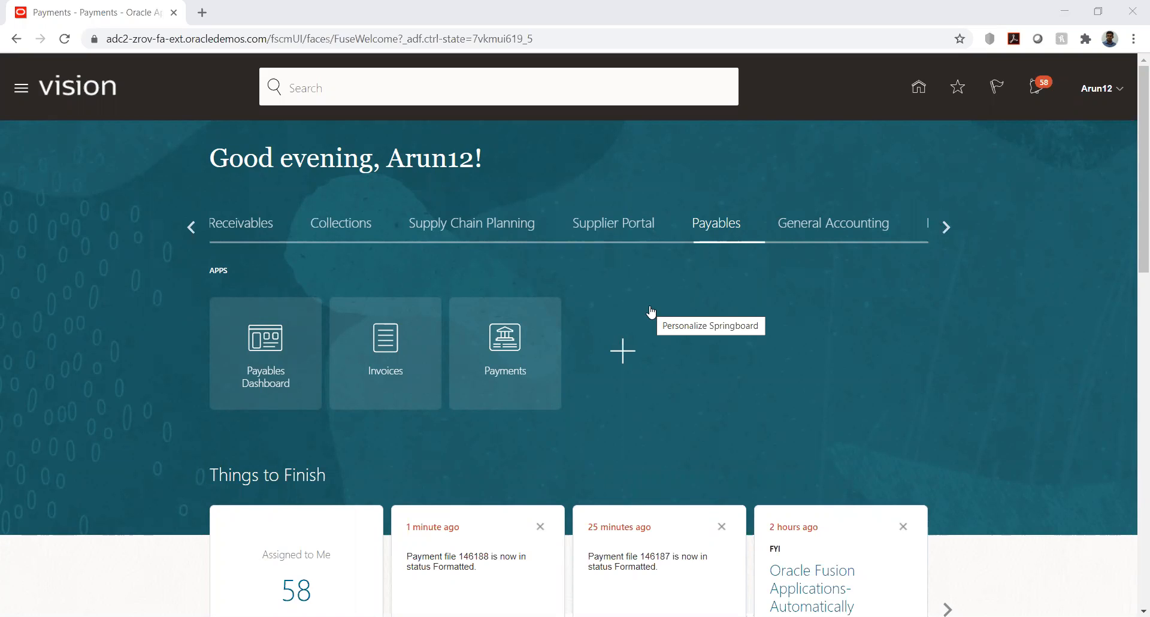
Go to the intercompany transactions overview under Intercompany Accounting and start creating a new transaction.
left_click(946, 228)
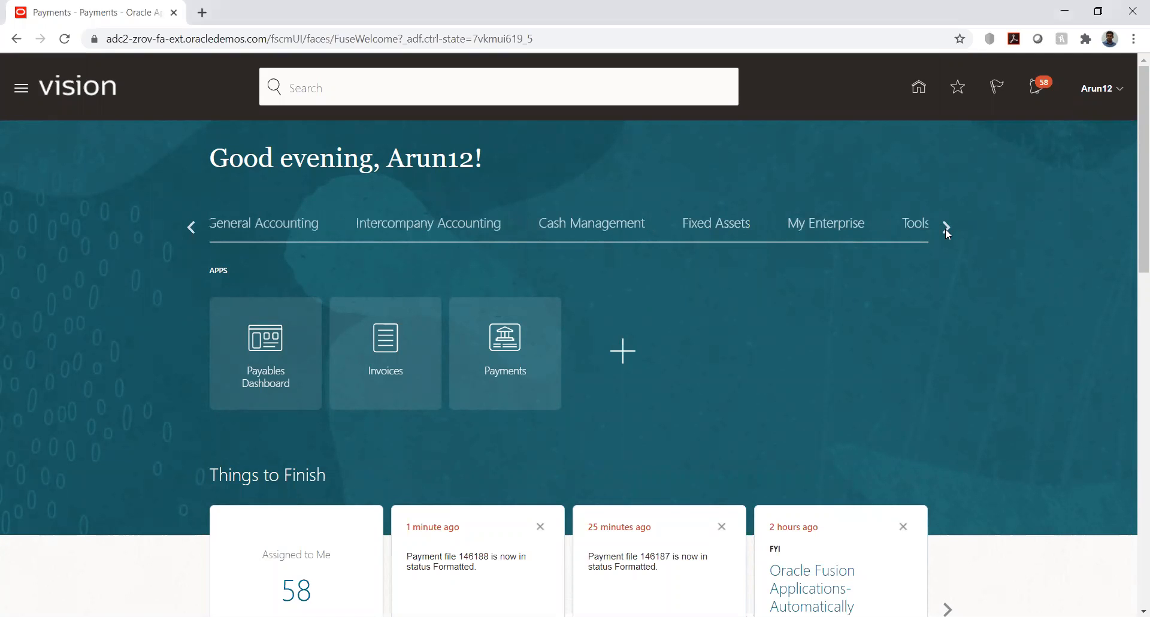
left_click(398, 226)
left_click(267, 335)
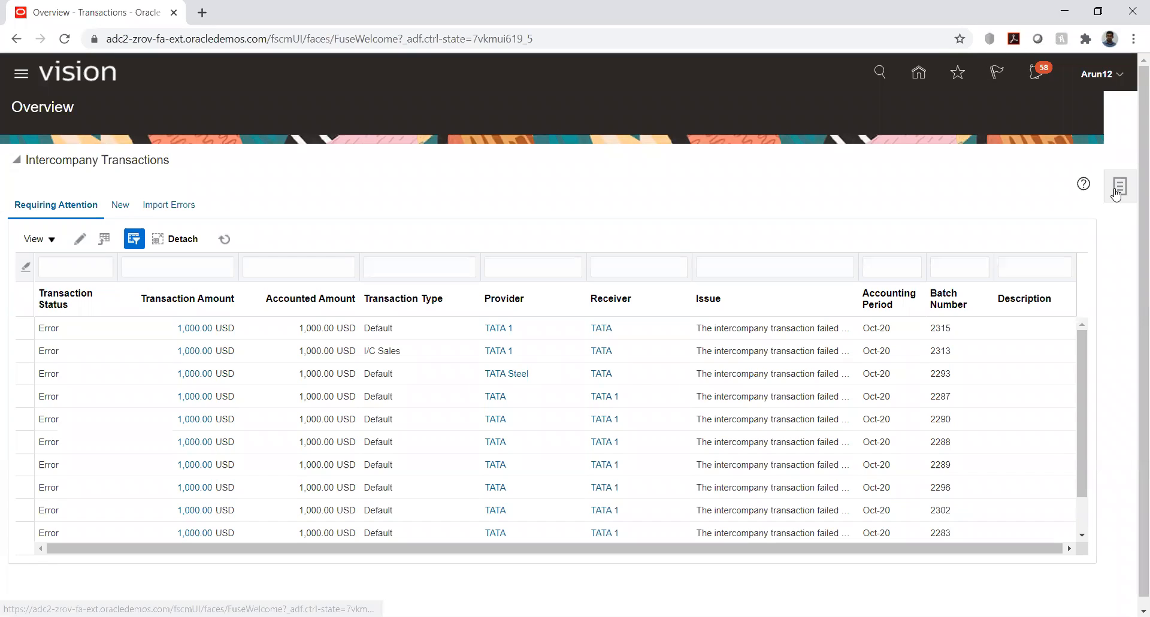
left_click(1117, 188)
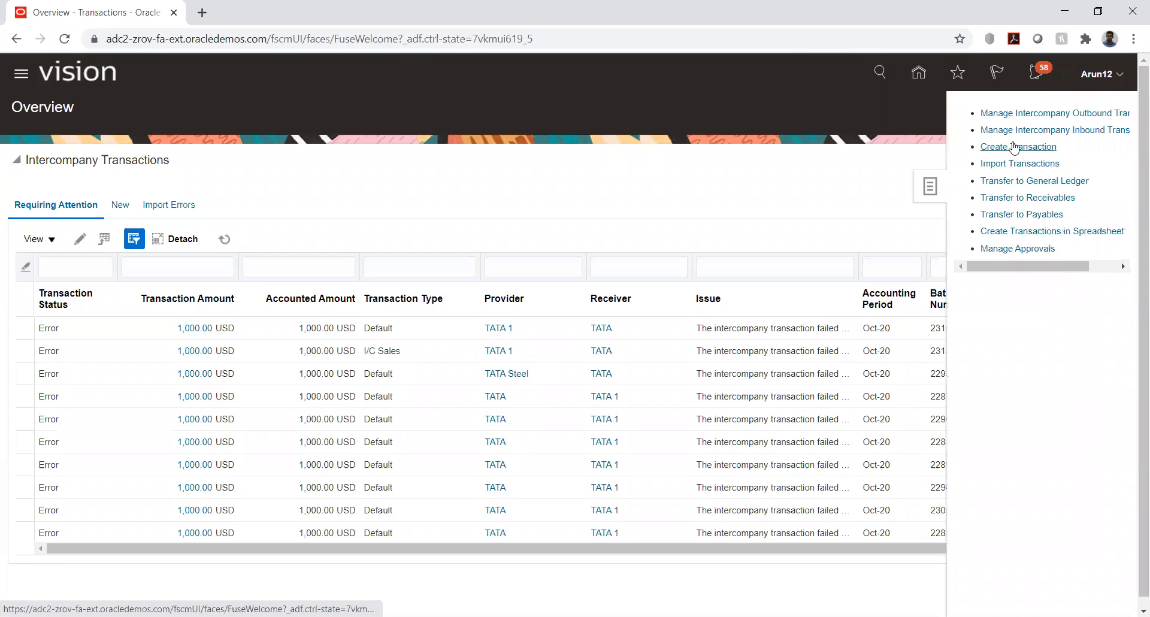
left_click(1019, 146)
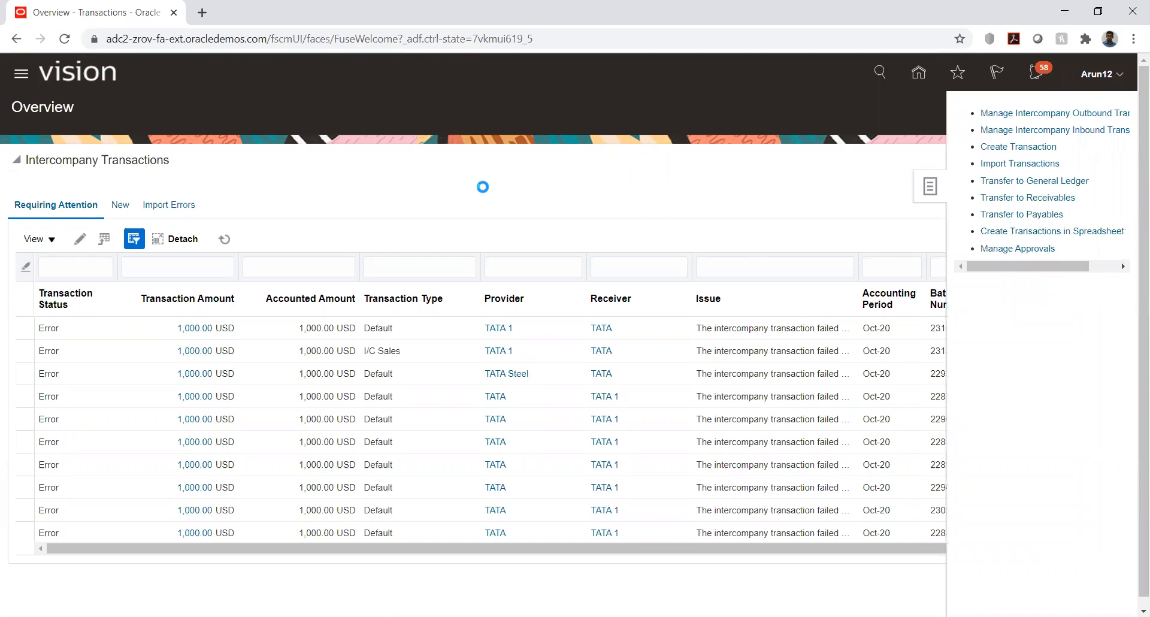
Set the batch's provider to TS_01_I/C and its transaction type to I/C Shared Services.
left_click(239, 209)
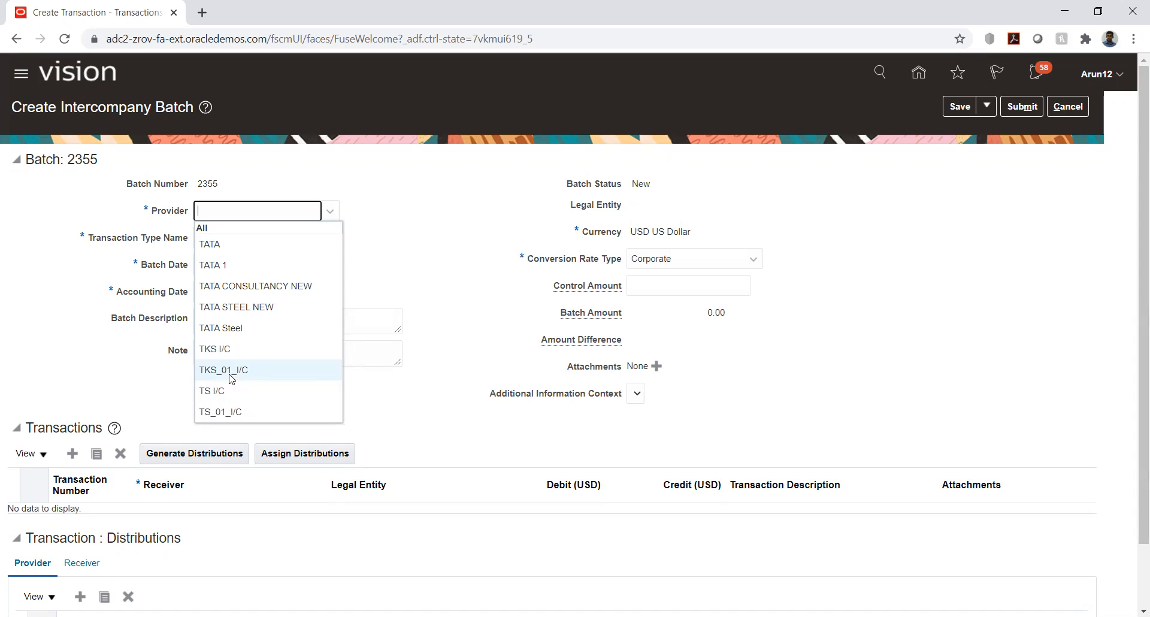
left_click(231, 412)
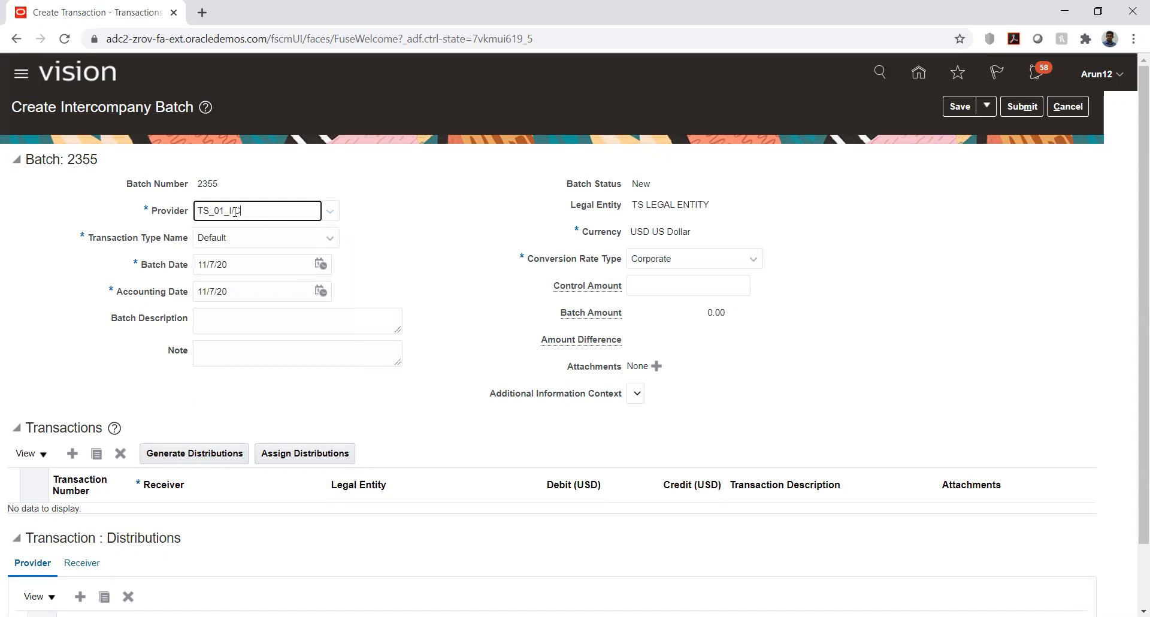
left_click(247, 237)
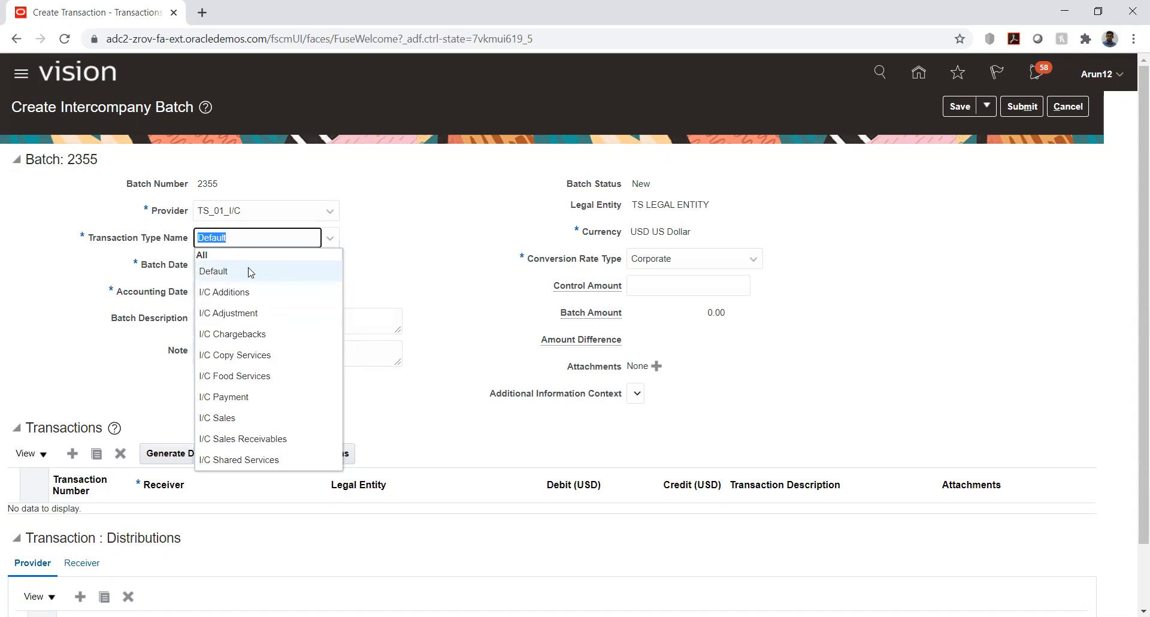
left_click(222, 460)
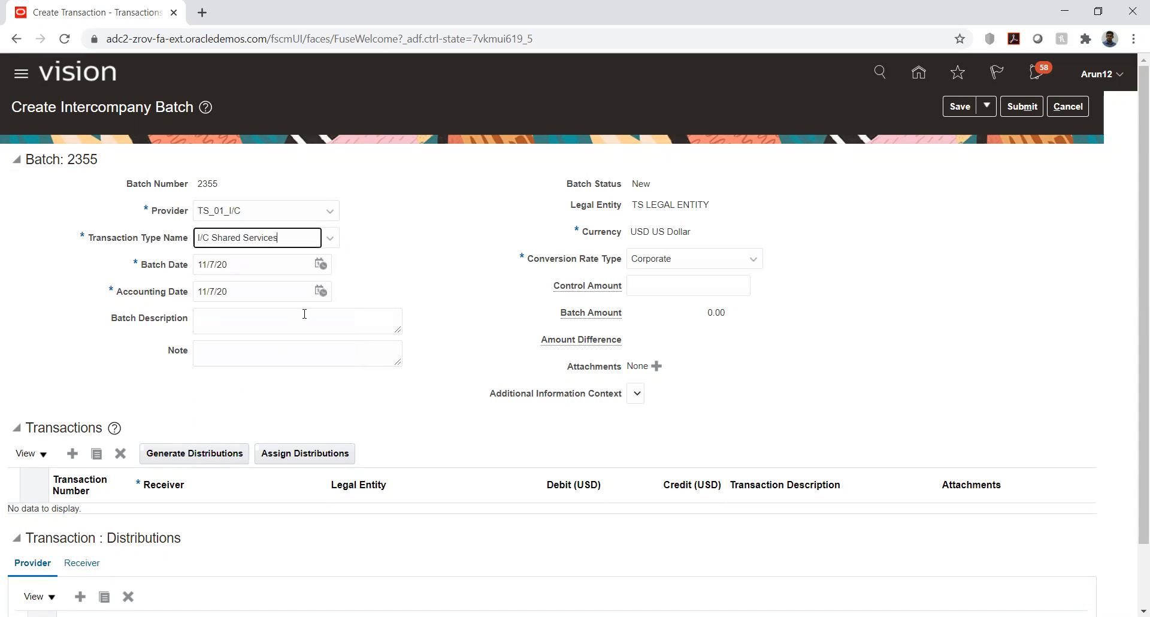
Set both the batch date and the accounting date to 10/21/20.
left_click(321, 264)
left_click(377, 292)
left_click(370, 407)
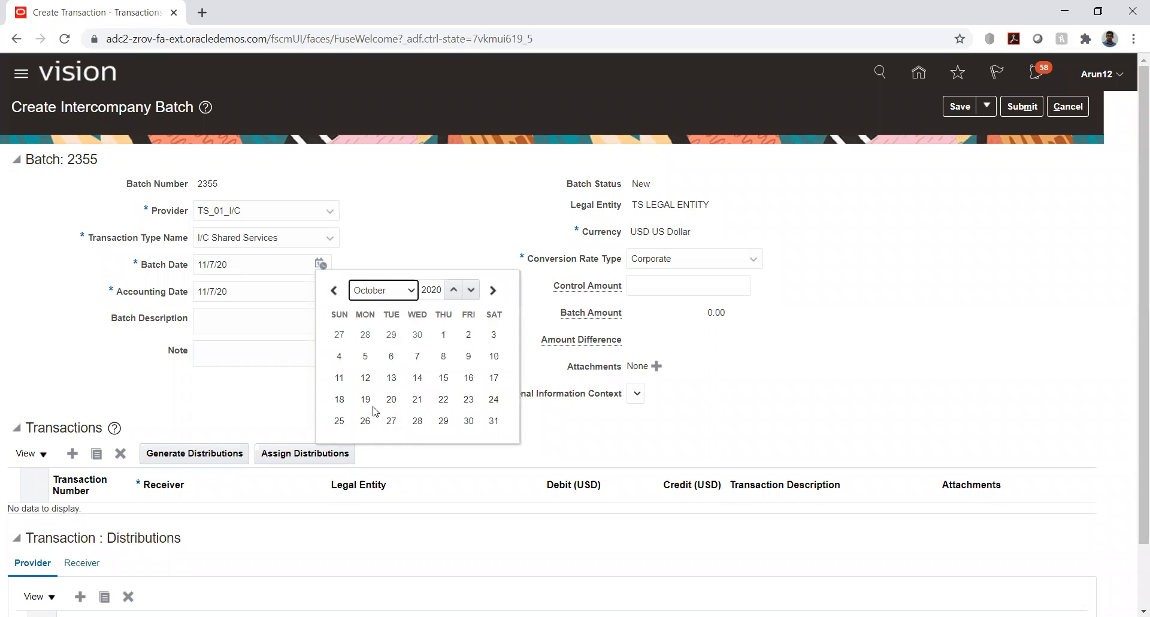
left_click(418, 399)
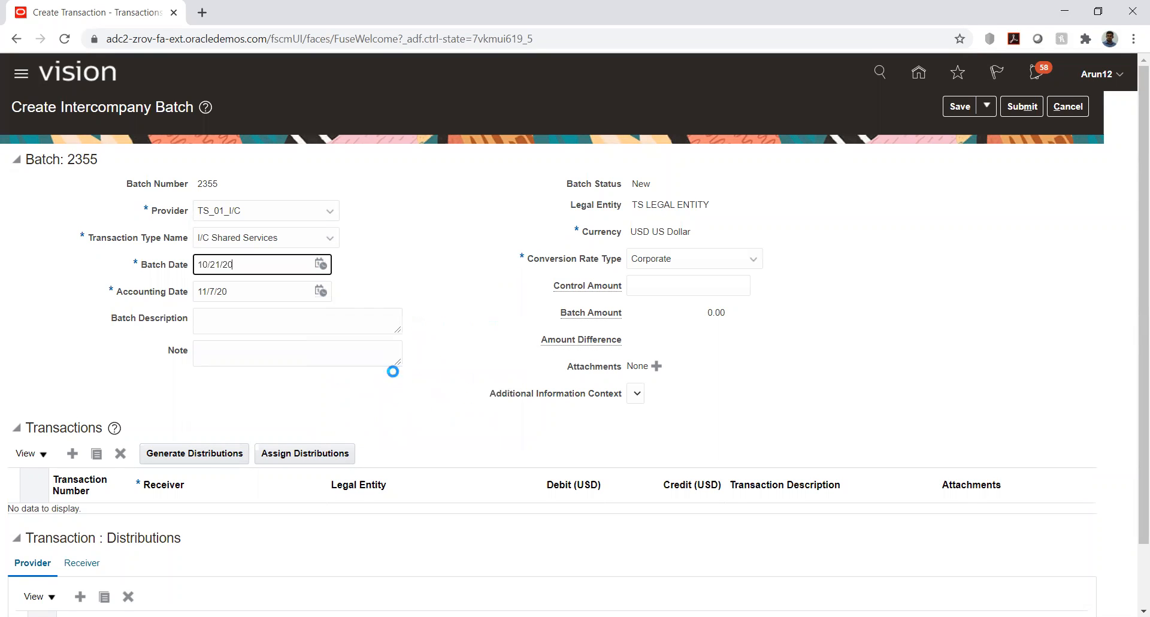
left_click(320, 293)
left_click(382, 317)
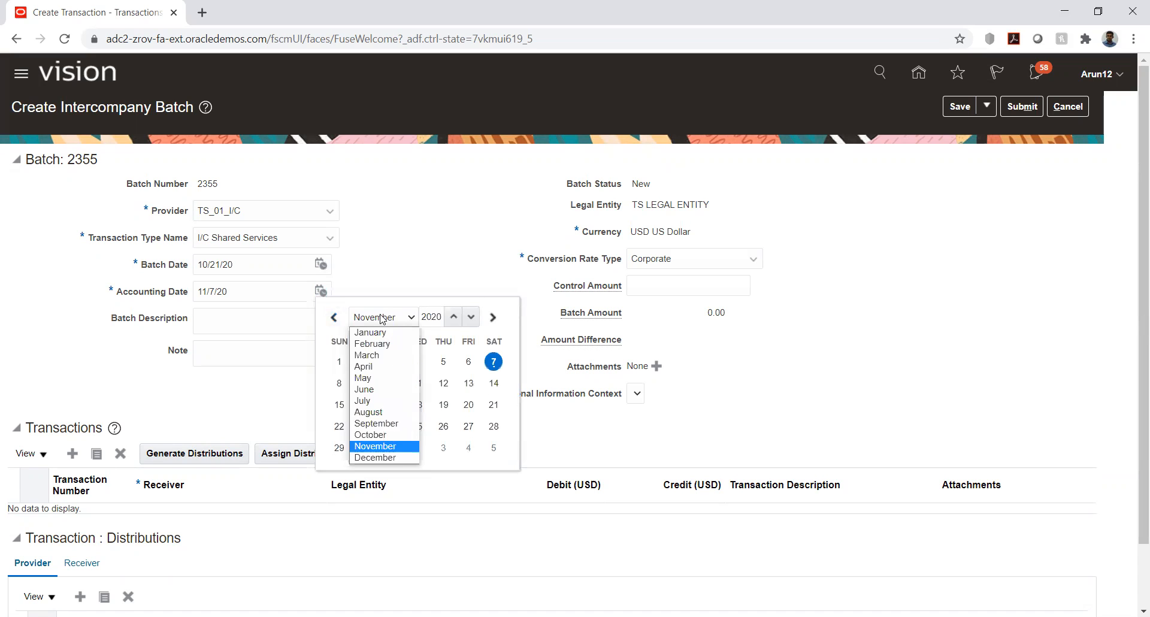
left_click(375, 434)
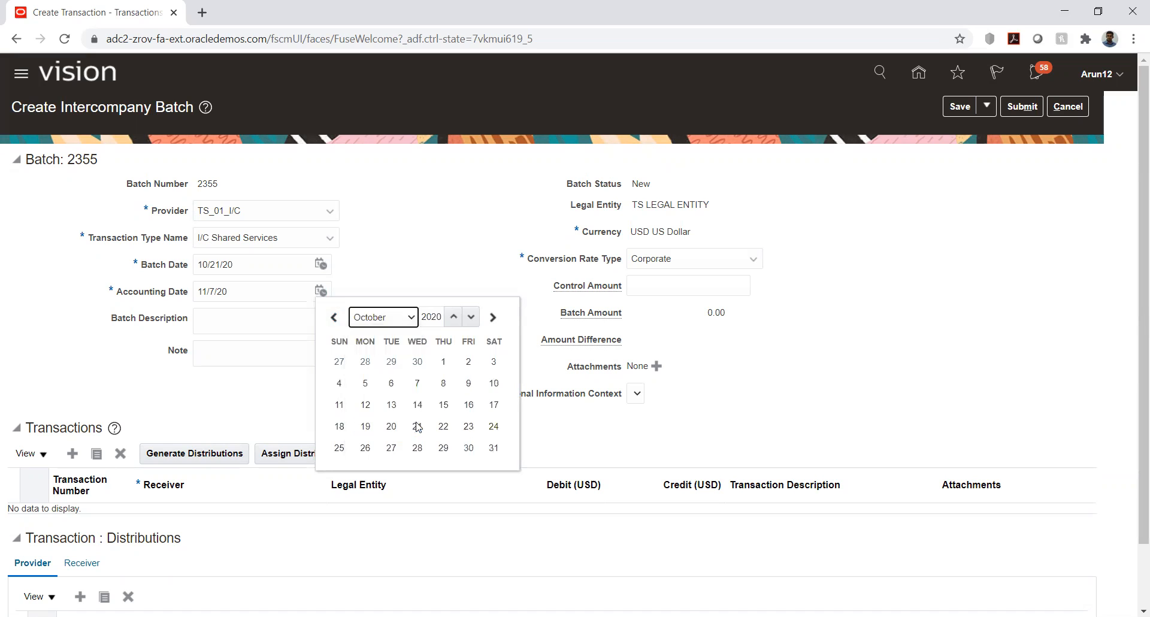
left_click(417, 426)
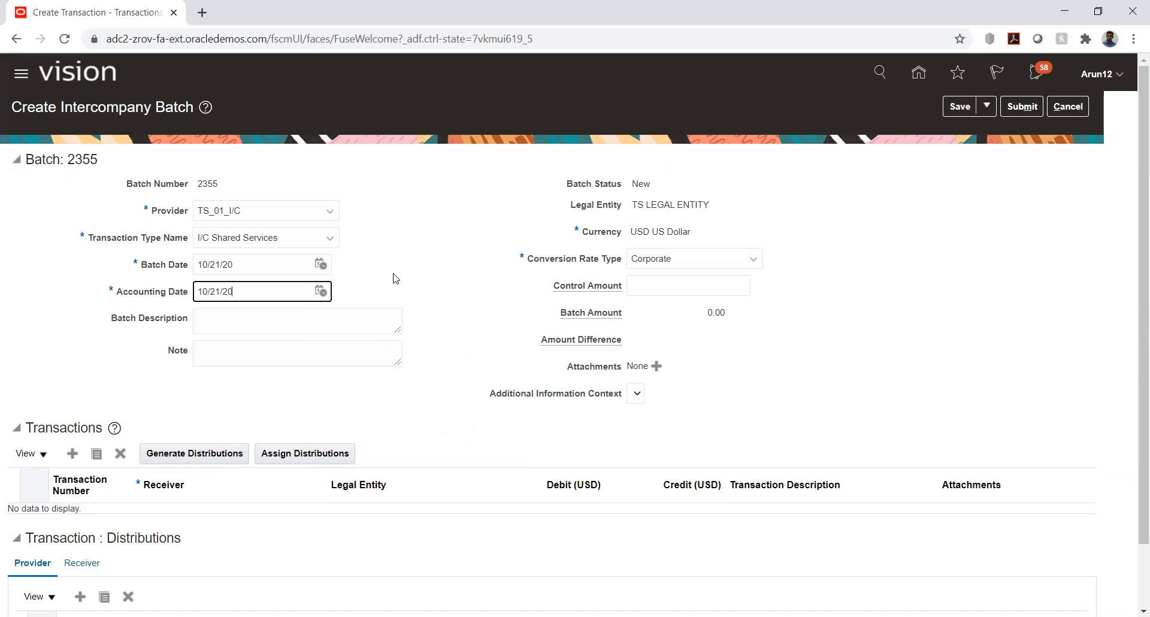
left_click(432, 270)
Add a transaction line with receiver TKS_01_I/C and a debit of 6,000.00 USD.
scroll(452, 268, "down", 1)
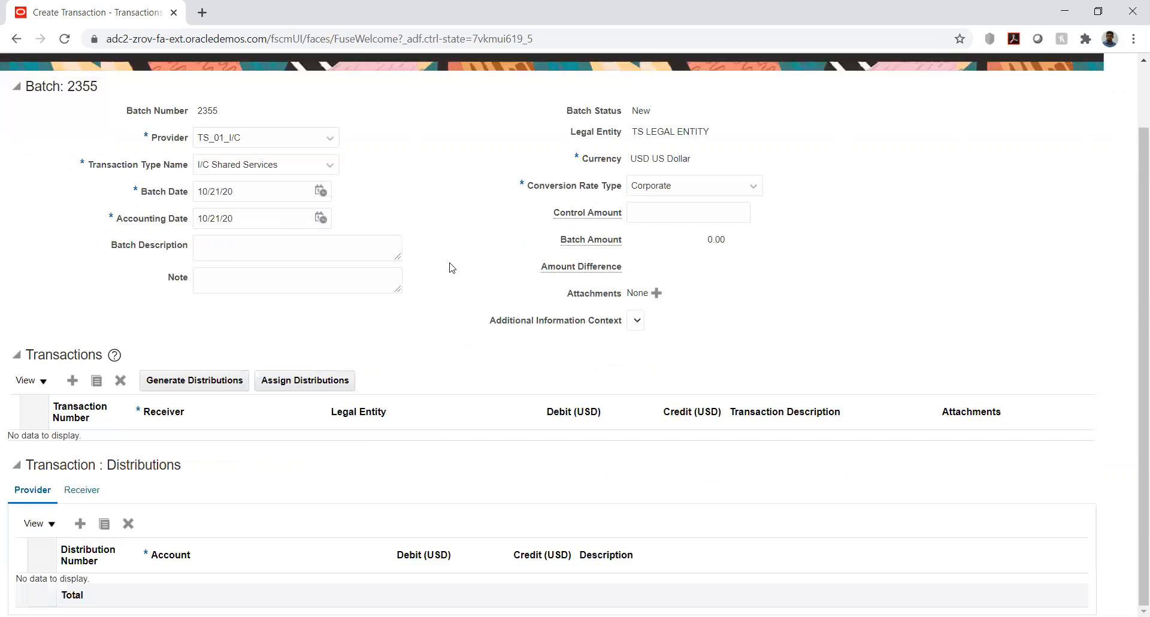
left_click(73, 380)
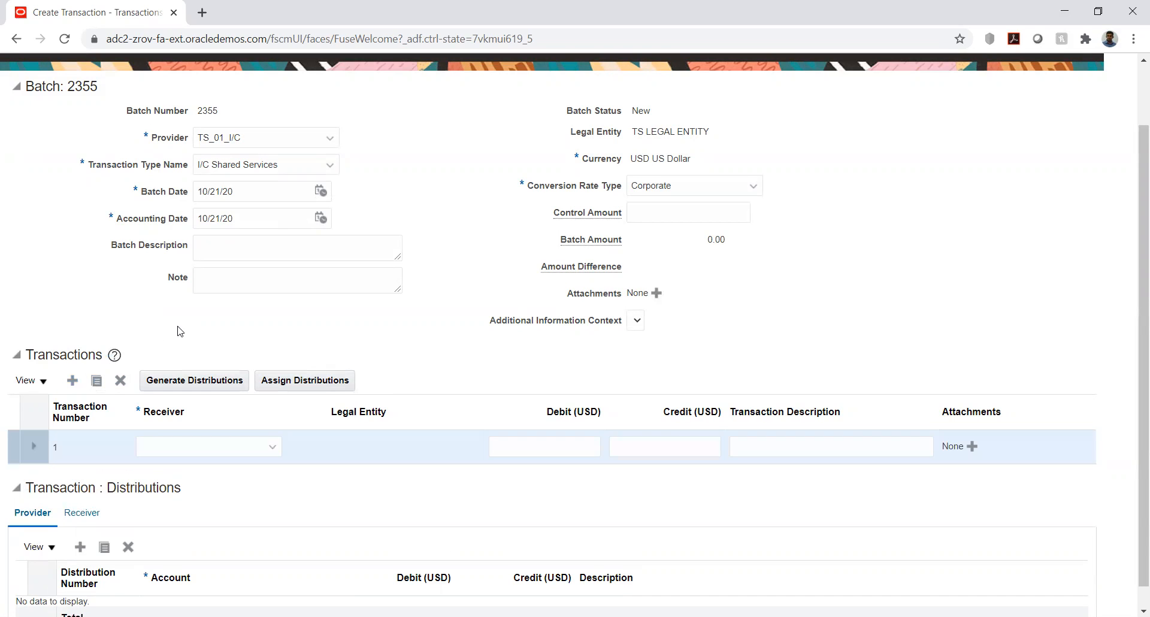
left_click(179, 442)
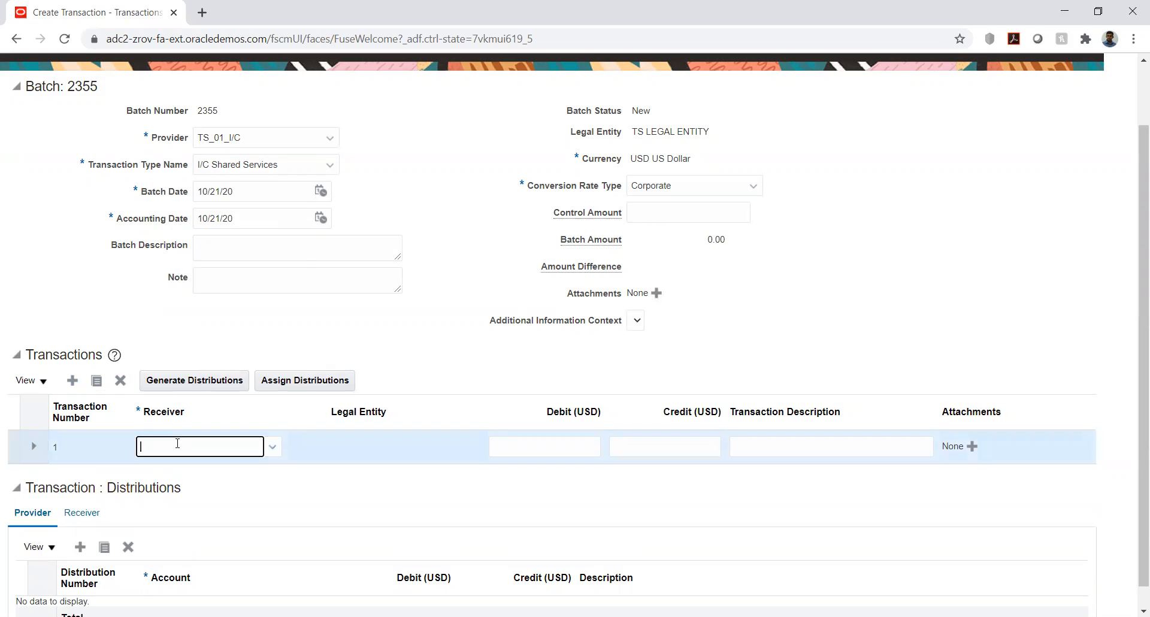
left_click(169, 223)
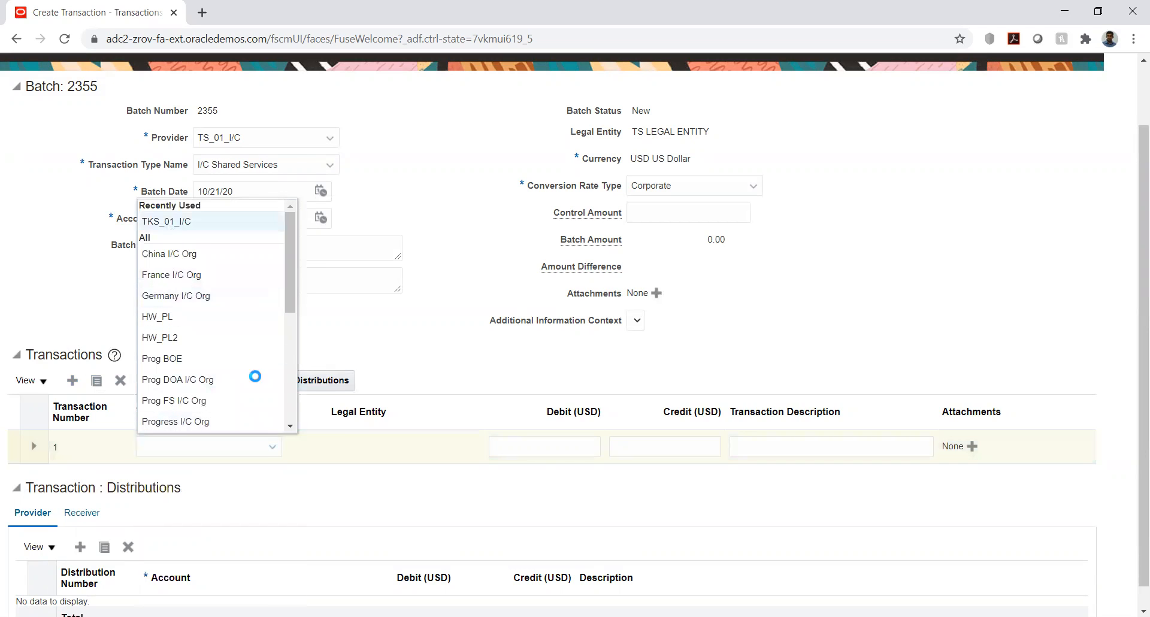
left_click(555, 449)
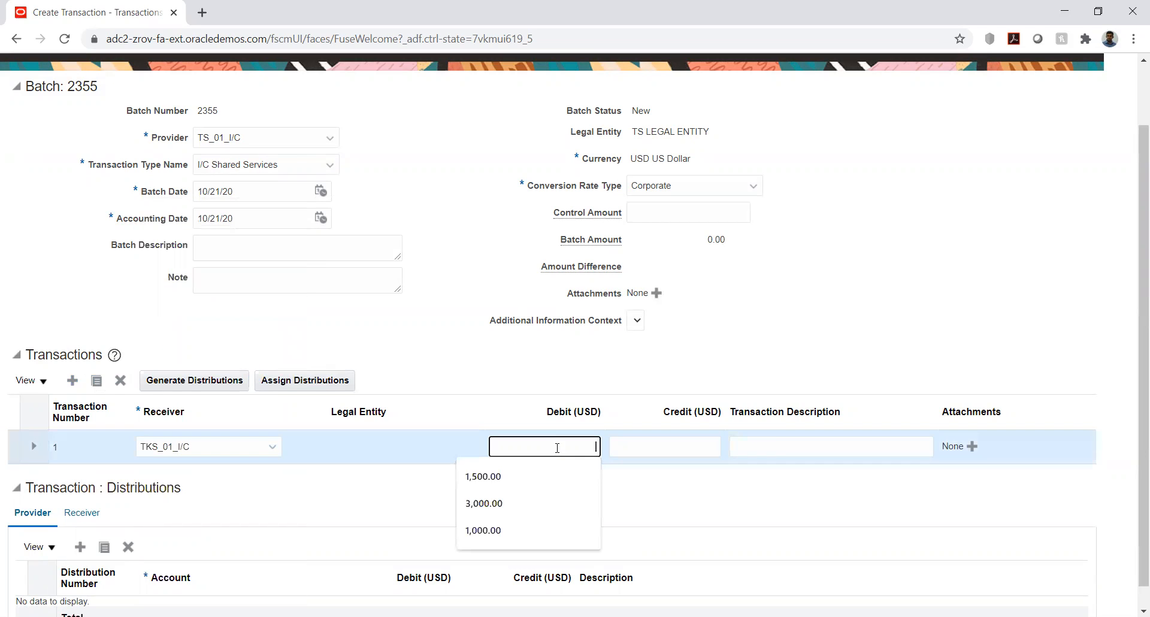
type("600")
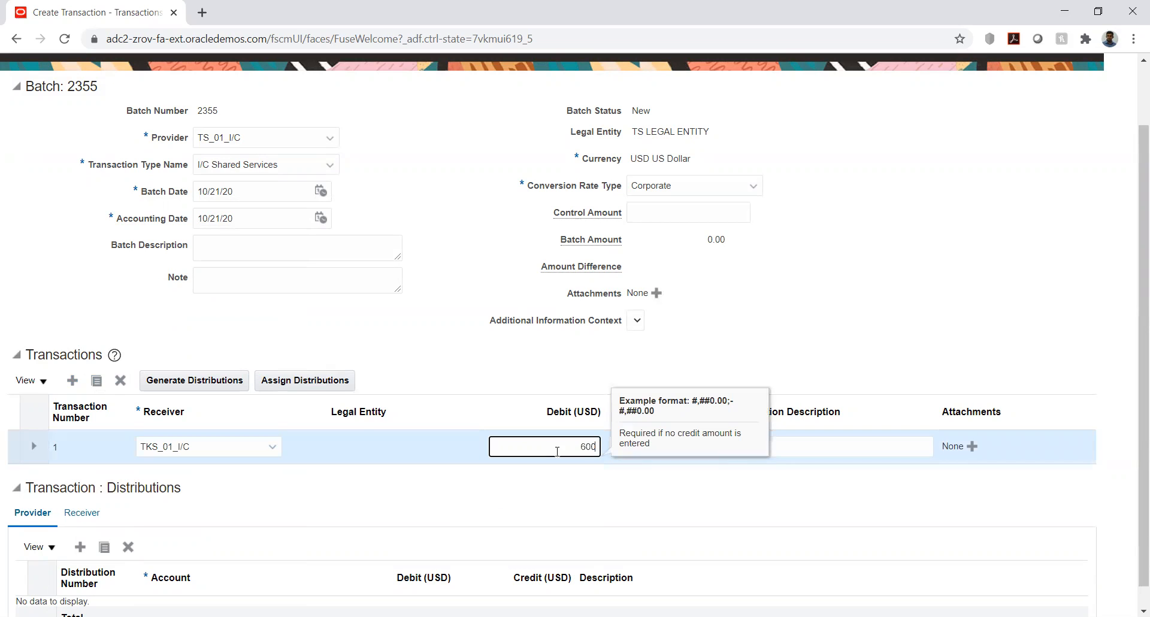
key("Tab")
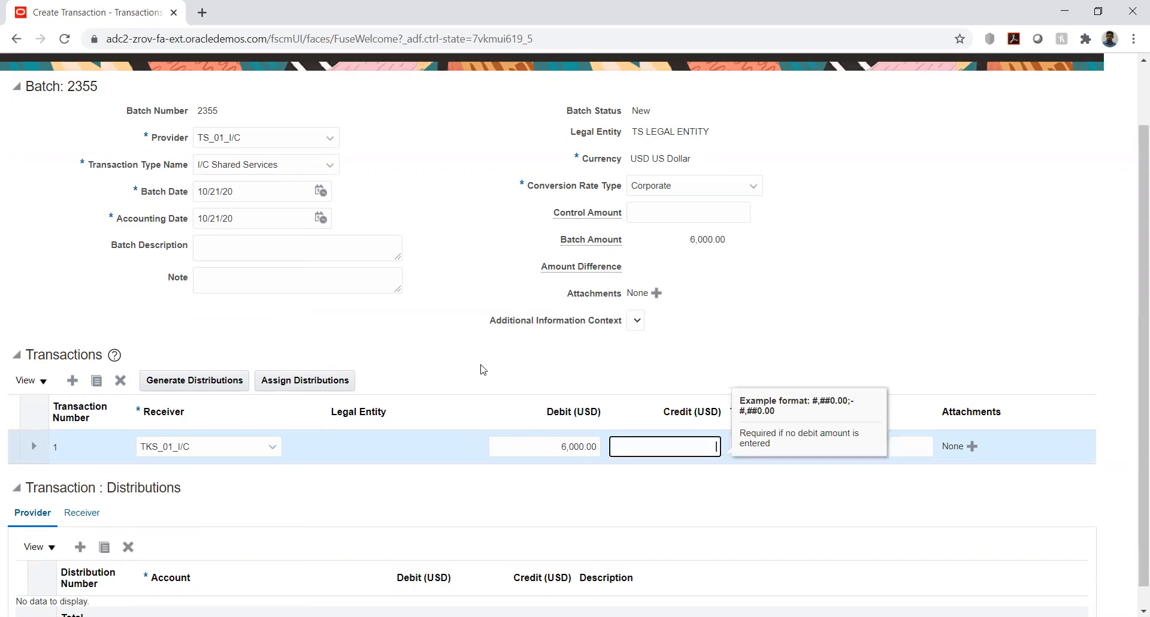
left_click(483, 367)
Add a provider distribution line and set its account segments to company 01 TATA STEEL and location 01.
scroll(718, 321, "down", 1)
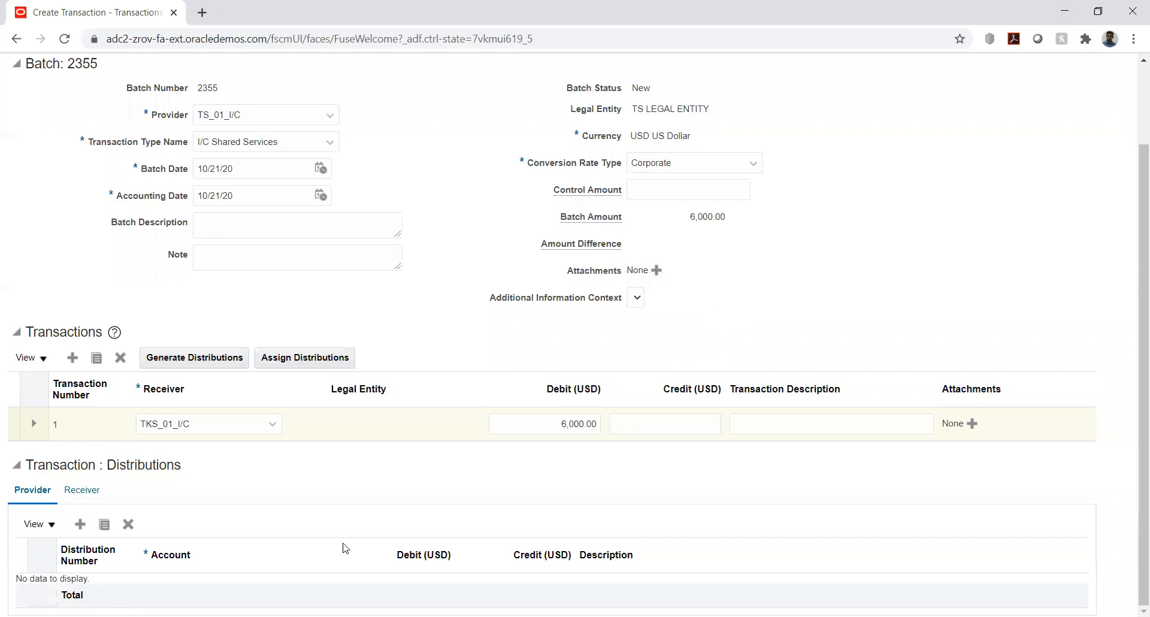
left_click(79, 524)
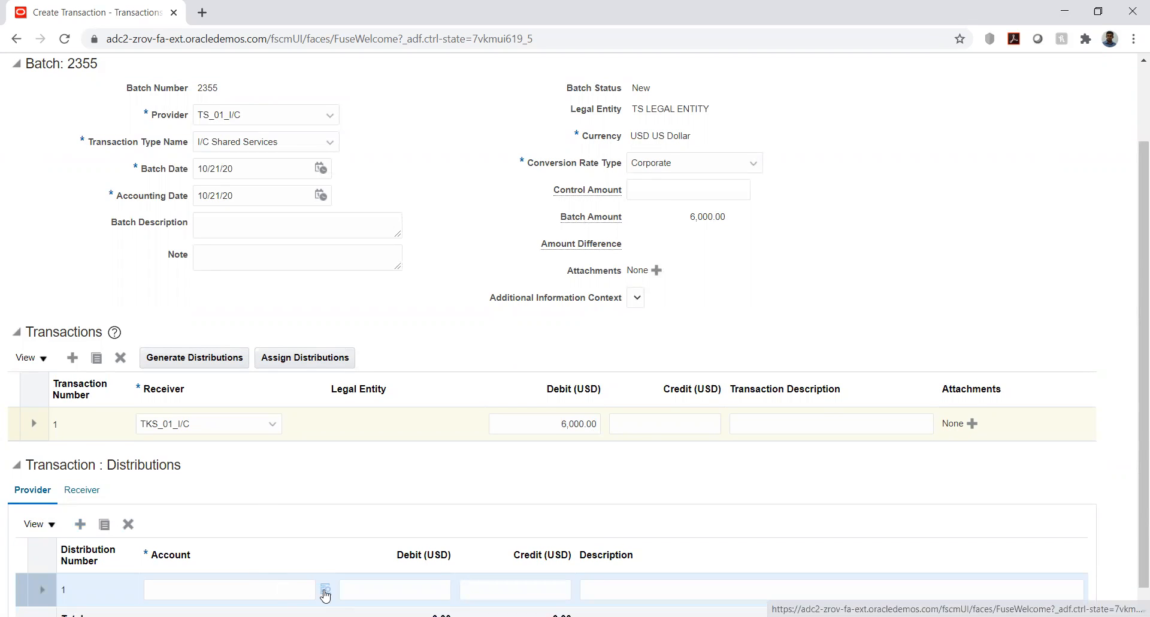
left_click(326, 589)
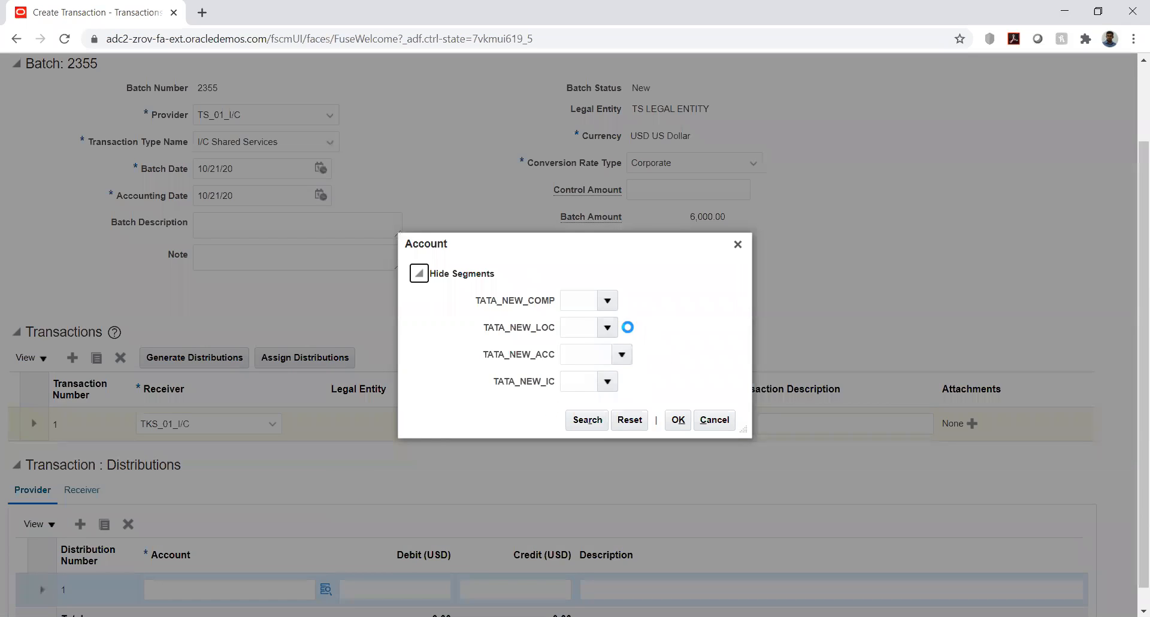
left_click(607, 300)
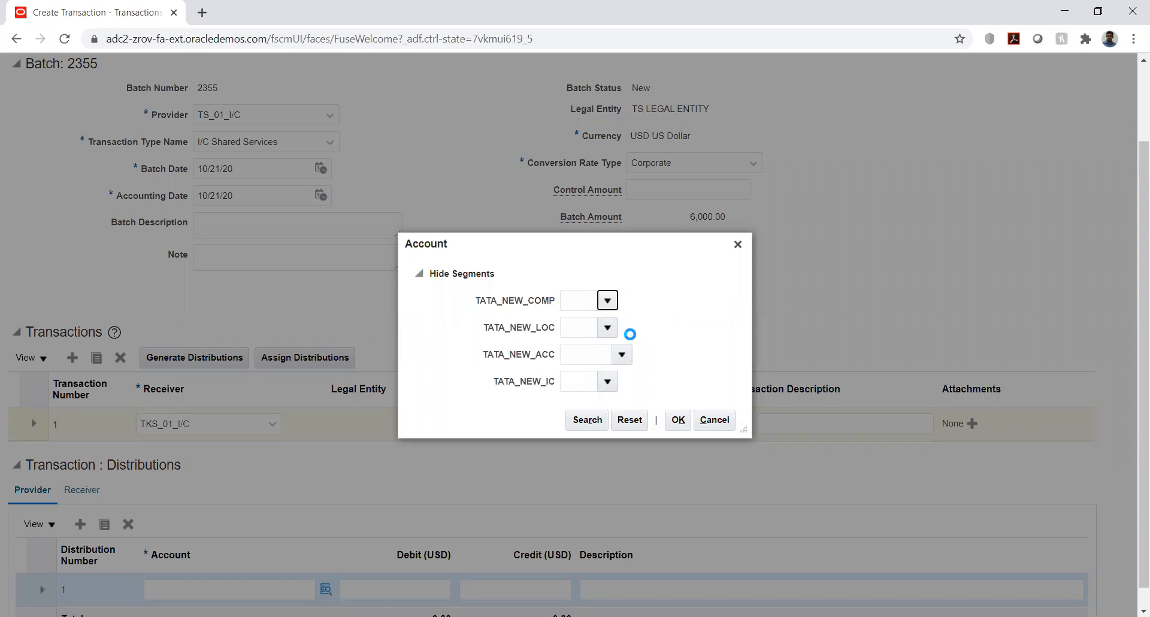
left_click(625, 330)
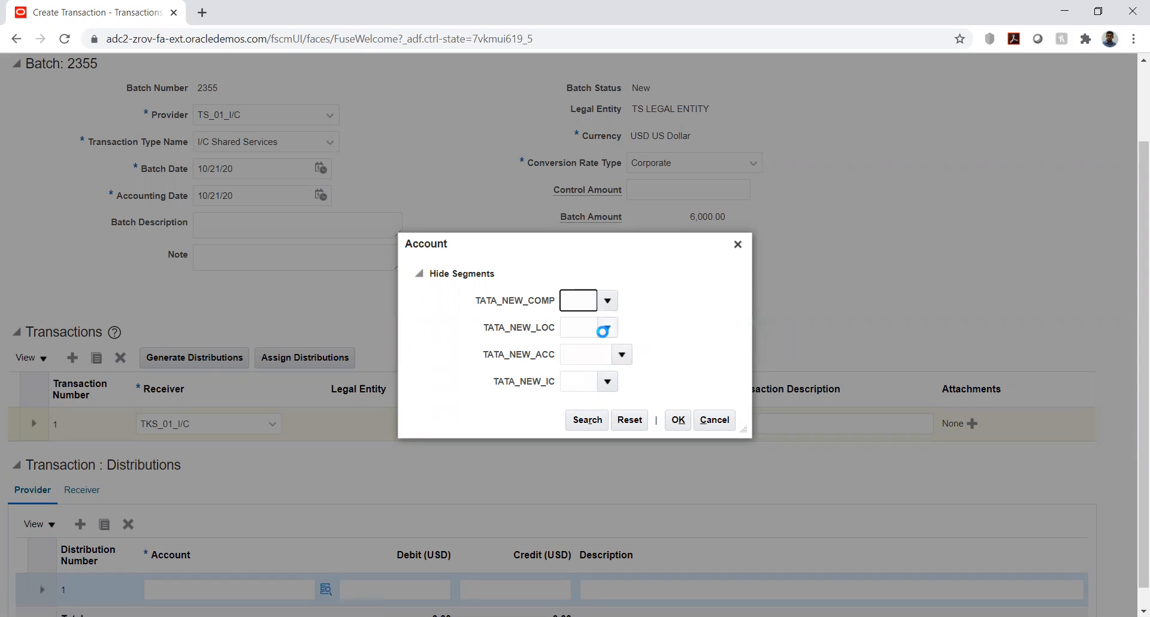
left_click(607, 327)
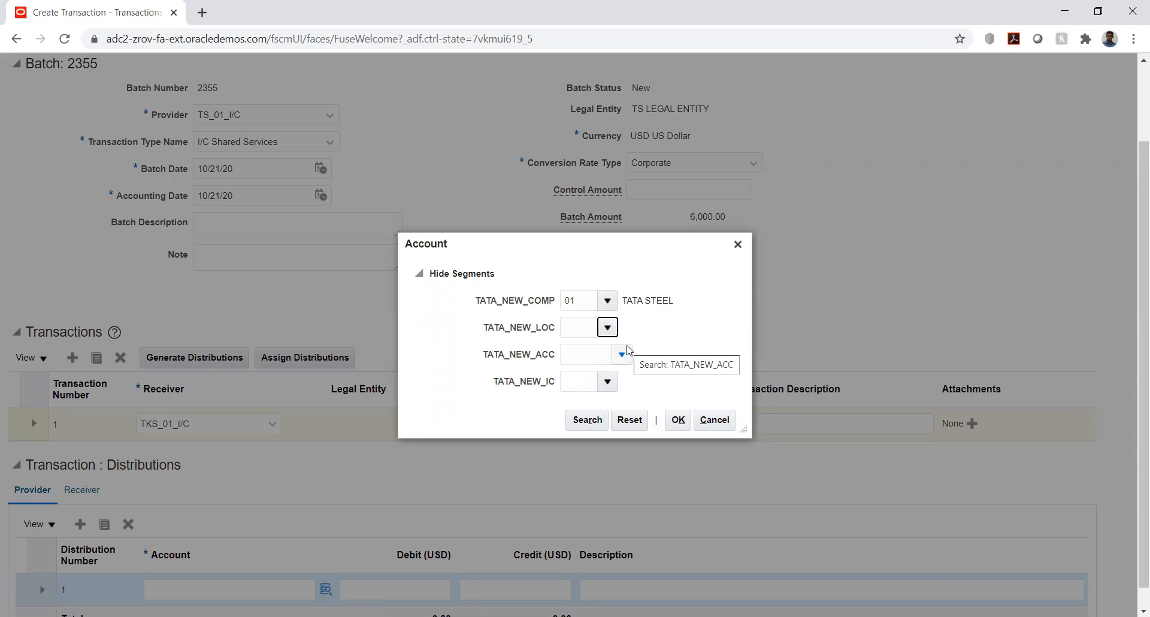
left_click(619, 352)
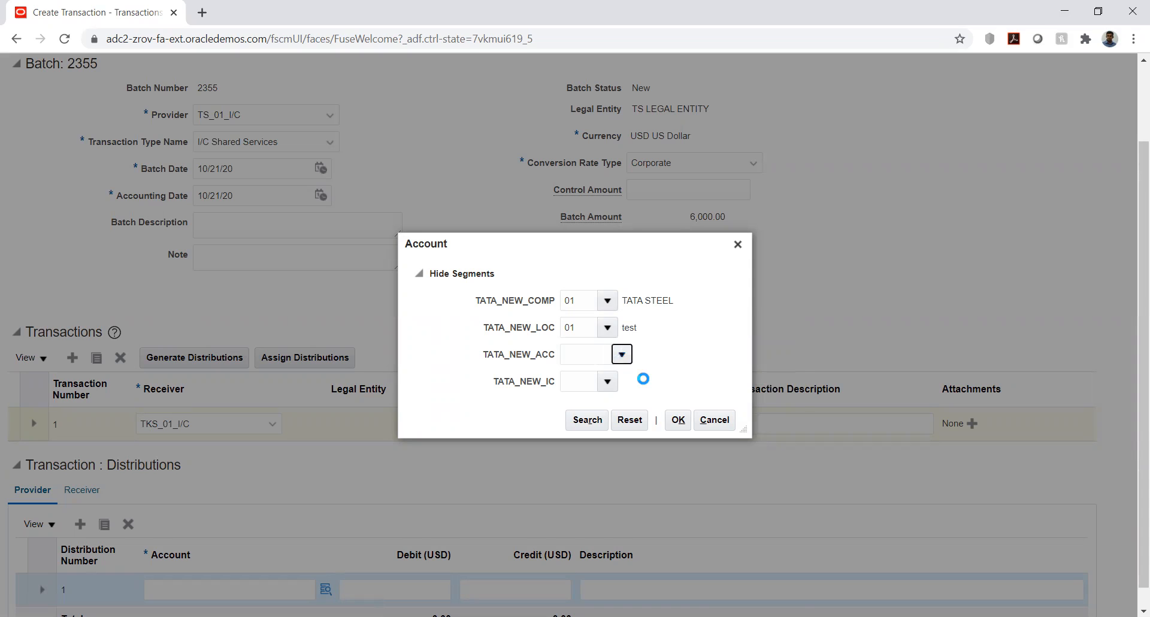
Search the TATA_NEW_ACC values for the description "%reve%" and choose 4515 Miscellaneous Revenue.
left_click(579, 601)
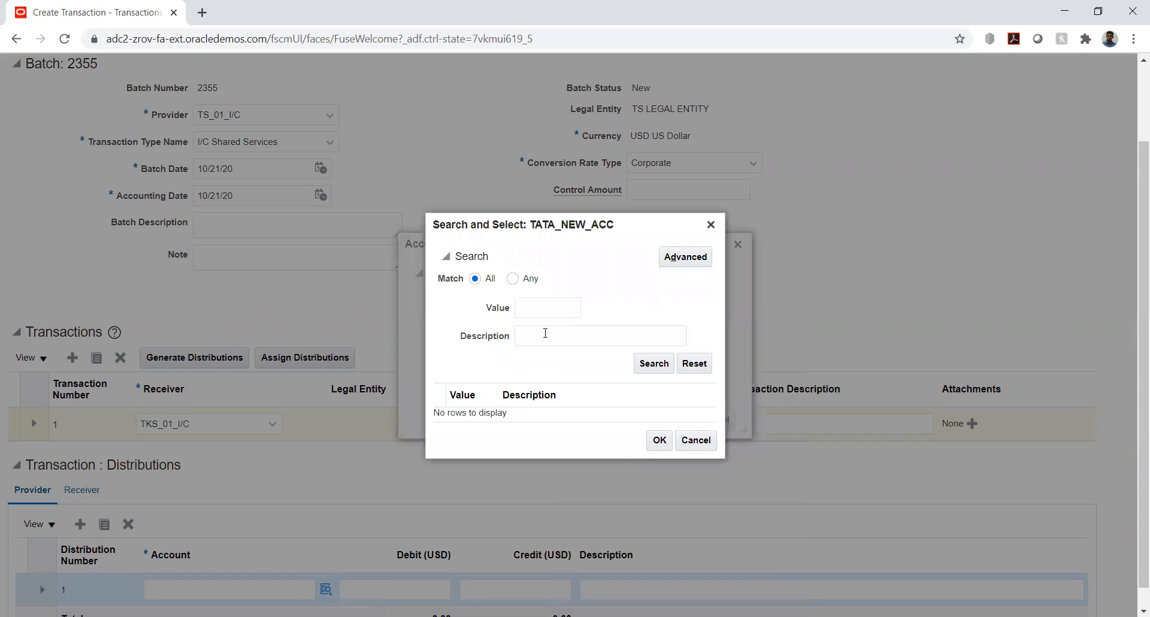
left_click(546, 332)
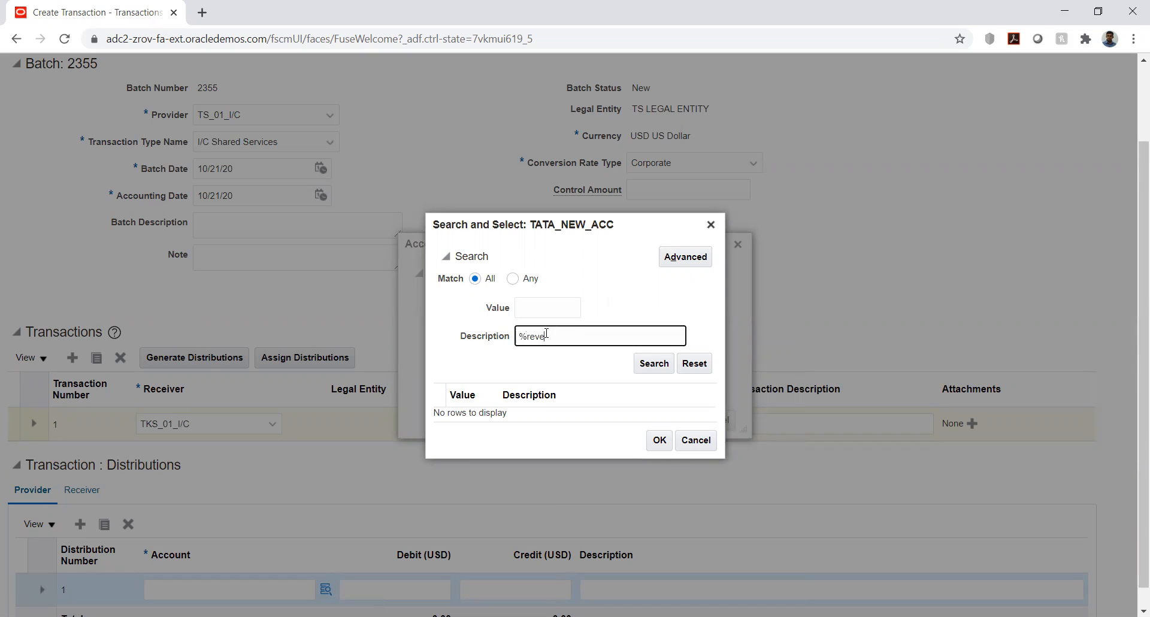
key("Return")
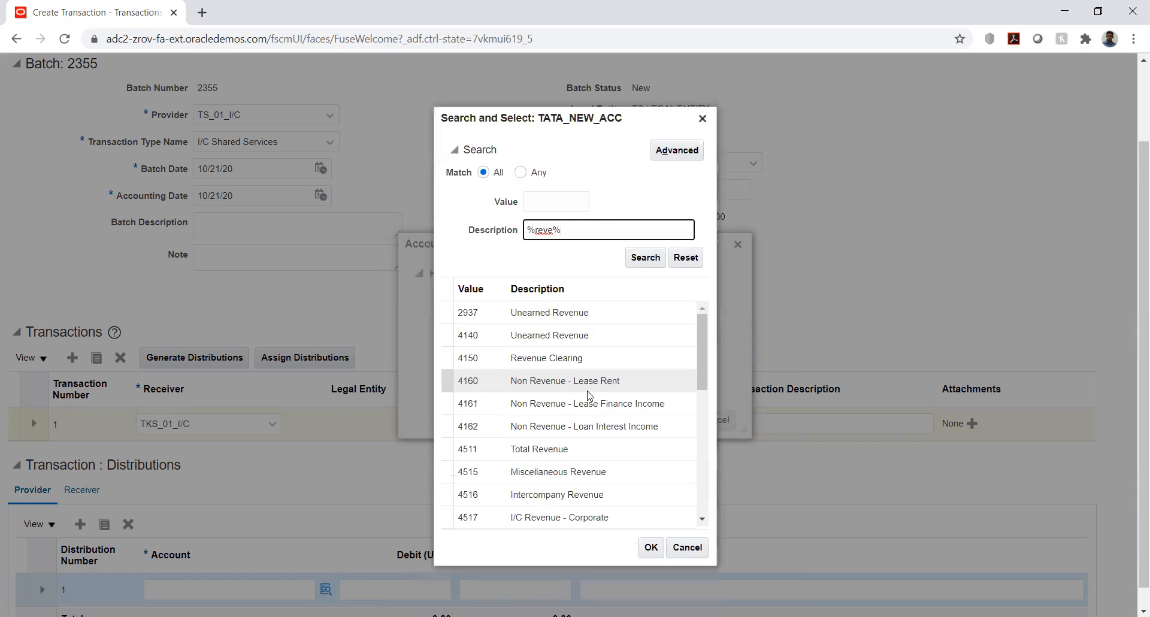
left_click(563, 473)
left_click(651, 547)
Set the TATA_NEW_IC segment to 02 TATA CONSULTANCY and apply the account combination to the distribution line.
left_click(607, 380)
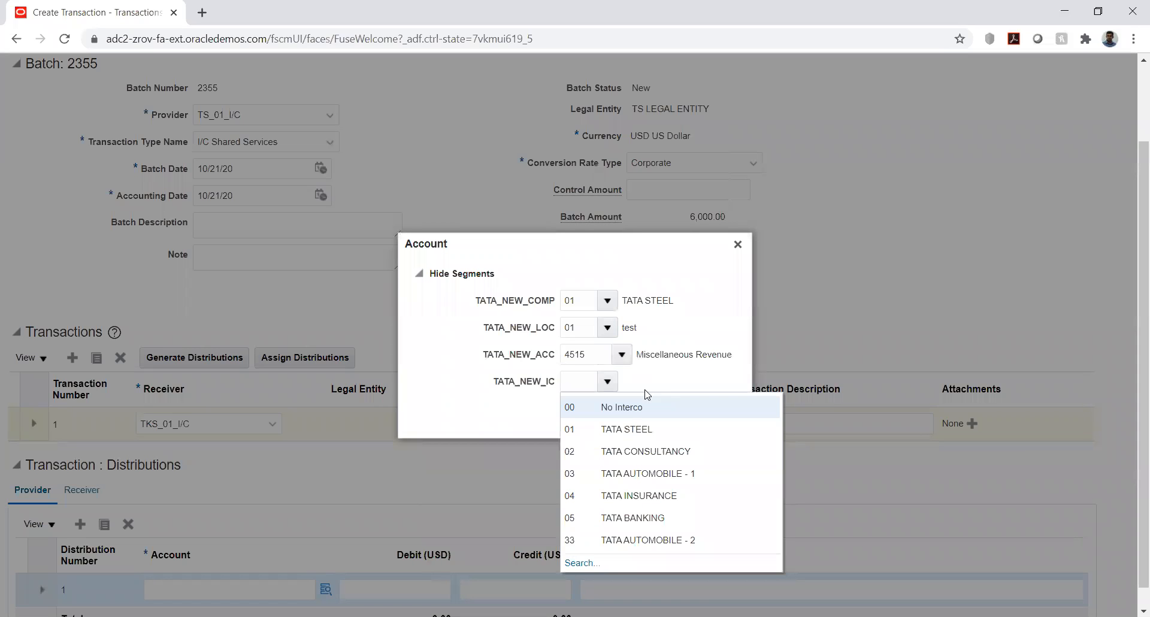
left_click(588, 452)
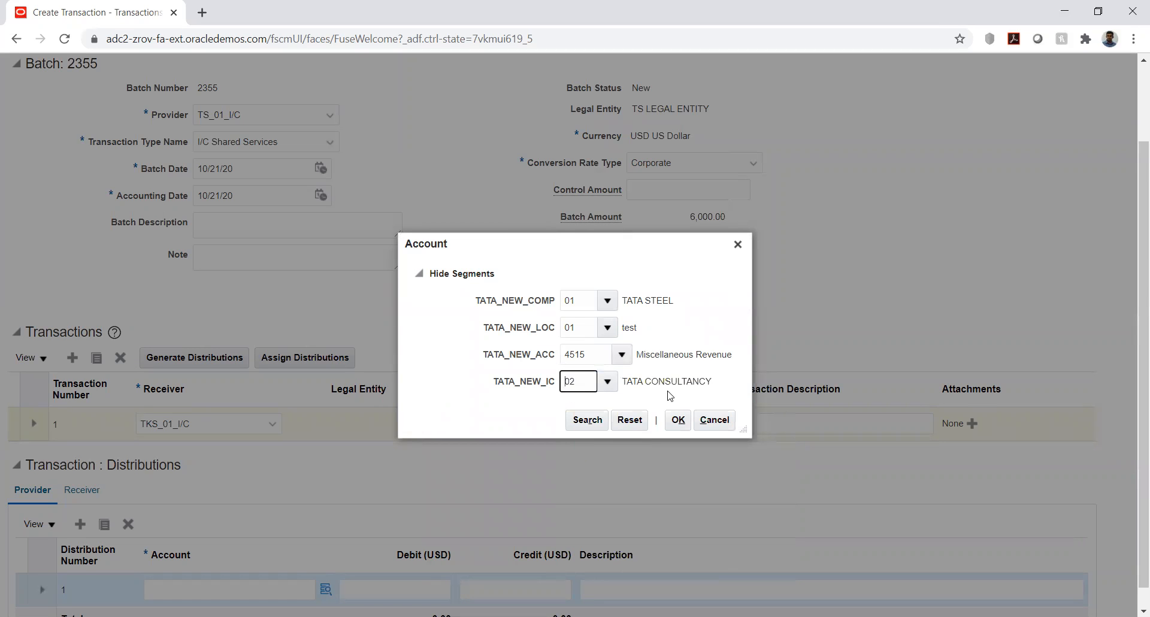
key("Return")
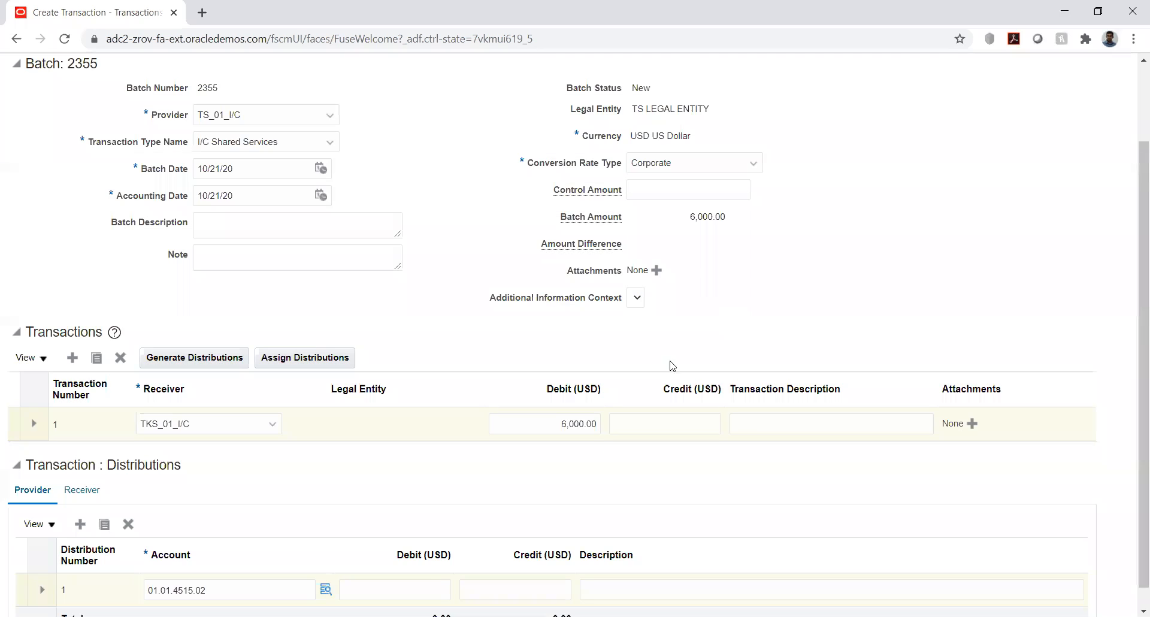
Enter a credit of 6,000.00 USD on the provider distribution line.
left_click(493, 586)
type("6,00")
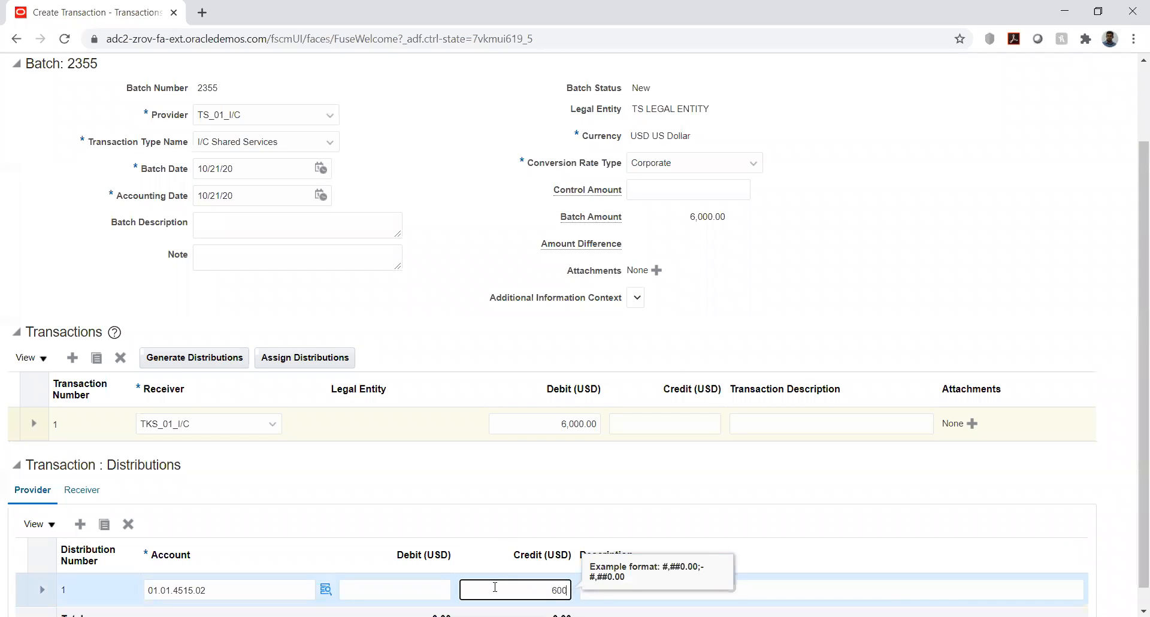
type("0")
key("Tab")
left_click(250, 482)
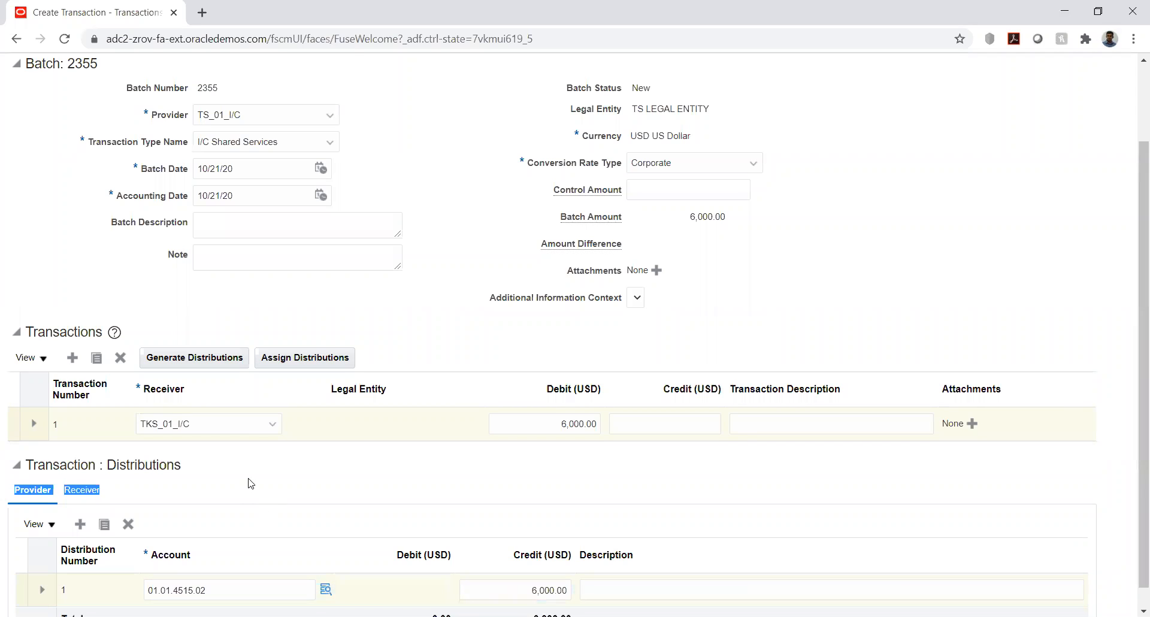
Add a receiver distribution line and set its account segments to company 02 TATA CONSULTANCY and location 01.
left_click(83, 489)
left_click(79, 524)
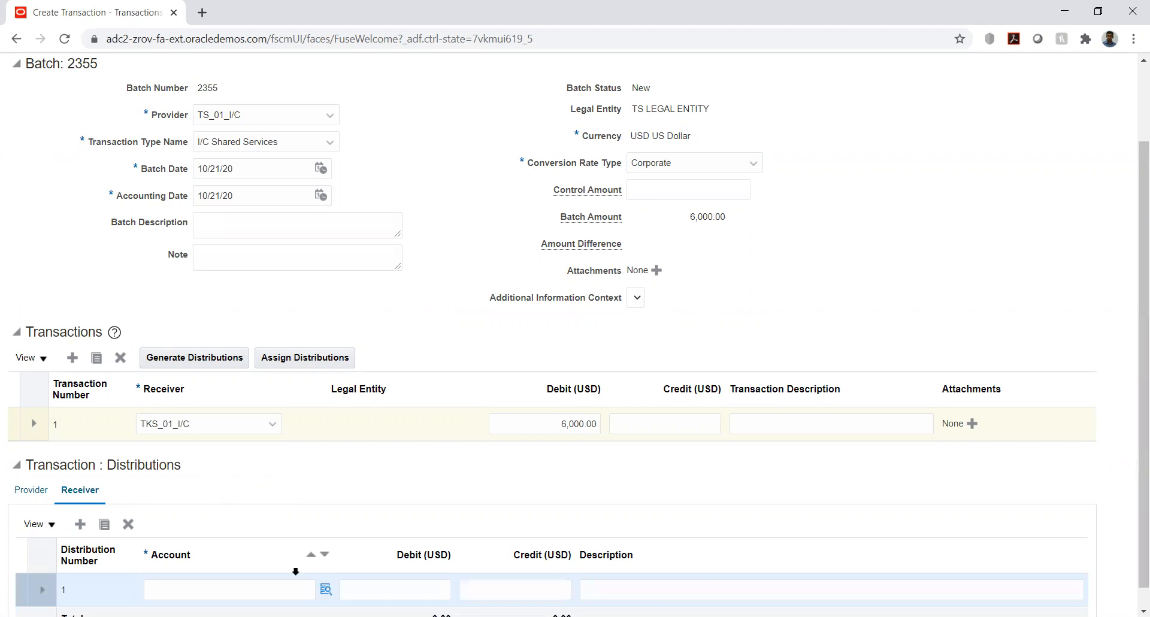
left_click(326, 590)
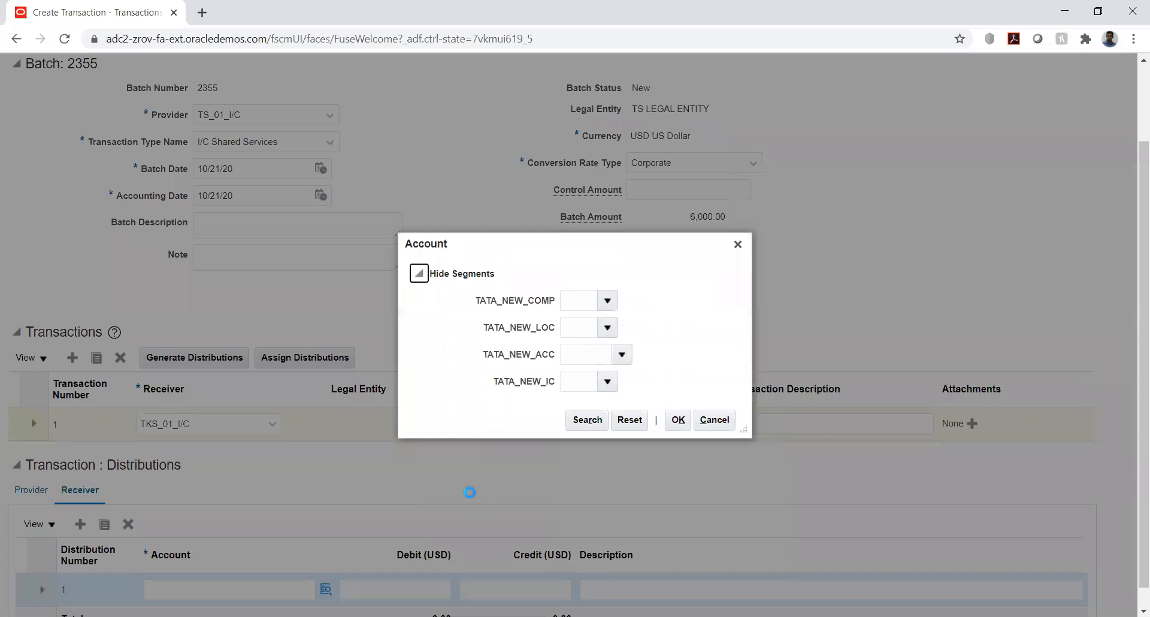
left_click(607, 300)
left_click(636, 323)
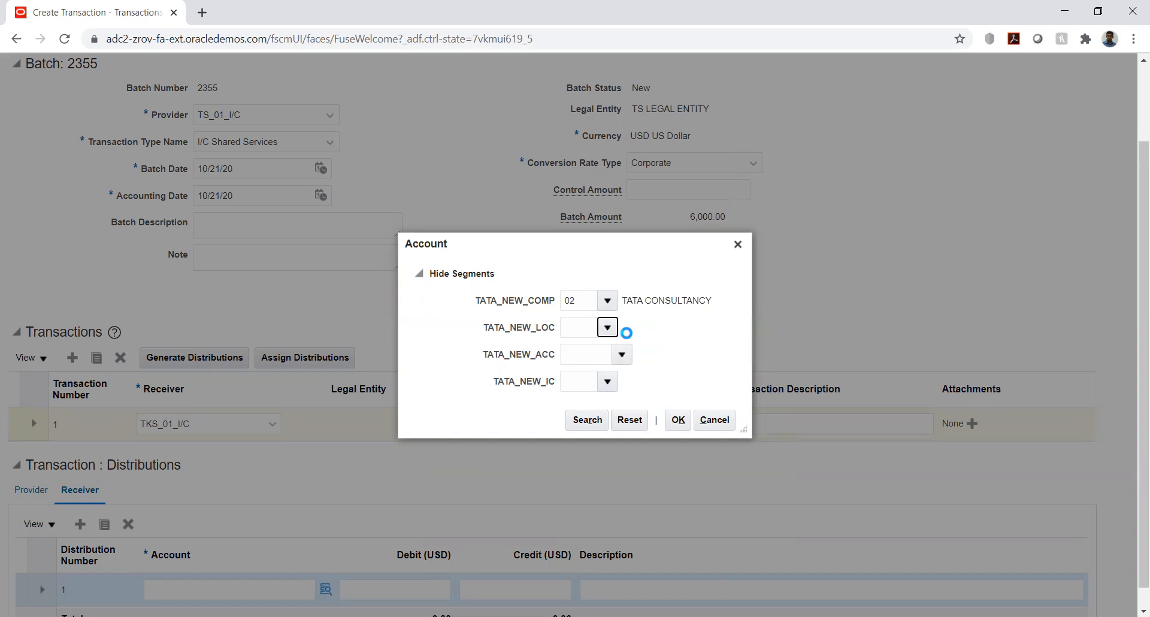
left_click(621, 353)
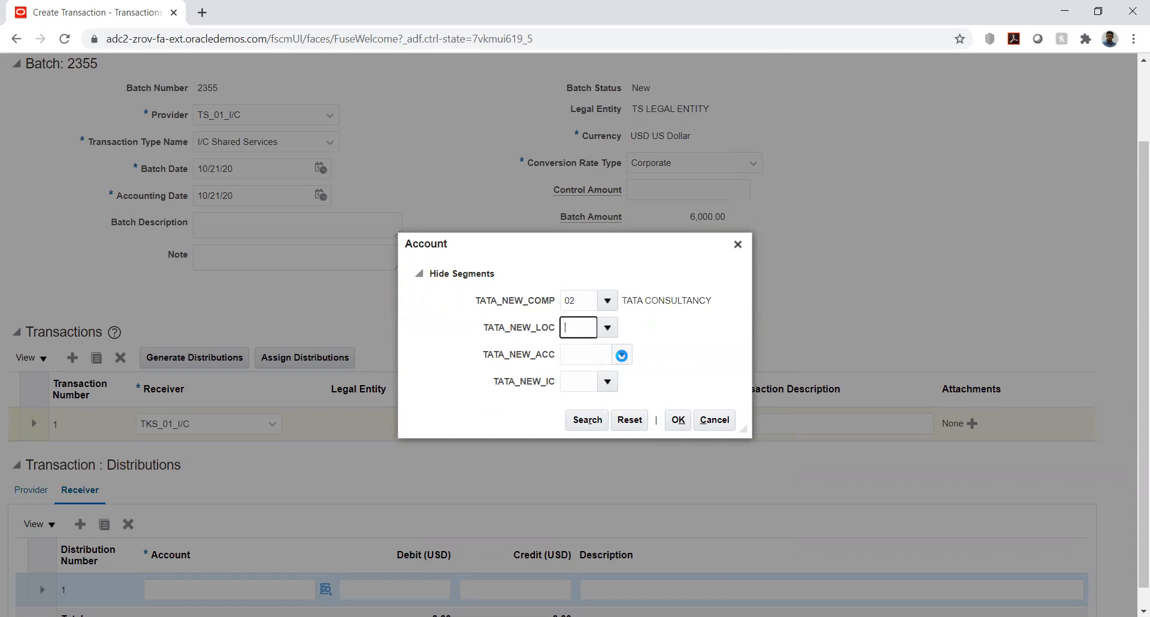
Search the TATA_NEW_ACC values for the description "%exp%" and choose 2385 Accrued Expenses.
left_click(621, 353)
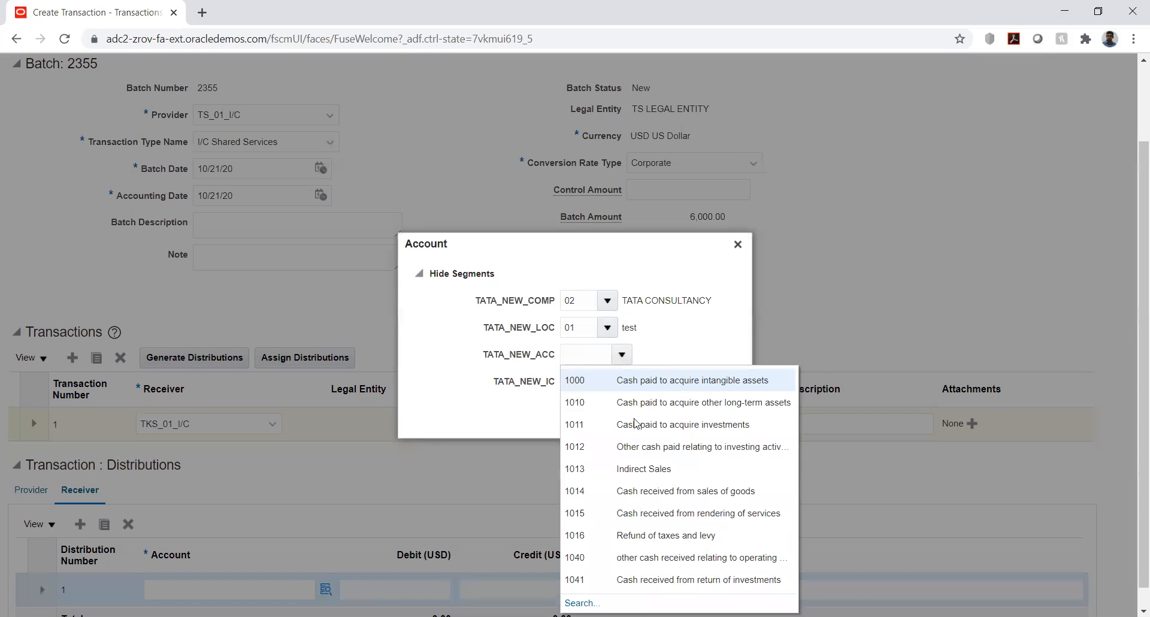
left_click(583, 602)
left_click(548, 336)
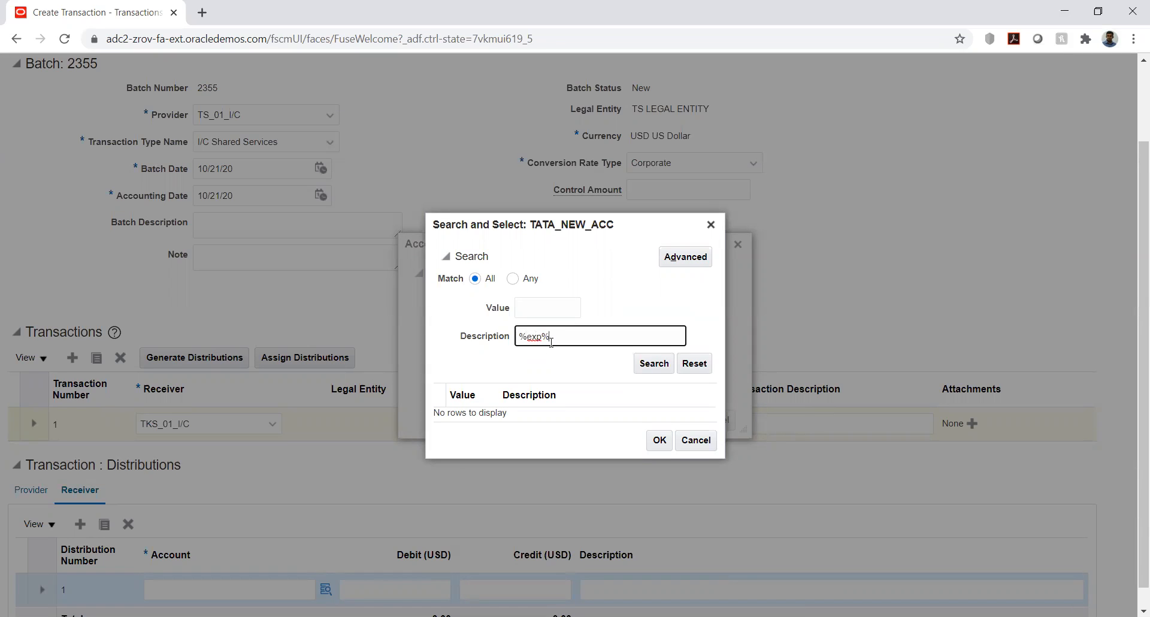
key("Return")
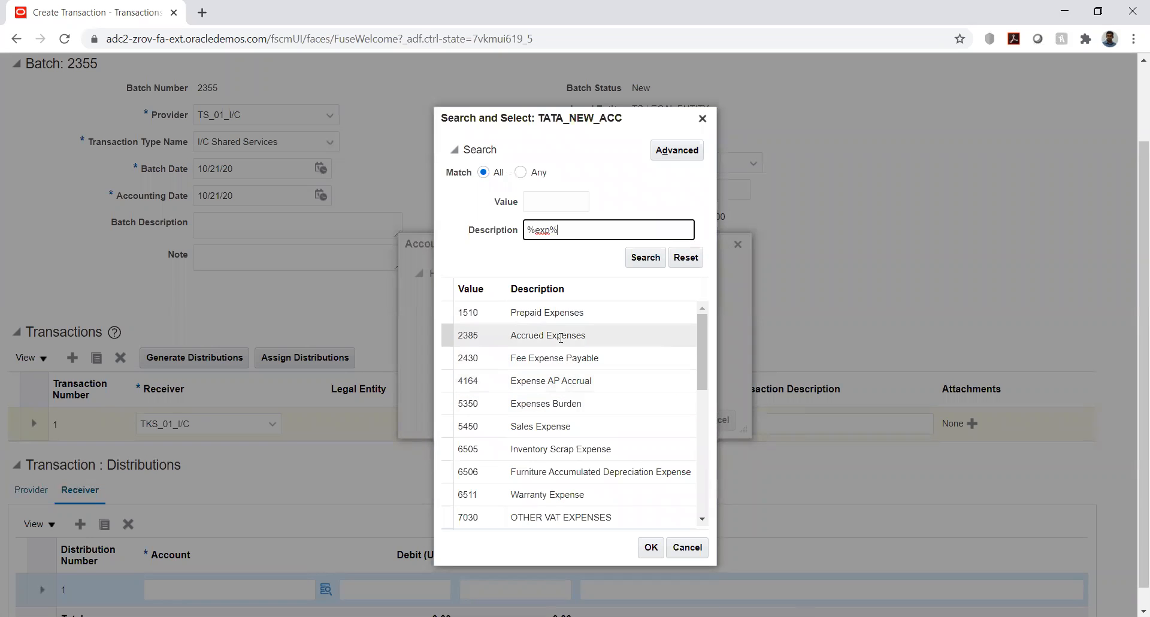
double_click(559, 337)
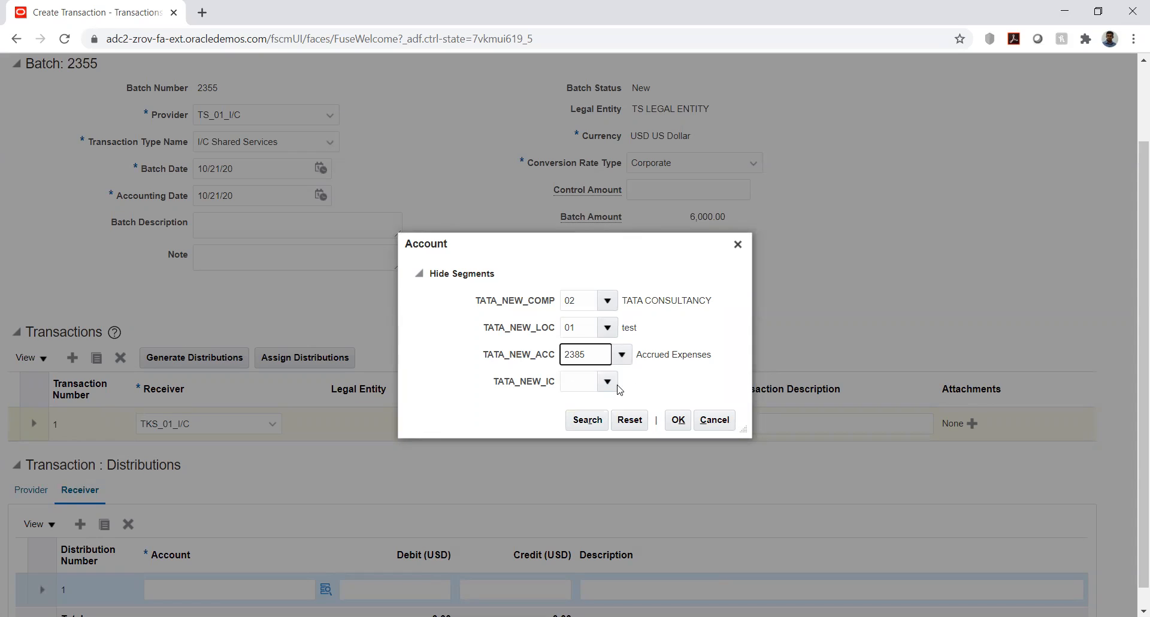
Set the TATA_NEW_IC segment to 01 TATA STEEL and apply the account combination to the receiver distribution line.
left_click(606, 382)
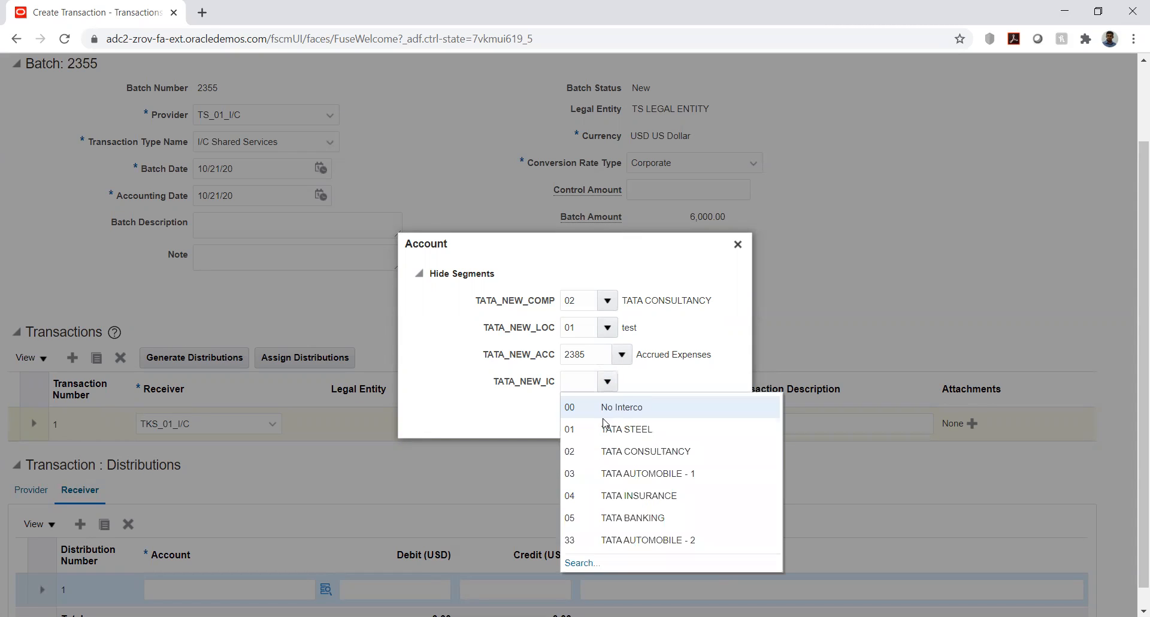
left_click(606, 429)
left_click(677, 423)
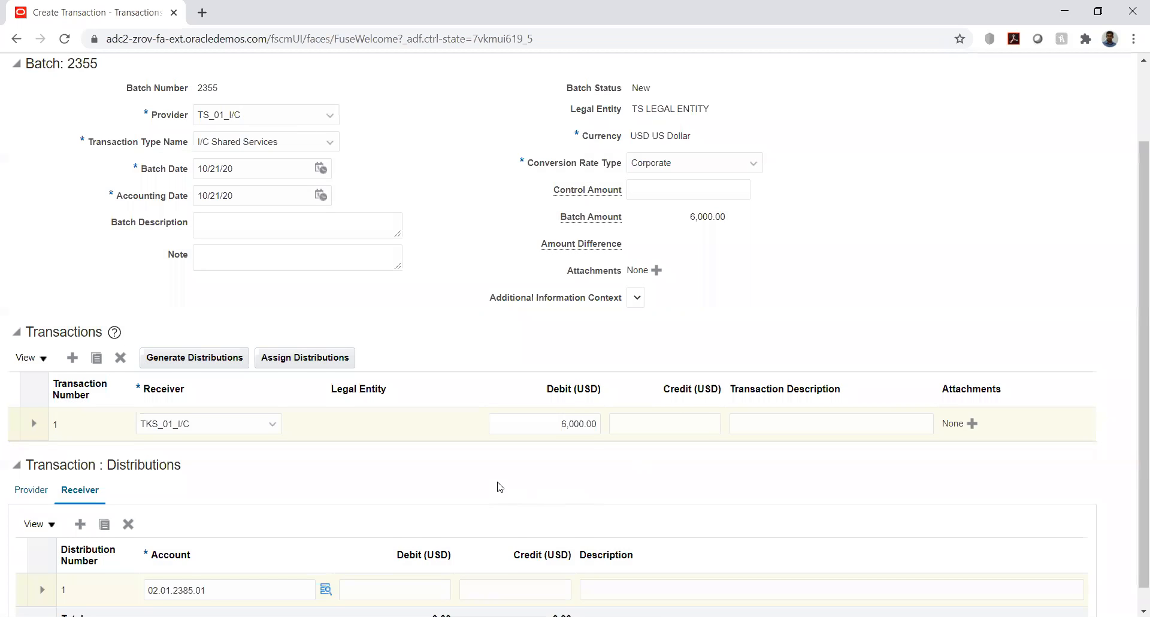
Enter a debit of 6,000.00 USD on the receiver distribution line.
scroll(496, 485, "down", 1)
left_click(418, 566)
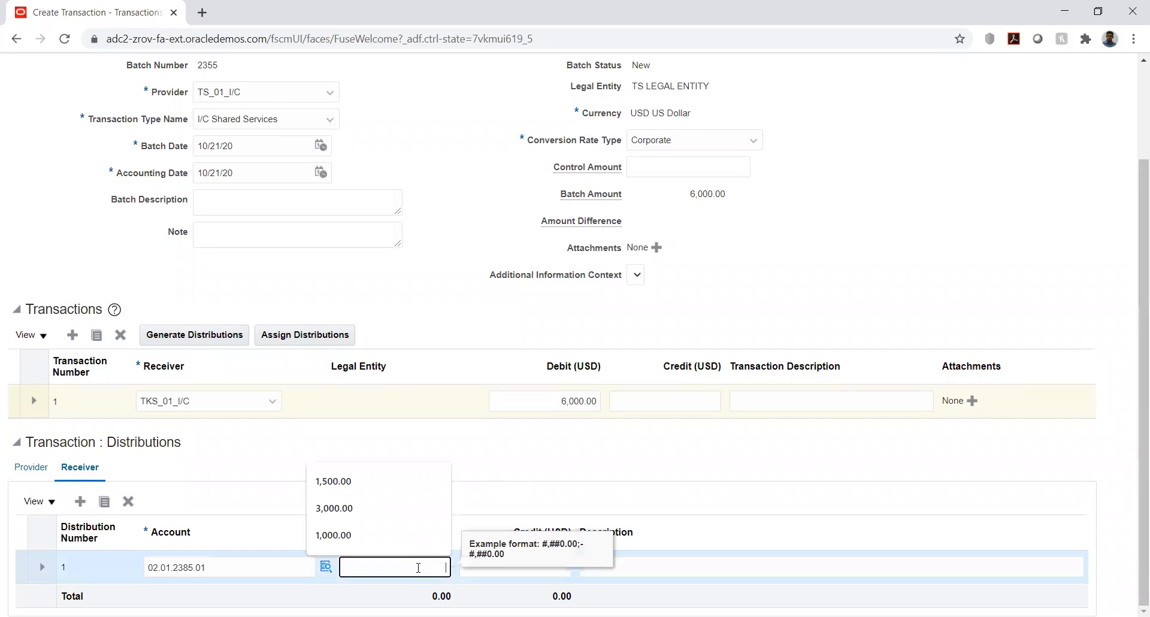
type("6000")
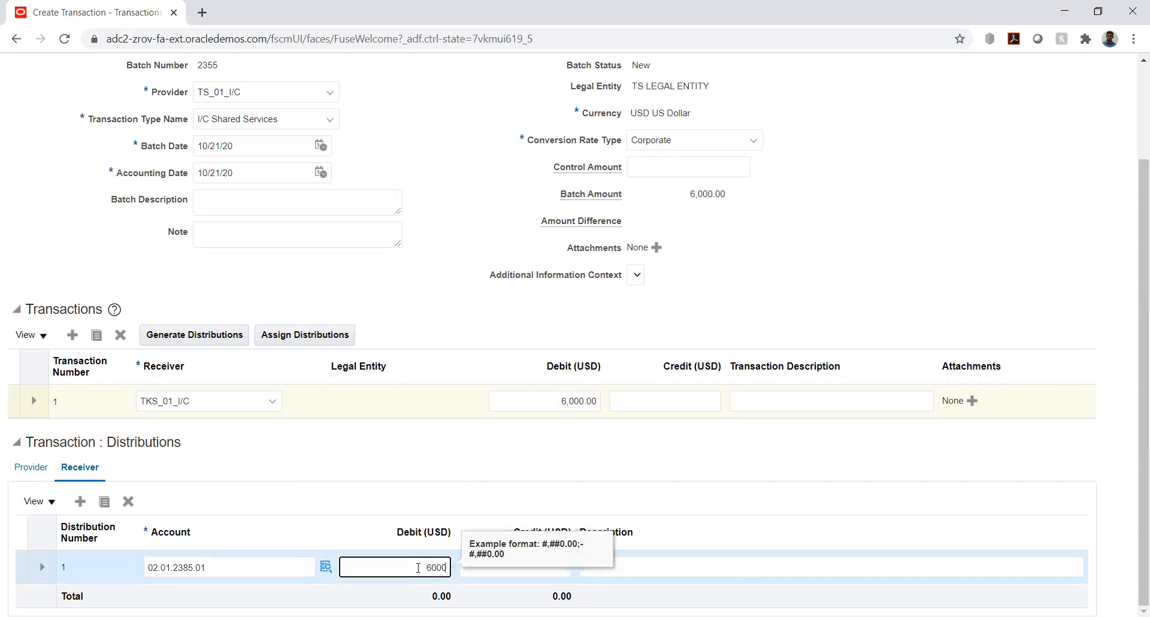
key("Tab")
key("Tab")
left_click(898, 209)
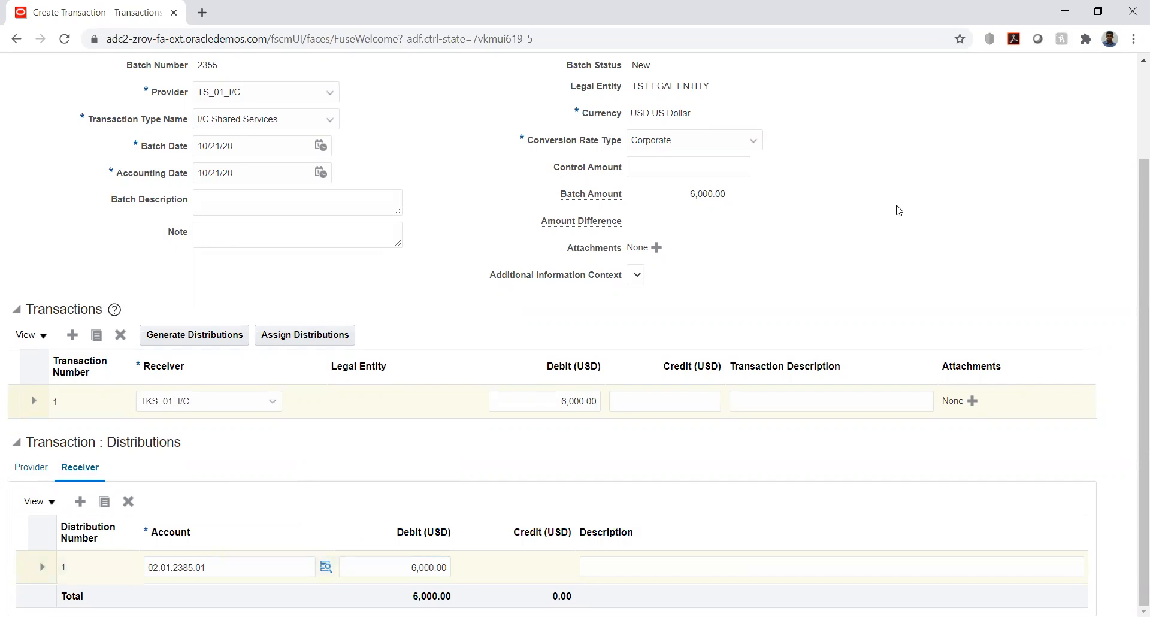
Save the intercompany batch, submit it and acknowledge the submission.
scroll(977, 200, "up", 2)
left_click(959, 106)
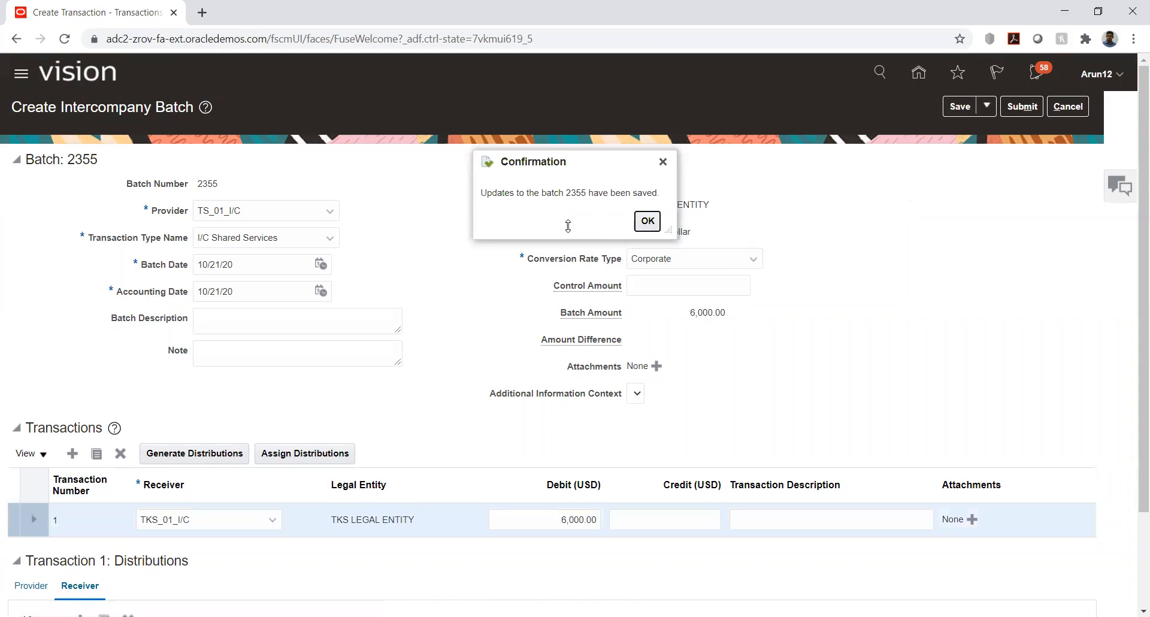
double_click(572, 193)
left_click(647, 220)
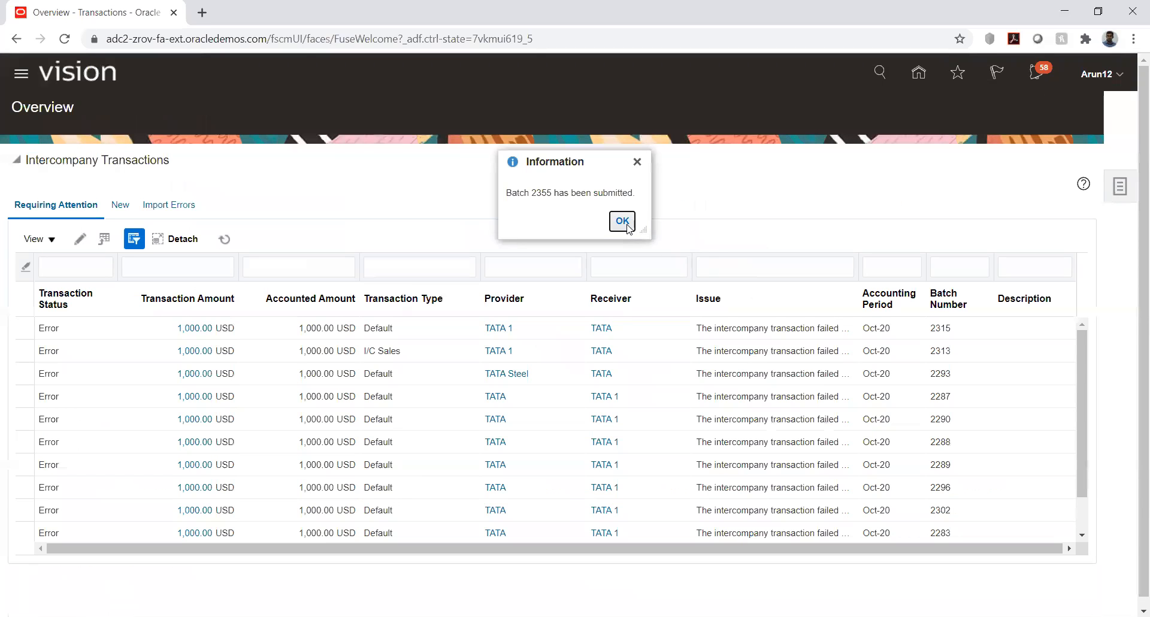
left_click(623, 221)
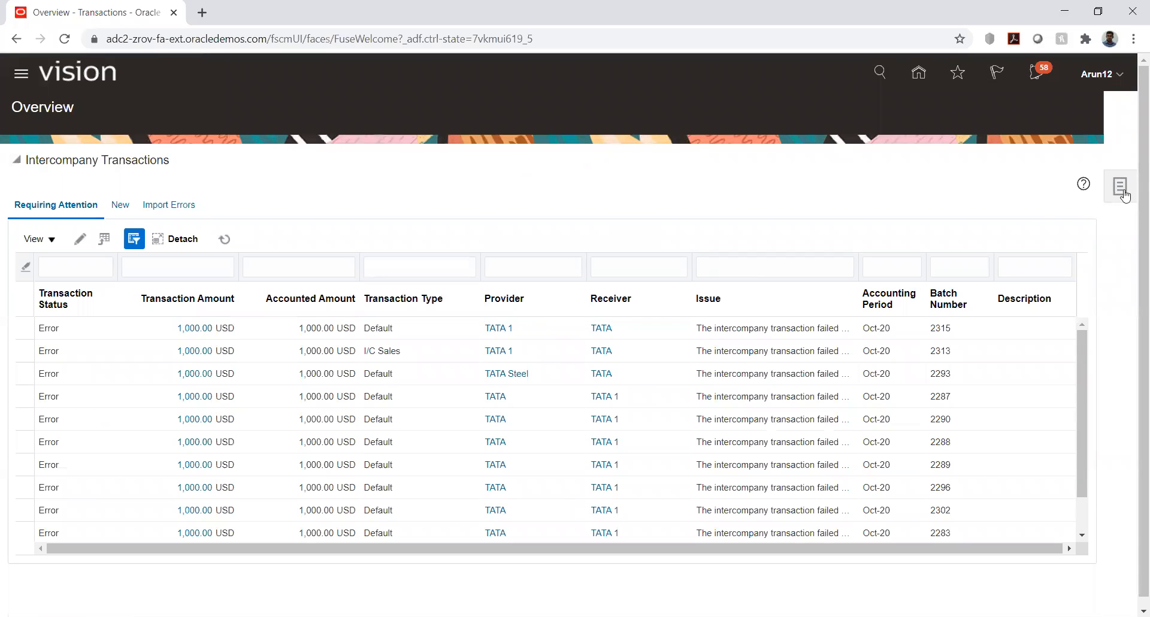
Look up batch 2355 in the intercompany inbound transactions to check its transaction status, and return to the overview.
left_click(1119, 186)
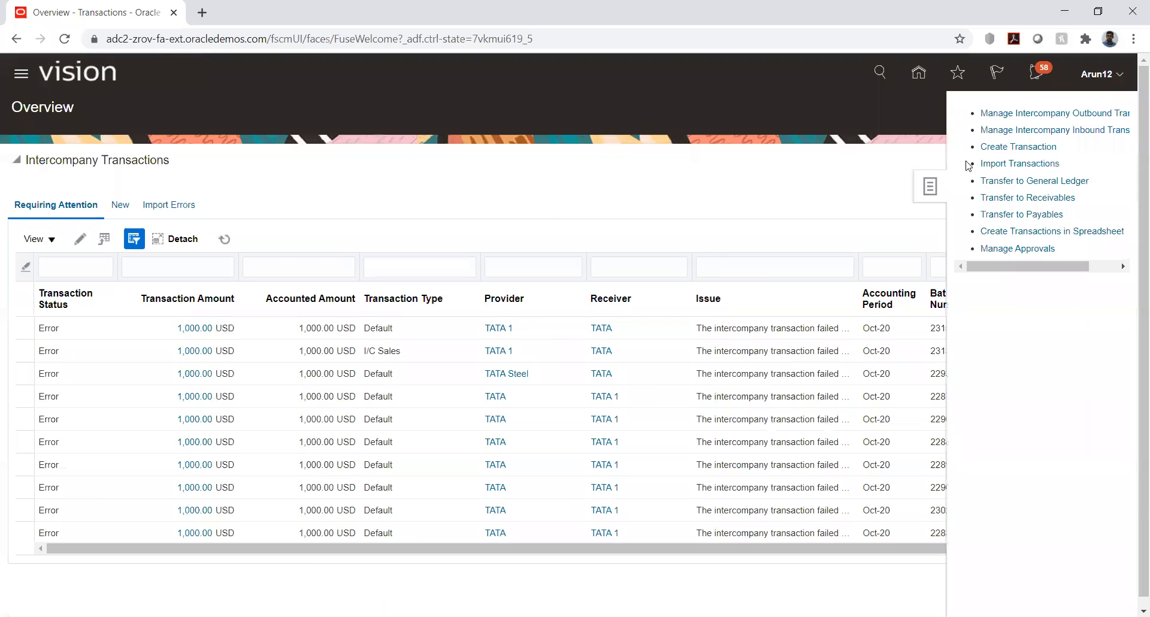
left_click(1022, 129)
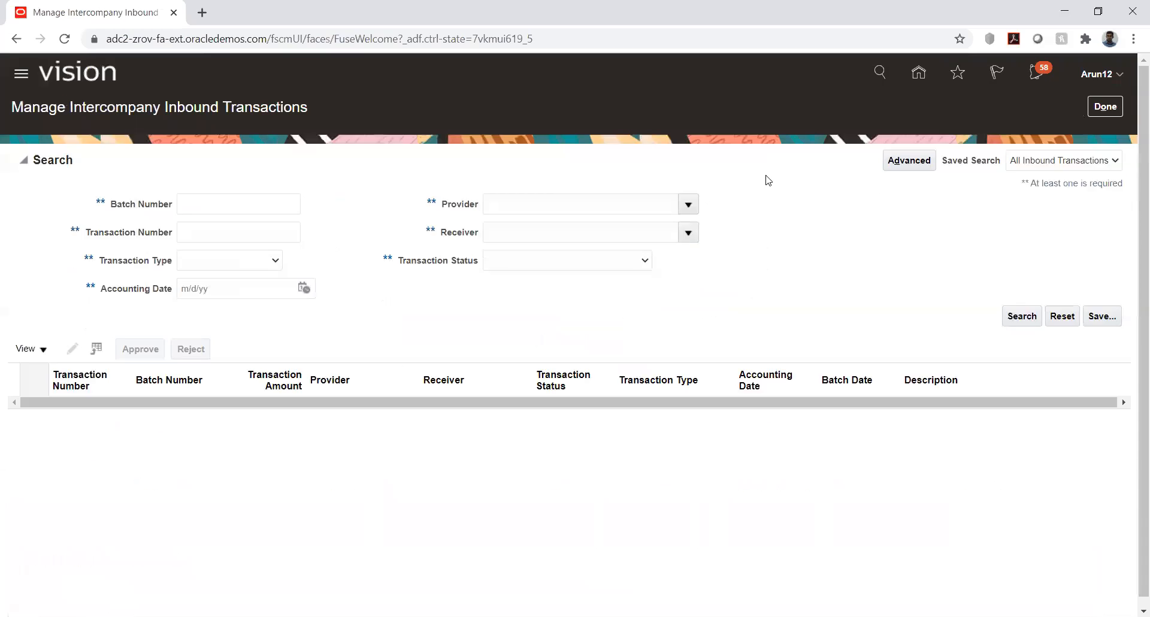
left_click(204, 202)
type("2355")
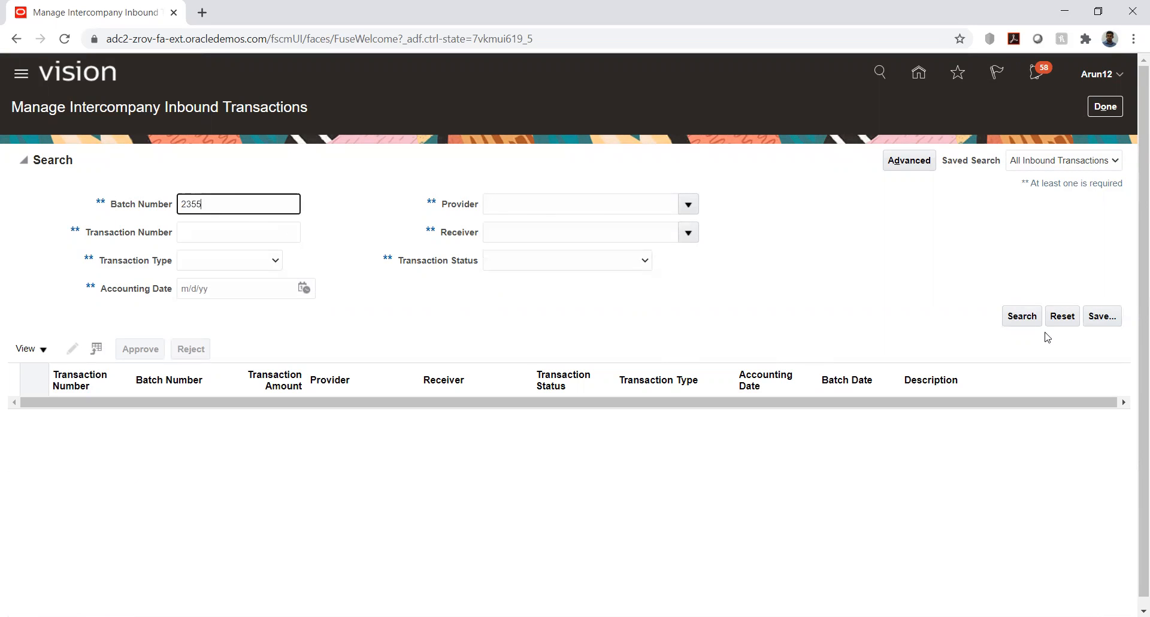
left_click(1021, 316)
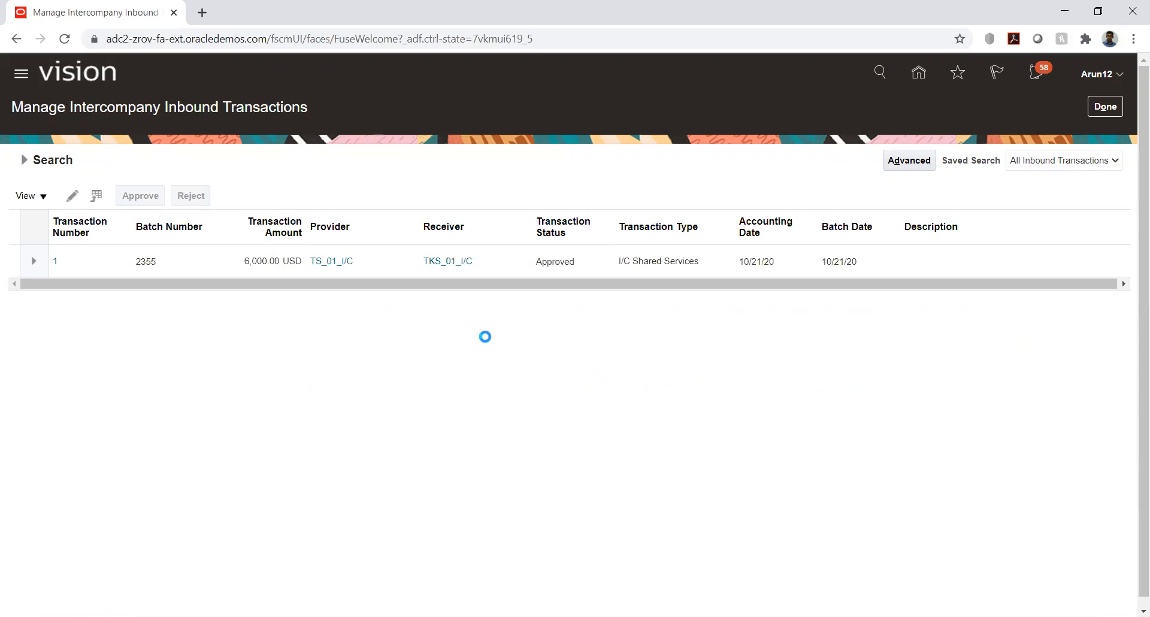
left_click(1103, 106)
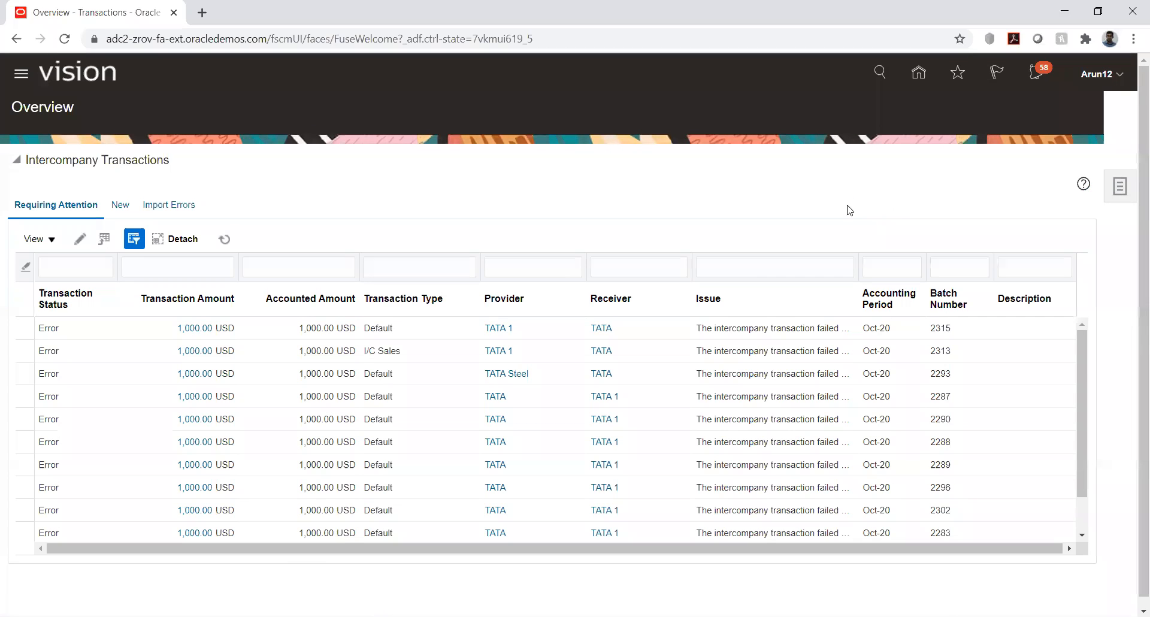
Start a transfer of intercompany transactions to Receivables for business unit TS_01_BU and legal entity TS LEGAL ENTITY.
left_click(1003, 202)
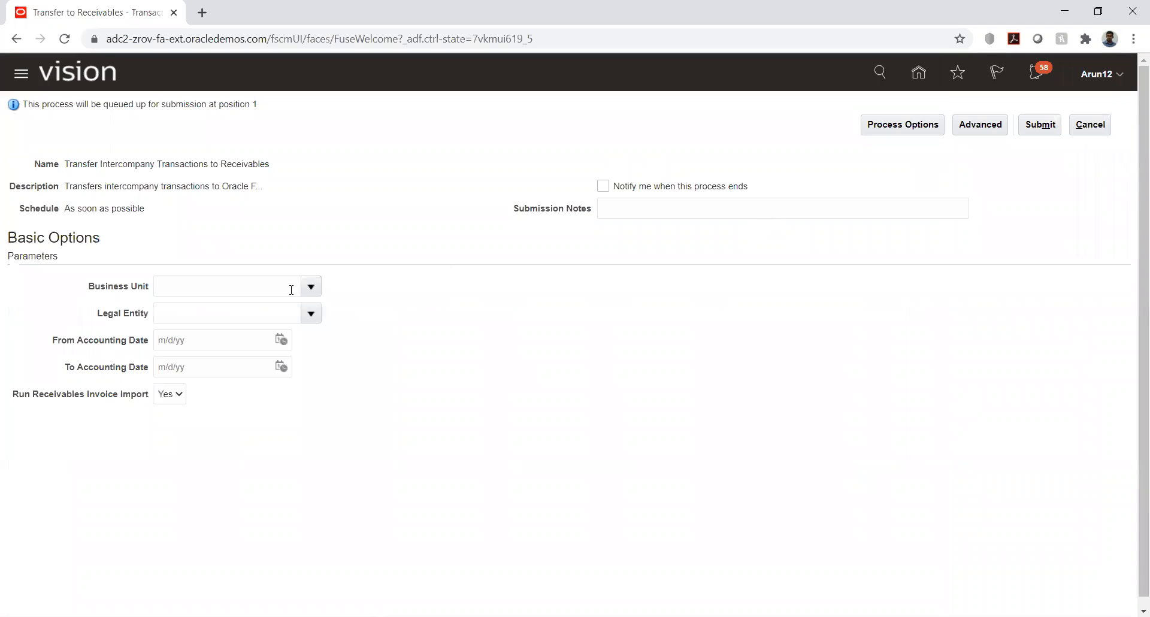
left_click(311, 286)
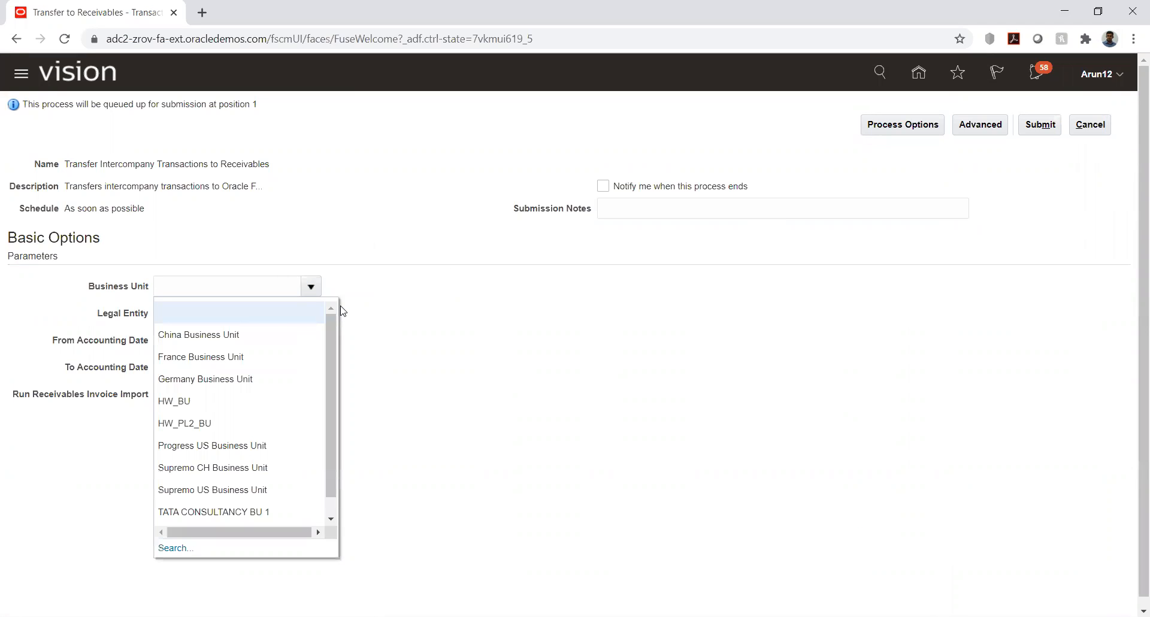
left_click(171, 547)
left_click(533, 318)
type("TS")
left_click(658, 337)
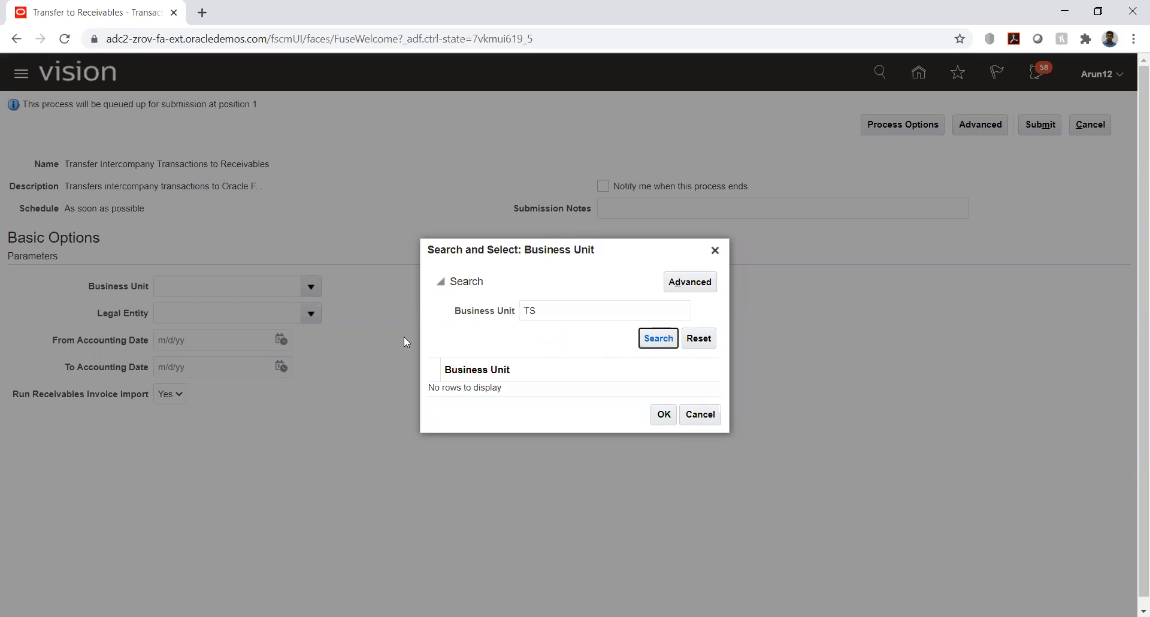
left_click(488, 398)
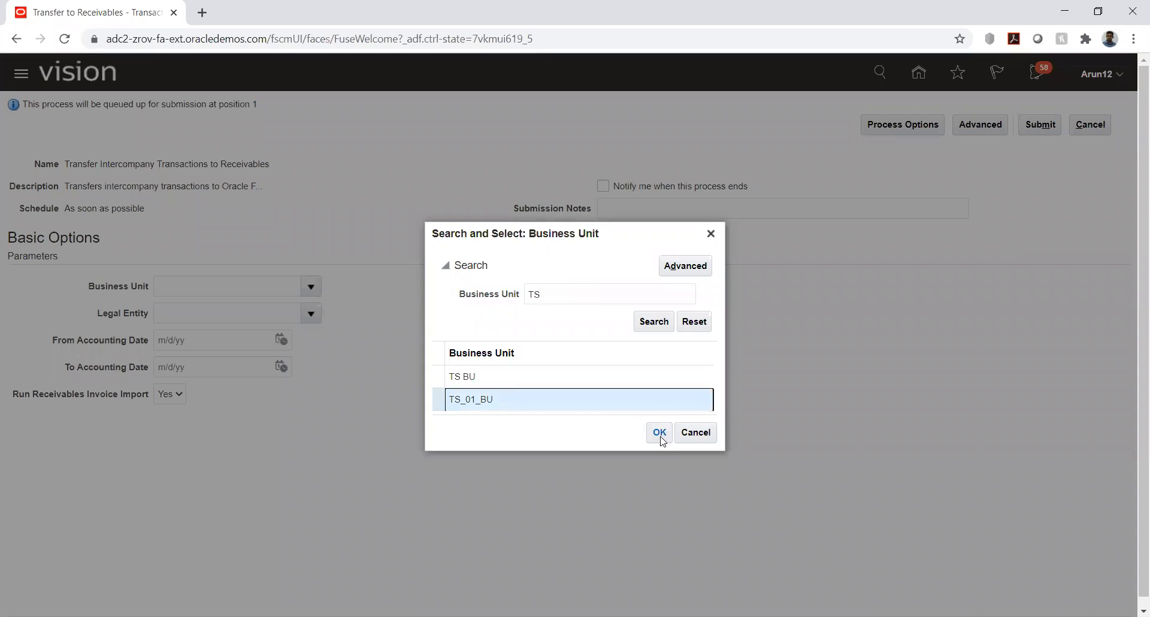
left_click(659, 431)
left_click(311, 312)
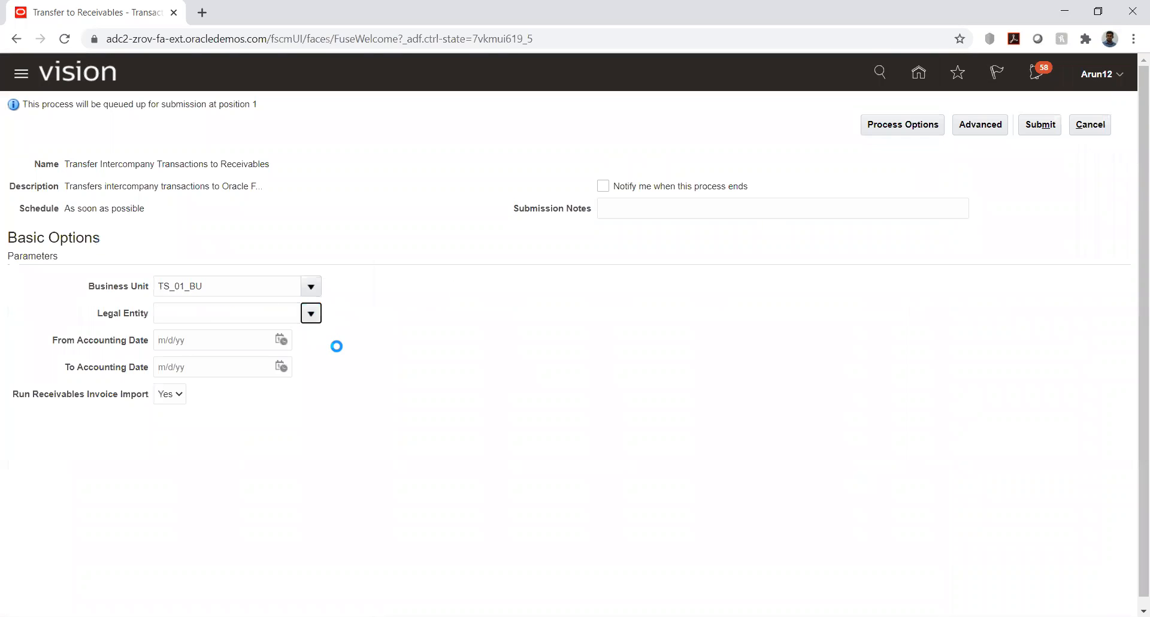
left_click(325, 362)
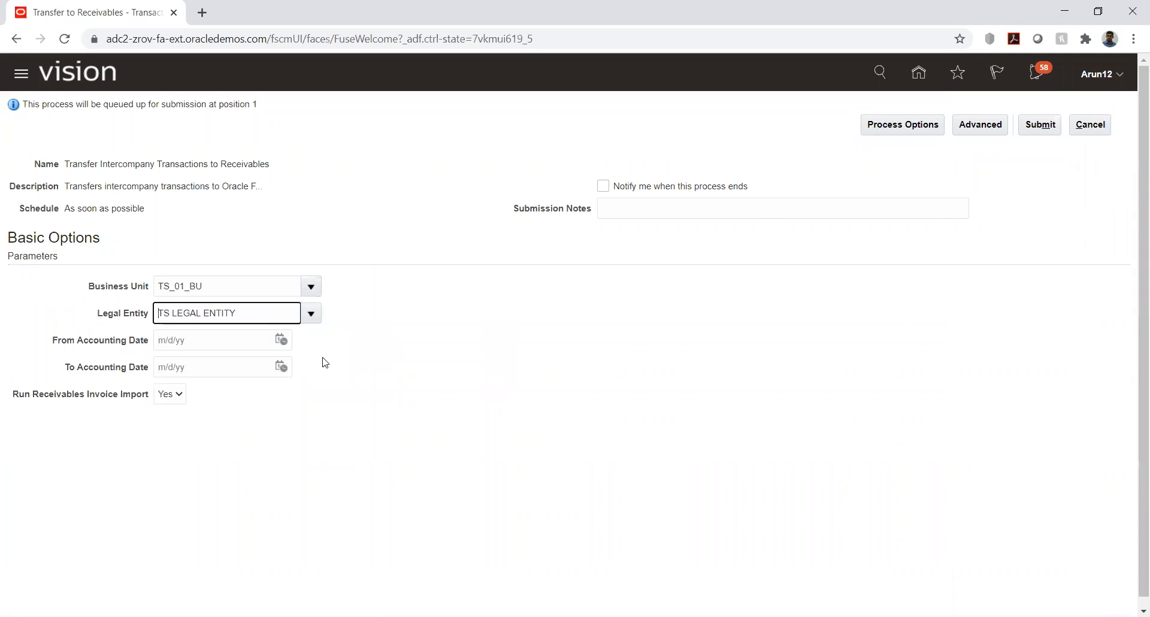
Set the transfer's accounting date range from 10/1/20 to 10/31/20 and submit the process.
left_click(281, 340)
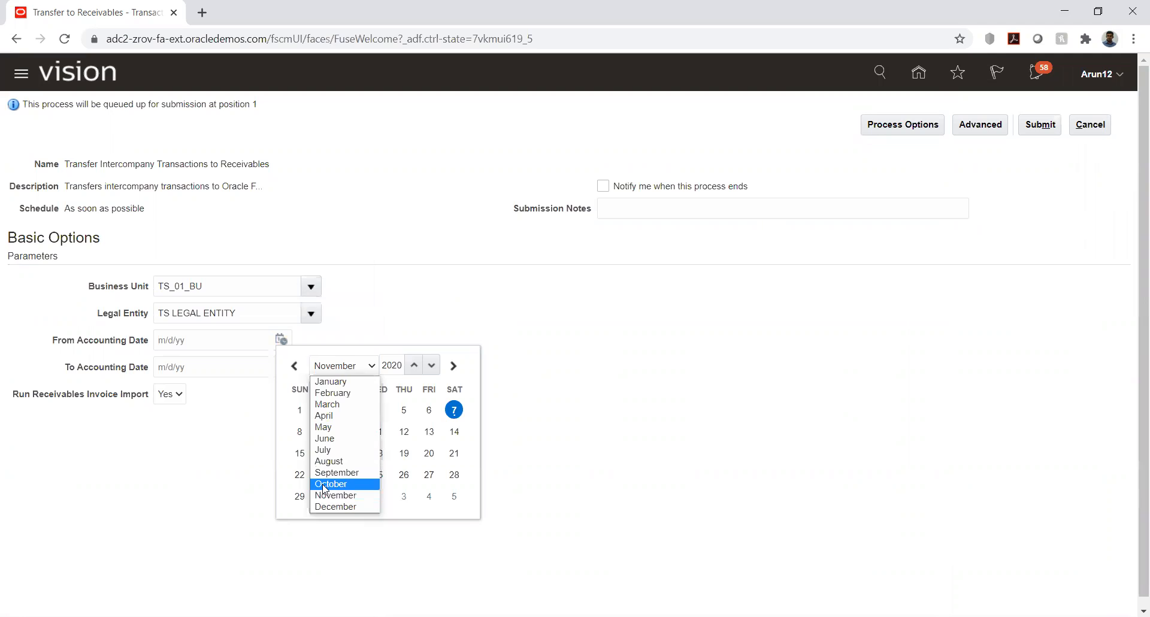
left_click(345, 482)
left_click(401, 412)
left_click(281, 366)
left_click(337, 403)
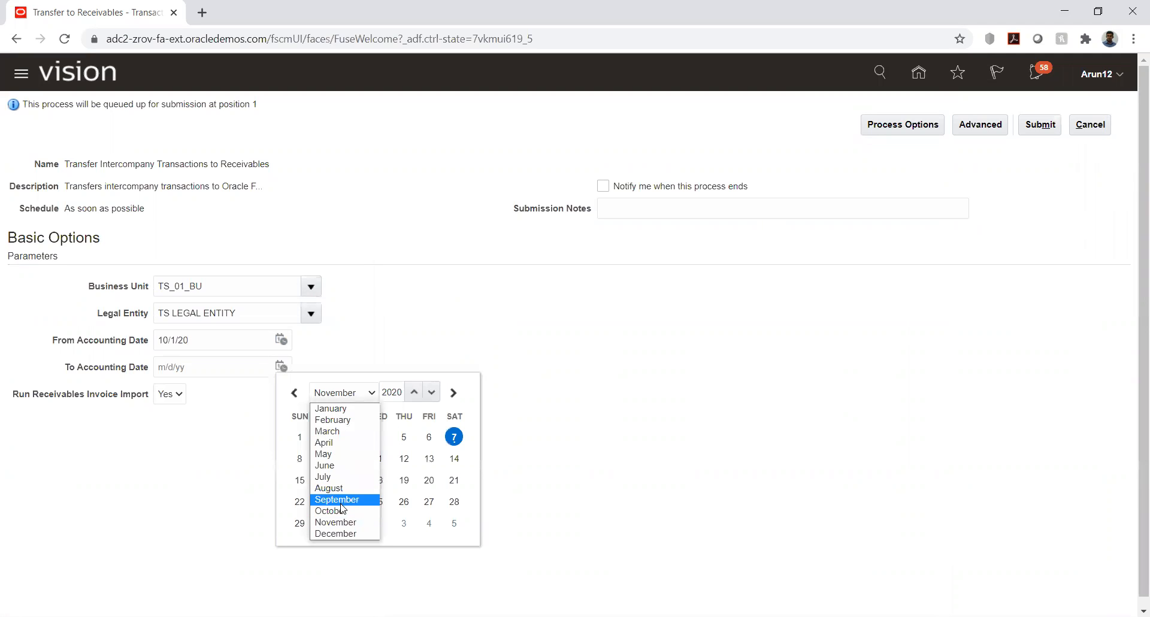
left_click(368, 506)
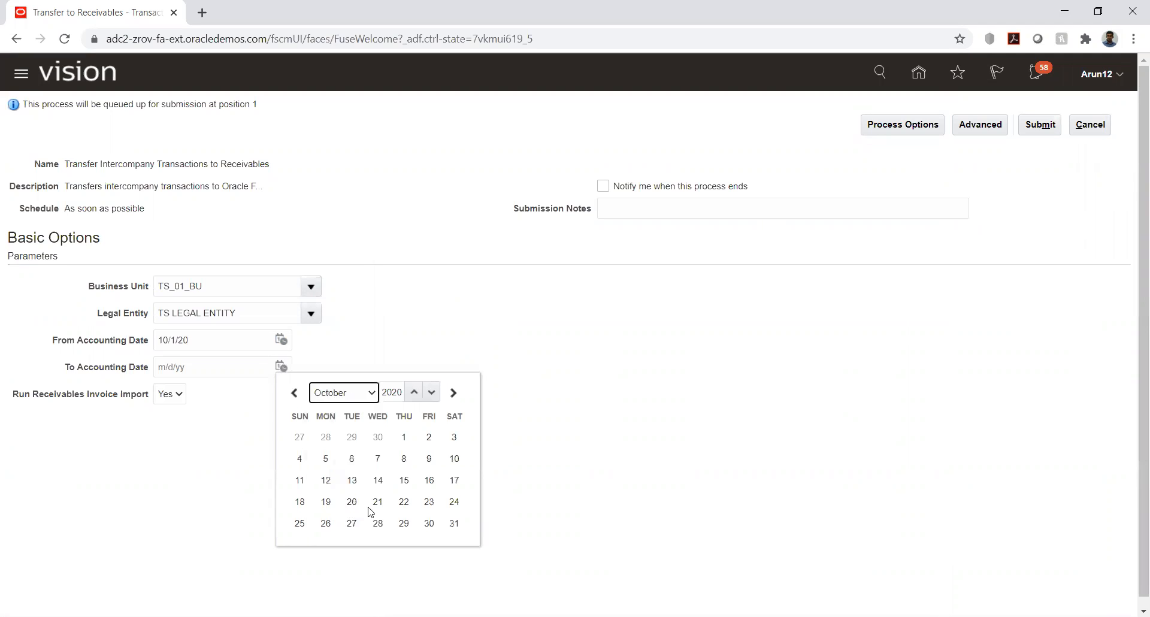
left_click(454, 523)
left_click(1045, 128)
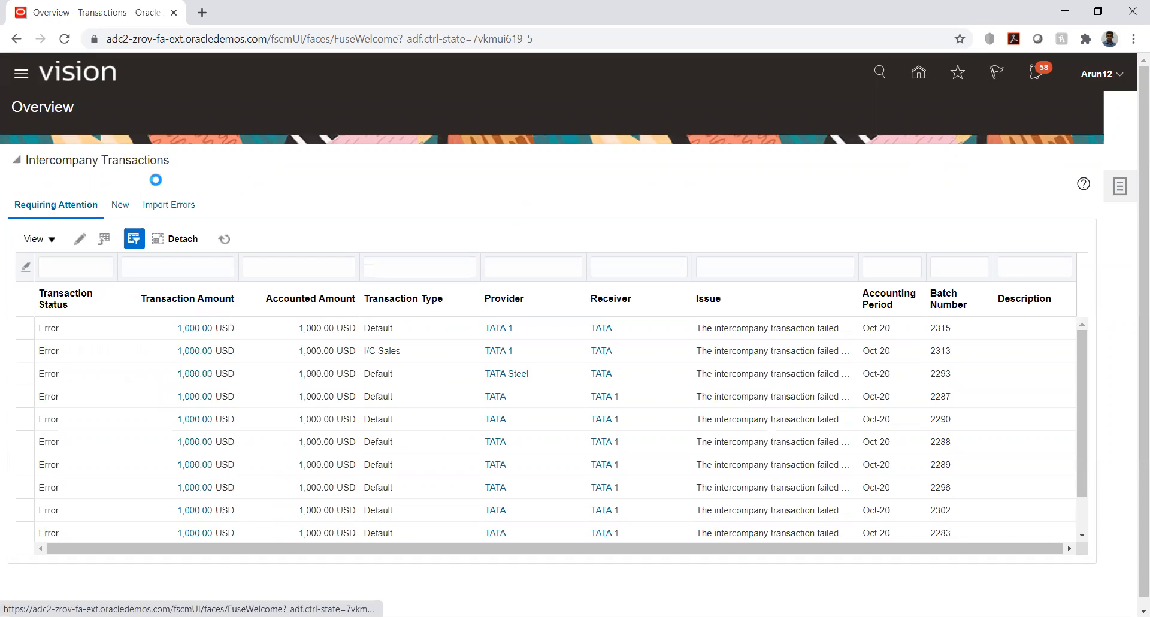
Open the scheduled processes list and refresh it to monitor the Receivables transfer and its AutoInvoice import.
scroll(171, 329, "down", 6)
scroll(187, 416, "down", 3)
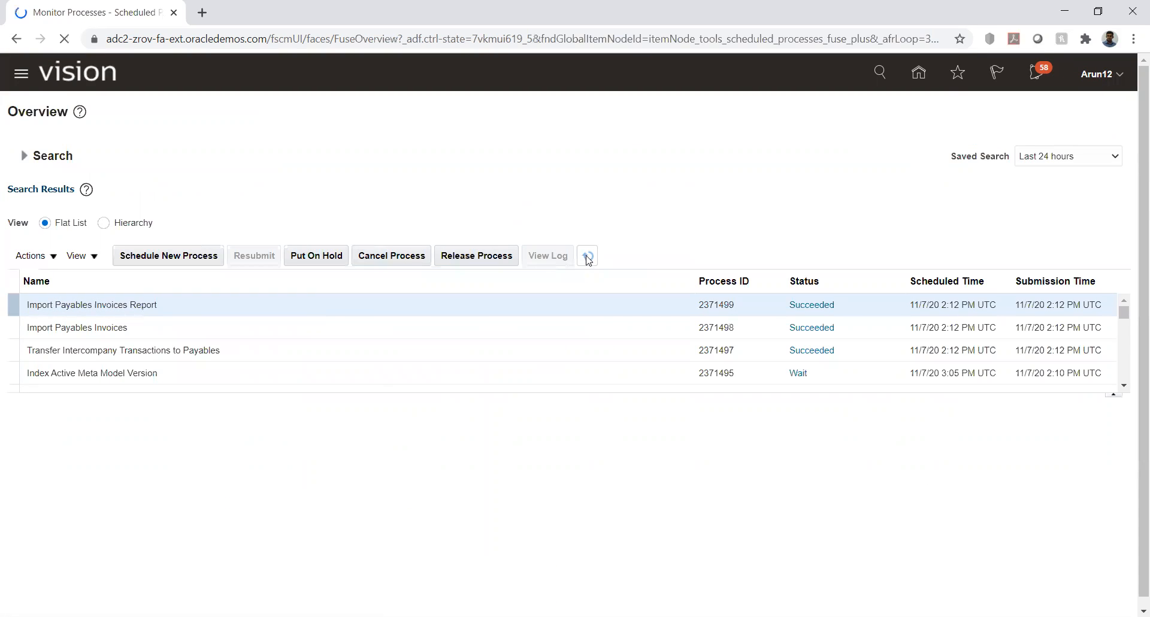
left_click(587, 256)
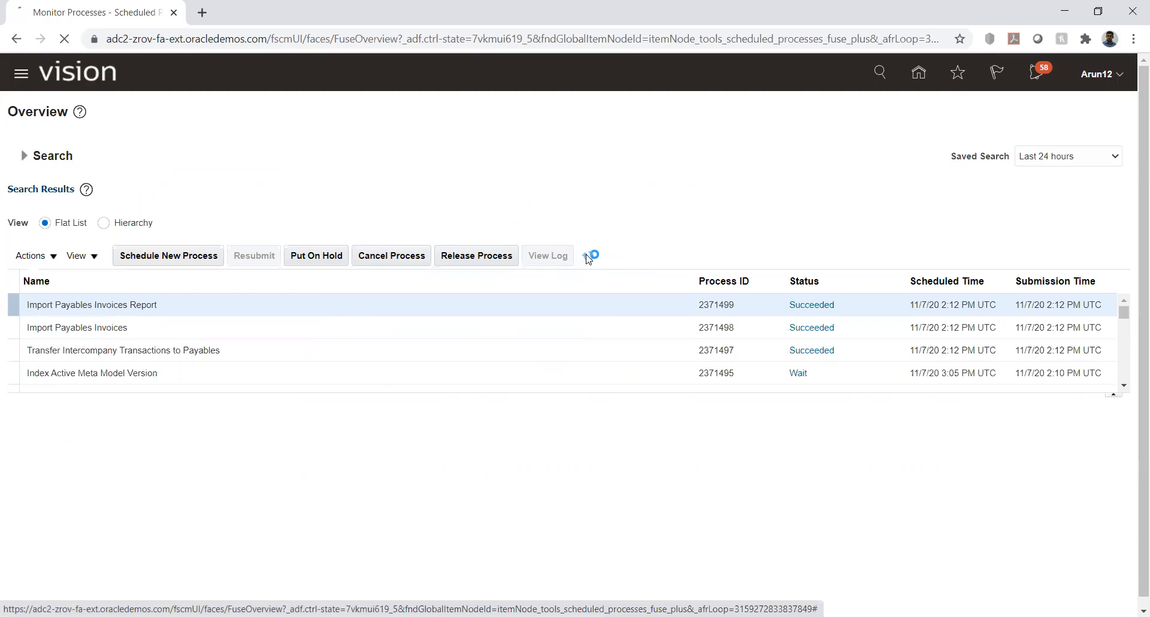
left_click(587, 257)
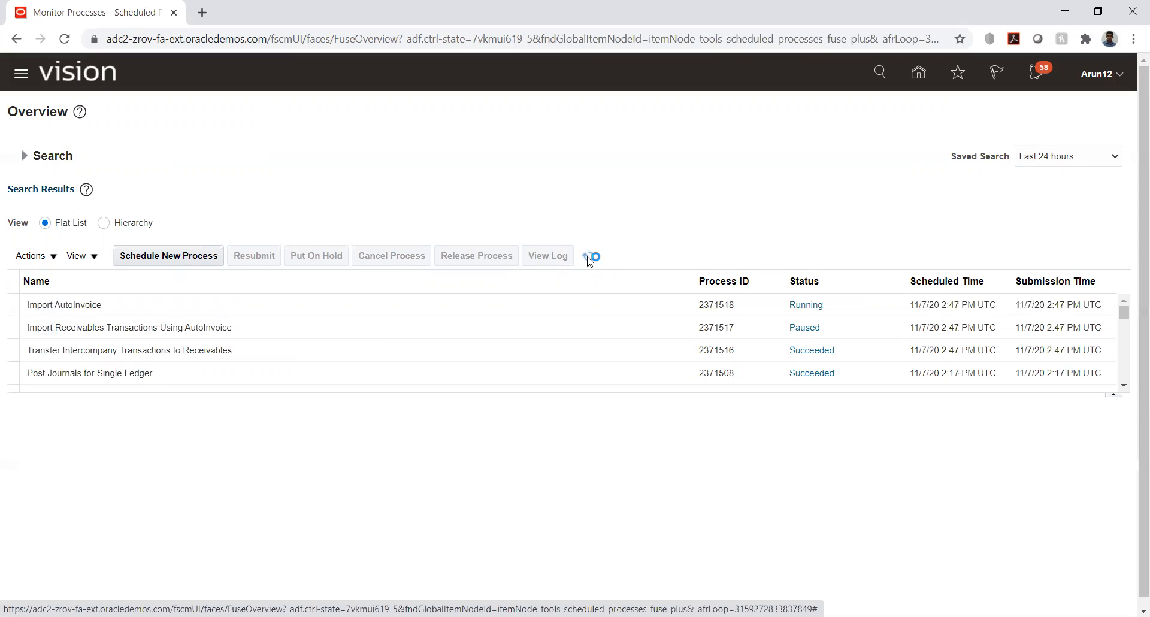
left_click(587, 257)
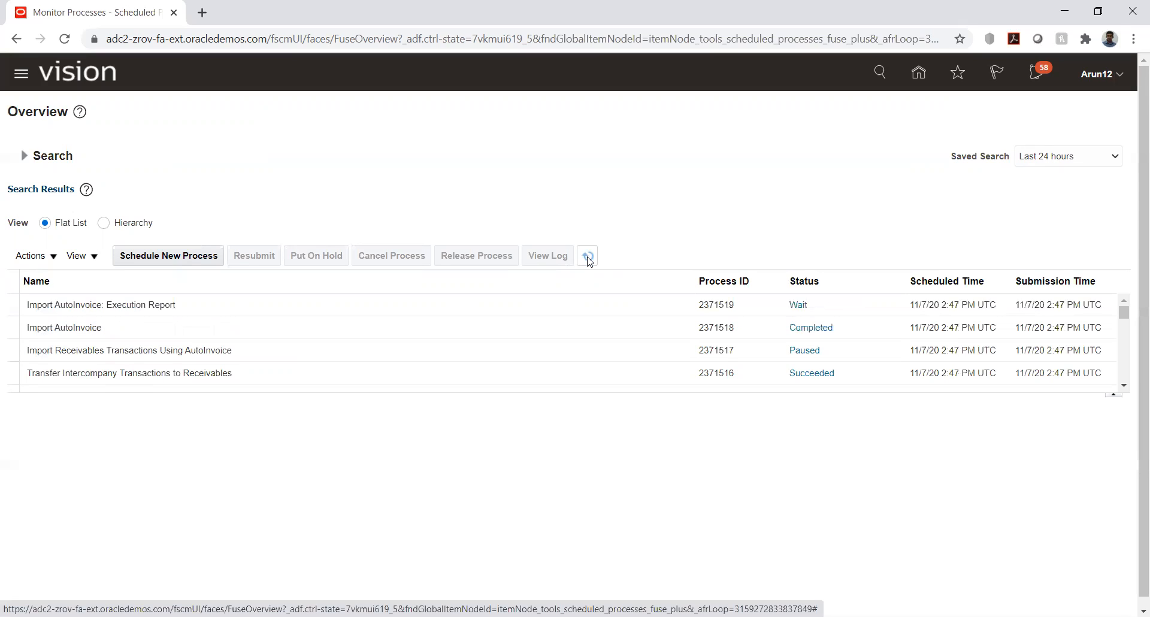
Keep refreshing the process list until the AutoInvoice import and its execution report have finished.
left_click(587, 258)
left_click(588, 258)
left_click(588, 258)
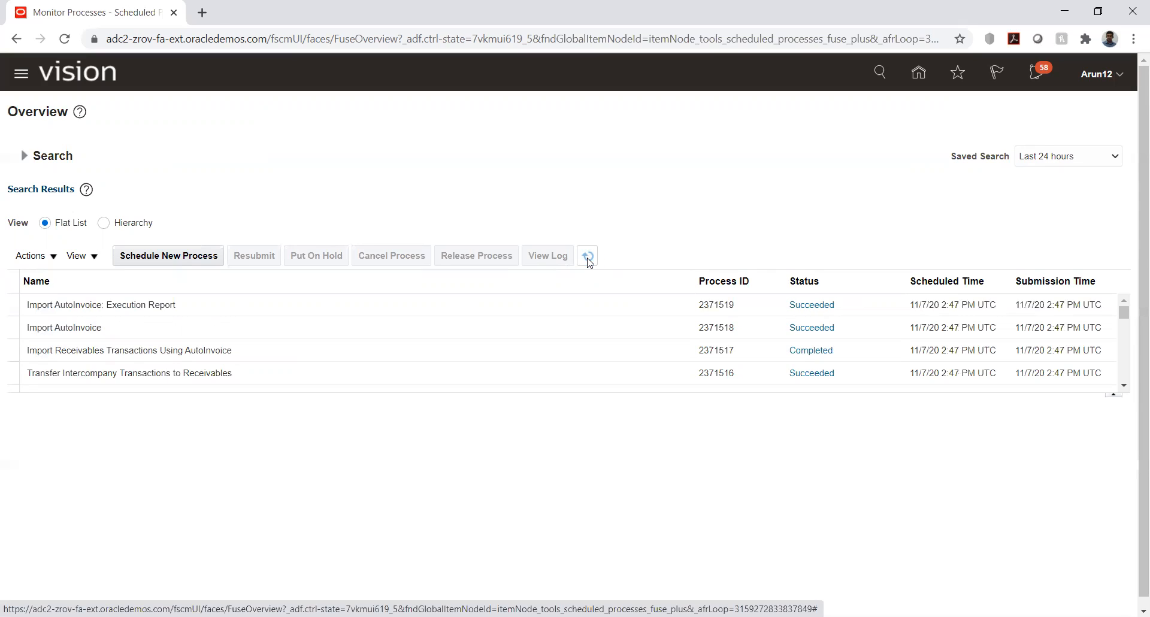
left_click(588, 257)
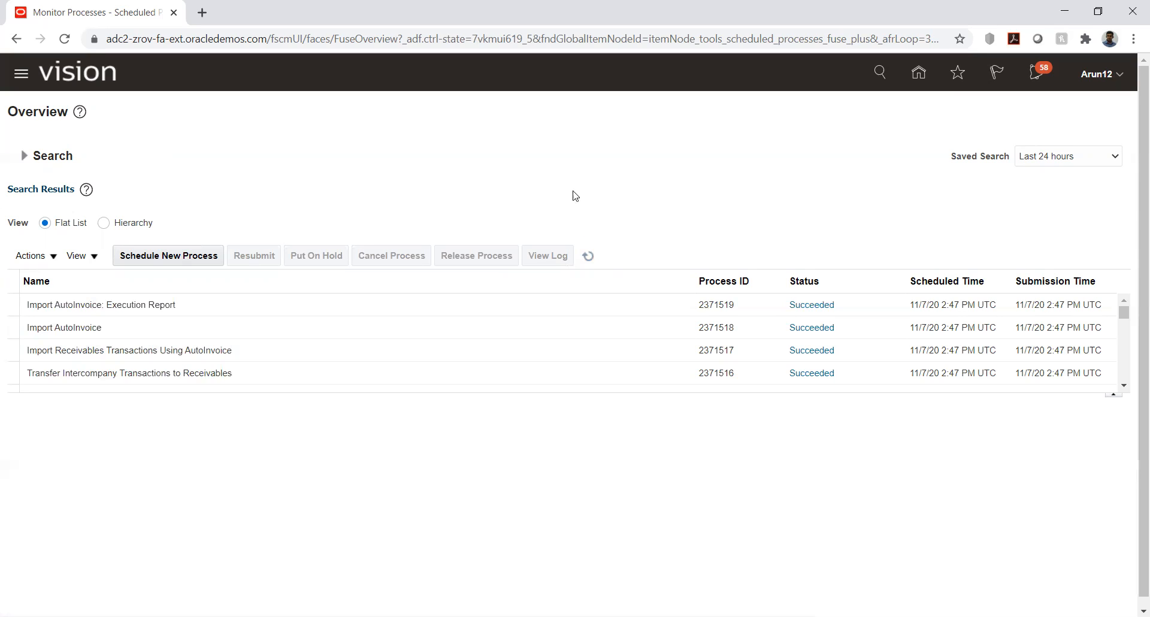
Republish the Import AutoInvoice: Execution Report as PDF, review its created transactions and rejected lines, and close the report tabs.
left_click(174, 305)
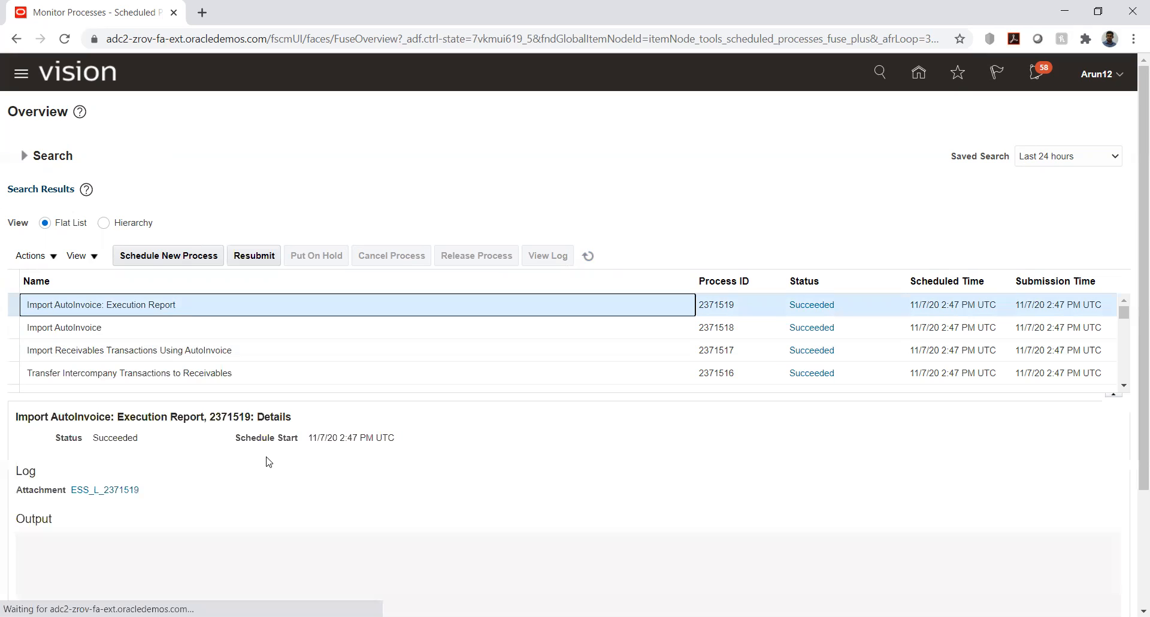
scroll(192, 492, "down", 3)
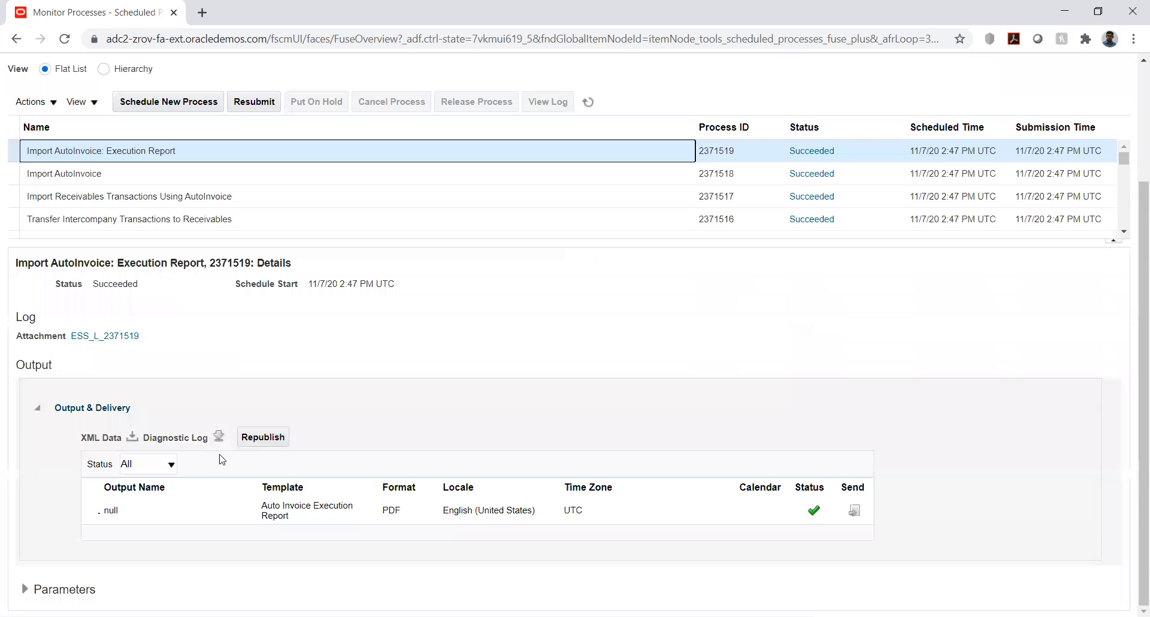
left_click(262, 437)
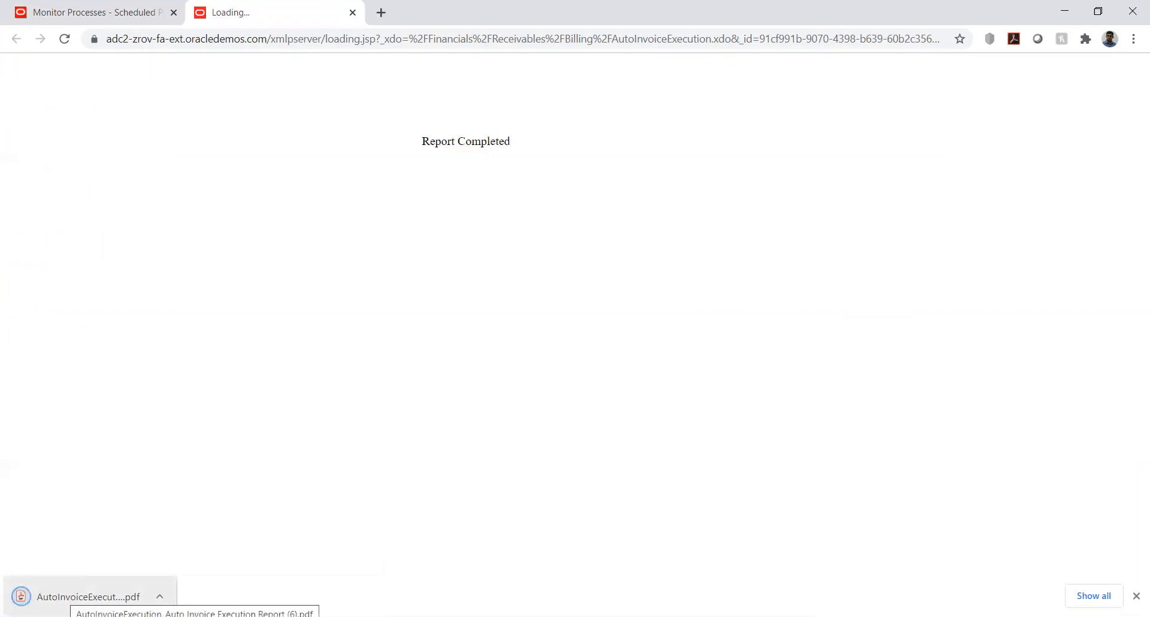
left_click(88, 596)
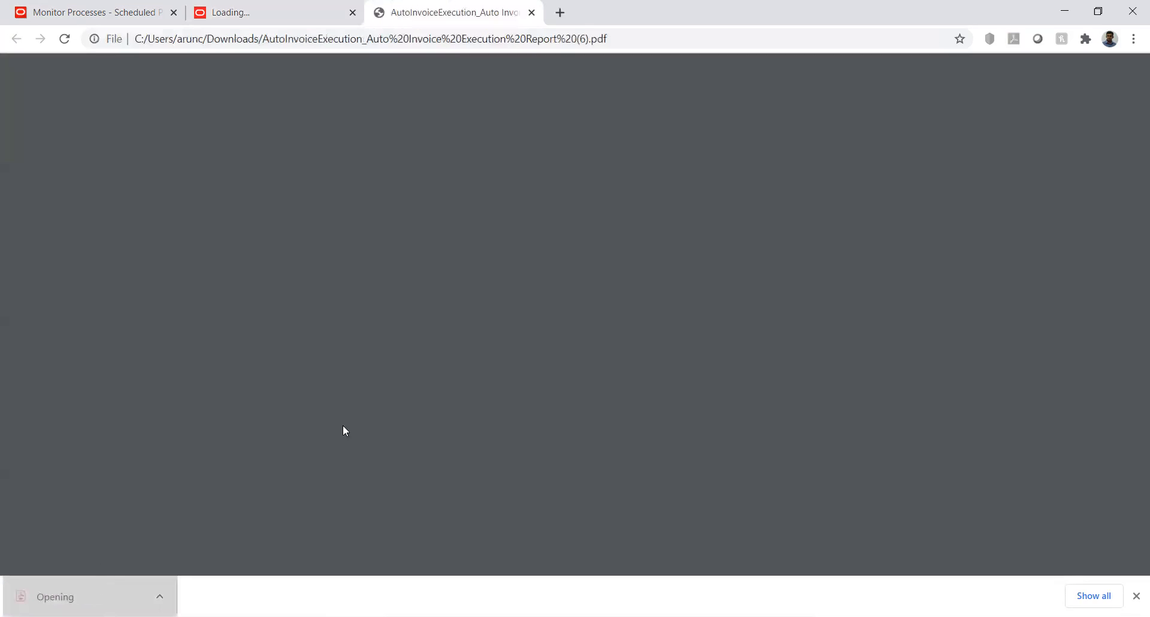
scroll(465, 290, "down", 15)
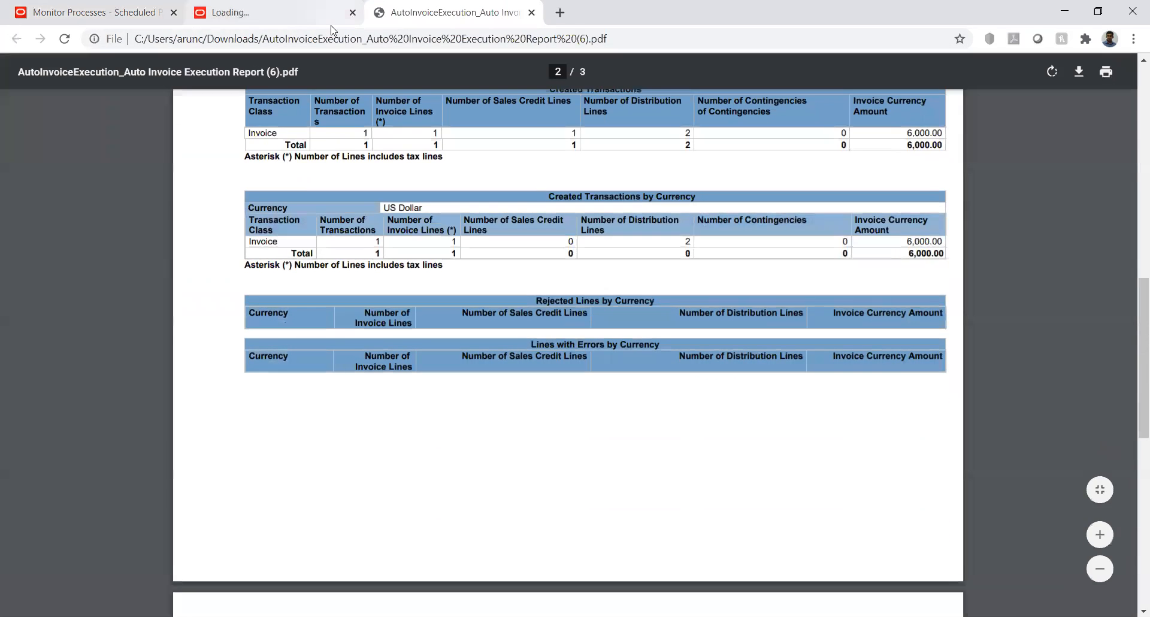
left_click(352, 12)
left_click(352, 13)
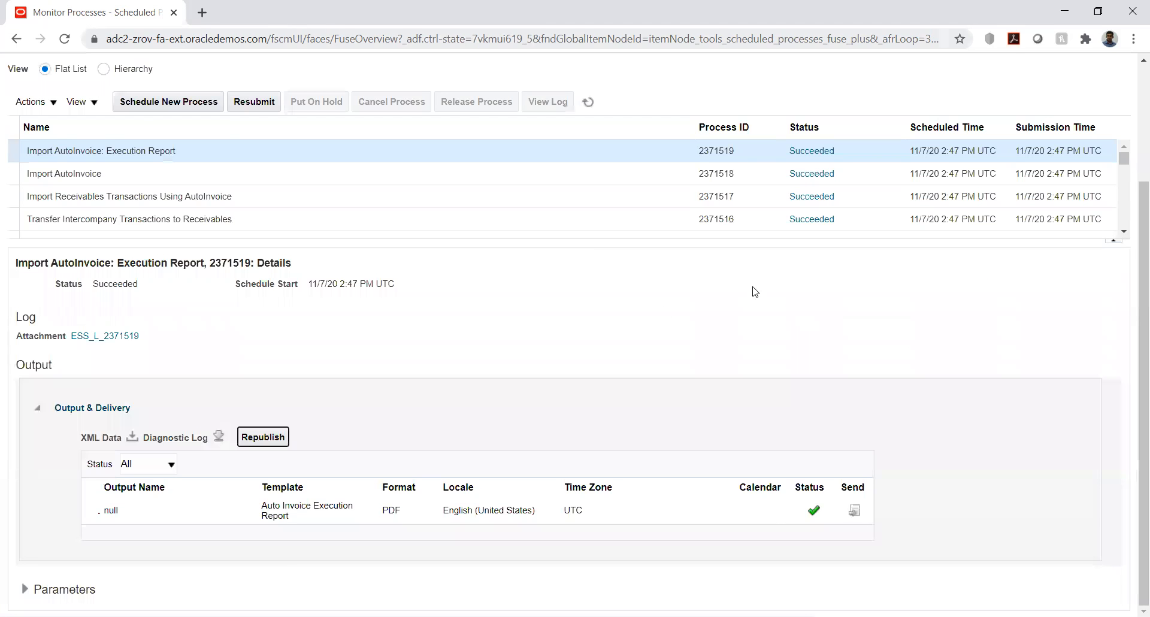
Return to the home page and open Manage Transactions in the Receivables Billing work area.
scroll(755, 293, "up", 3)
left_click(916, 74)
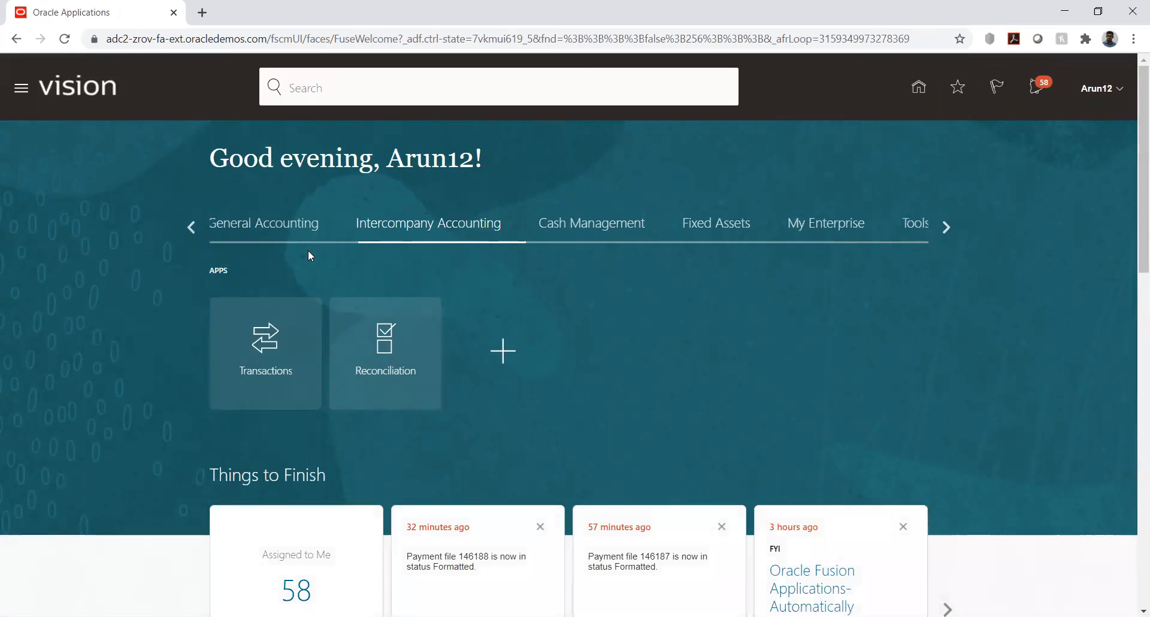
left_click(941, 225)
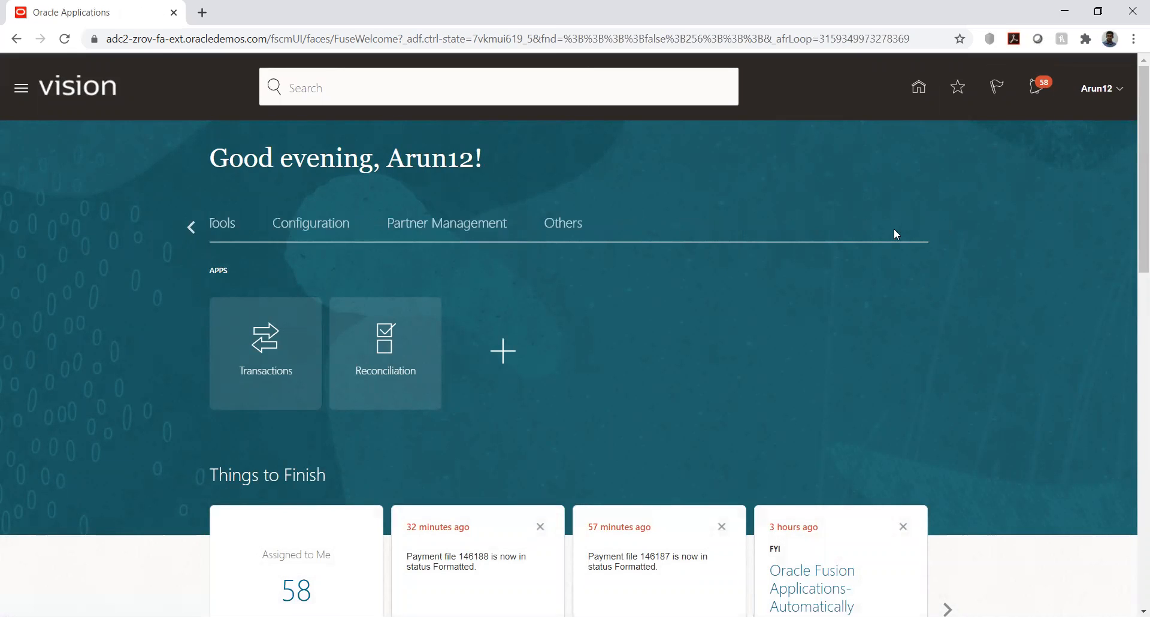
left_click(192, 226)
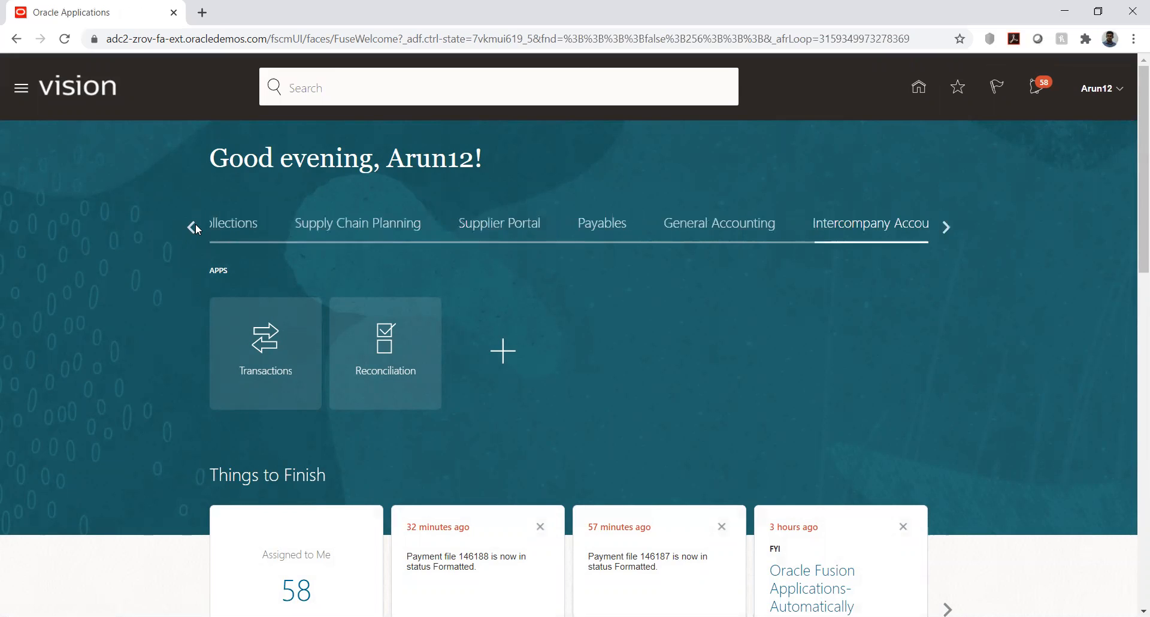
left_click(265, 242)
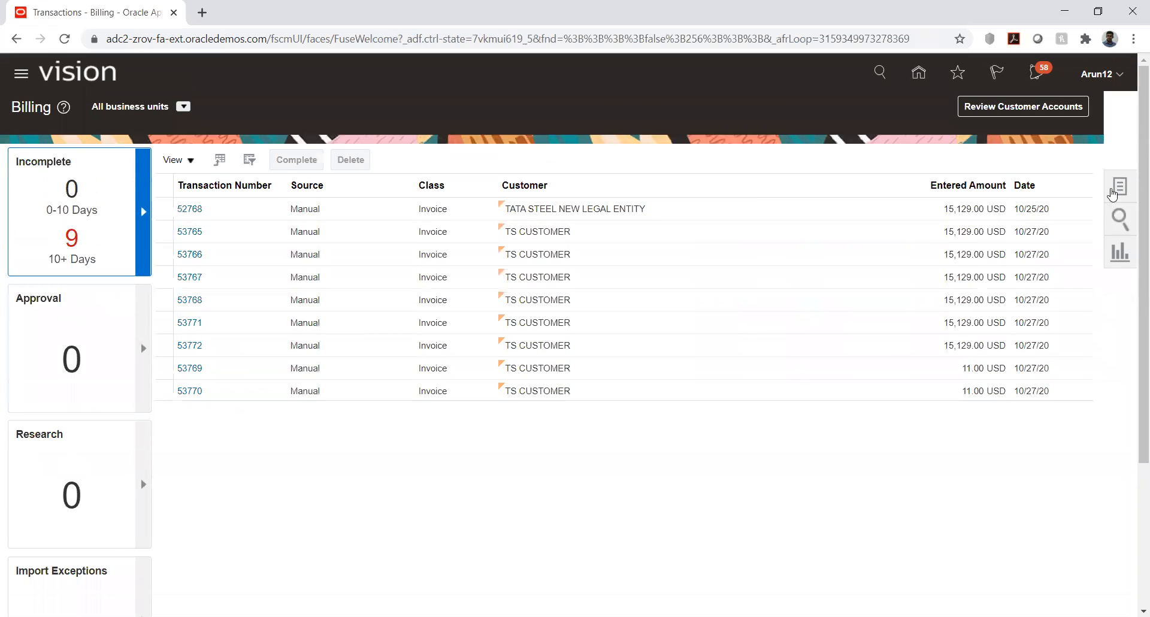
left_click(1113, 191)
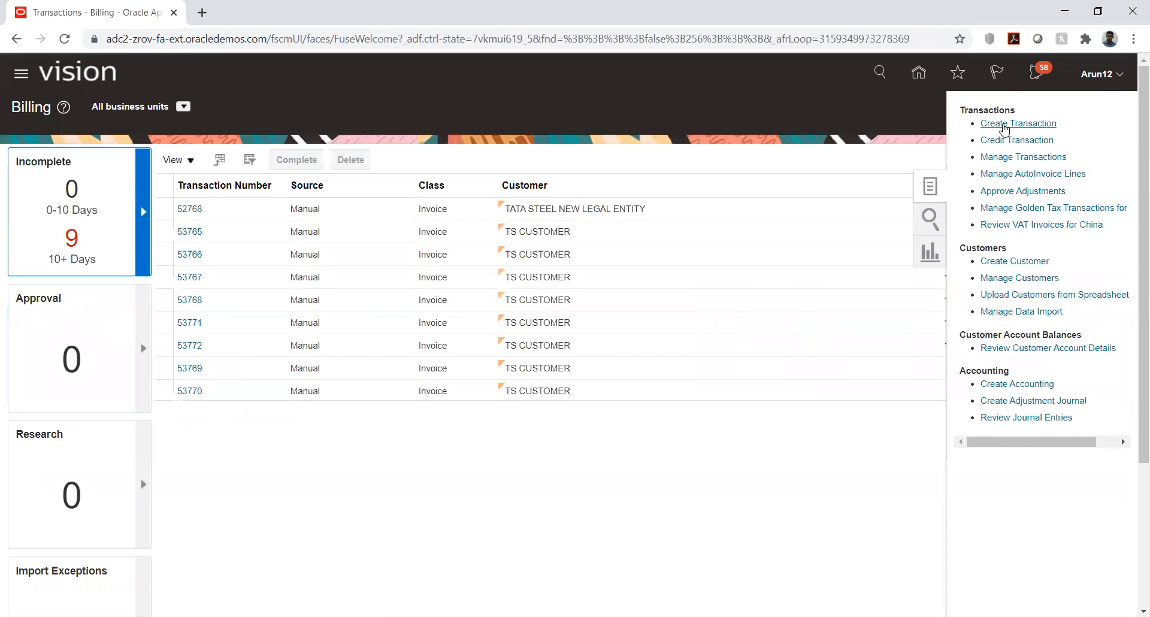
left_click(1014, 156)
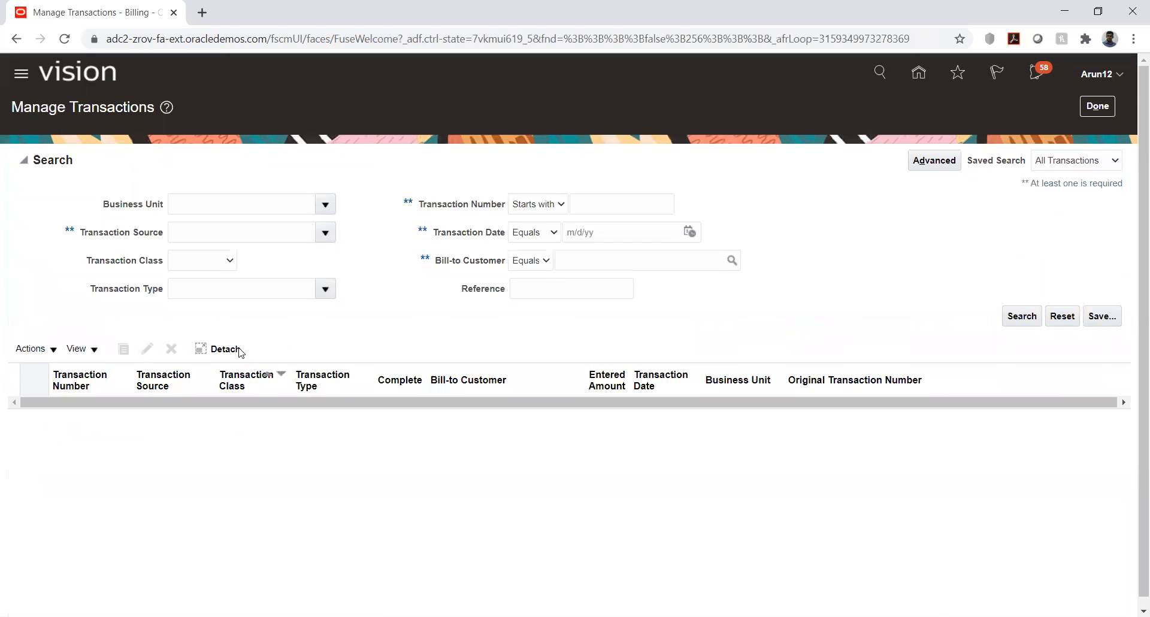
Search for transactions with source Global Intercompany and transaction date 10/21/20.
left_click(325, 232)
scroll(246, 399, "down", 3)
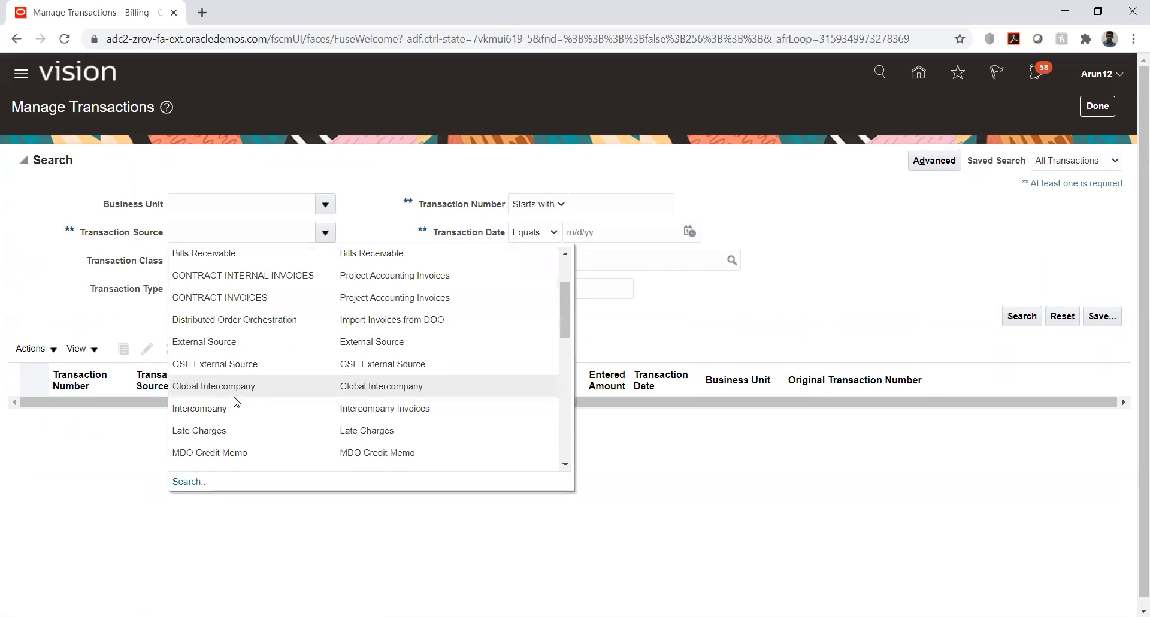
left_click(221, 388)
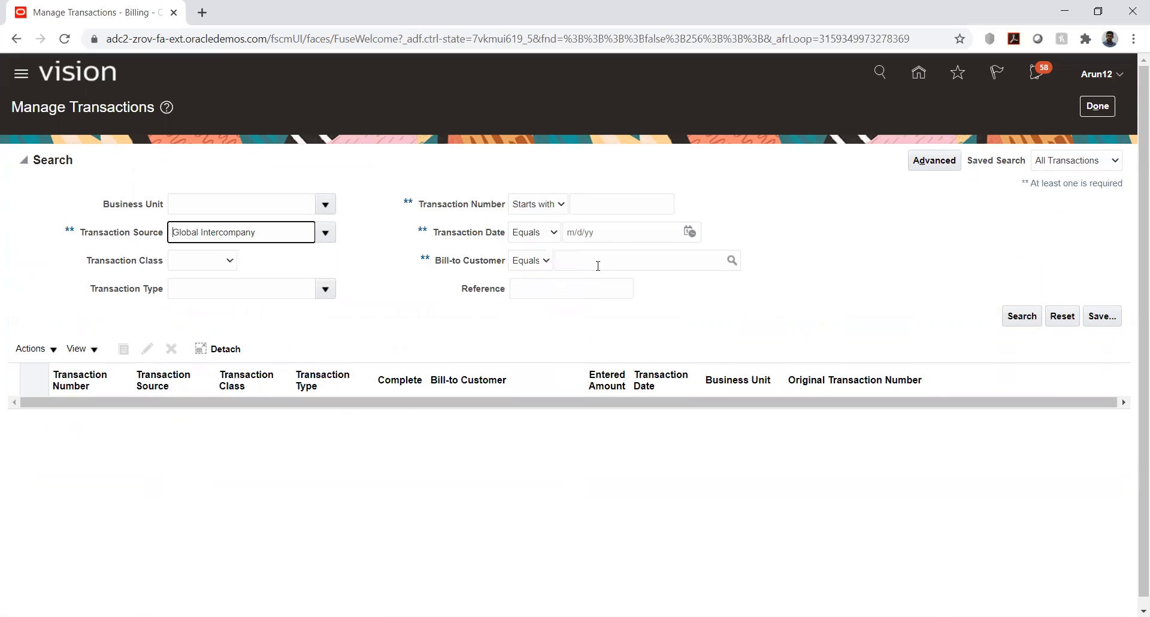
left_click(689, 231)
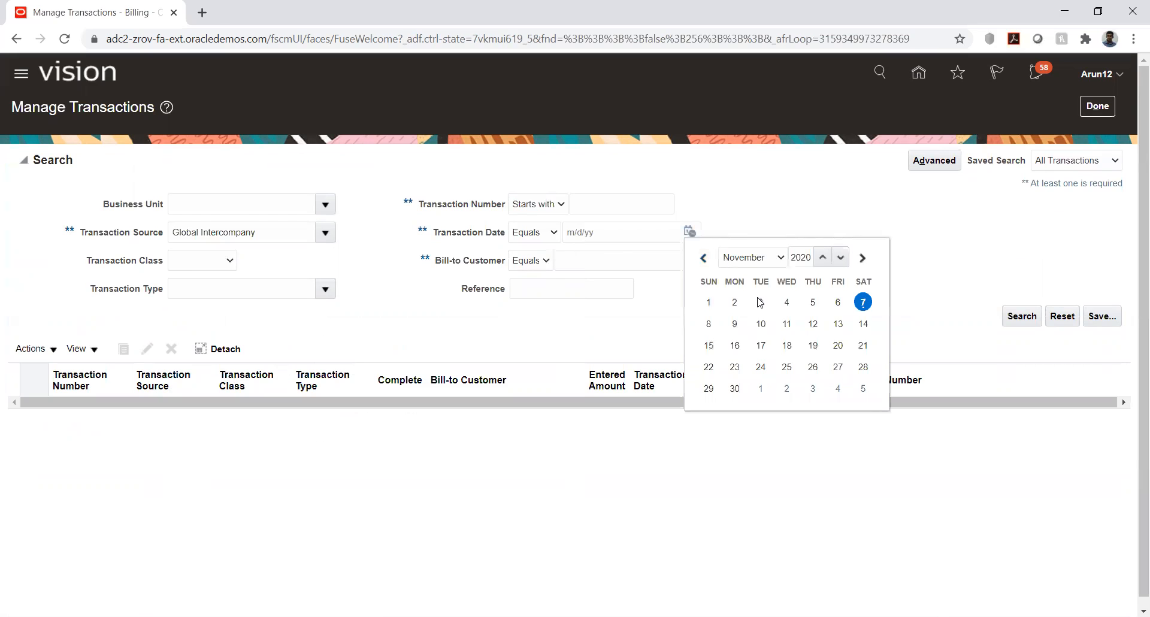
left_click(747, 257)
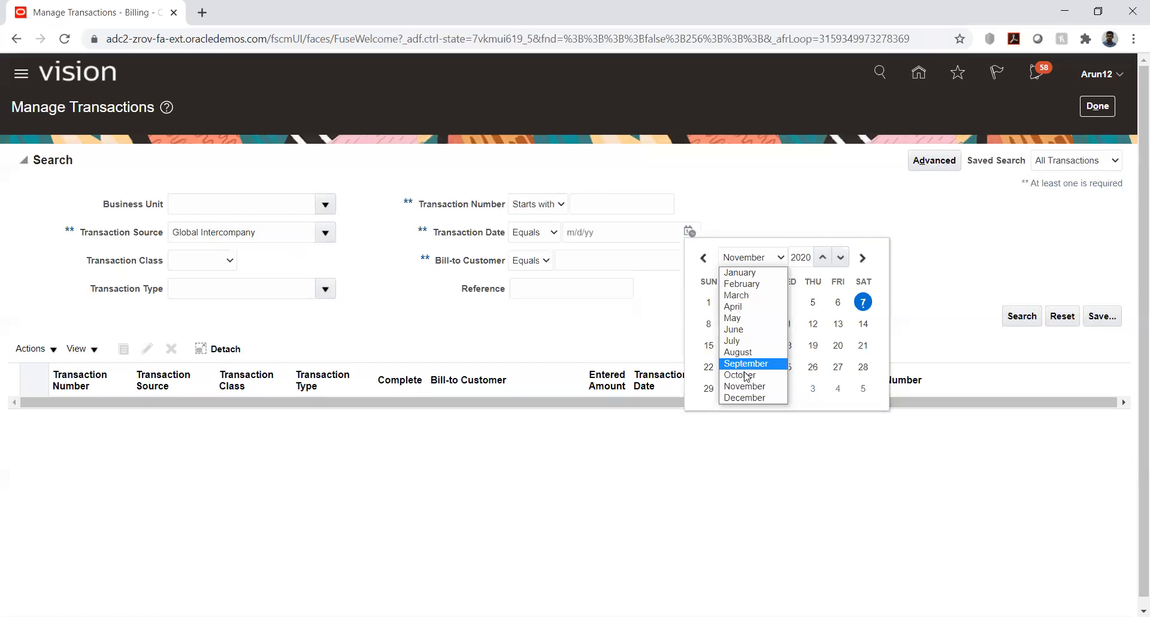
left_click(749, 374)
left_click(786, 366)
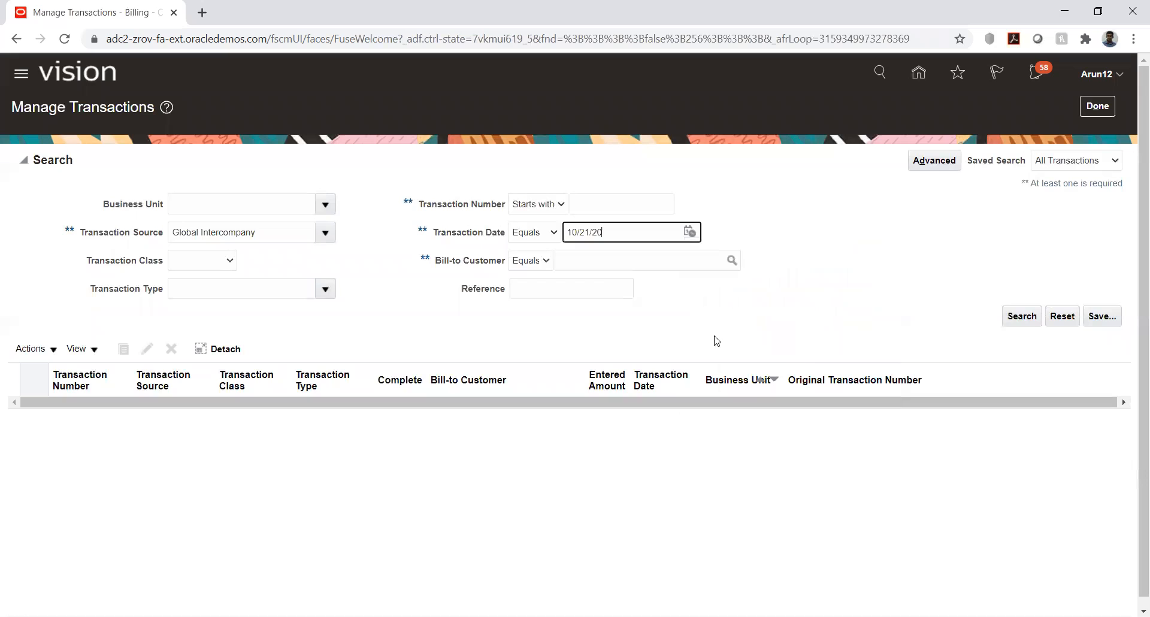
left_click(1020, 317)
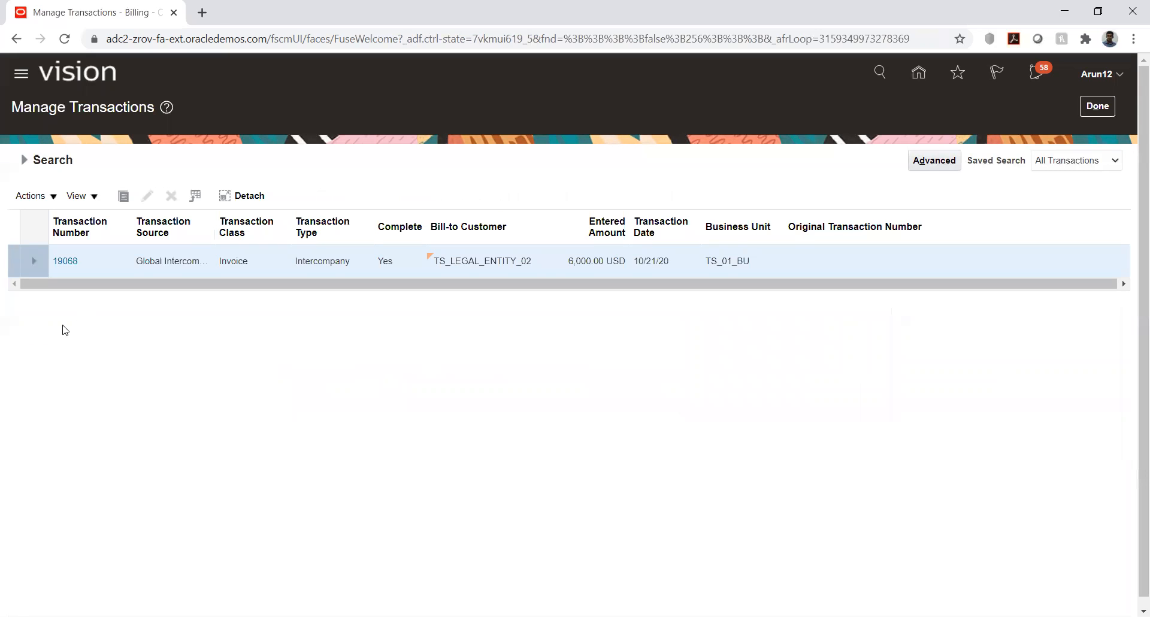
Open the TS_LEGAL_ENTITY_02 intercompany invoice from the results and select its invoice number for reference.
left_click(67, 261)
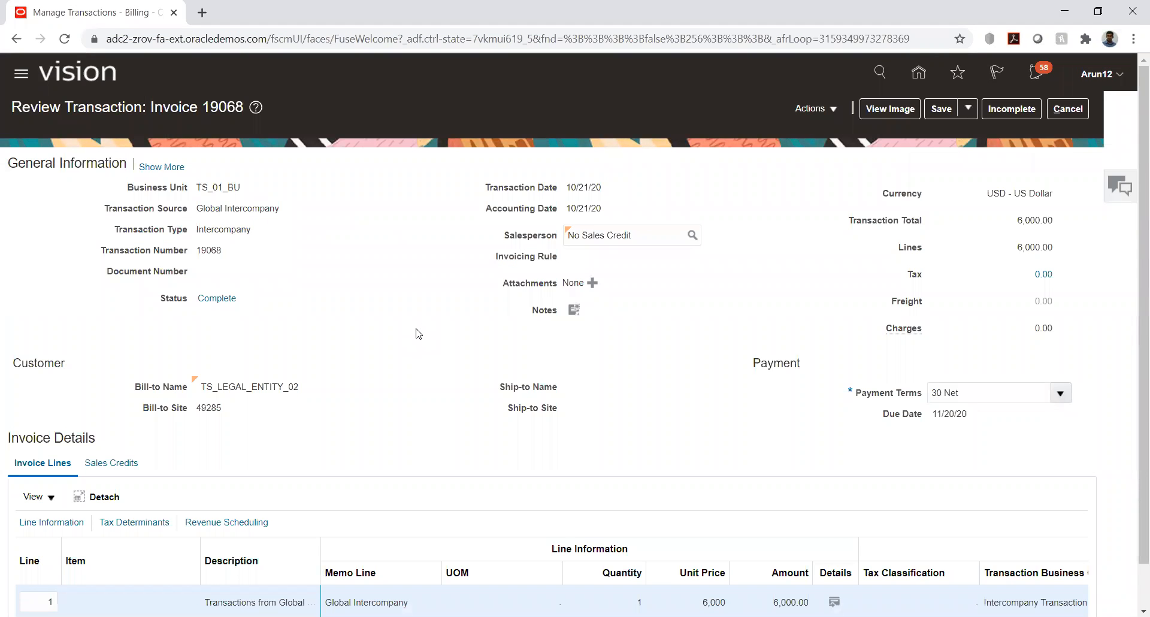
double_click(219, 108)
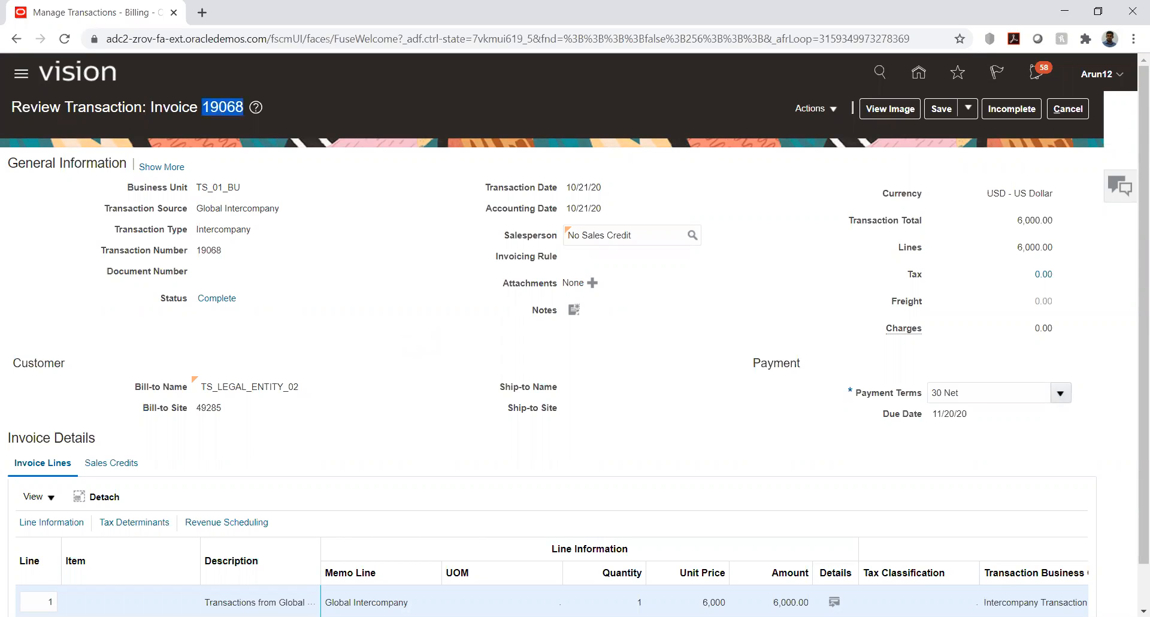
key("alt+Tab")
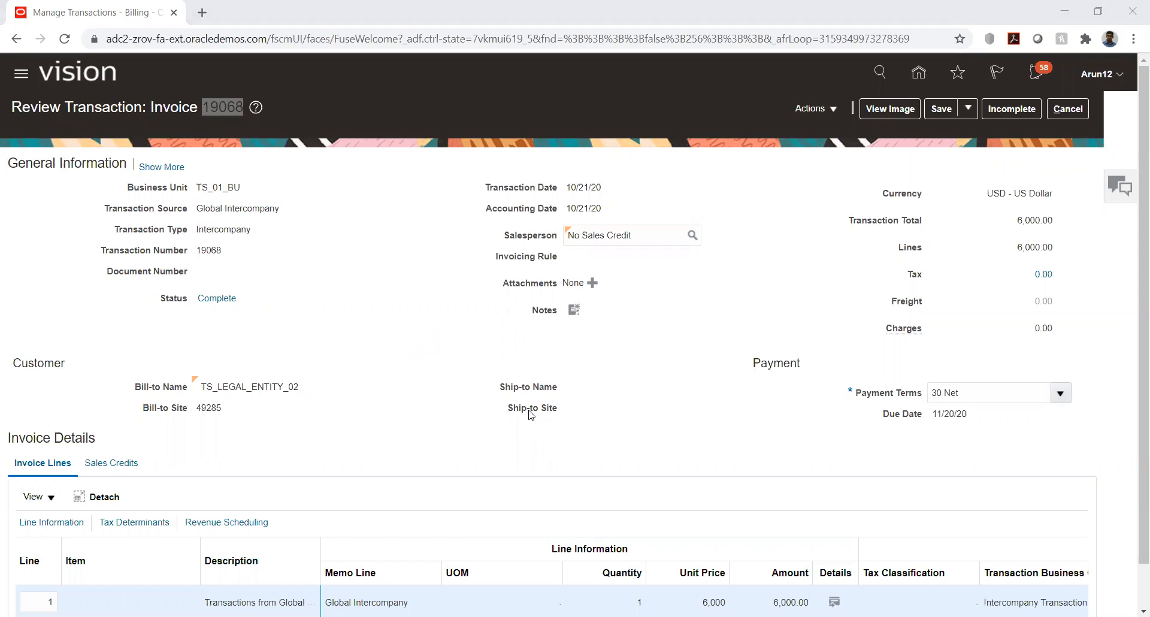
key("alt+Tab")
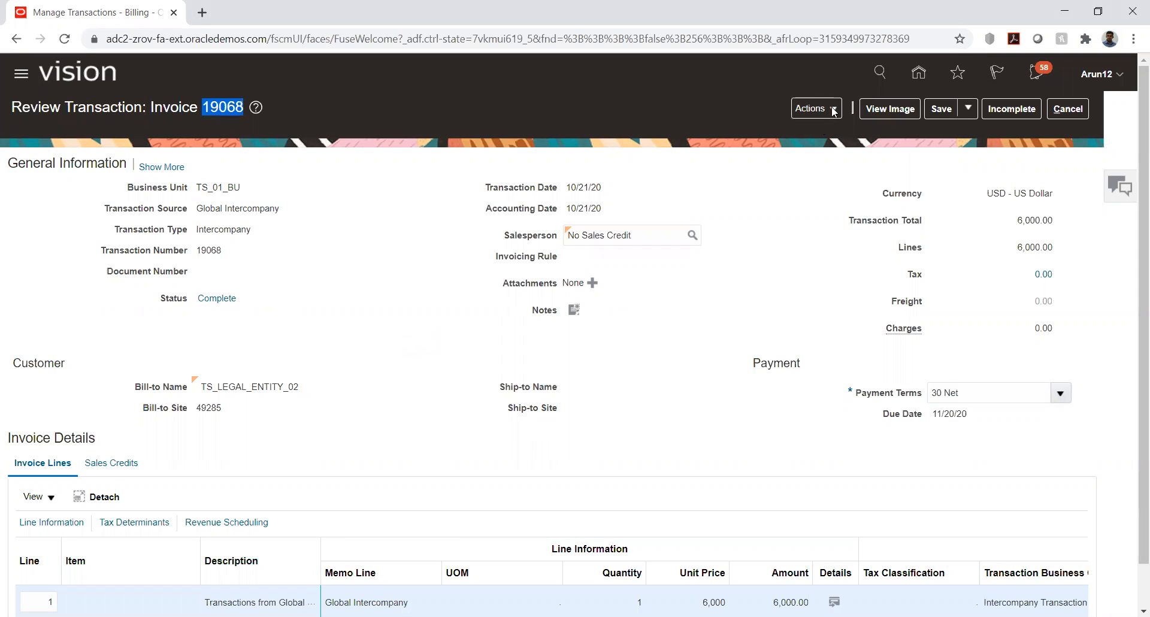
Post the intercompany invoice to the ledger, review its accounting lines, and close them.
left_click(813, 108)
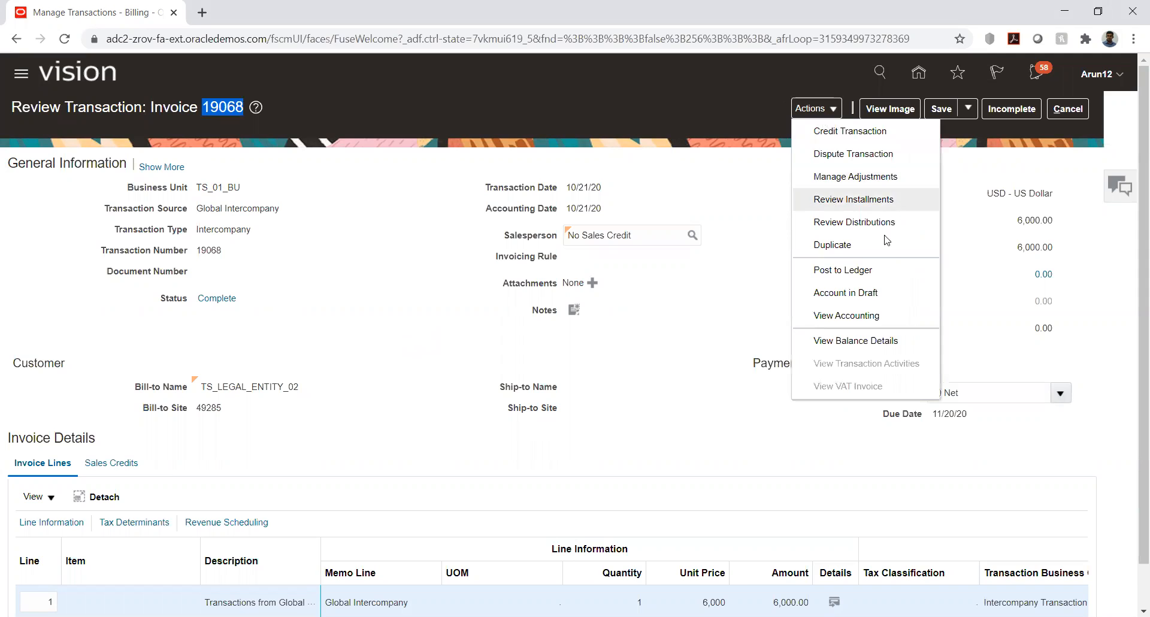
left_click(858, 273)
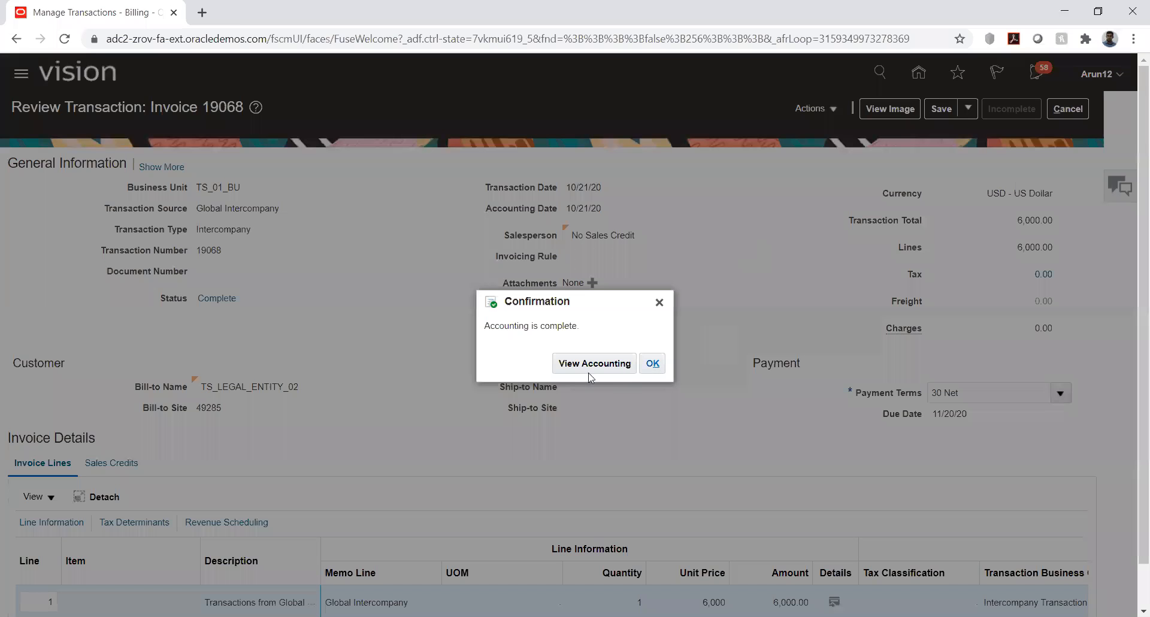
key("Return")
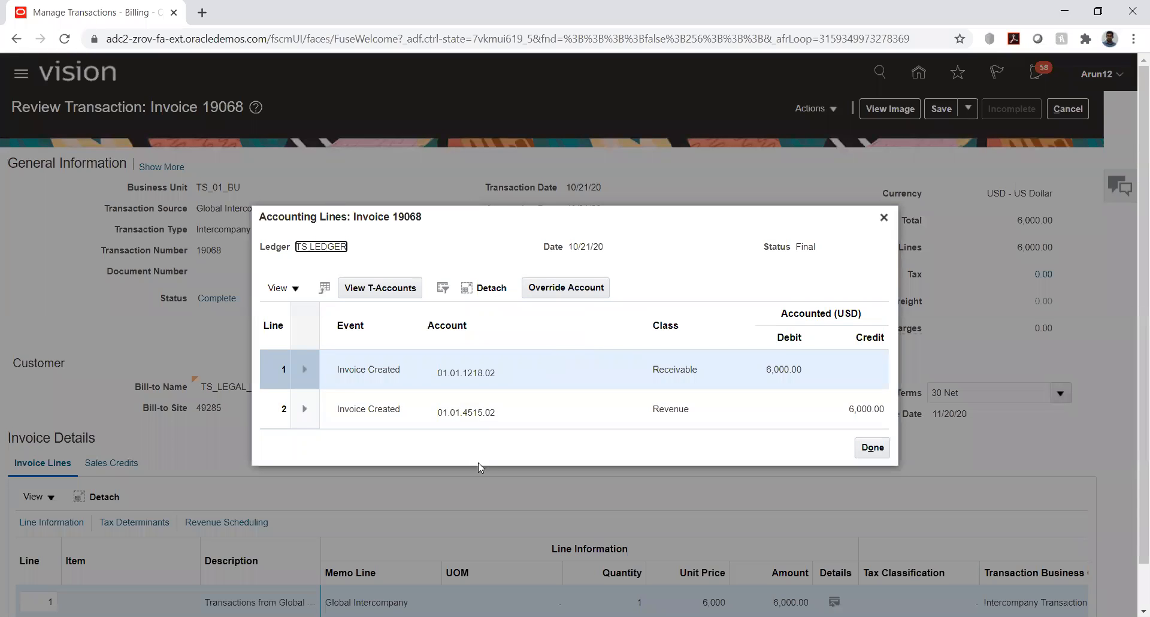
left_click(467, 375)
left_click(871, 448)
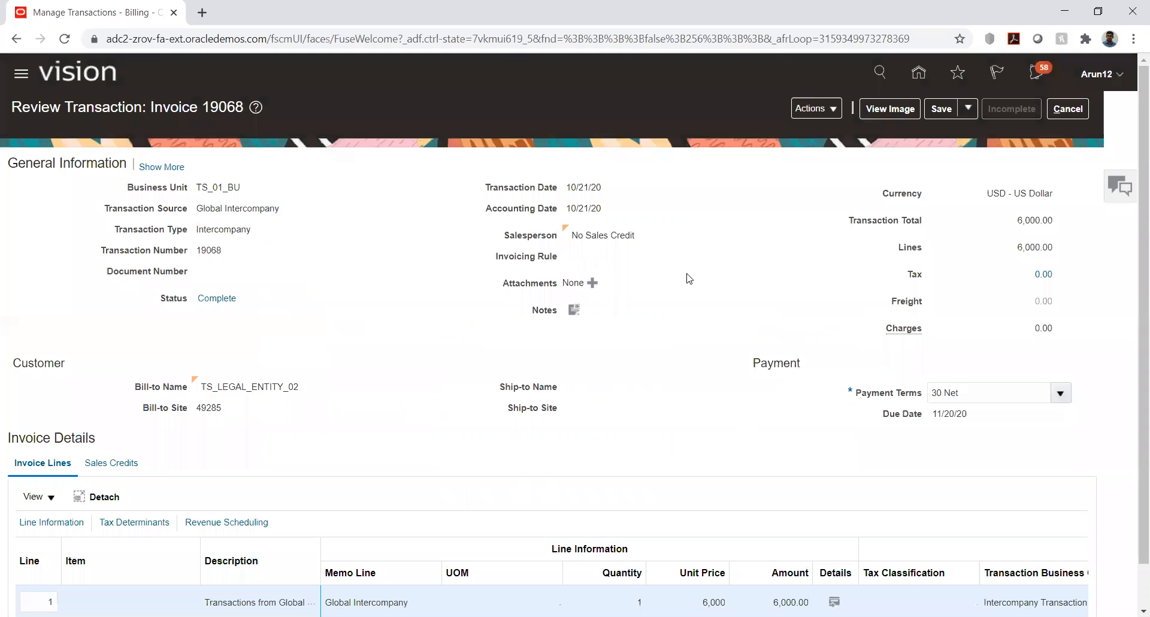
Save and close the intercompany invoice, and leave Manage Transactions for the Billing overview.
left_click(962, 113)
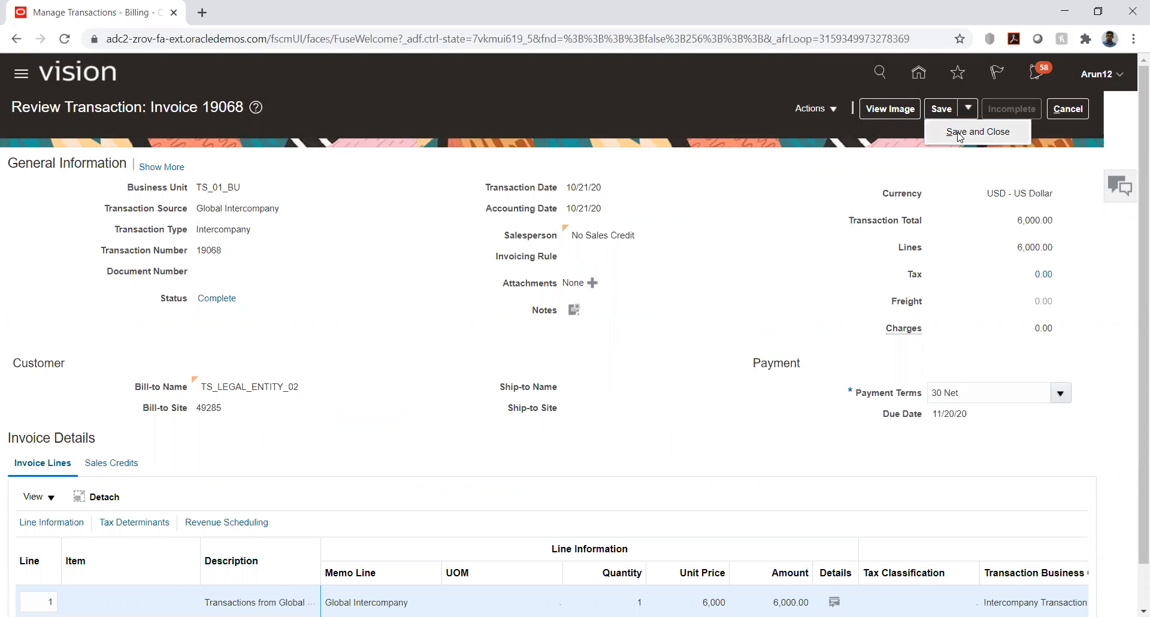
left_click(959, 132)
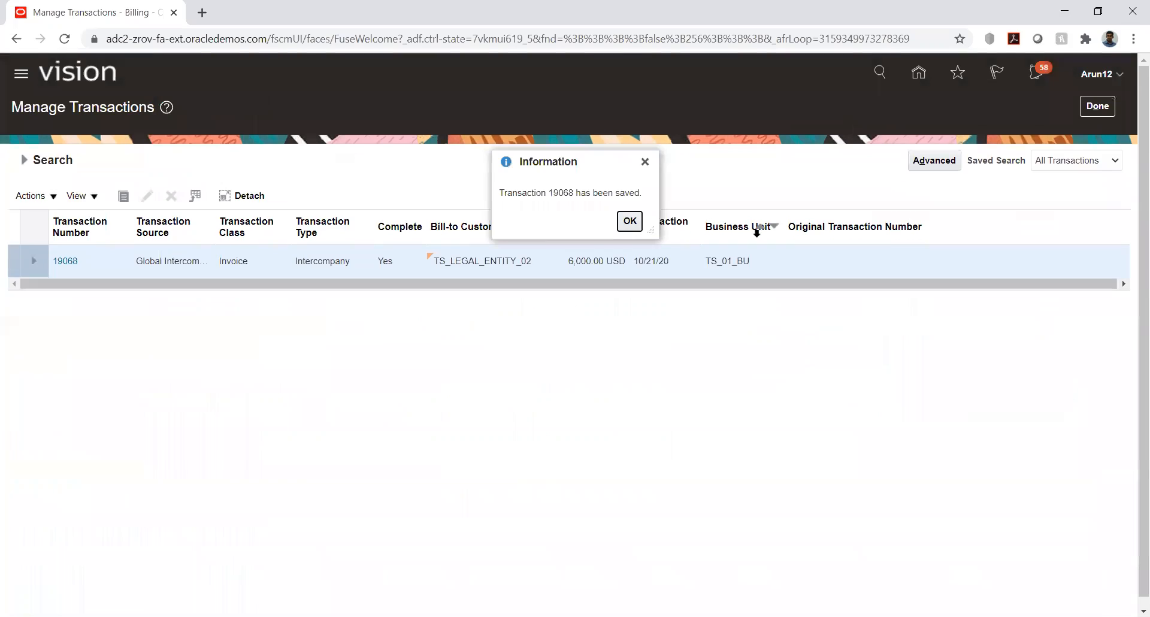
left_click(630, 222)
left_click(1107, 108)
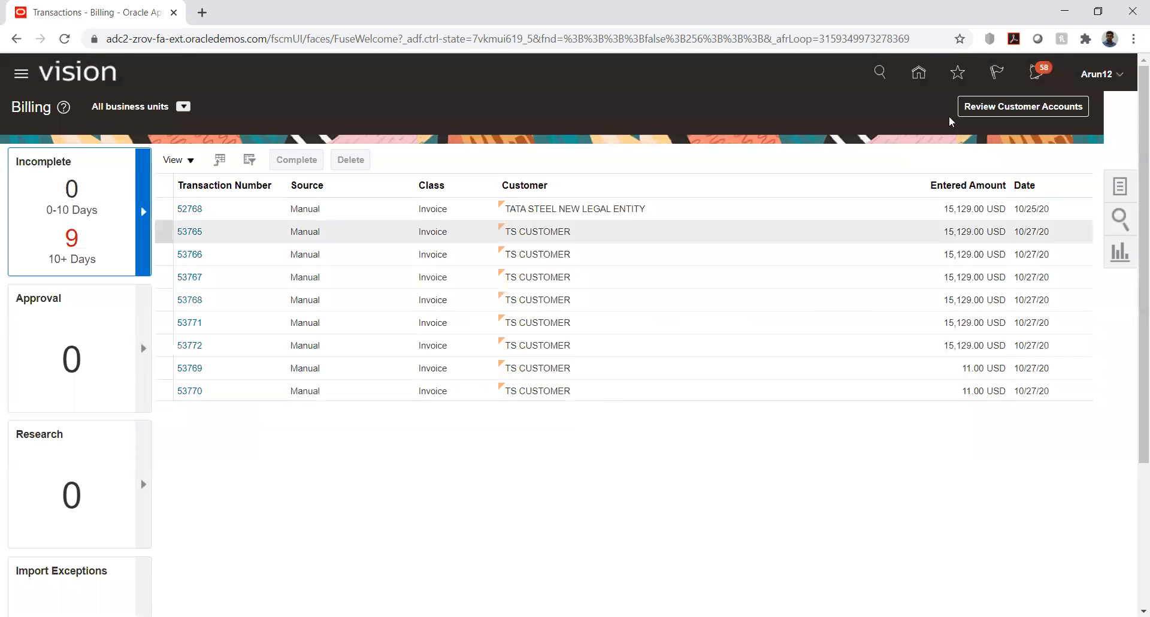
Start a new standard receipt in Accounts Receivable and set its business unit to TS_01_BU.
left_click(917, 73)
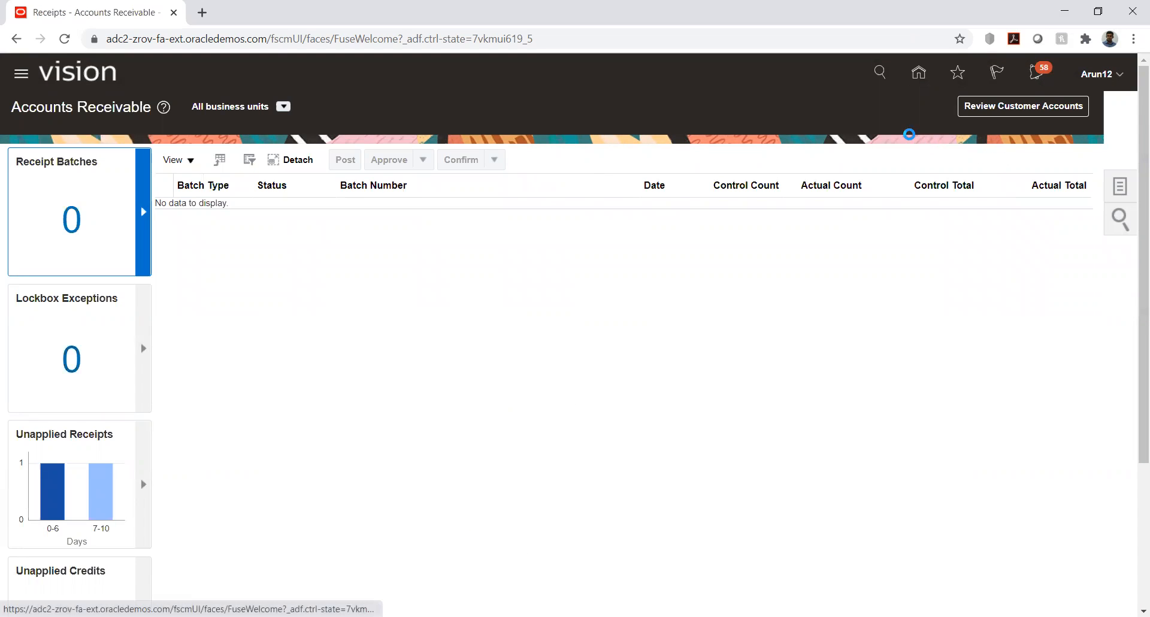
left_click(1117, 189)
left_click(986, 125)
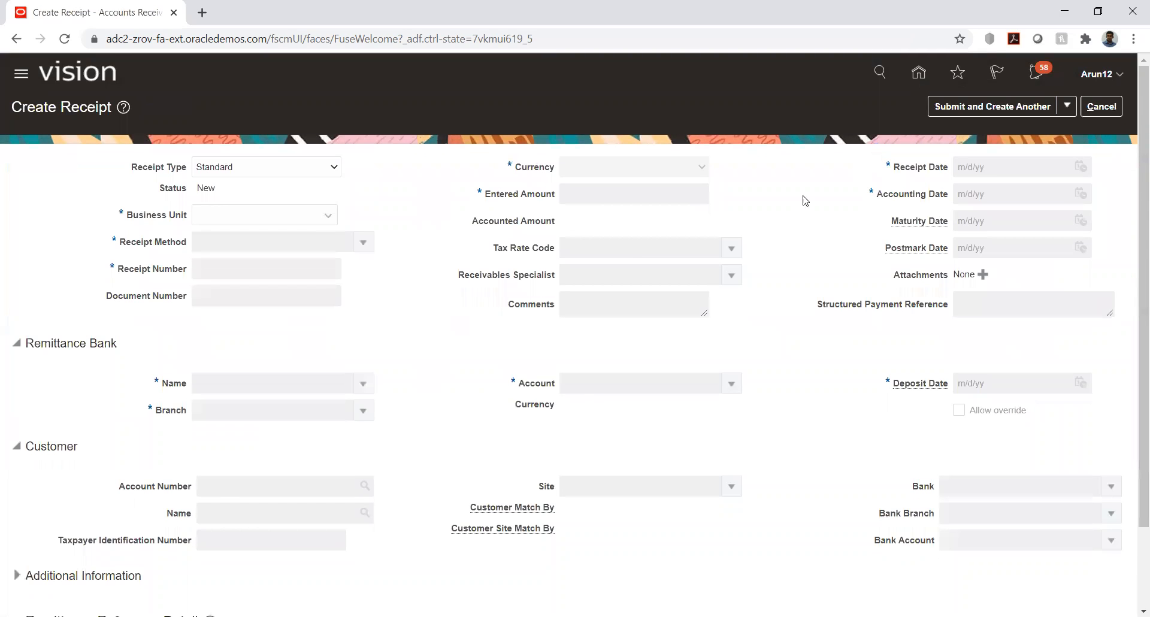
left_click(285, 211)
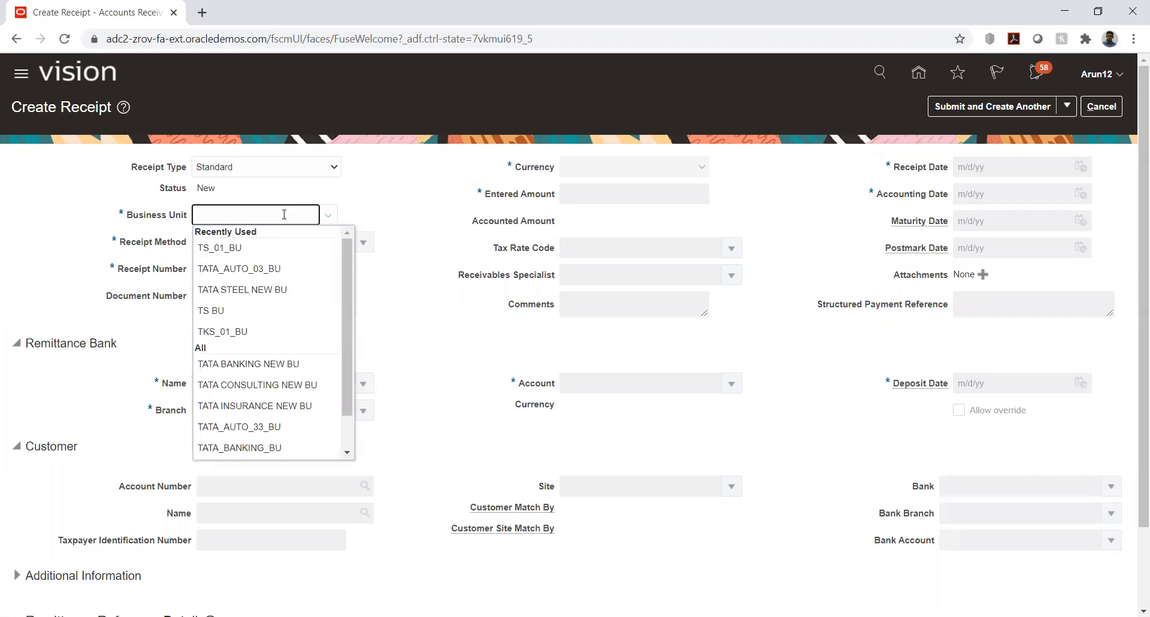
left_click(257, 247)
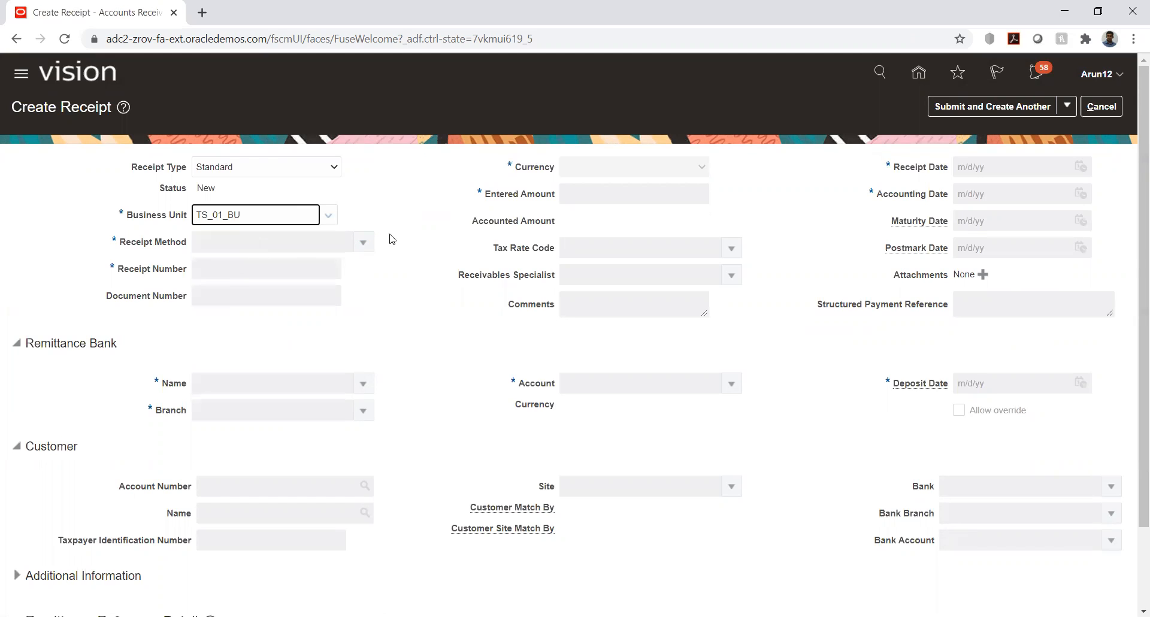
Set the receipt method to TS_DIRECT, the receipt number to 19068 and the entered amount to 6,000.00 USD.
left_click(363, 243)
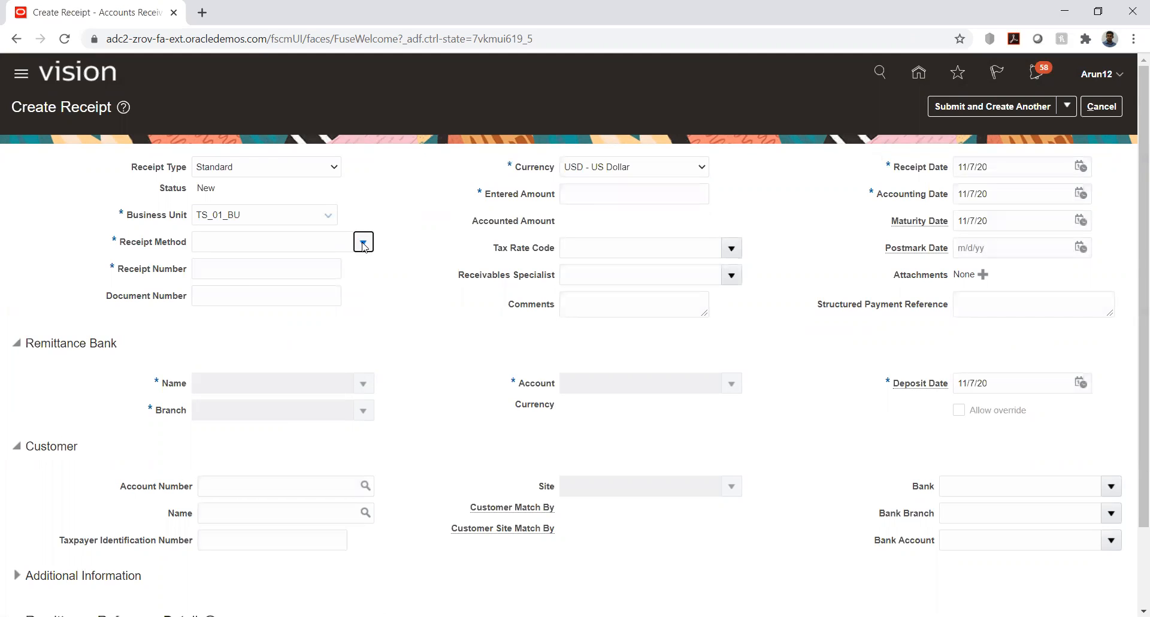
left_click(337, 292)
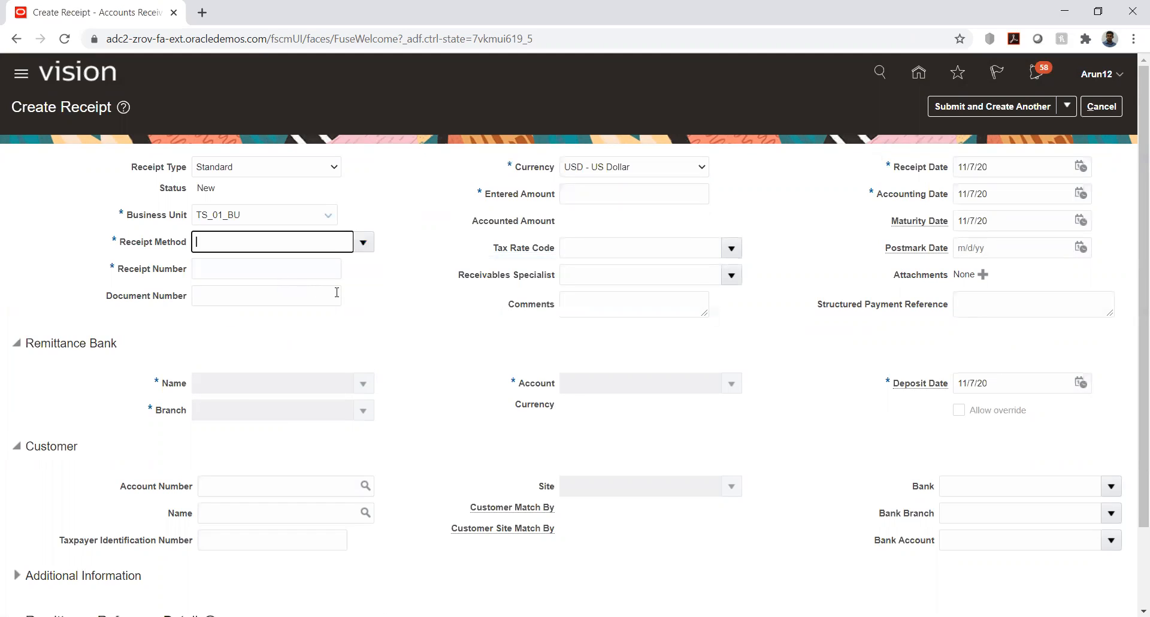
left_click(305, 273)
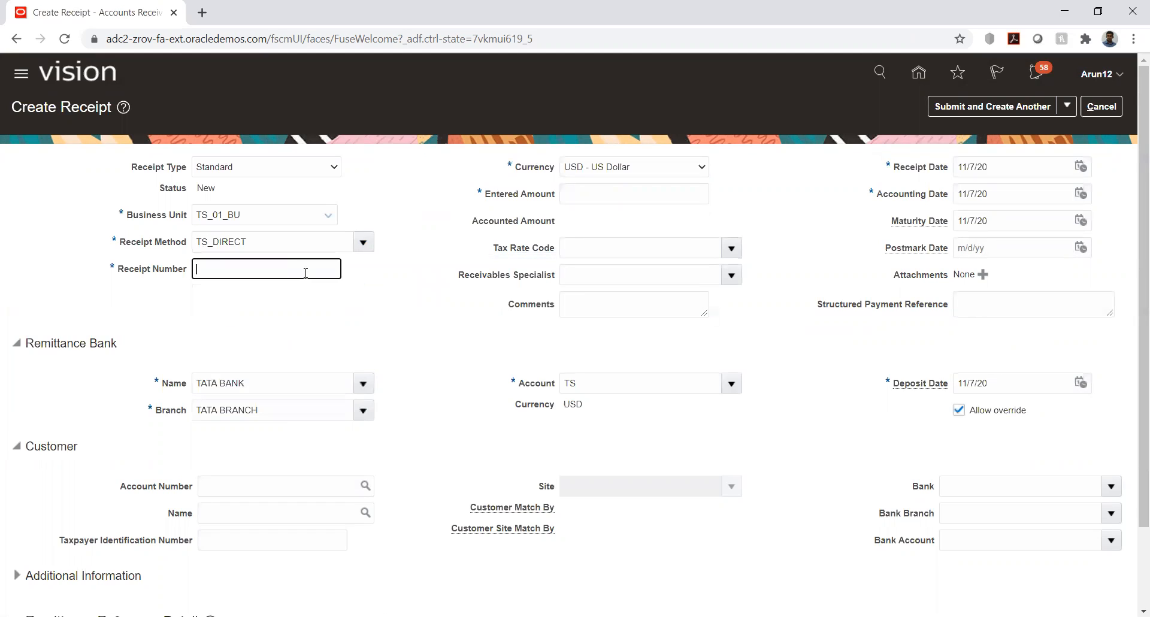
type("19068")
left_click(586, 197)
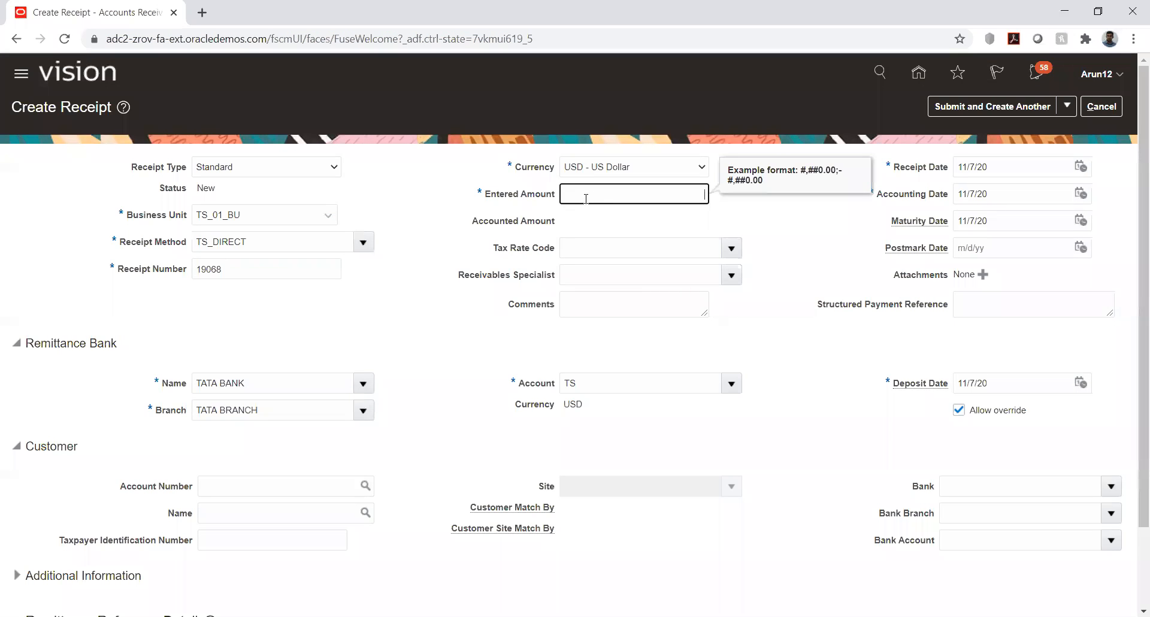
key("Tab")
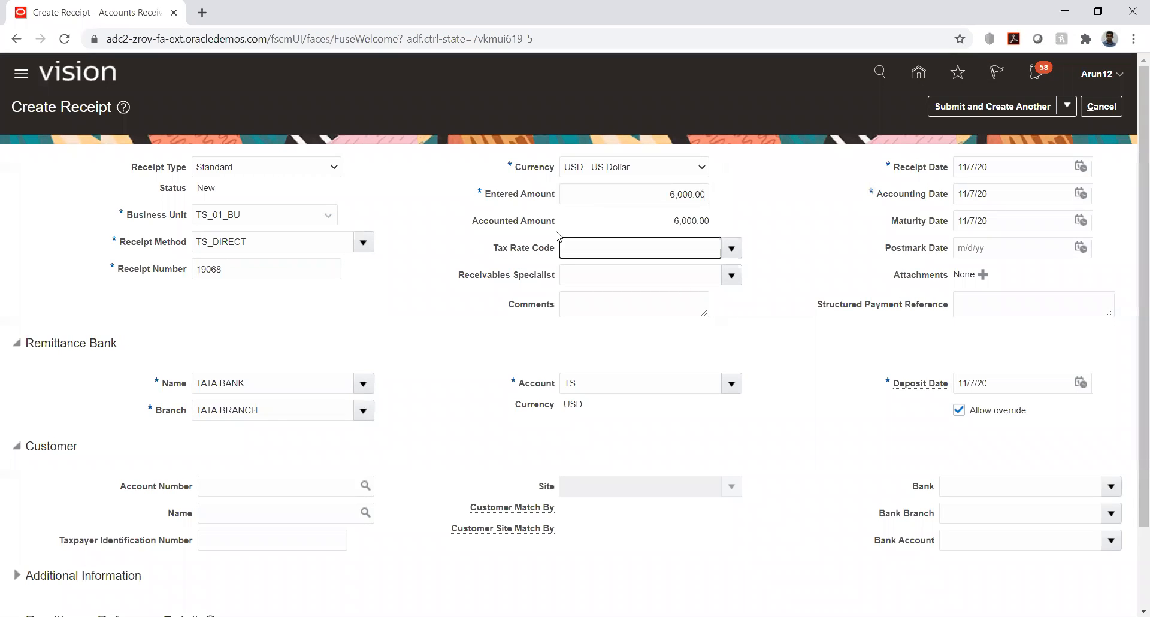
Search the open receivables for transaction 19068 and add that invoice as the receipt's remittance reference.
triple_click(453, 331)
scroll(451, 328, "down", 2)
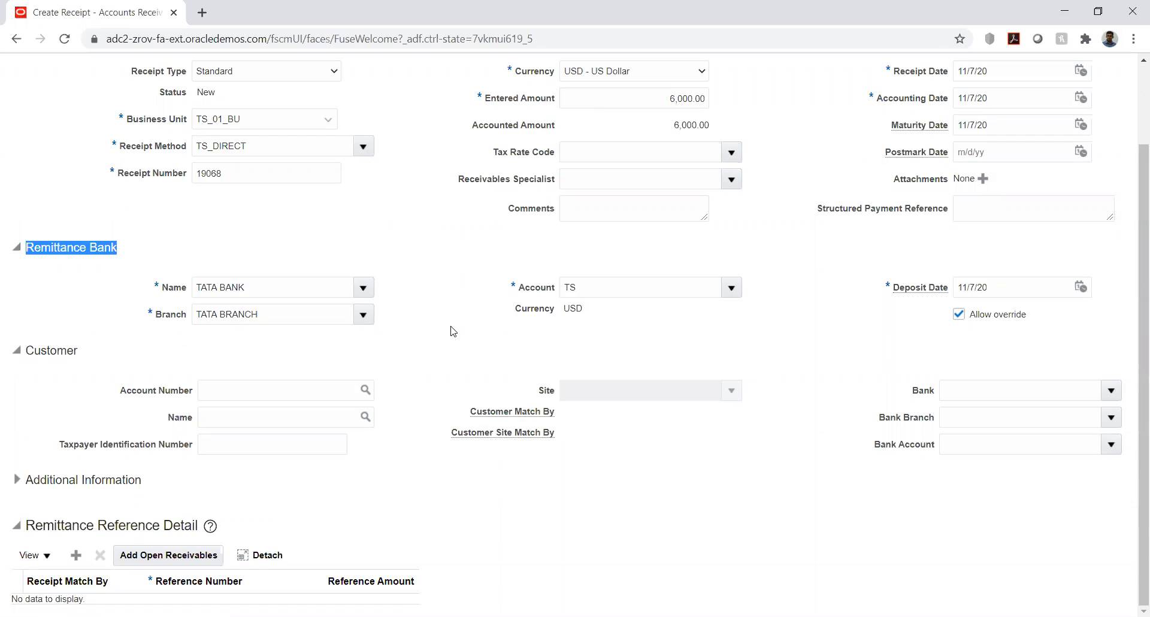
left_click(135, 560)
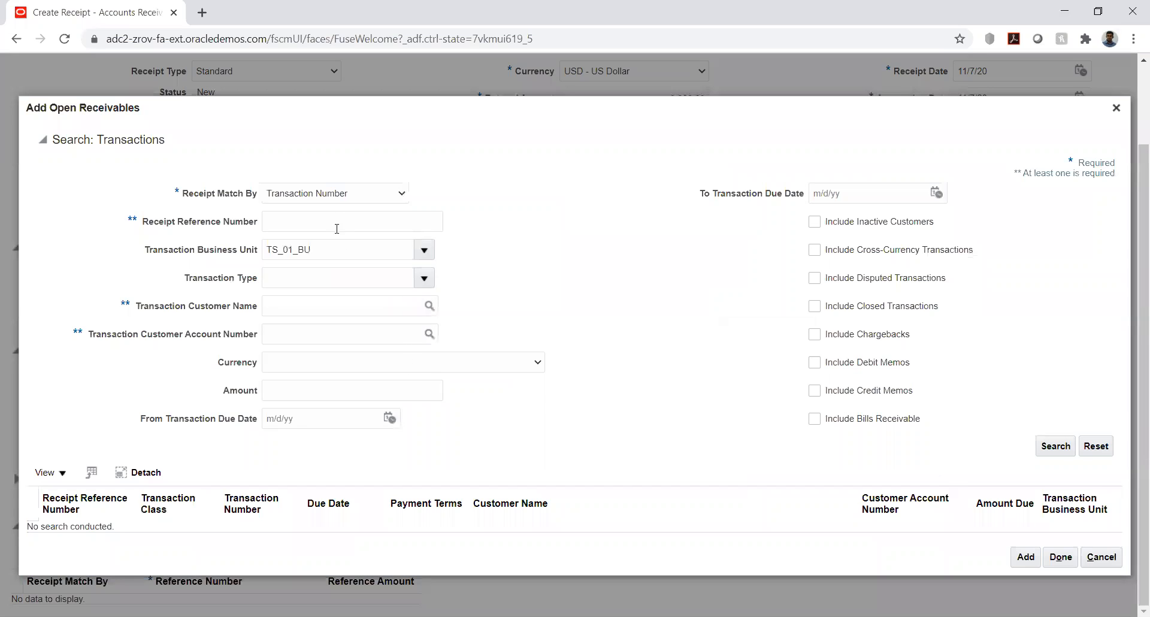
left_click(329, 218)
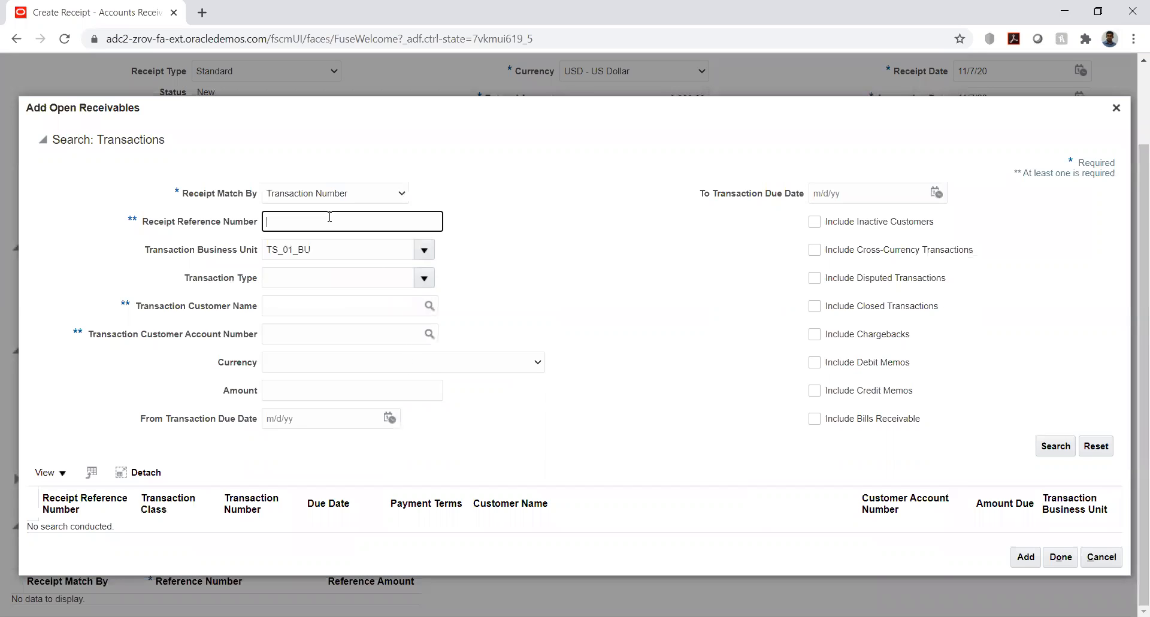
type("19068")
left_click(1045, 448)
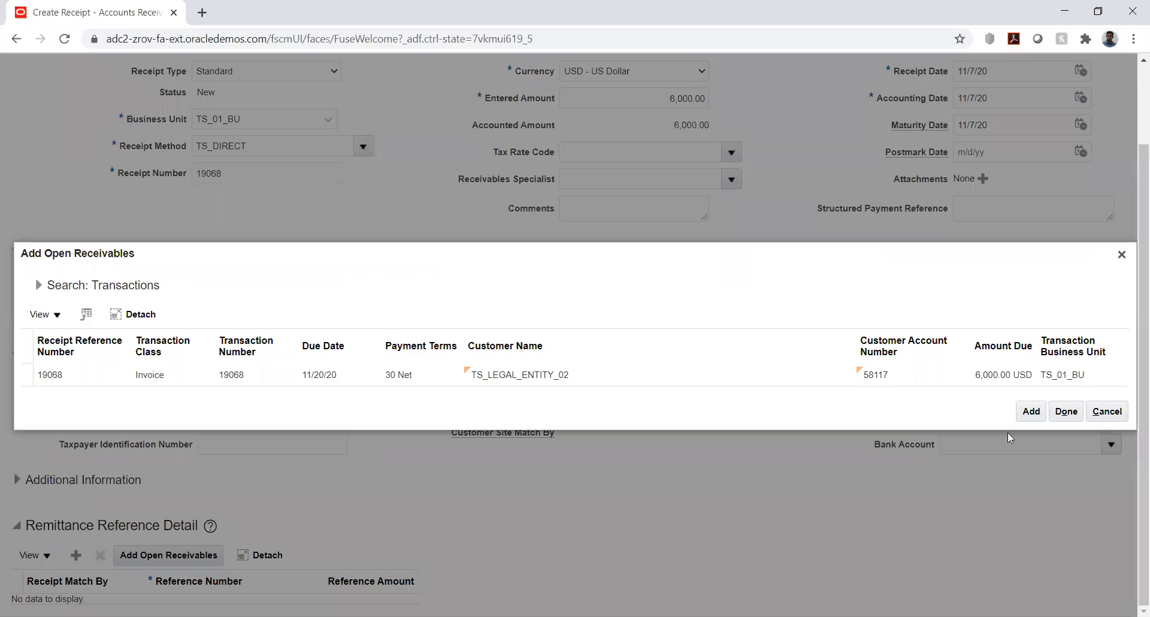
left_click(73, 376)
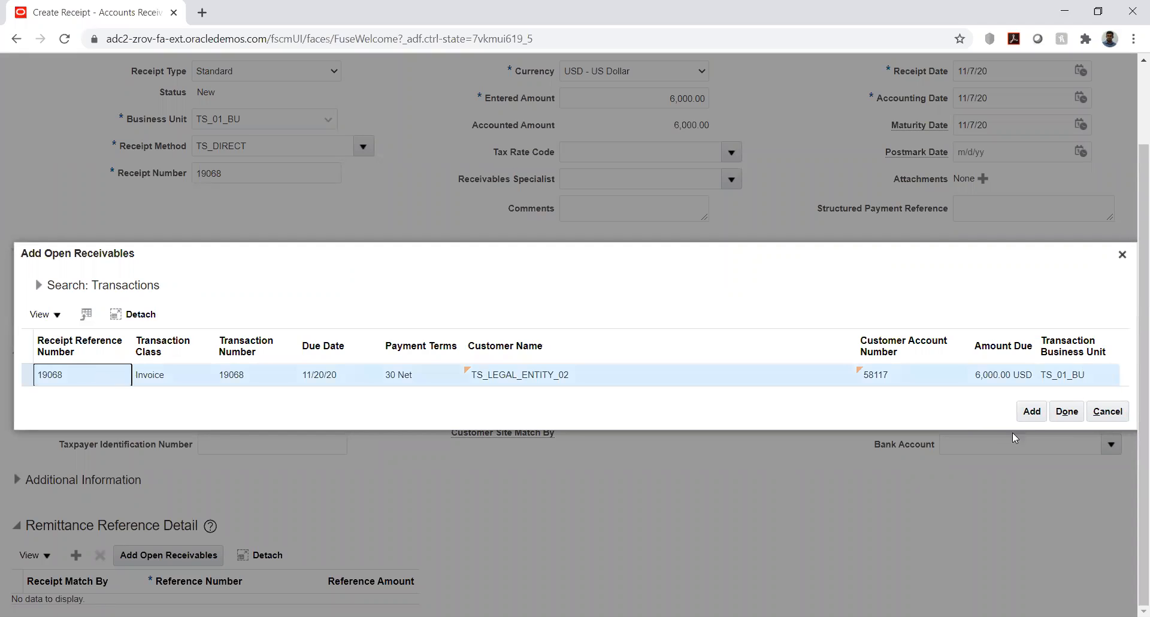
left_click(1031, 411)
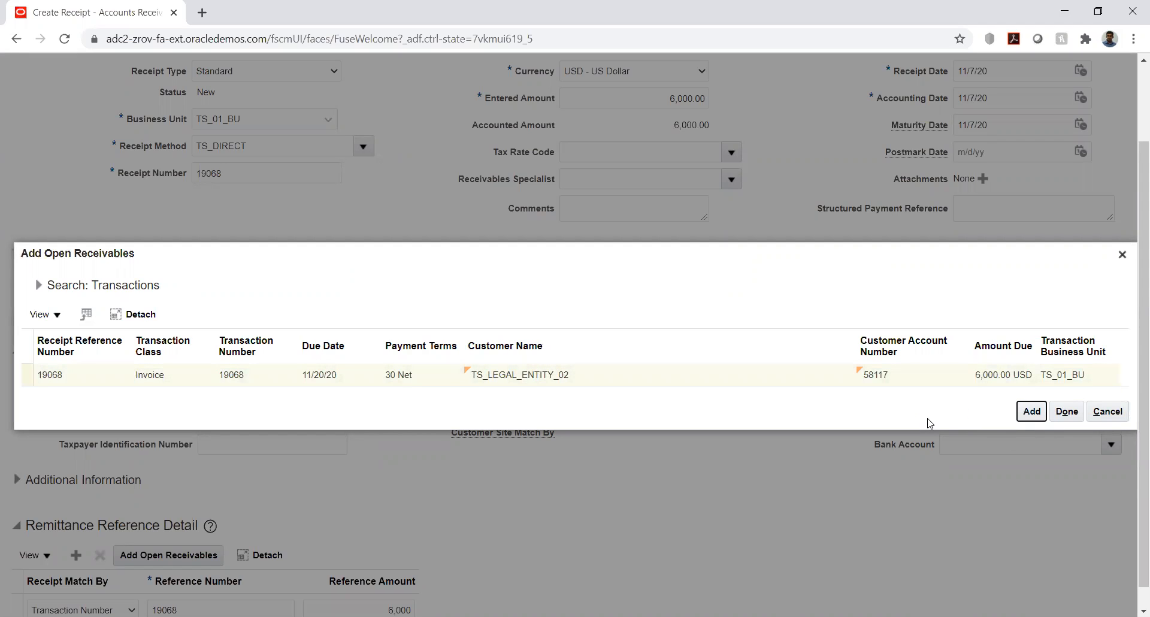
left_click(1069, 412)
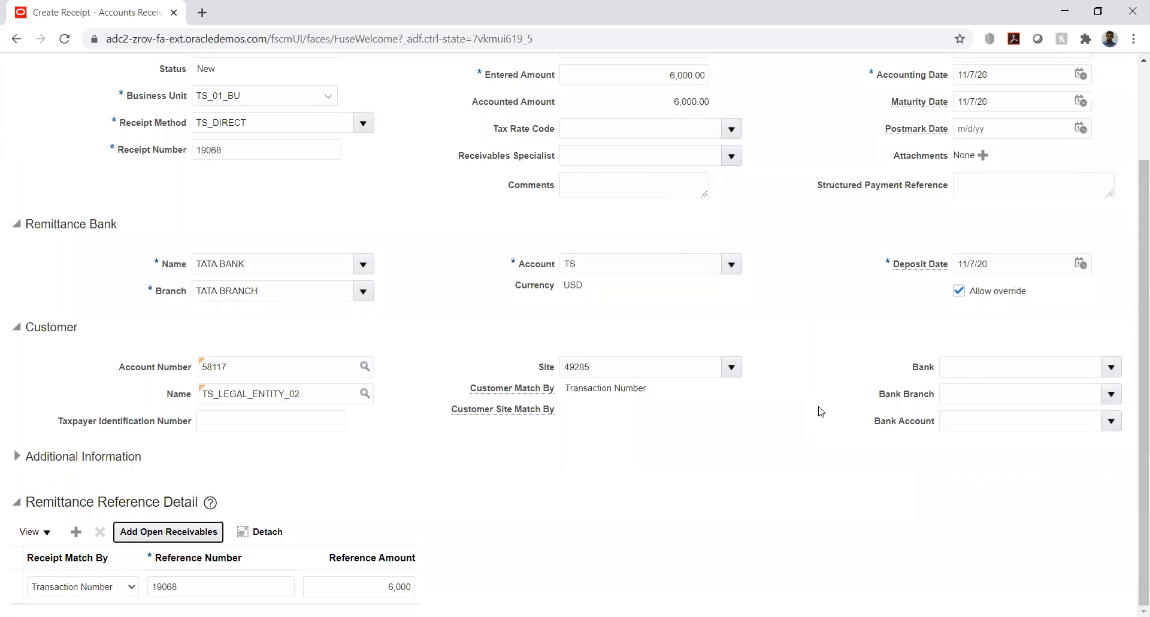
Submit the new receipt and open it for editing.
scroll(819, 406, "up", 3)
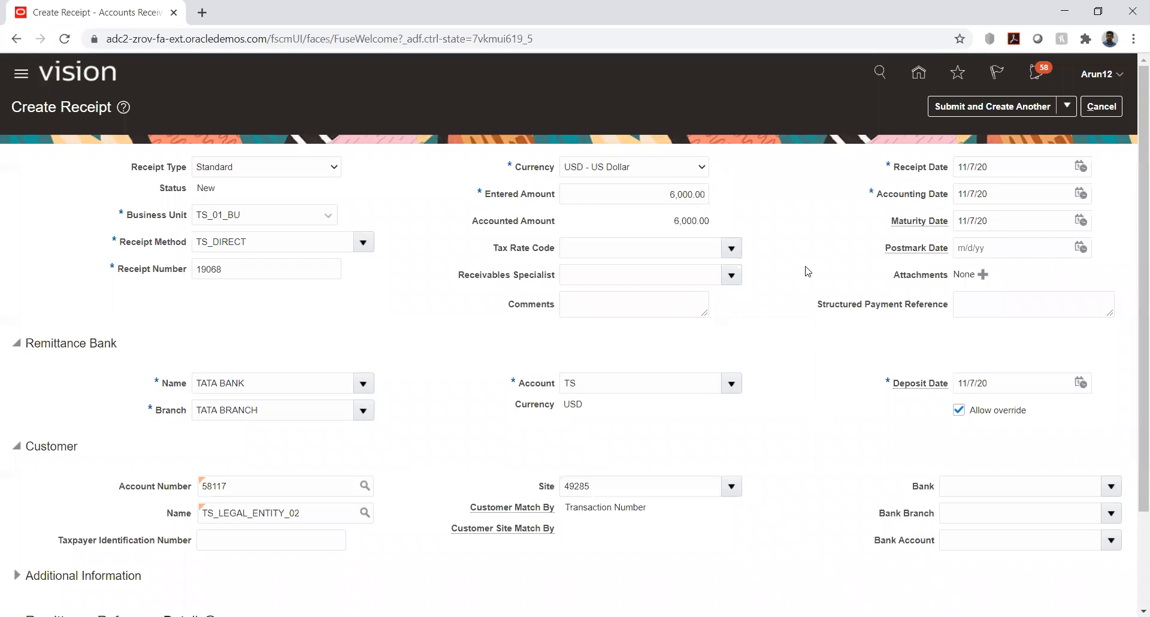
left_click(1066, 106)
left_click(994, 154)
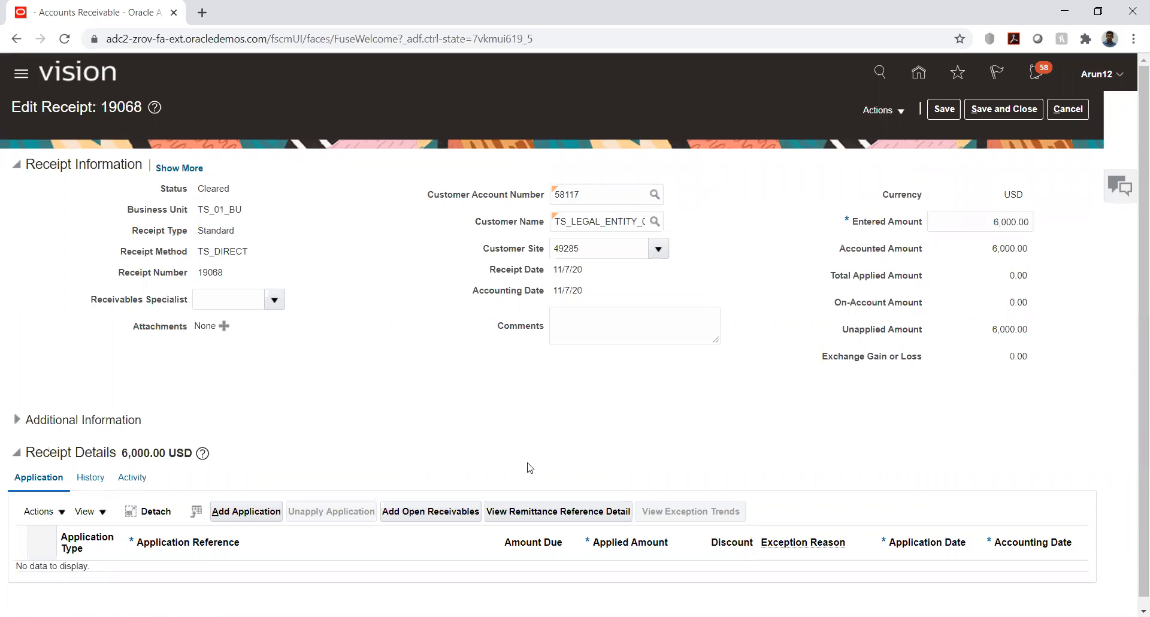
Find open receivable 19068 in TS_01_BU and add it to the receipt's applications.
left_click(451, 510)
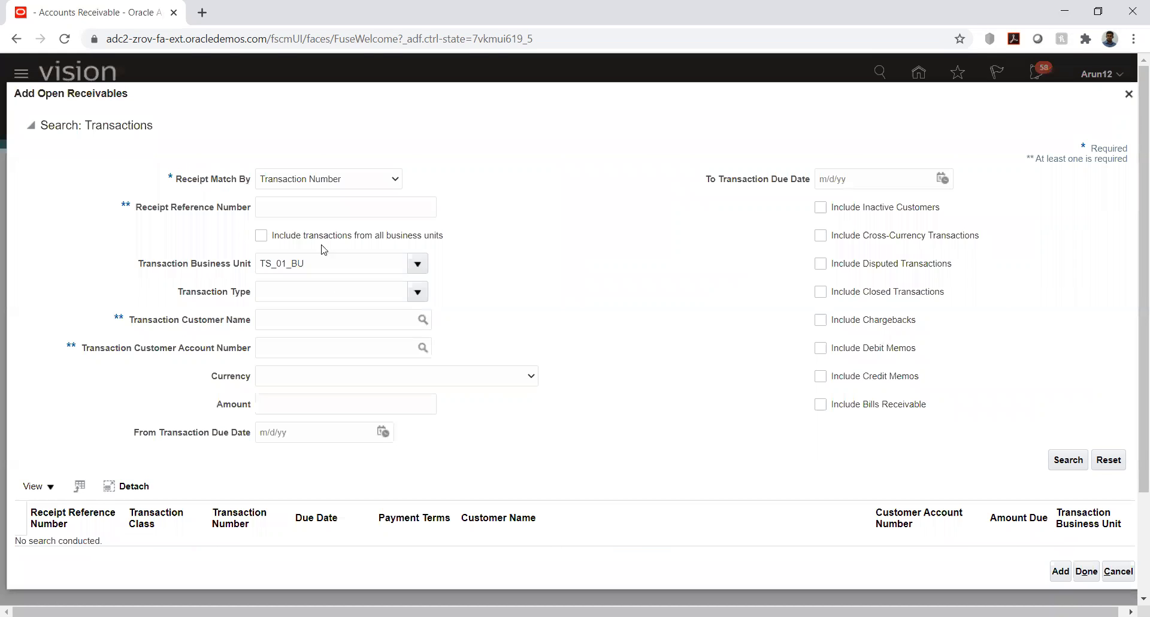
left_click(317, 210)
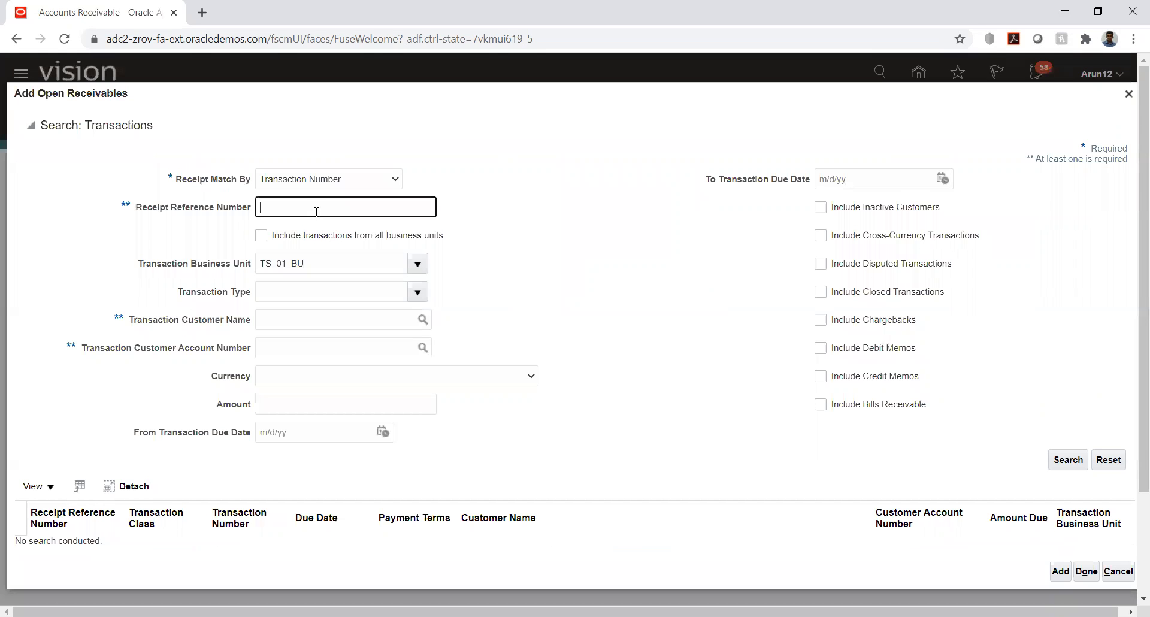
type("19068")
left_click(1064, 462)
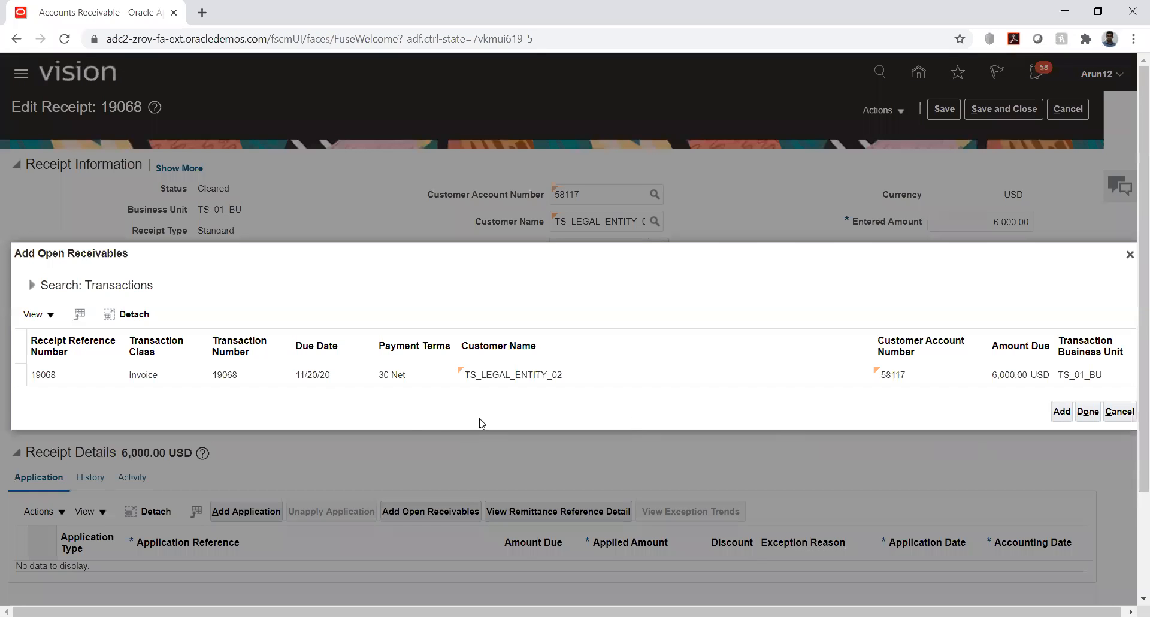
left_click(277, 378)
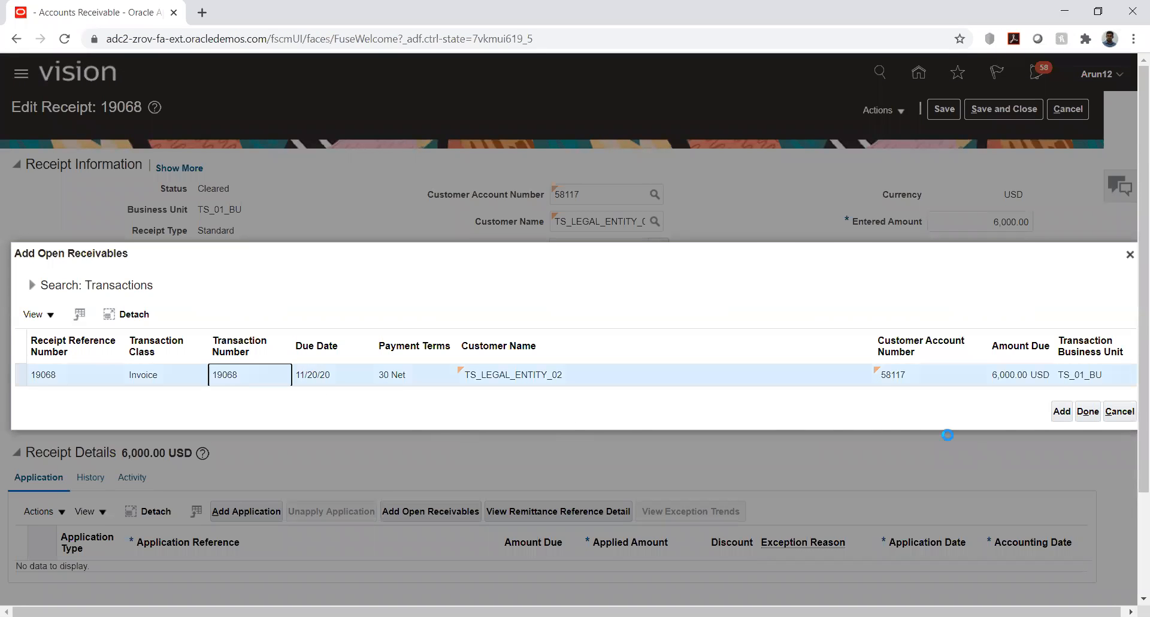
left_click(1061, 410)
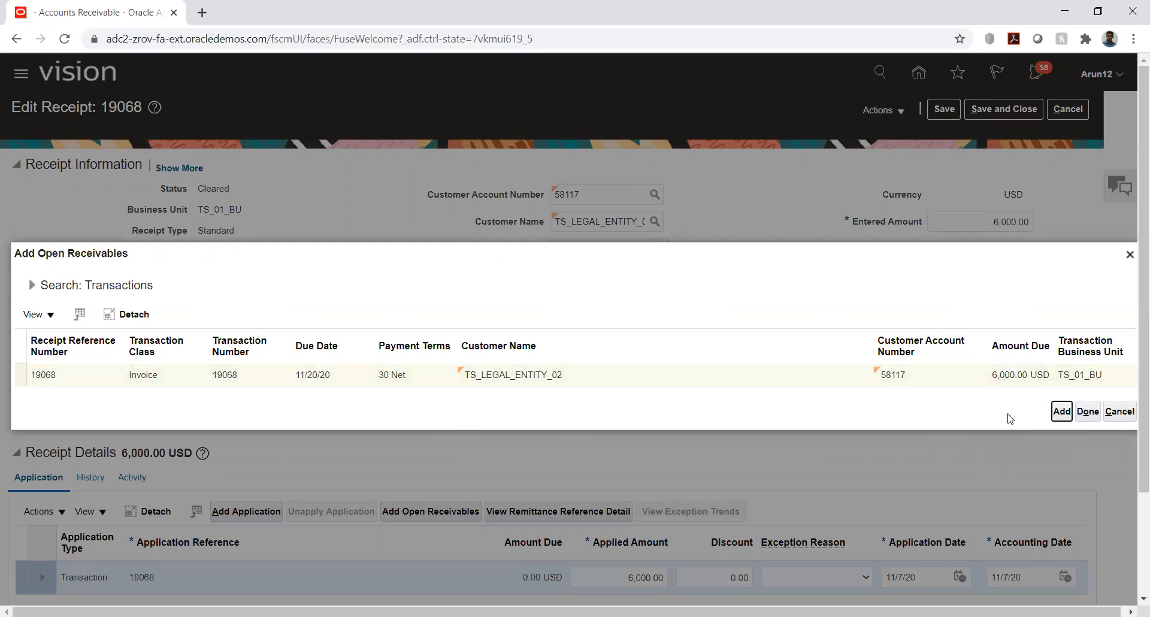
left_click(1085, 411)
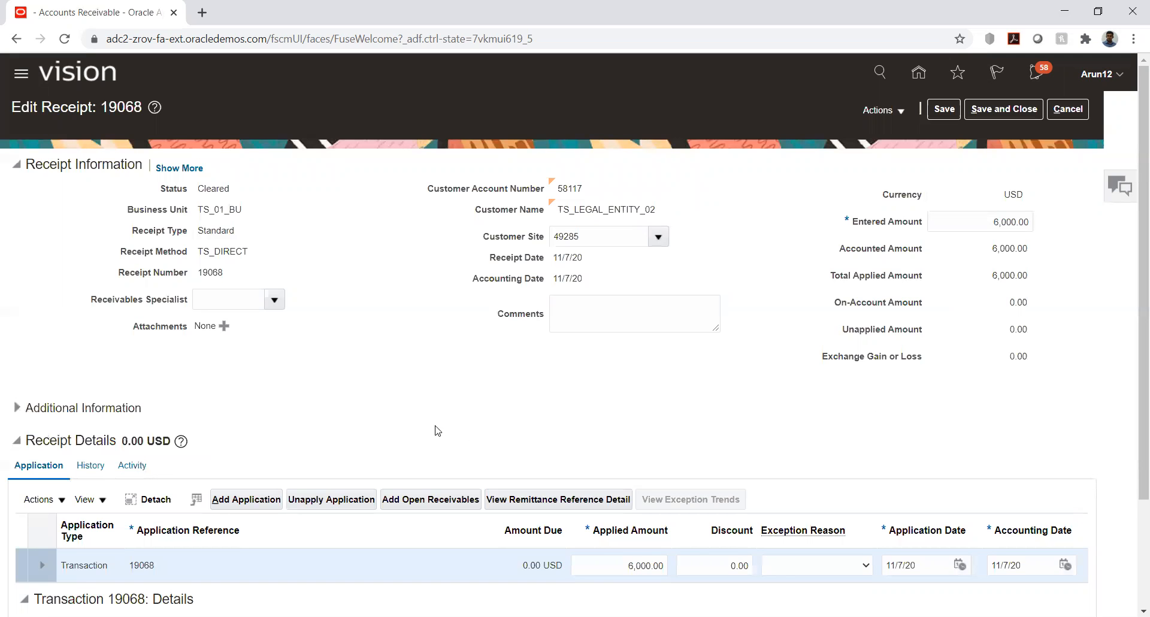
Post the receipt to the ledger, review its accounting lines and the cash account's segments, and close them.
scroll(381, 392, "down", 2)
scroll(381, 386, "up", 2)
left_click(892, 112)
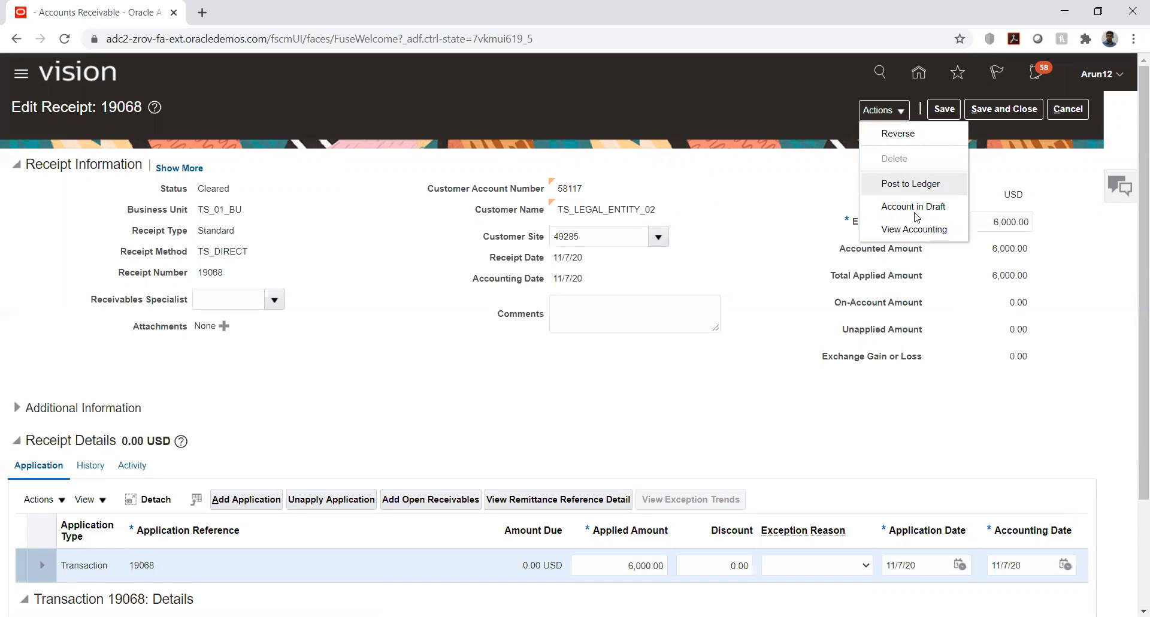
left_click(905, 185)
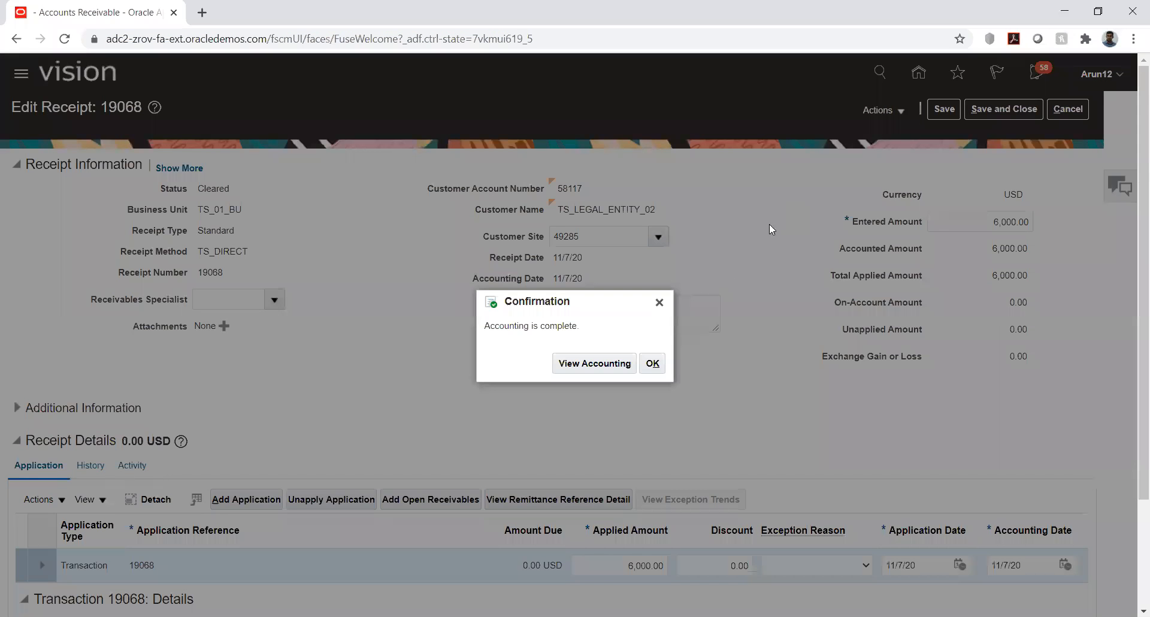
left_click(589, 362)
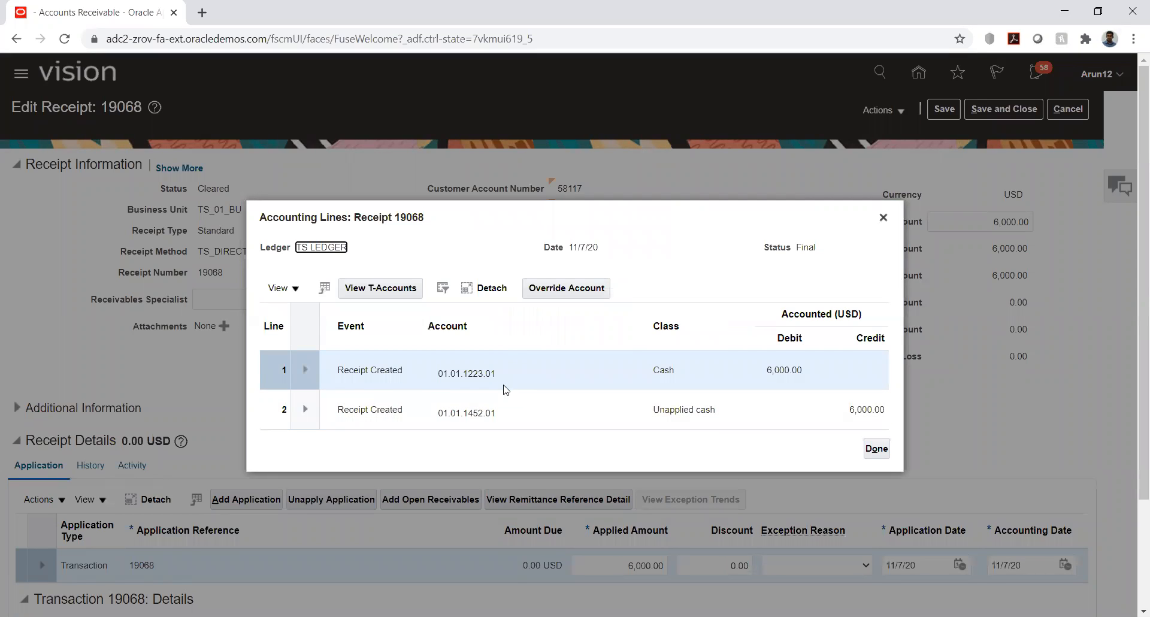
left_click(468, 374)
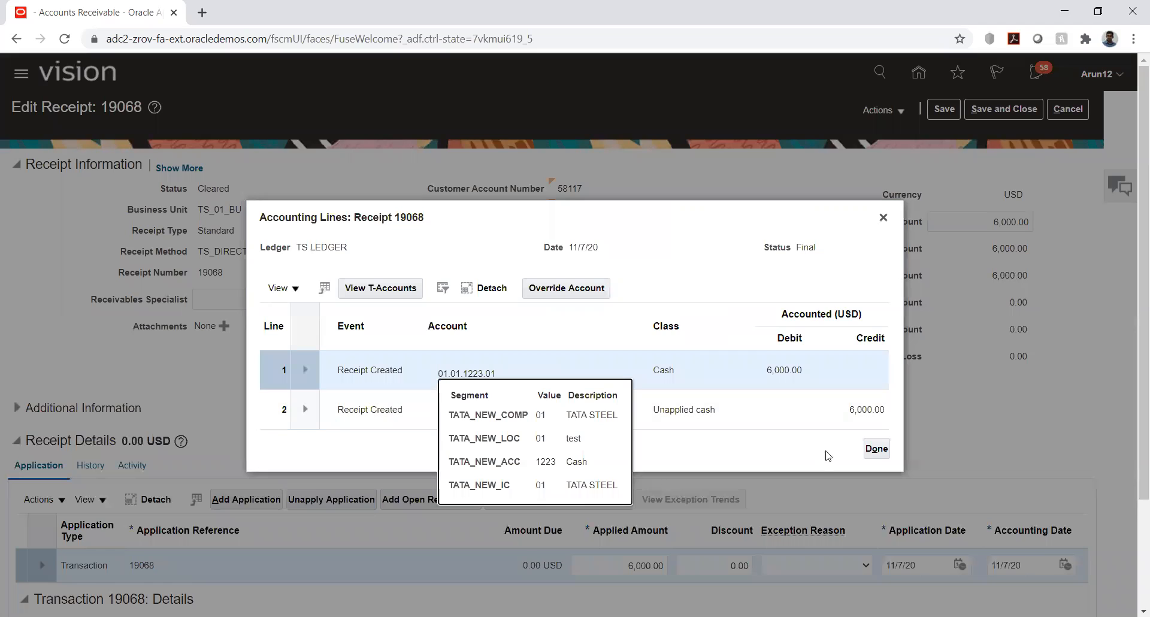
left_click(875, 448)
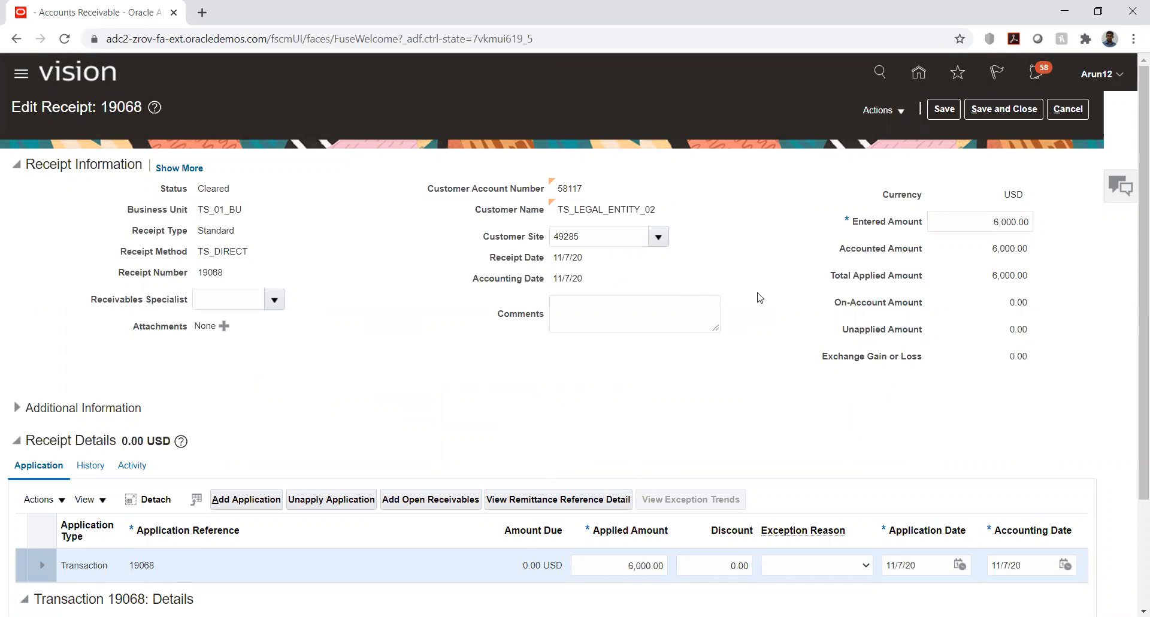
Check the applied transaction's details, inspect the unapplied cash account's segments in the receipt accounting, and close the lines.
scroll(761, 306, "down", 3)
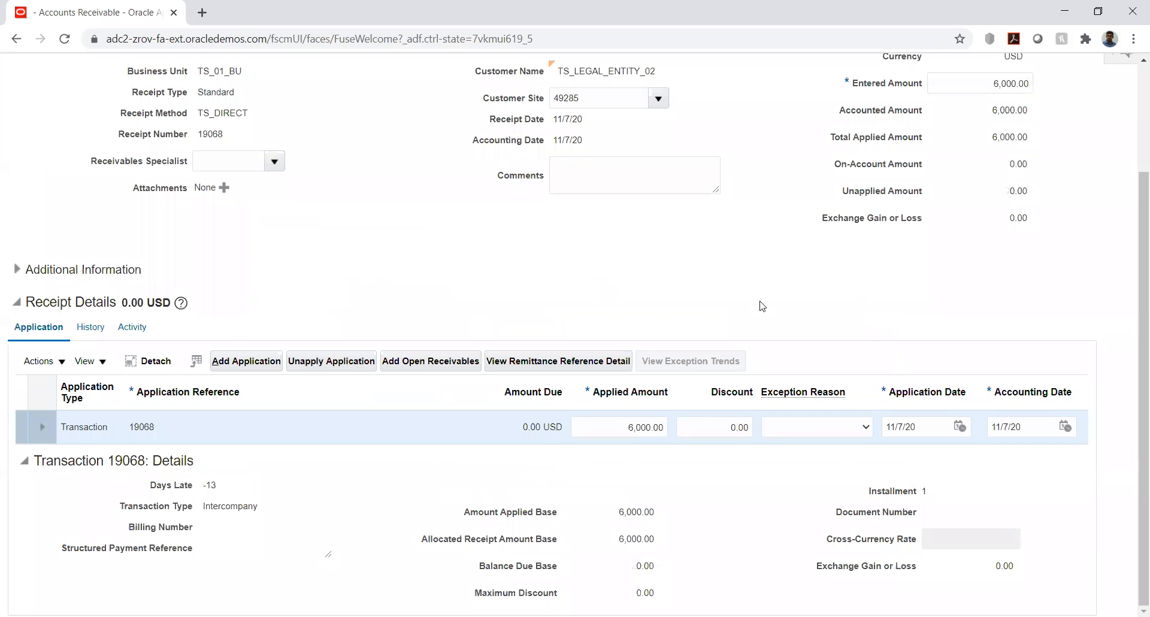
scroll(762, 306, "up", 3)
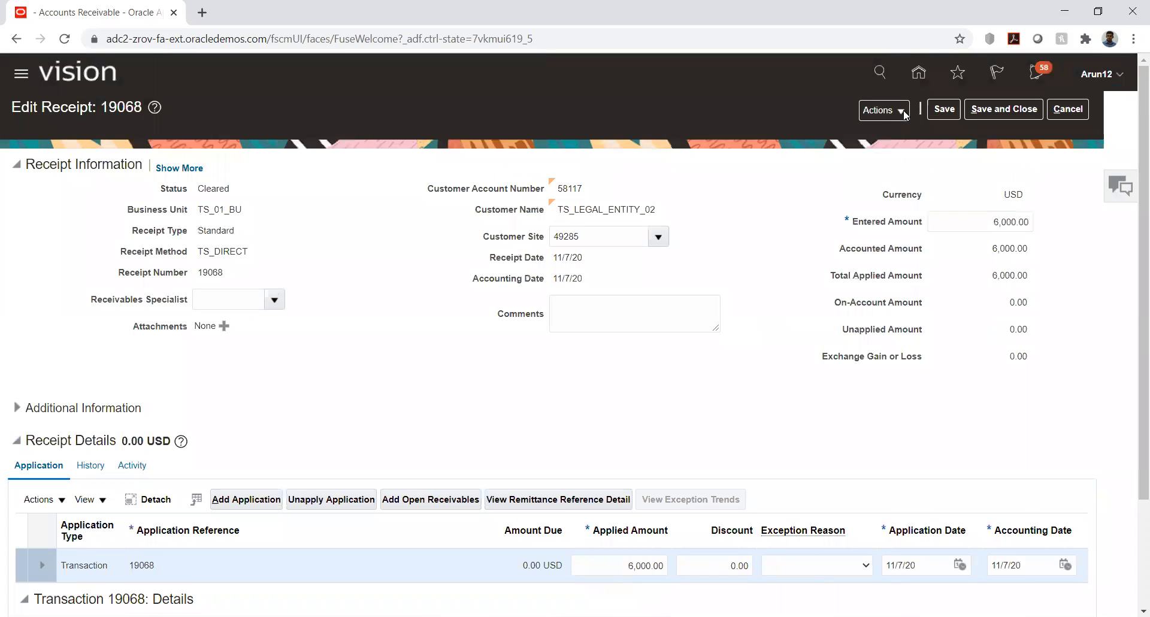
left_click(904, 113)
left_click(889, 228)
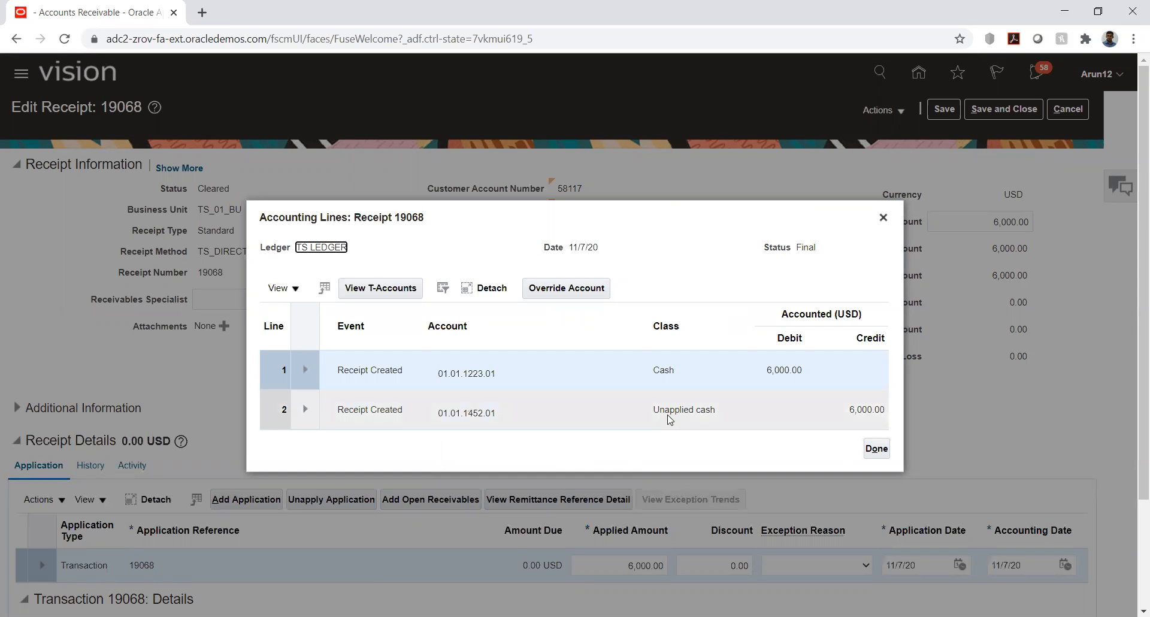
left_click(477, 412)
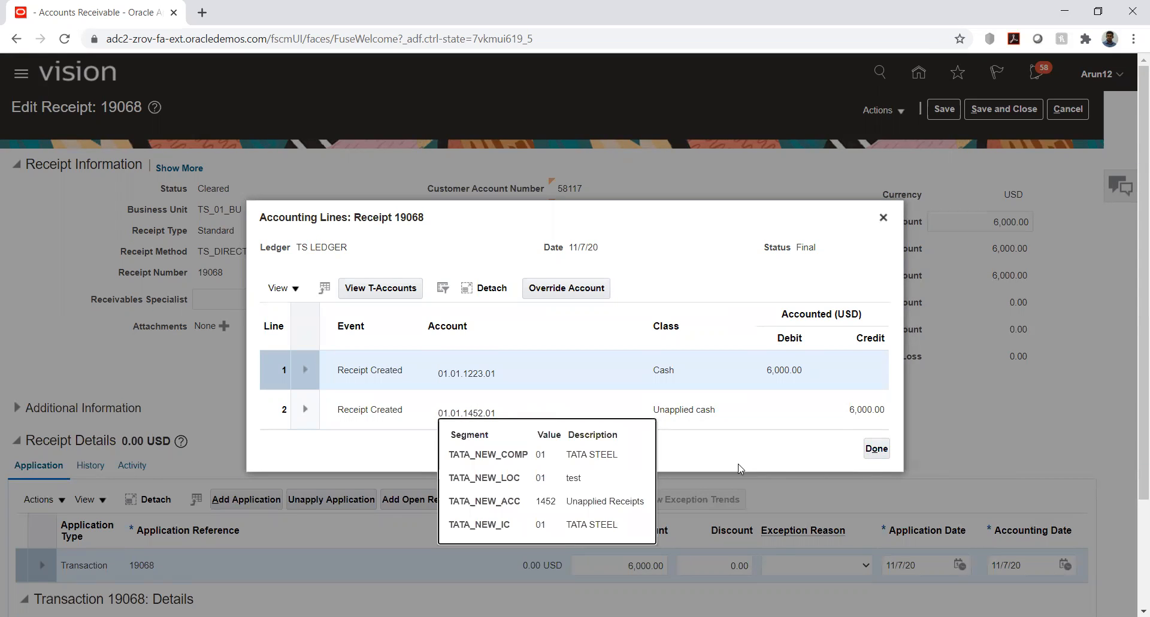
left_click(876, 448)
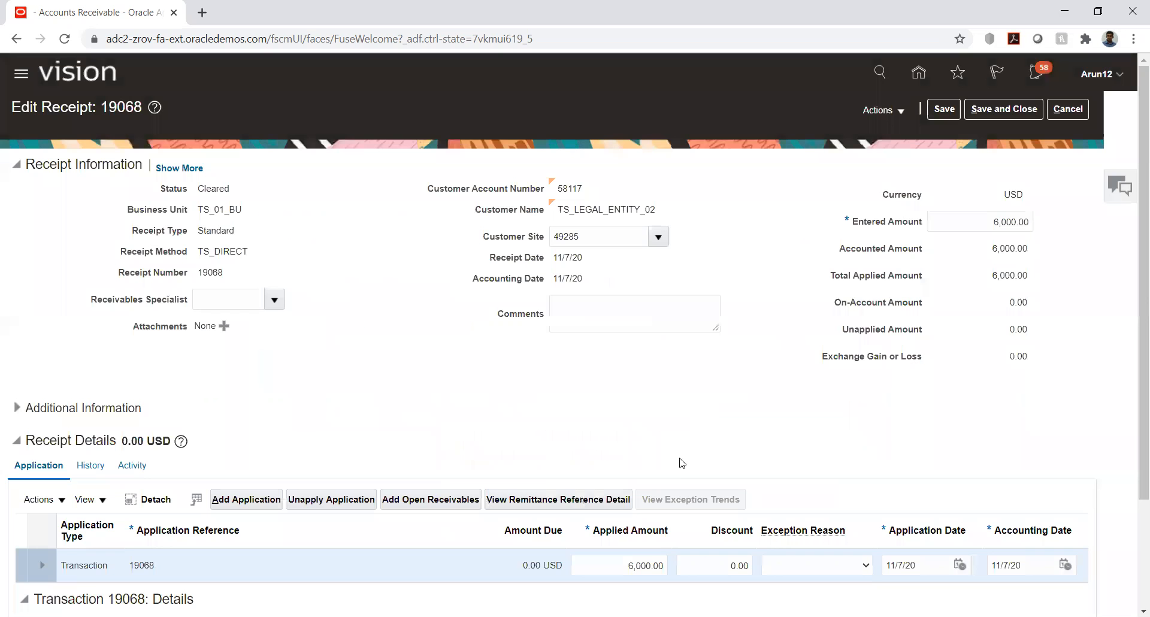
Recheck the receipt's application details and available actions, and reopen its accounting lines.
scroll(687, 348, "down", 3)
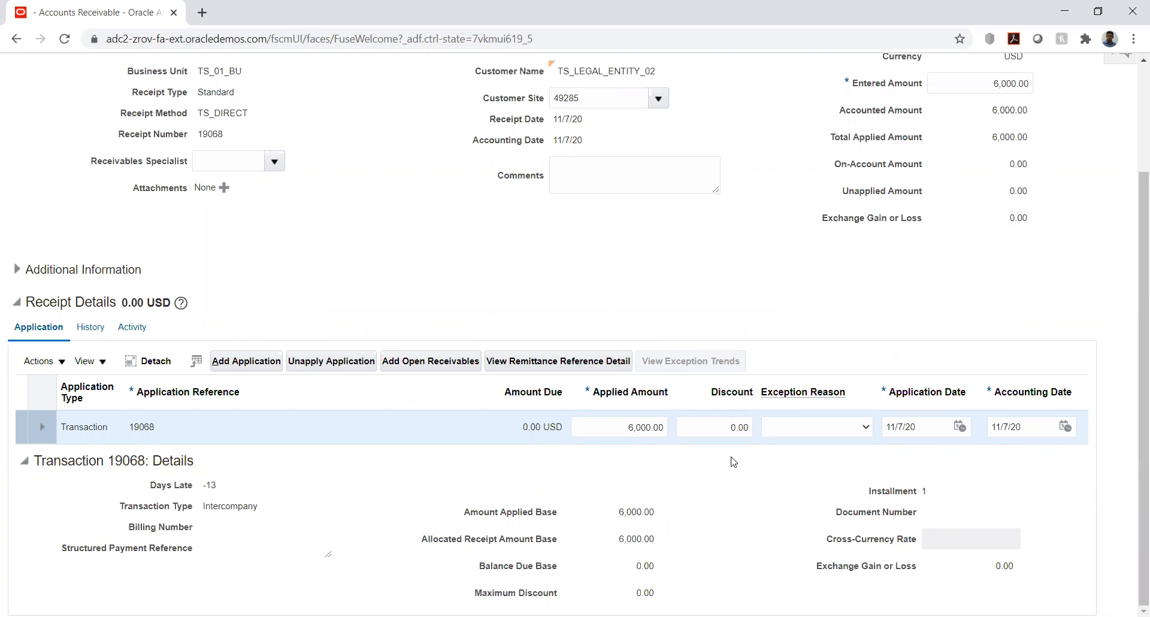
scroll(802, 265, "up", 3)
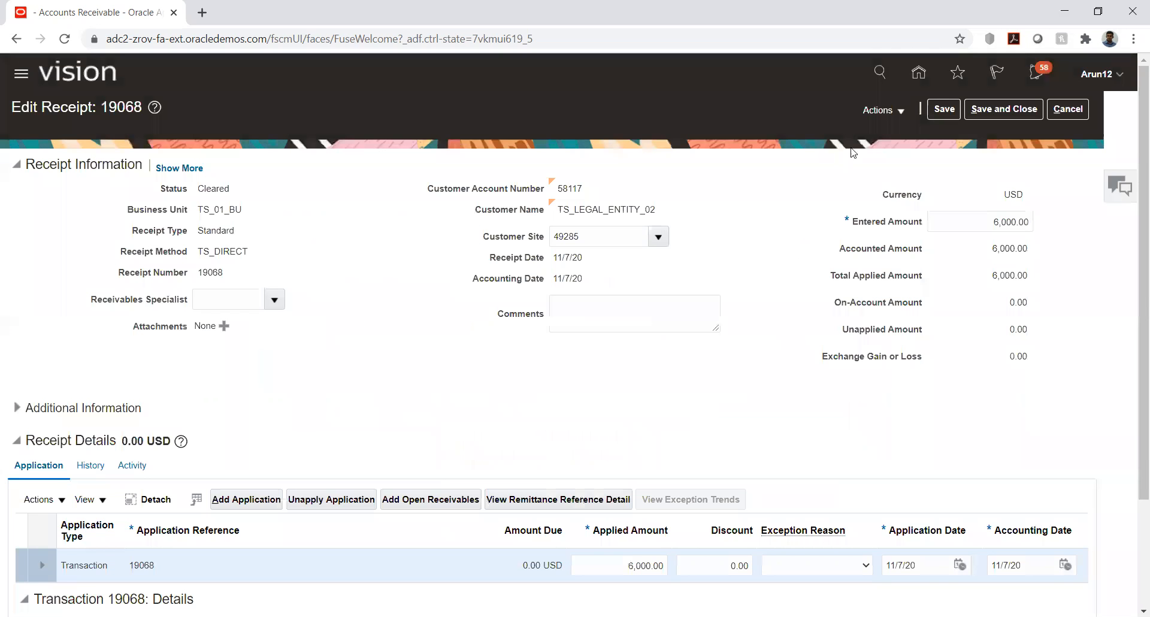
left_click(892, 112)
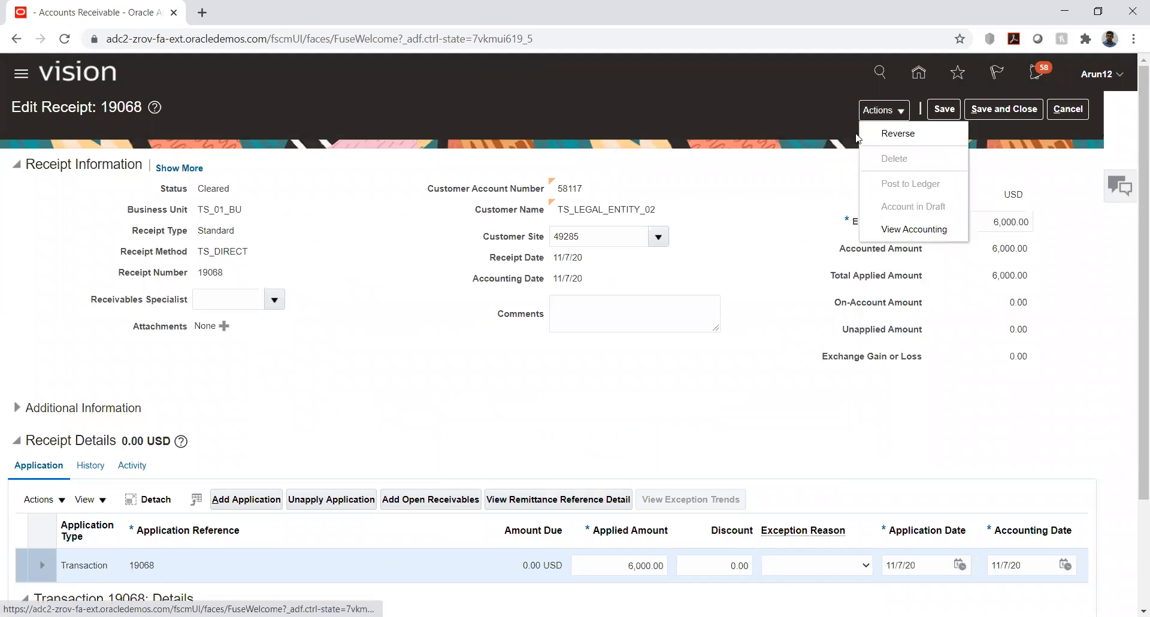
left_click(794, 202)
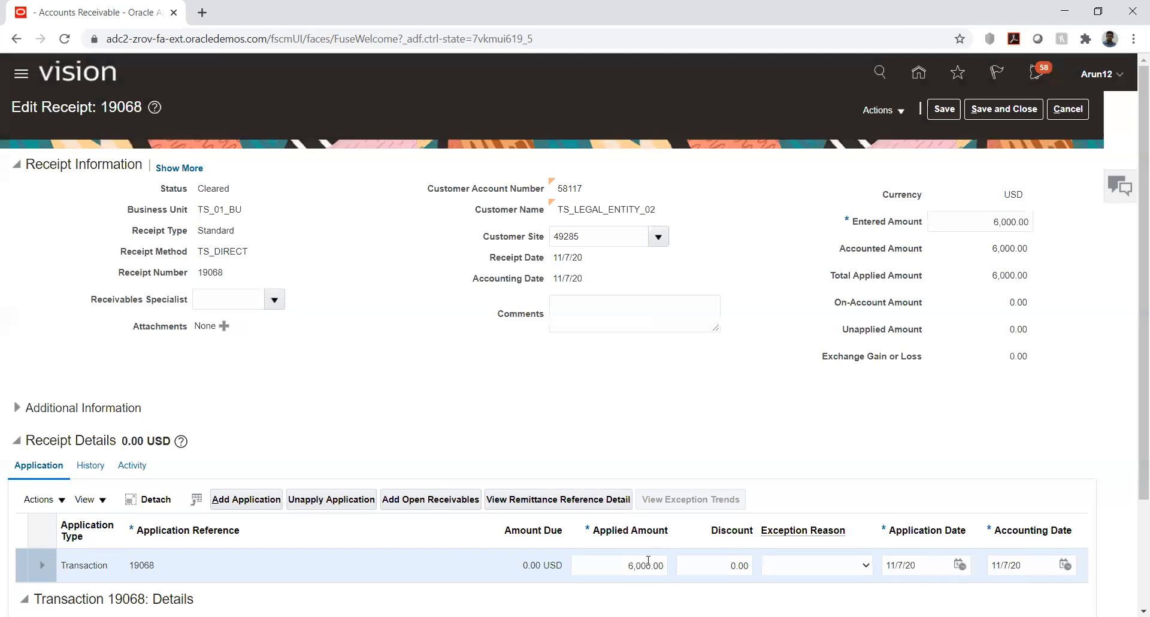
left_click(898, 112)
left_click(916, 230)
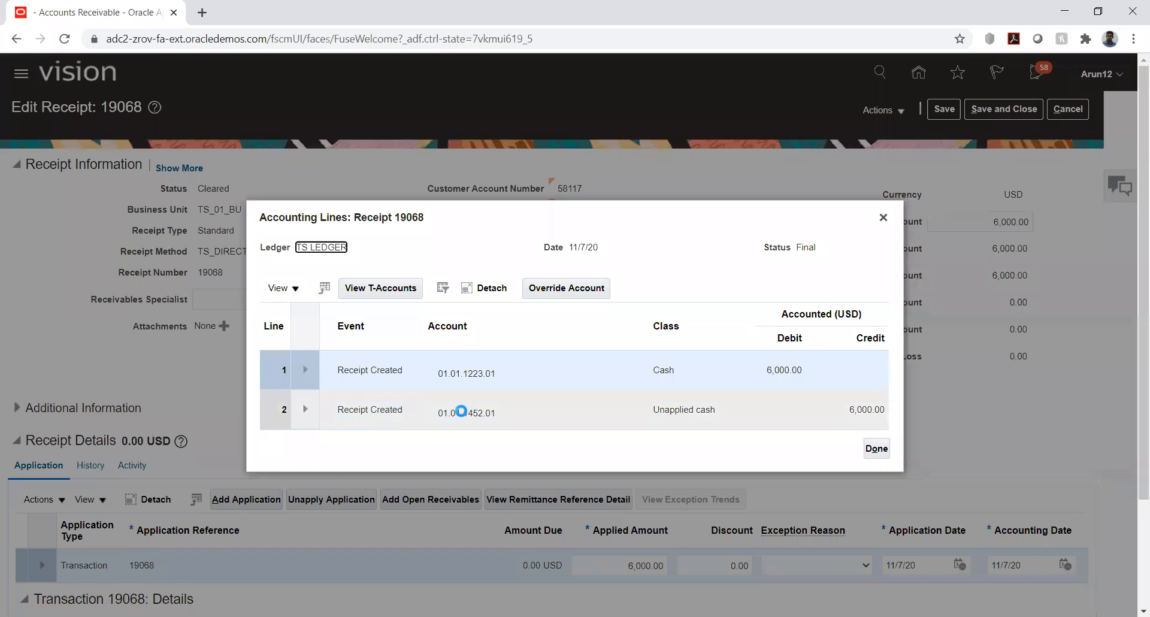
Inspect the unapplied cash account's segments in the receipt's accounting, close the lines and return to the home page.
mouse_move(462, 412)
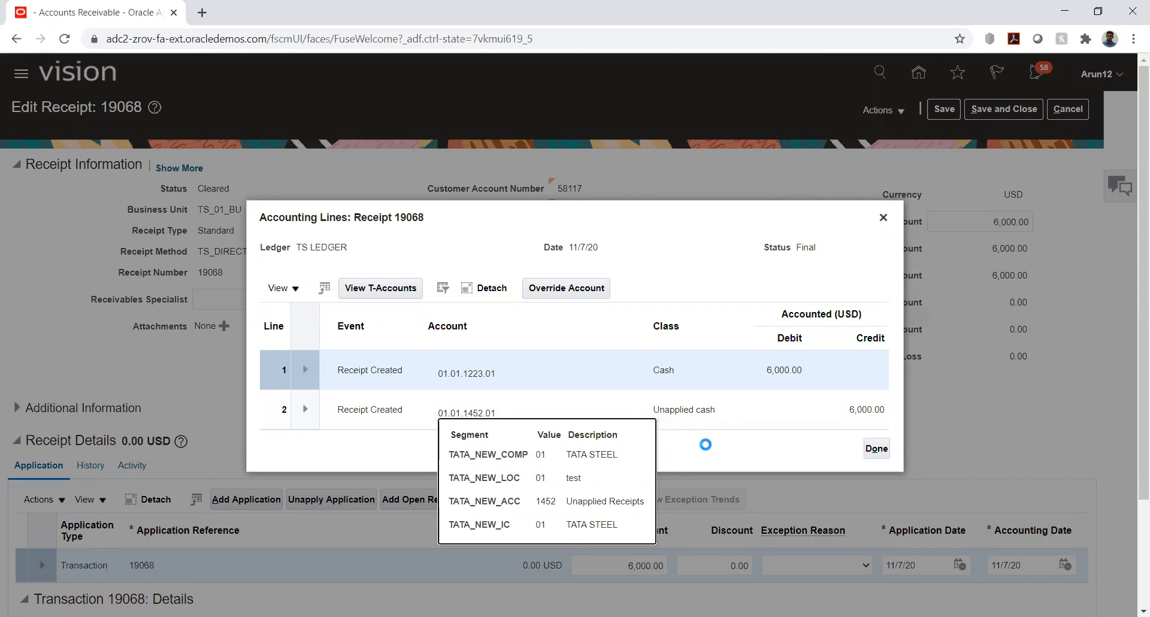
left_click(874, 449)
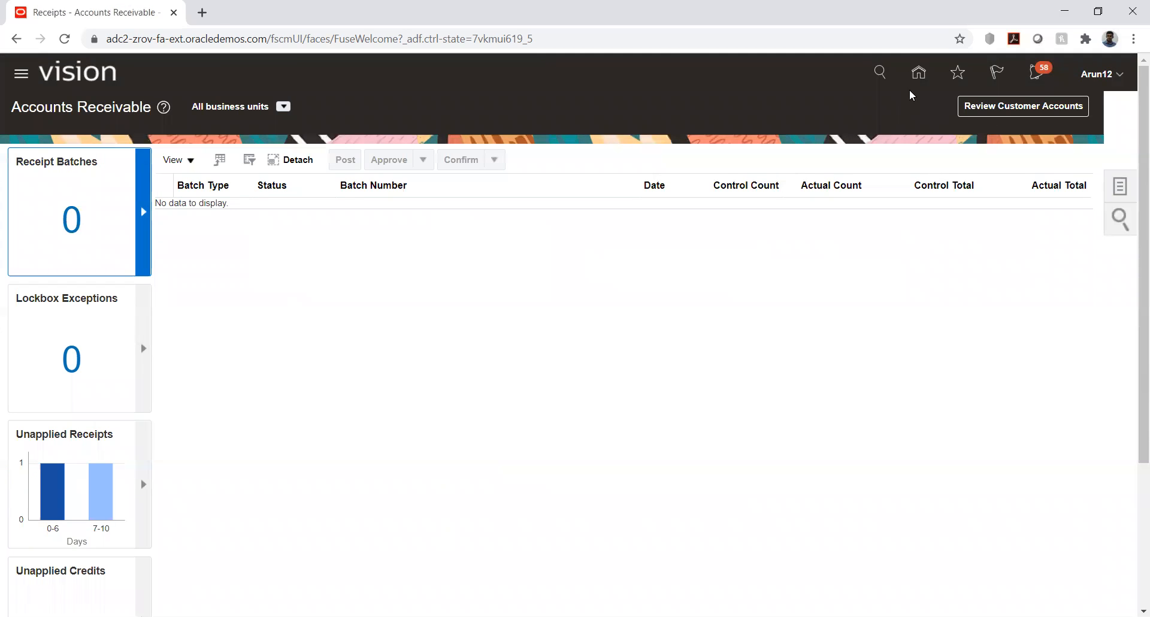
left_click(919, 75)
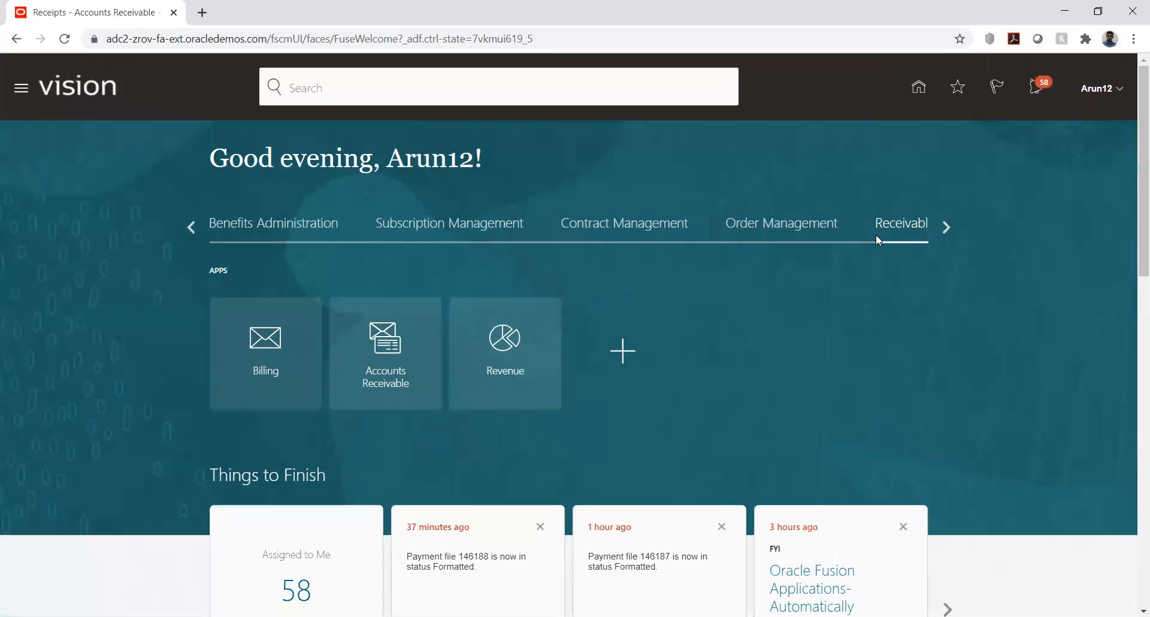
Open the Intercompany Accounting transactions and start the Transfer to Payables process.
left_click(941, 228)
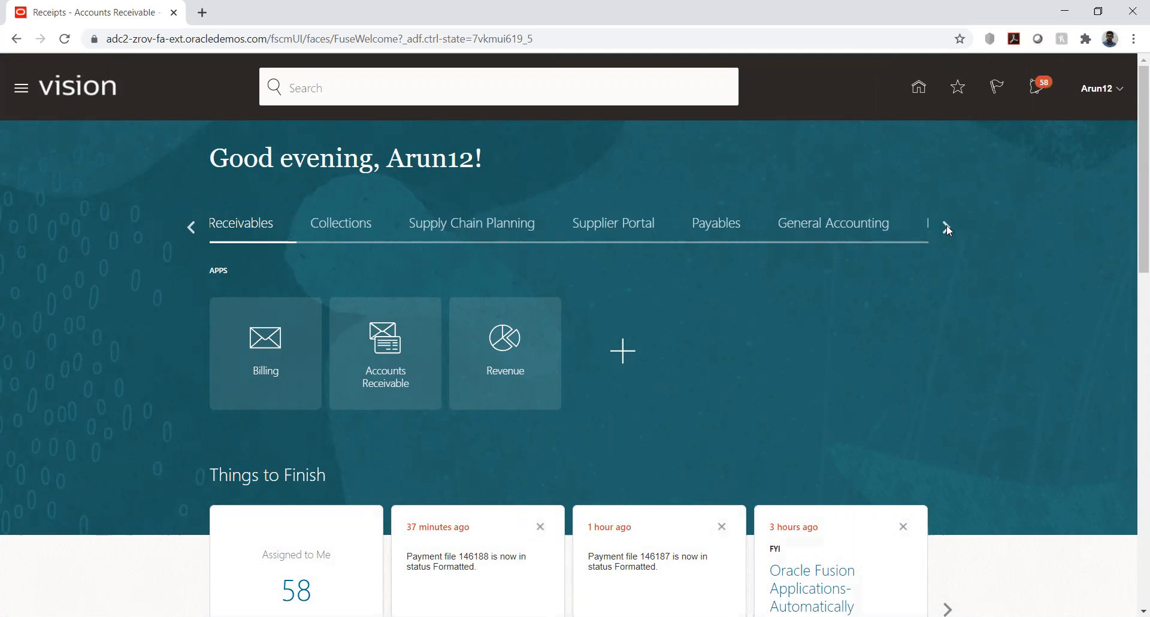
left_click(946, 226)
left_click(387, 226)
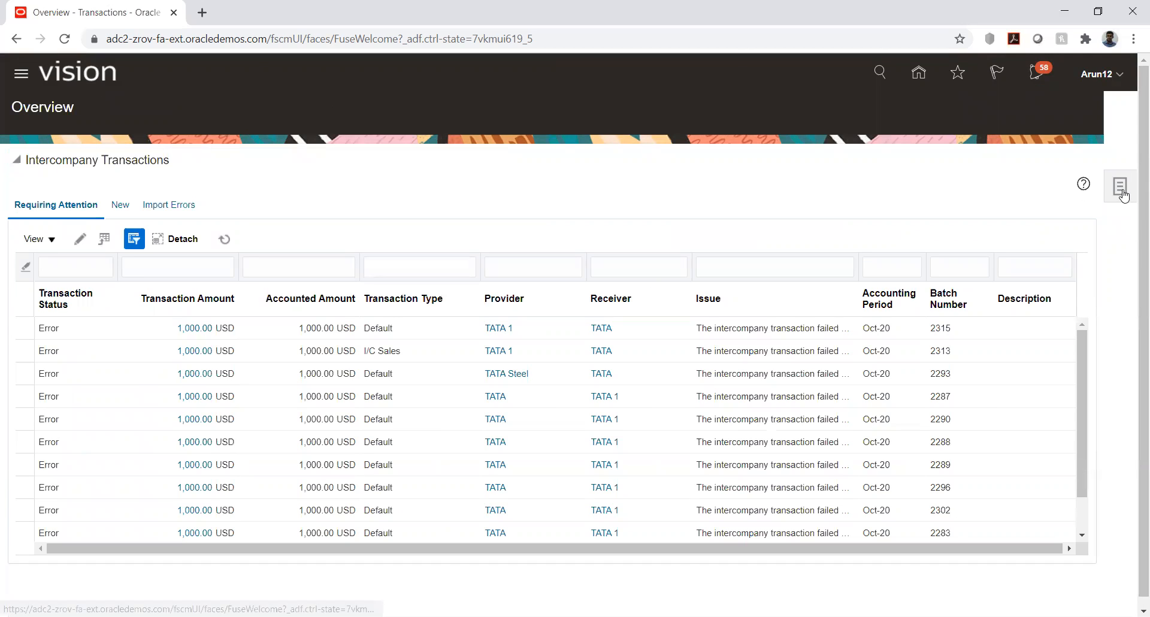
left_click(1121, 192)
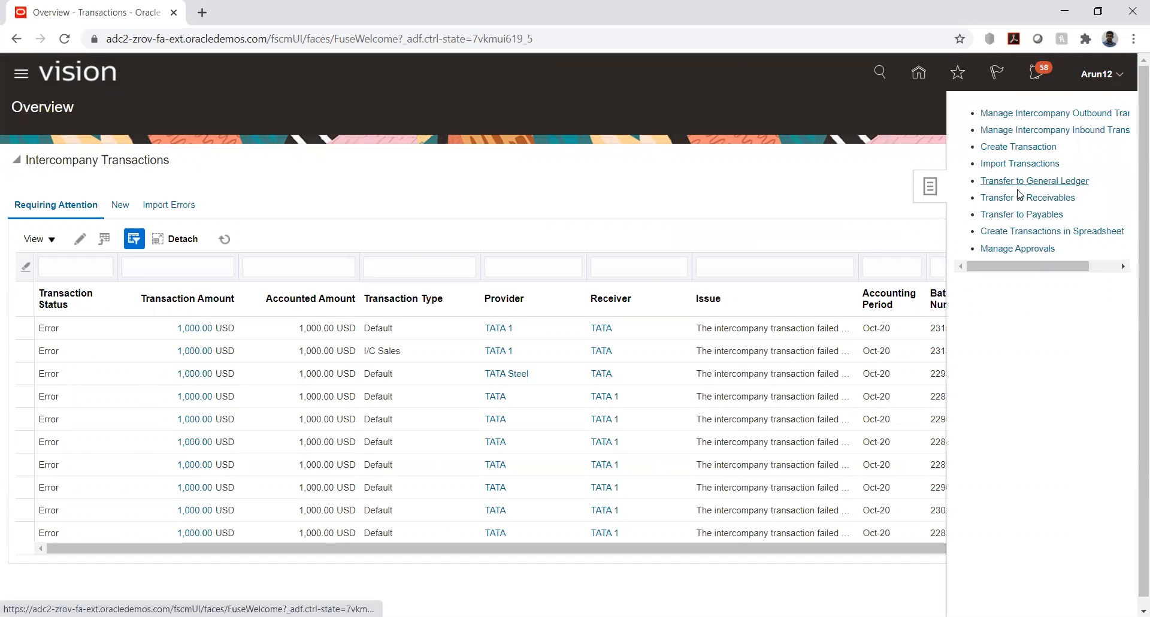
left_click(1020, 216)
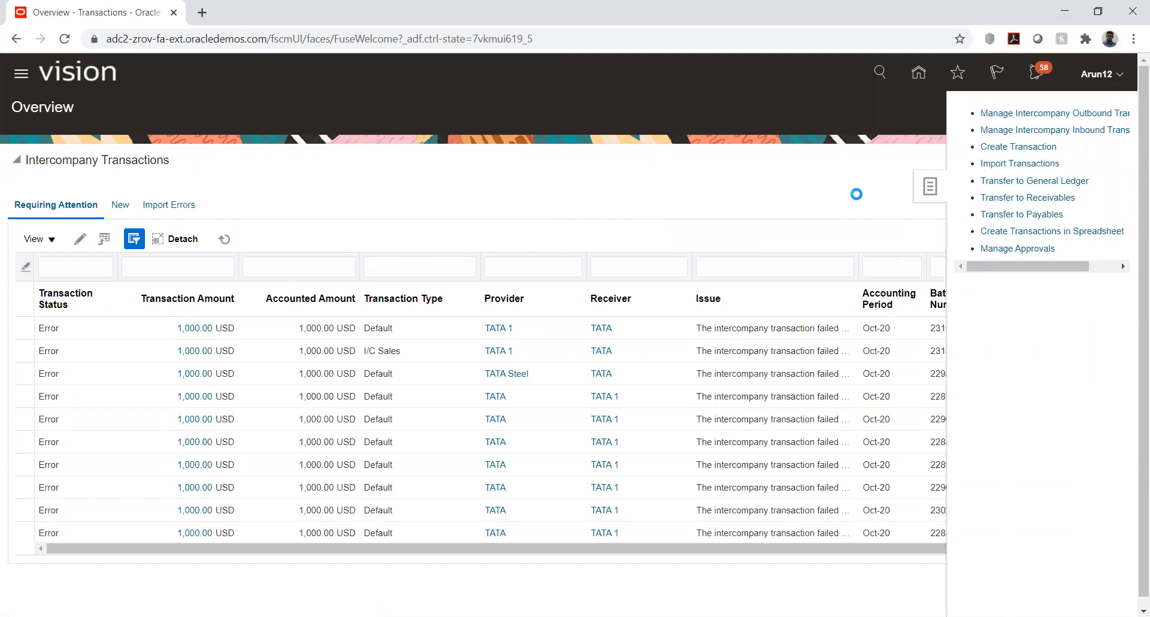
Set the transfer's business unit to TKS_01_BU and its legal entity to TKS LEGAL ENTITY.
left_click(298, 287)
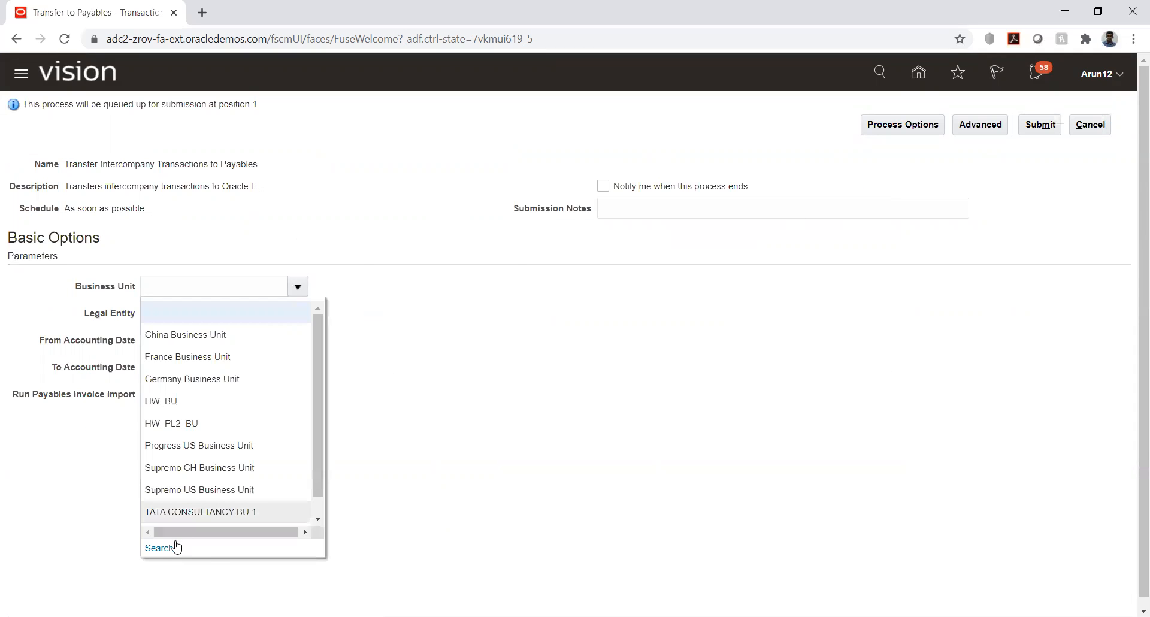
left_click(159, 547)
left_click(568, 314)
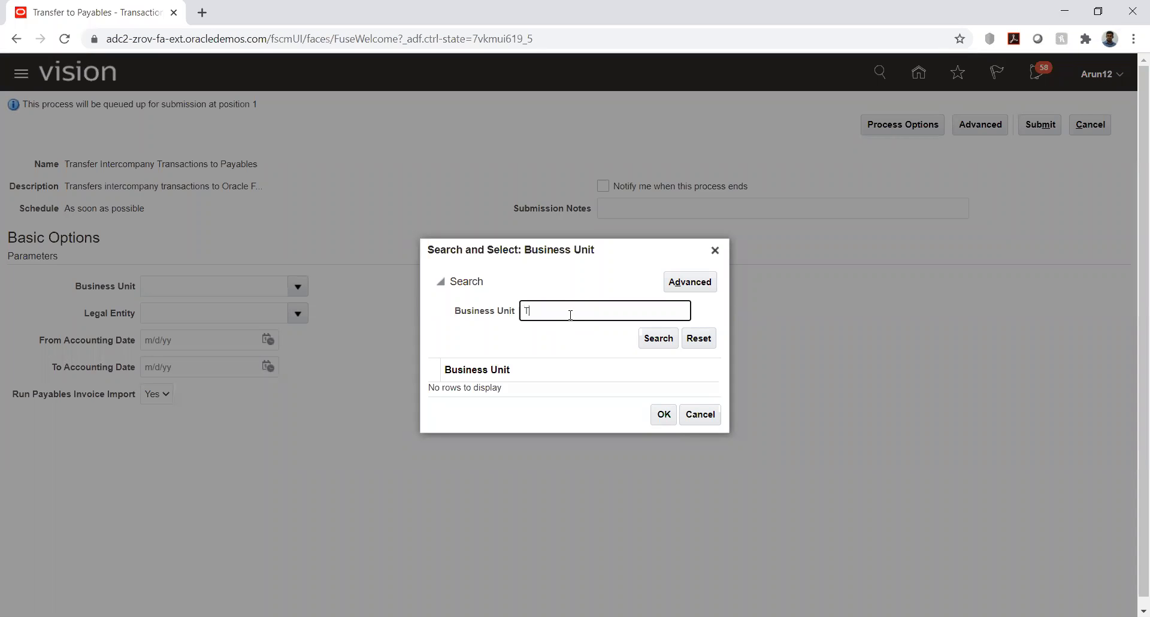
key("Return")
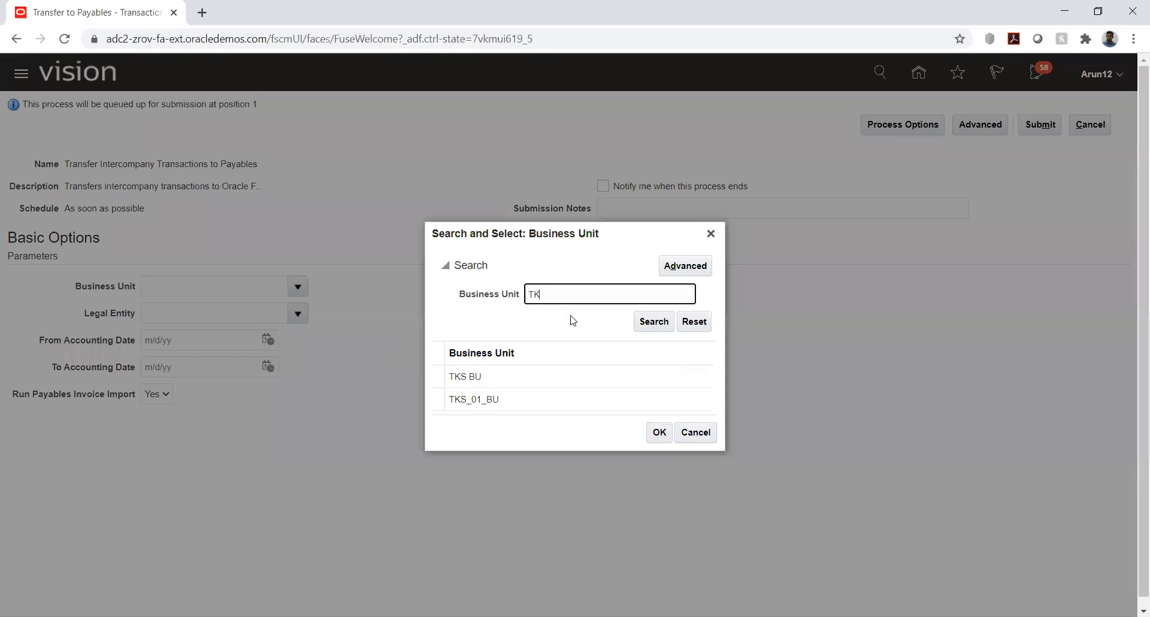
left_click(520, 400)
left_click(659, 432)
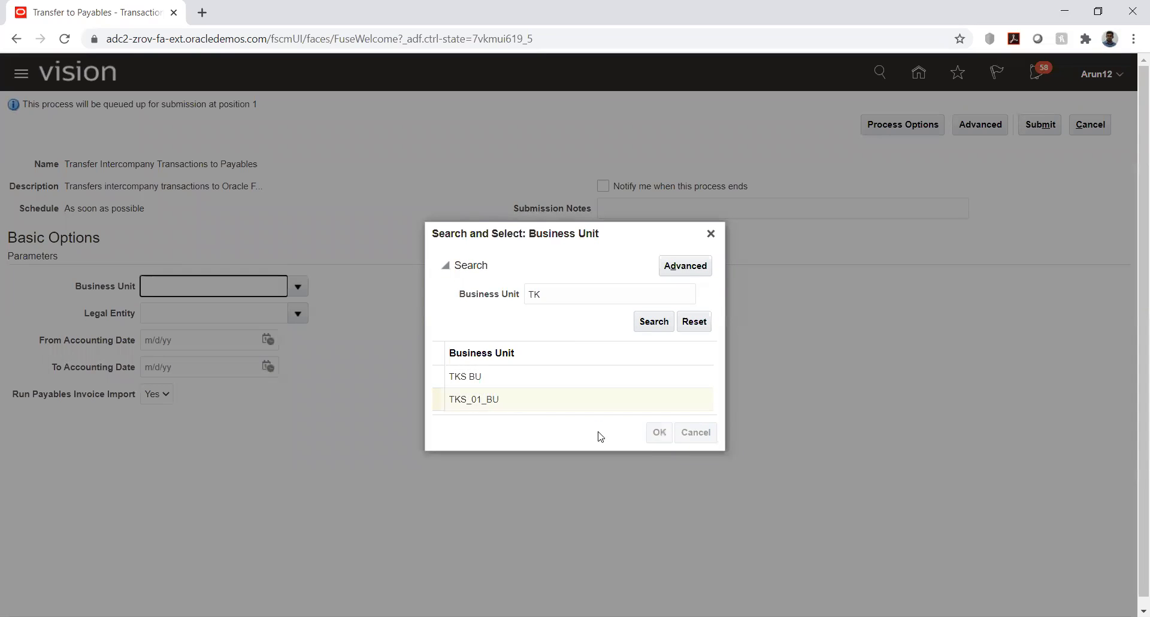
left_click(297, 313)
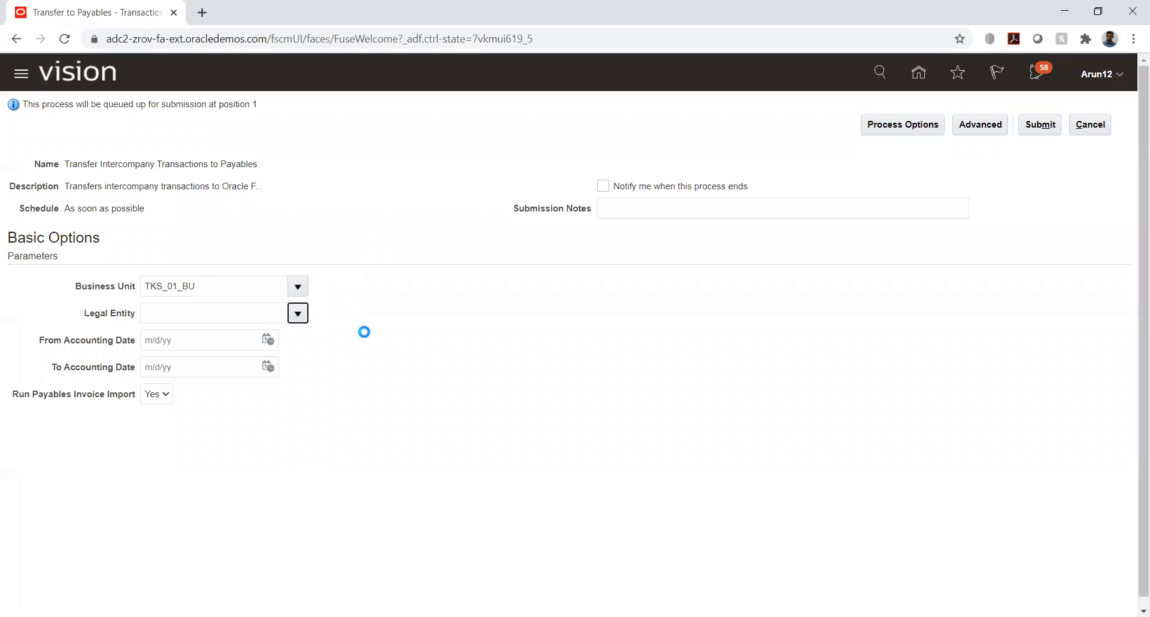
left_click(283, 366)
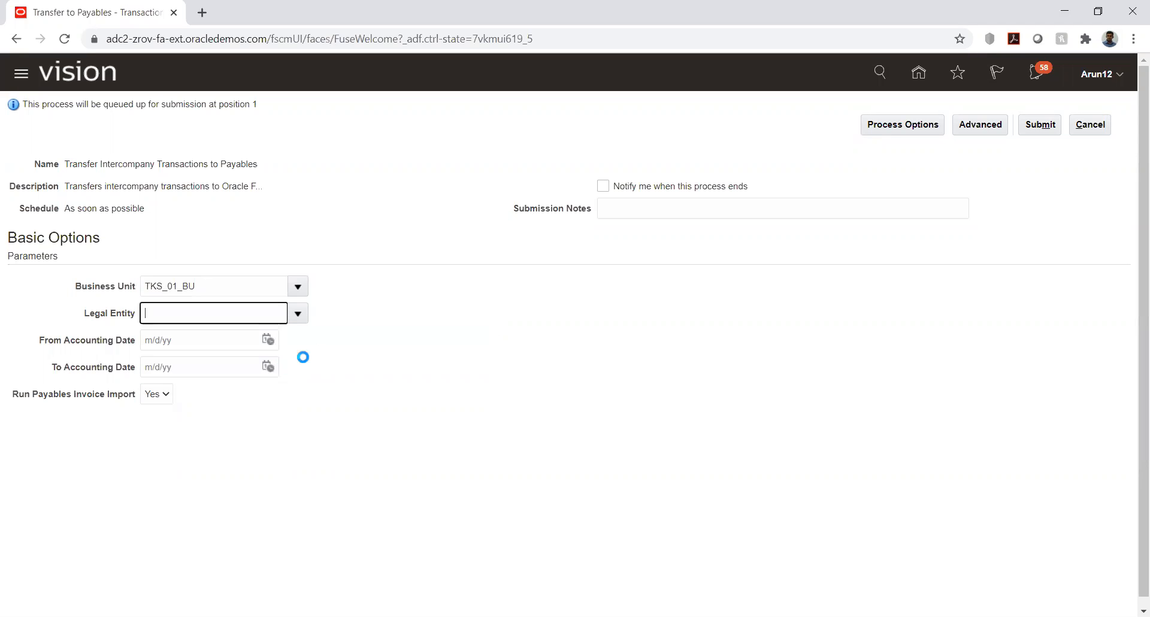
Set the accounting date range from 10/1/20 to 11/7/20 and submit the transfer to Payables.
left_click(268, 340)
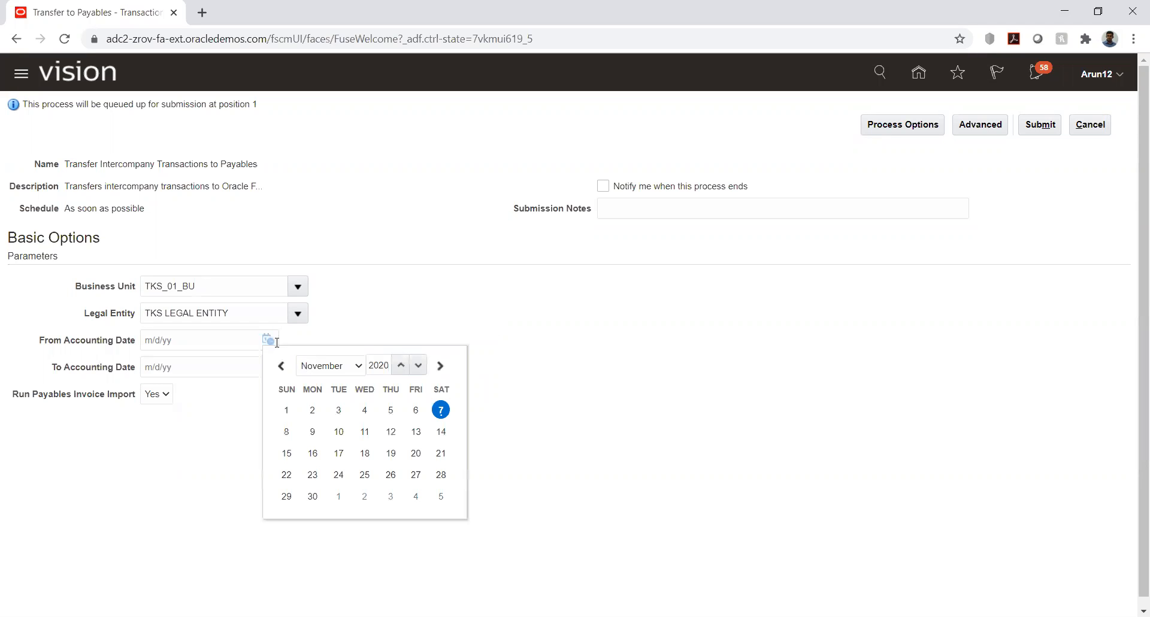
left_click(322, 368)
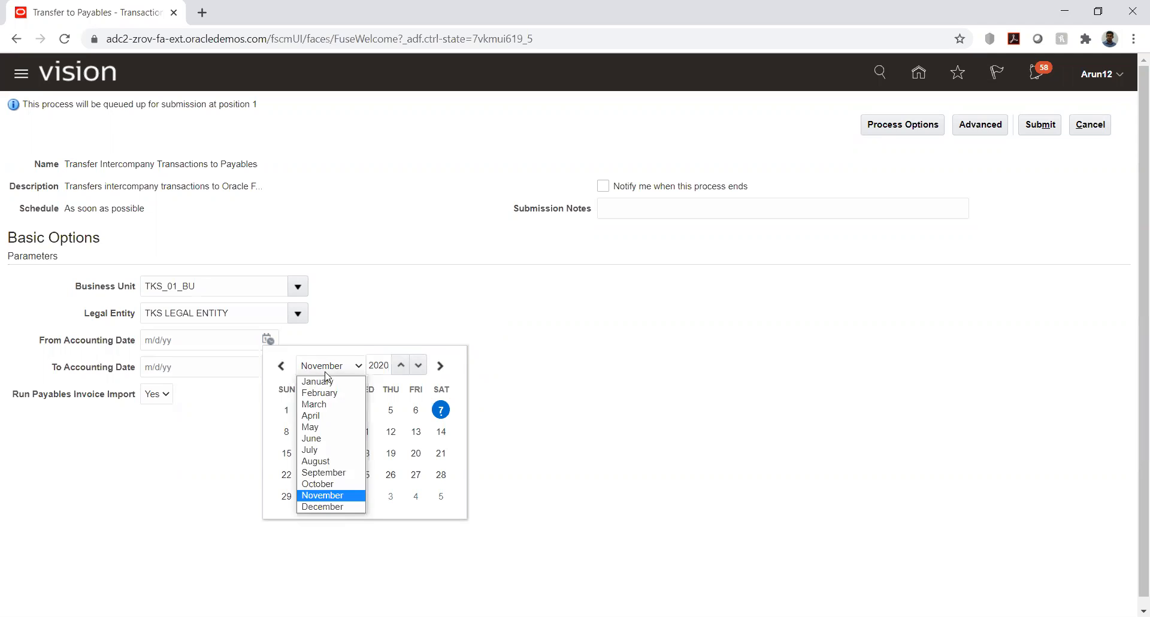
left_click(318, 483)
left_click(388, 412)
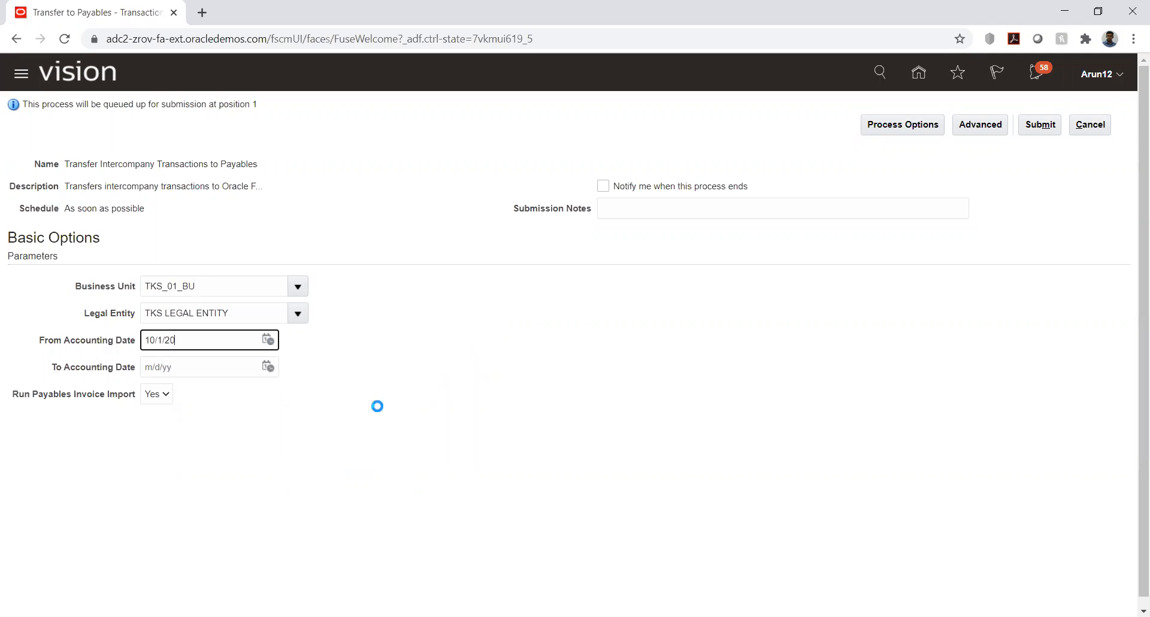
left_click(268, 367)
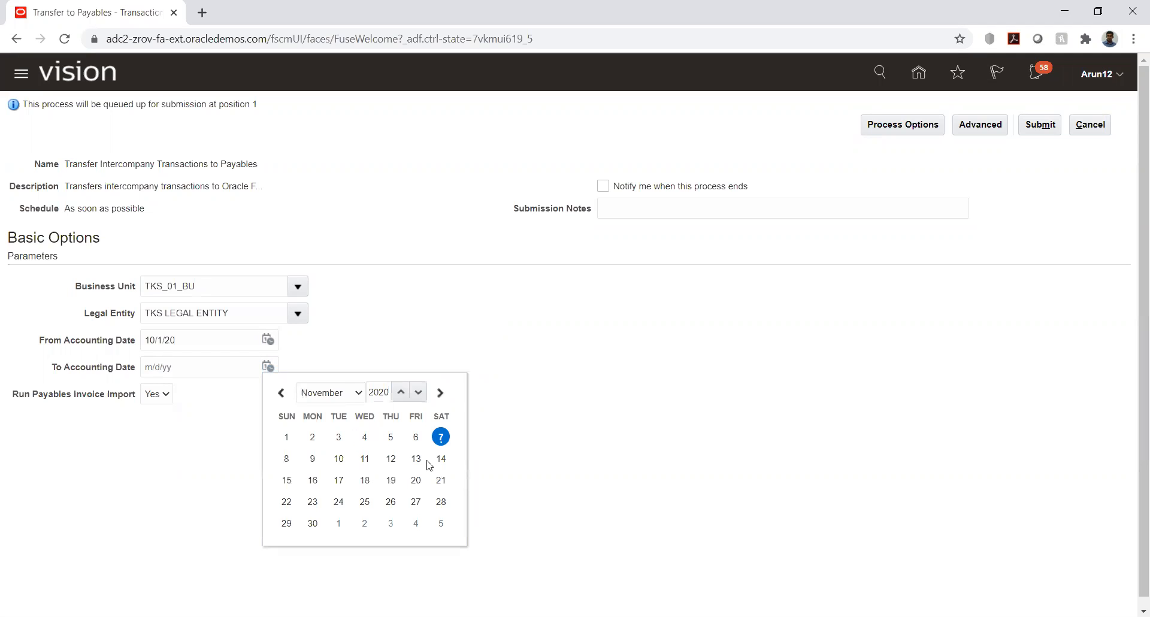
left_click(442, 438)
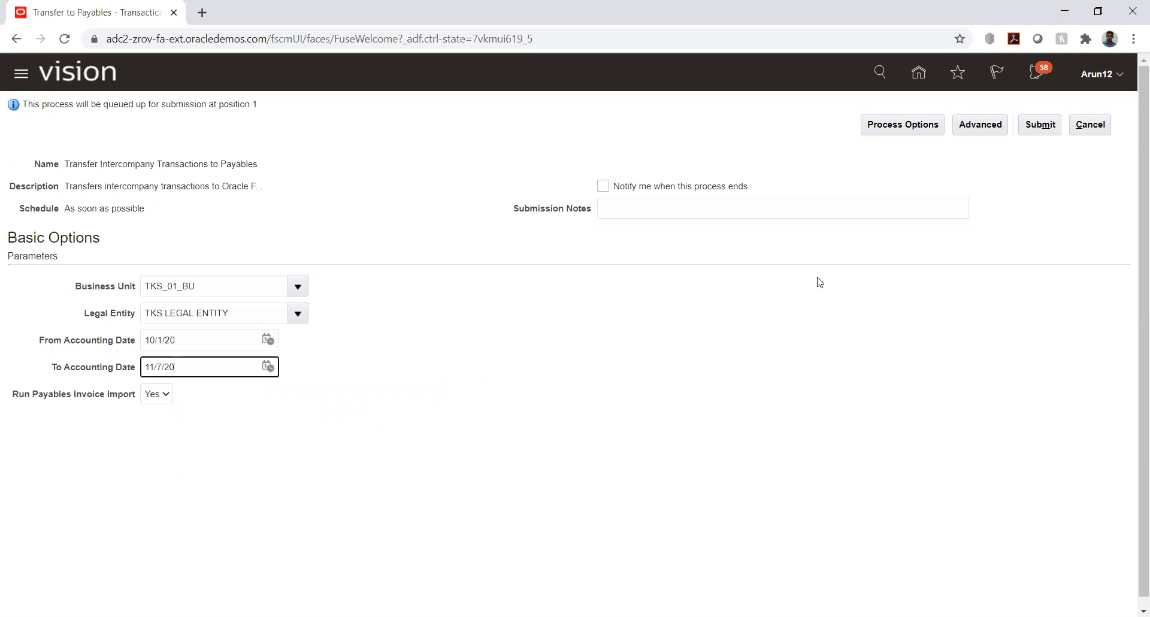
left_click(1040, 125)
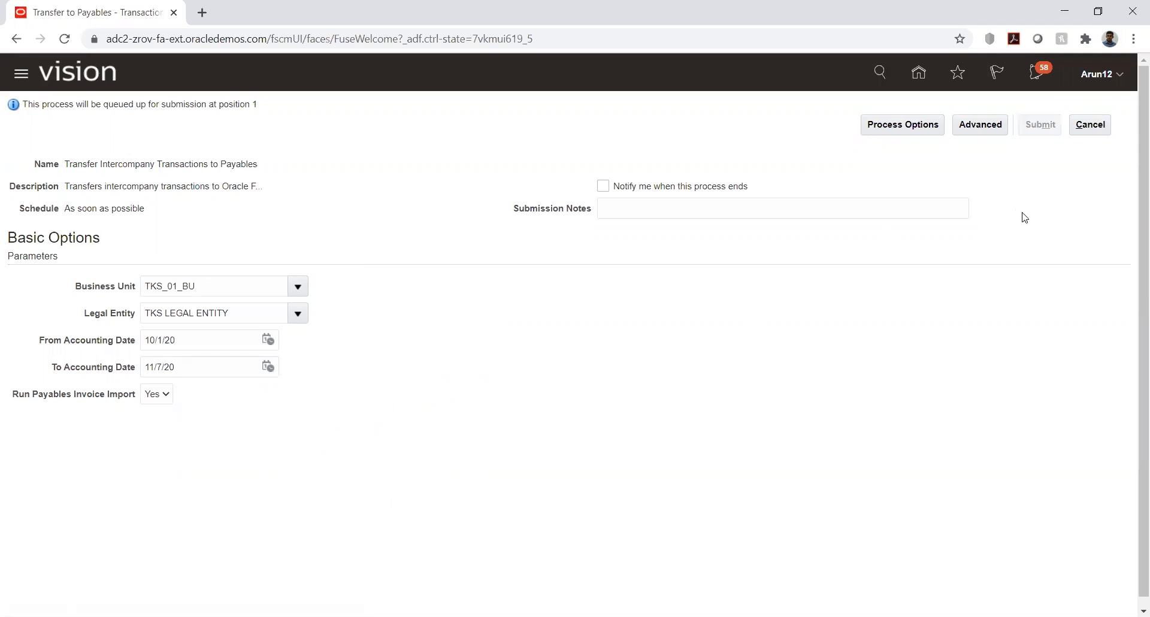
left_click(1034, 226)
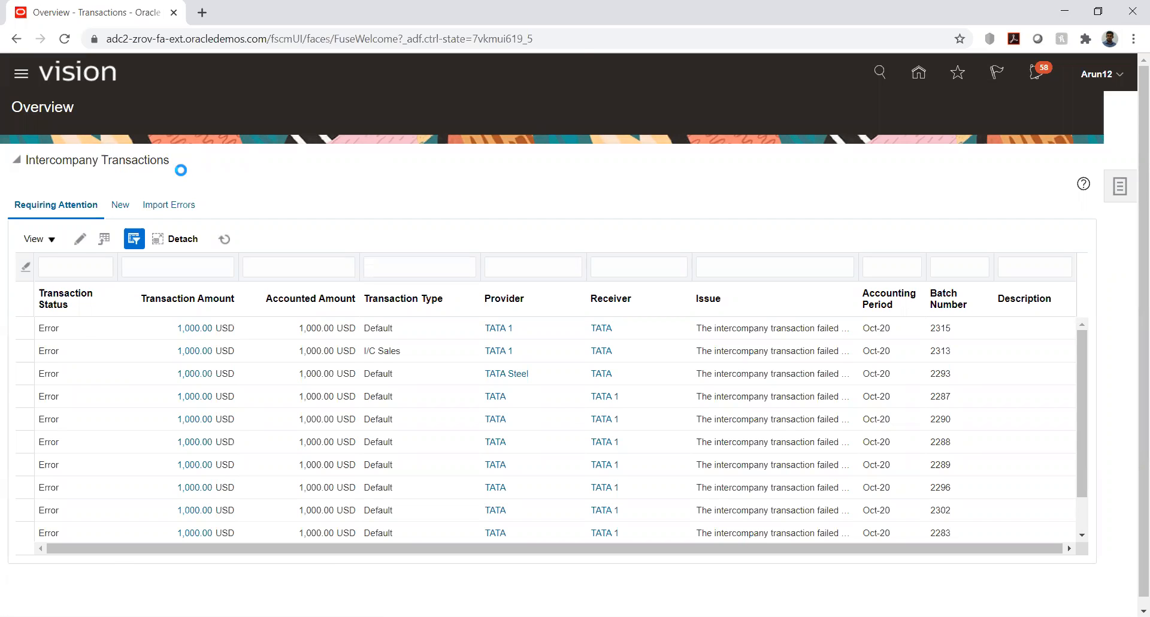
Open the scheduled processes and refresh the list to monitor the Payables transfer and invoice import until they finish.
scroll(154, 286, "down", 9)
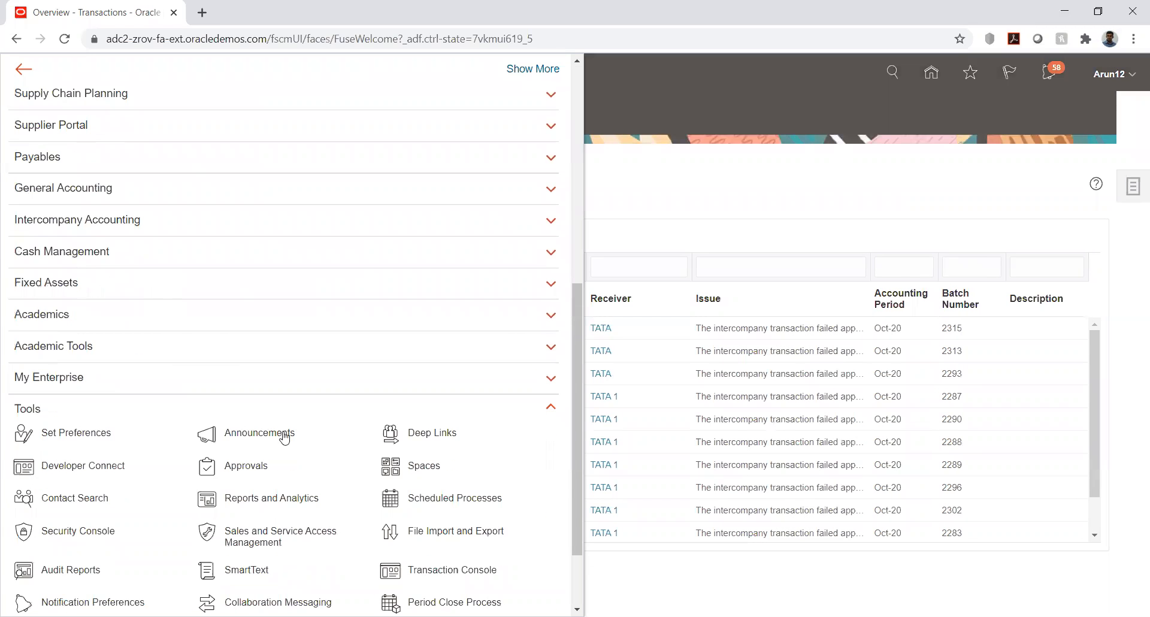
left_click(390, 498)
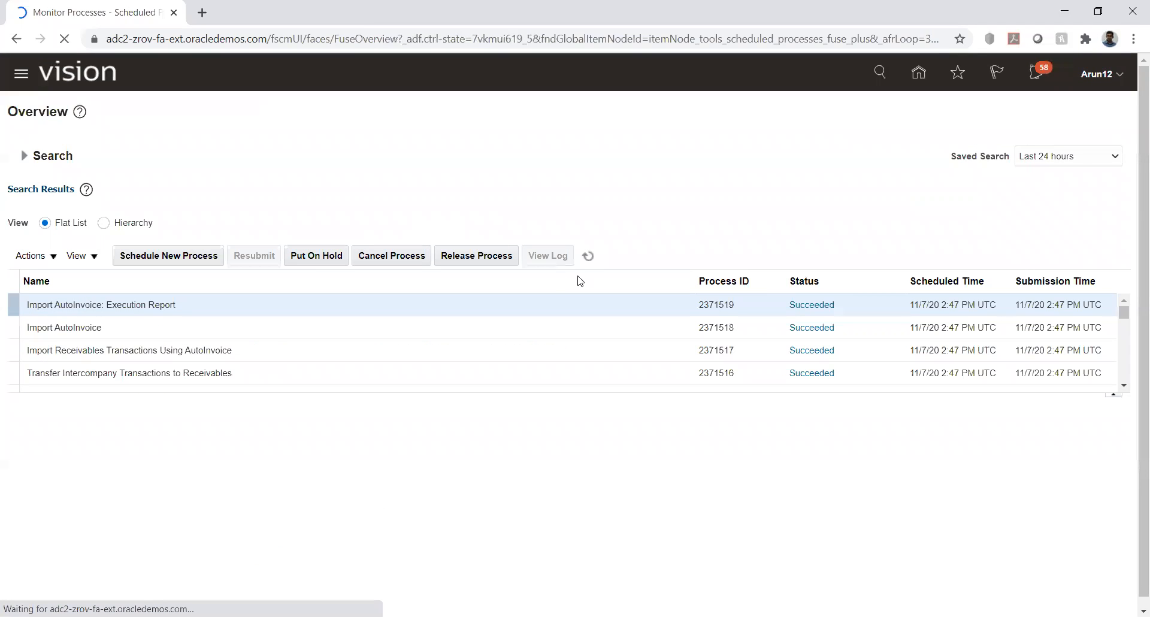
left_click(586, 256)
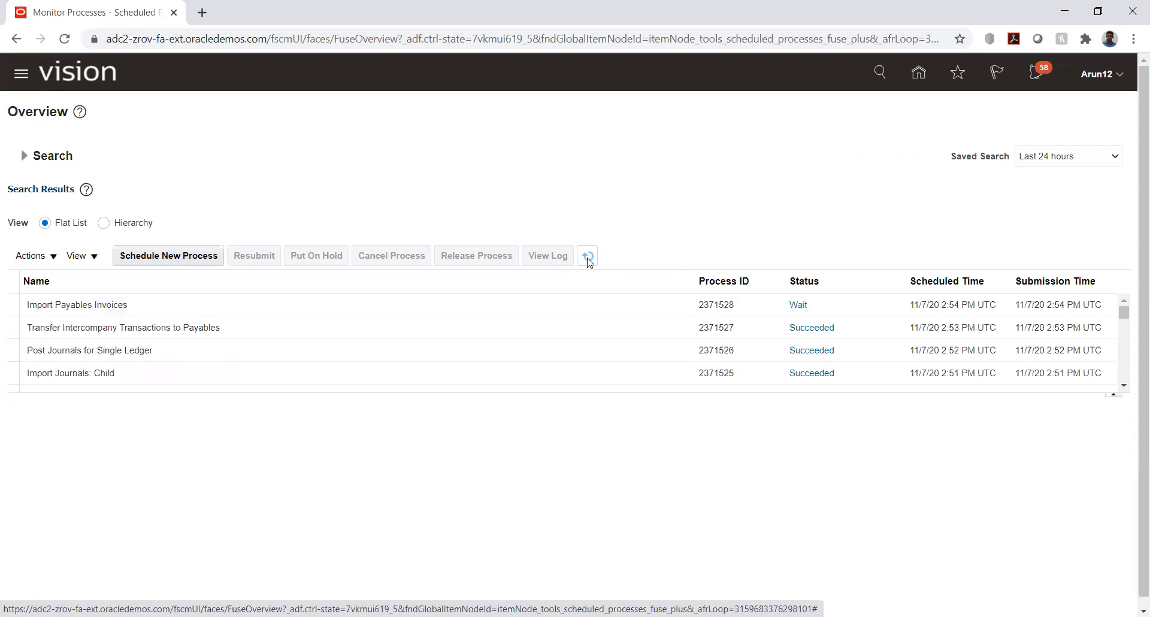
left_click(587, 258)
left_click(589, 259)
left_click(588, 259)
left_click(589, 259)
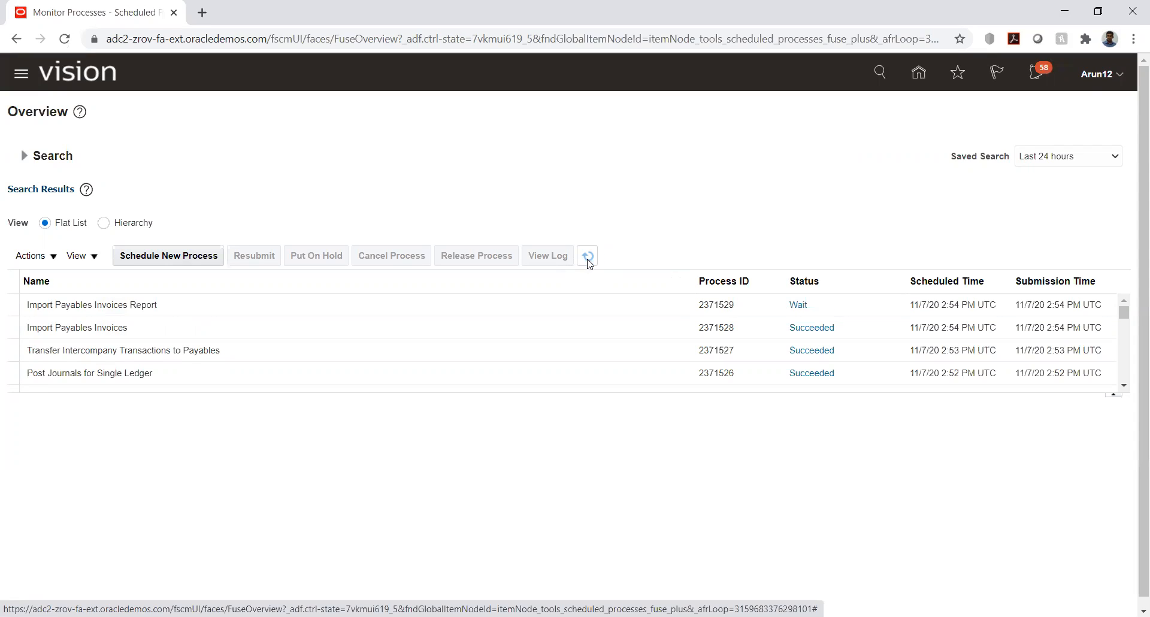
left_click(588, 259)
left_click(589, 262)
left_click(588, 259)
left_click(587, 260)
left_click(587, 260)
left_click(588, 259)
Republish the output of the Import Payables Invoices Report and open the resulting PDF.
left_click(177, 305)
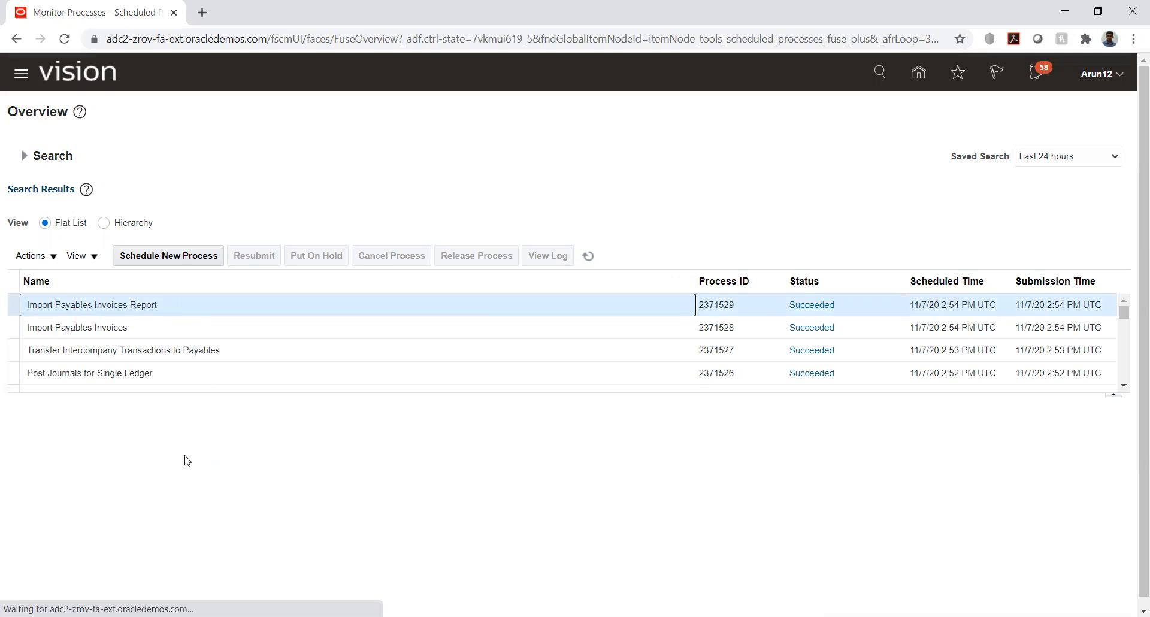
scroll(155, 462, "down", 1)
scroll(155, 463, "down", 2)
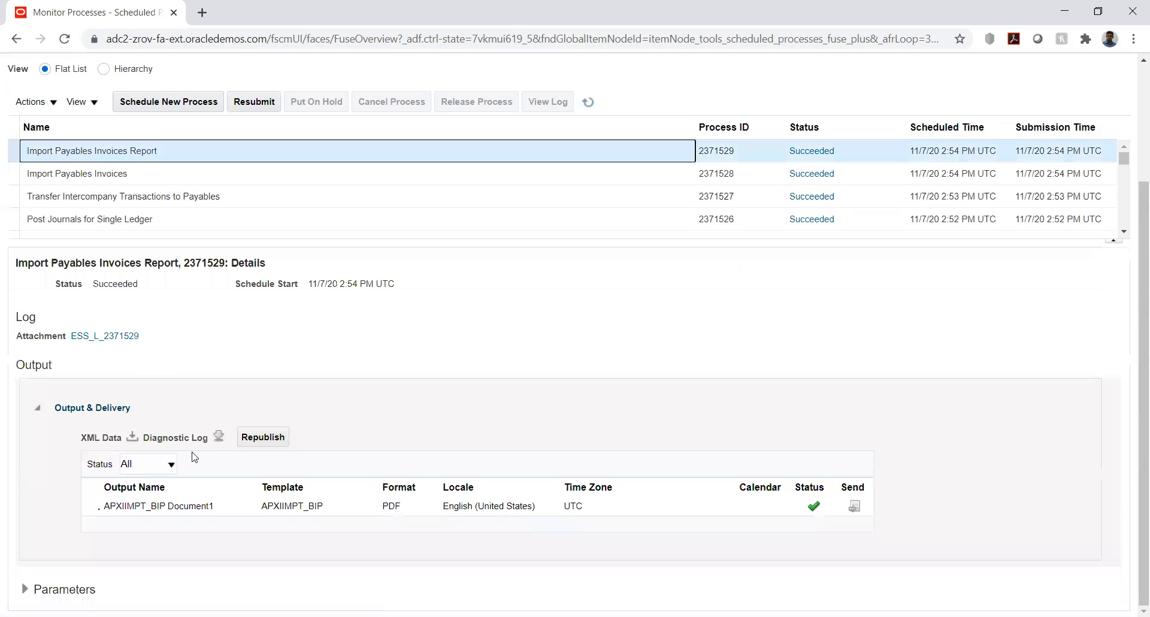
left_click(256, 437)
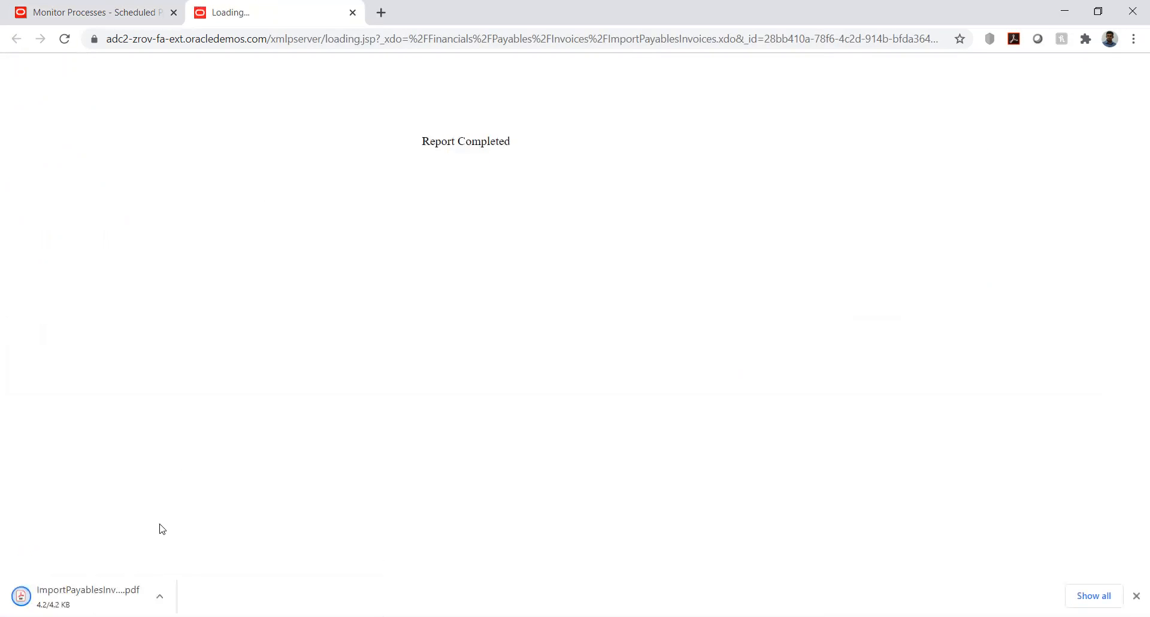
left_click(83, 596)
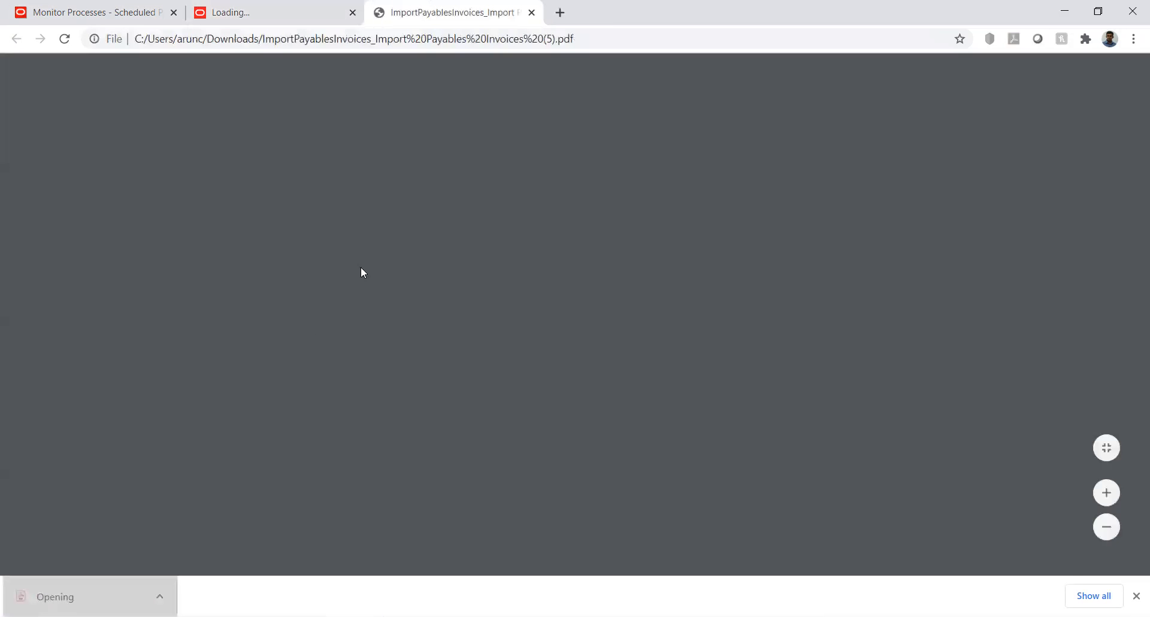
Find the invoice imported for TKS_01_BU in the import report and copy its invoice number.
scroll(360, 267, "down", 7)
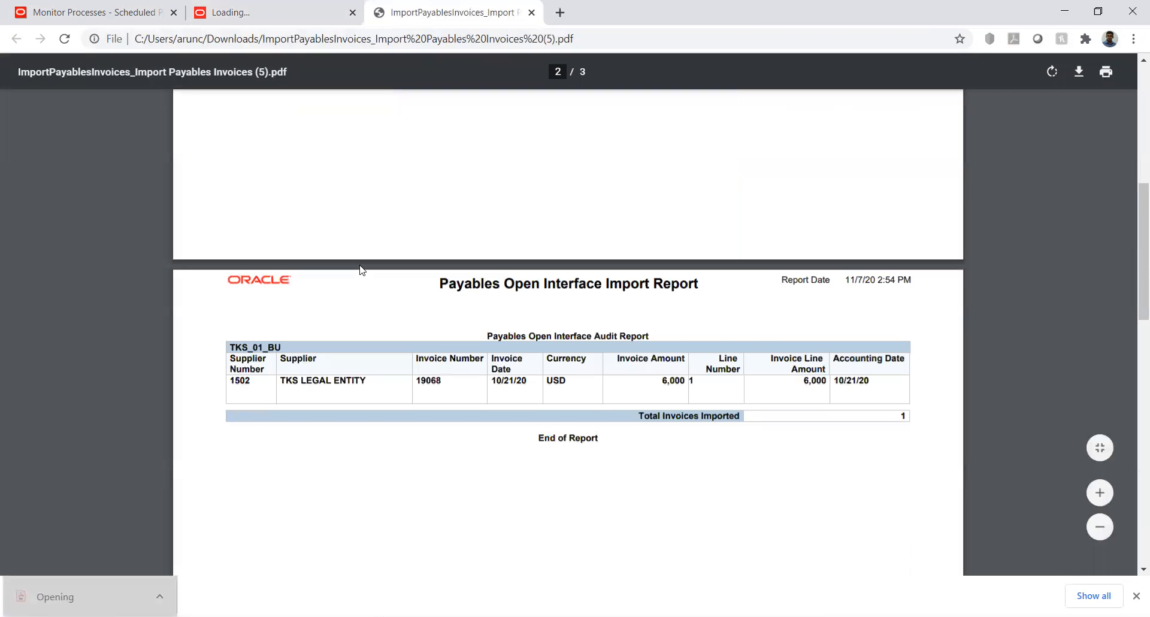
scroll(362, 352, "down", 1)
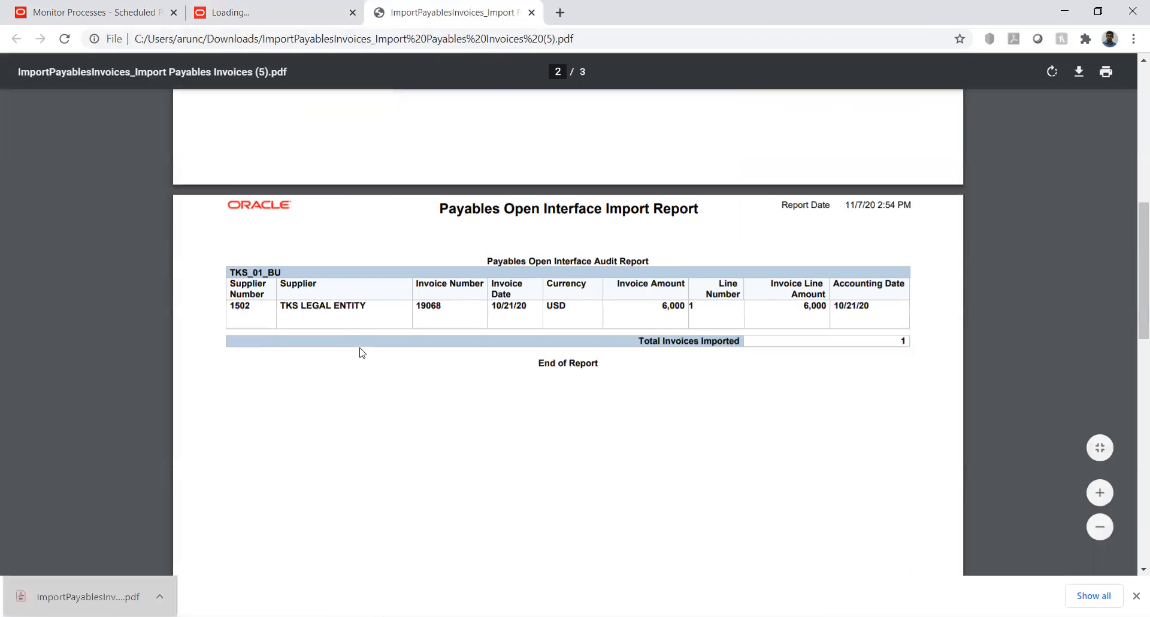
double_click(427, 306)
key("ctrl+c")
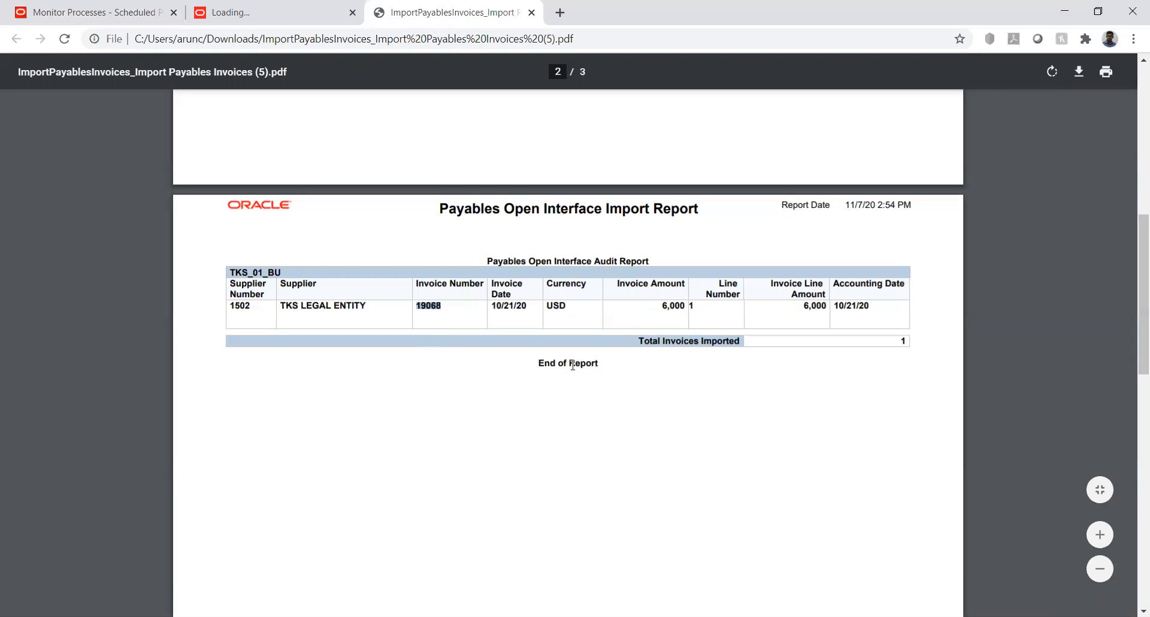
Return to the scheduled processes page and go from the home page to the Payables Invoices work area.
left_click(67, 12)
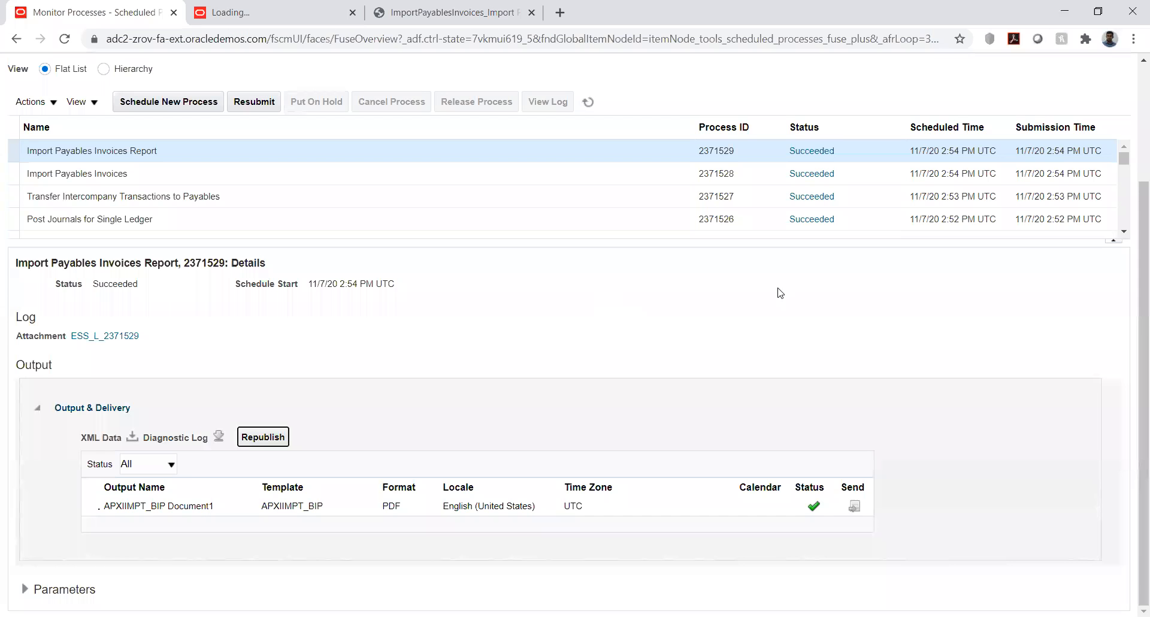
left_click(916, 73)
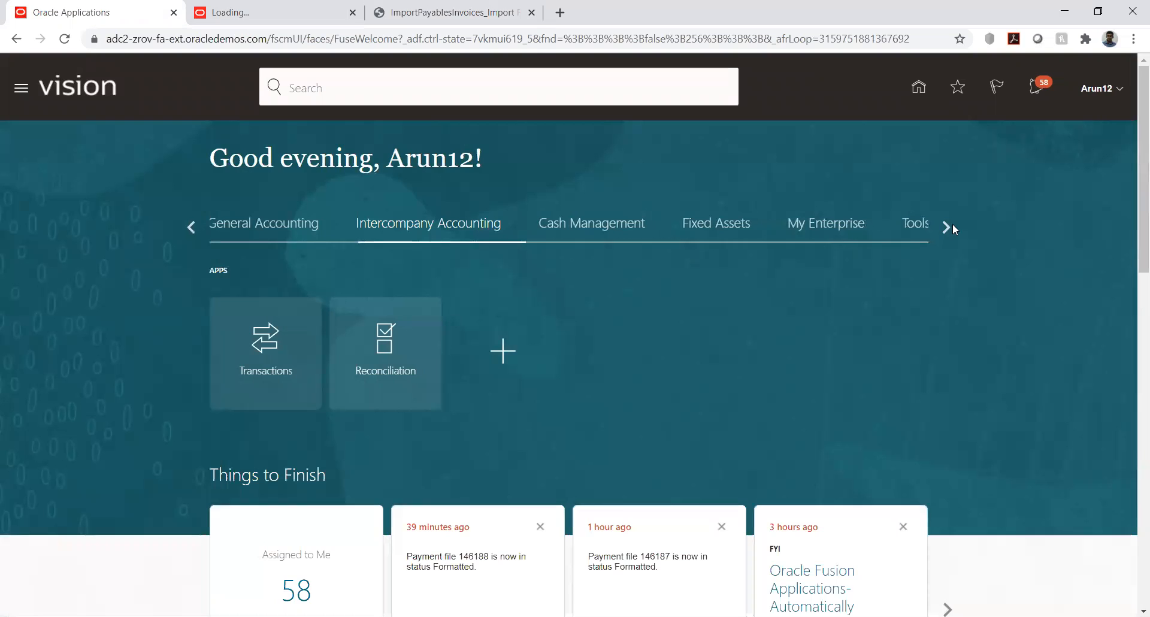
left_click(945, 225)
left_click(192, 227)
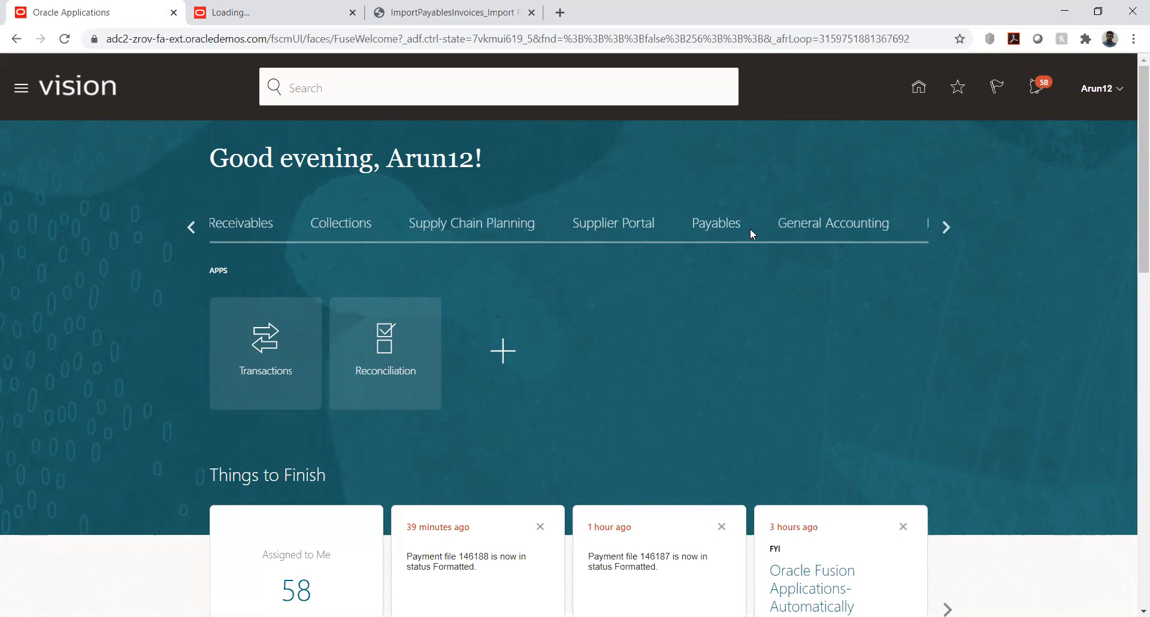
left_click(711, 225)
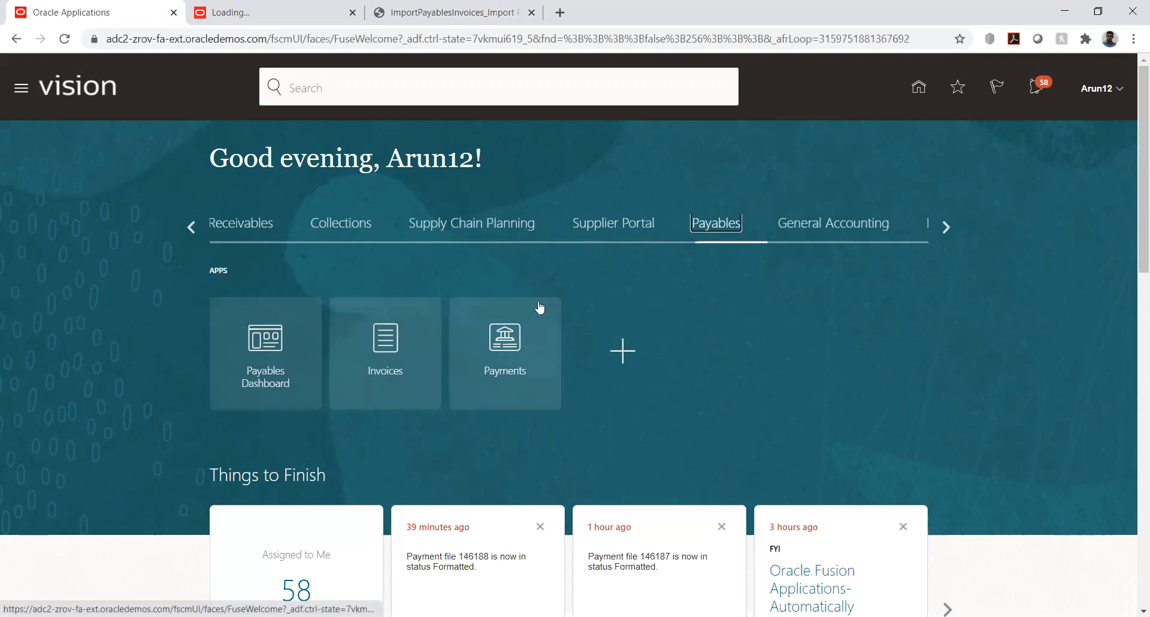
left_click(386, 341)
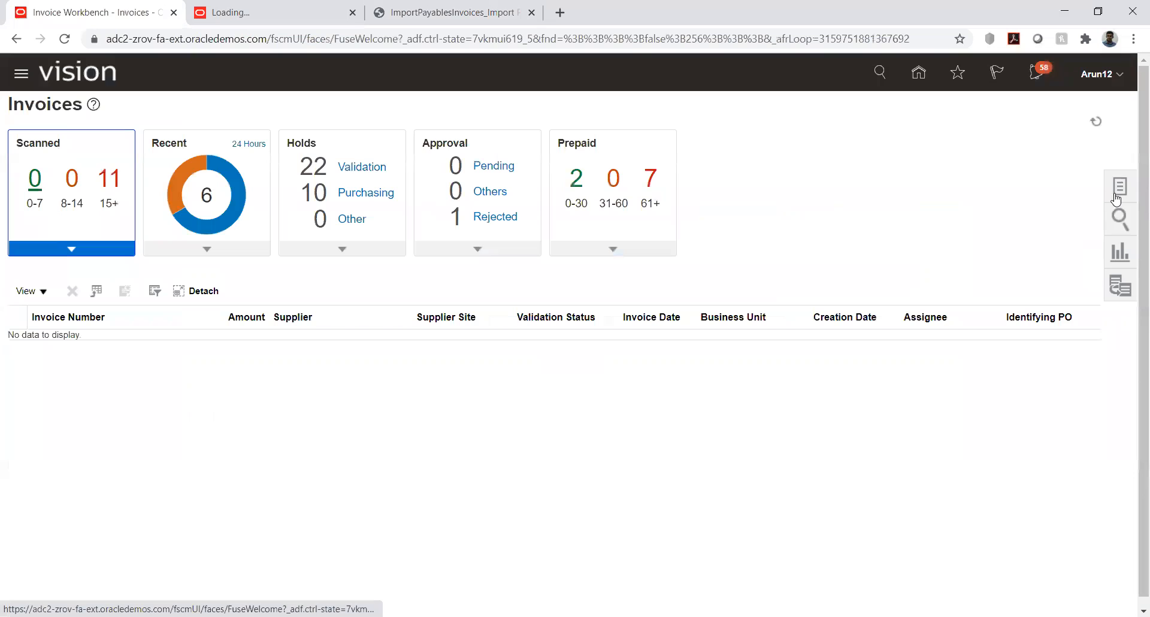
Open Manage Invoices and search for the imported invoice using the copied invoice number.
left_click(1115, 198)
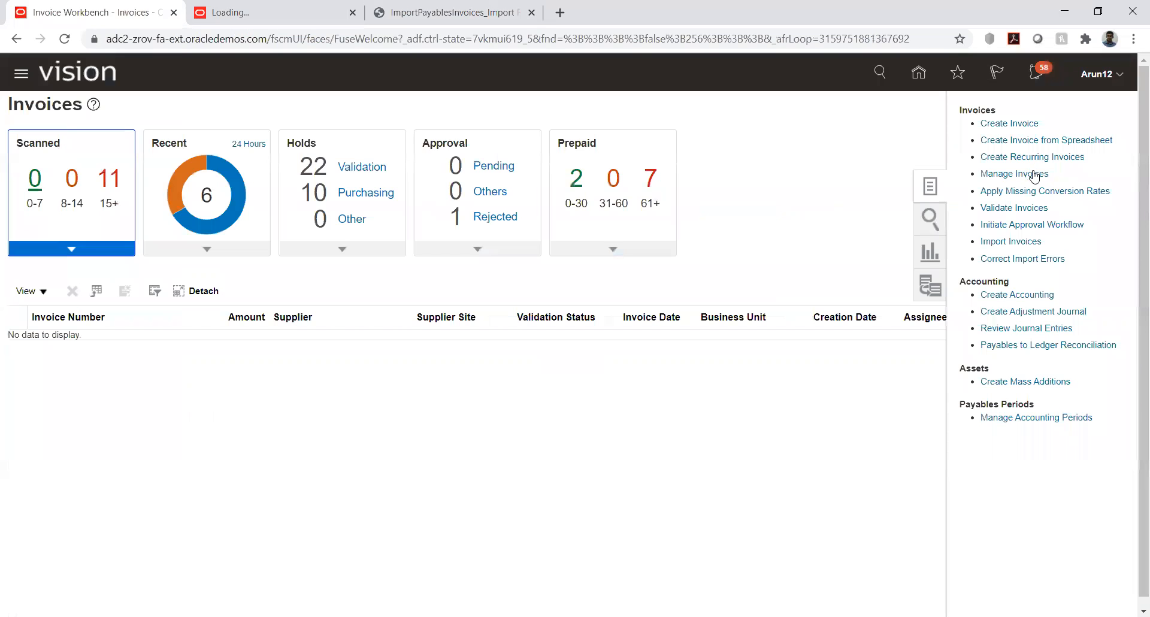
left_click(1034, 176)
left_click(340, 268)
key("ctrl+v")
left_click(1023, 375)
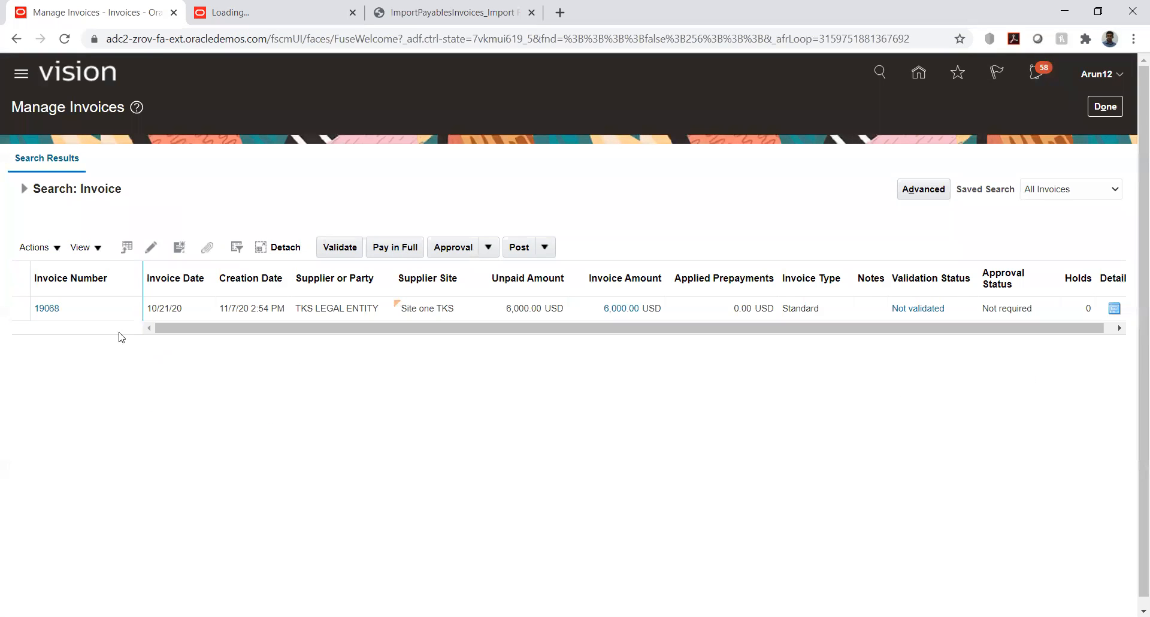
Validate the imported TKS LEGAL ENTITY invoice and post it to the ledger.
left_click(48, 308)
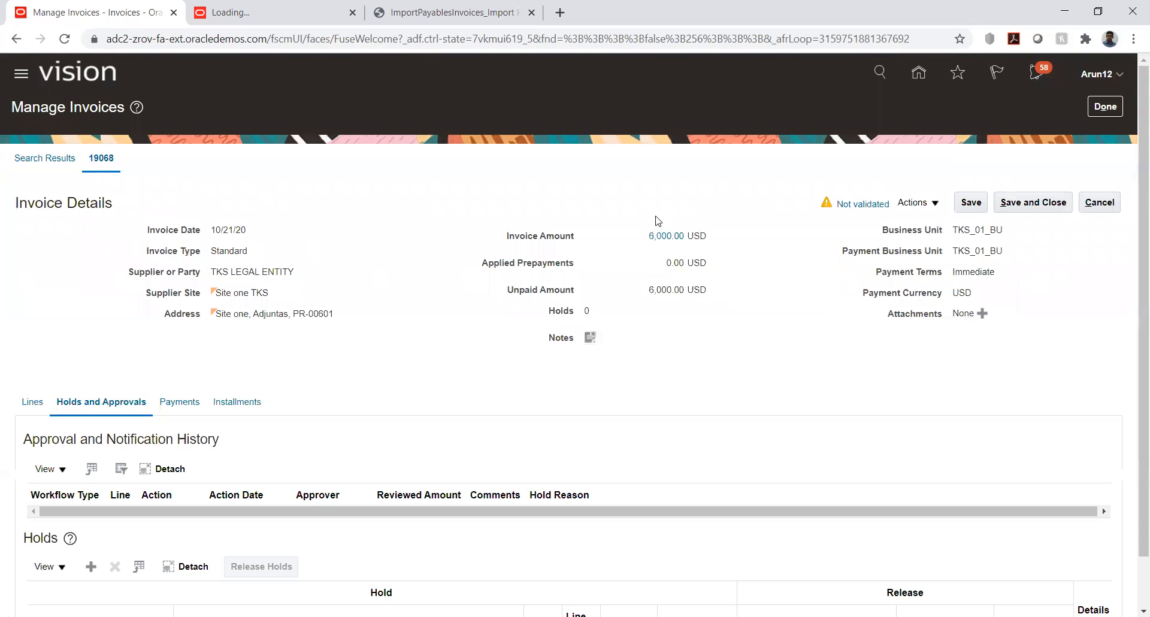
left_click(930, 203)
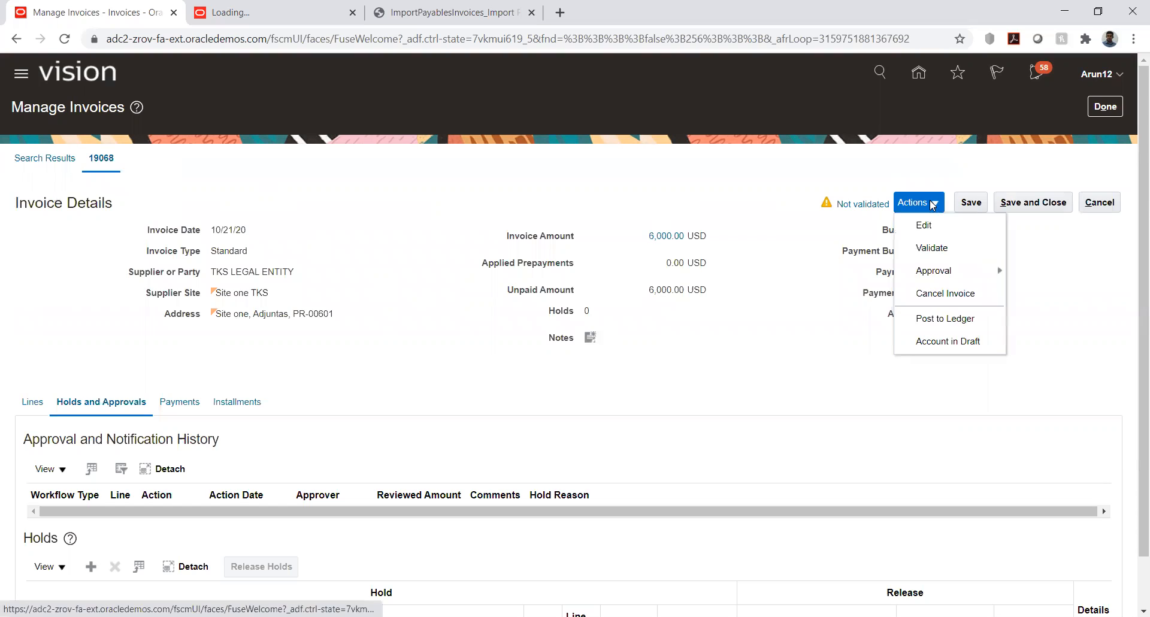
left_click(925, 249)
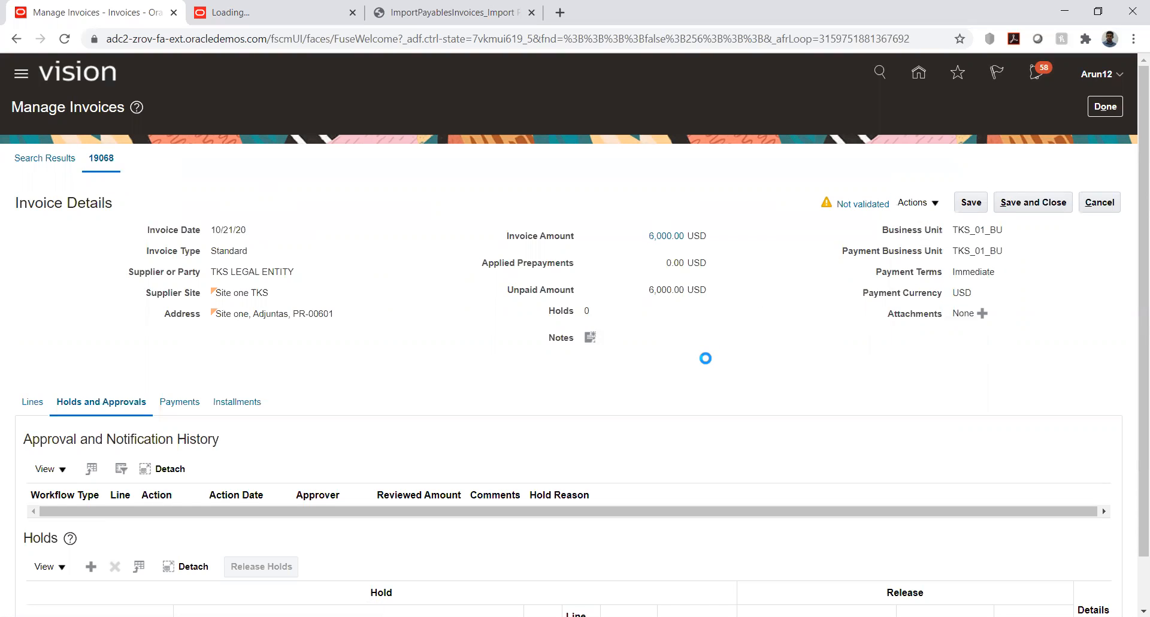
left_click(925, 205)
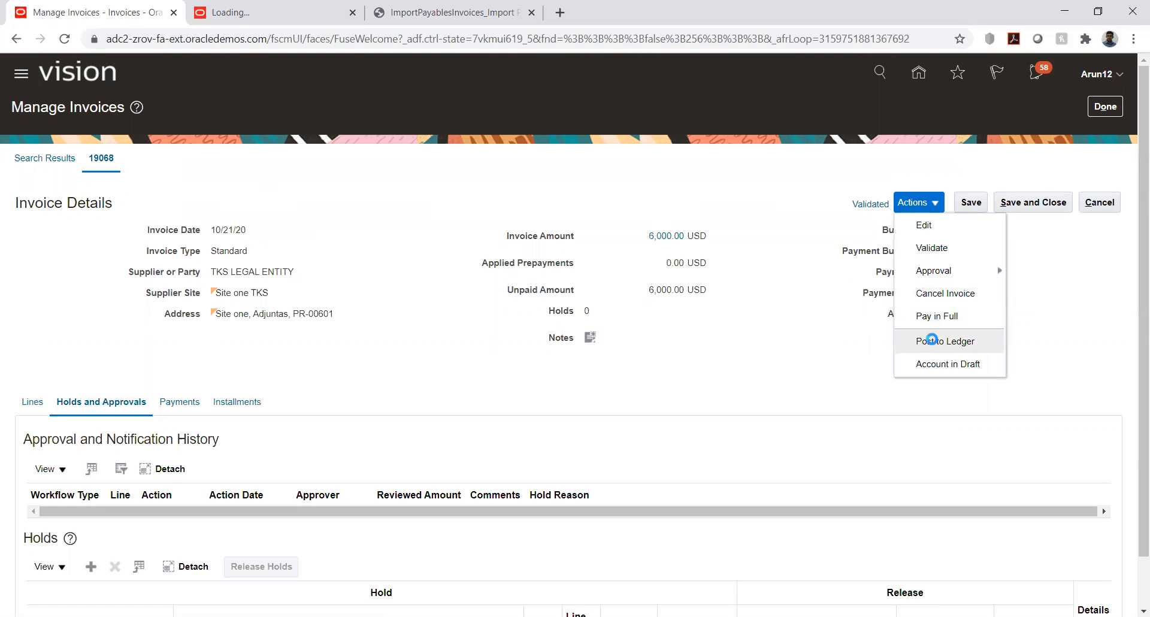
left_click(929, 341)
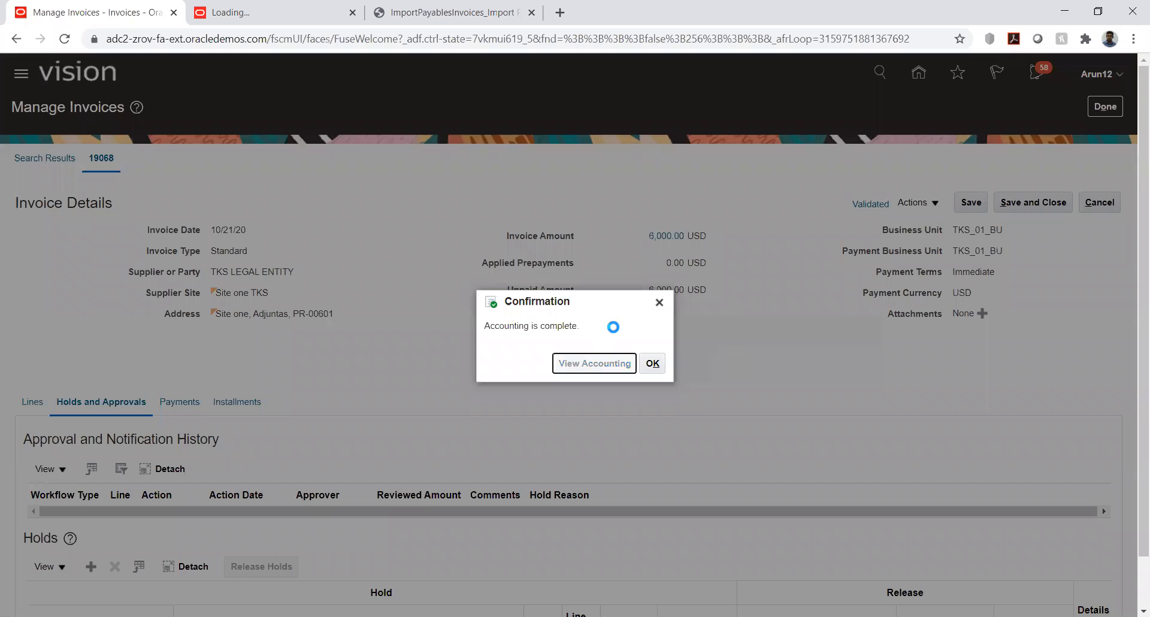
View the invoice's accounting and examine the account segments of the item expense and liability lines.
key("Return")
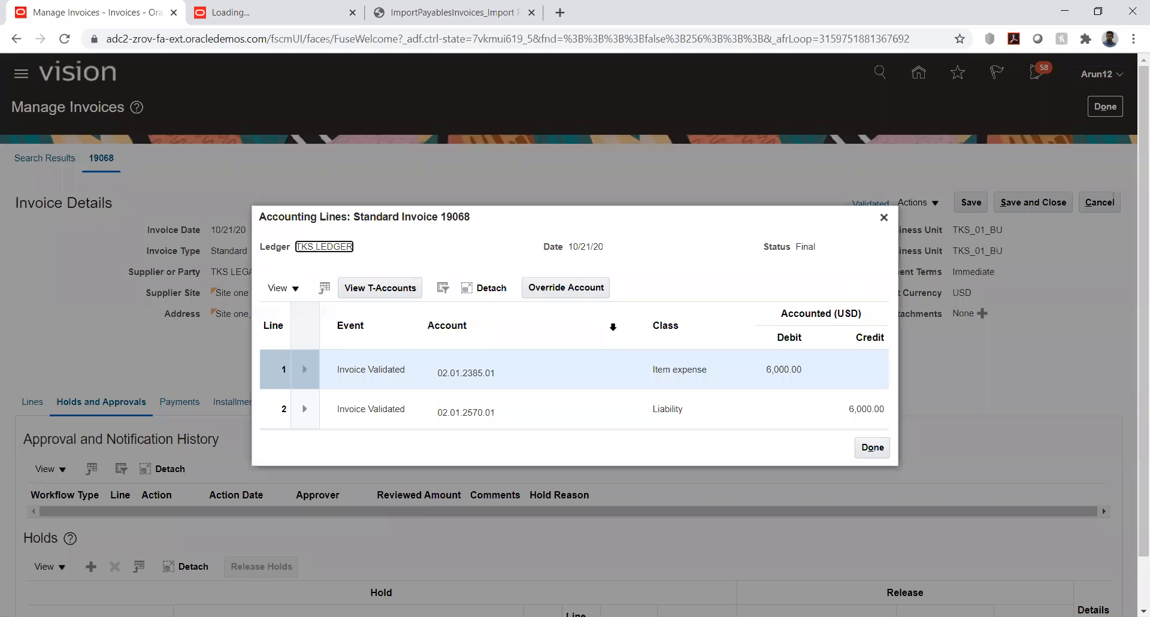
left_click(468, 371)
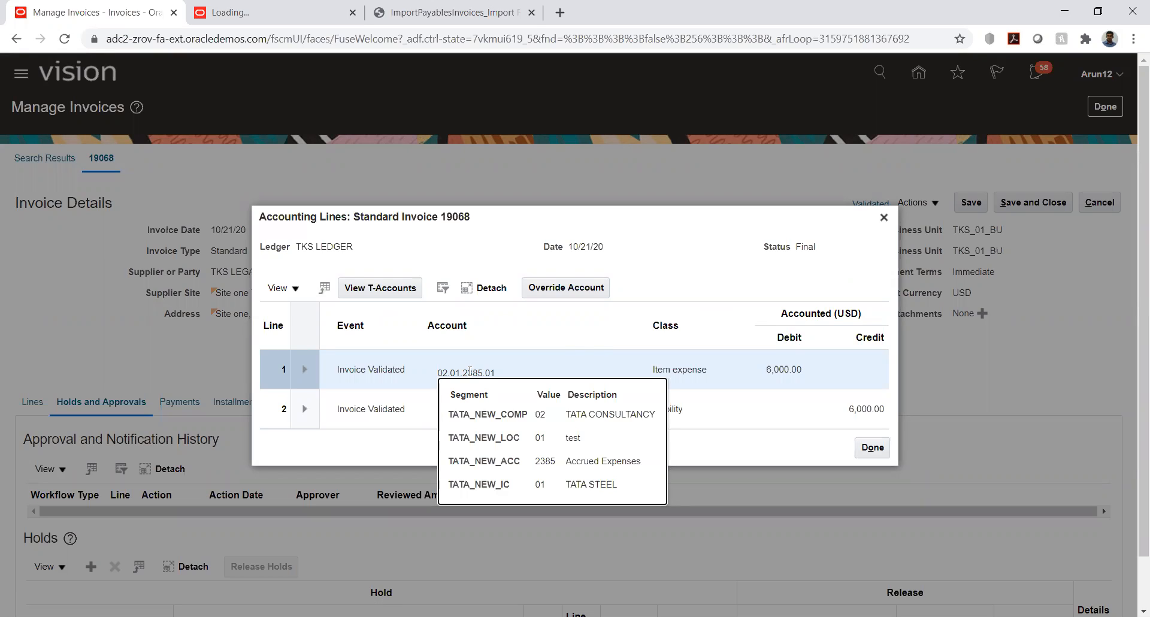
left_click(392, 442)
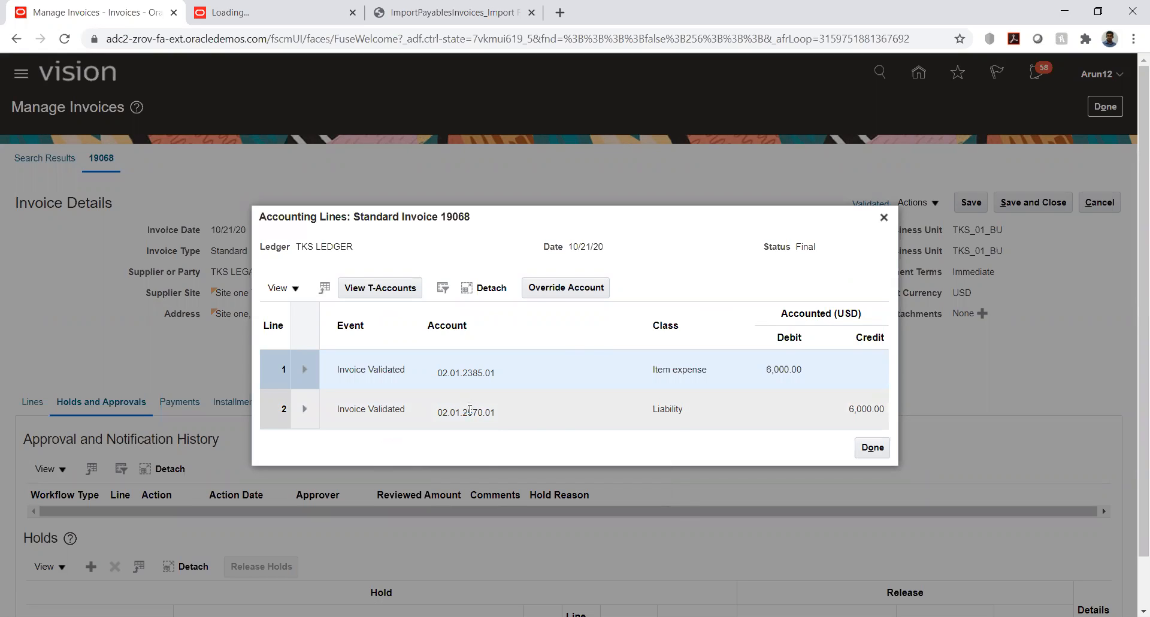
mouse_move(470, 409)
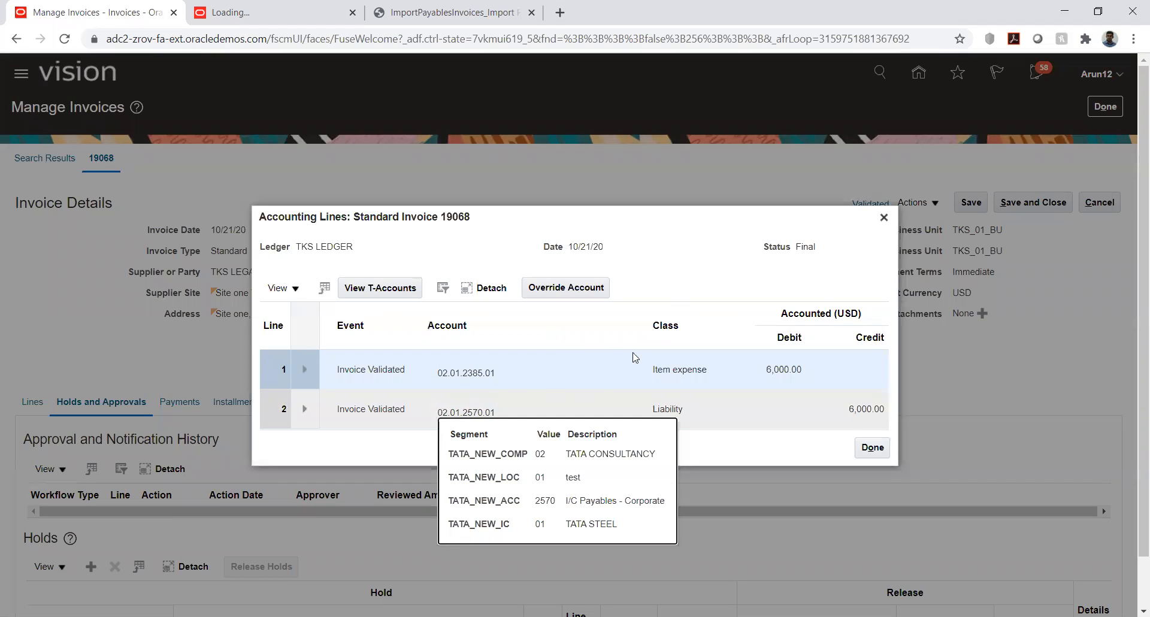
left_click(685, 268)
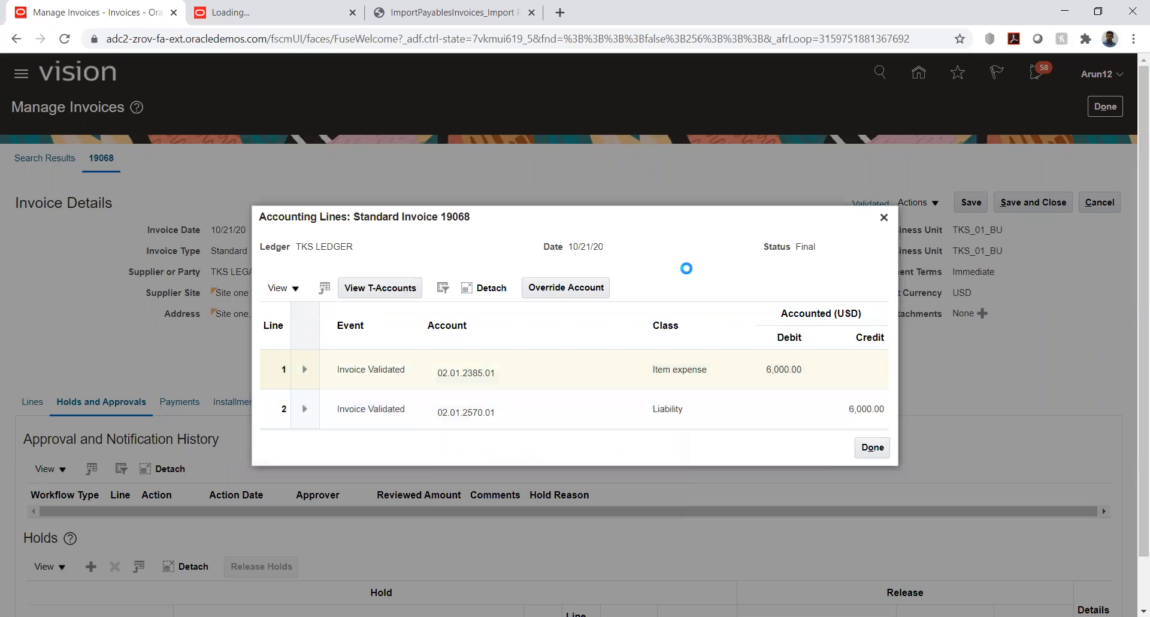
left_click(871, 446)
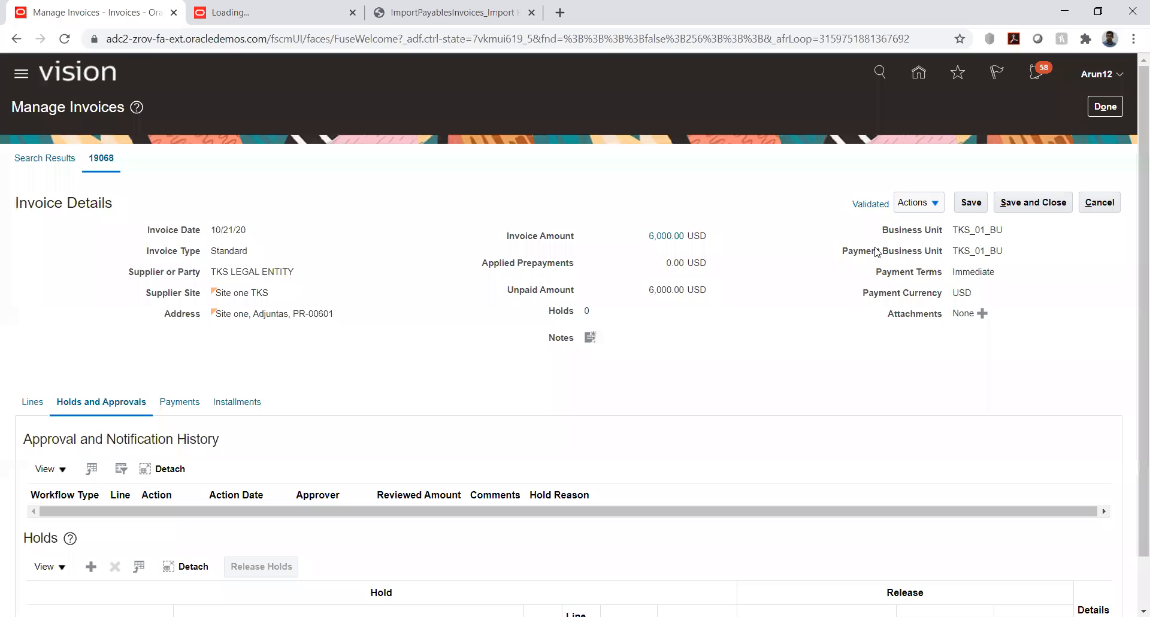
left_click(934, 203)
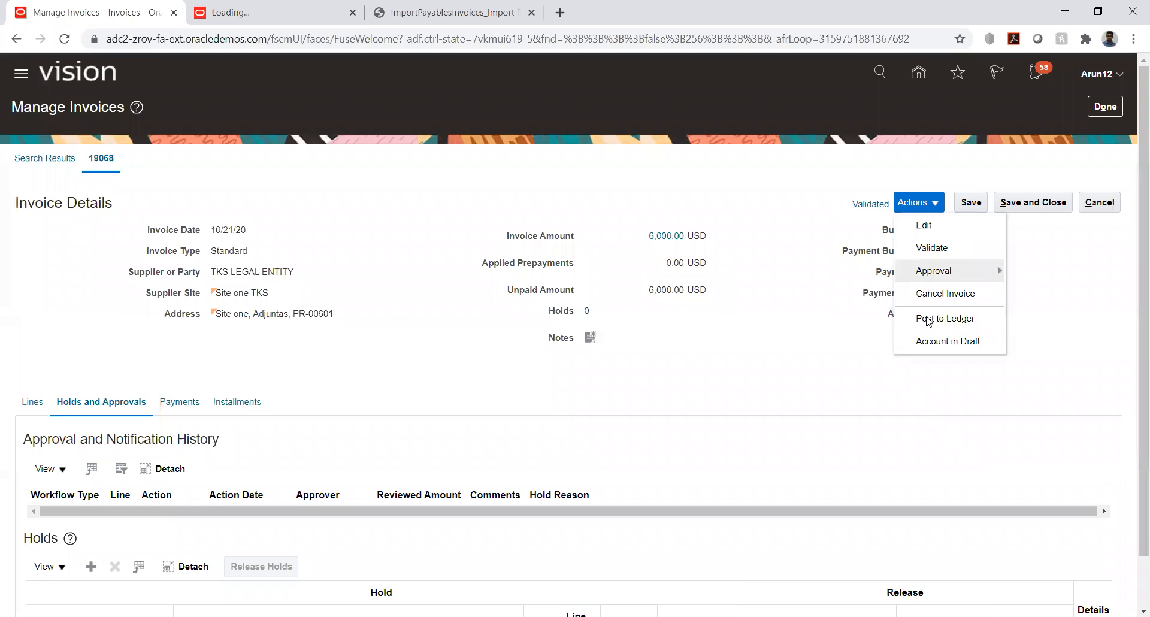
left_click(854, 328)
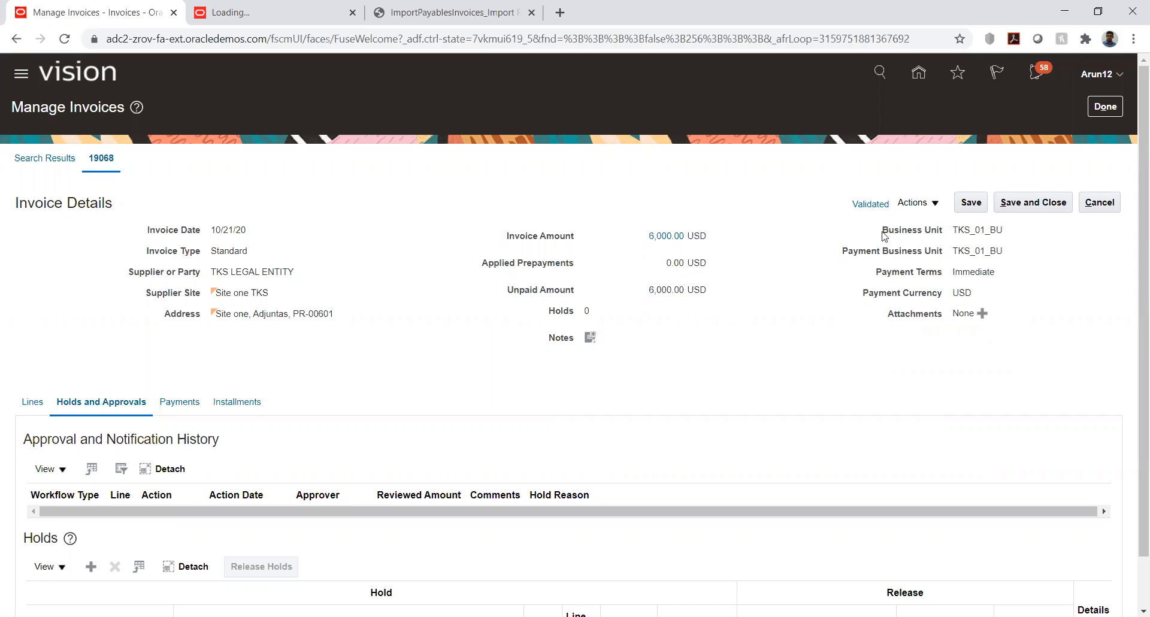
left_click(936, 204)
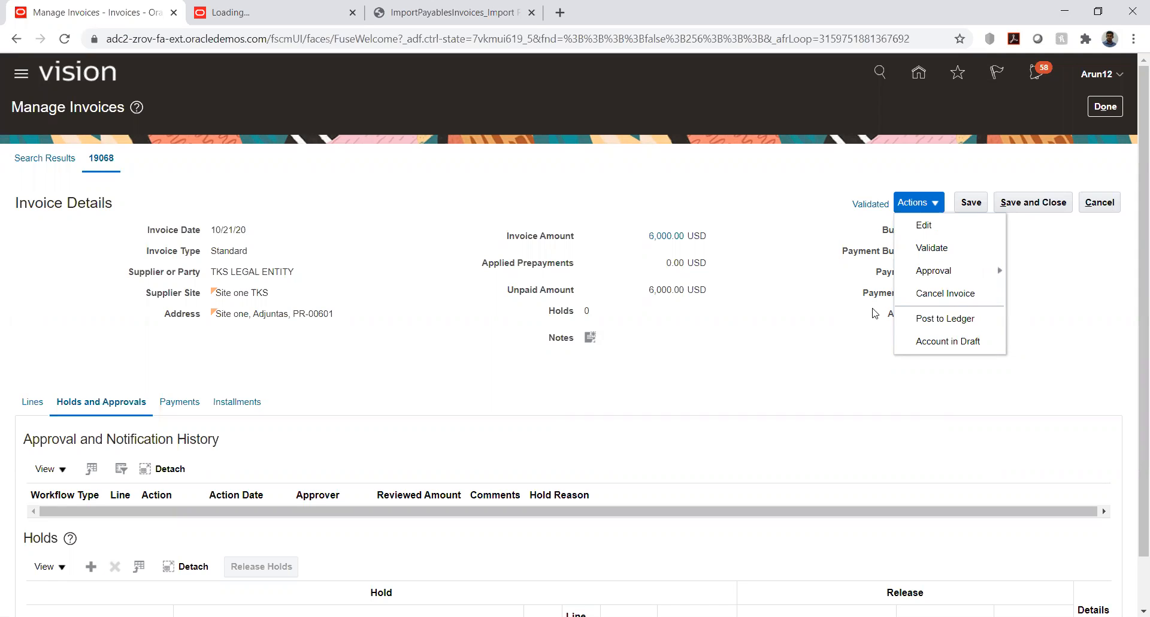
left_click(863, 326)
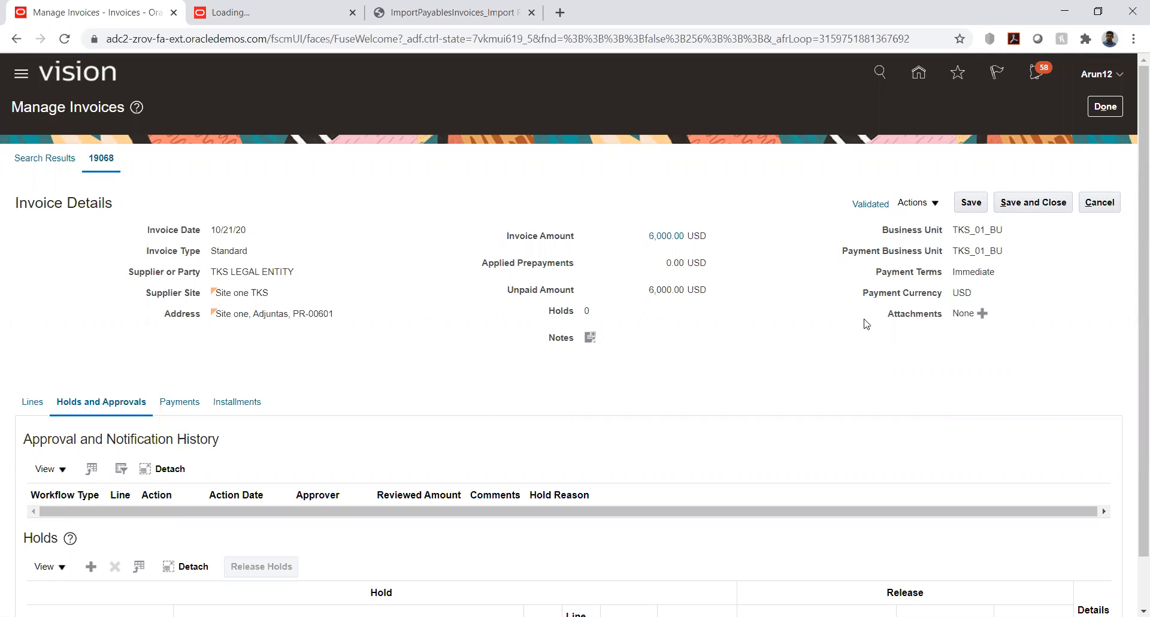
Save and close the invoice, and pay it in full from the TKS bank account with a payment process profile.
left_click(1025, 204)
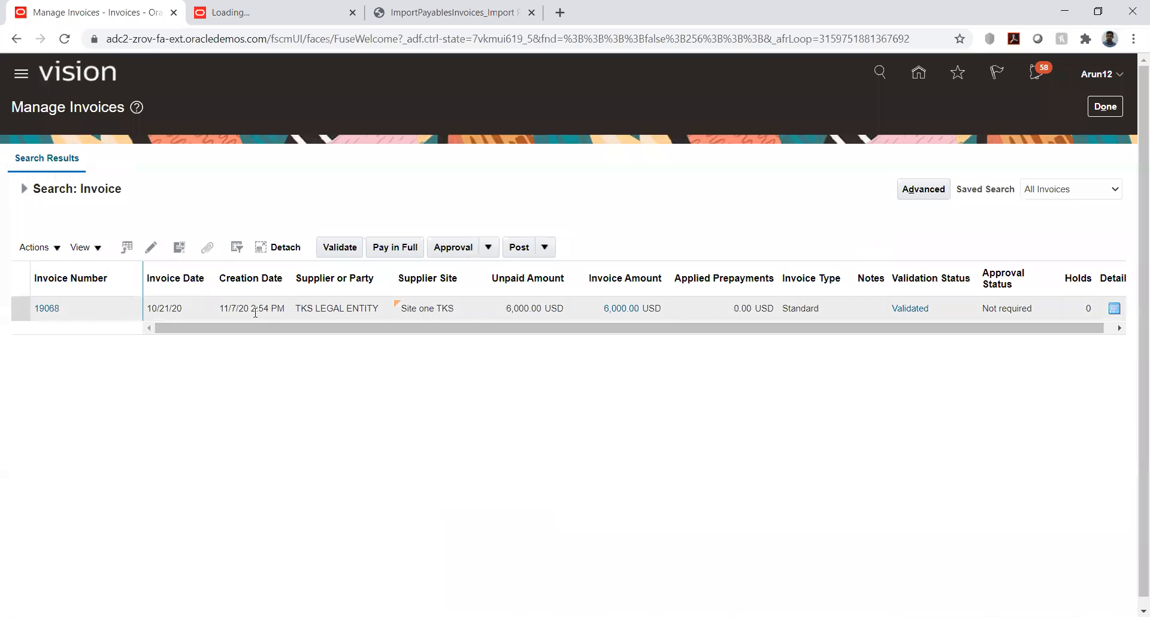
left_click(275, 308)
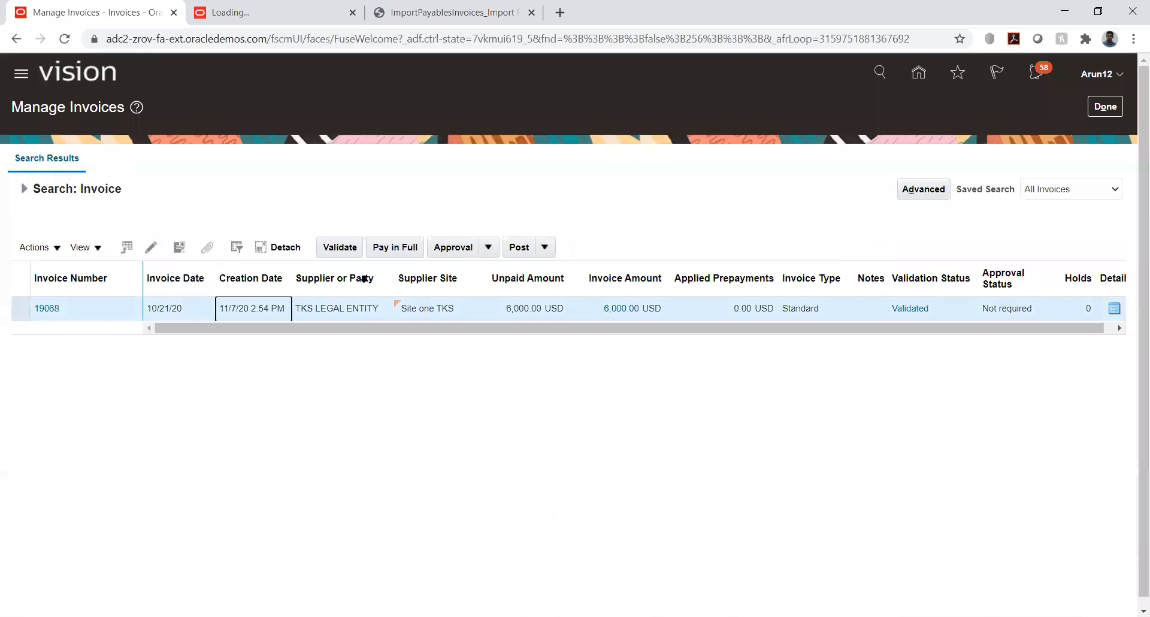
left_click(394, 248)
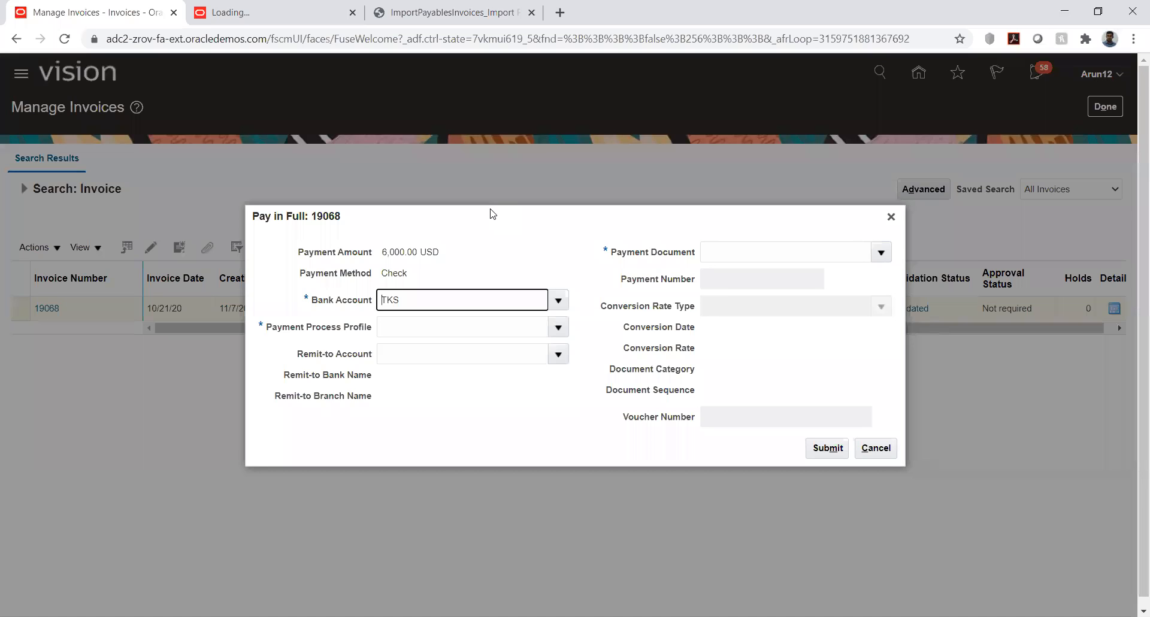
left_click(563, 328)
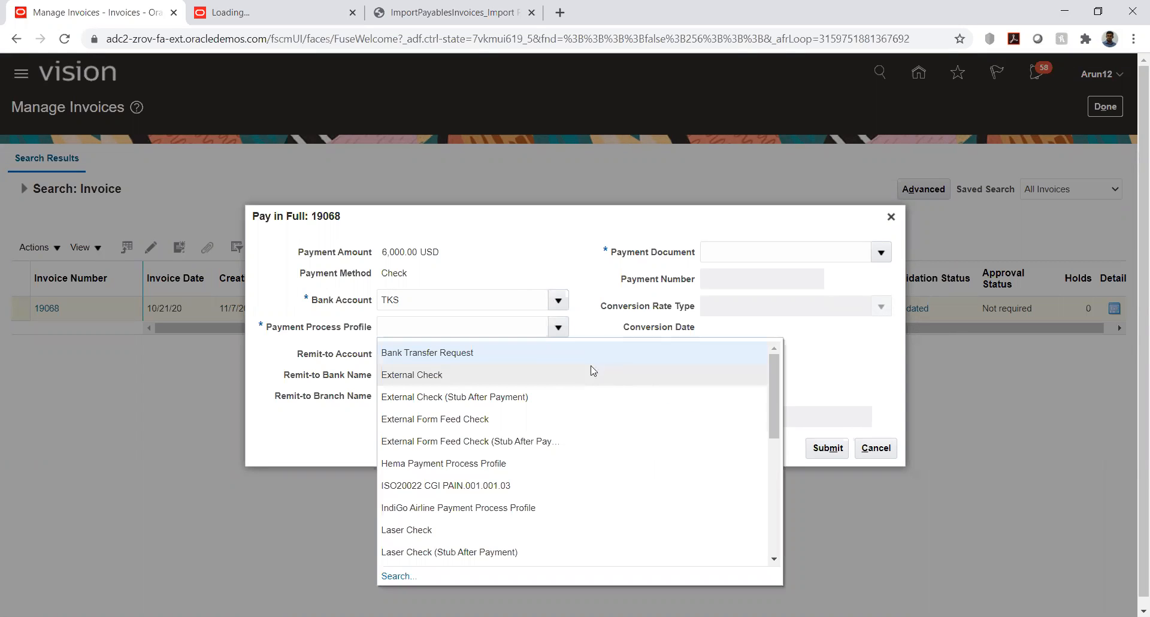
scroll(486, 412, "down", 3)
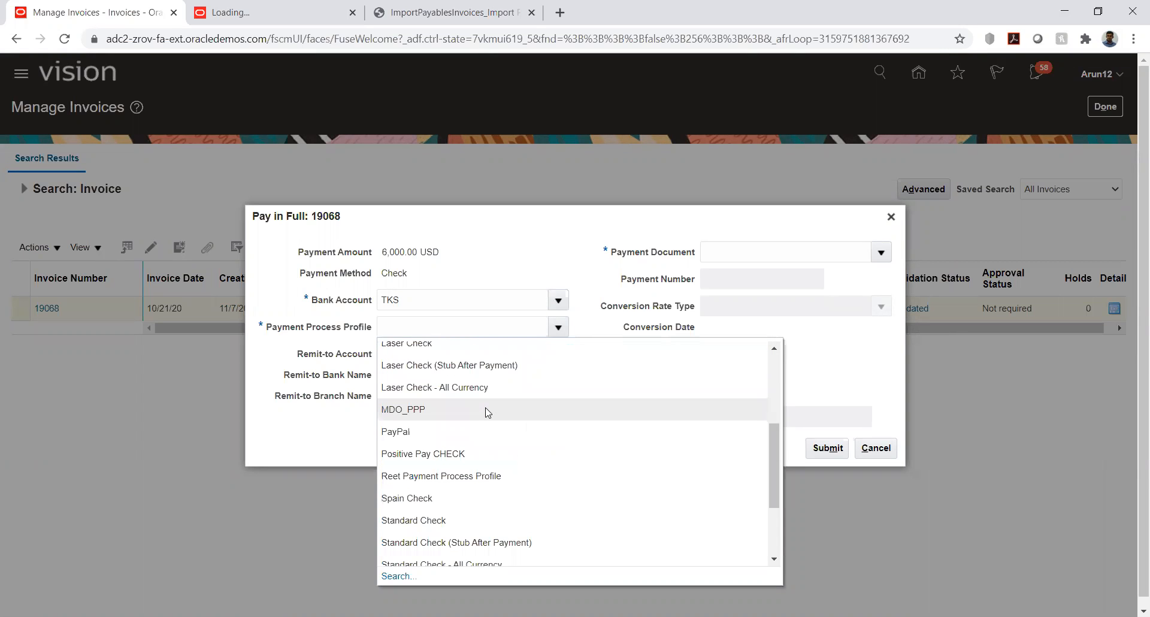
scroll(486, 412, "down", 2)
left_click(402, 535)
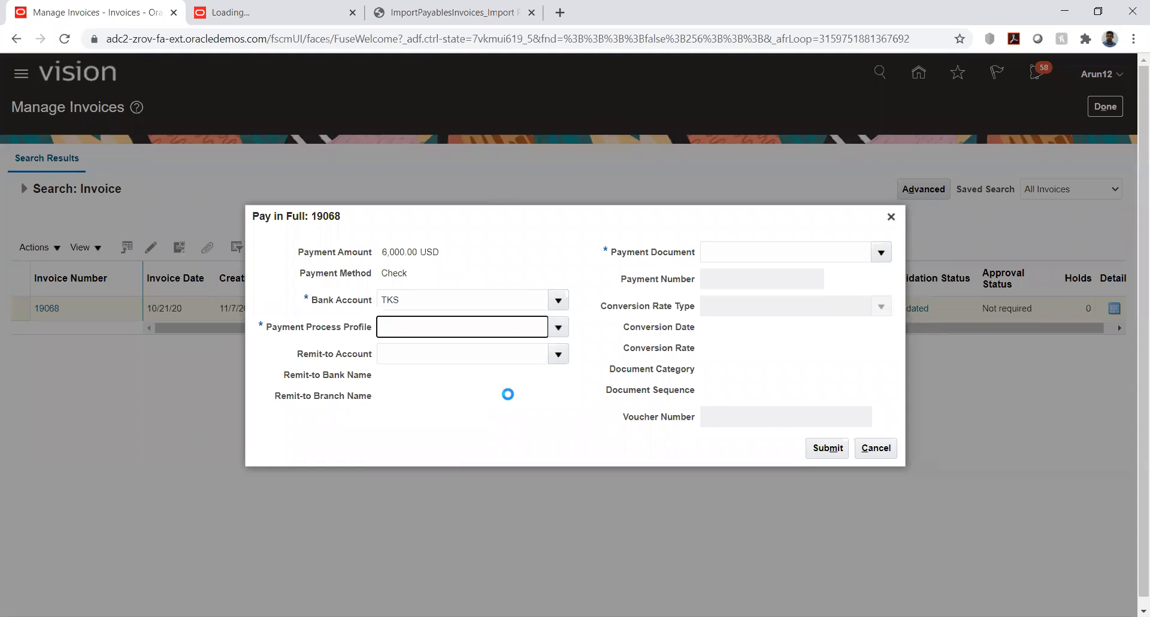
left_click(827, 449)
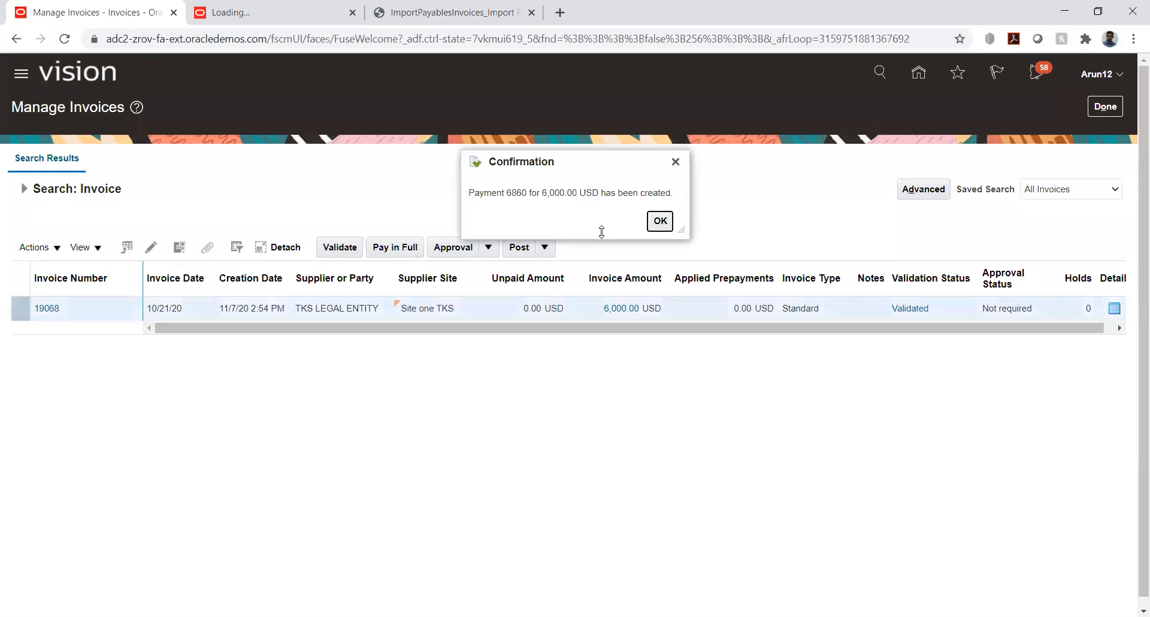
Copy the new payment's number from the confirmation and dismiss it.
double_click(513, 195)
key("ctrl+c")
left_click(660, 221)
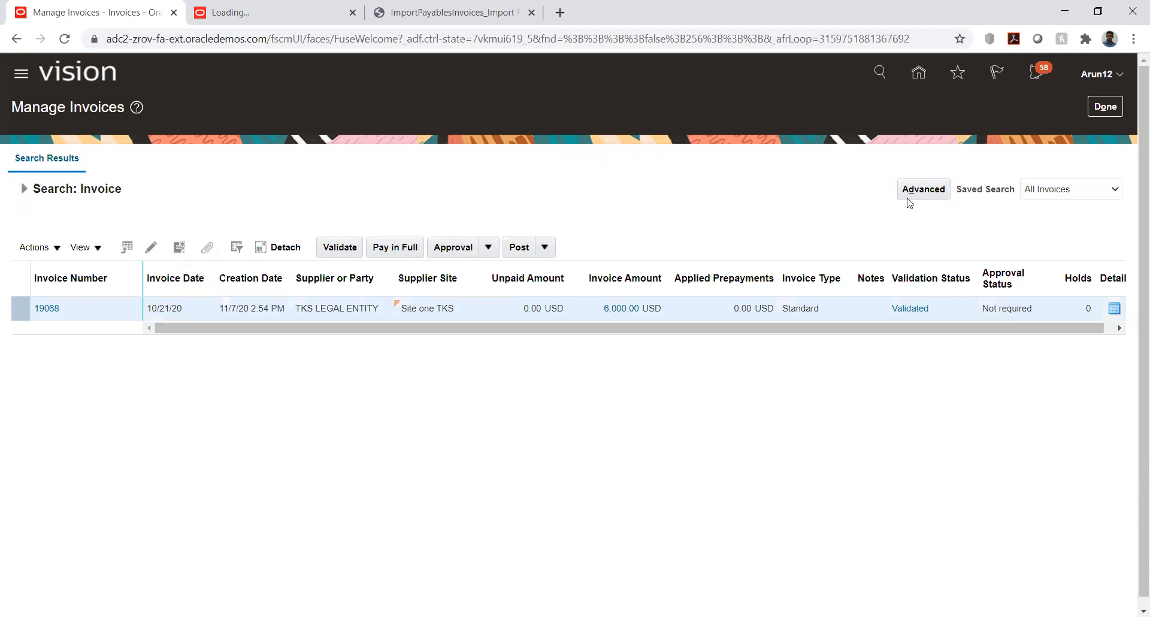
Leave Manage Invoices and search for the new payment in Manage Payments using the copied payment number.
left_click(1095, 111)
left_click(918, 73)
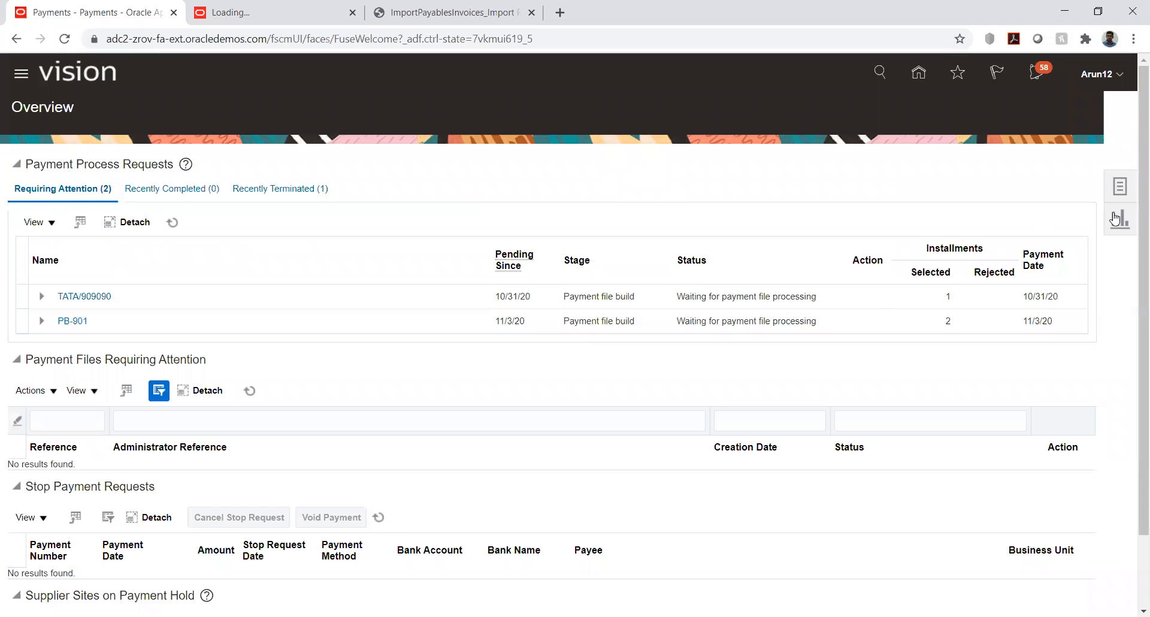
left_click(1110, 189)
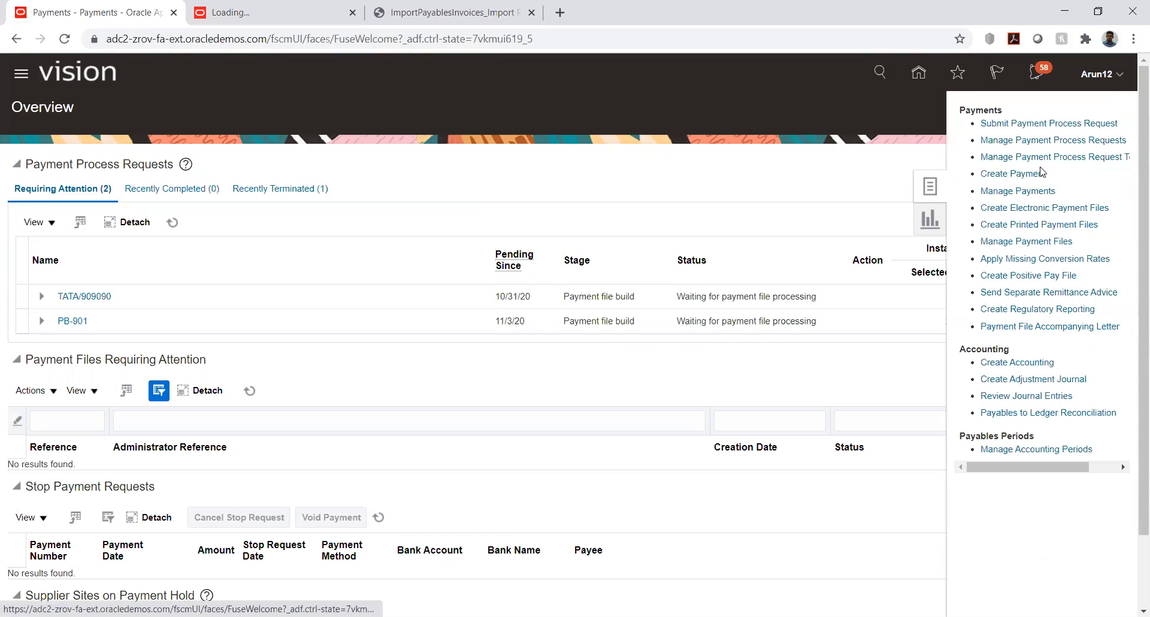
left_click(1017, 191)
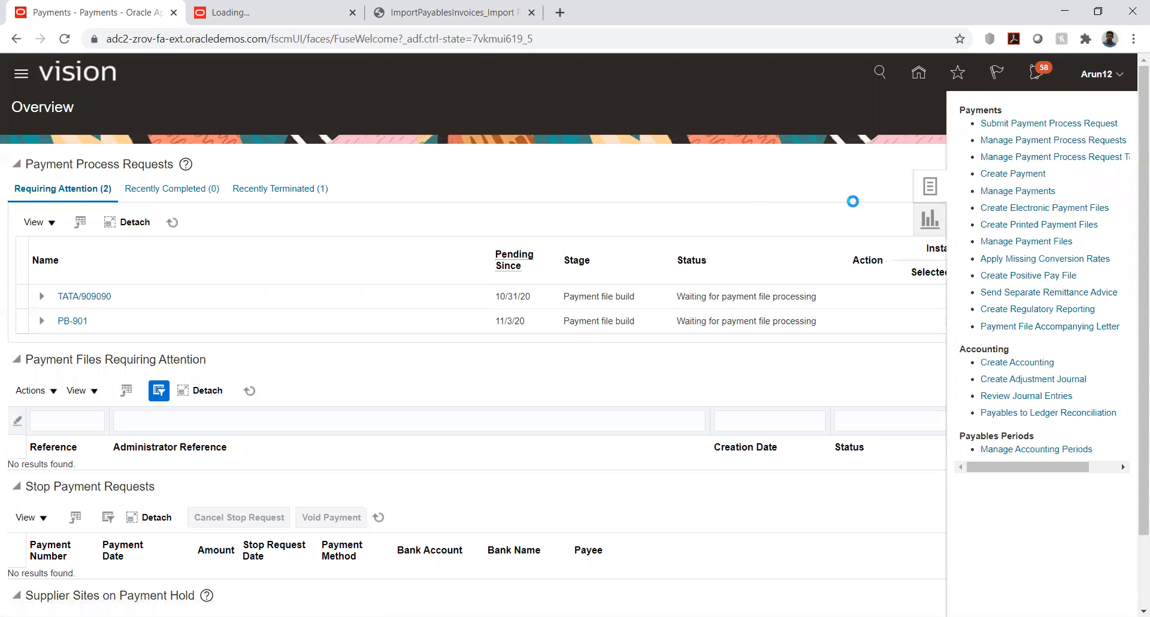
left_click(307, 259)
key("ctrl+v")
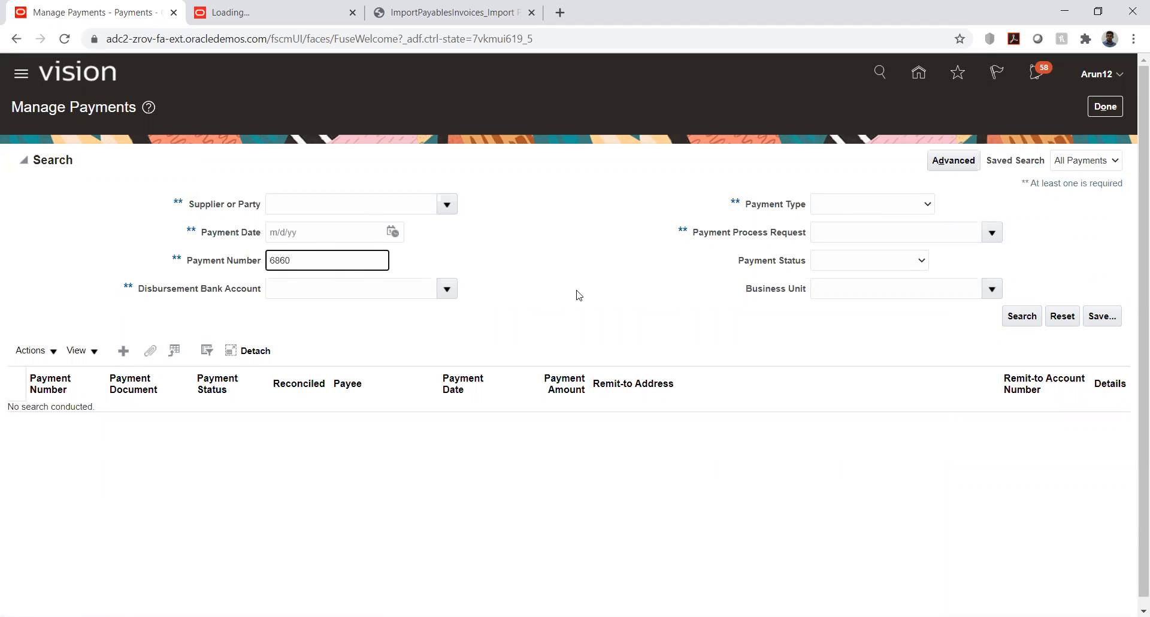
left_click(1019, 316)
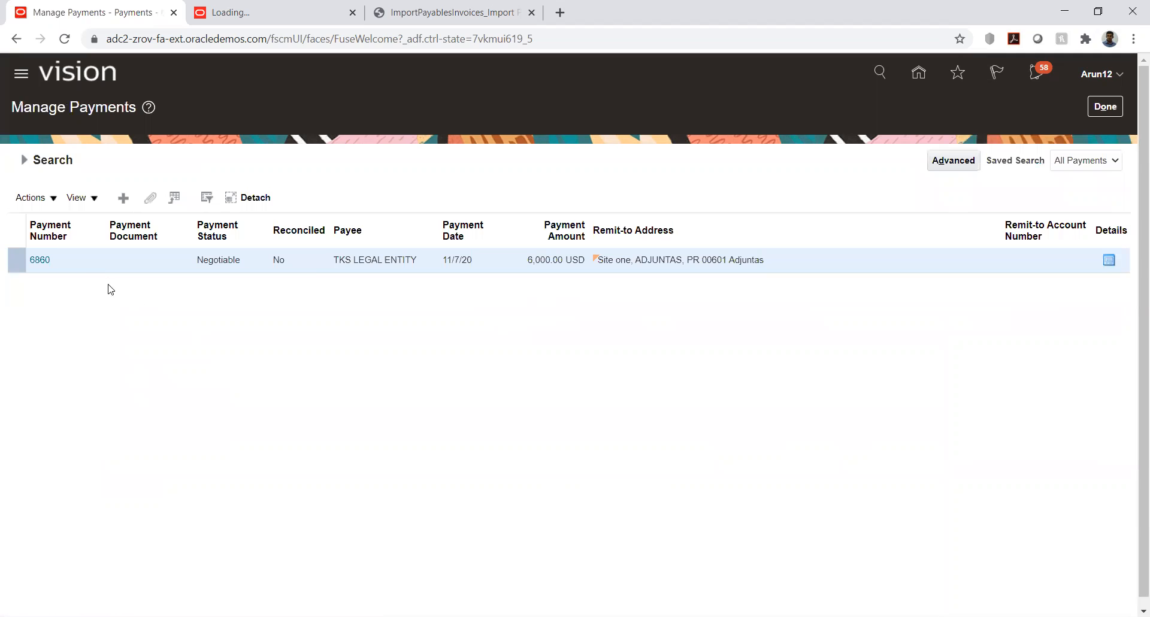
Post the payment to the ledger, then view its accounting and examine the account segments of the liability line.
left_click(51, 198)
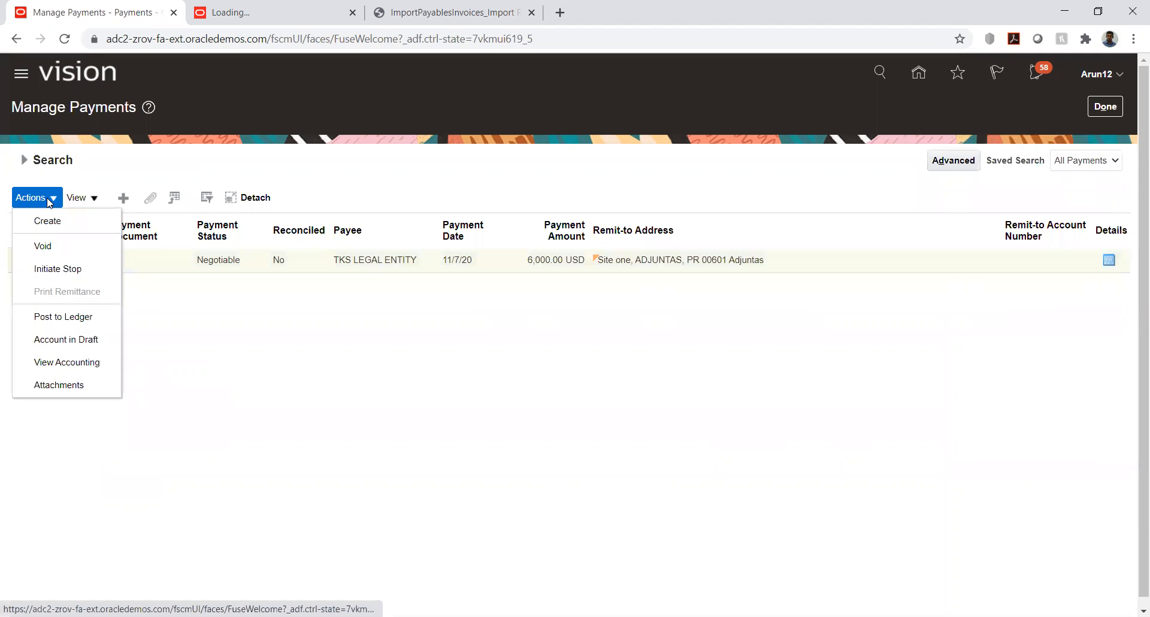
left_click(44, 318)
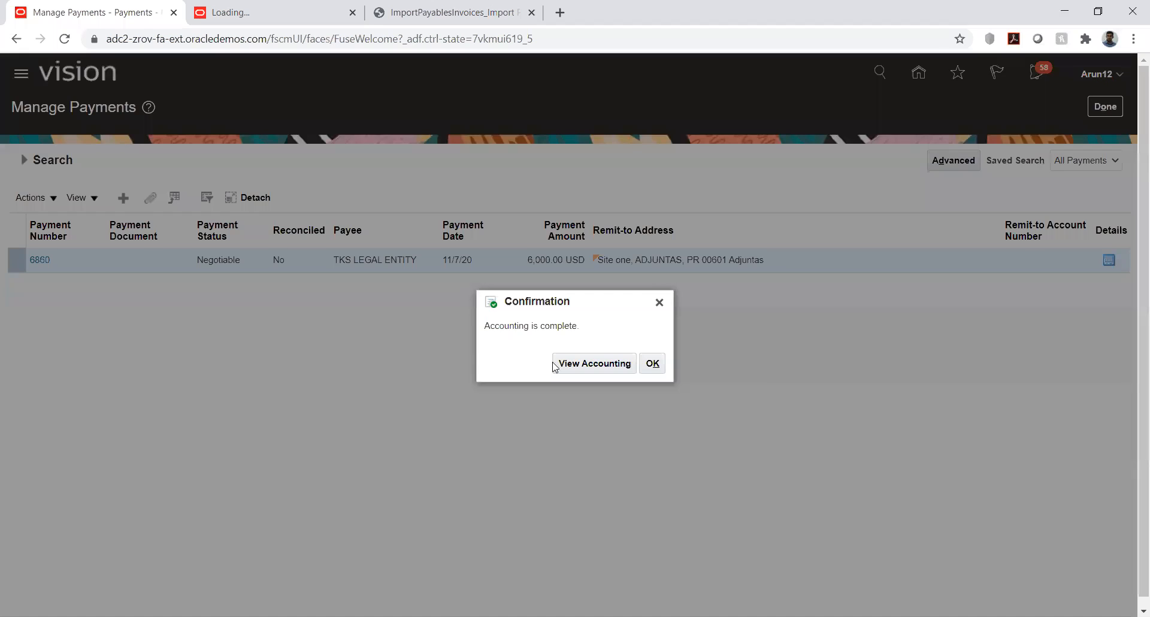
left_click(554, 364)
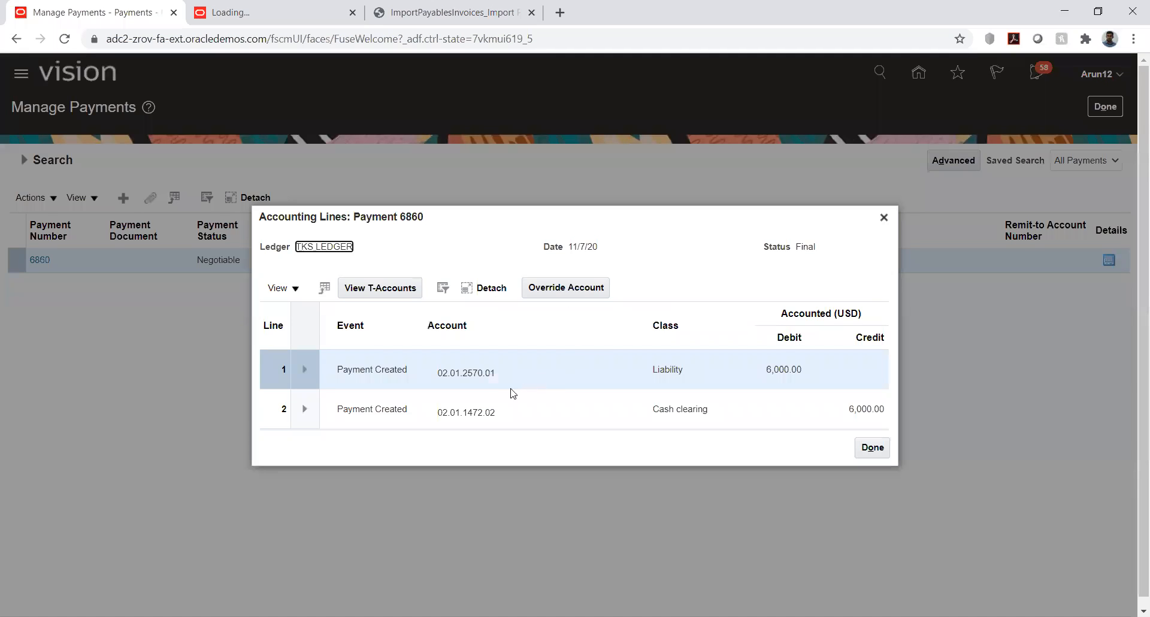
left_click(470, 373)
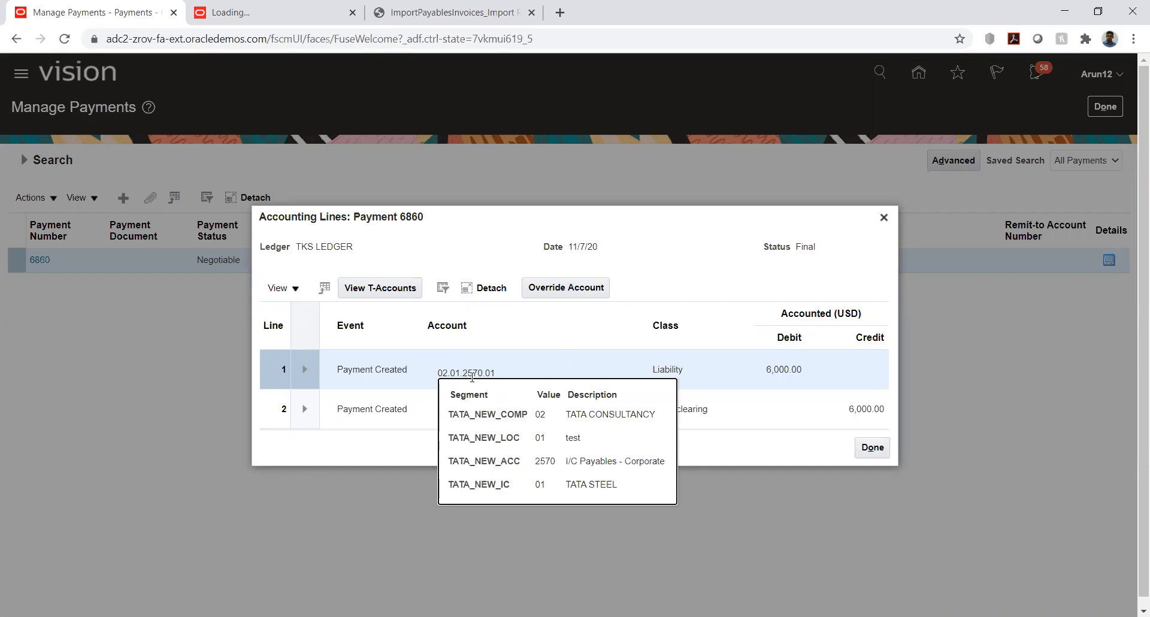
left_click(394, 452)
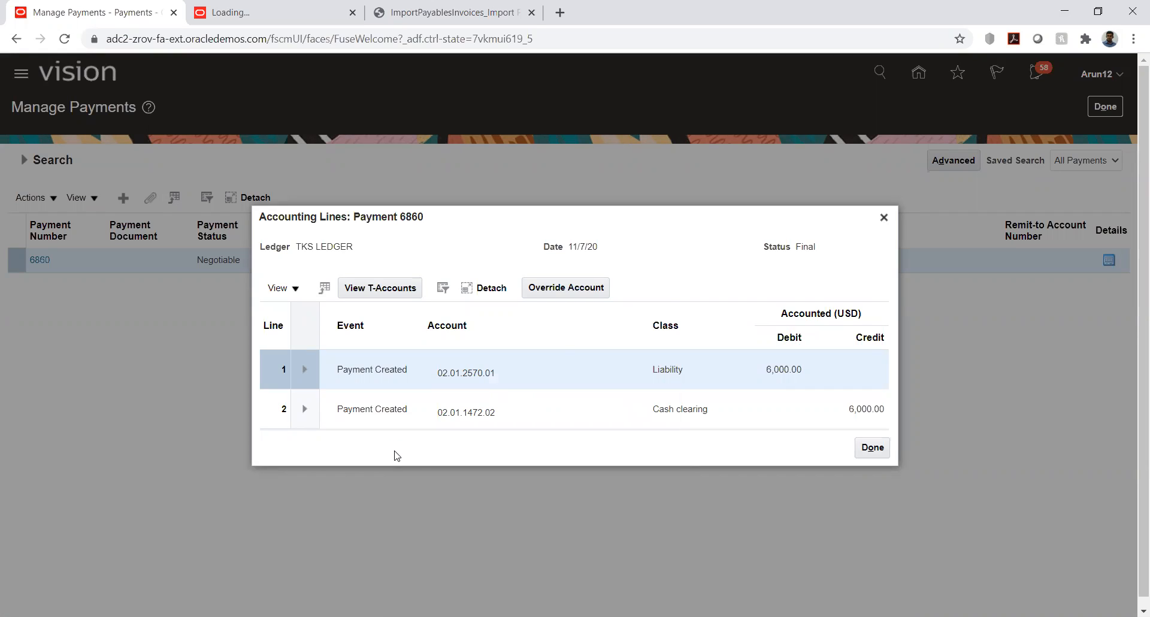
left_click(871, 447)
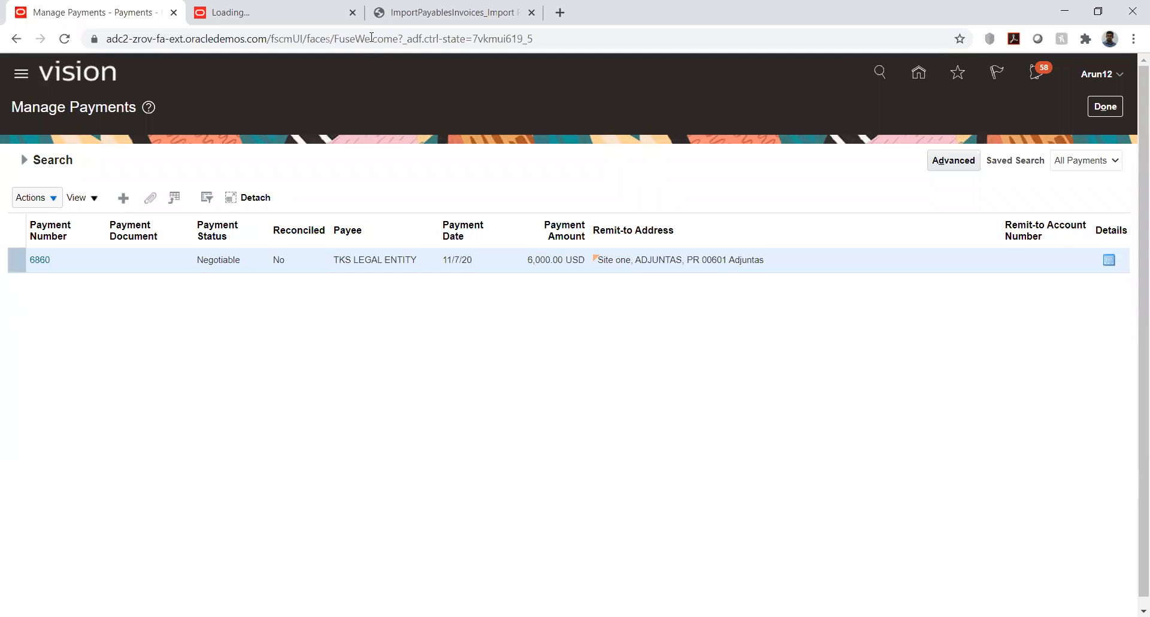
Leave Manage Payments and start creating a new transaction in Receivables Billing.
key("alt+Tab")
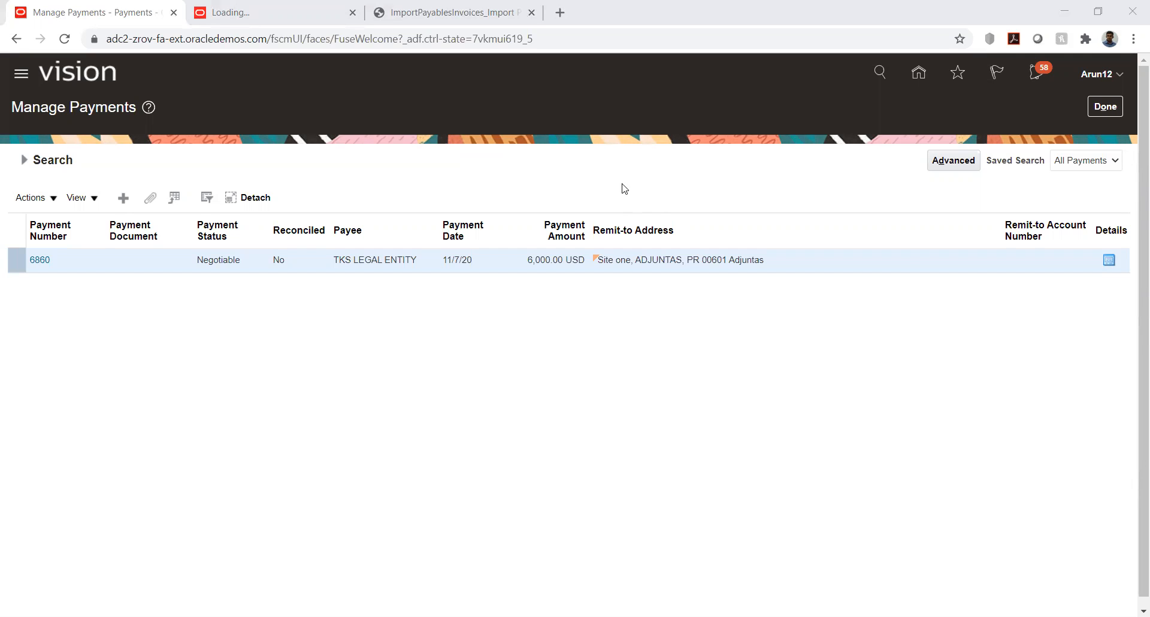
left_click(1104, 107)
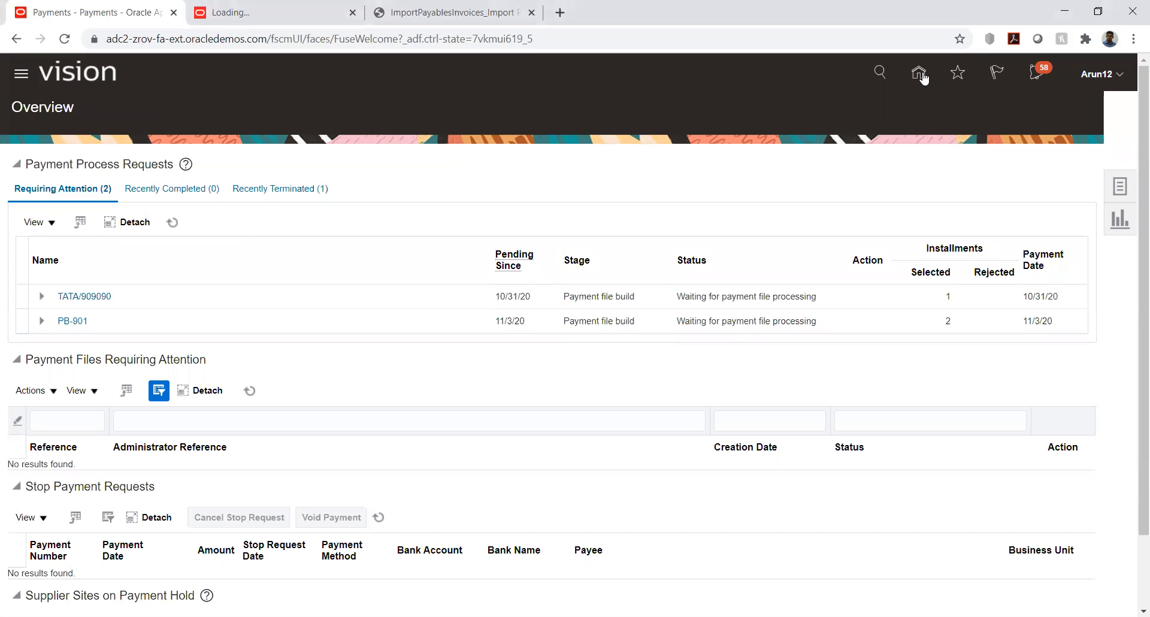
left_click(920, 74)
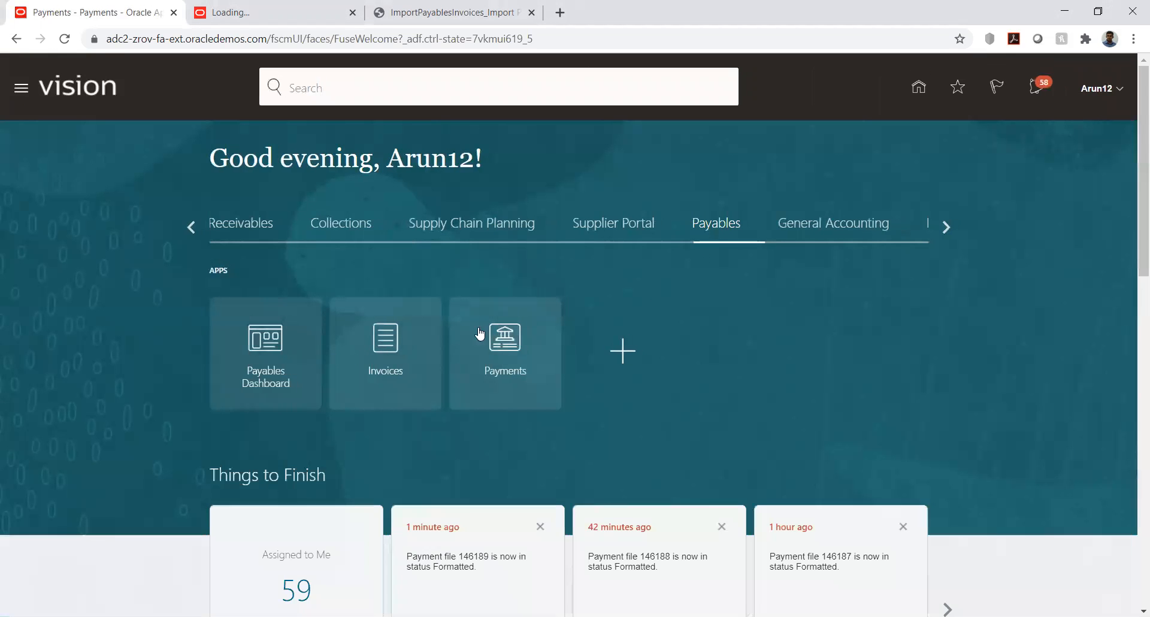
left_click(944, 224)
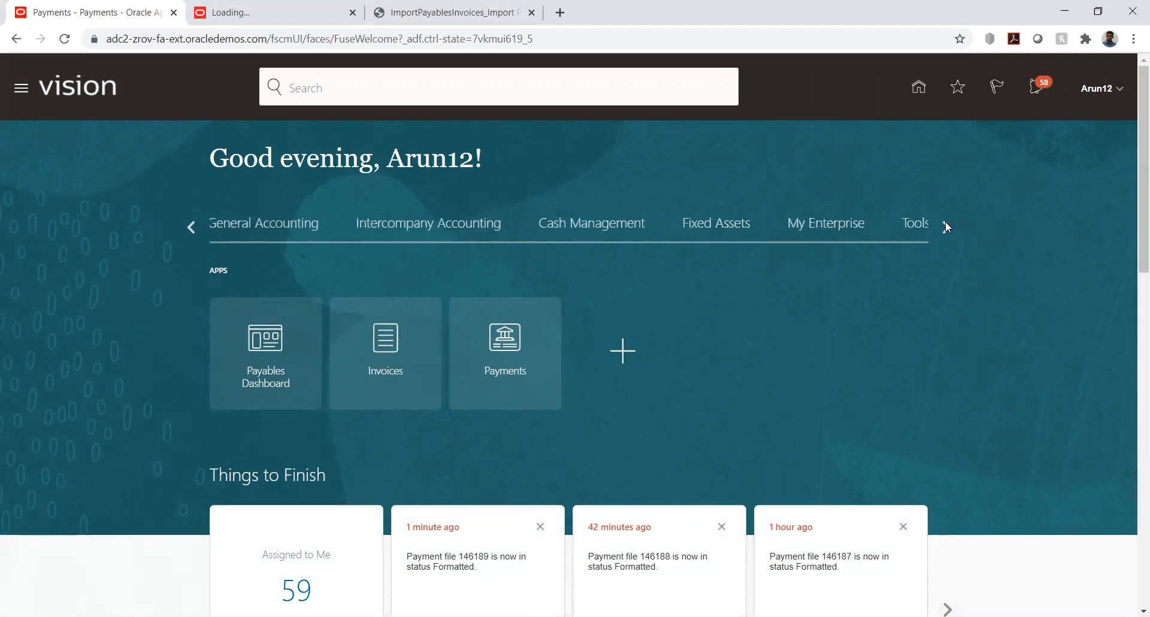
left_click(944, 223)
left_click(193, 222)
left_click(192, 222)
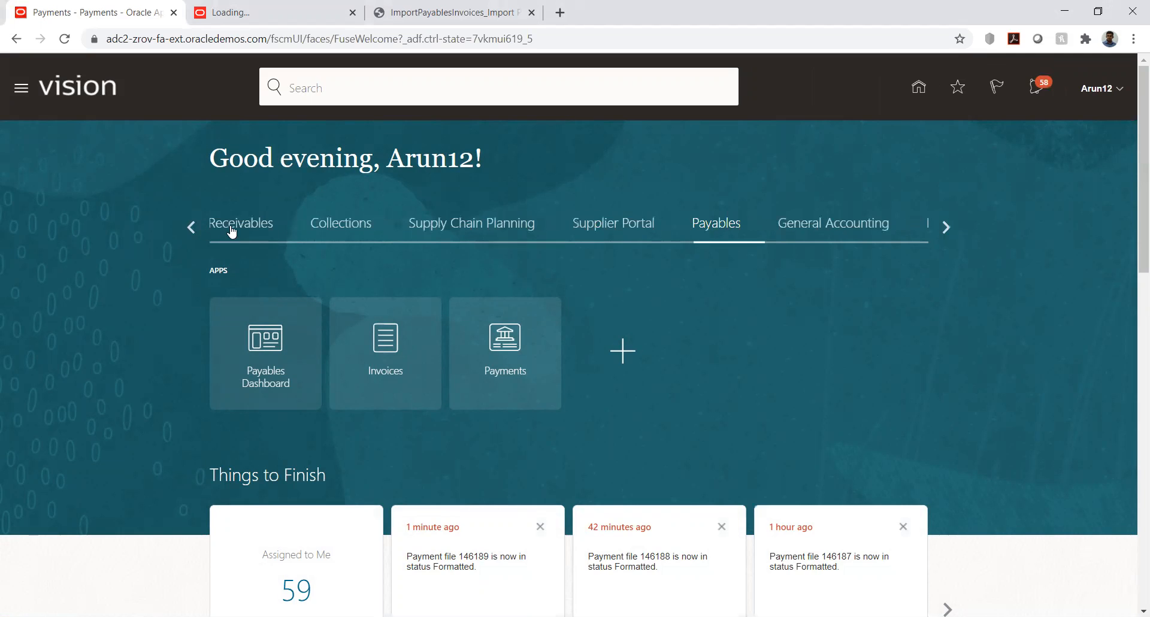
left_click(258, 225)
left_click(276, 347)
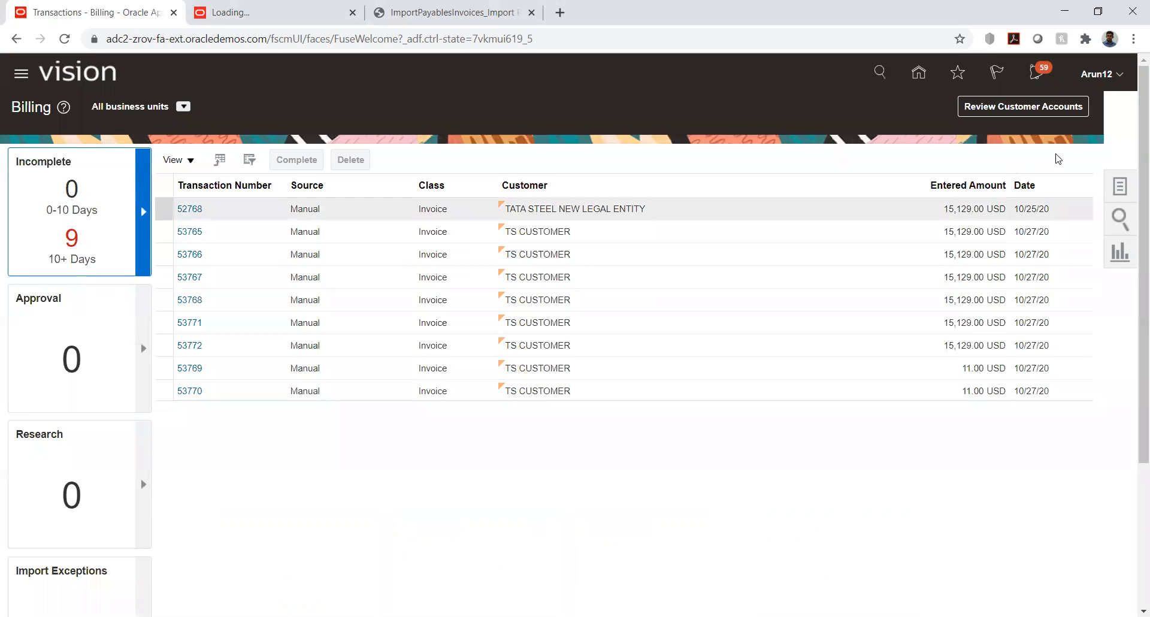
left_click(1121, 189)
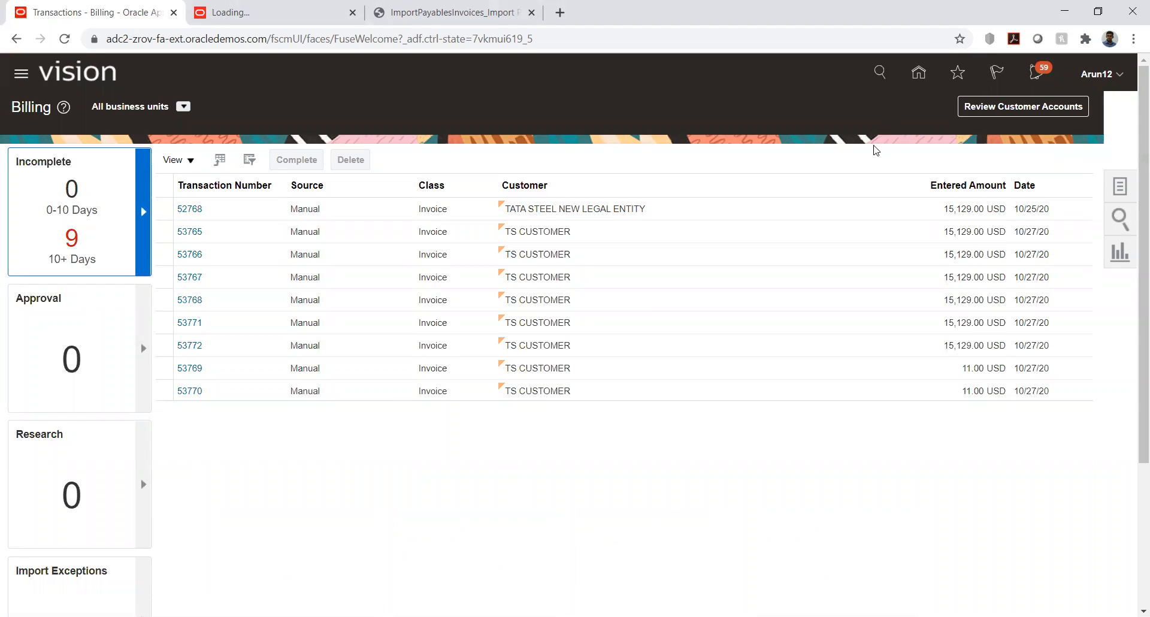
left_click(989, 124)
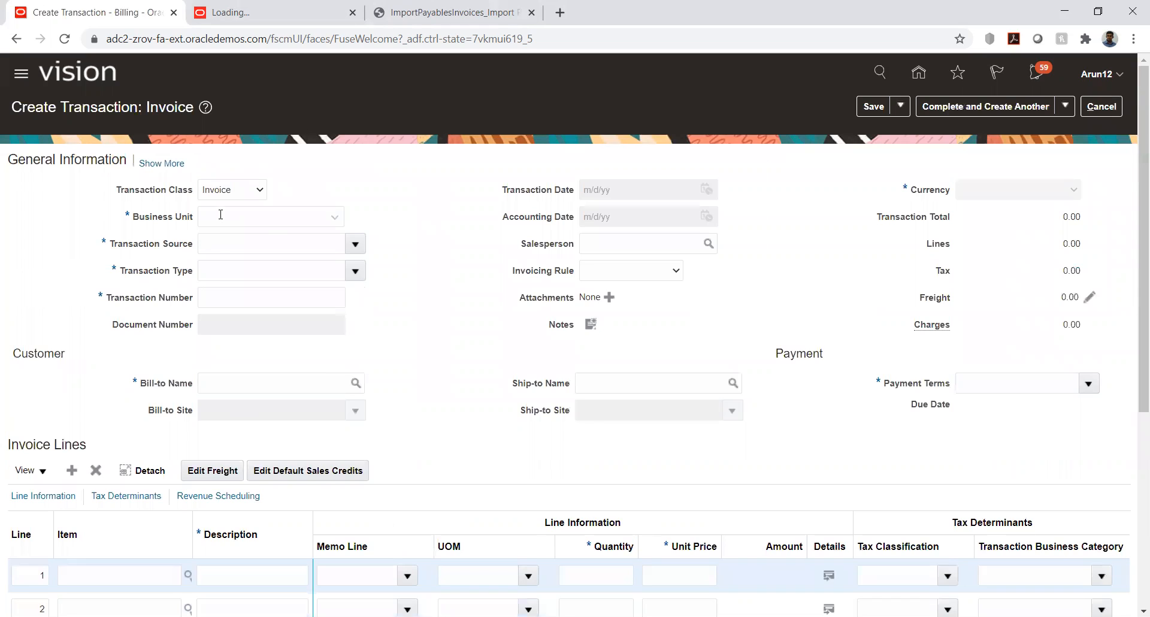
Set the invoice's business unit to TS_01_BU, its transaction number to 12 and its bill-to customer to TS_LEGAL_ENTITY_02.
left_click(221, 215)
left_click(233, 251)
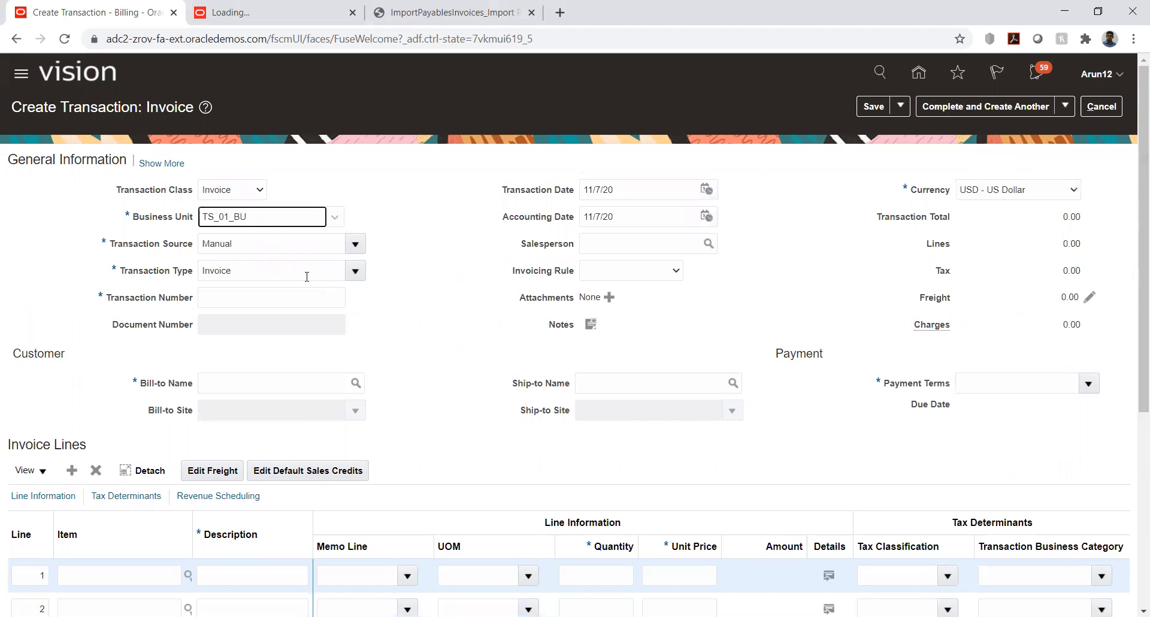
left_click(271, 293)
type("12")
key("Tab")
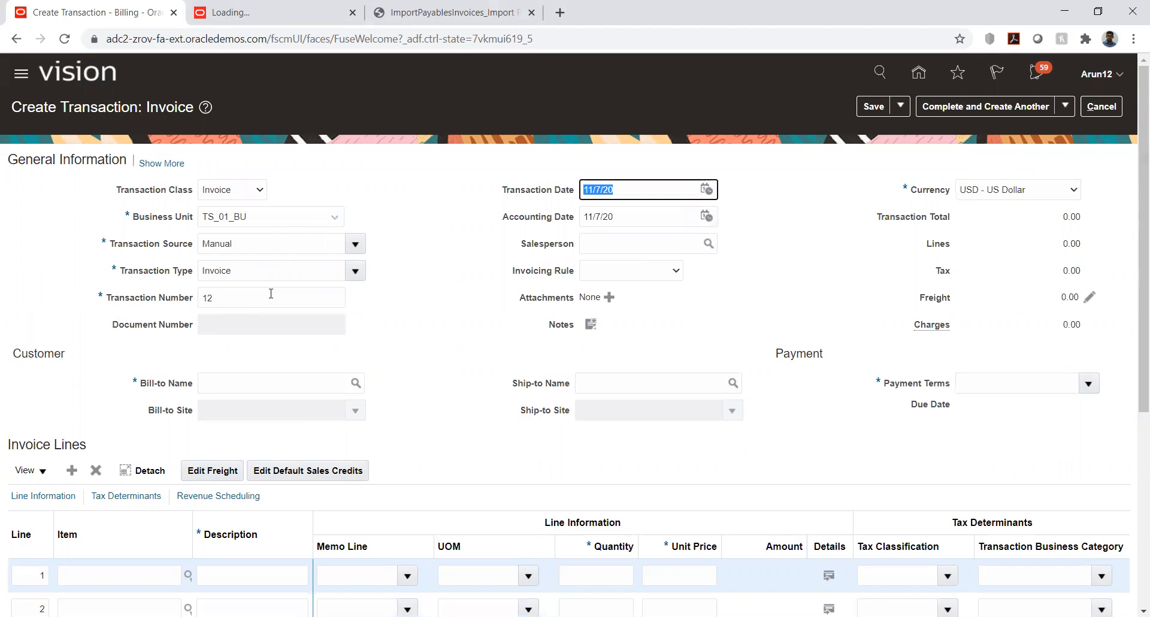
left_click(476, 288)
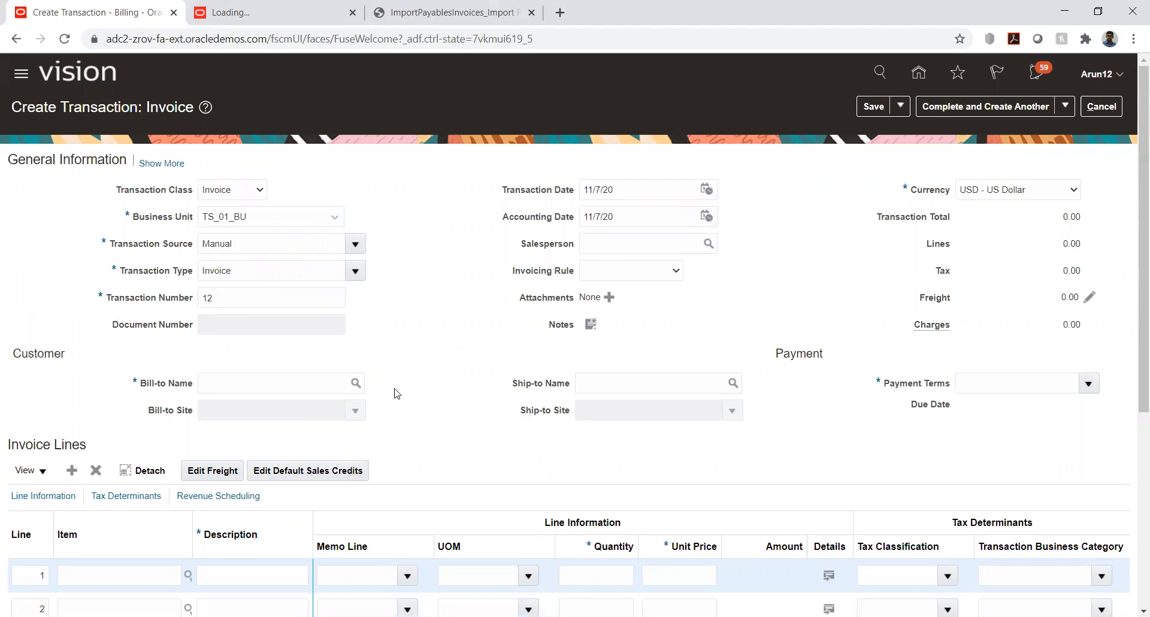
left_click(312, 388)
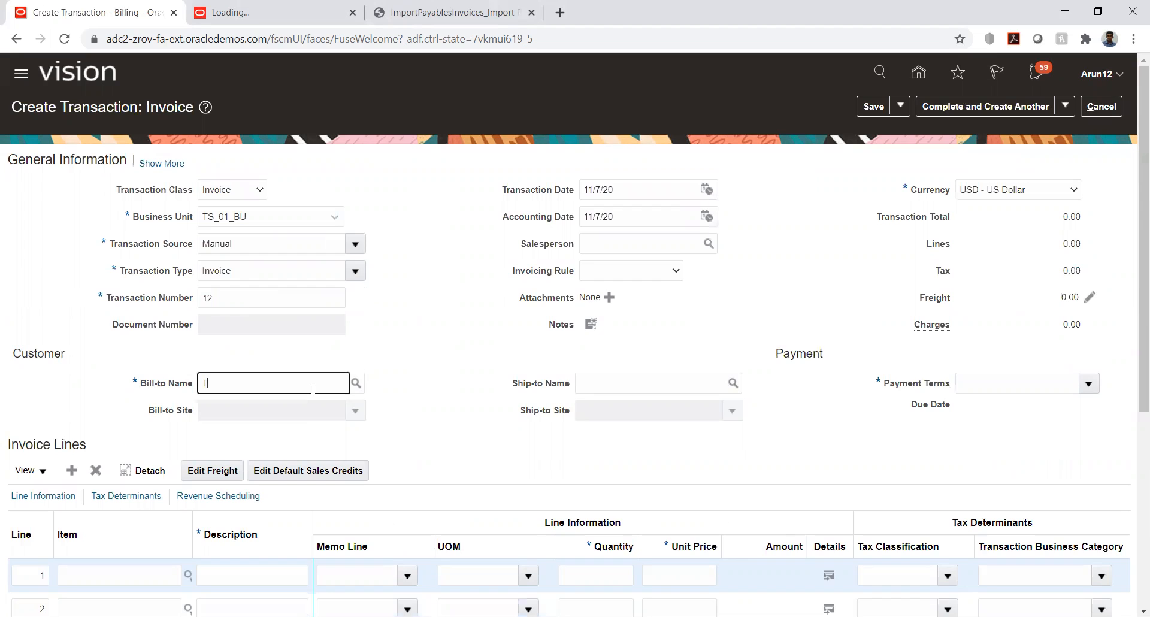
type("TS_LEGAL_ENTITY_02")
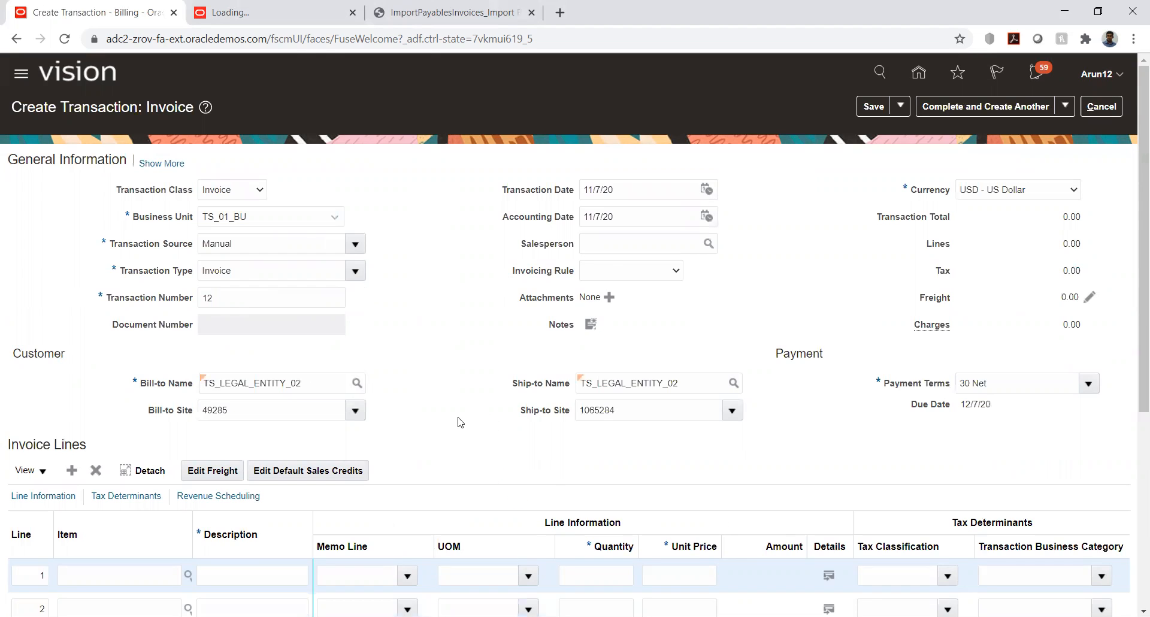
Enter invoice line 1 with the description New, quantity 1 and unit price 3400.
scroll(458, 422, "down", 3)
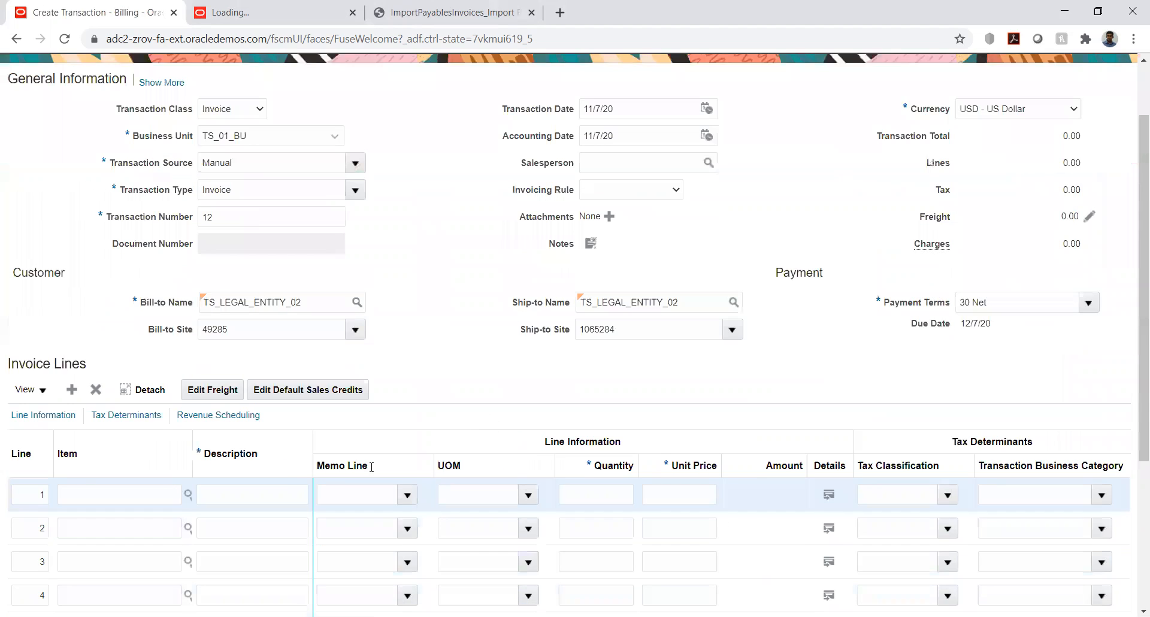
left_click(284, 429)
type("New")
key("Tab")
key("Tab")
key("Tab")
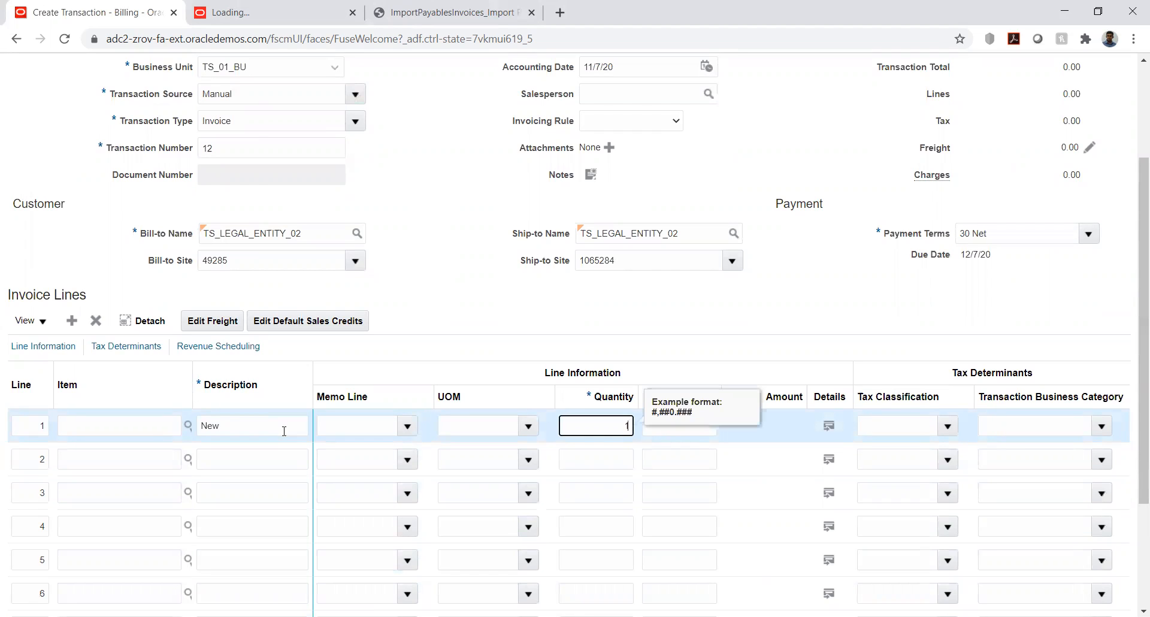
key("Tab")
type("3400")
key("Tab")
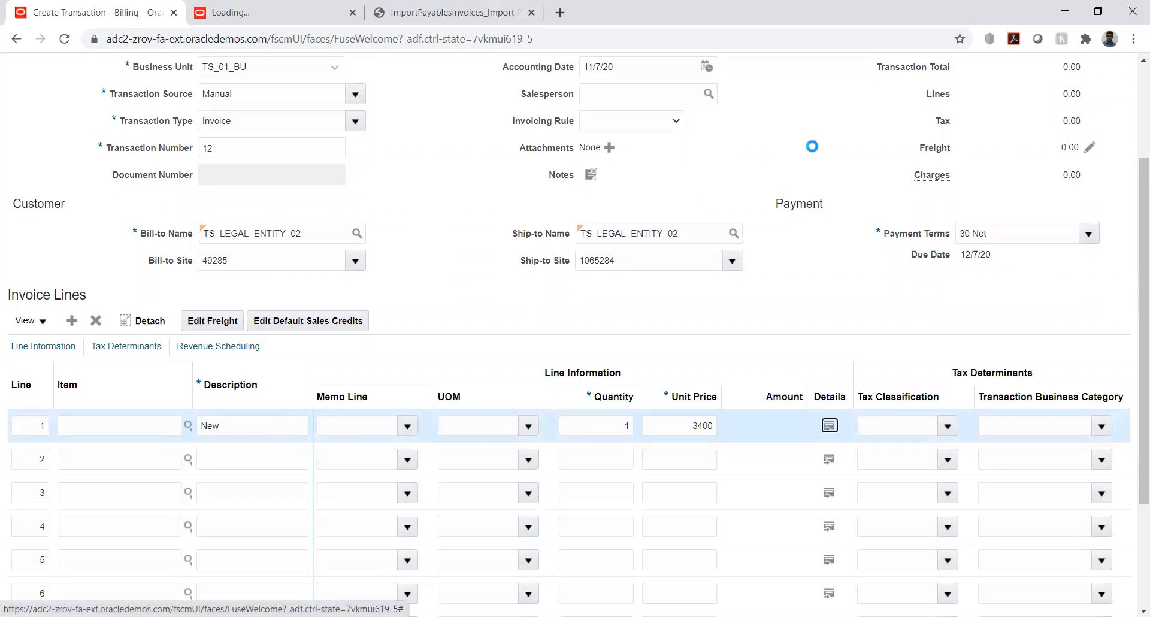
Complete the invoice, open it for review and copy its assigned transaction number.
scroll(830, 158, "up", 3)
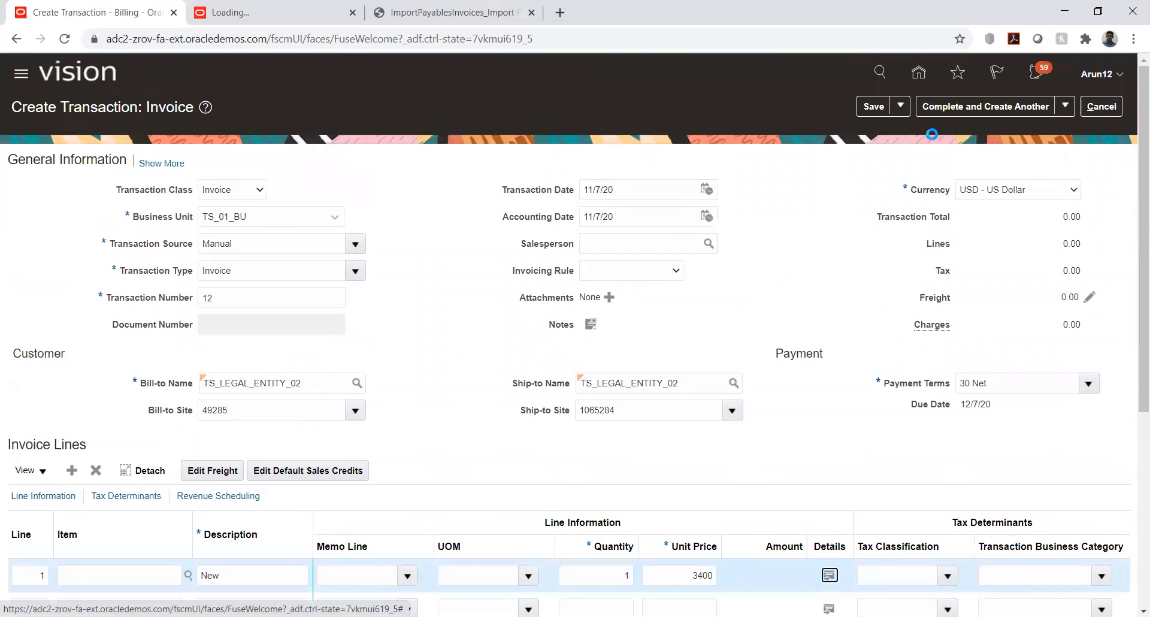
left_click(1066, 108)
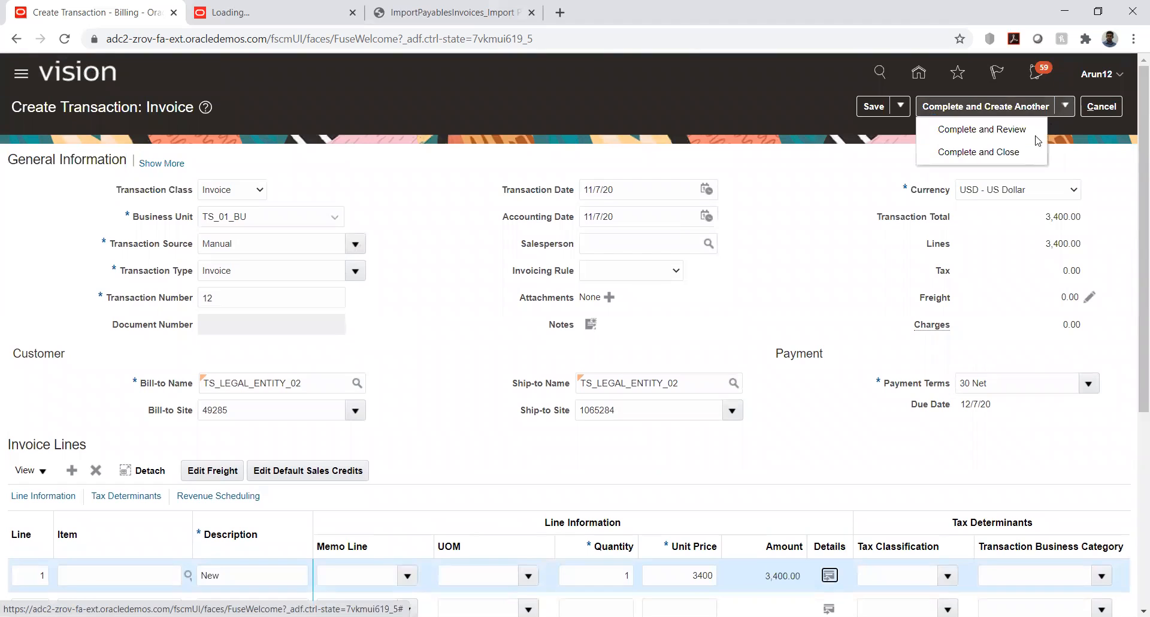
left_click(1010, 129)
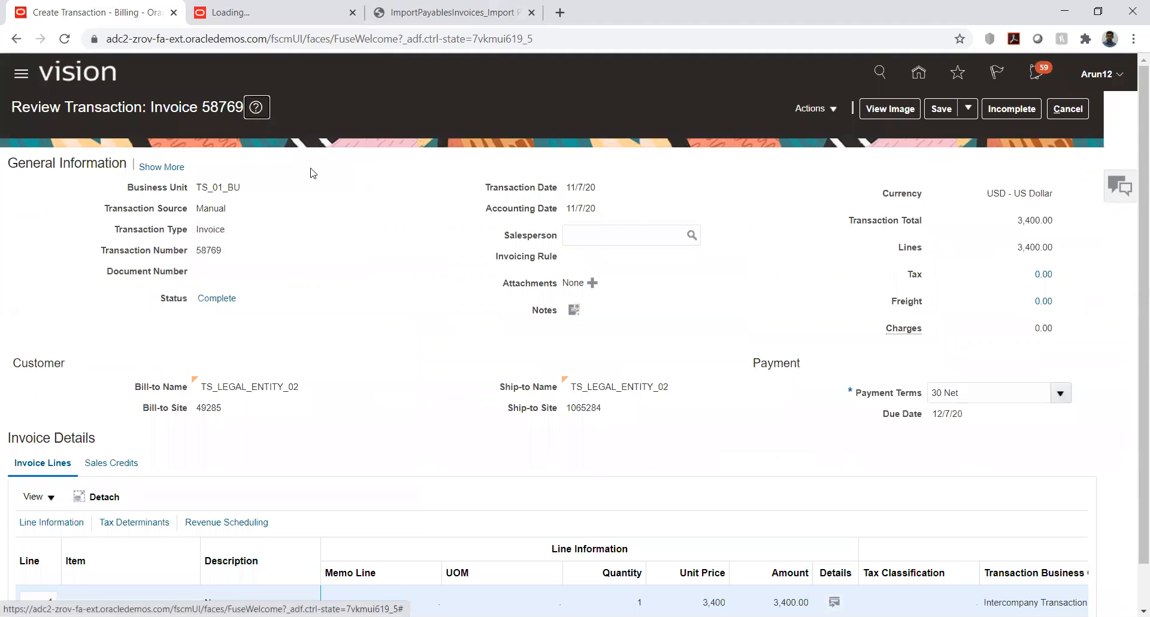
double_click(220, 106)
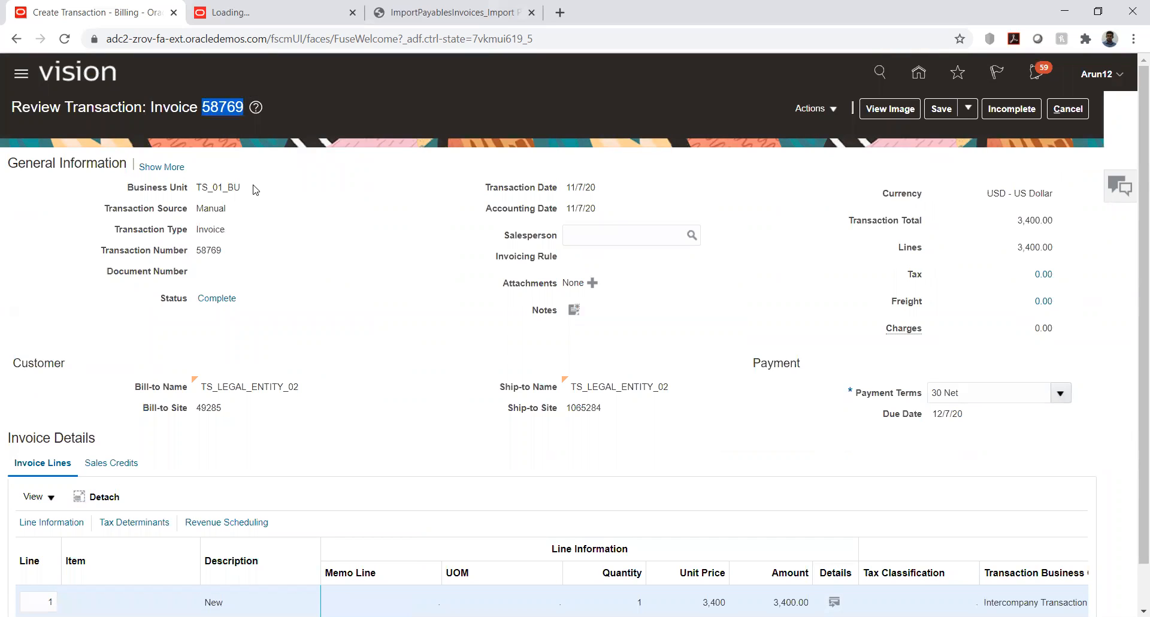
key("alt+Tab")
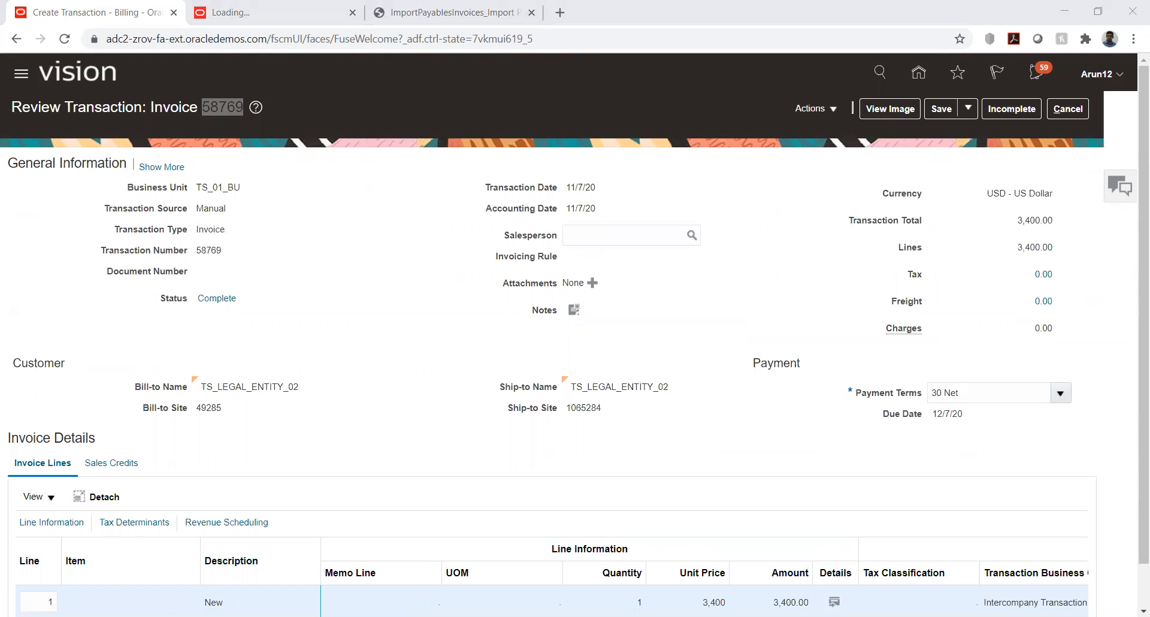
key("alt+Tab")
Post the completed invoice to the ledger, then save and close it.
left_click(814, 108)
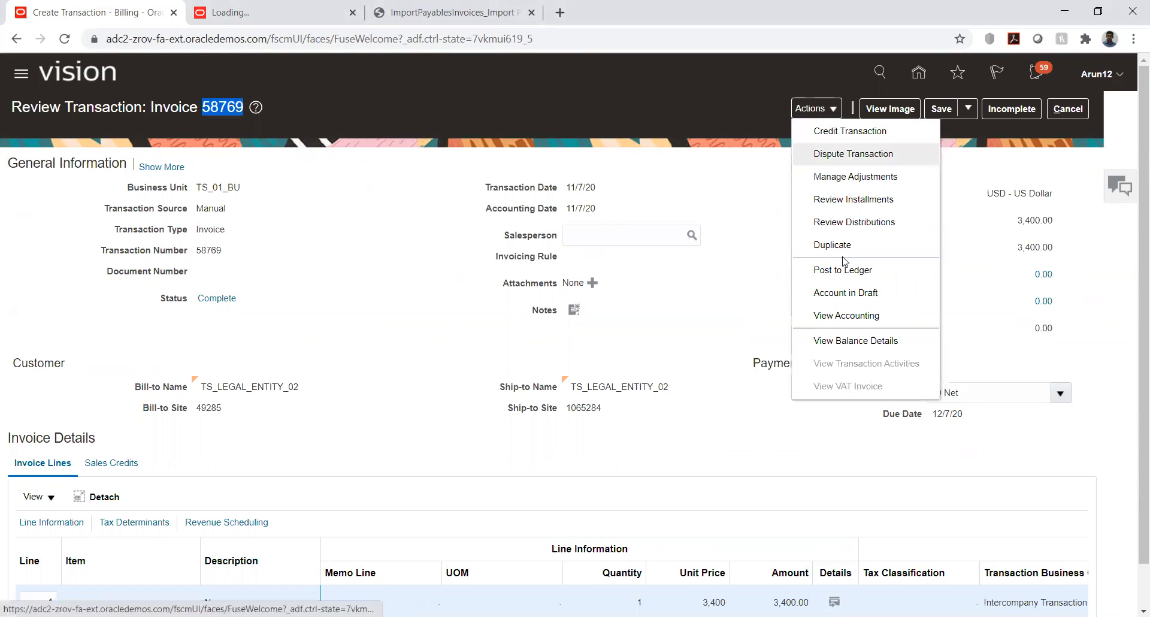
left_click(845, 271)
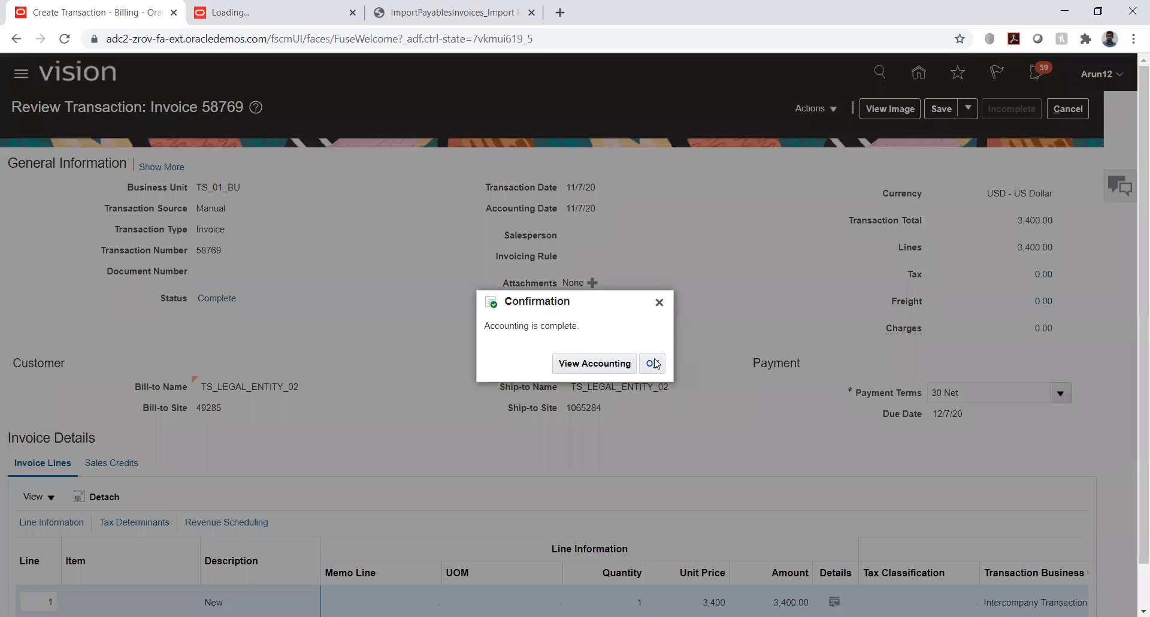
key("Return")
left_click(968, 108)
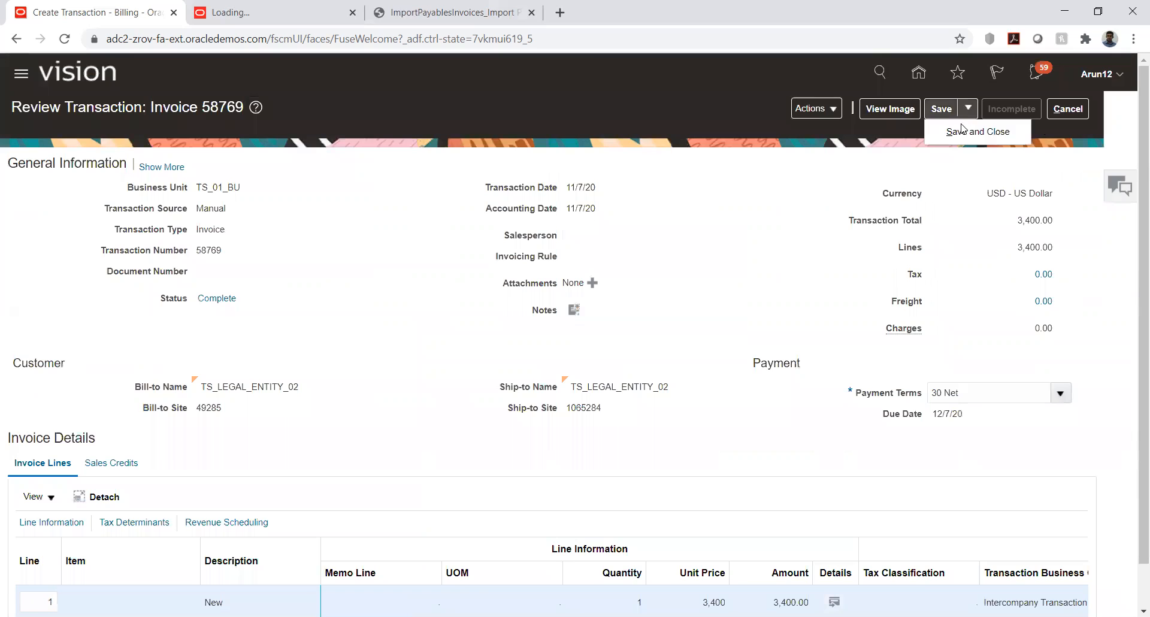
left_click(952, 133)
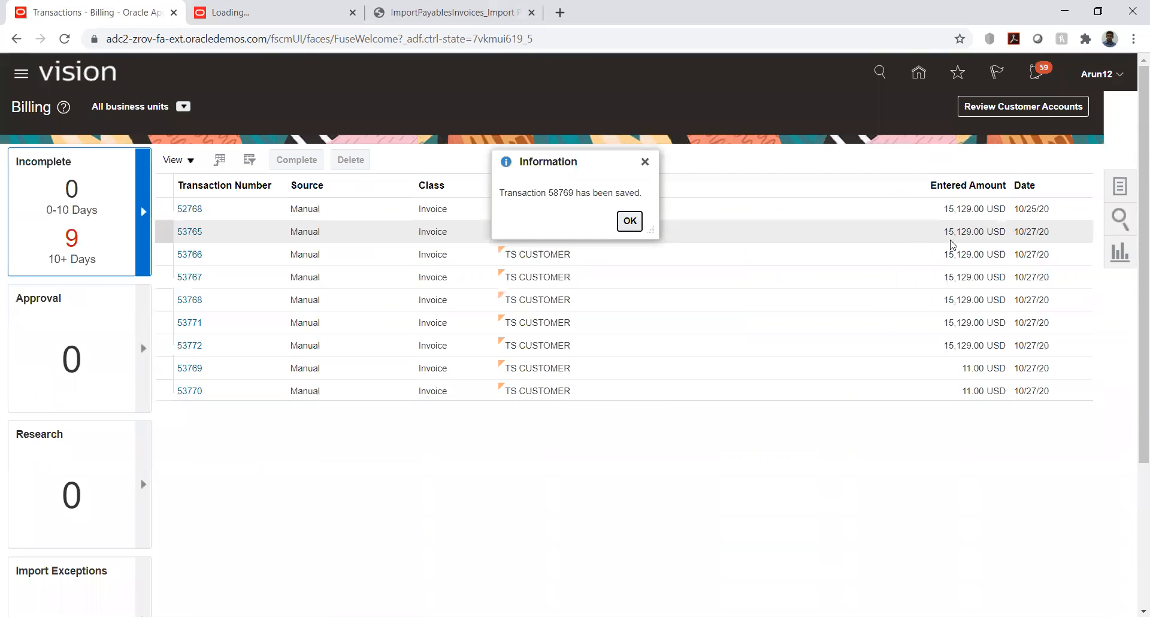
left_click(629, 220)
Go to Accounts Receivable and open the form for creating a new receipt.
left_click(917, 73)
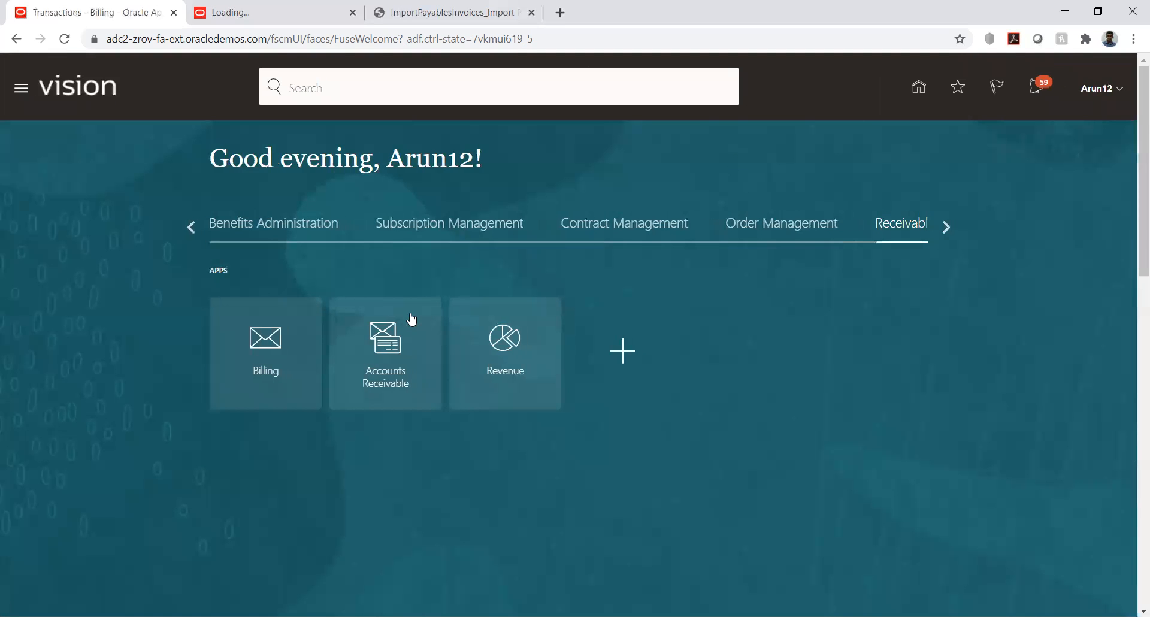
left_click(388, 339)
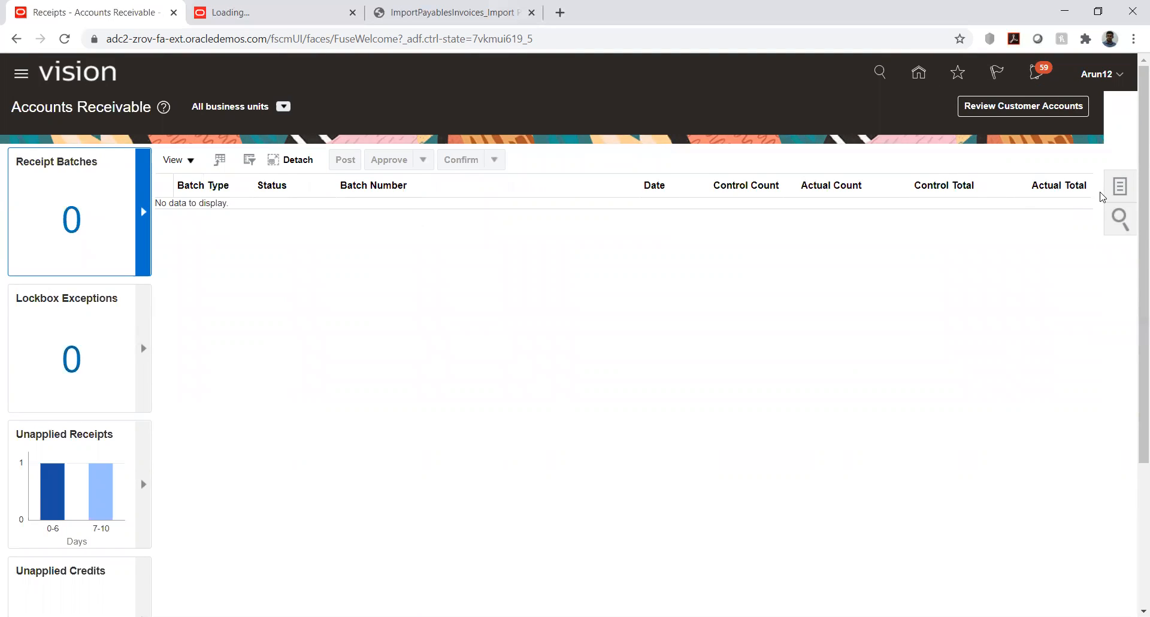
left_click(1119, 186)
left_click(988, 190)
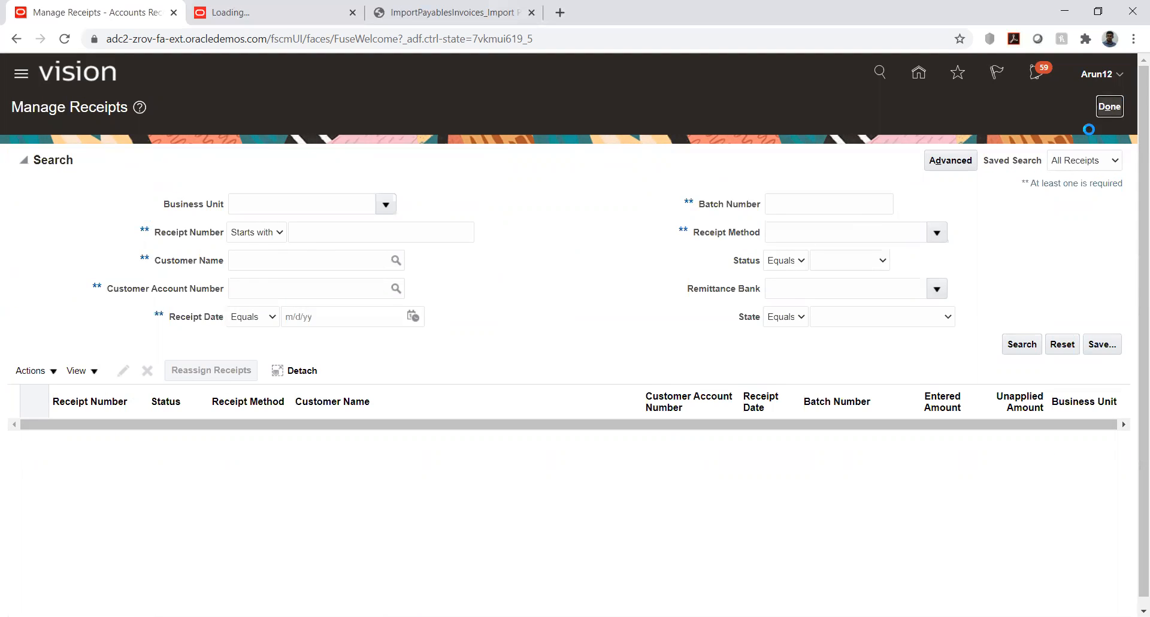
left_click(1108, 106)
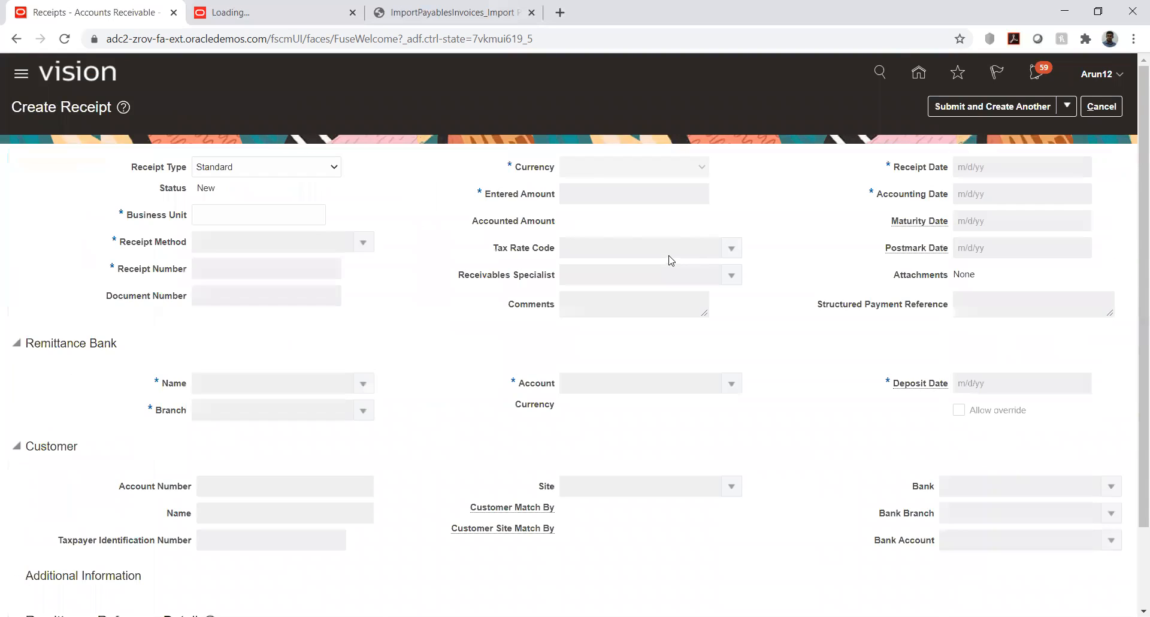
Fill in the receipt header with business unit TS_01_BU, receipt method TS_DIRECT and the invoice's transaction number as the receipt number.
left_click(225, 216)
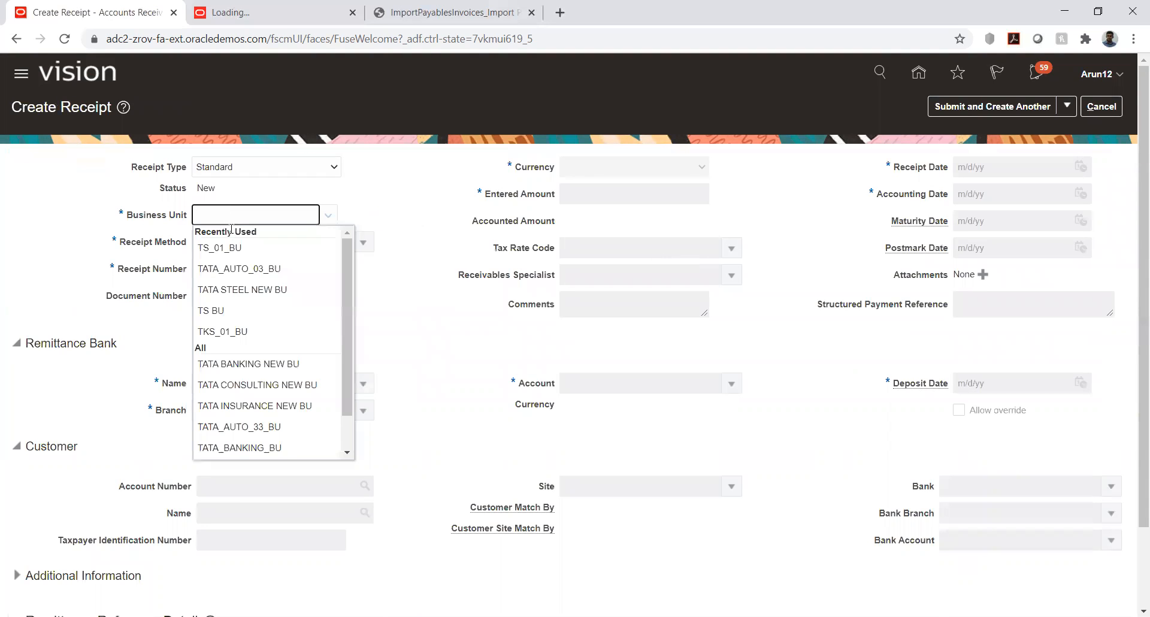
left_click(236, 248)
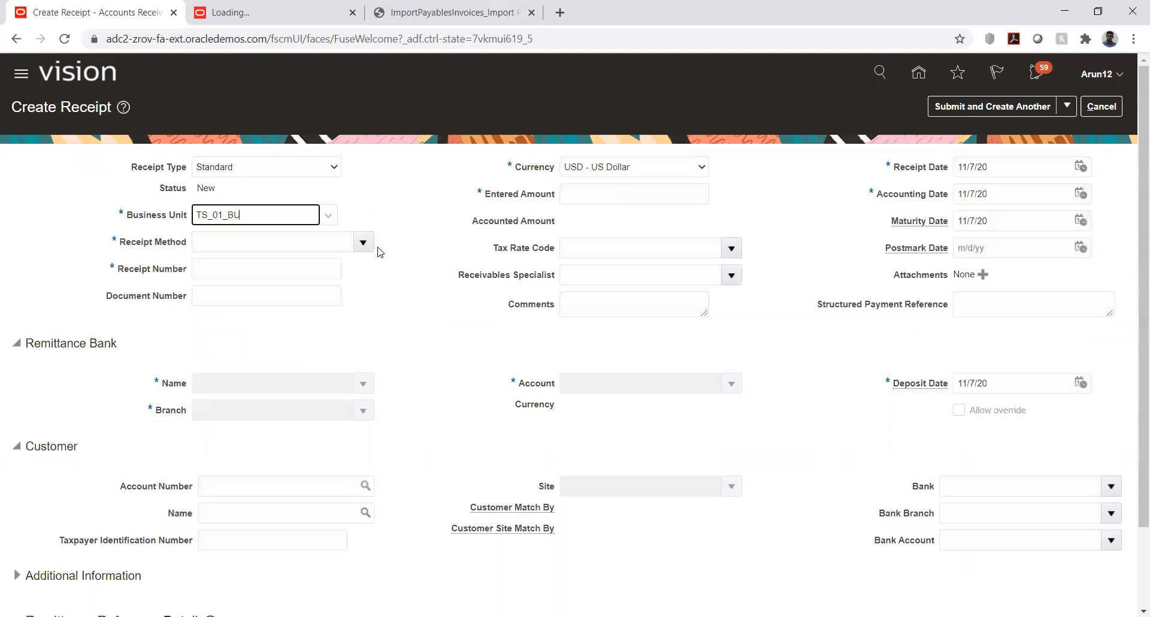
left_click(363, 242)
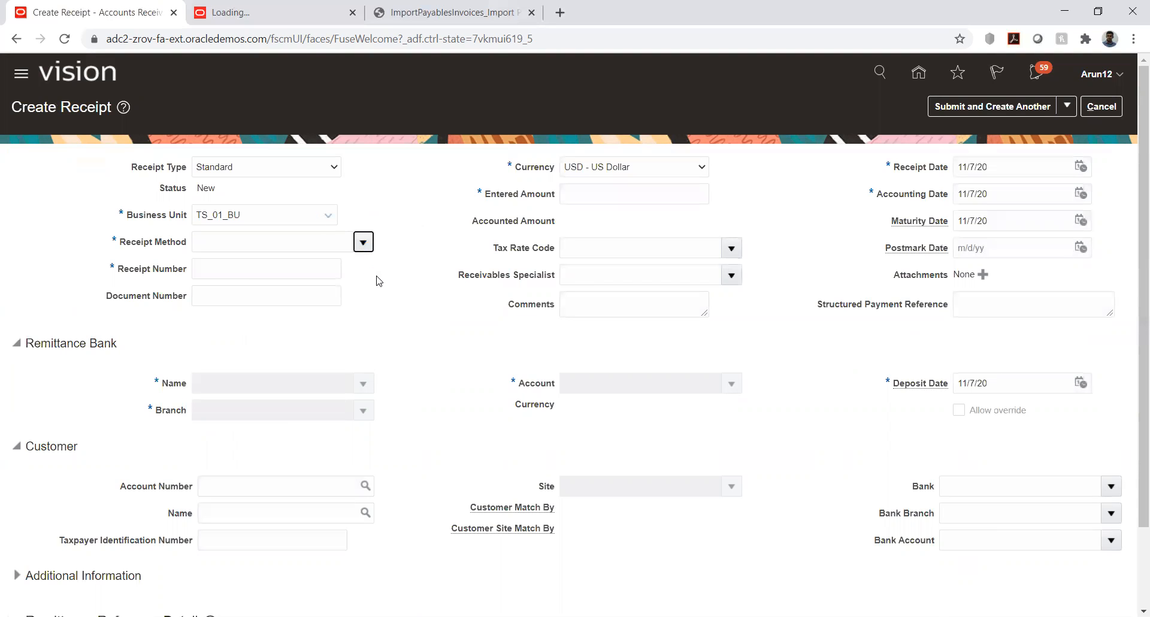
left_click(352, 290)
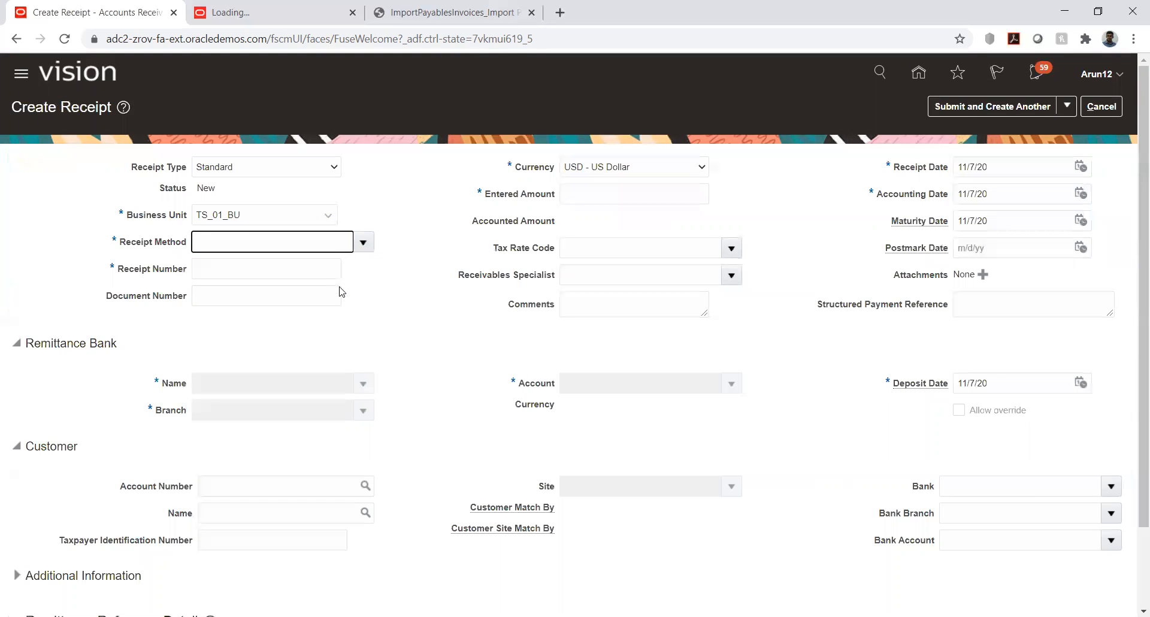
left_click(319, 272)
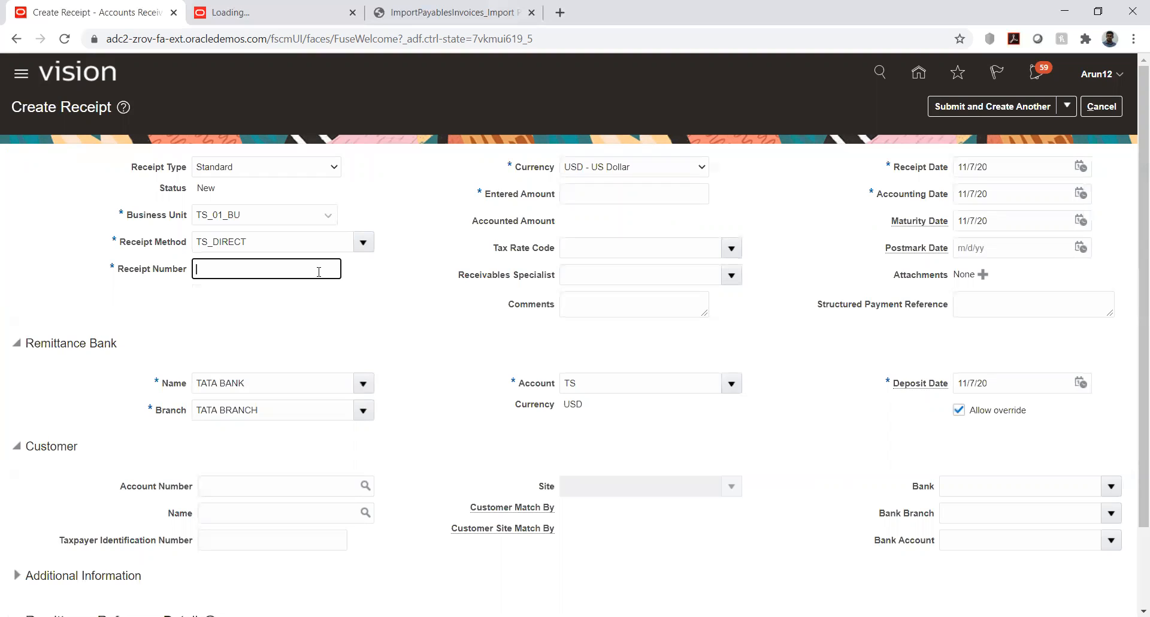
type("58769")
Enter 3,000 USD as the receipt's entered amount.
left_click(583, 195)
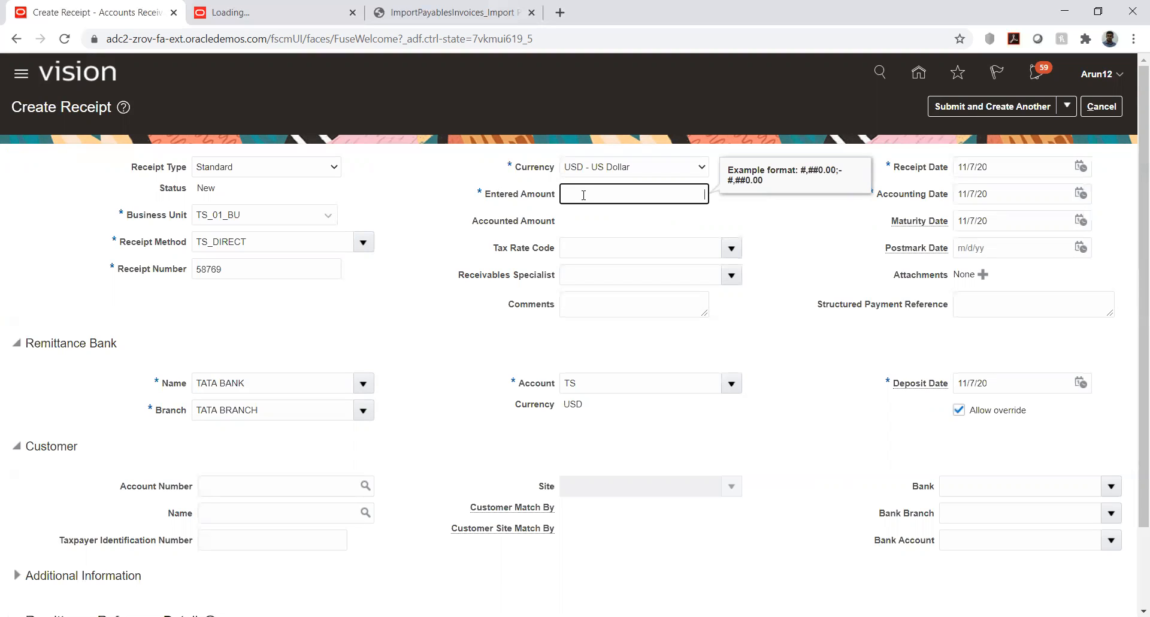
type("3,000")
key("Tab")
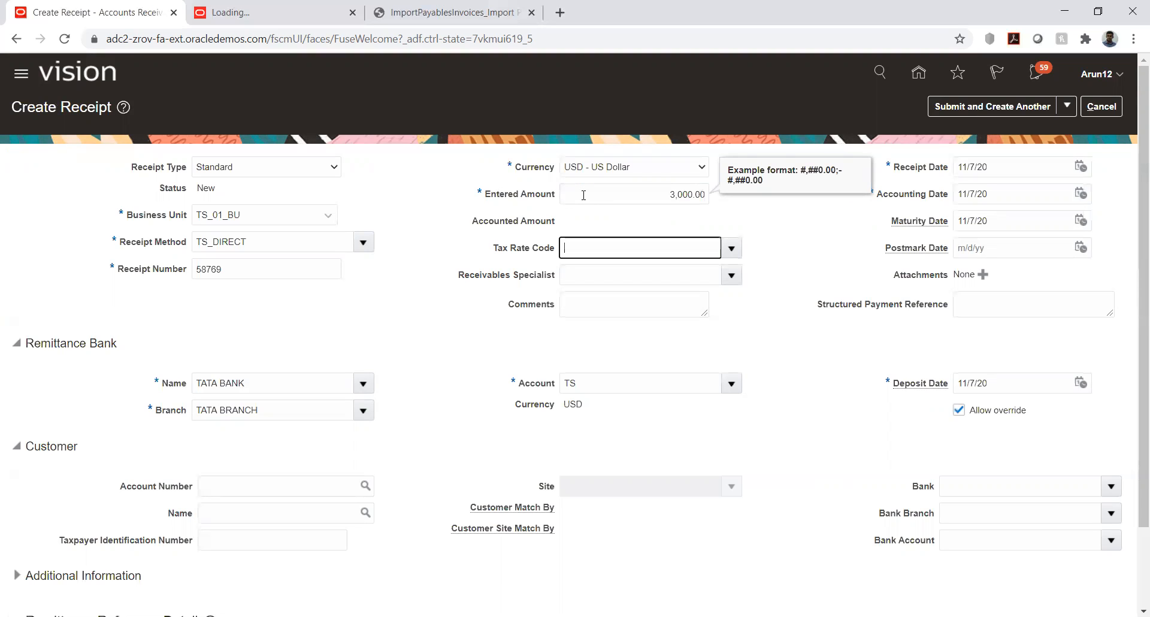
Search the open receivables by the invoice's transaction number to check its amount due, closing the results without adding it.
scroll(458, 442, "down", 3)
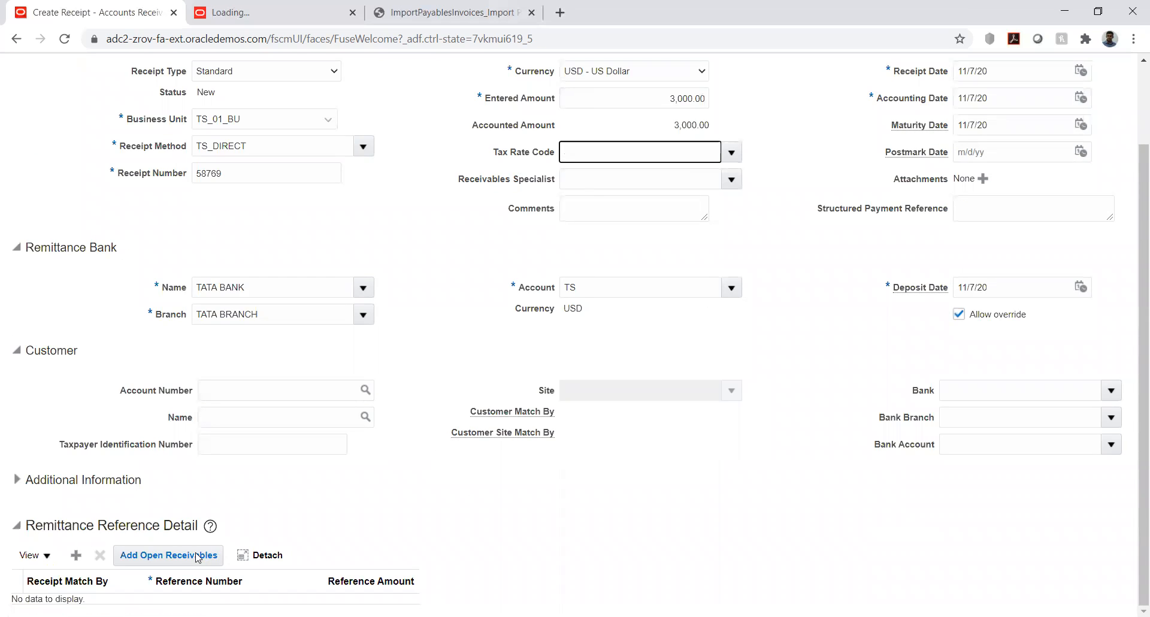
left_click(205, 556)
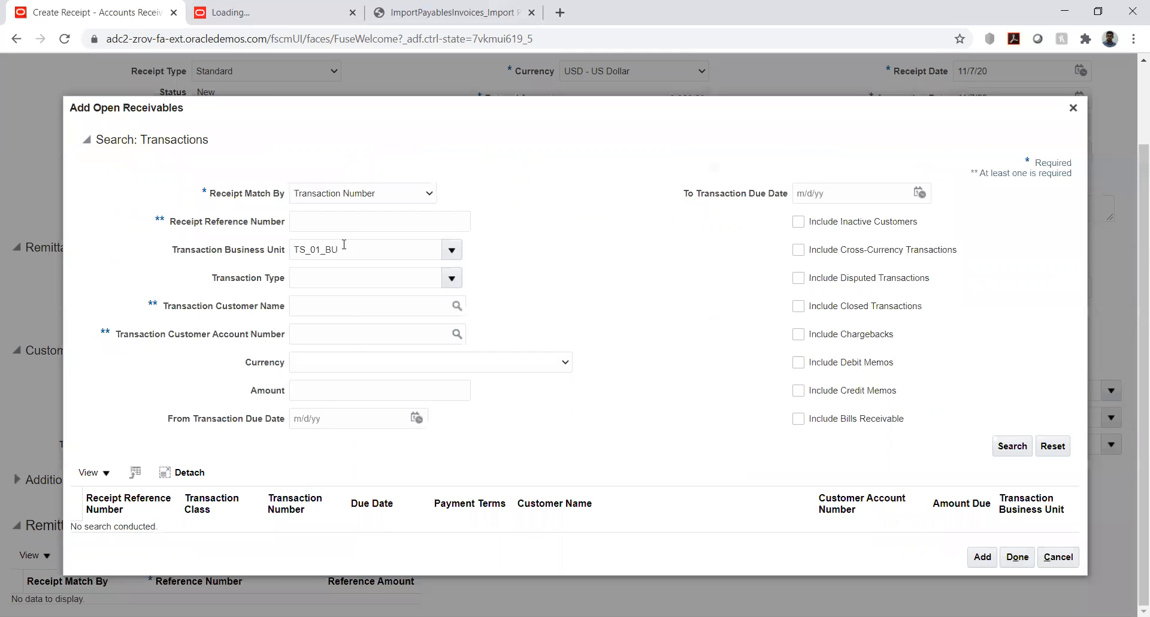
left_click(340, 222)
type("58769")
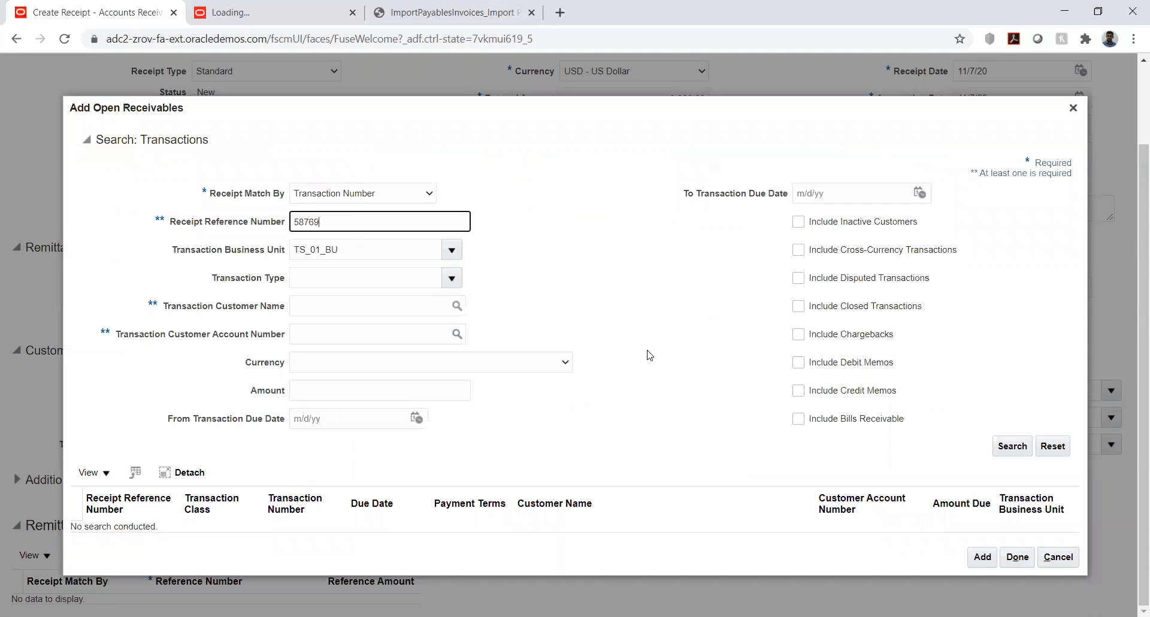
left_click(1011, 446)
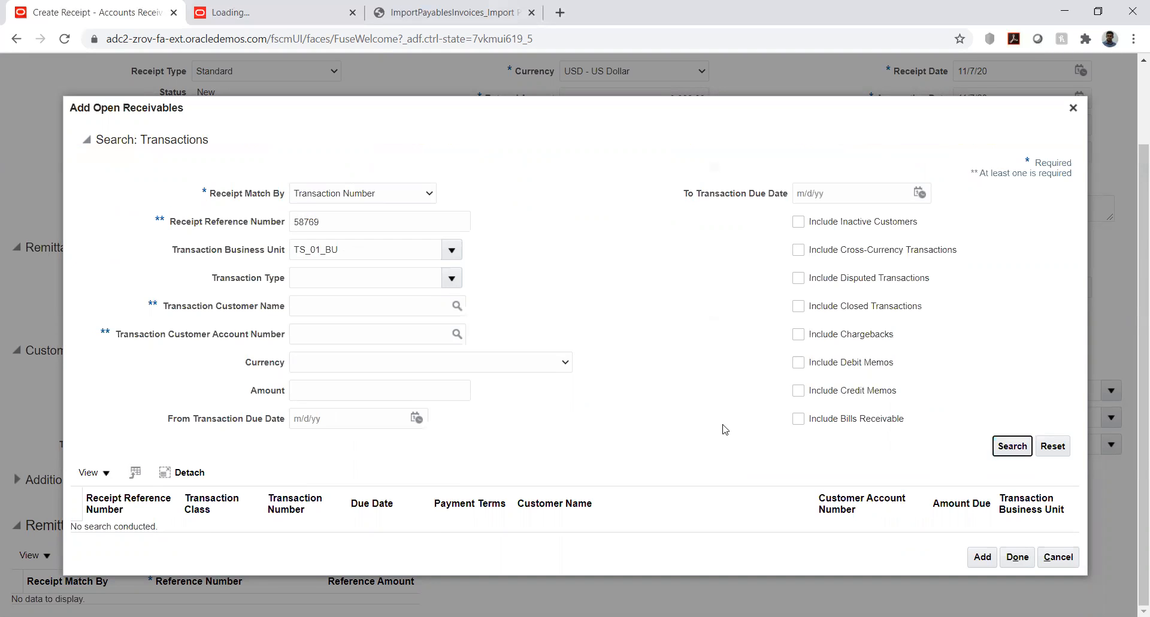
left_click(247, 382)
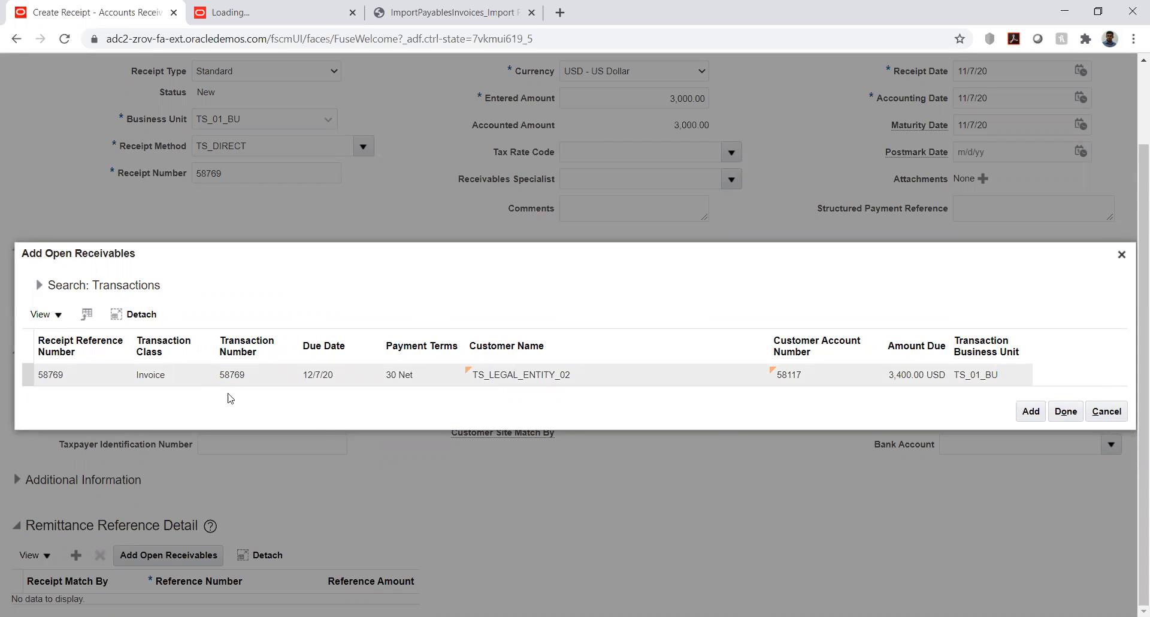
left_click(1102, 413)
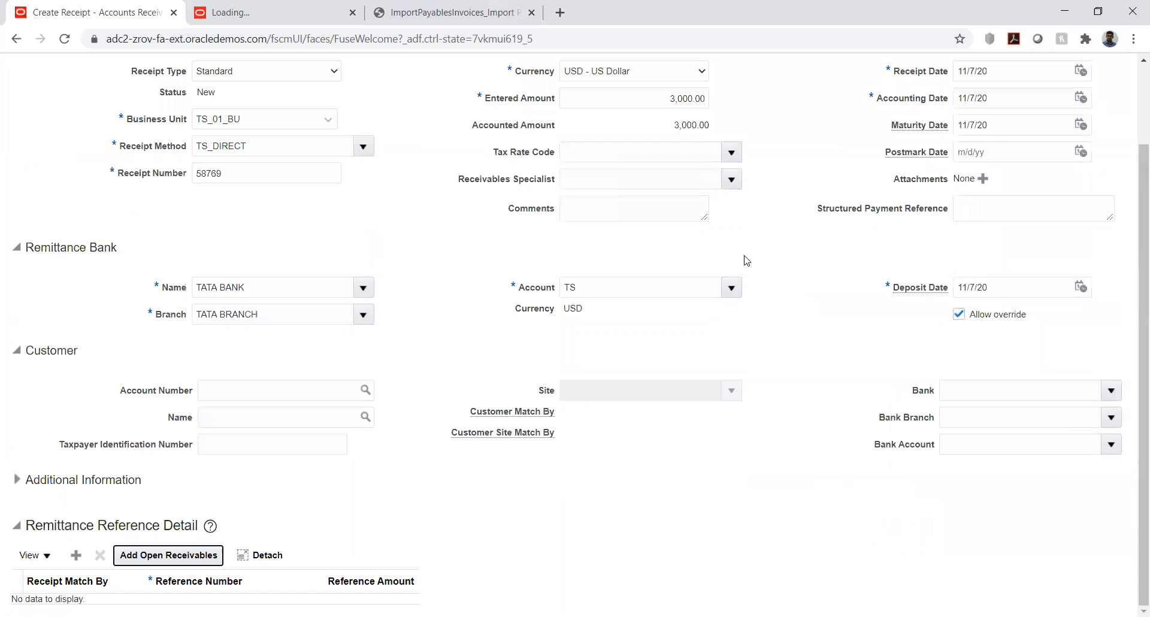
Set the receipt's entered amount to 3,400 USD.
double_click(681, 97)
type("3")
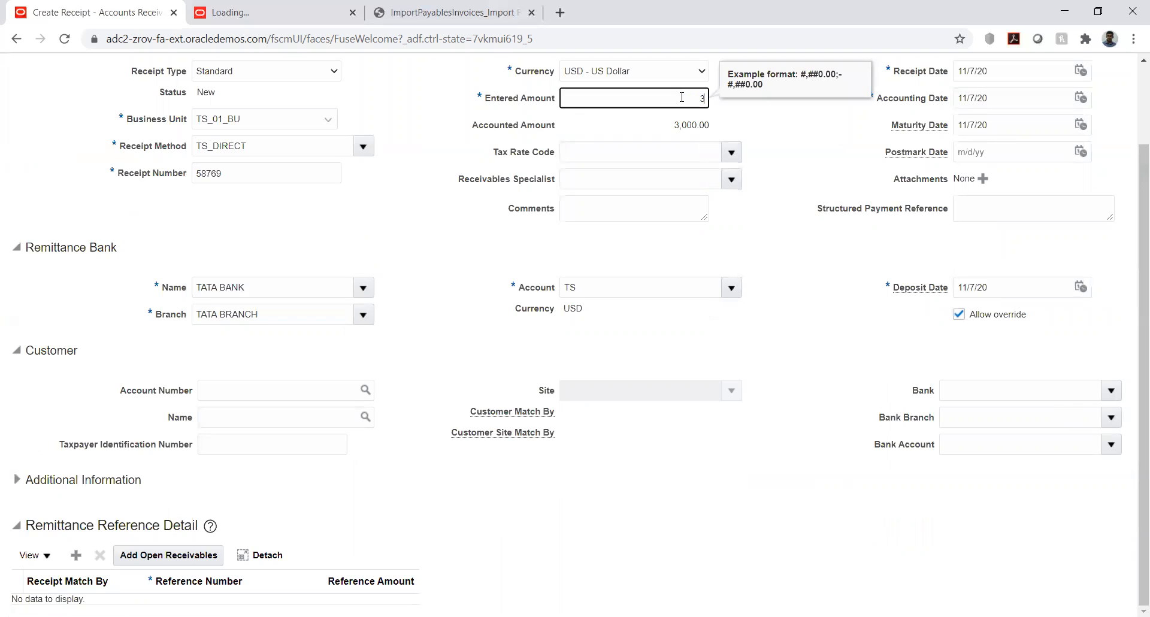
key("Tab")
left_click(787, 186)
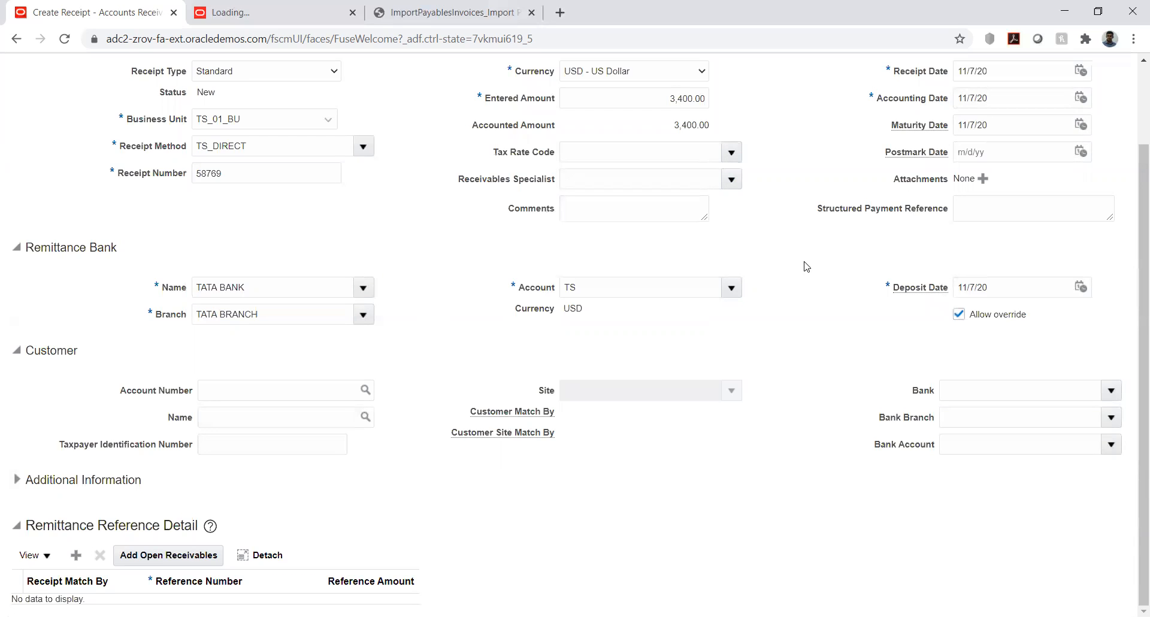
Find the open invoice by its transaction number and add it to the receipt's remittance reference detail.
left_click(183, 554)
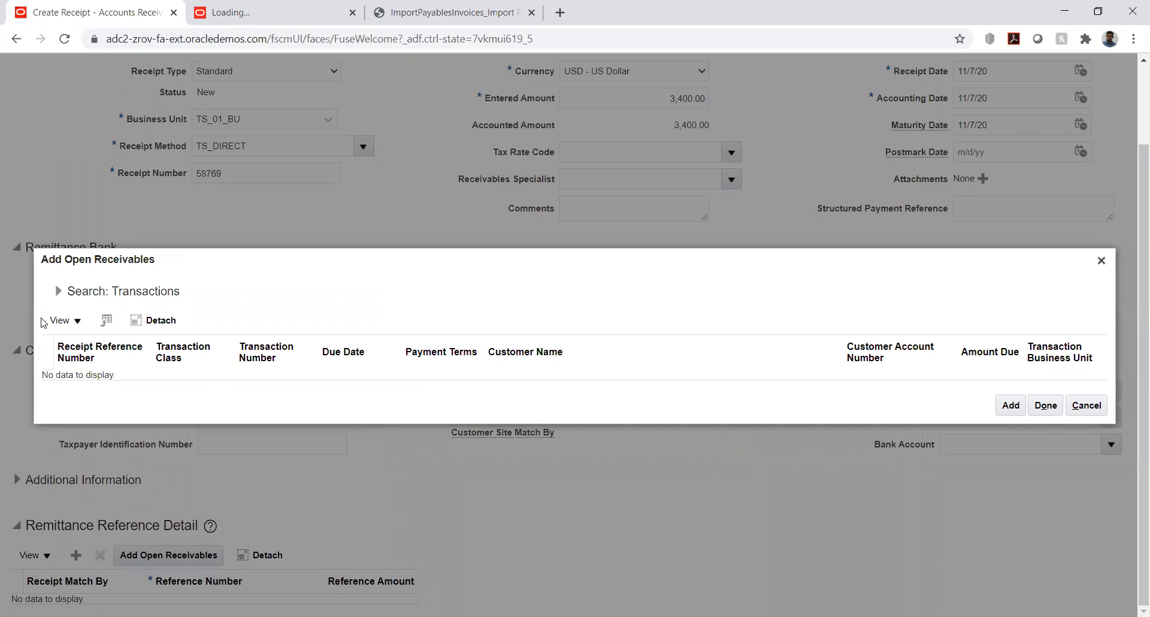
left_click(57, 291)
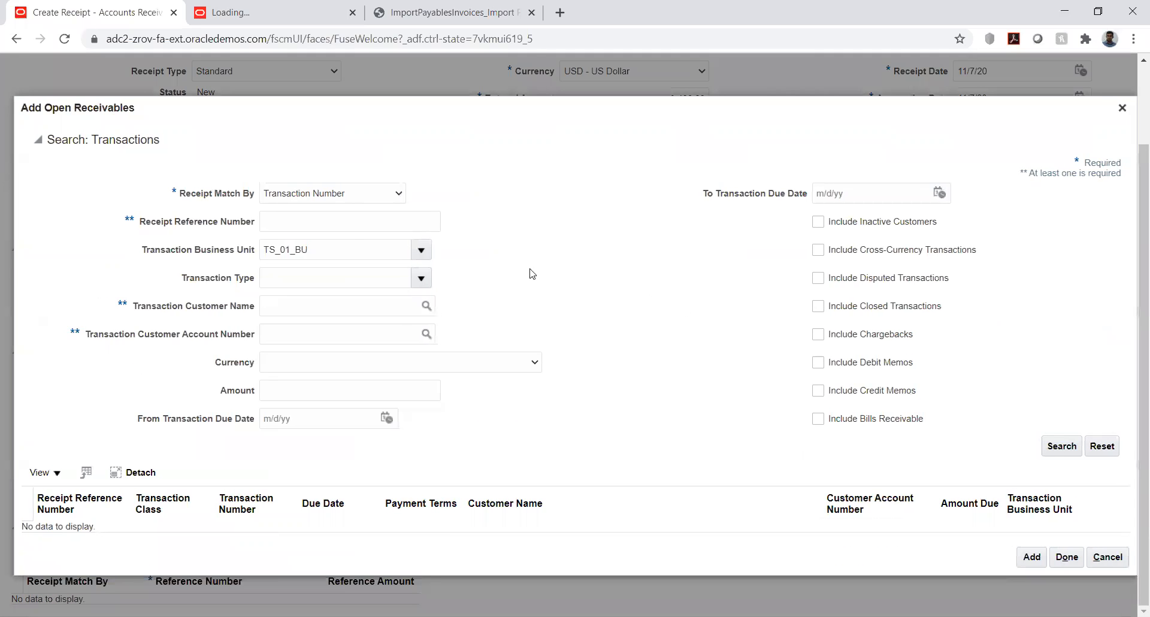
left_click(357, 220)
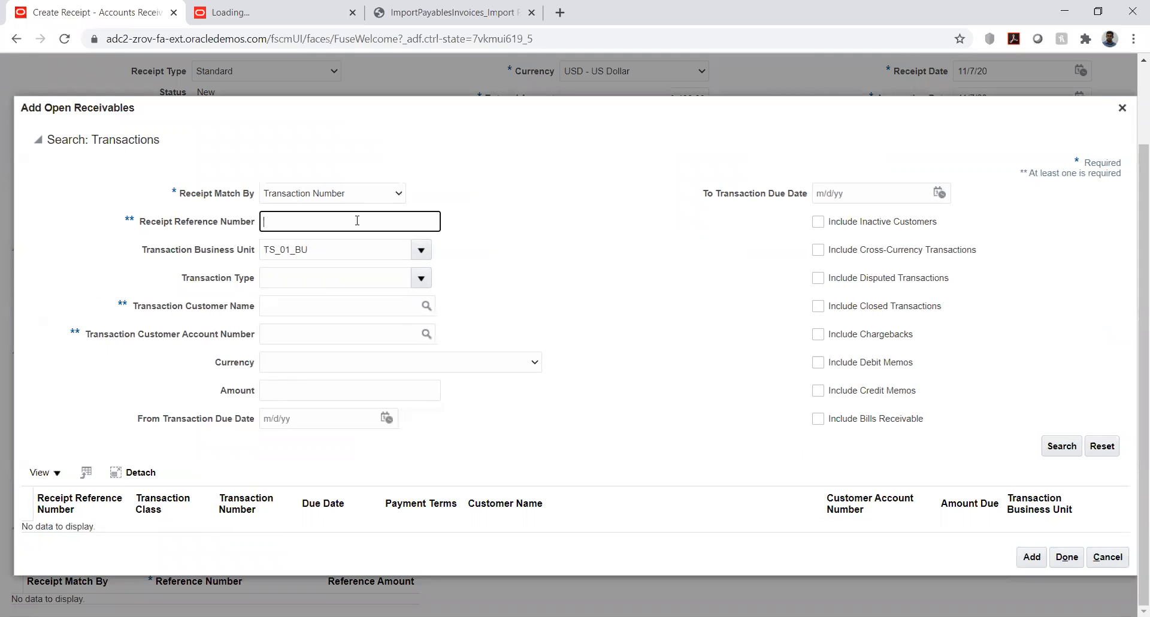
type("58769")
left_click(1061, 447)
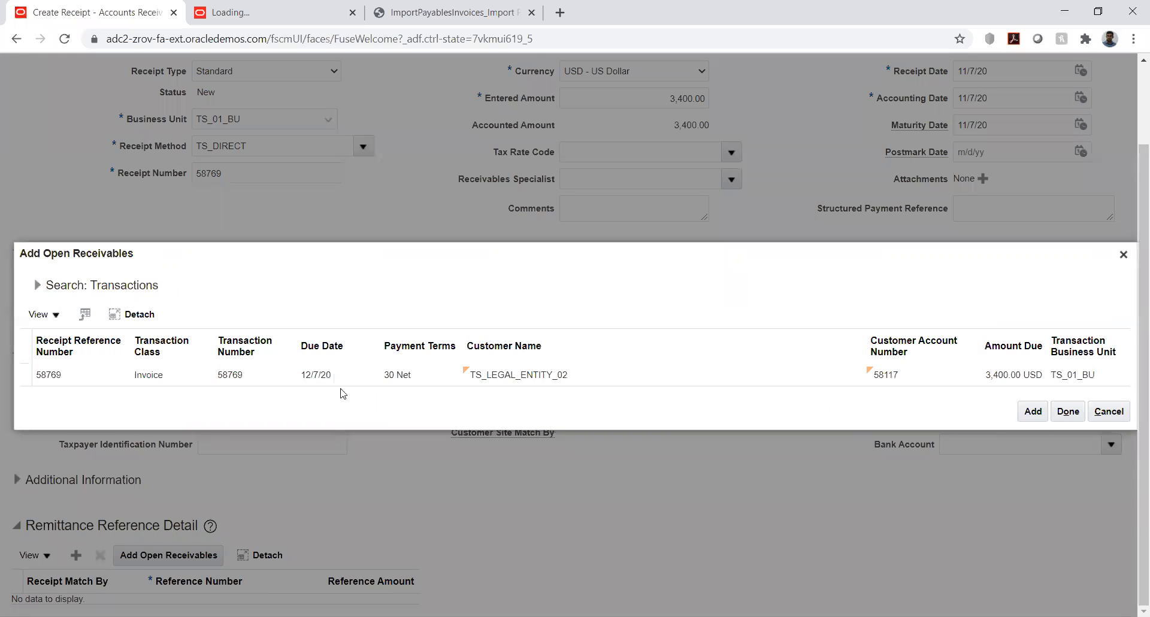
left_click(322, 377)
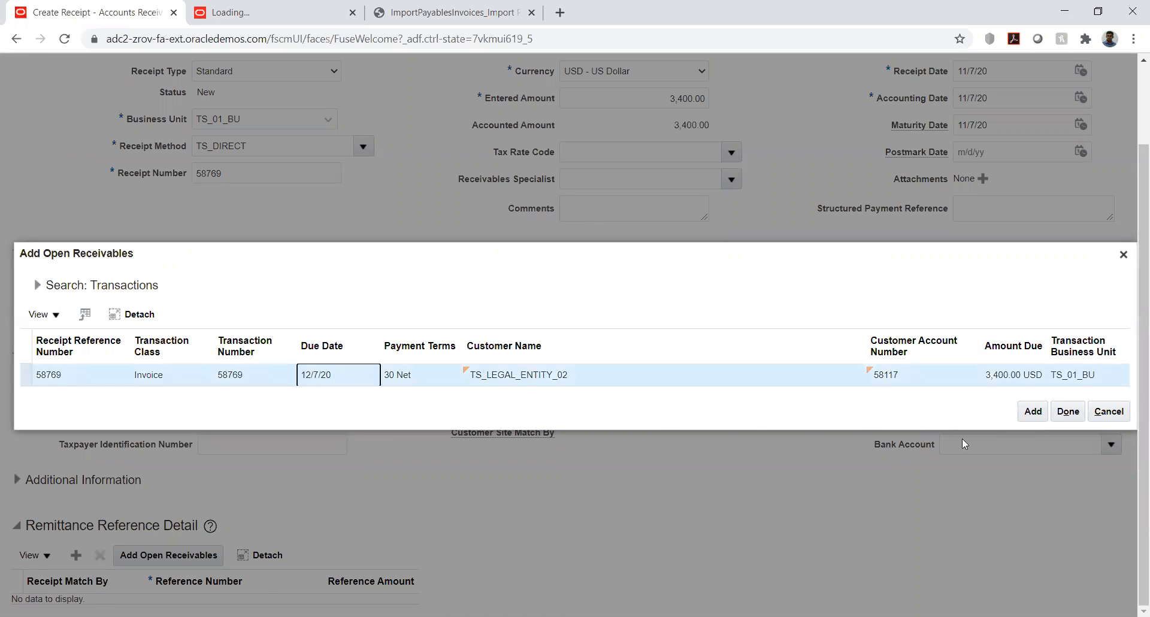
left_click(1031, 411)
left_click(1056, 413)
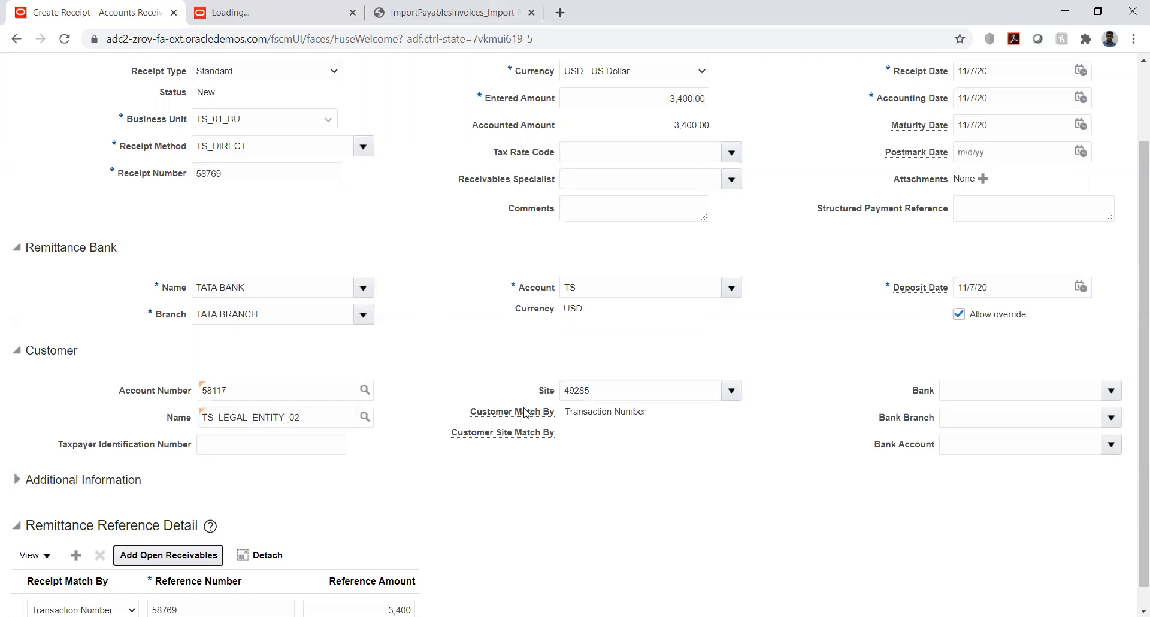
Check the completed receipt form and submit it for manual application.
scroll(413, 412, "down", 1)
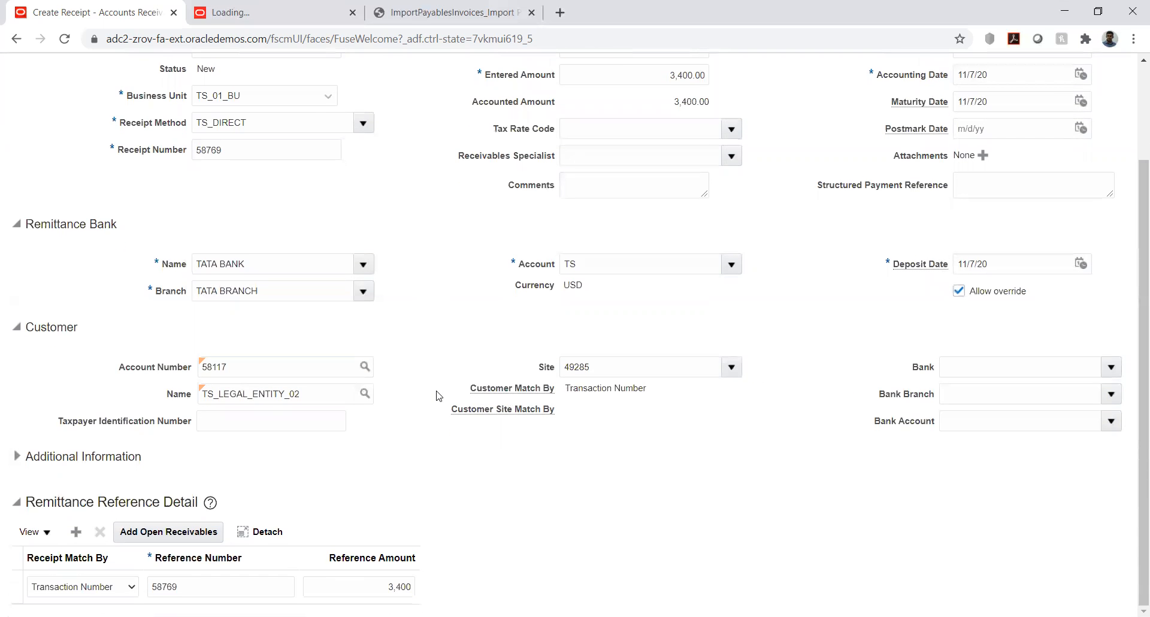
scroll(439, 395, "up", 3)
left_click(1065, 106)
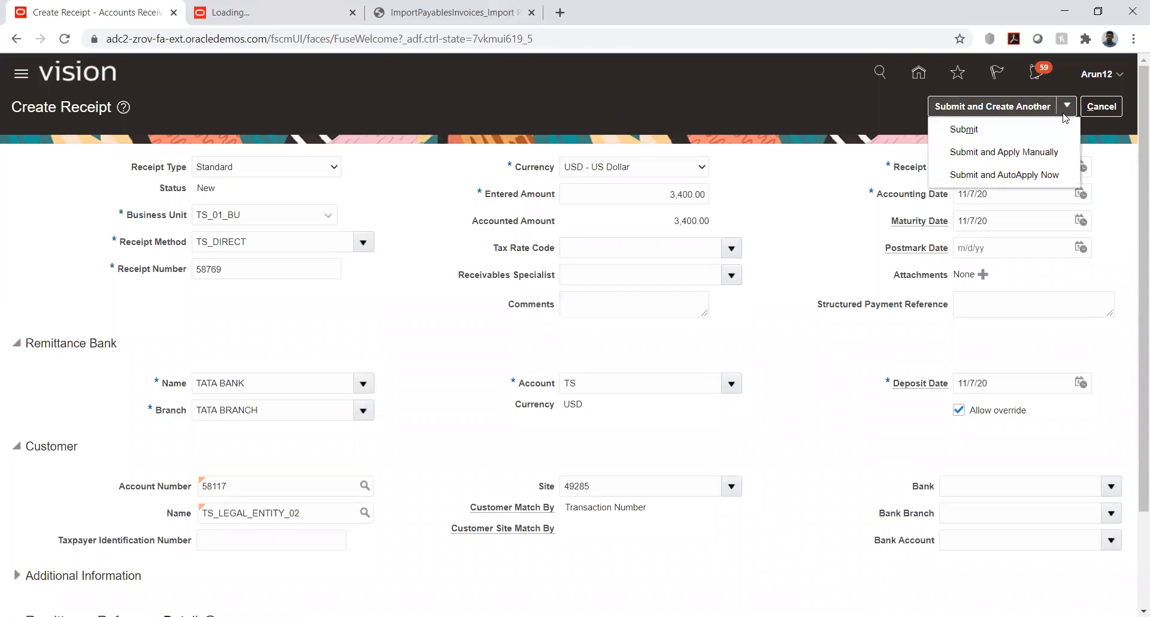
left_click(1019, 152)
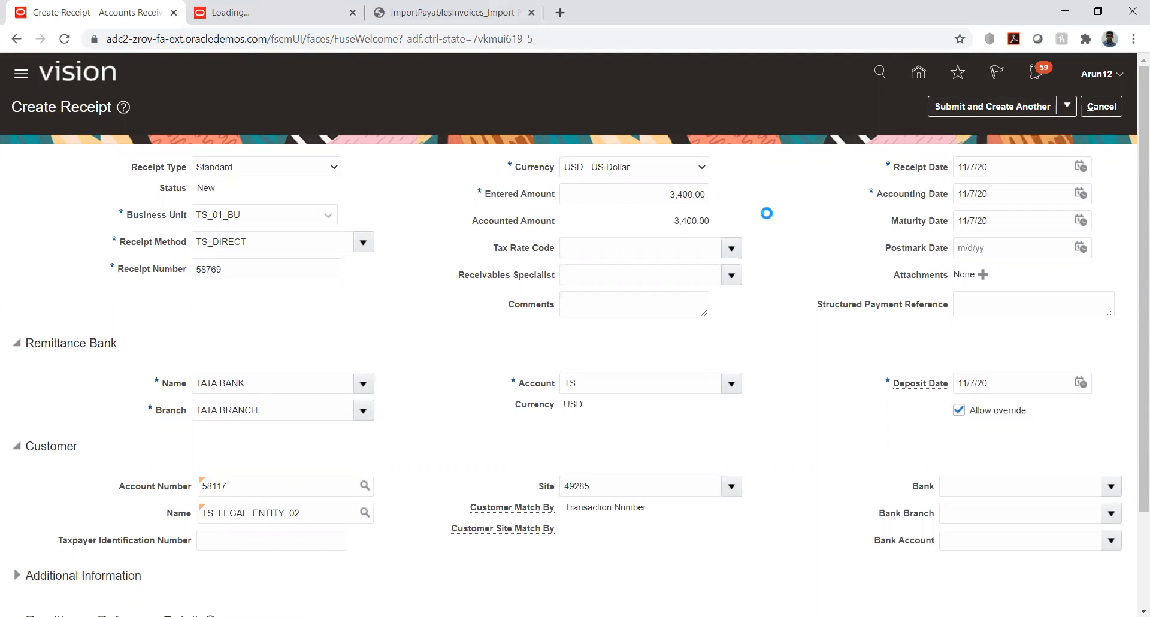
Find the open invoice by its transaction number and apply it to the submitted receipt.
scroll(397, 413, "down", 1)
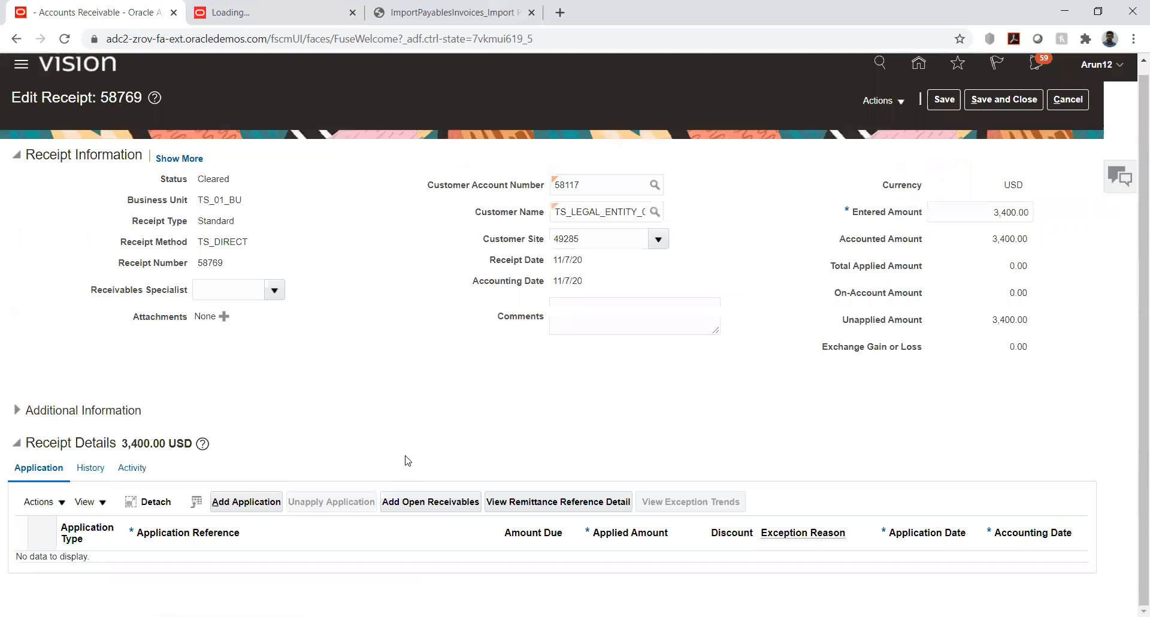
left_click(405, 502)
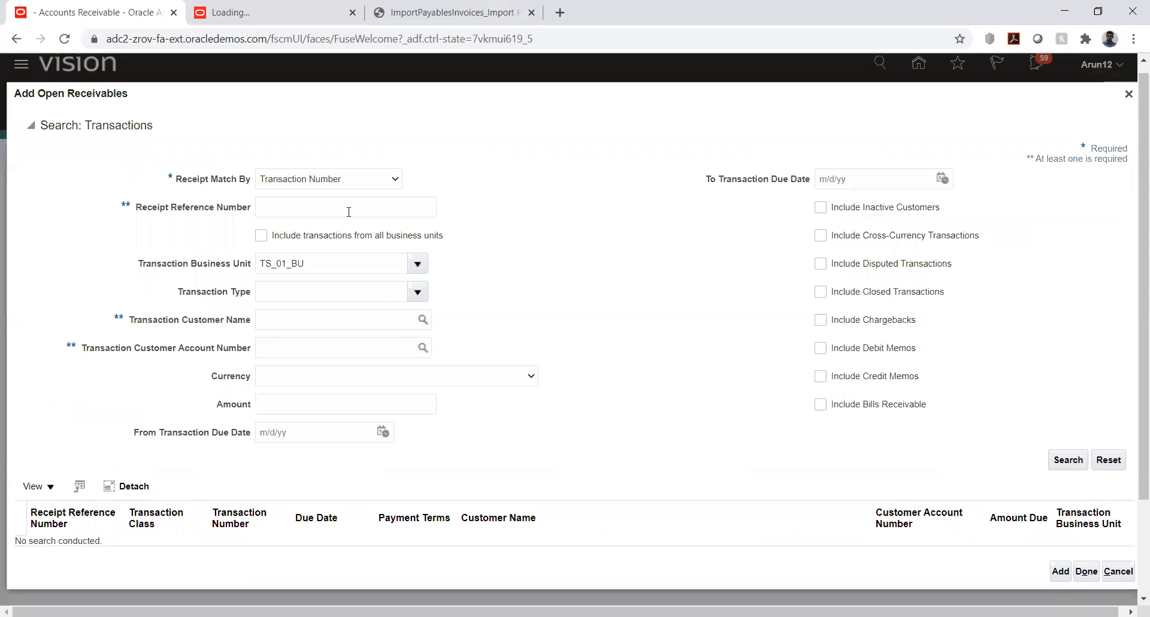
left_click(348, 212)
type("58769")
left_click(1065, 461)
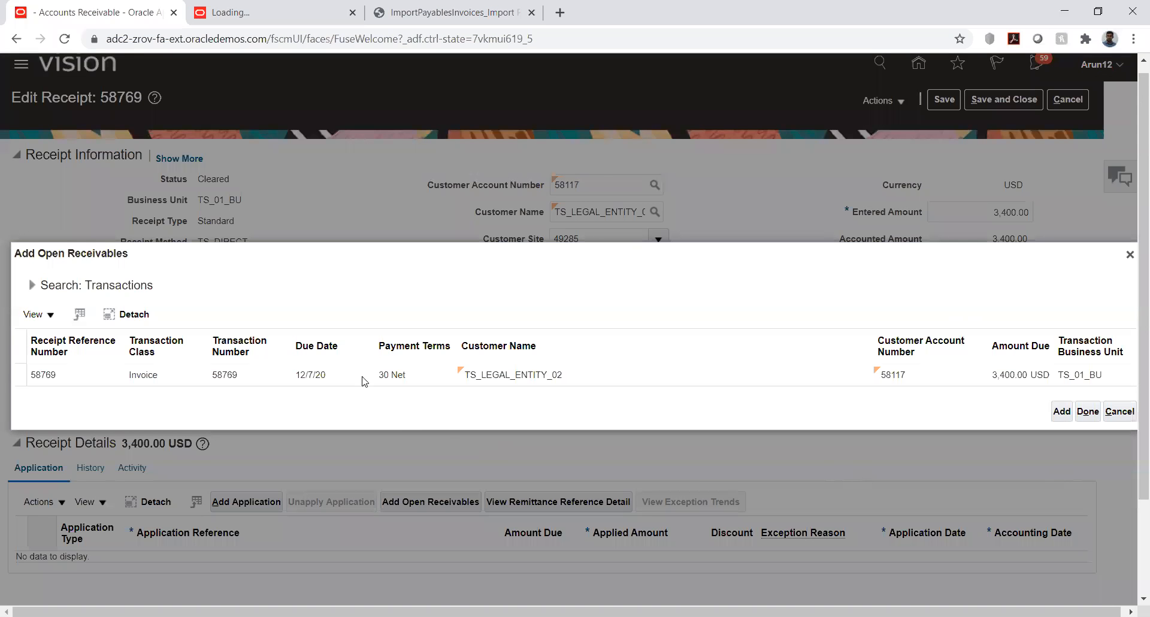
left_click(362, 376)
left_click(1061, 411)
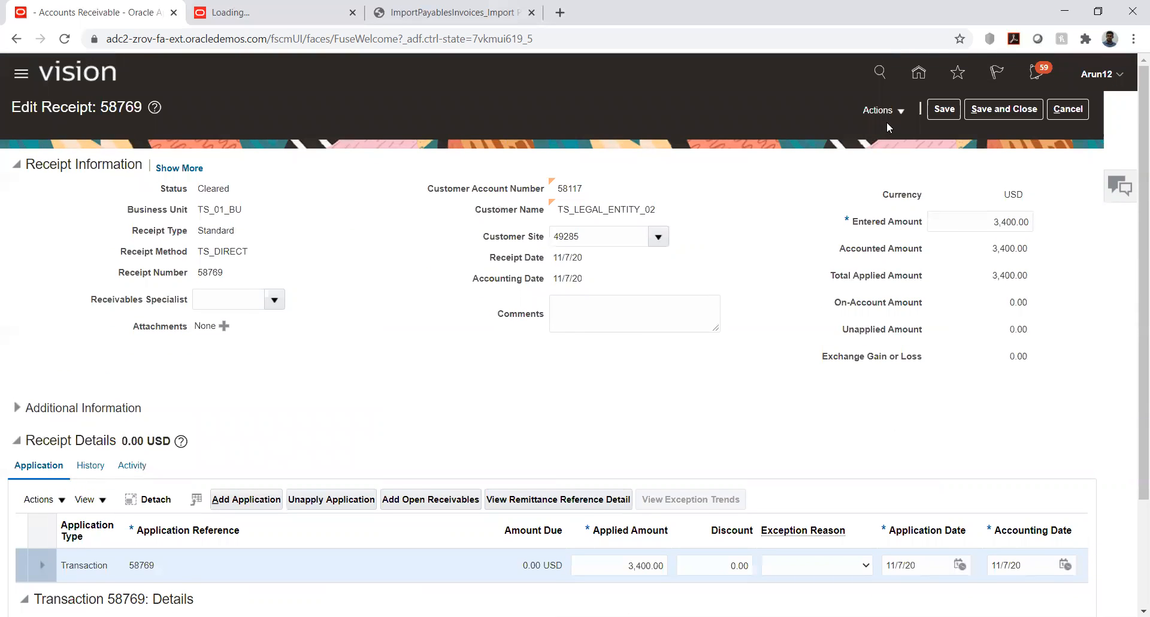
Save the receipt and create its accounting, reviewing the resulting accounting lines.
left_click(897, 113)
left_click(815, 225)
left_click(941, 115)
left_click(880, 110)
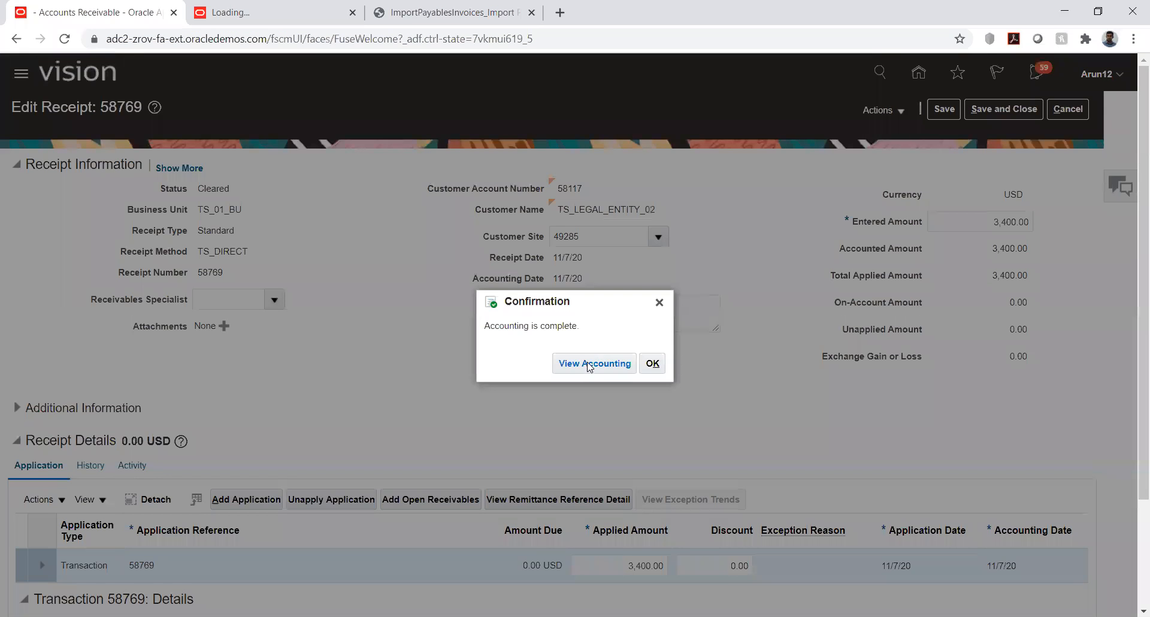
left_click(593, 362)
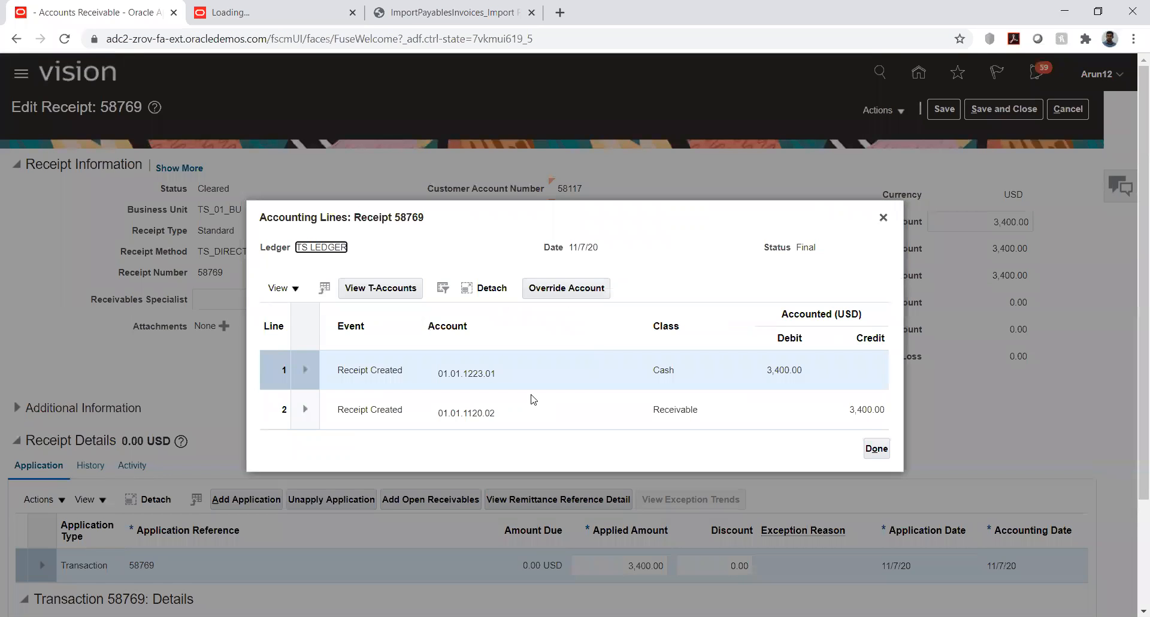
left_click(880, 448)
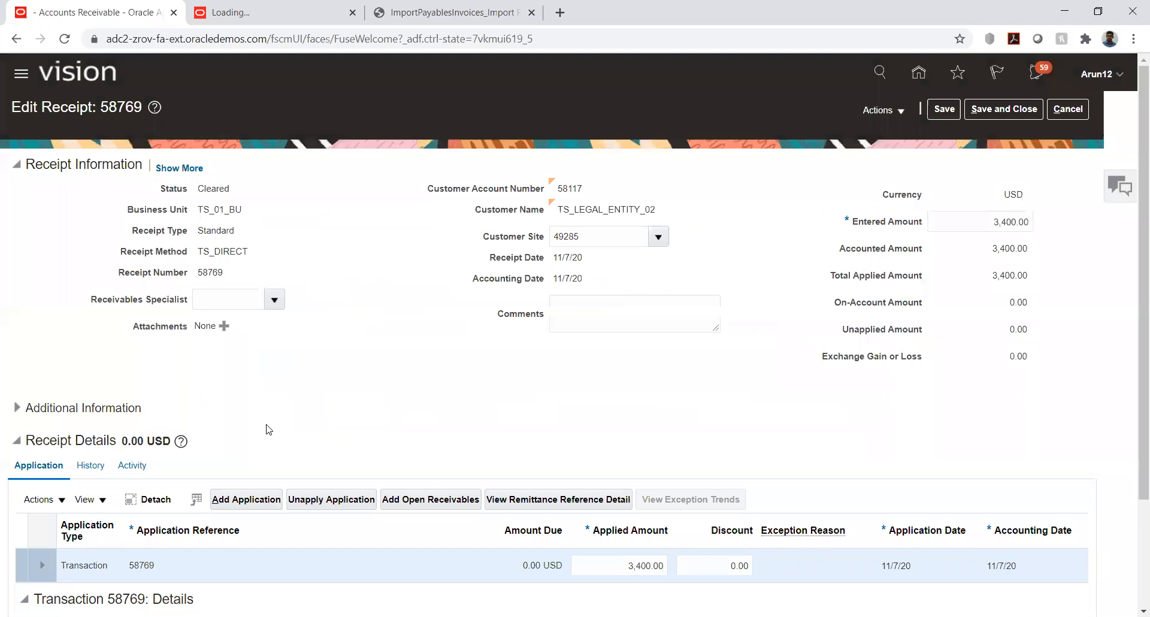
Unapply the invoice from the receipt in the receipt details.
scroll(309, 336, "down", 3)
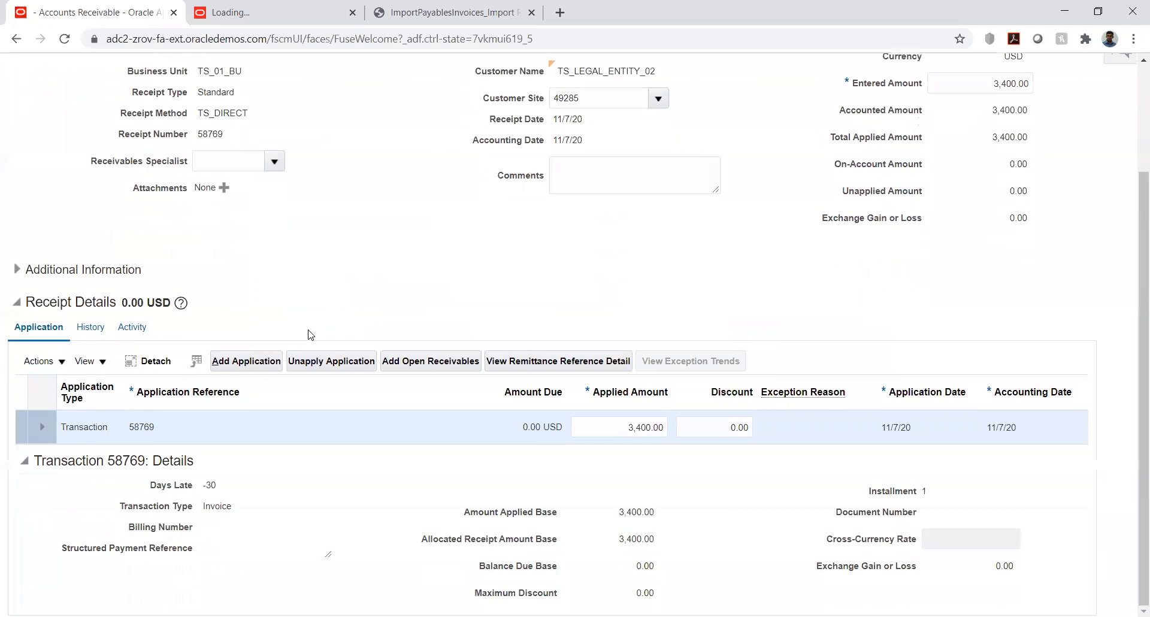
left_click(53, 360)
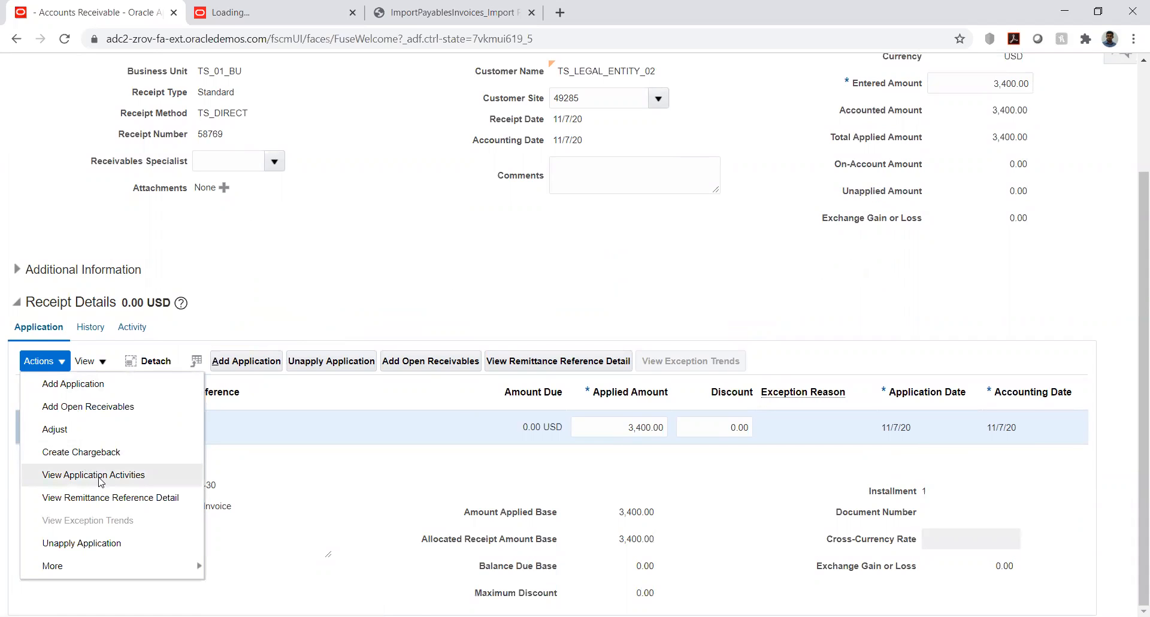
left_click(118, 546)
left_click(443, 323)
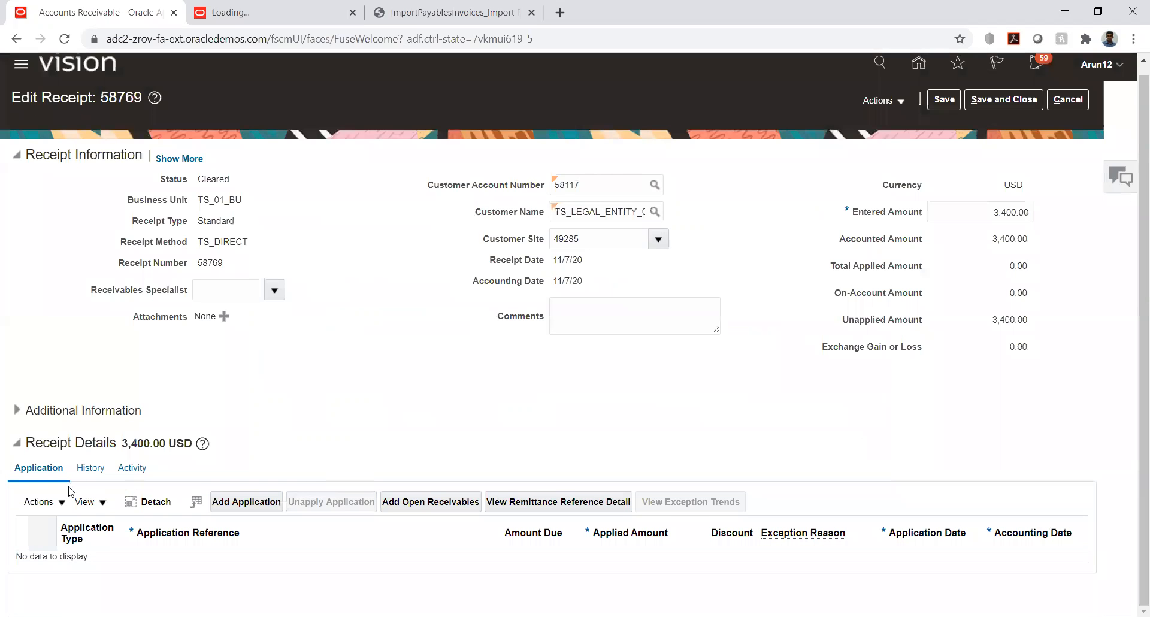
Open the list of actions for the receipt's applications.
left_click(60, 502)
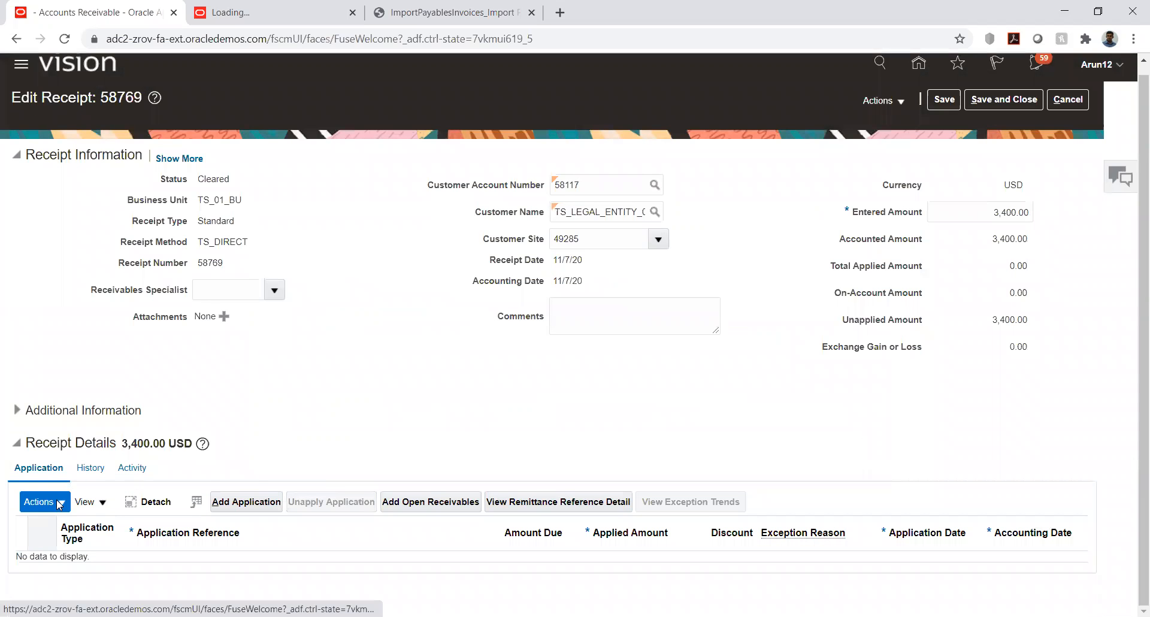
Issue a 3,400.00 USD refund on the receipt for customer party site Site one with refund payment method TATA_PAY, and save the receipt.
mouse_move(79, 474)
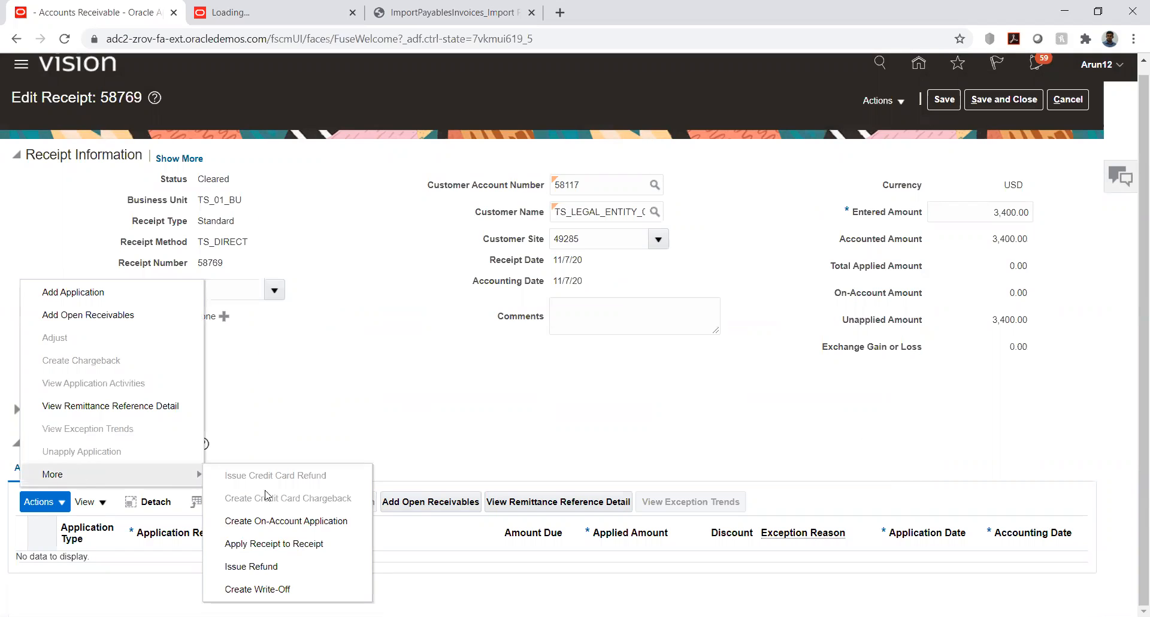
left_click(251, 567)
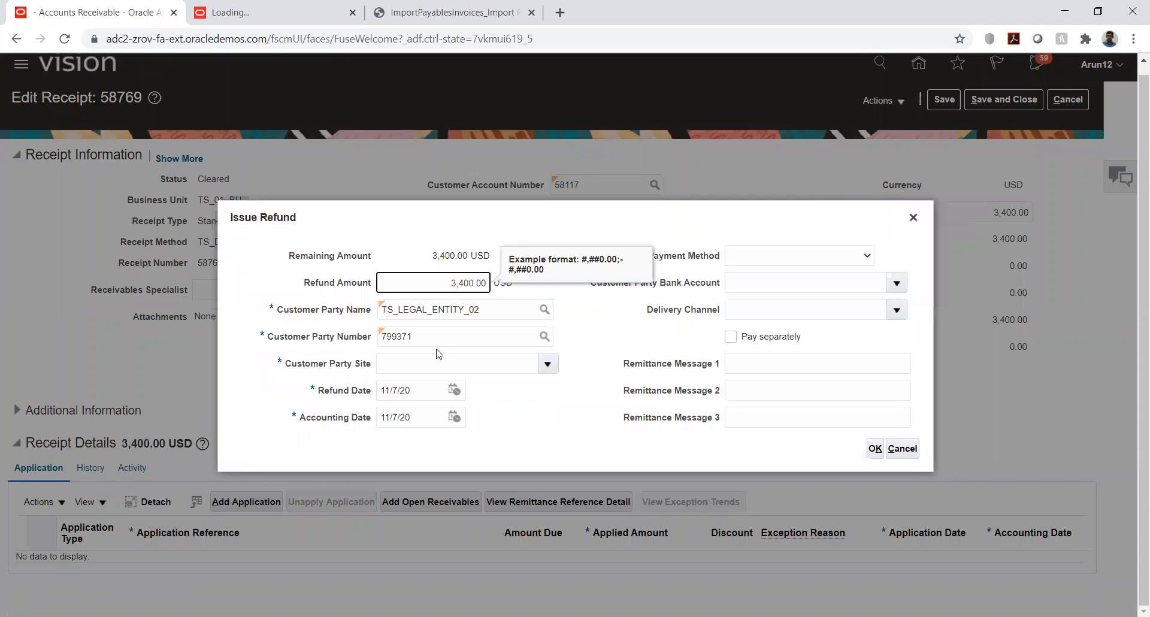
left_click(547, 364)
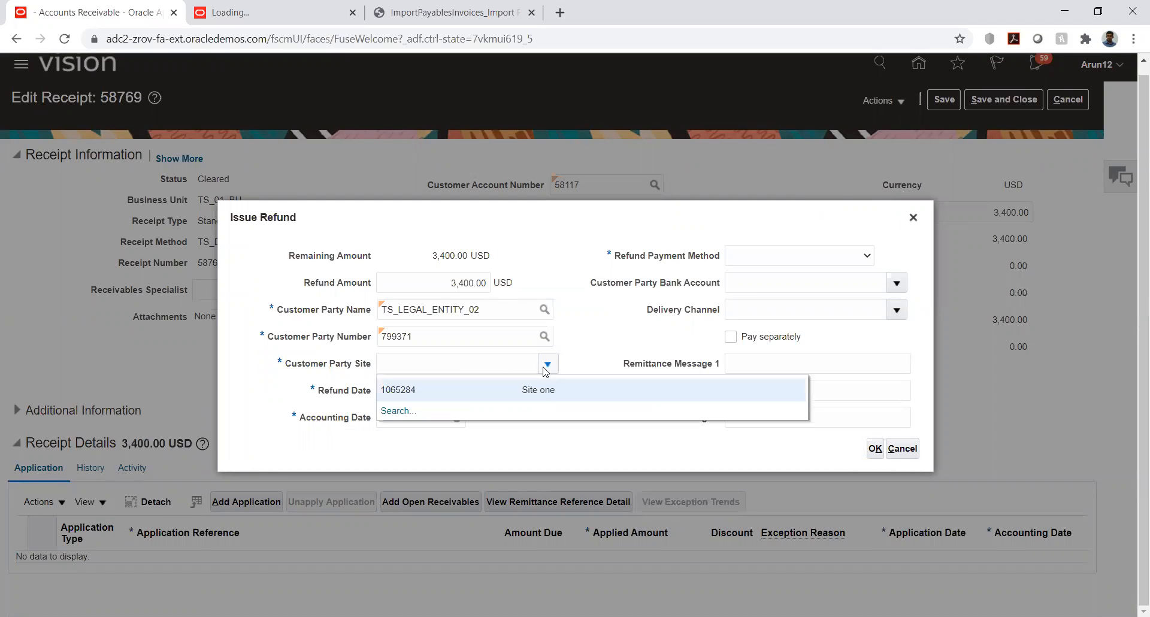
left_click(512, 390)
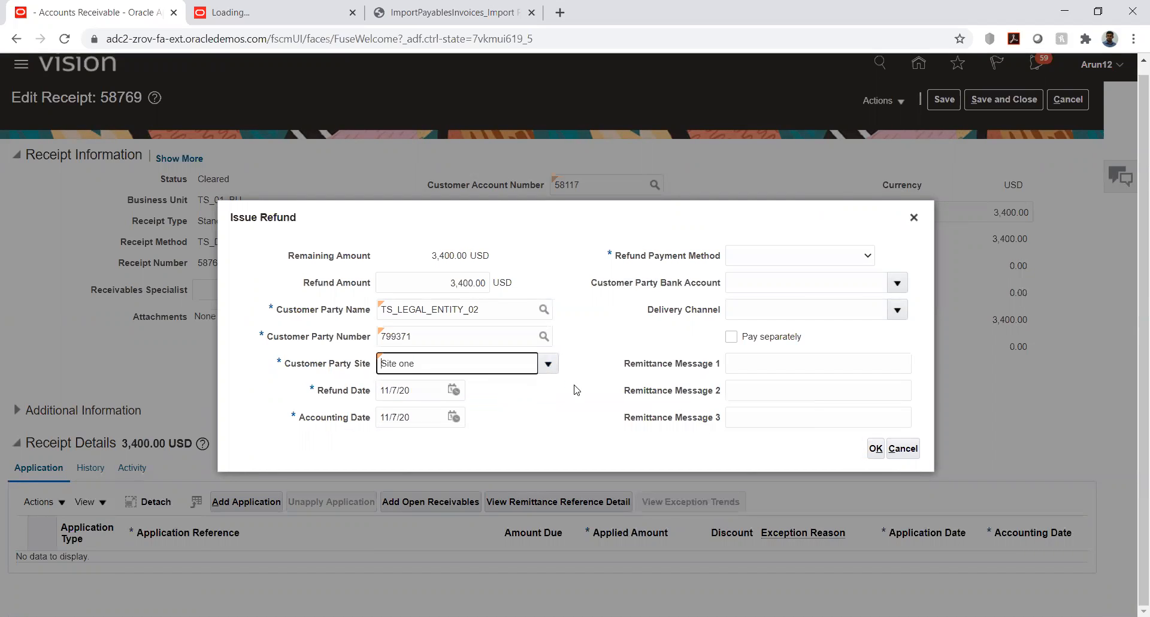
left_click(767, 257)
left_click(750, 350)
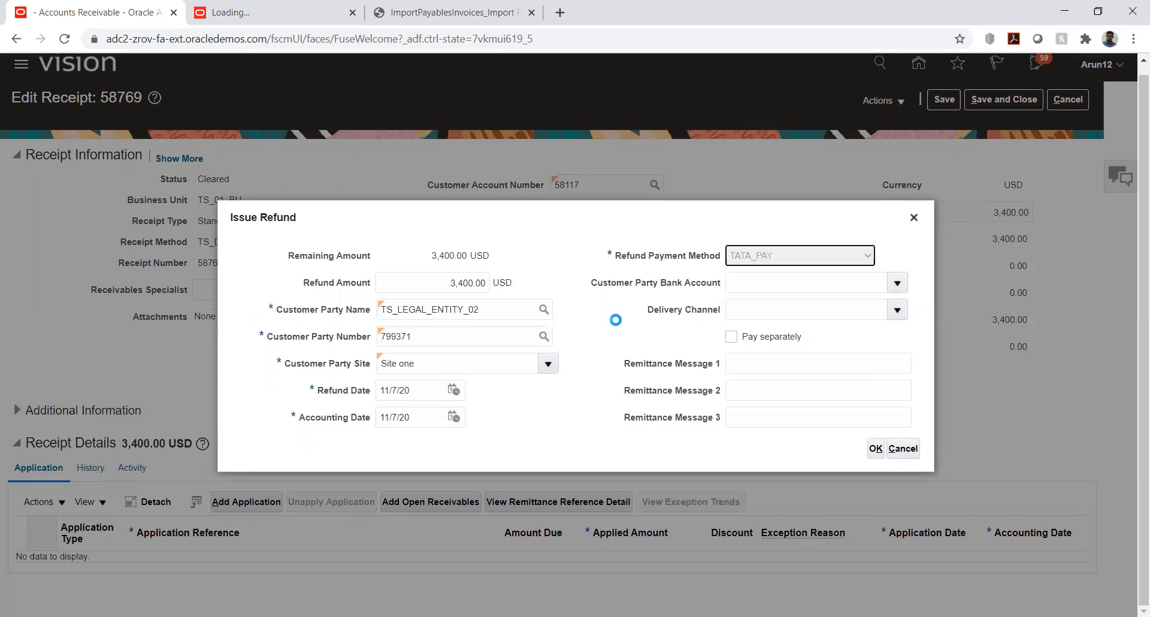
left_click(612, 322)
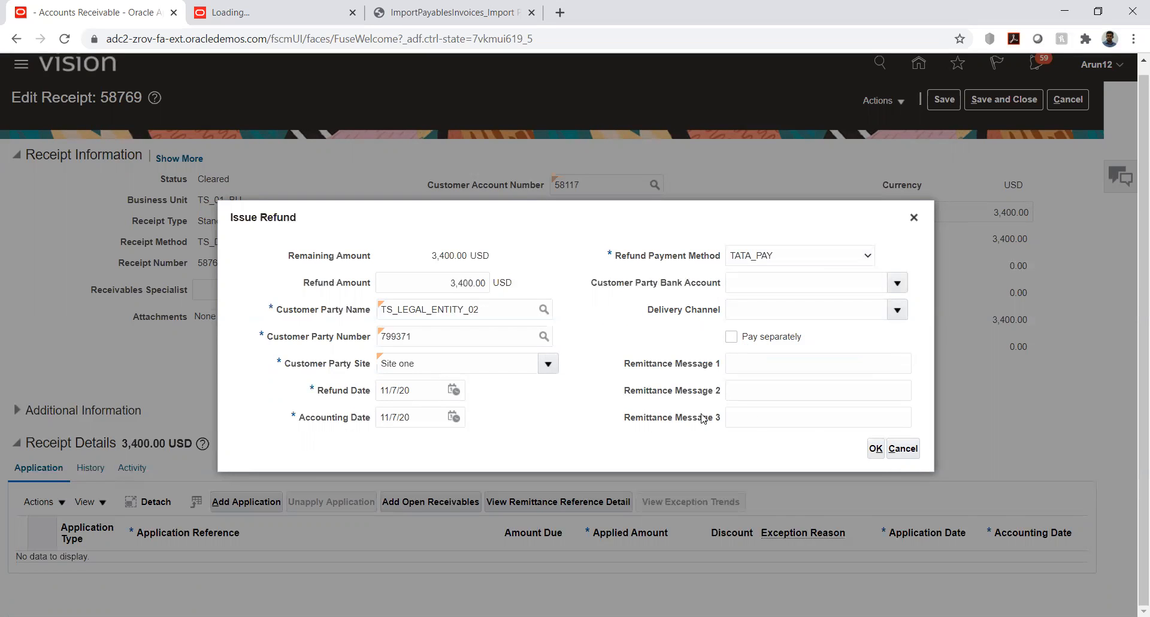
left_click(875, 449)
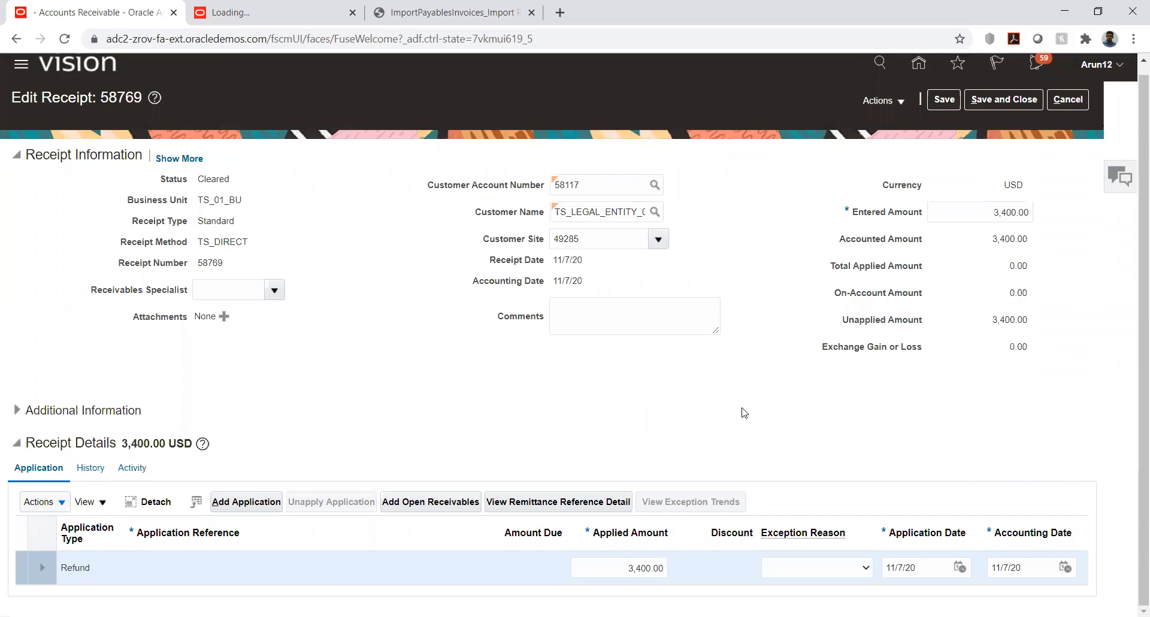
left_click(928, 103)
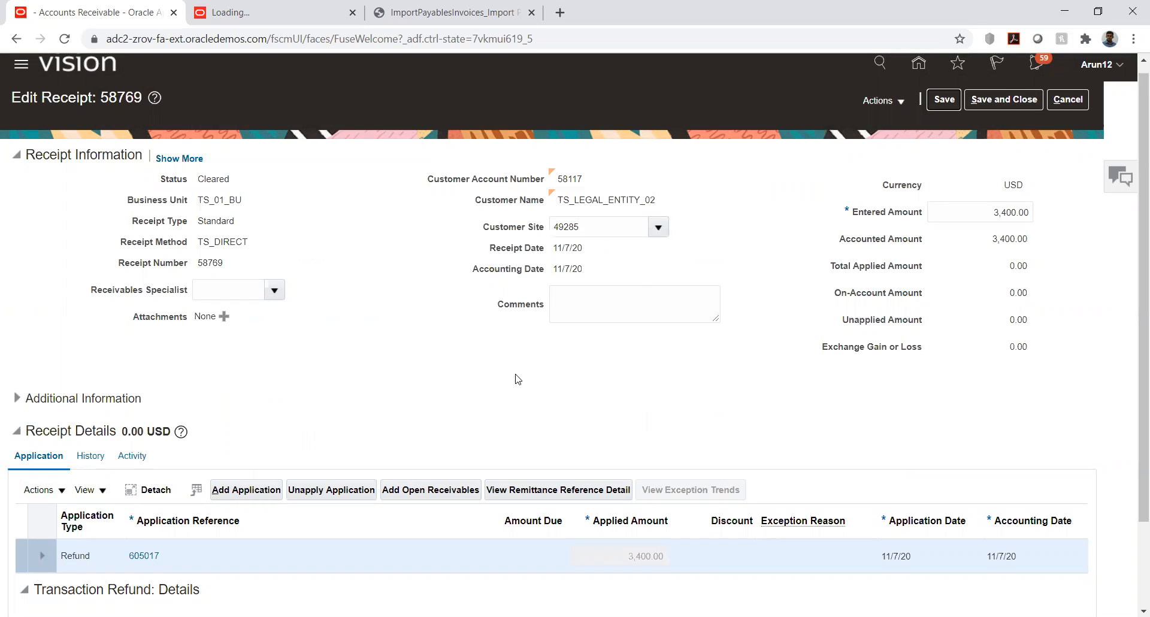
left_click(60, 492)
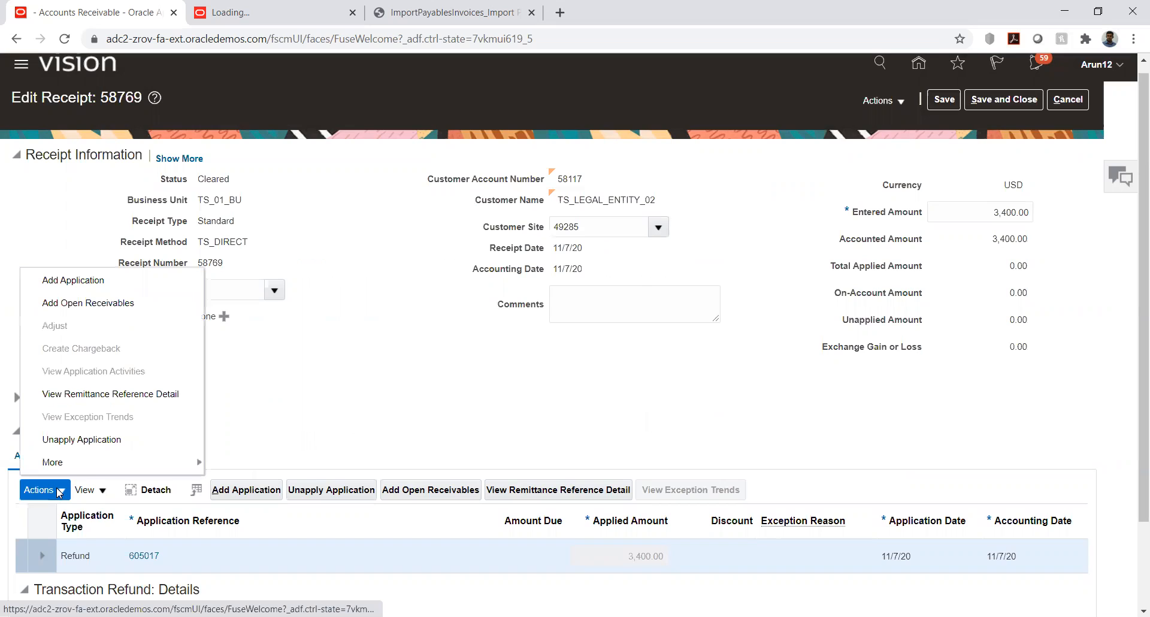
mouse_move(88, 466)
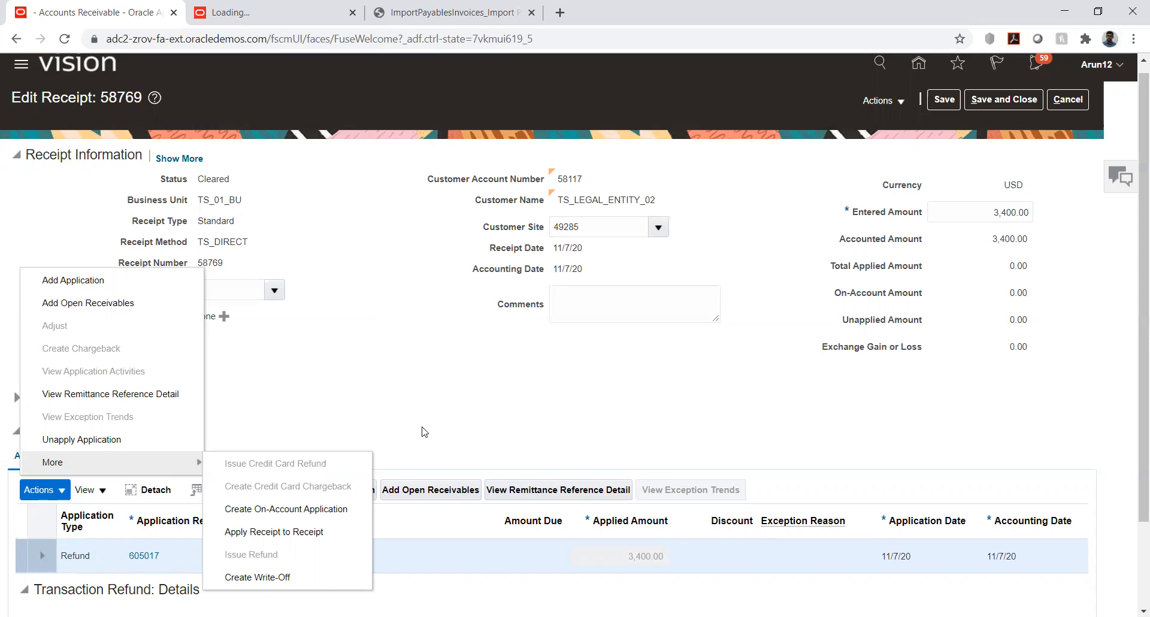
left_click(457, 410)
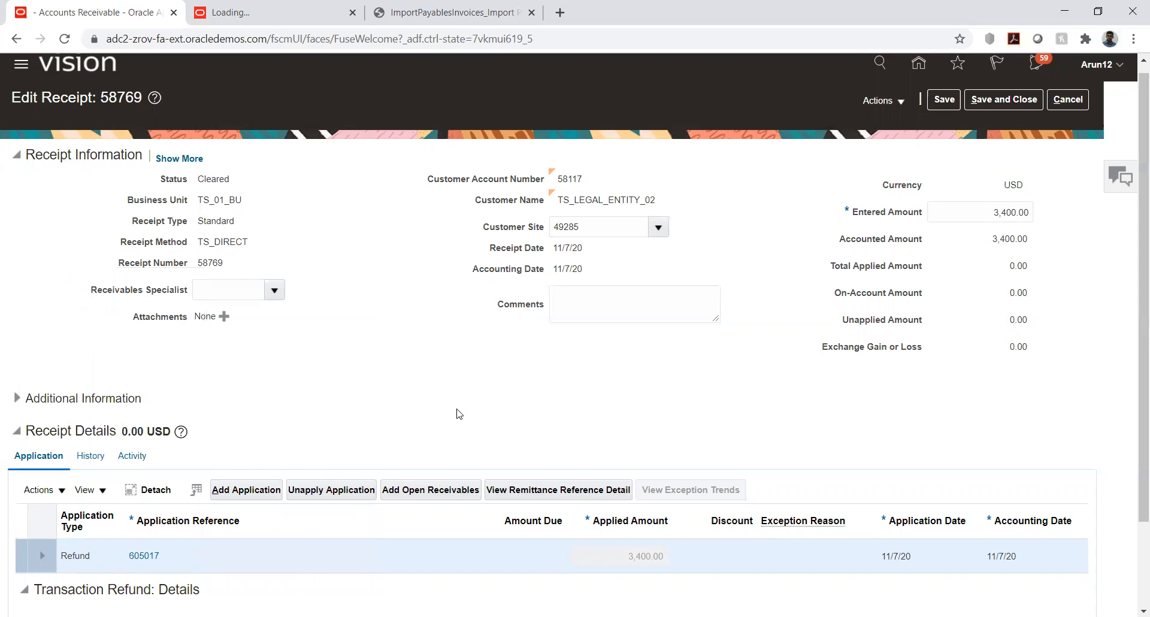
Save and close the receipt, and go to the Payables Invoices work area.
scroll(1023, 222, "up", 1)
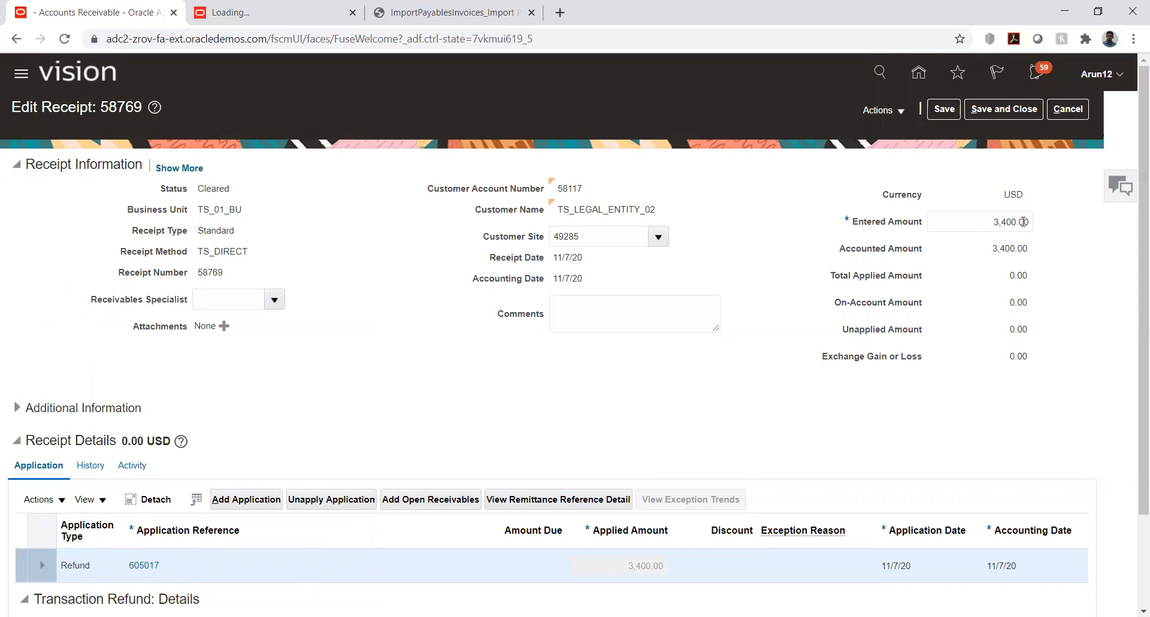
left_click(990, 110)
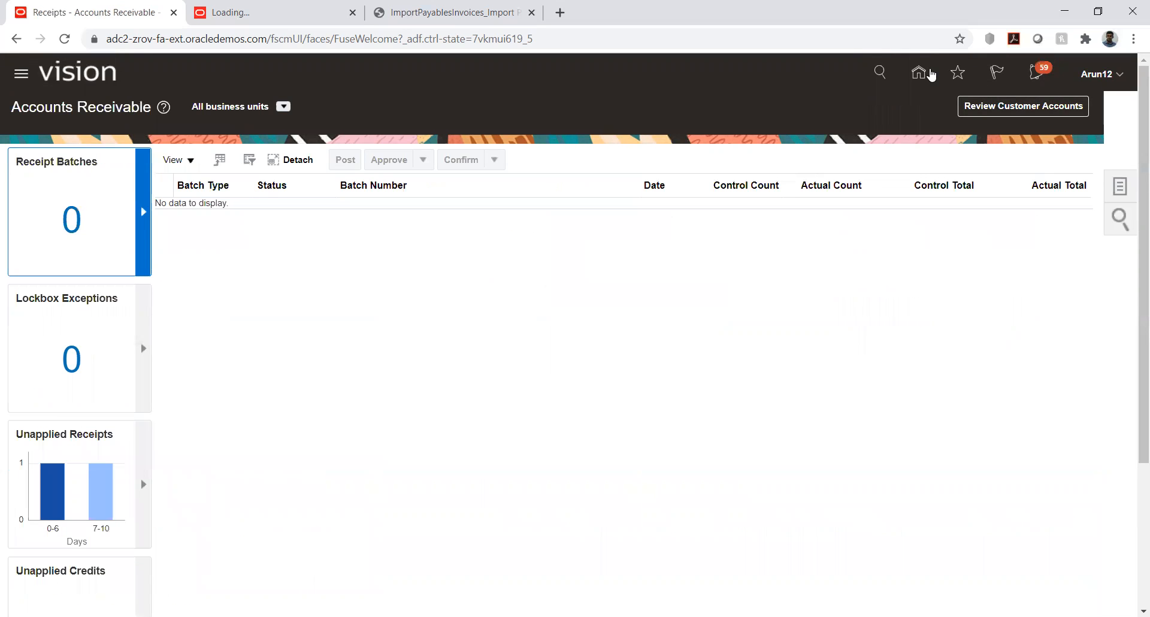
left_click(913, 141)
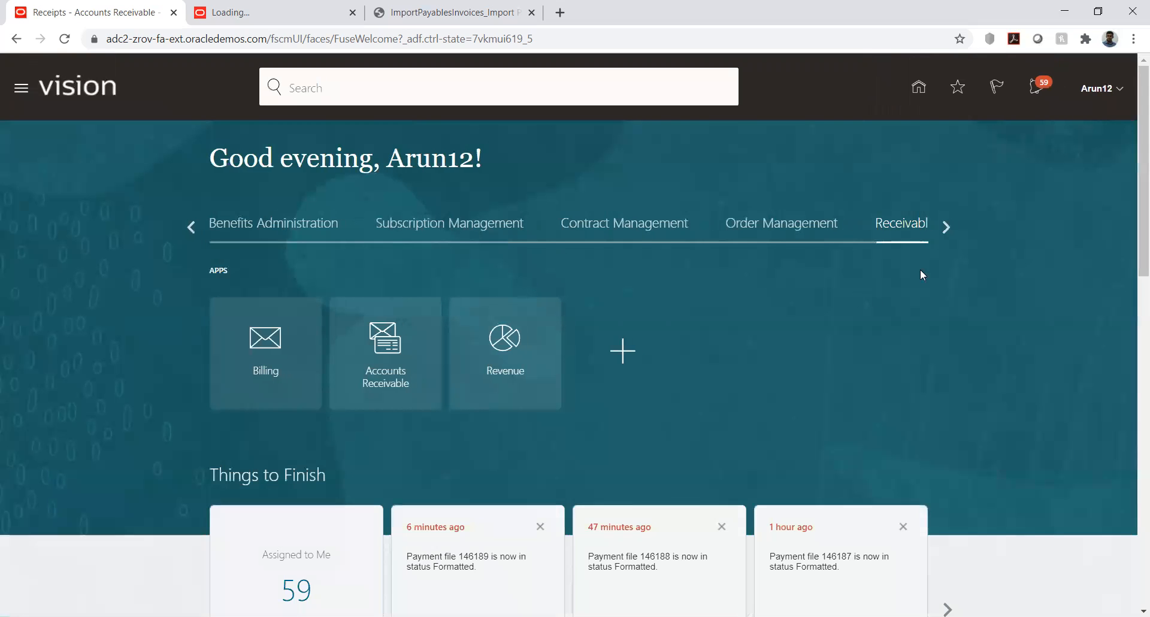
left_click(945, 227)
left_click(945, 227)
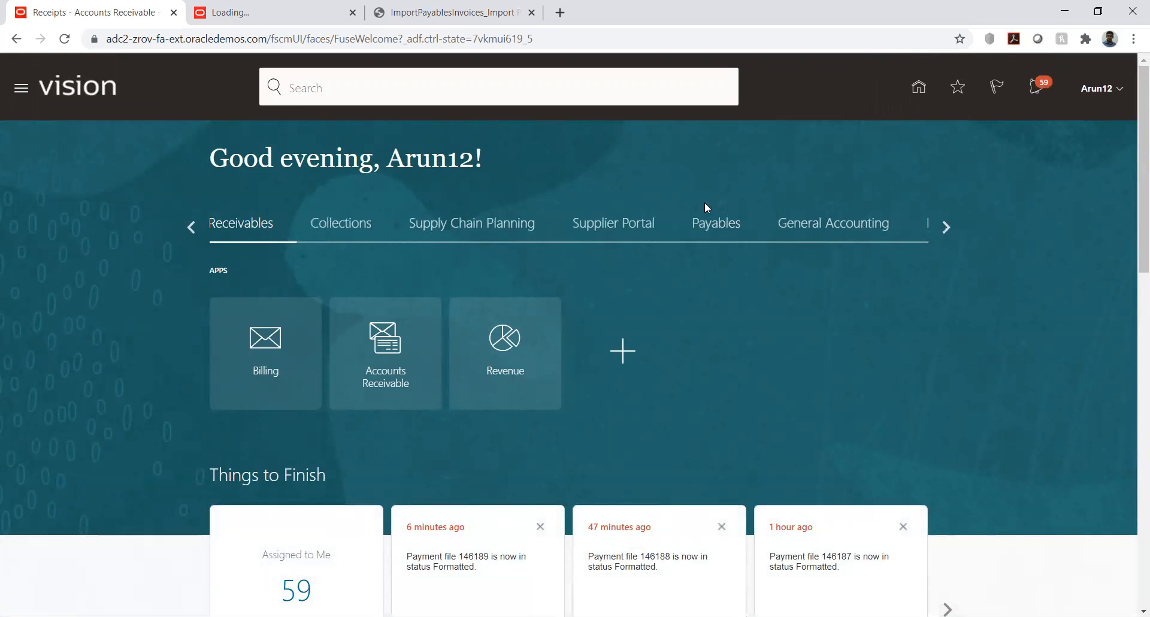
left_click(715, 223)
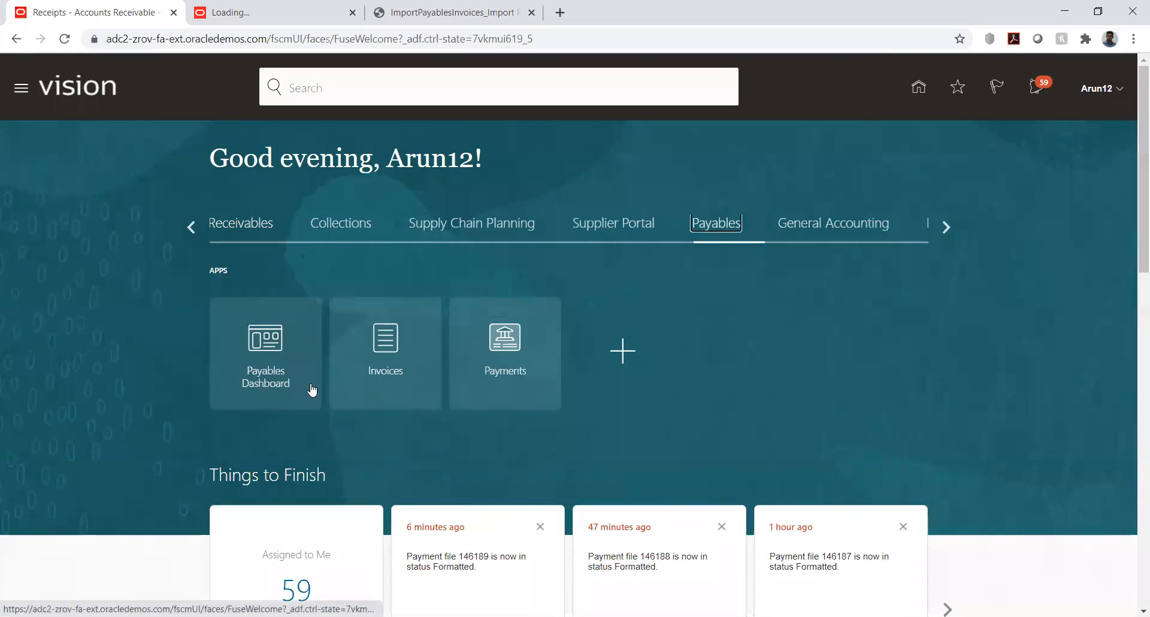
left_click(373, 353)
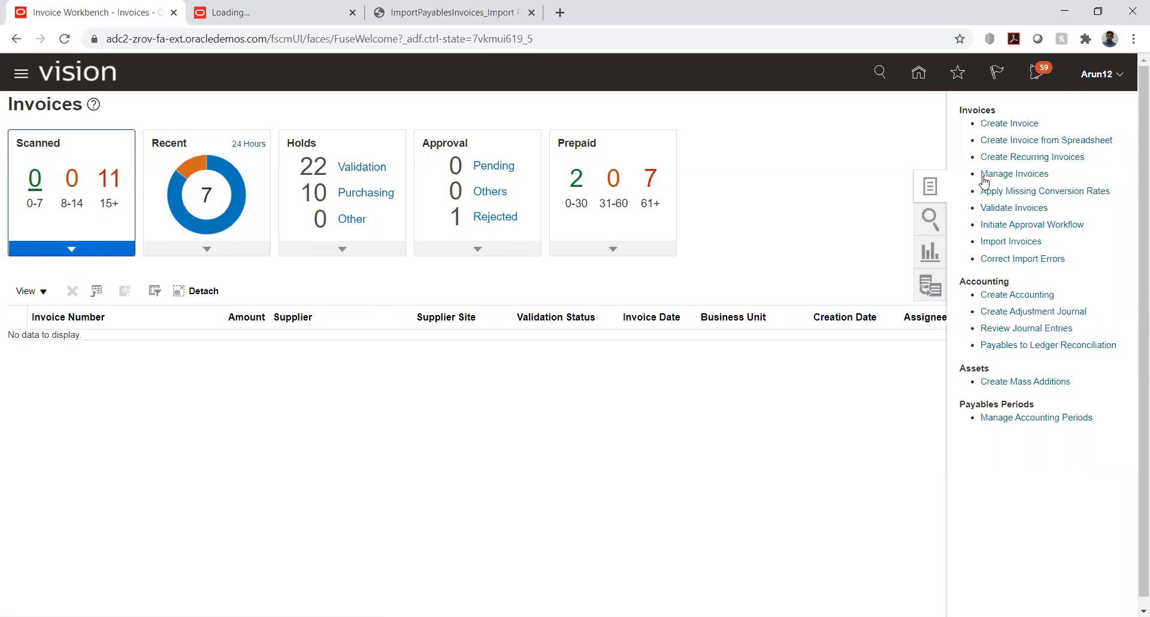
Search for invoices dated 11/7/20 across all business units and open the 3,400.00 USD payment request for TS_LEGAL_ENTITY_02.
left_click(983, 175)
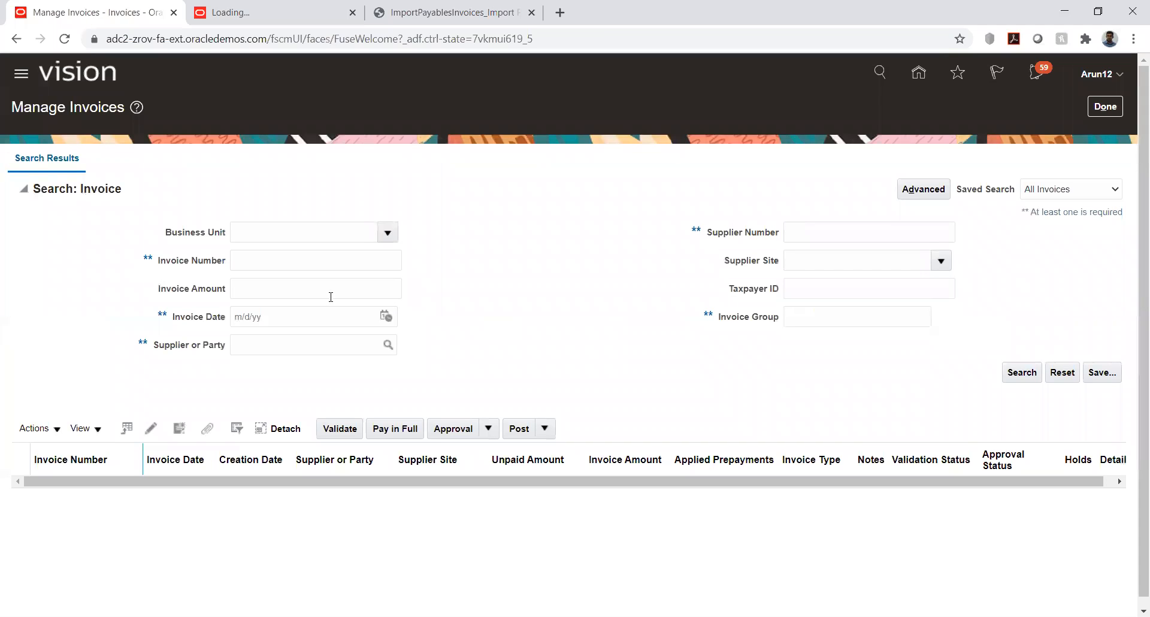
left_click(386, 315)
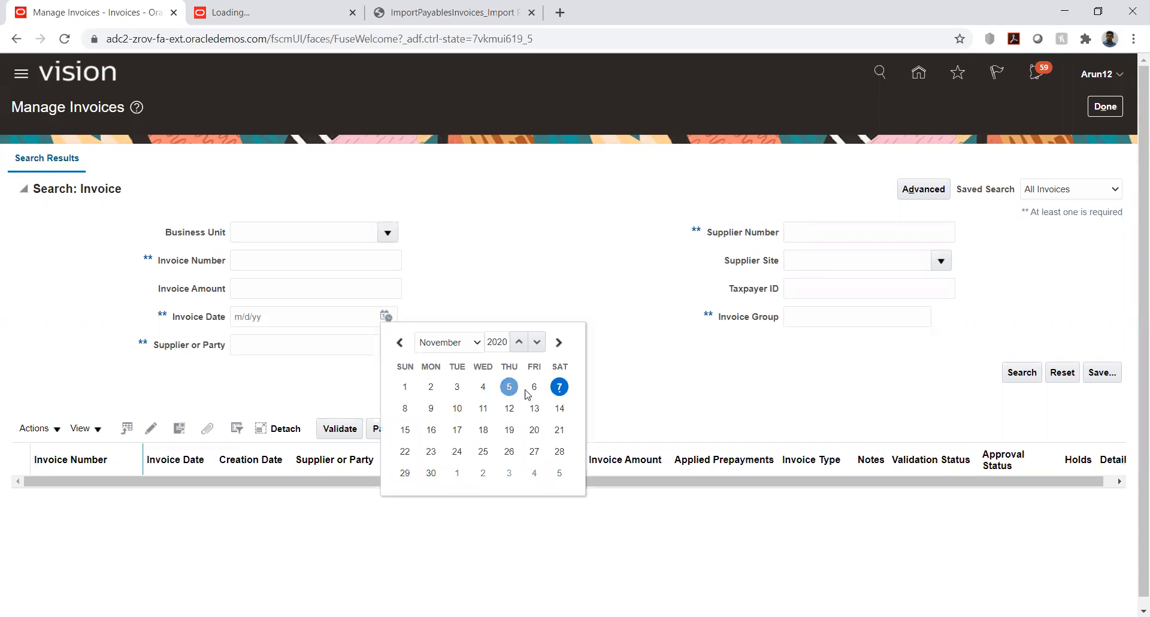
left_click(559, 388)
left_click(1021, 372)
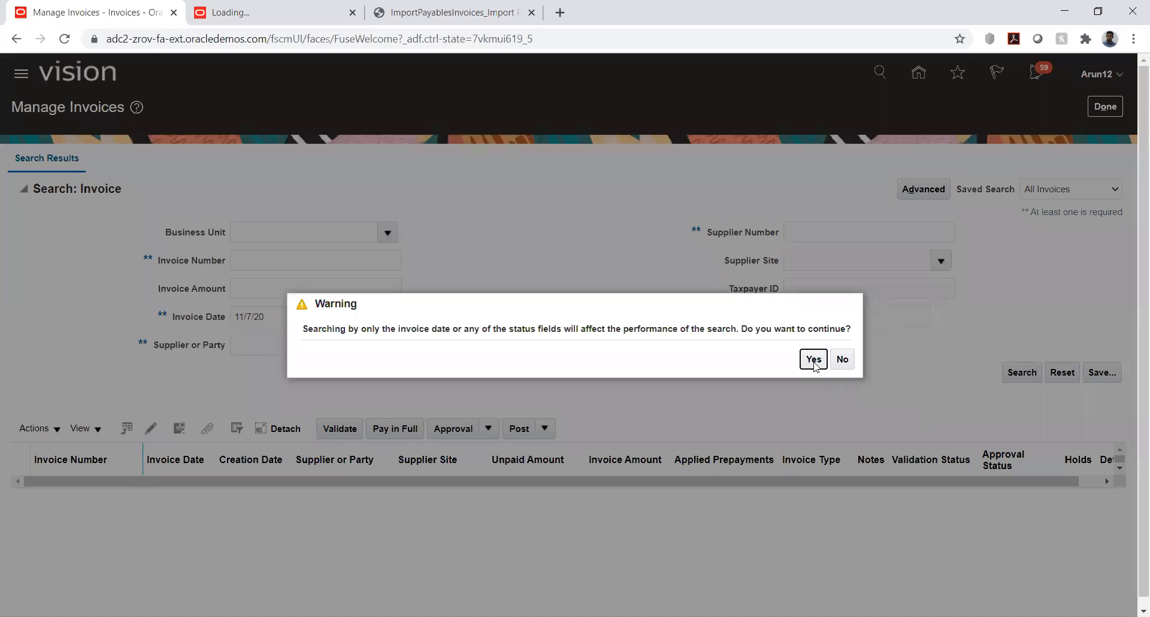
left_click(813, 360)
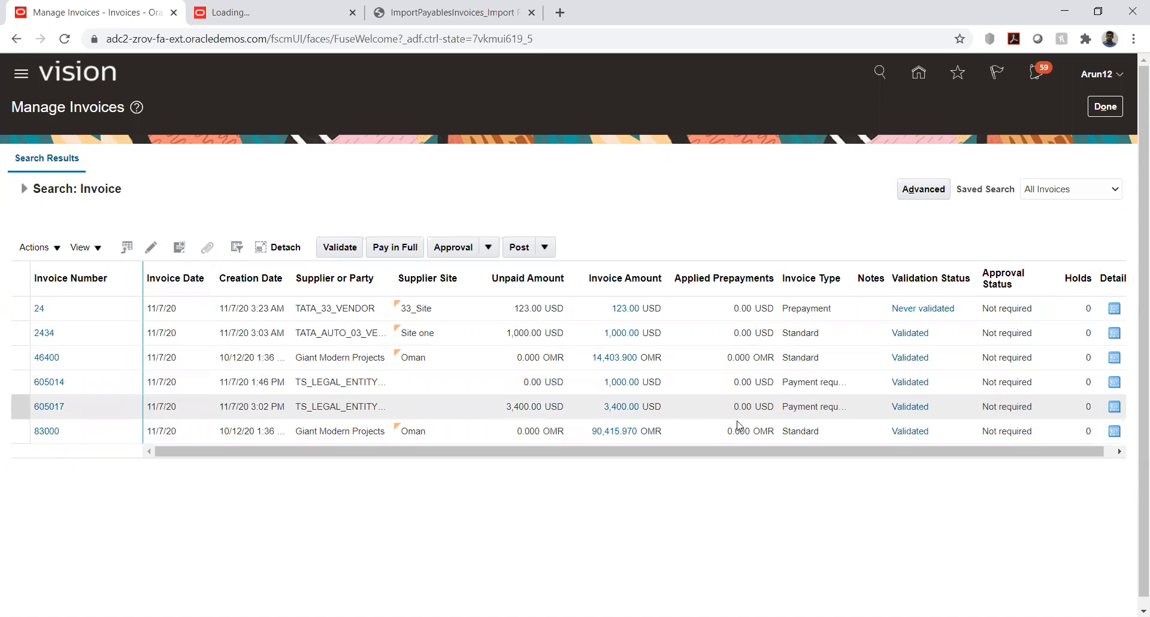
left_click(794, 407)
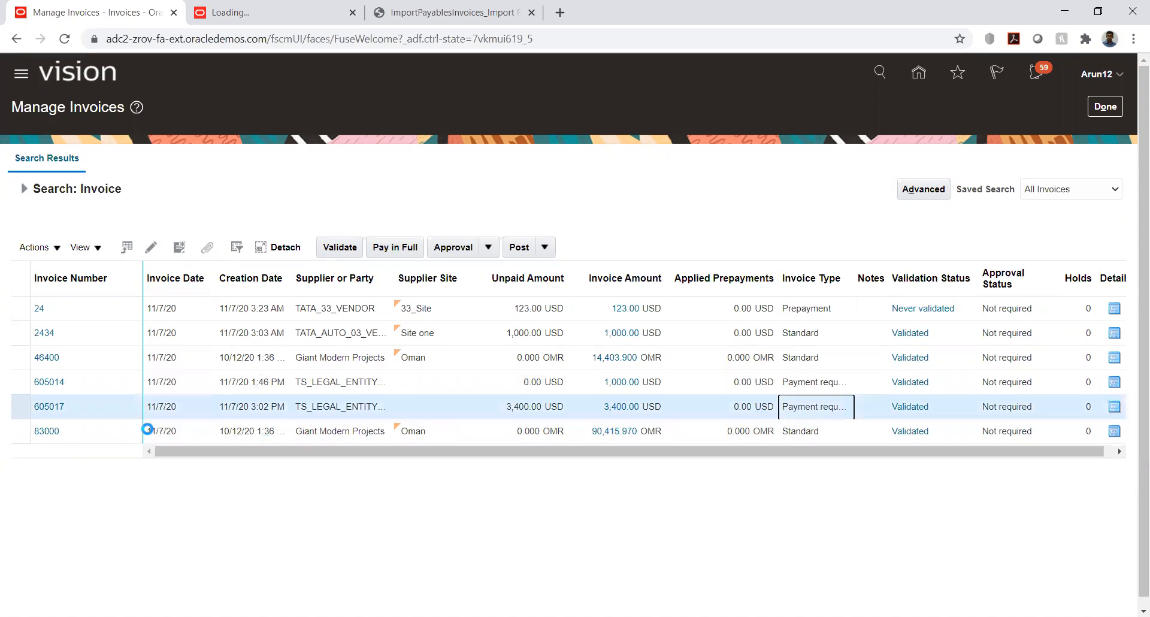
left_click(51, 407)
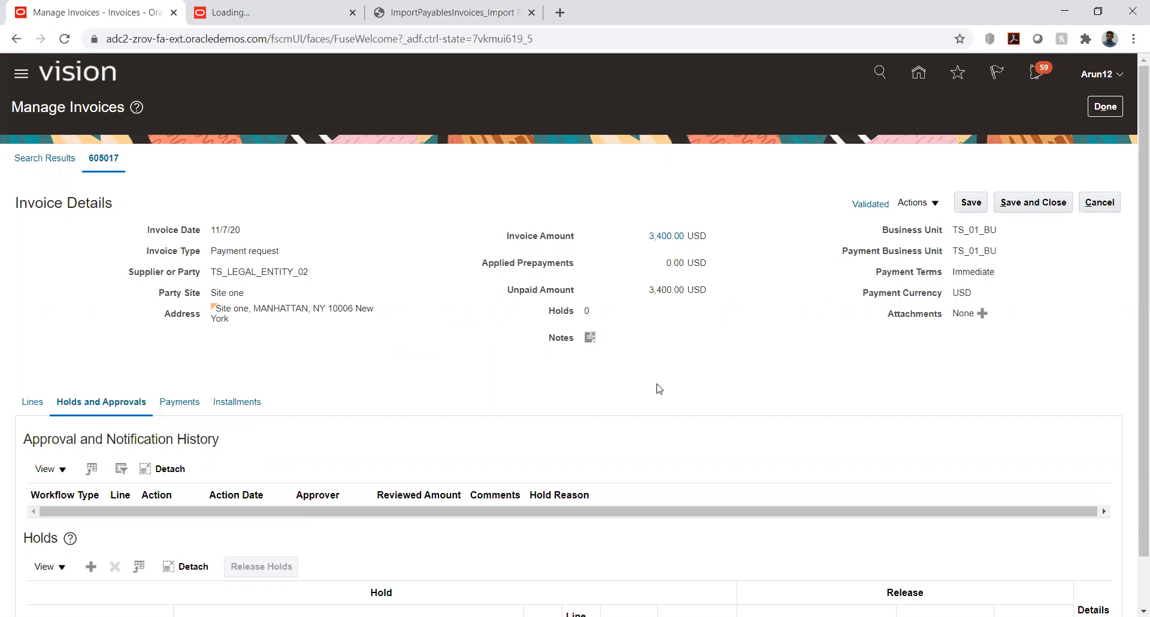
Validate the payment request invoice and post it to the ledger.
left_click(916, 205)
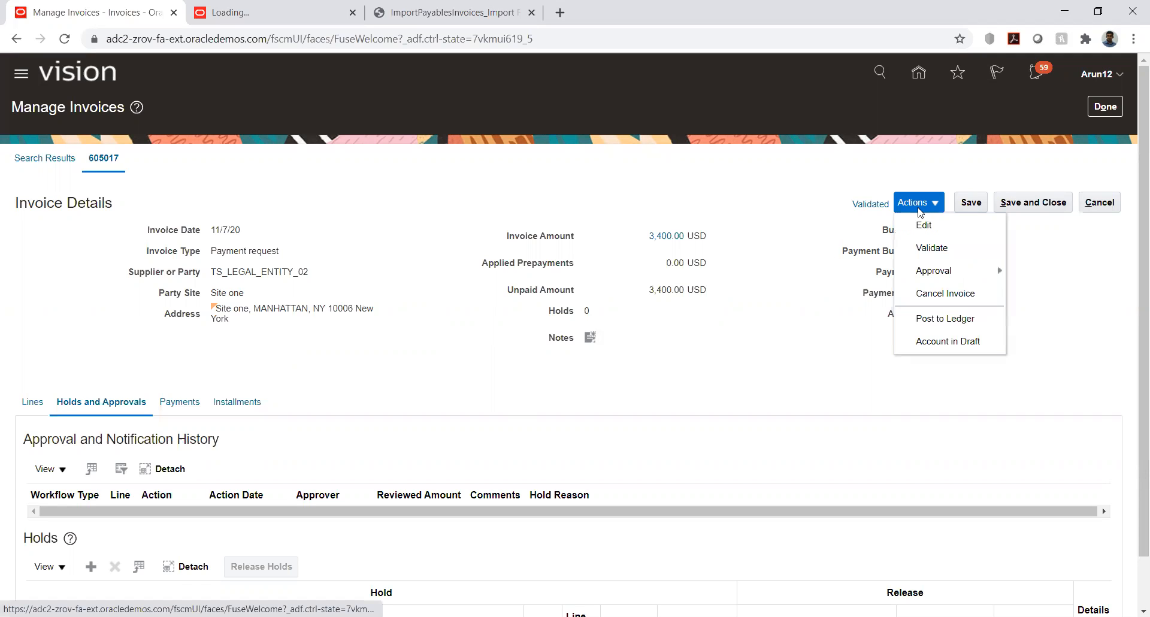
left_click(937, 251)
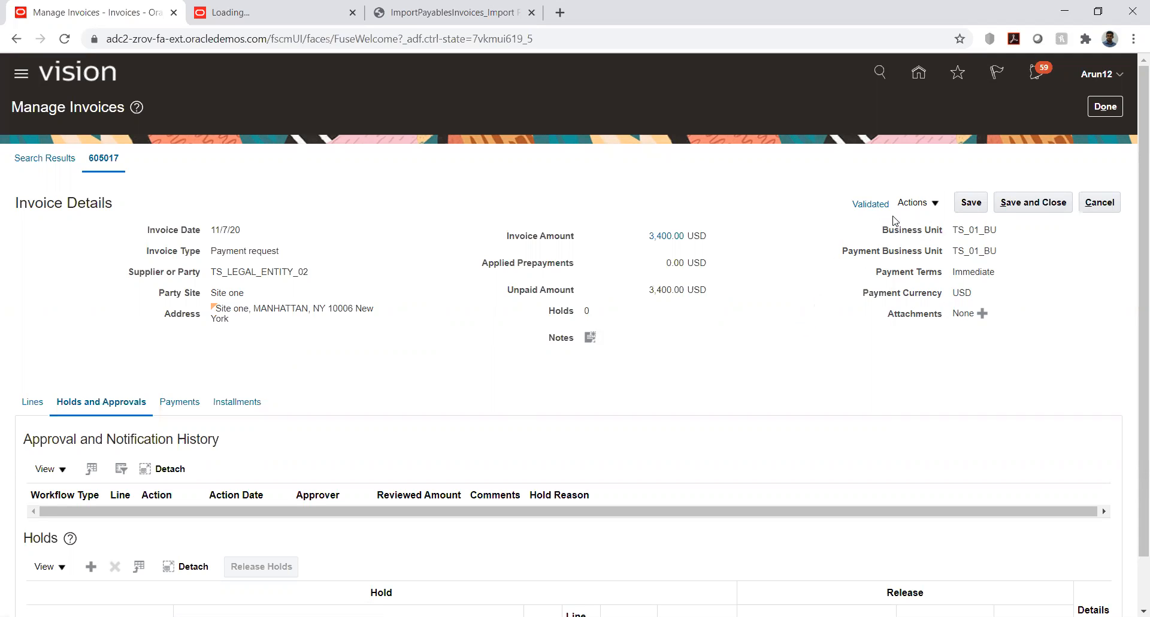
left_click(619, 223)
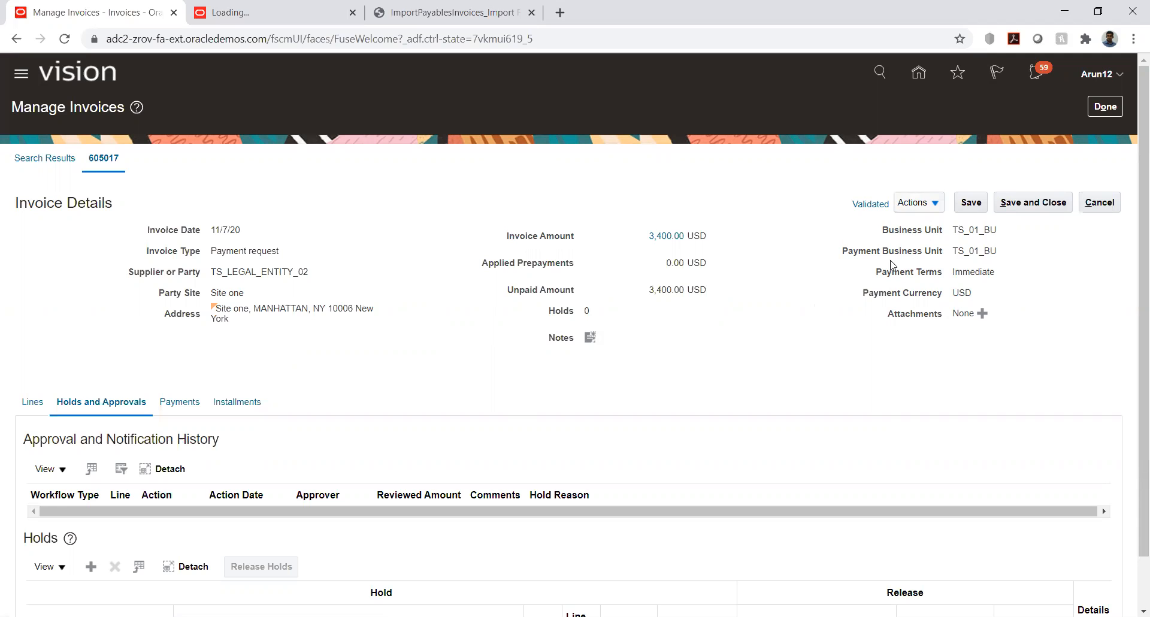
left_click(926, 204)
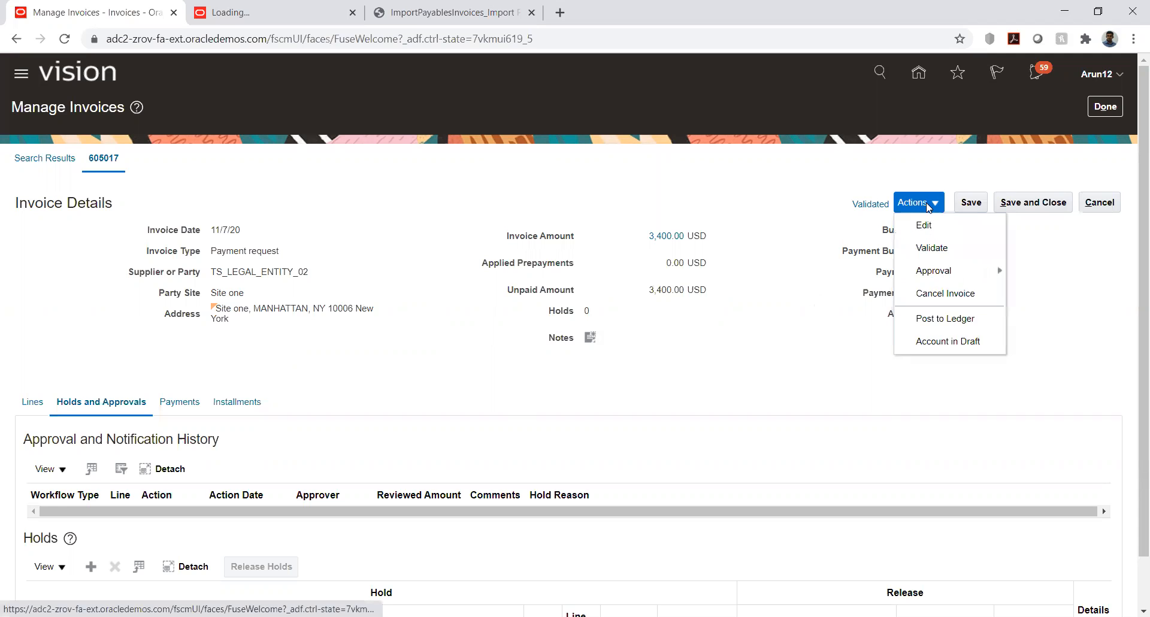
left_click(939, 320)
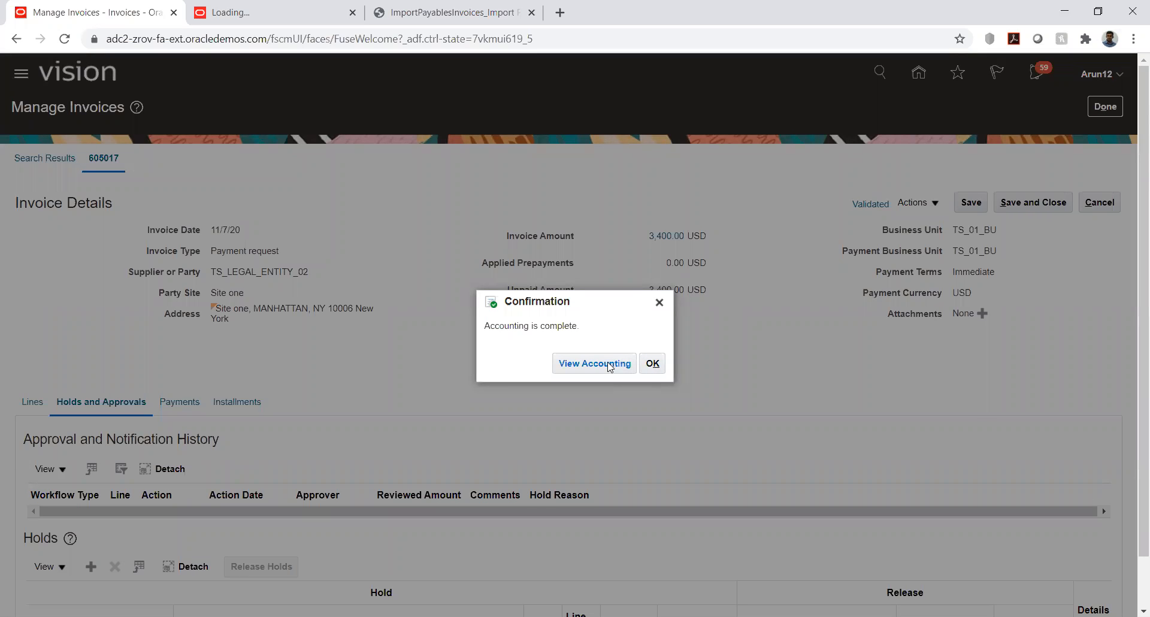
Review the payment request's accounting lines and the segment descriptions of the item expense account.
left_click(613, 363)
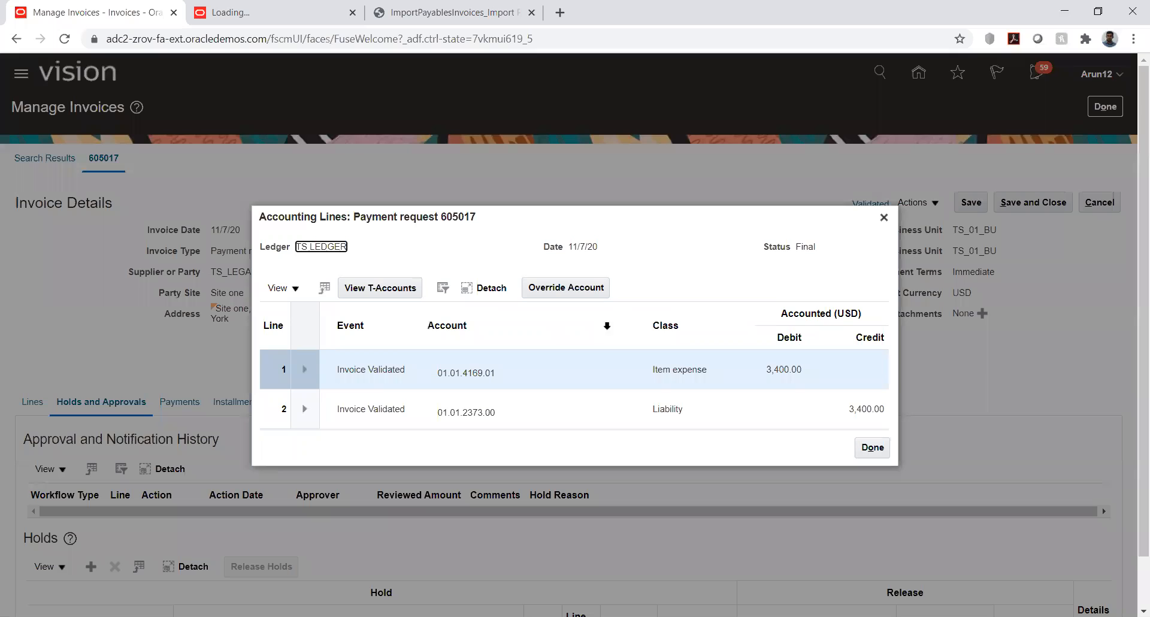
left_click(469, 372)
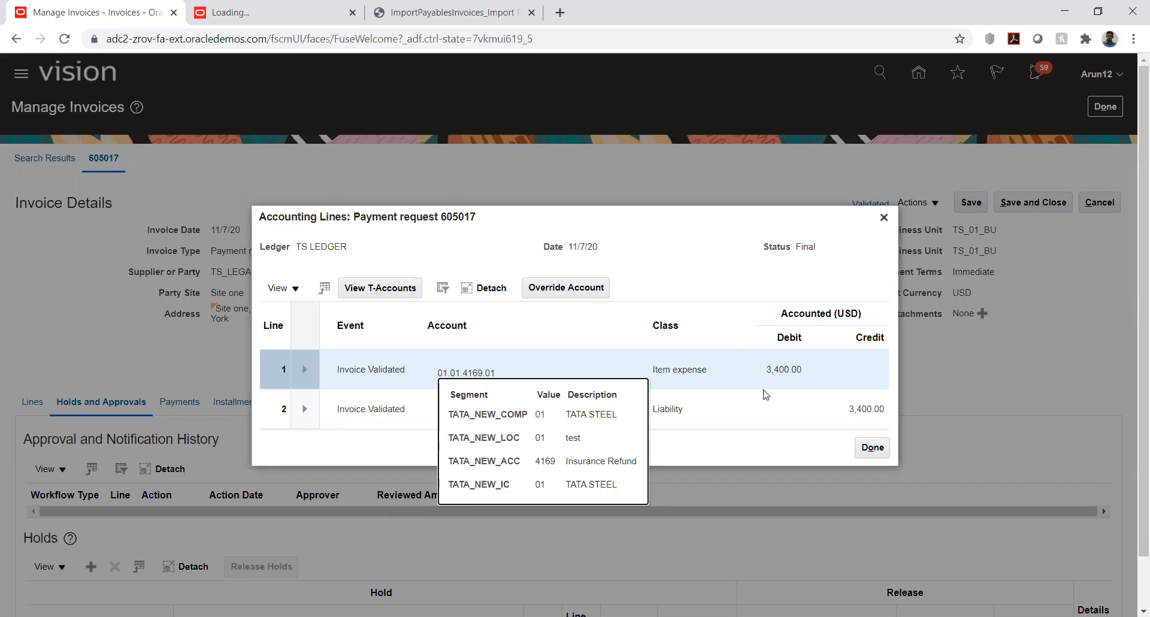
left_click(708, 441)
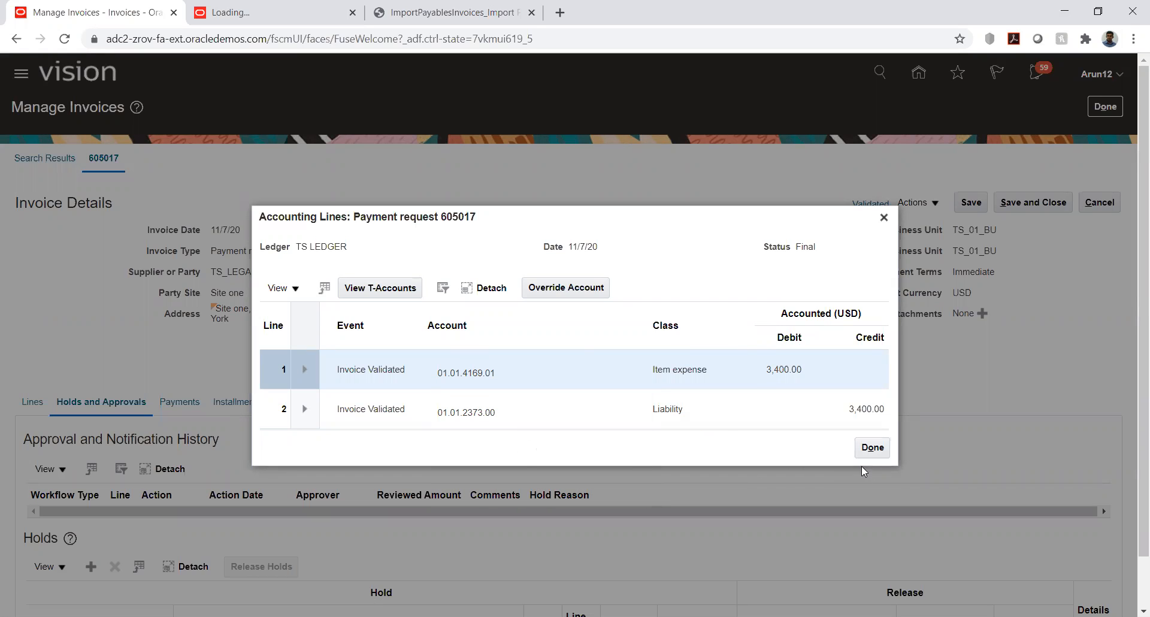
left_click(872, 448)
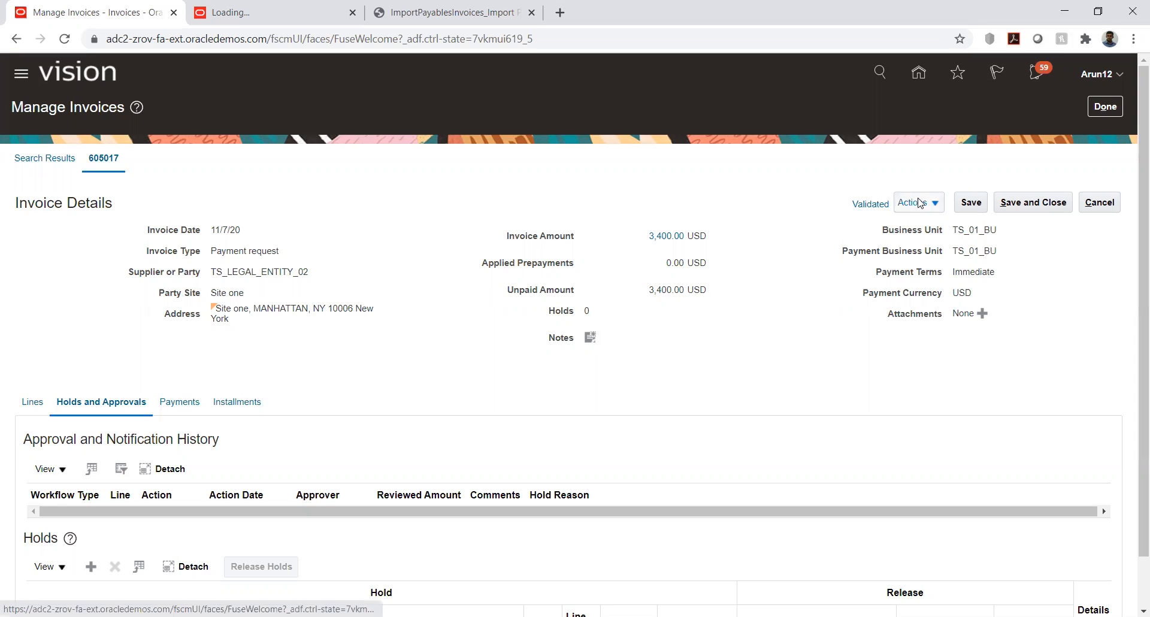
Save and close the payment request and pay it in full from bank account TS with payment process profile TATA_PAY.
left_click(1034, 207)
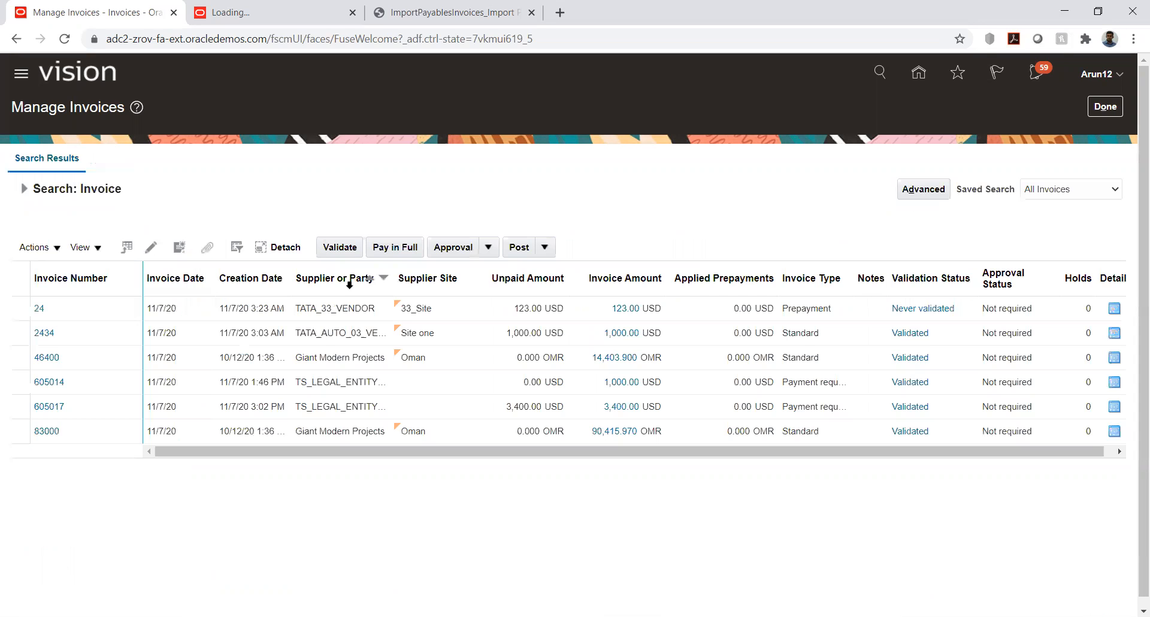
left_click(220, 408)
left_click(200, 406)
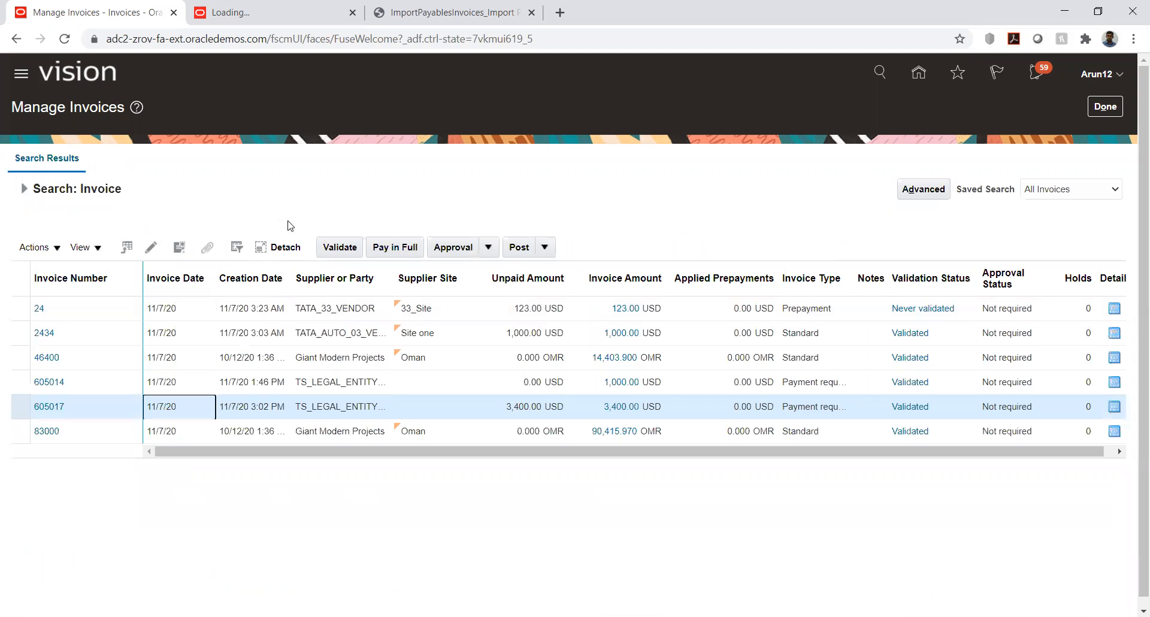
left_click(393, 246)
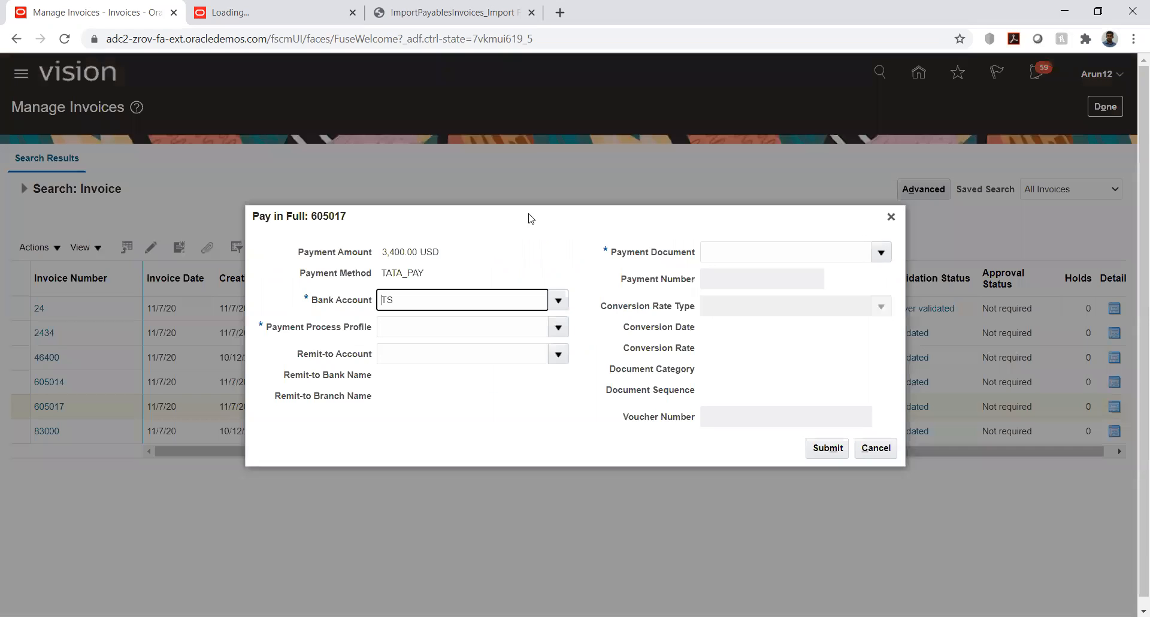
left_click(558, 327)
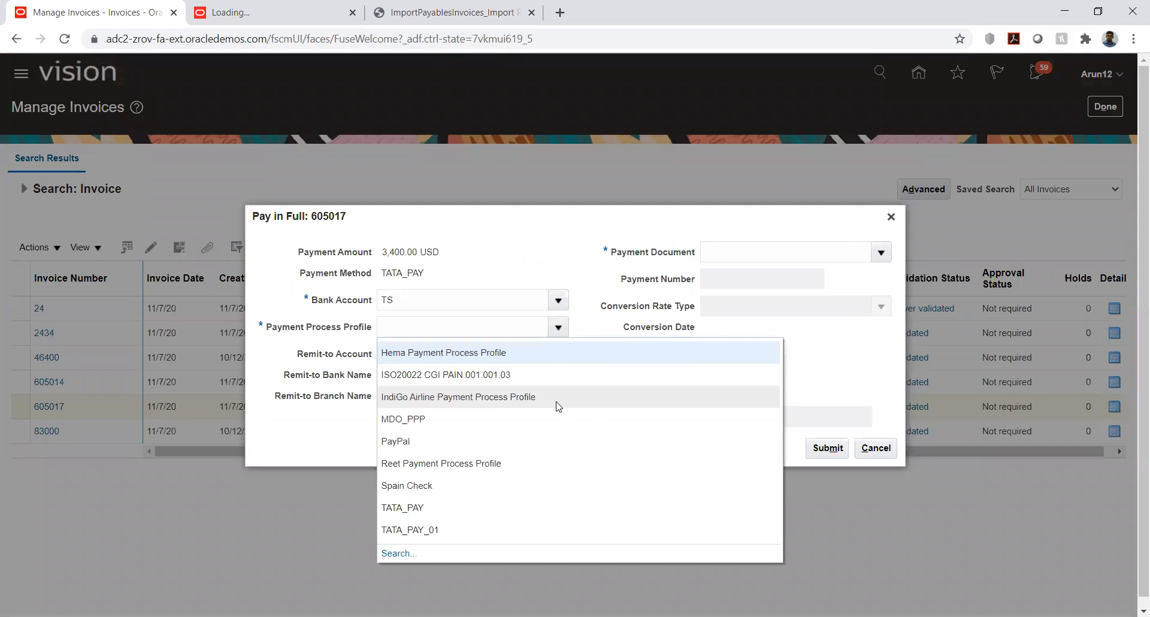
left_click(421, 506)
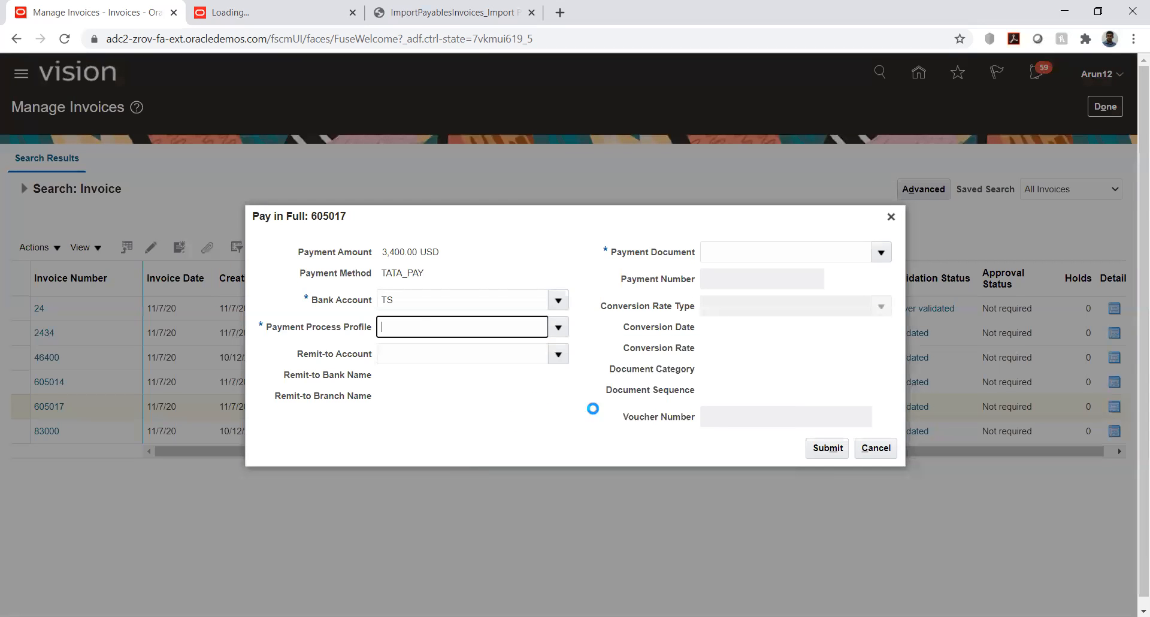
left_click(826, 448)
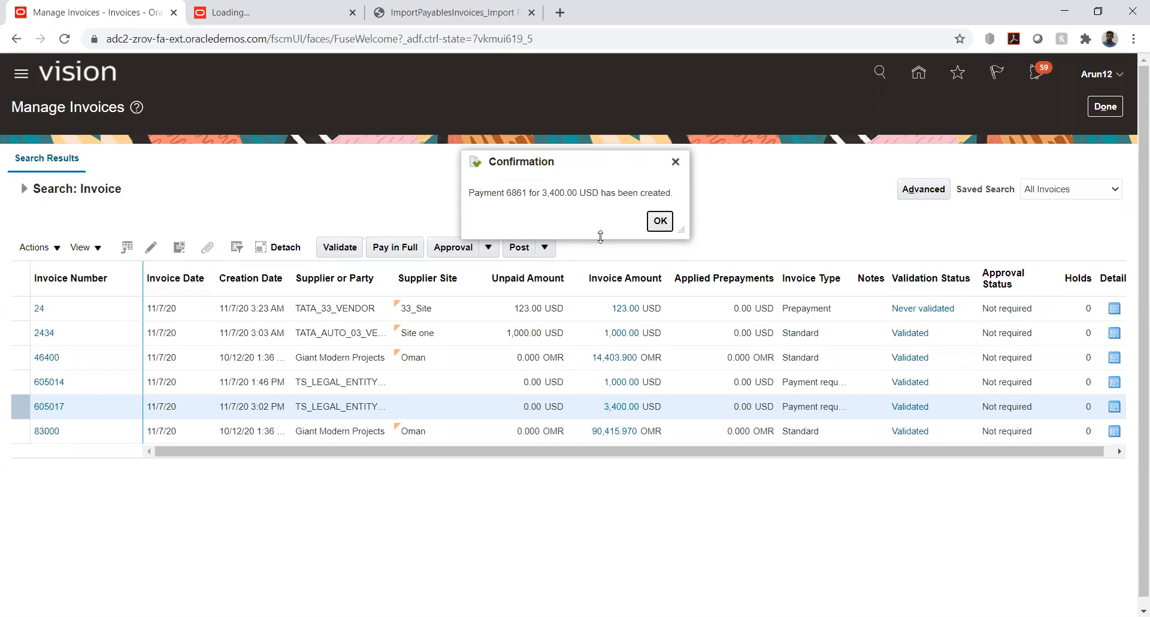
left_click(659, 221)
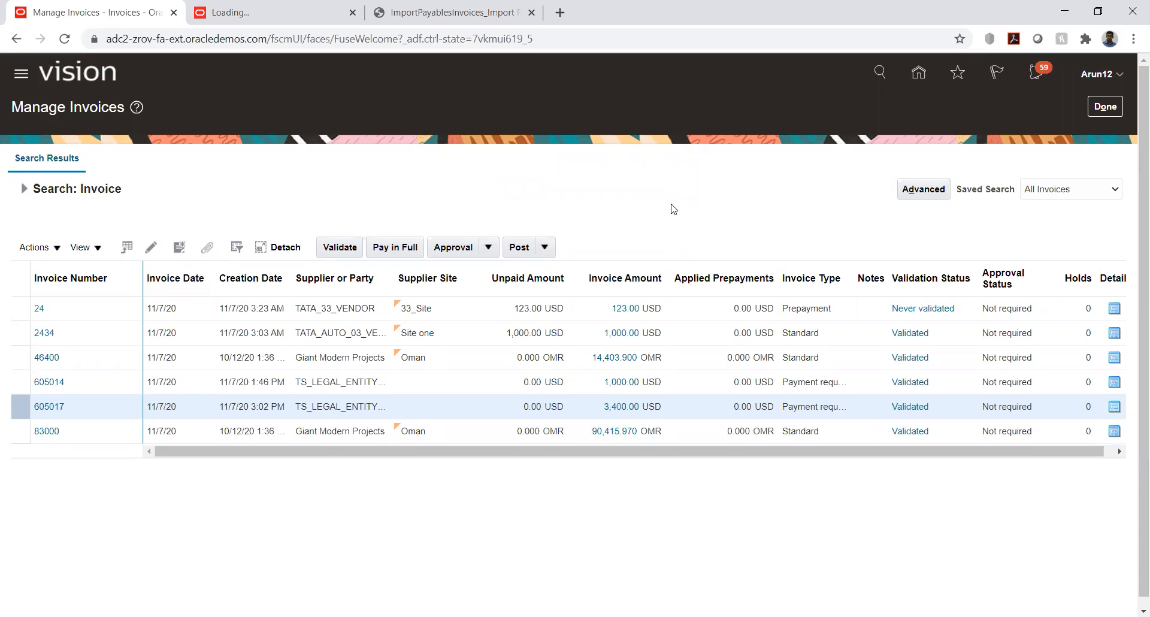
Leave the Payables invoices and start creating a transaction in the Receivables Billing work area.
left_click(1101, 108)
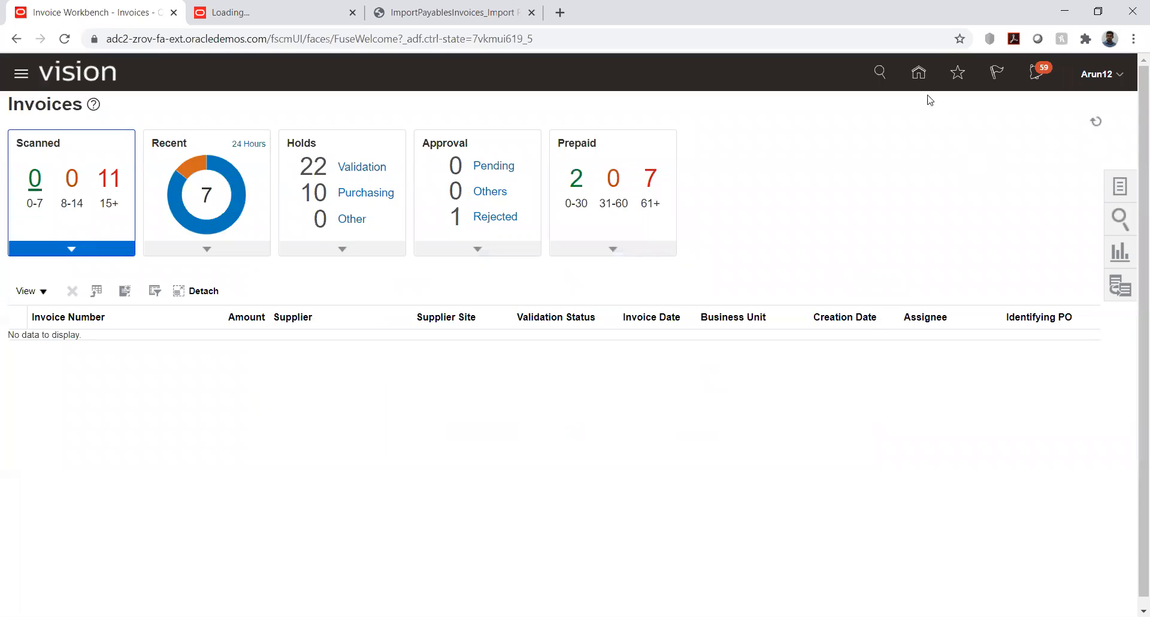
left_click(918, 75)
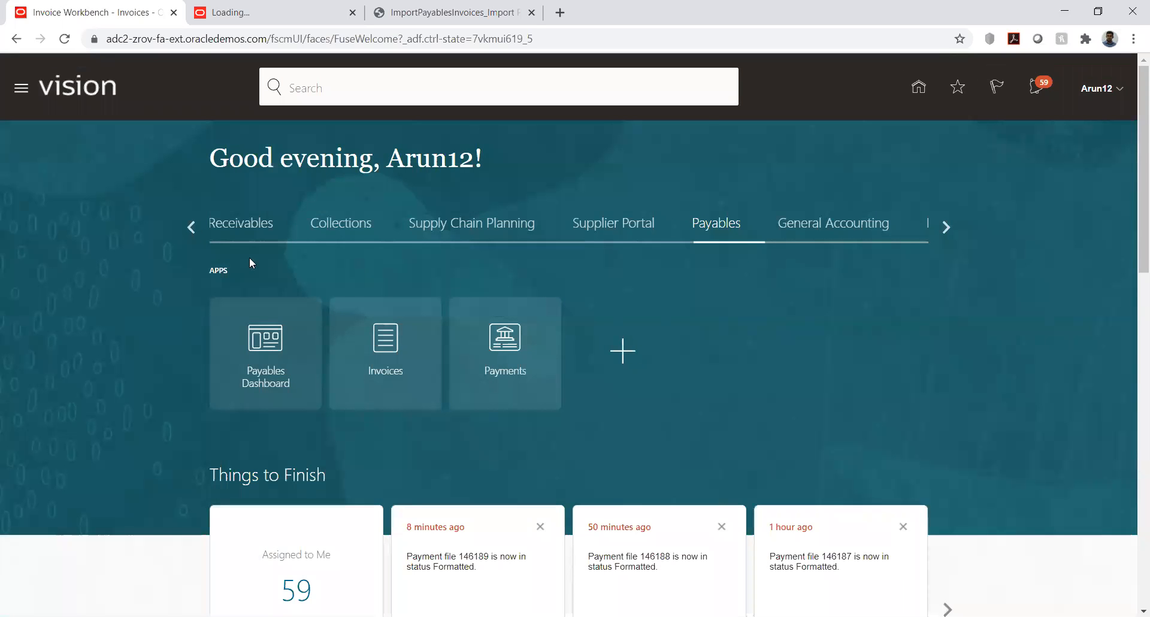
left_click(235, 231)
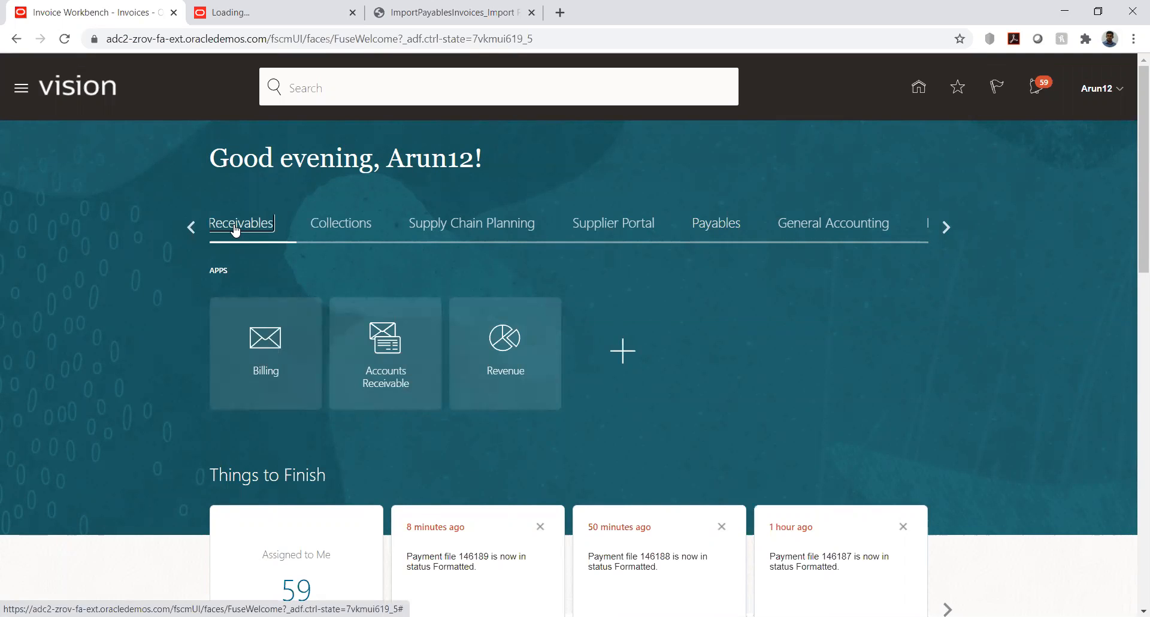
left_click(271, 337)
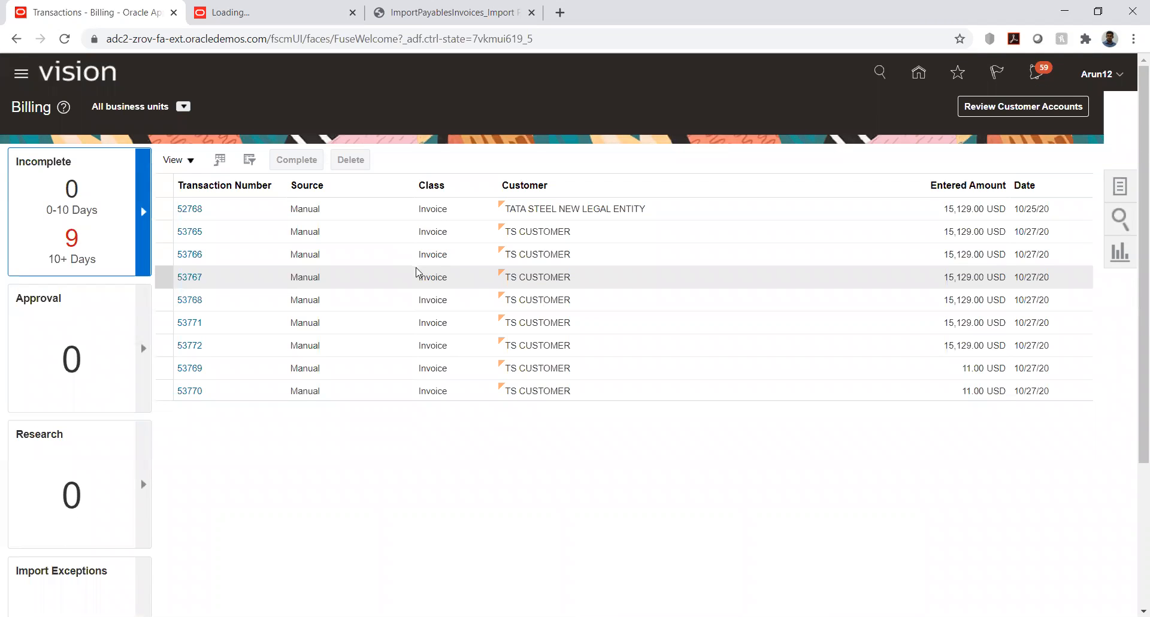
left_click(1125, 190)
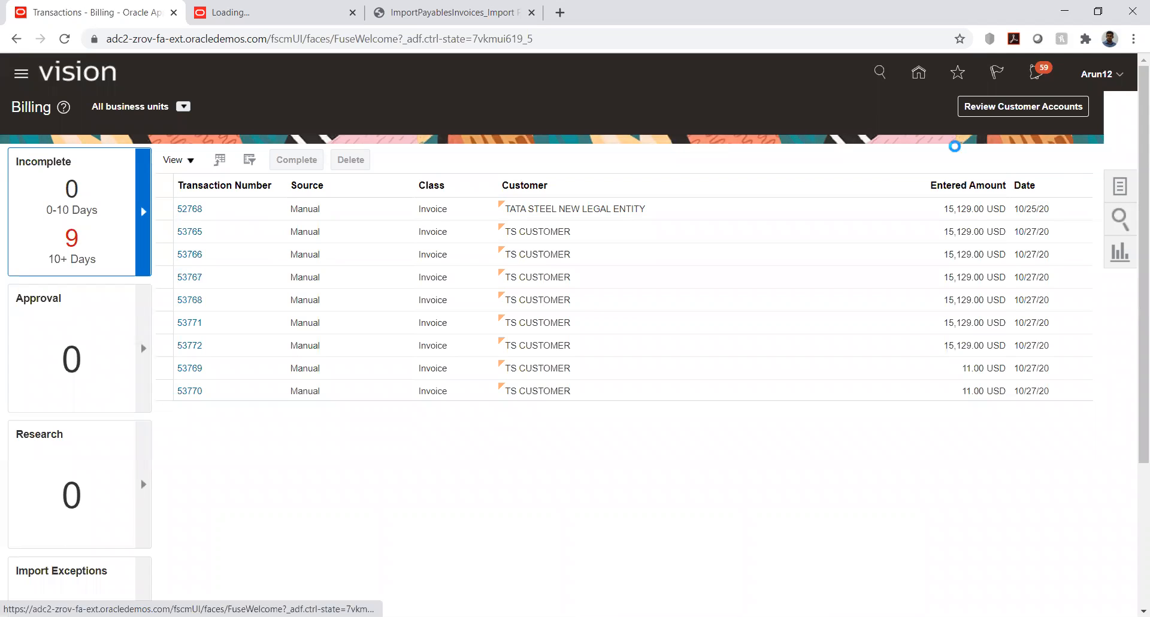
left_click(1011, 126)
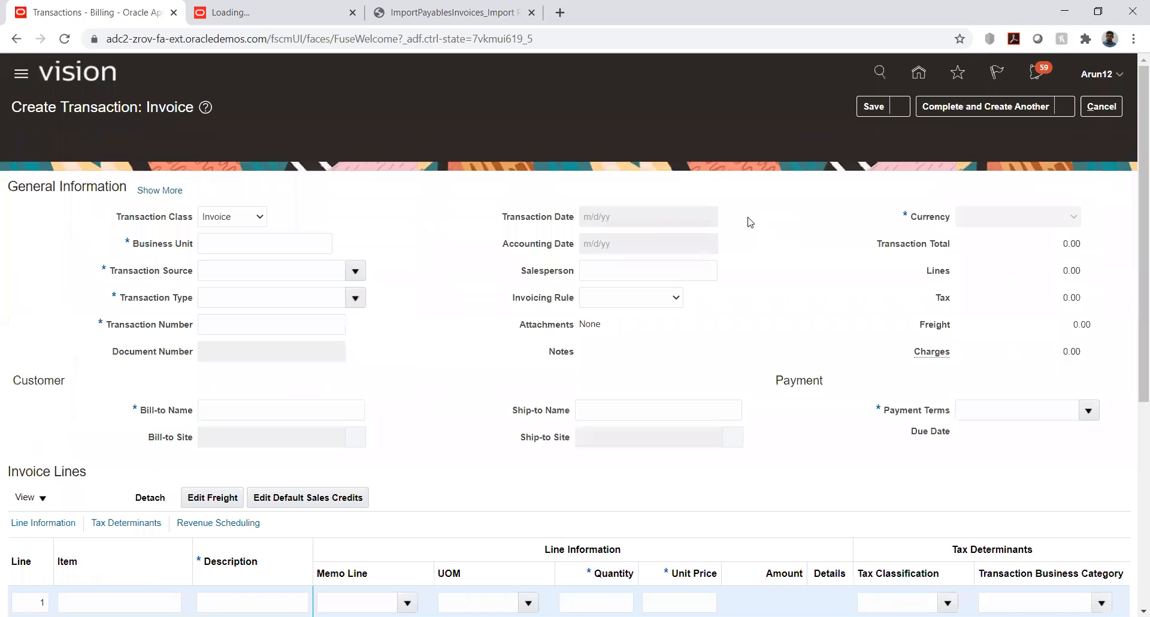
Set the invoice's business unit to TS_01_BU, transaction number to 12 and bill-to customer to TS_LEGAL_ENTITY_02.
left_click(232, 217)
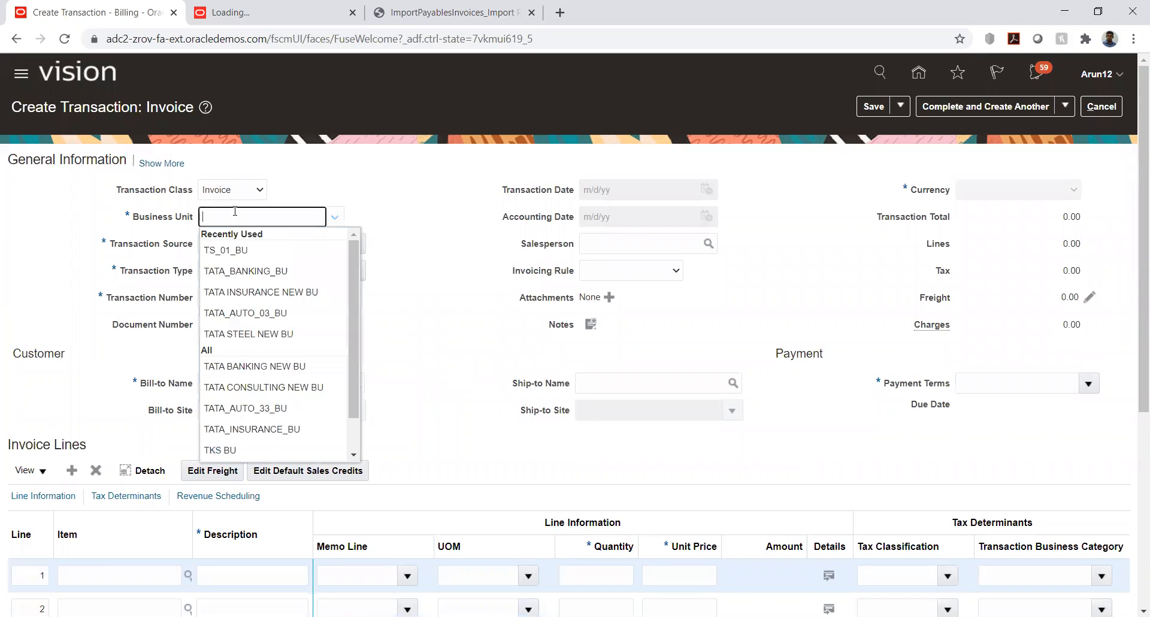
left_click(234, 250)
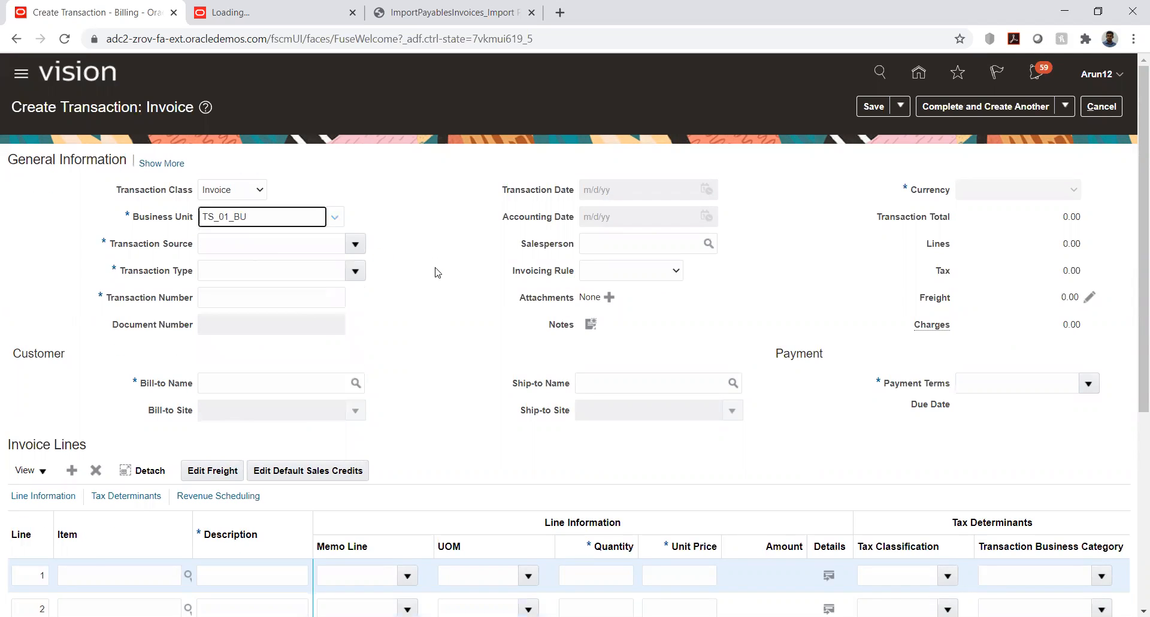
left_click(286, 298)
type("12")
key("Tab")
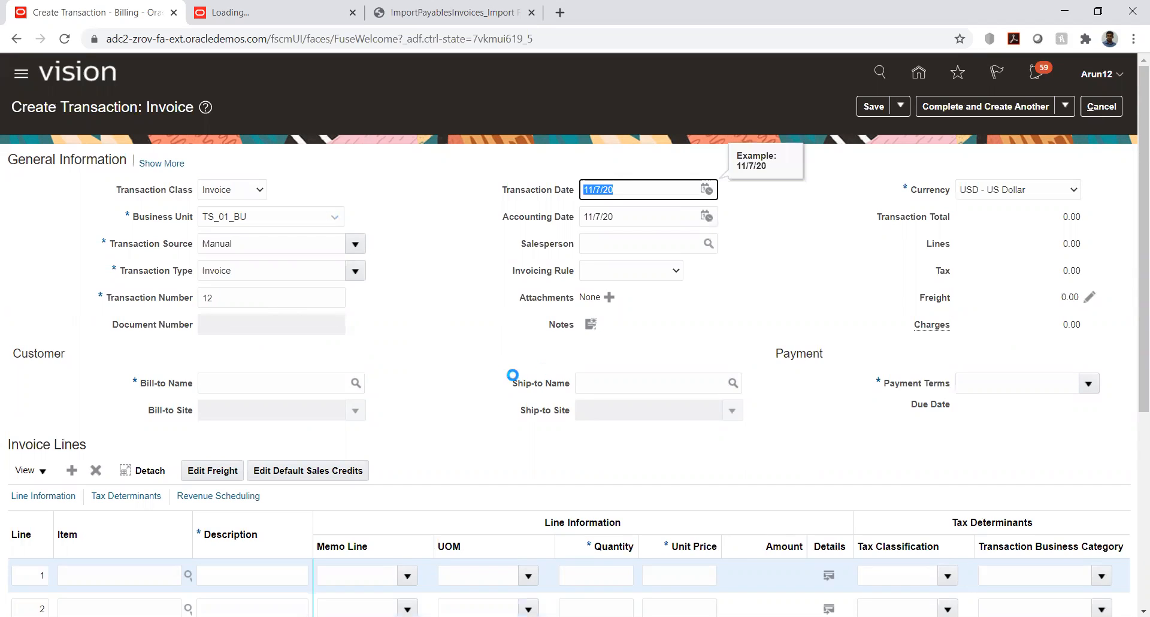
left_click(303, 386)
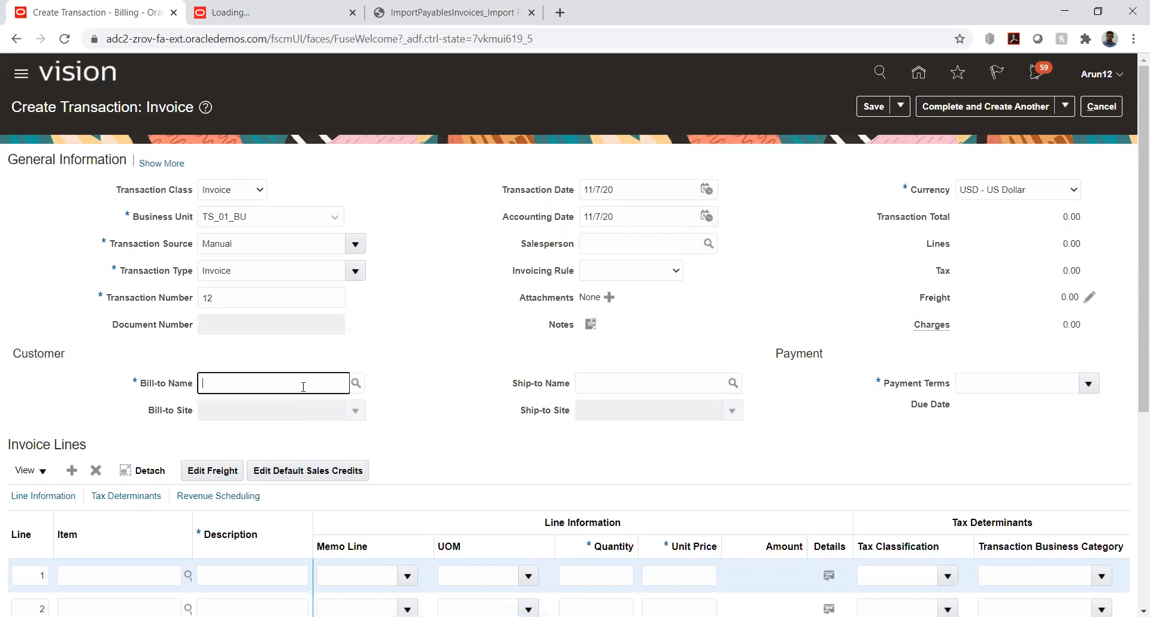
key("Tab")
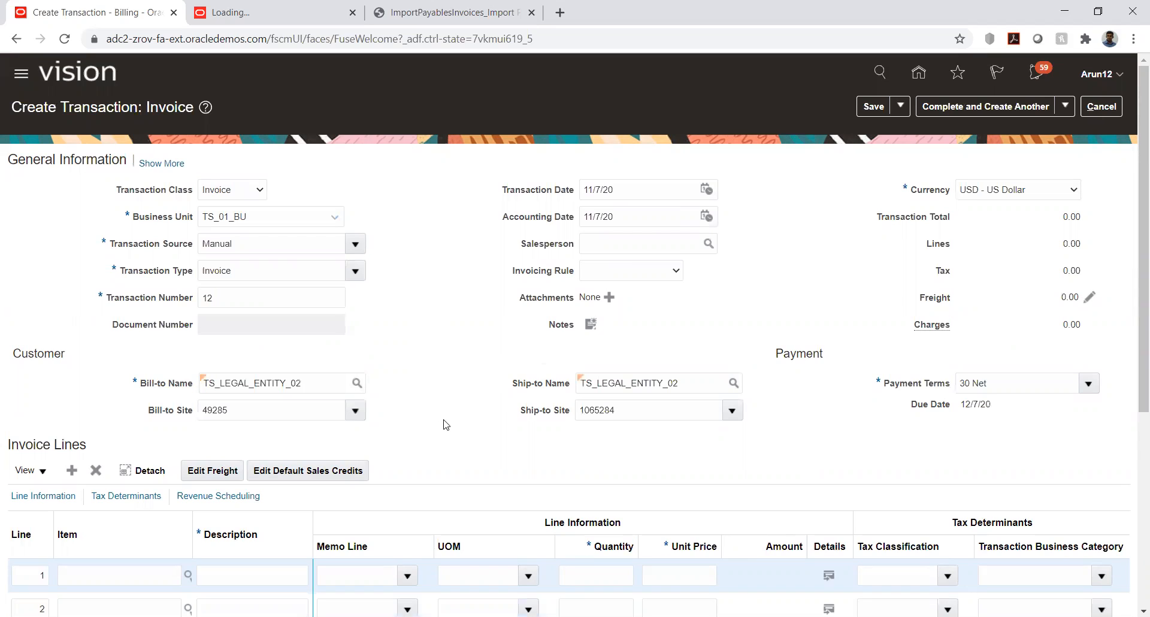
Fill in the first invoice line with description New, quantity 2 and unit price 3000.
scroll(449, 390, "down", 3)
left_click(254, 426)
type("ew")
key("Tab")
key("Tab")
key("Tab")
type("2")
key("Tab")
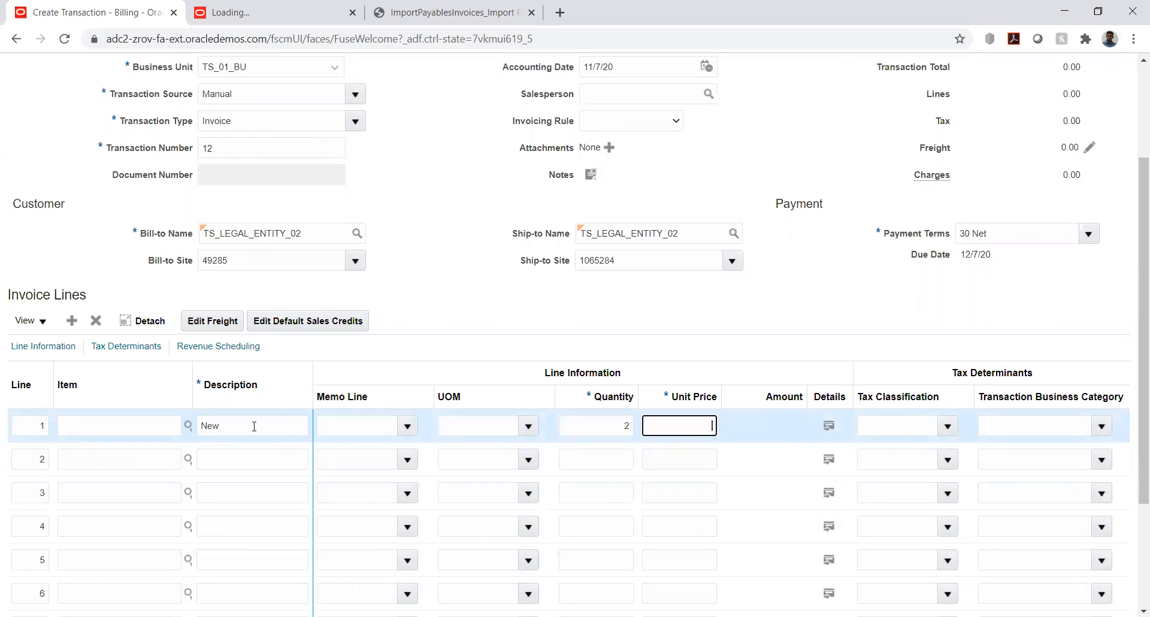
type("3000")
key("Tab")
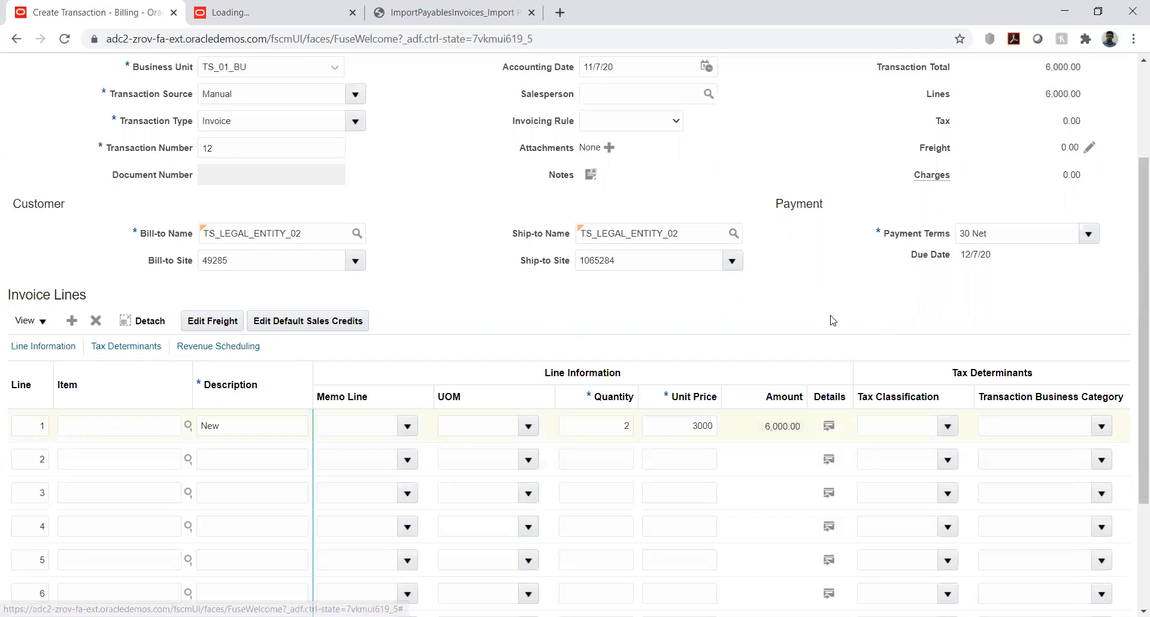
Complete and review the invoice, and post it to the ledger.
scroll(832, 320, "up", 3)
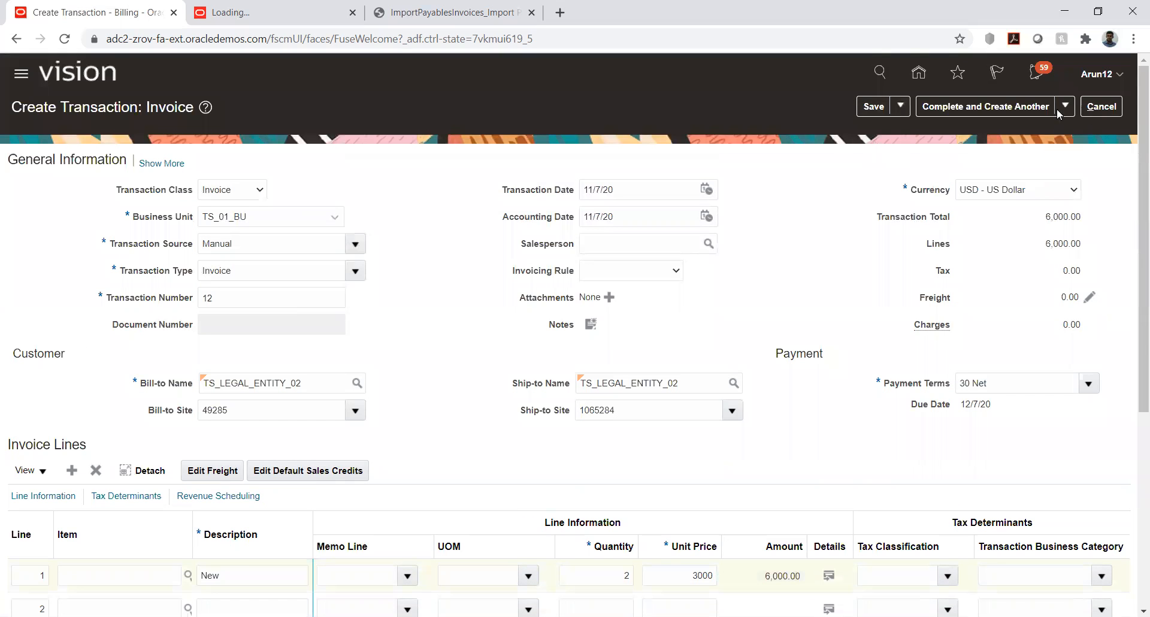
left_click(1064, 107)
left_click(1006, 128)
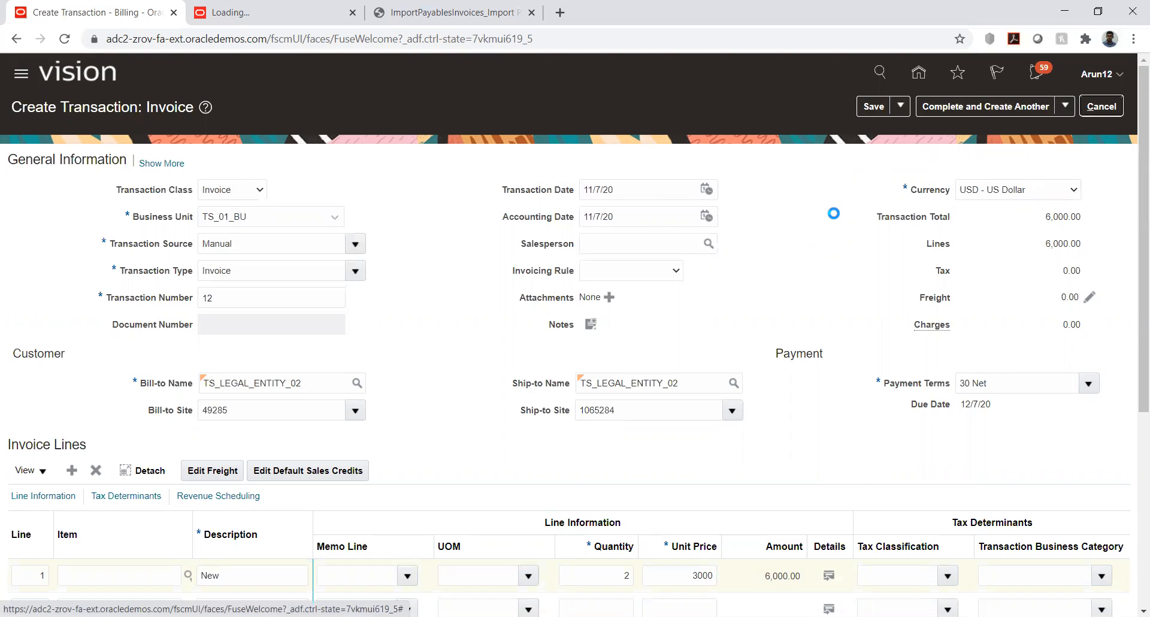
left_click(821, 112)
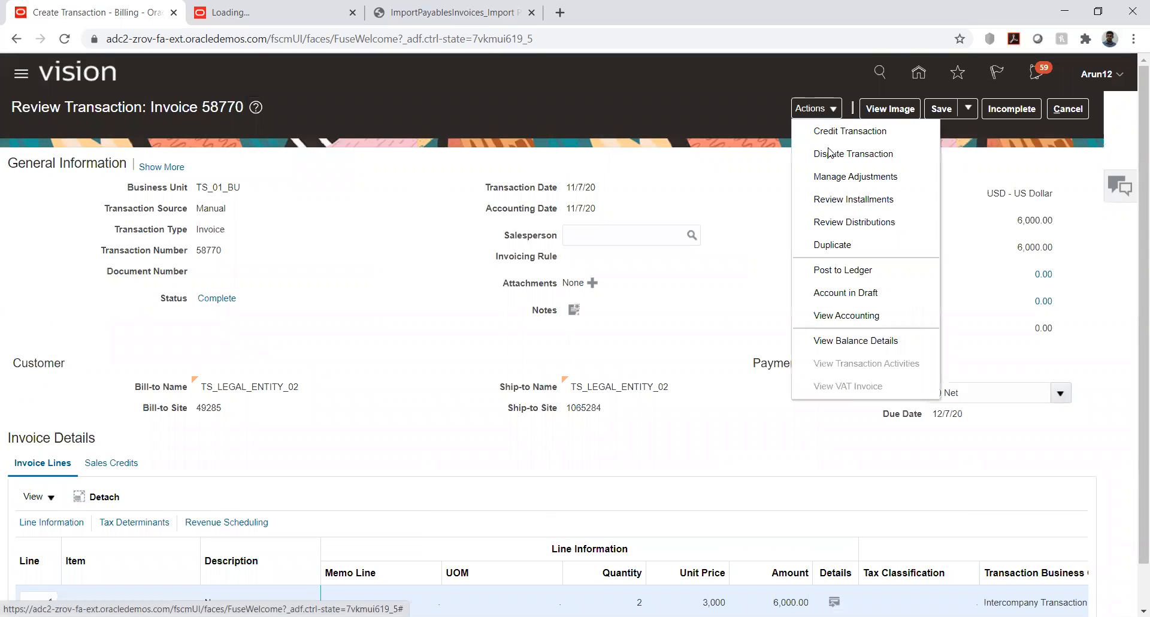
left_click(834, 269)
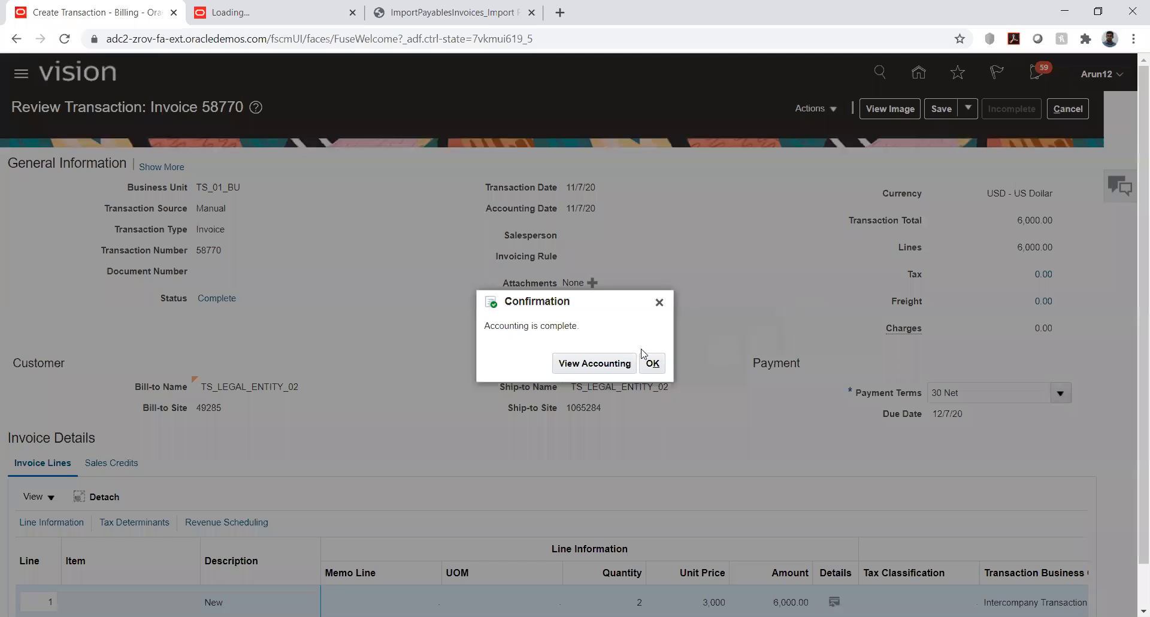
left_click(652, 363)
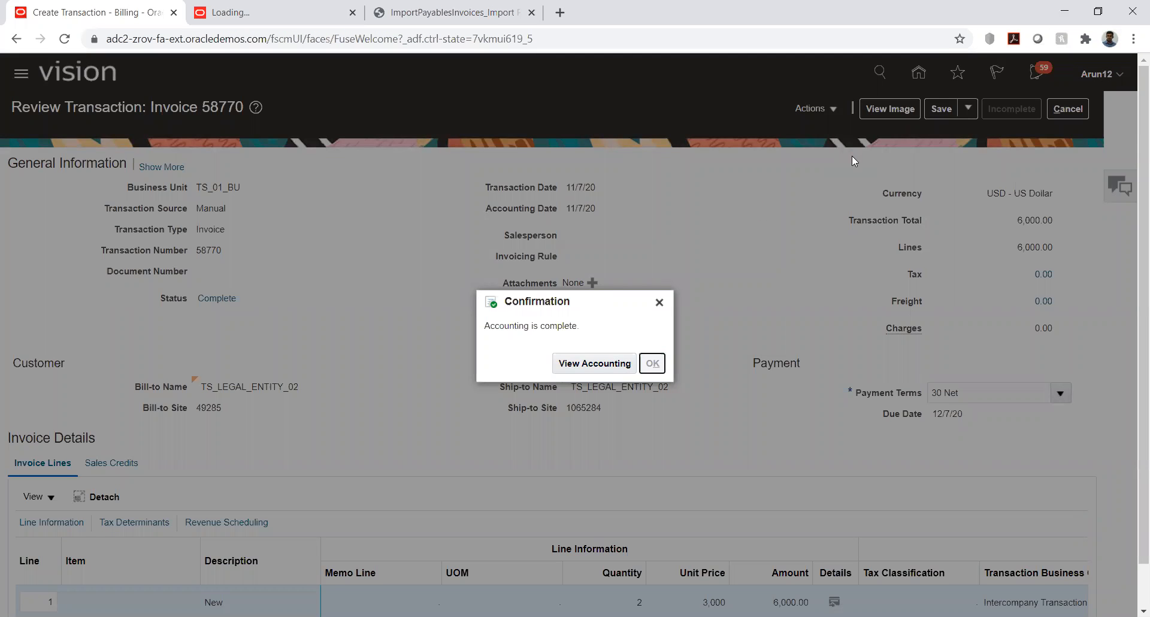
Copy the invoice's transaction number, and save and close the invoice.
double_click(219, 107)
key("ctrl+c")
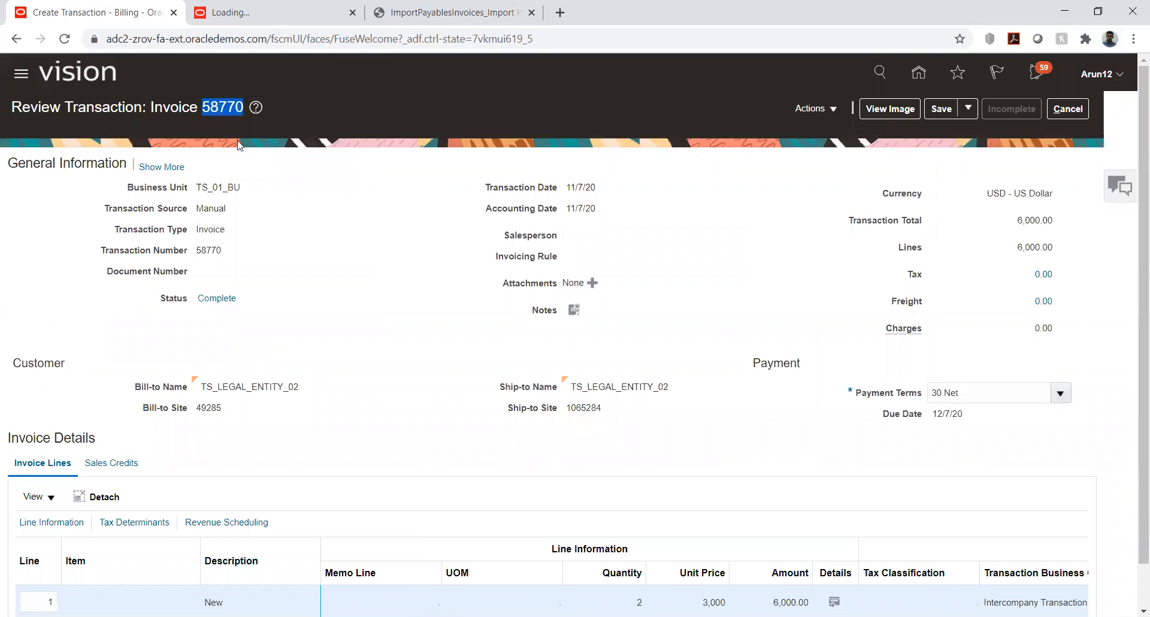
key("alt+Tab")
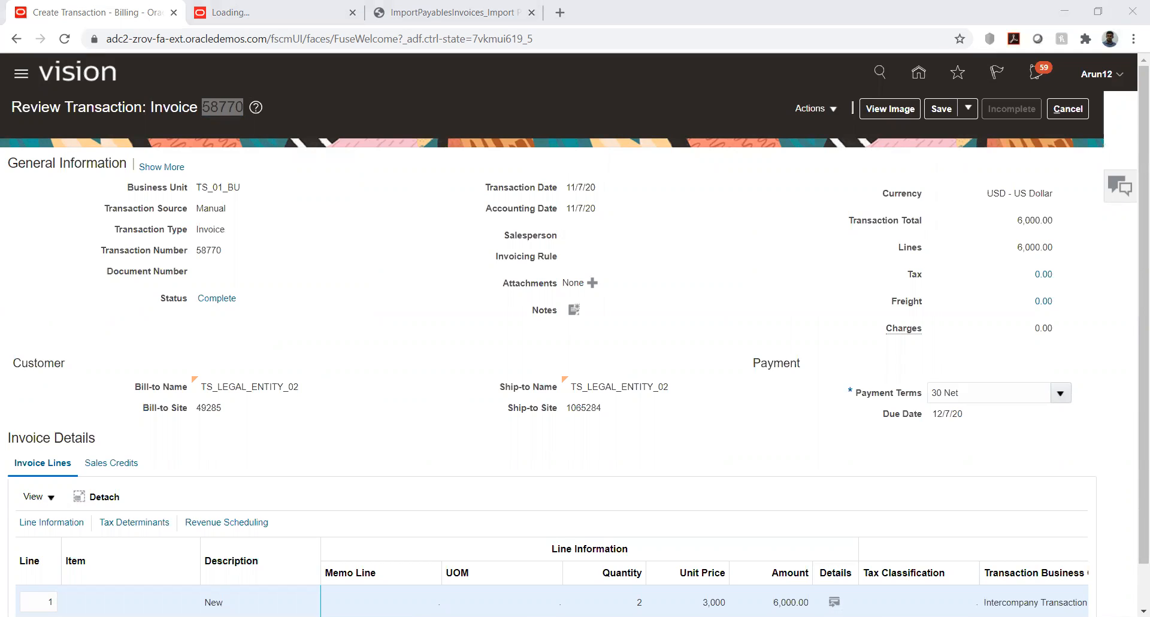
key("alt+Tab")
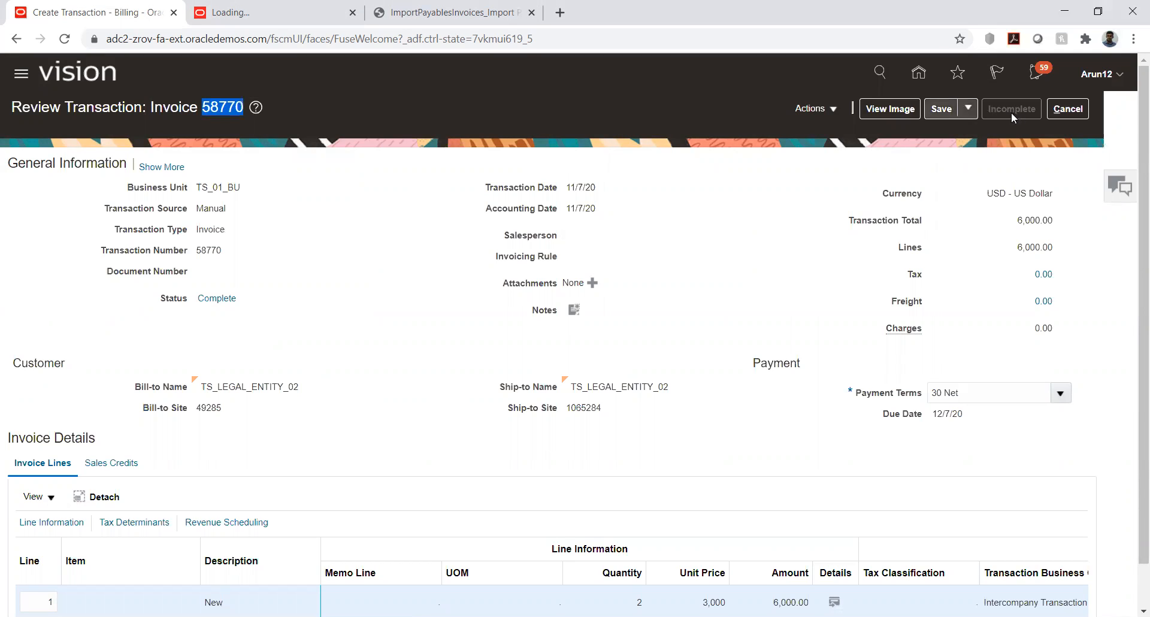
left_click(967, 109)
left_click(973, 128)
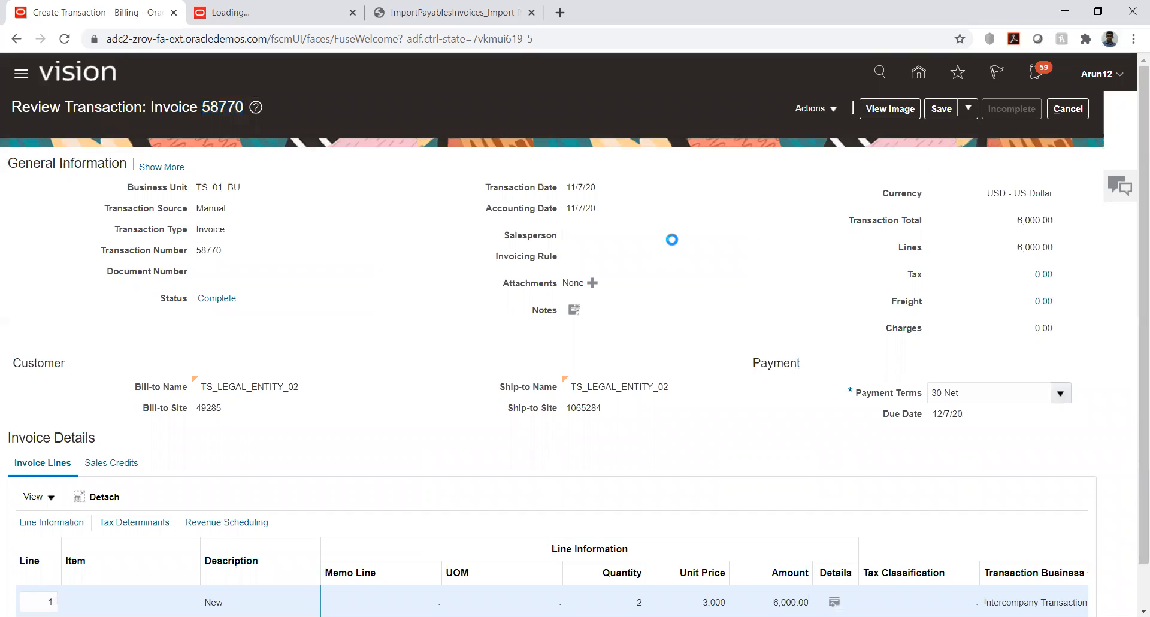
left_click(629, 221)
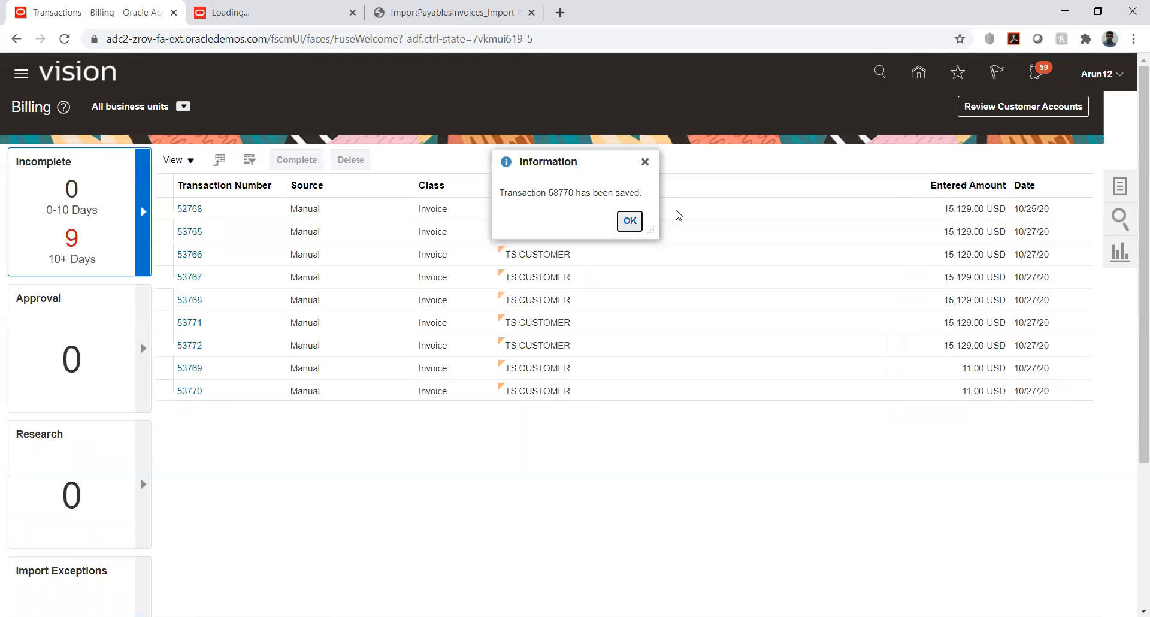
Go to the Accounts Receivable work area and start a standard receipt for business unit TS_01_BU.
left_click(918, 73)
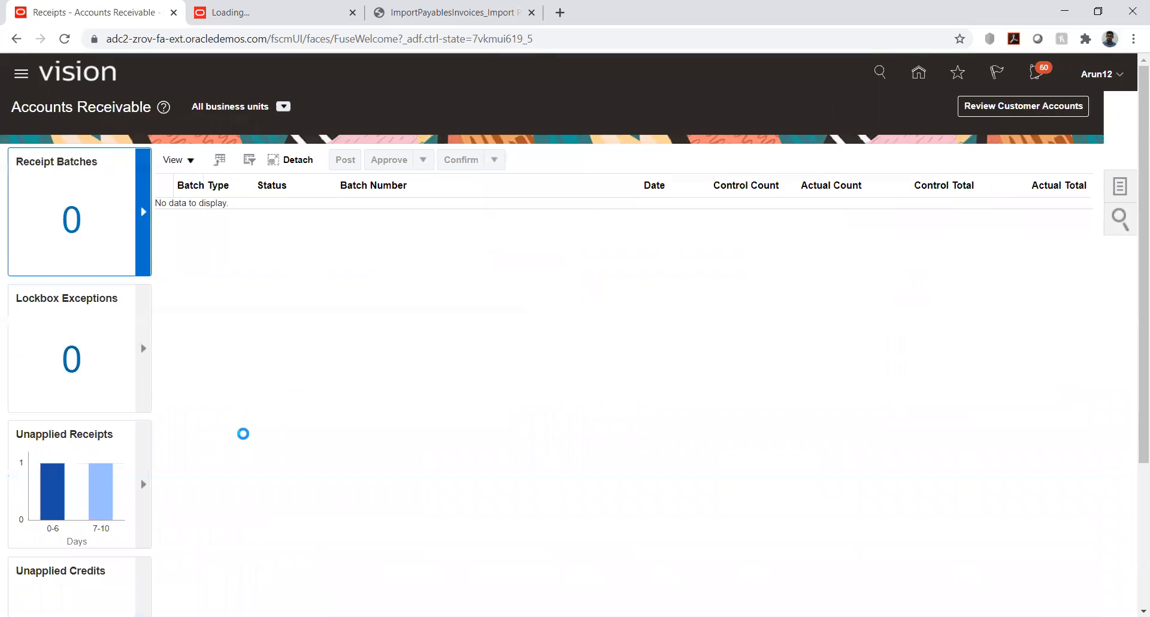
left_click(1119, 186)
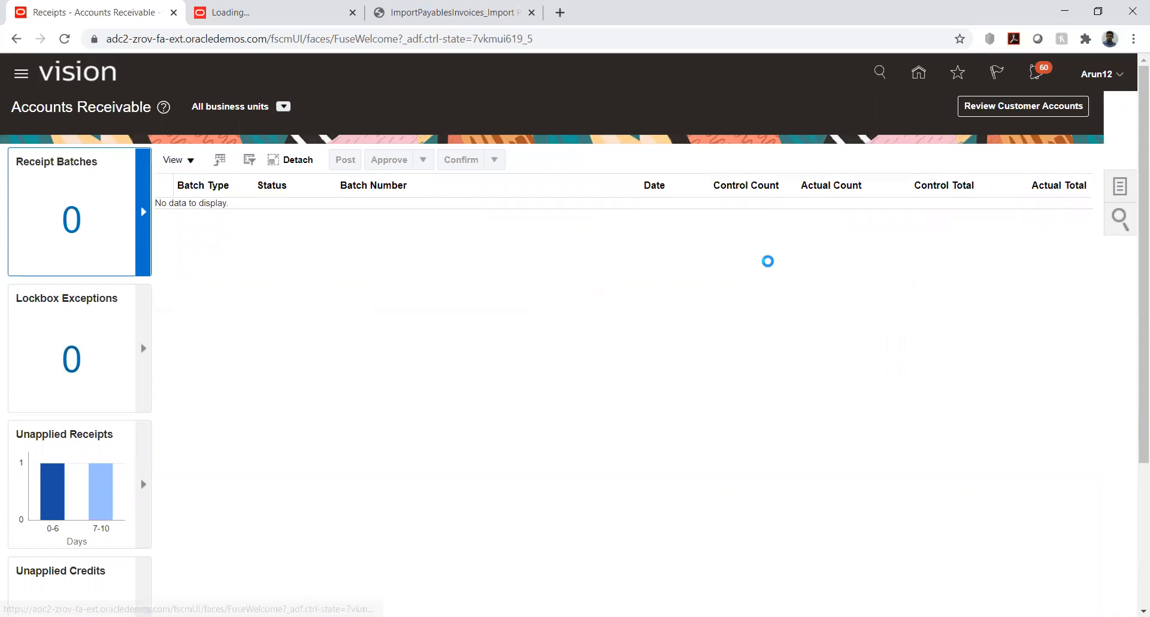
left_click(1019, 124)
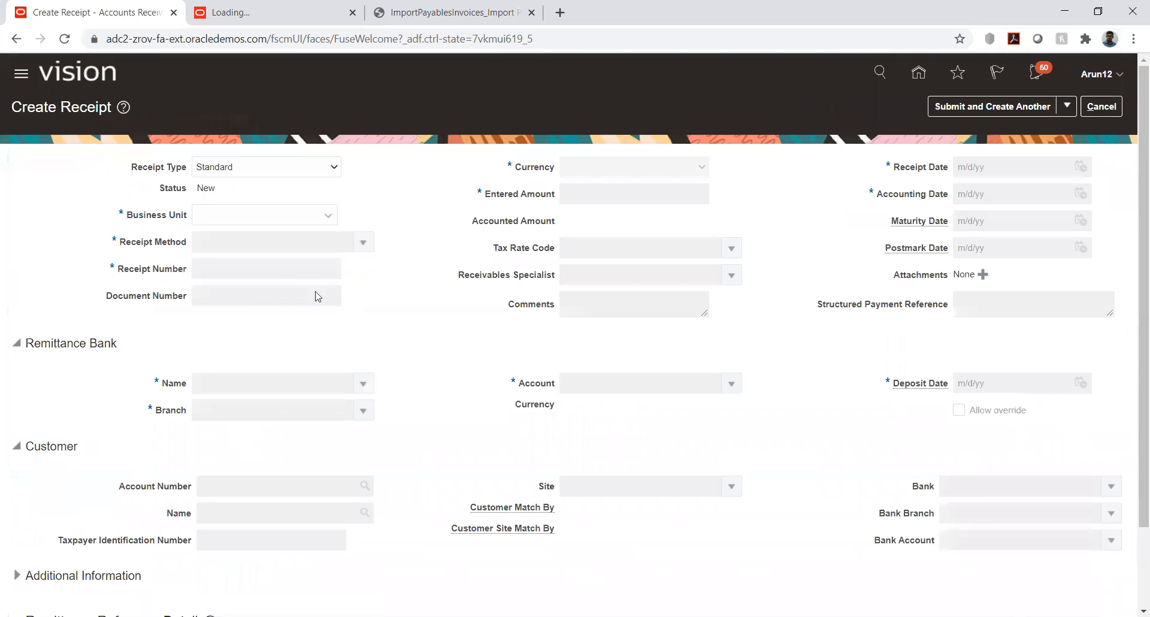
left_click(254, 212)
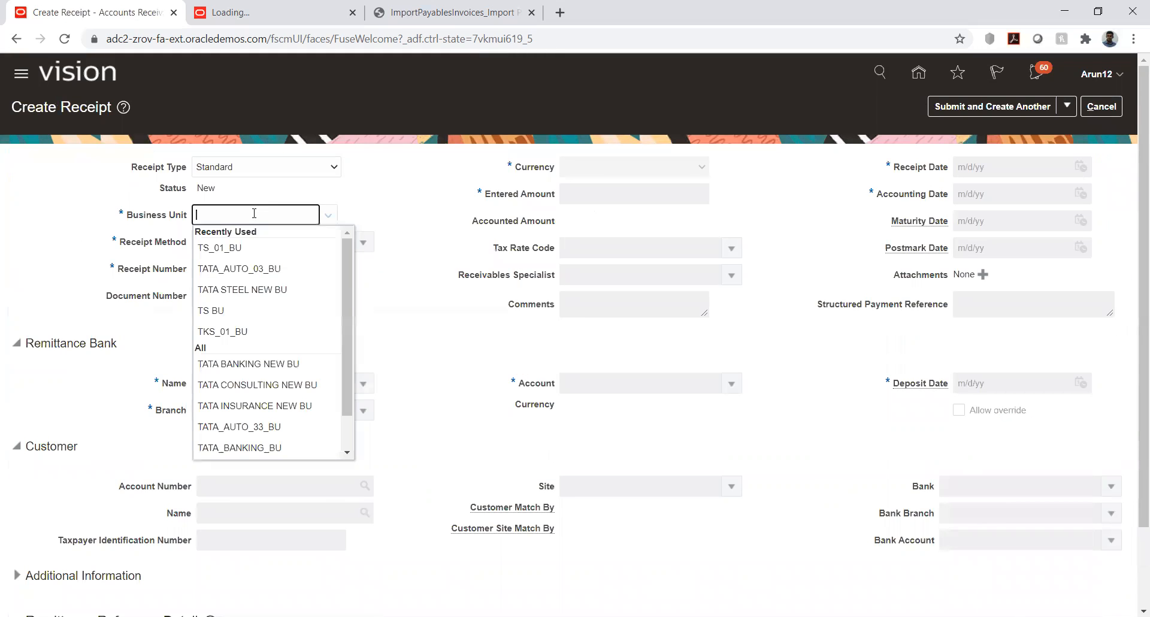
left_click(247, 248)
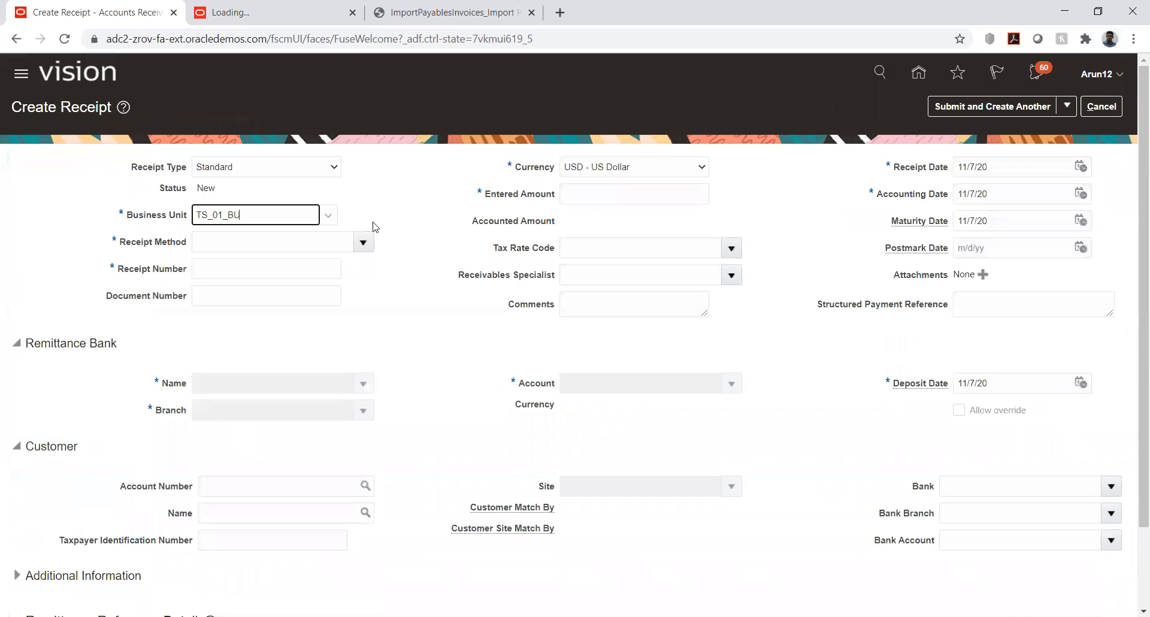
Set the receipt method to TS_DIRECT, the receipt number to 58770 and the entered amount to 3,000.00.
left_click(362, 243)
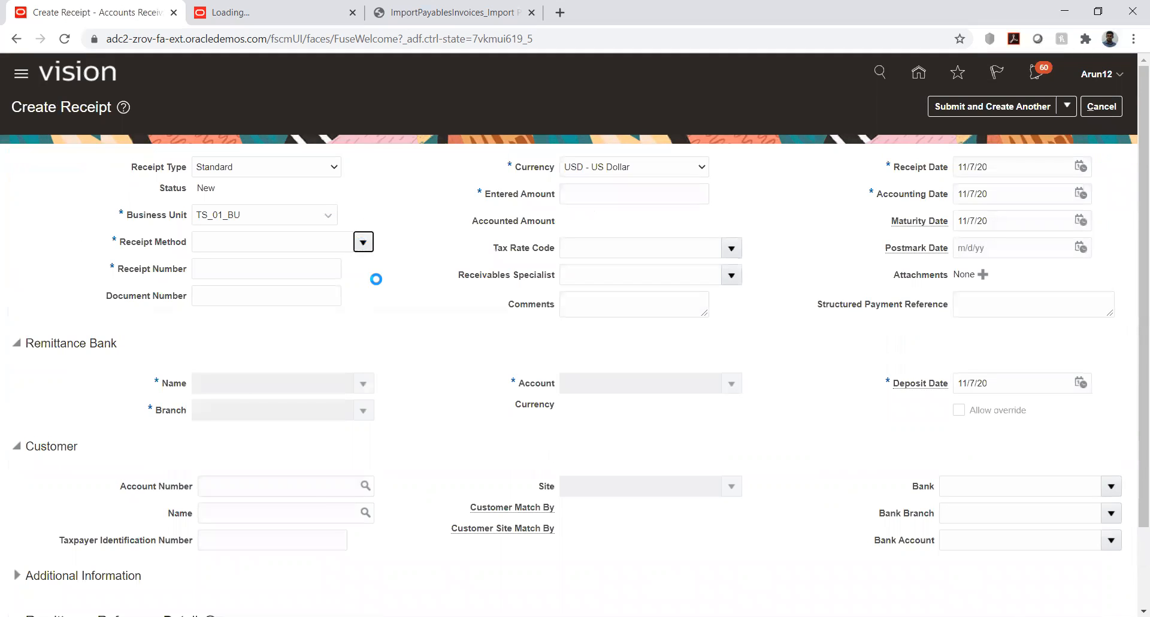
left_click(277, 291)
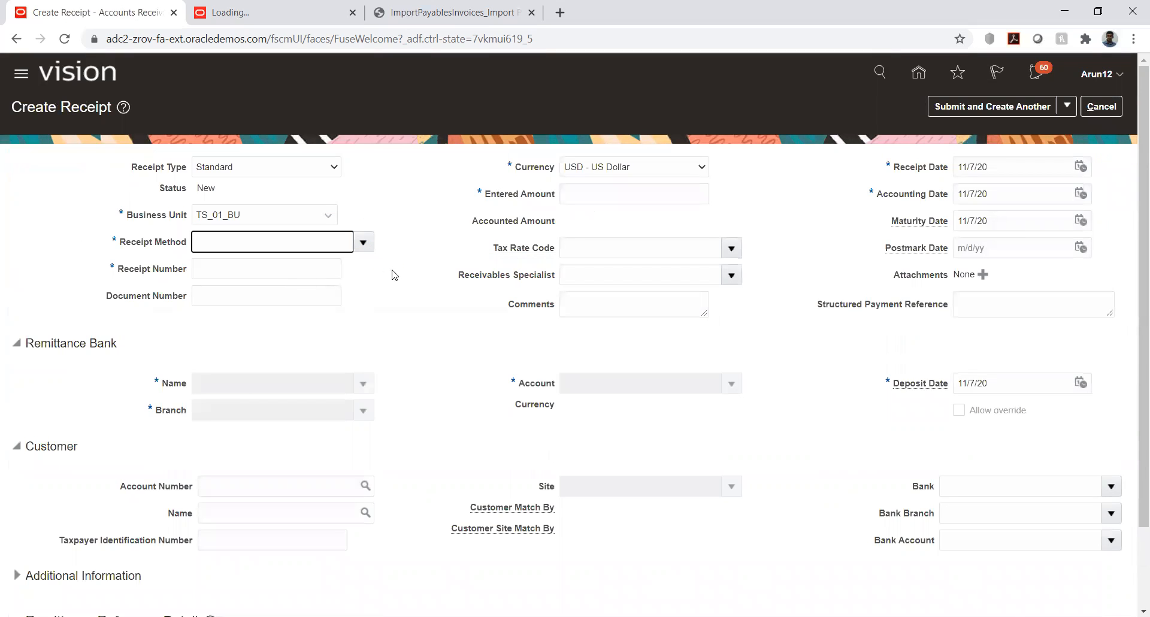
left_click(294, 270)
type("58770")
left_click(595, 202)
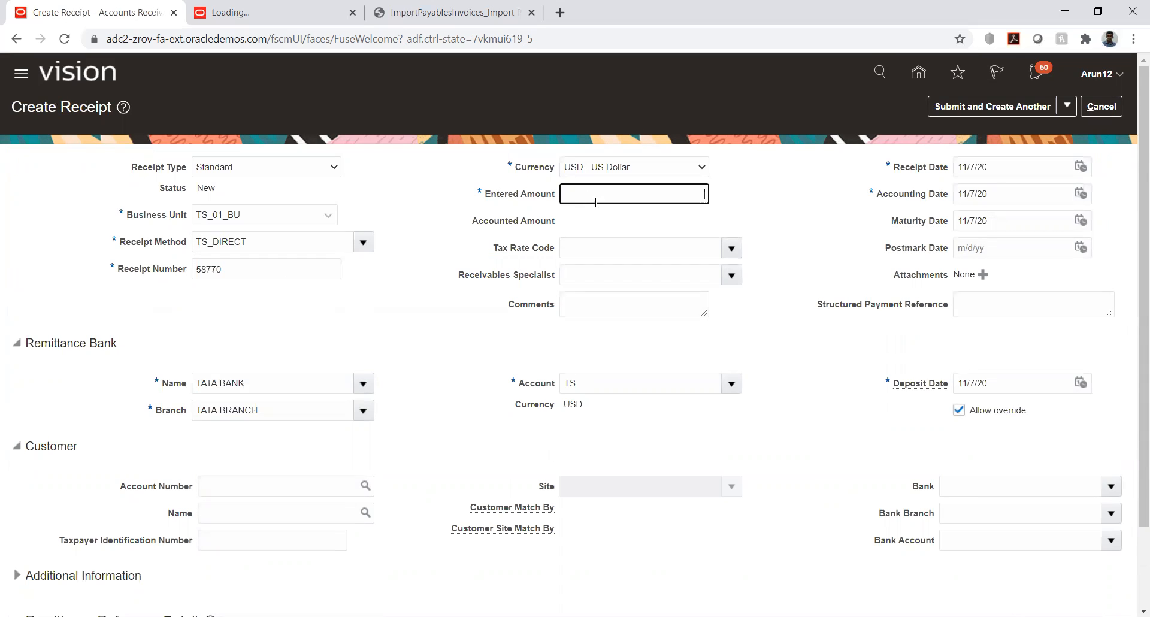
type("3,000")
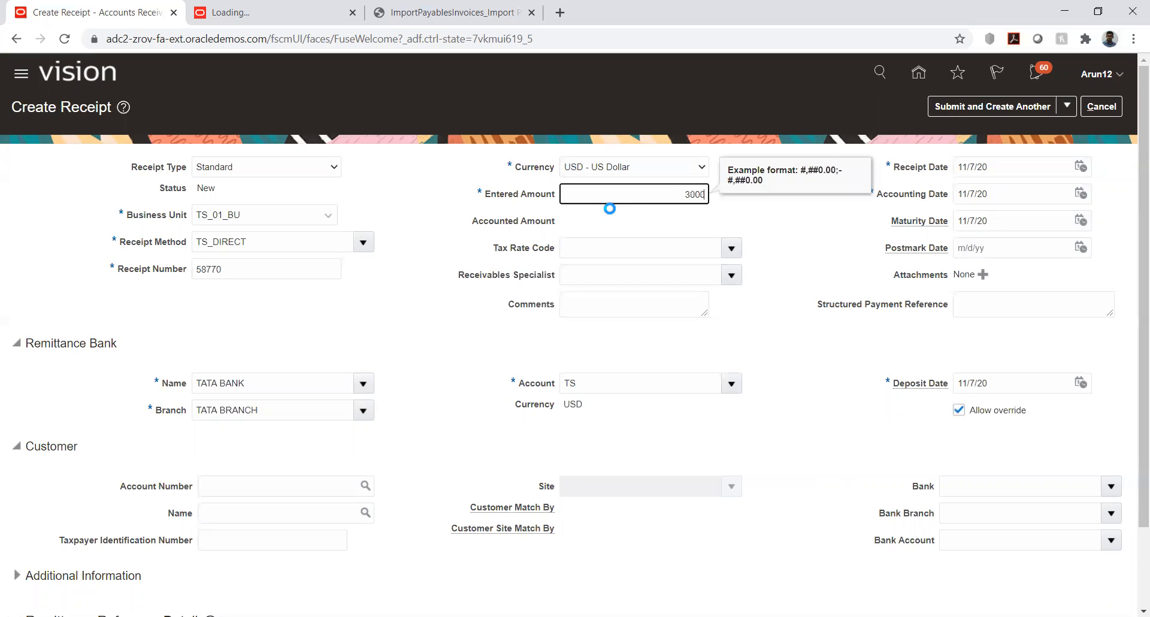
key("Tab")
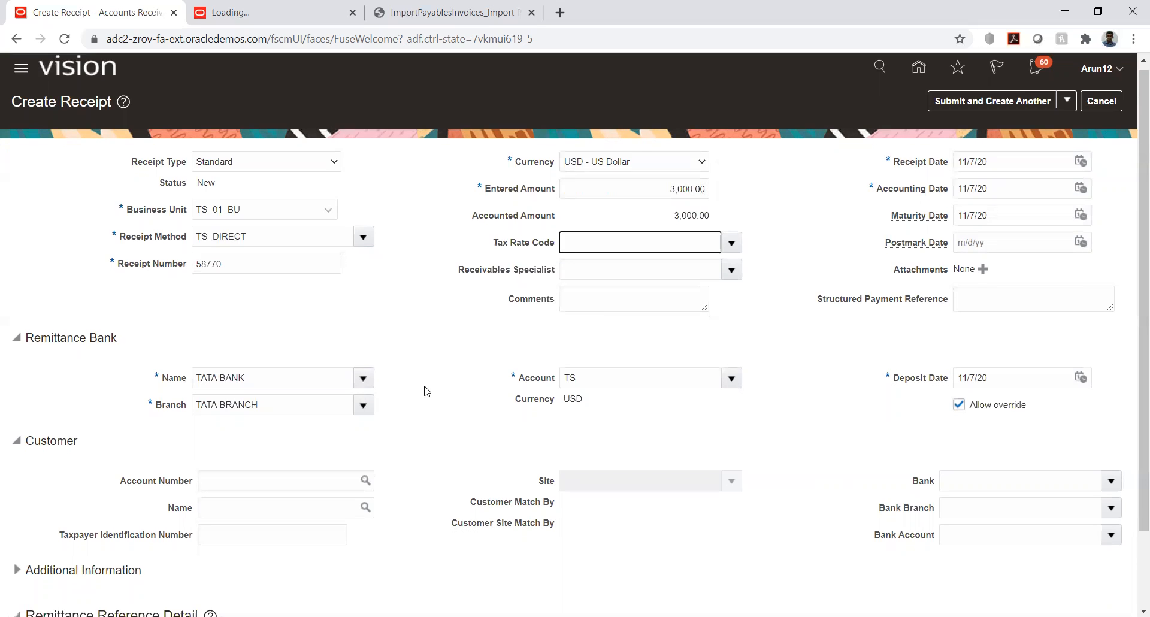
Find the open invoice by its copied transaction number and add it to the receipt's remittance reference detail.
scroll(422, 398, "down", 2)
left_click(168, 554)
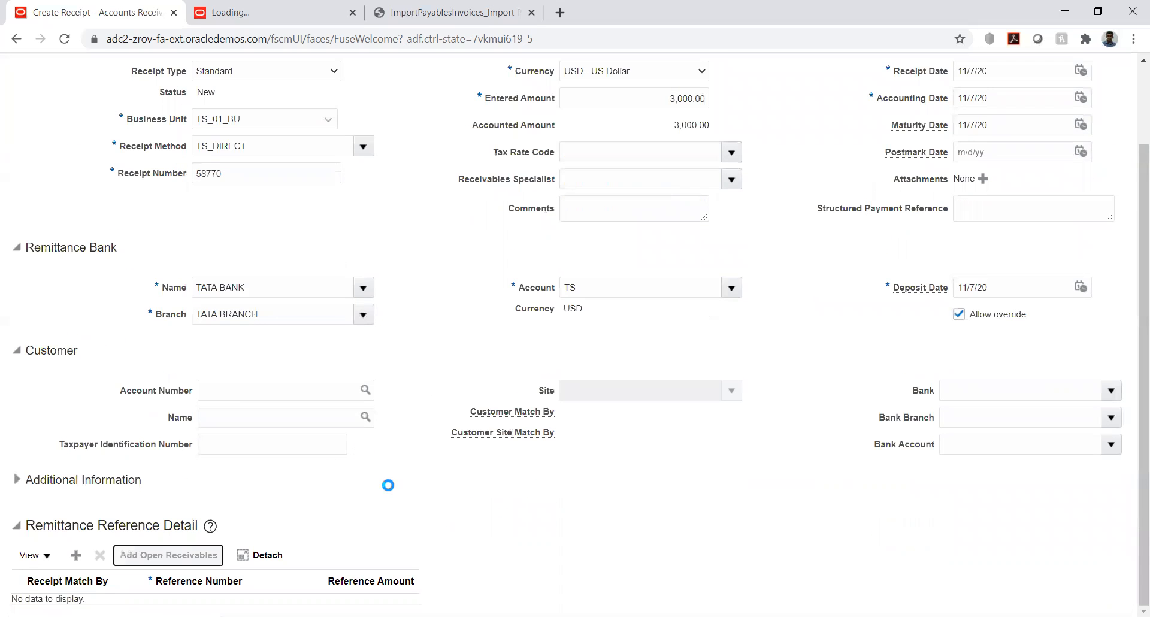
left_click(322, 222)
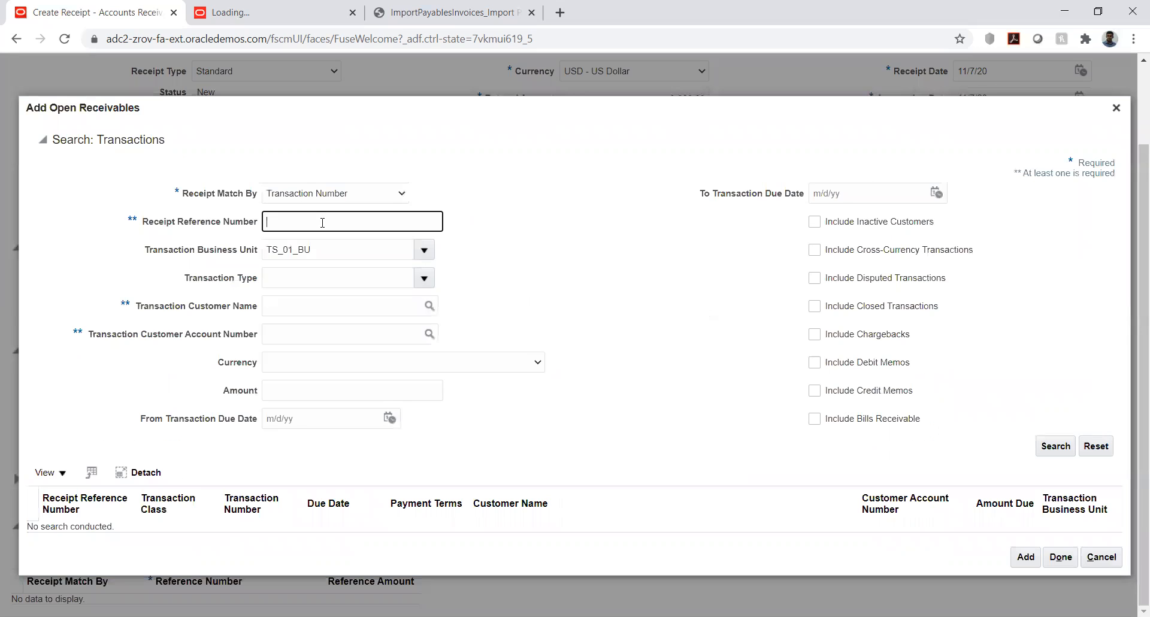
key("ctrl+v")
left_click(1053, 448)
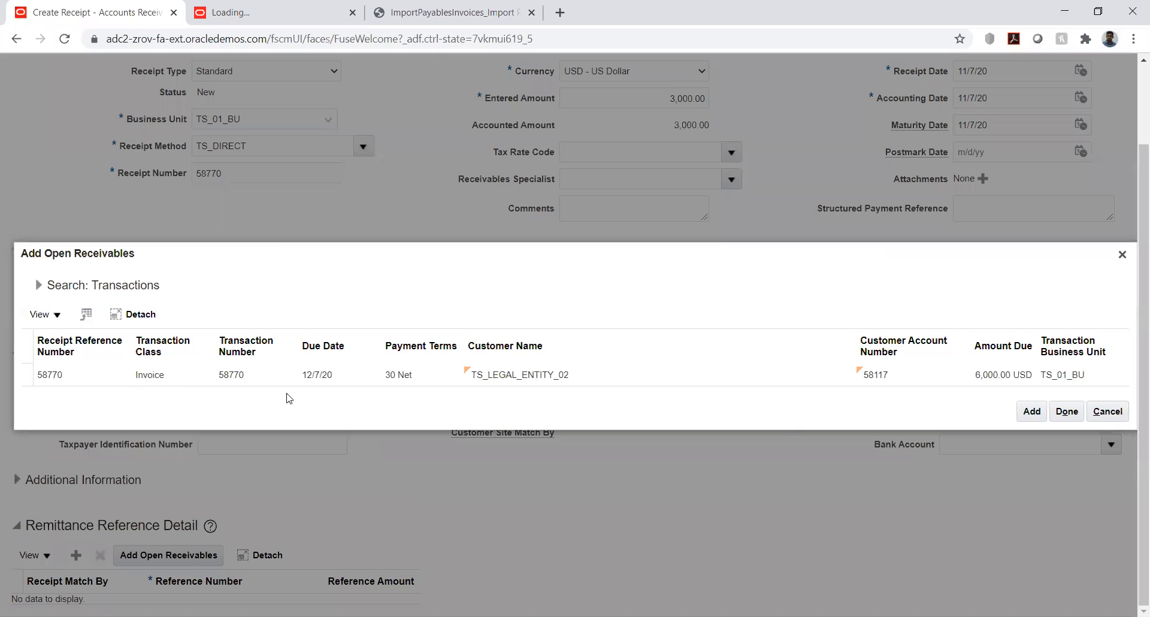
left_click(291, 381)
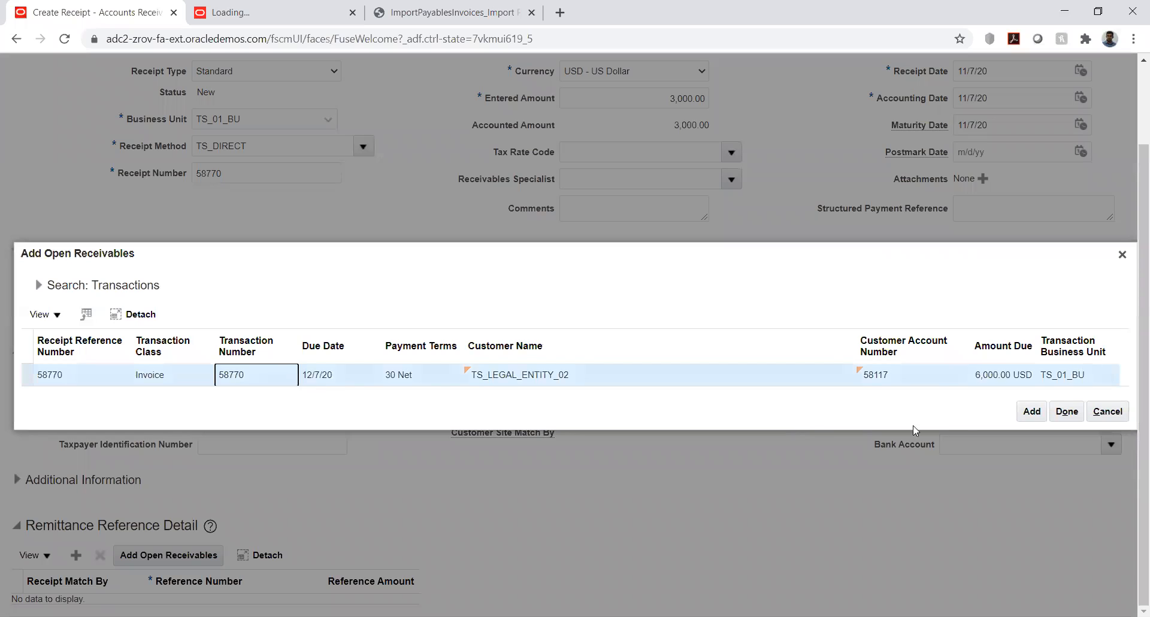
left_click(1031, 410)
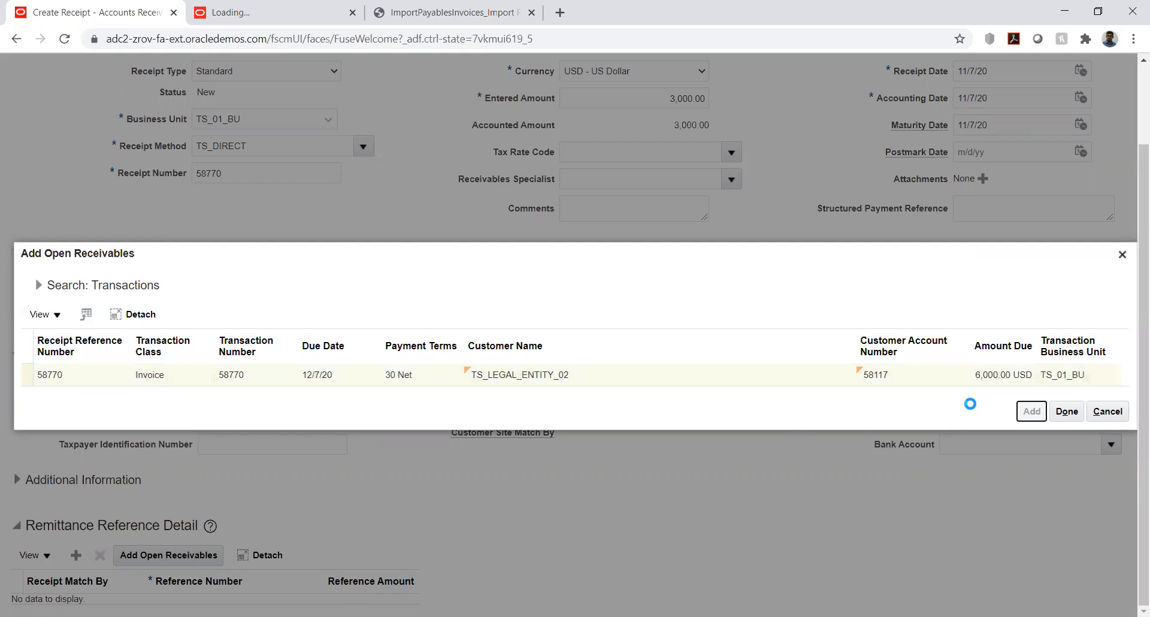
left_click(1065, 411)
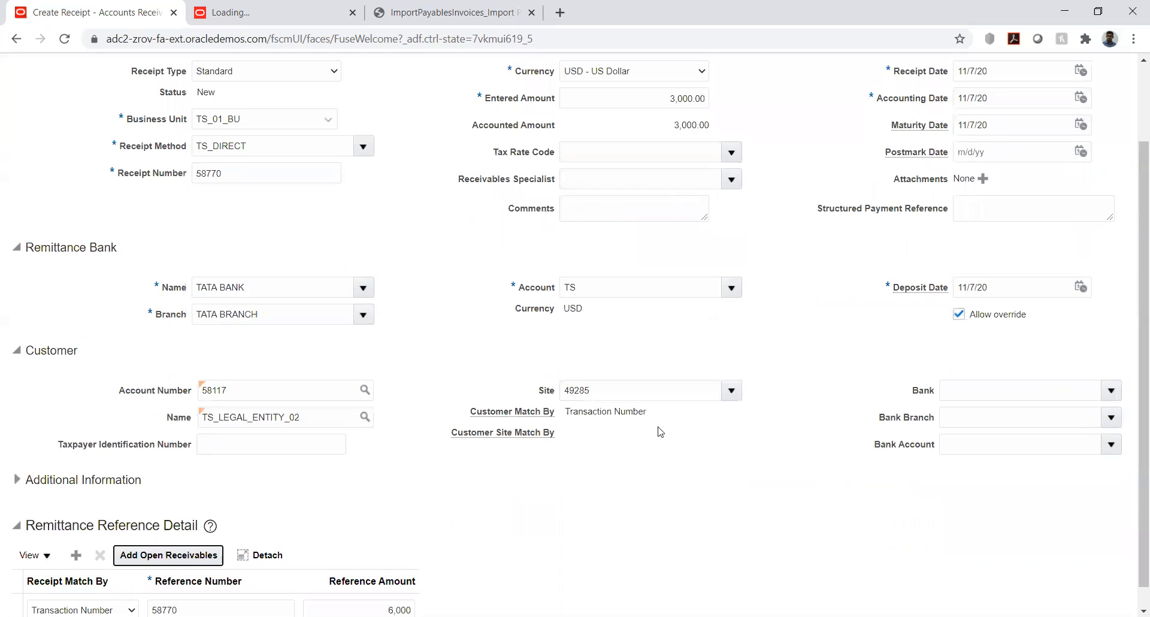
Submit the new receipt and open it for editing.
scroll(823, 413, "up", 3)
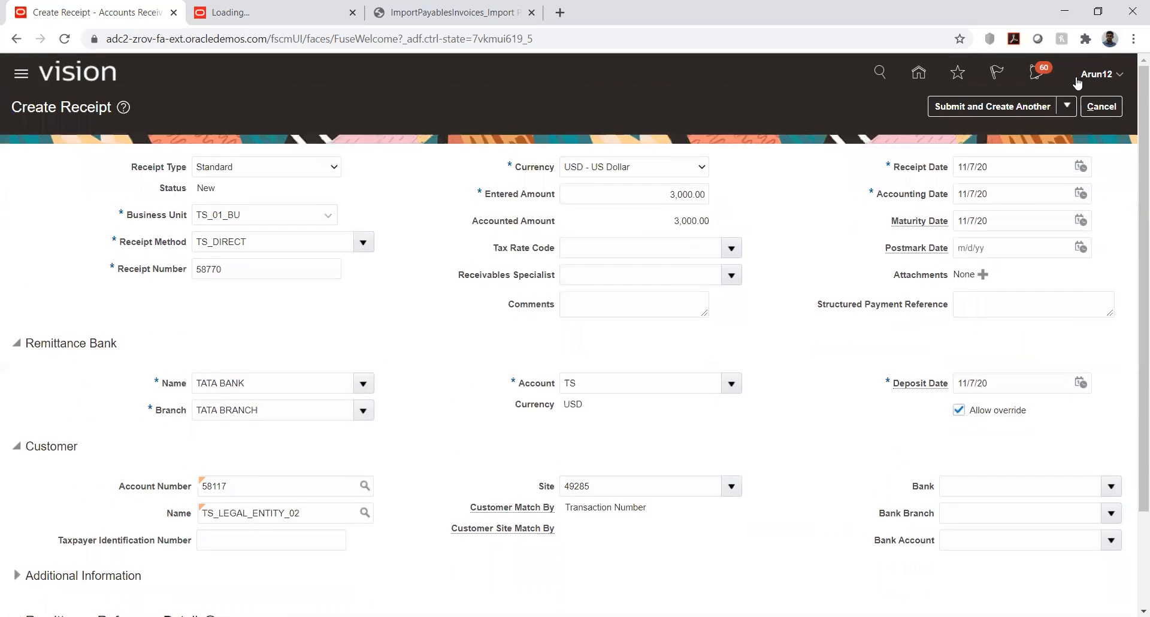
left_click(1063, 112)
left_click(1018, 149)
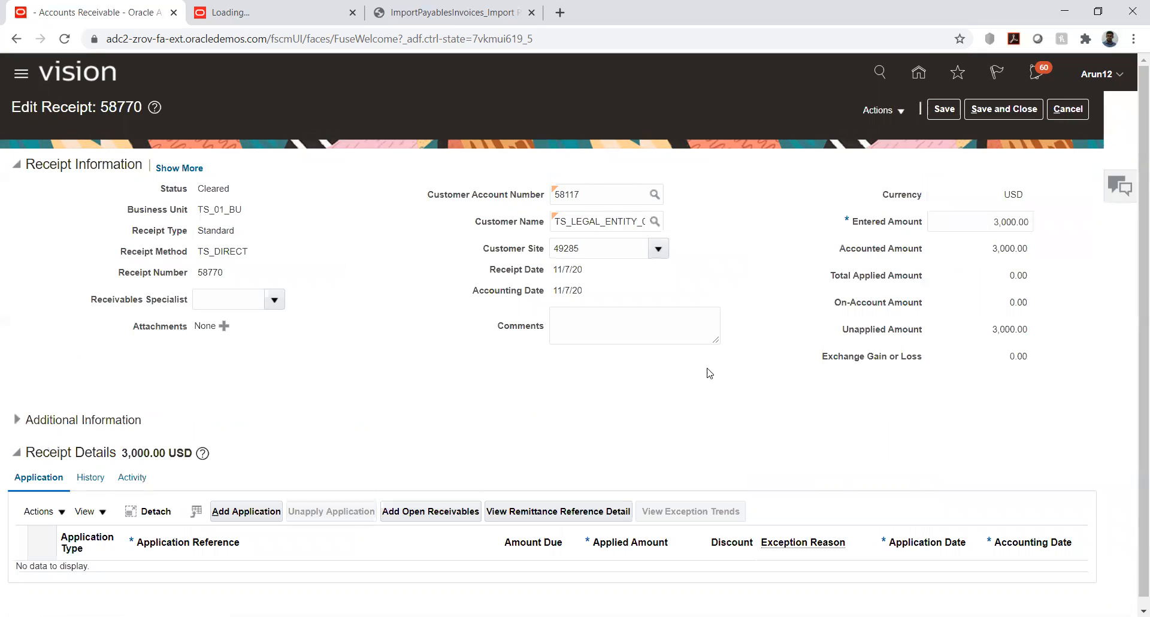
Search the open receivables for transaction 58770 and apply the receipt to that invoice.
left_click(427, 501)
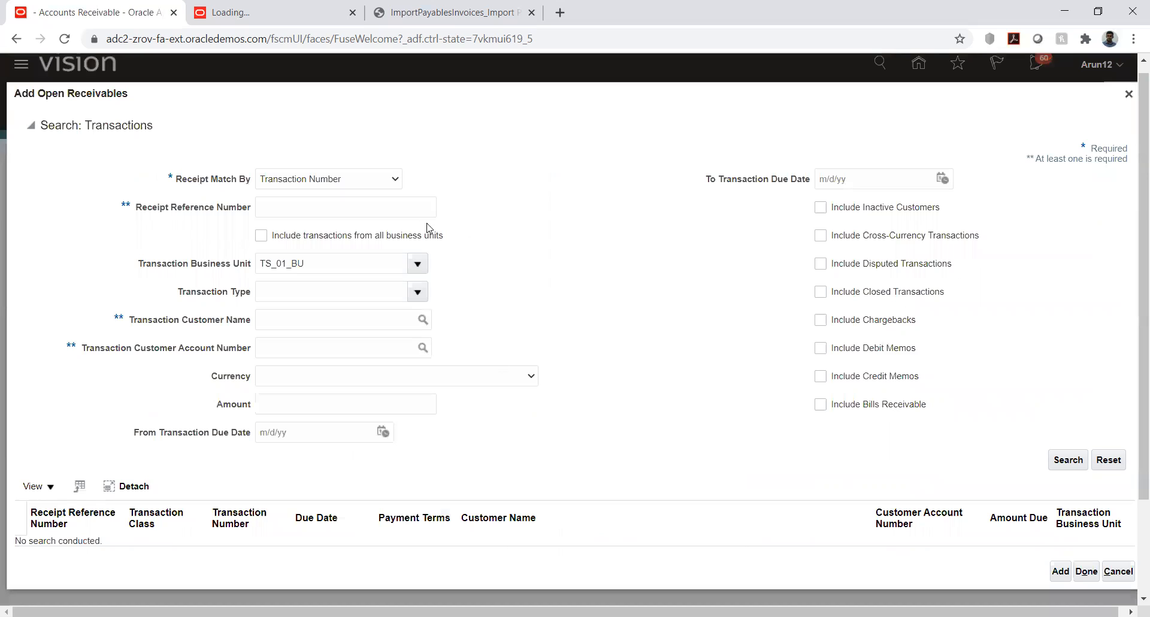
left_click(369, 208)
type("58770")
left_click(1067, 459)
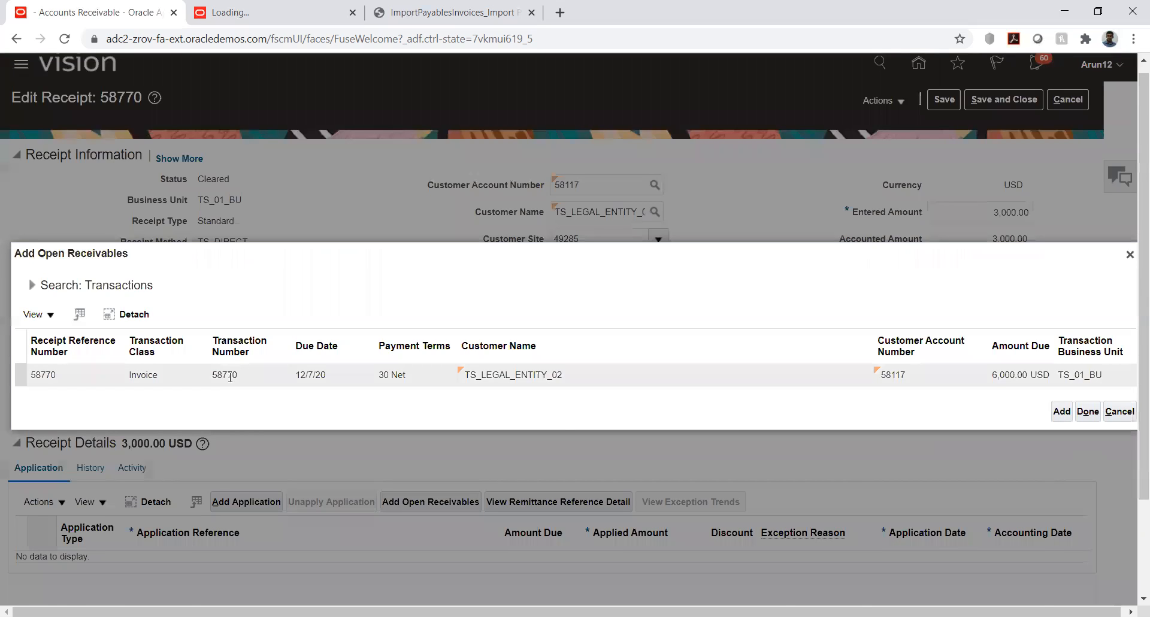
left_click(231, 376)
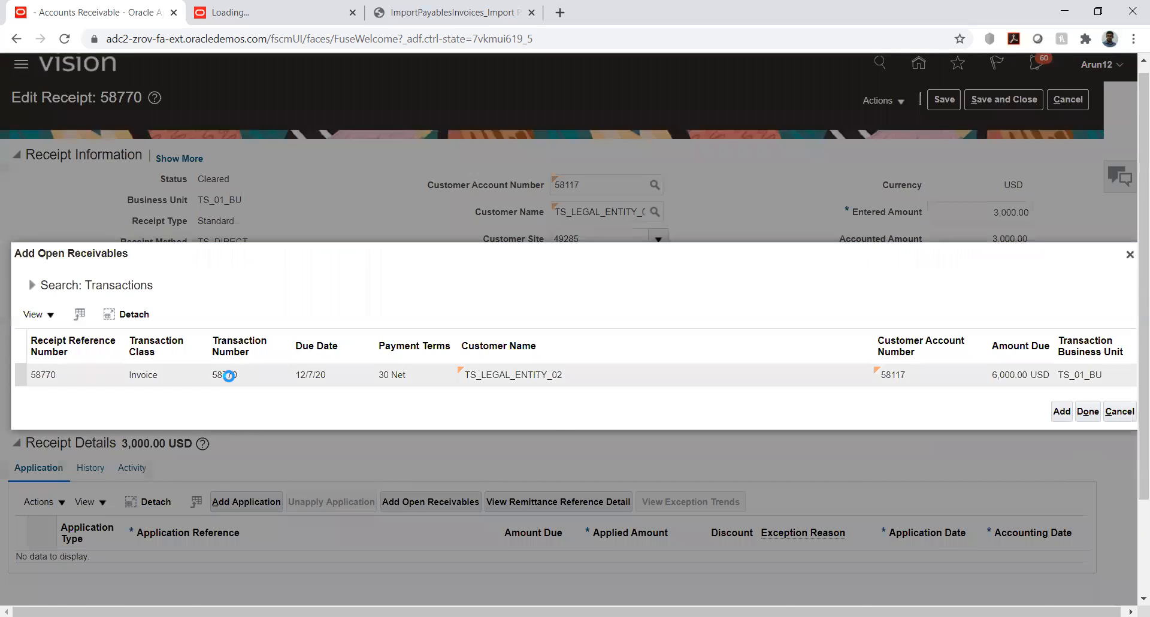
left_click(1063, 412)
left_click(1088, 411)
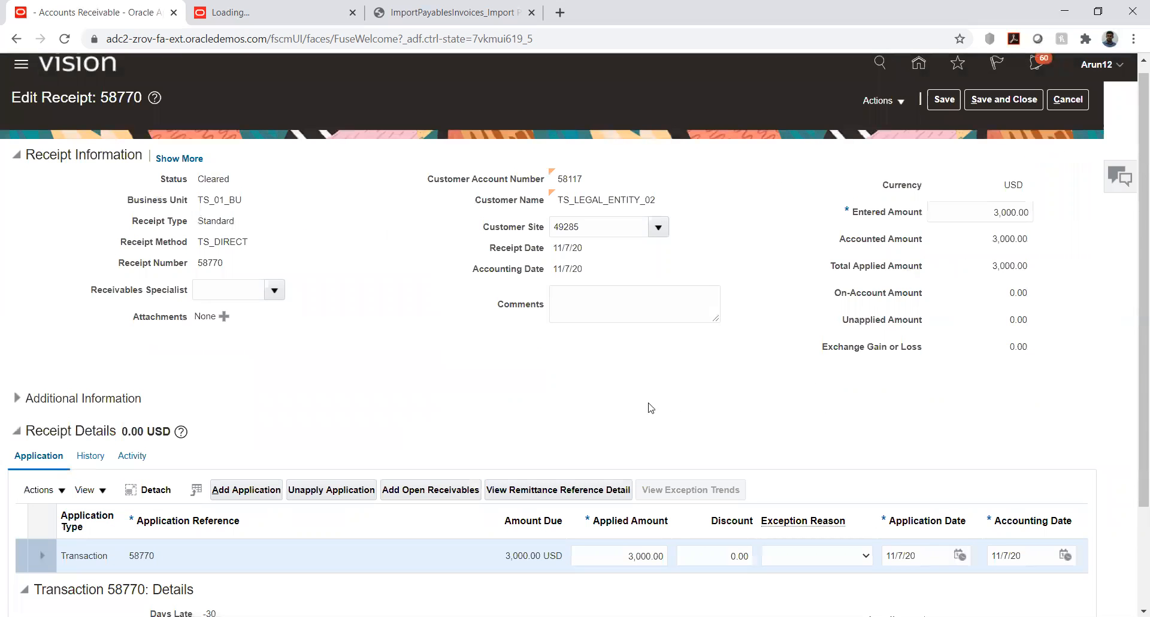
Save the receipt, post it to the ledger, and review its accounting lines.
scroll(477, 366, "down", 3)
scroll(484, 362, "up", 3)
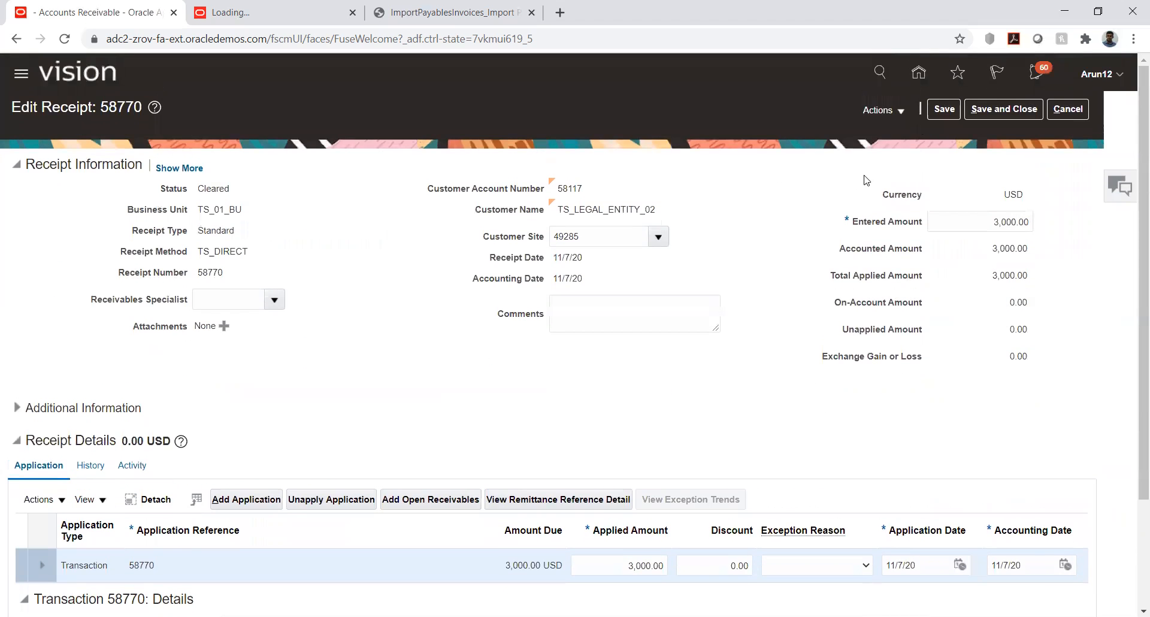
left_click(943, 109)
left_click(893, 109)
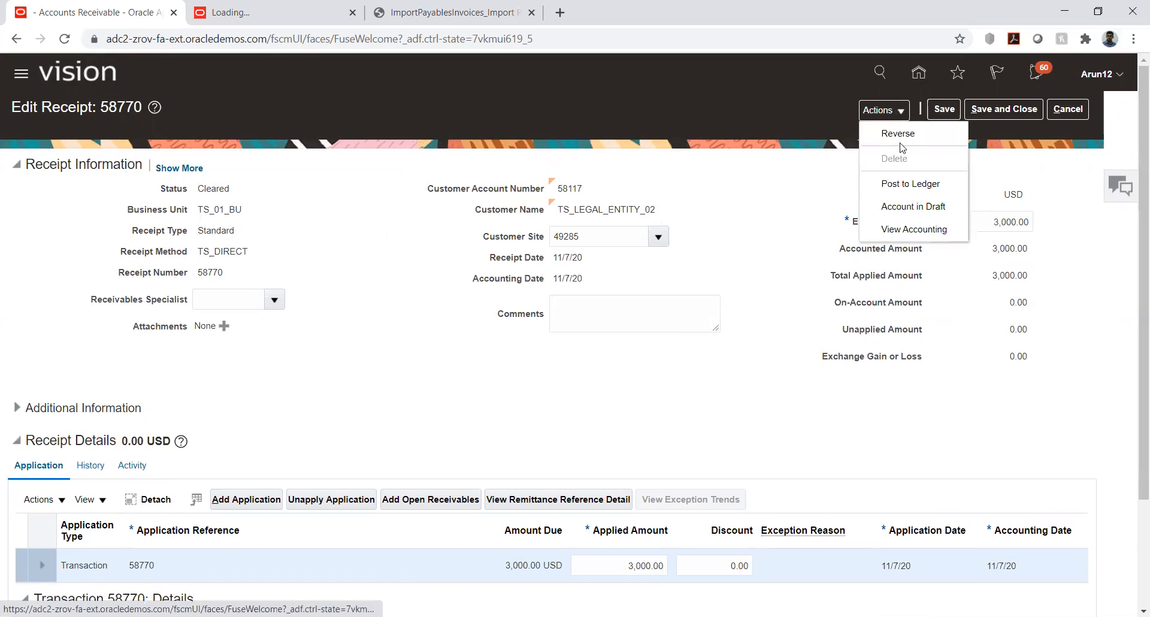
left_click(901, 185)
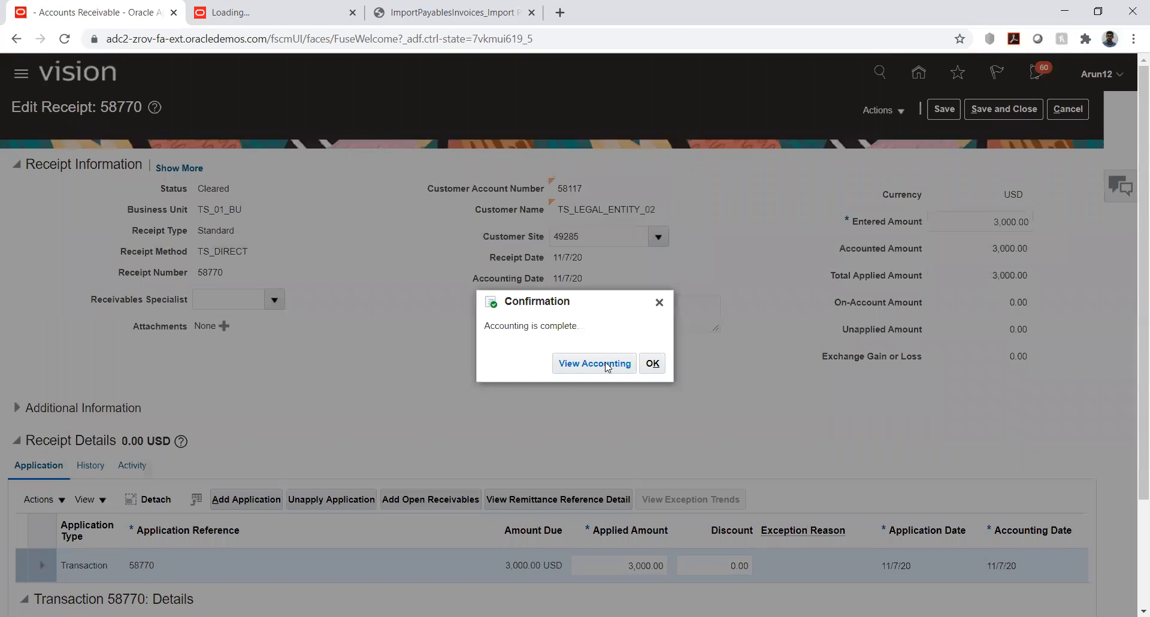
key("Return")
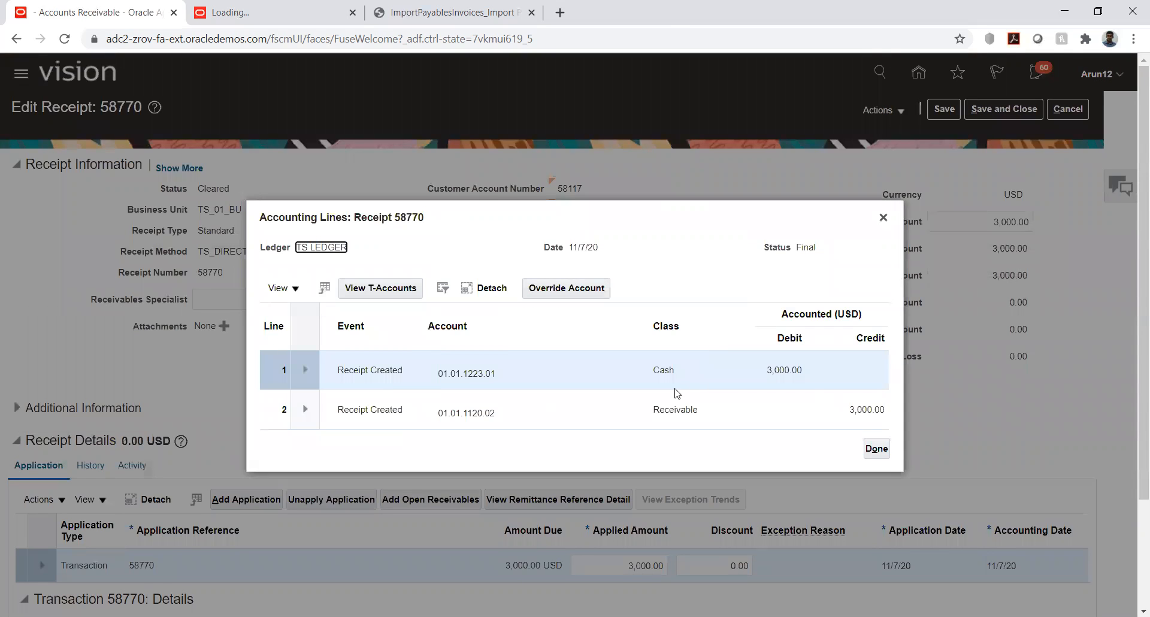
left_click(884, 451)
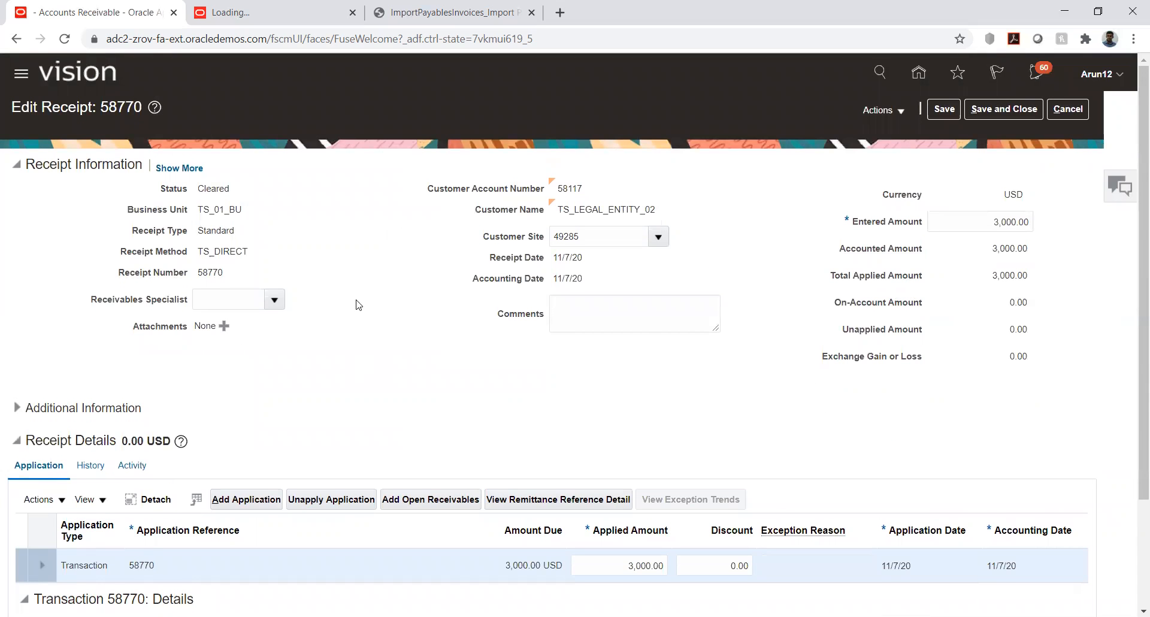
Create a chargeback of type TS_CB with reason Write off for the invoice application on the receipt.
scroll(359, 305, "down", 2)
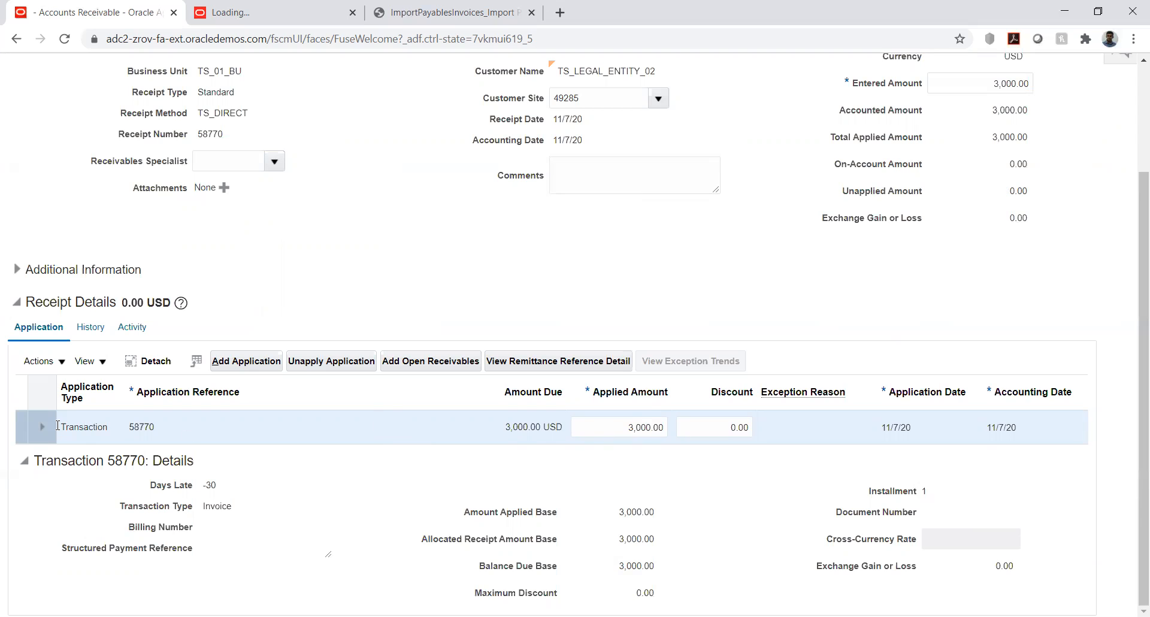
left_click(50, 366)
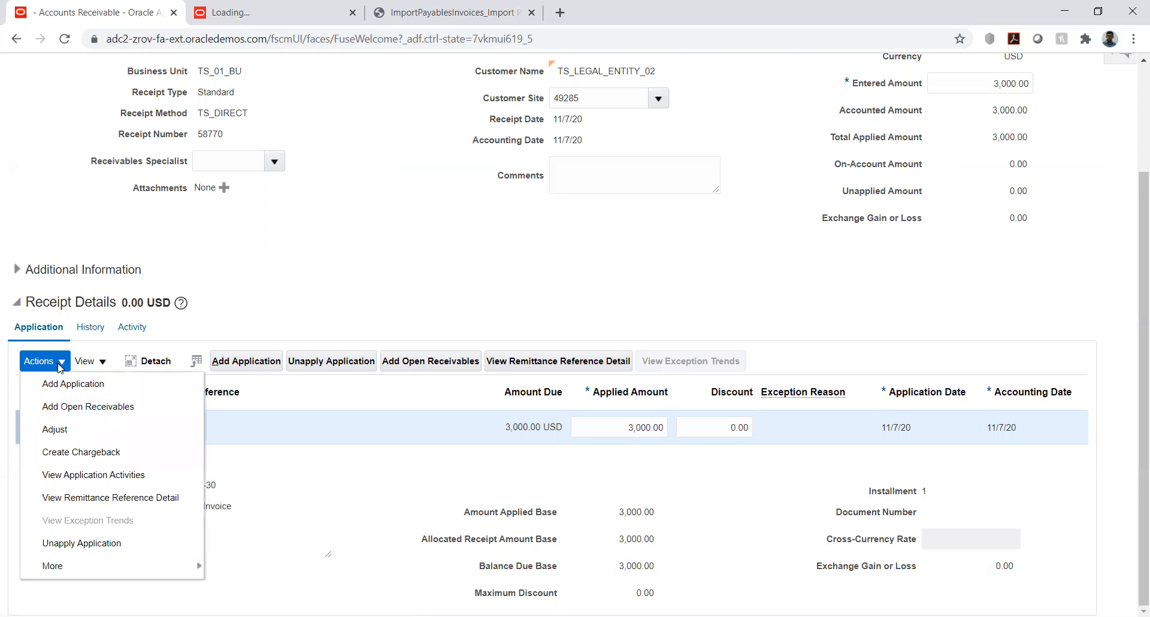
left_click(76, 459)
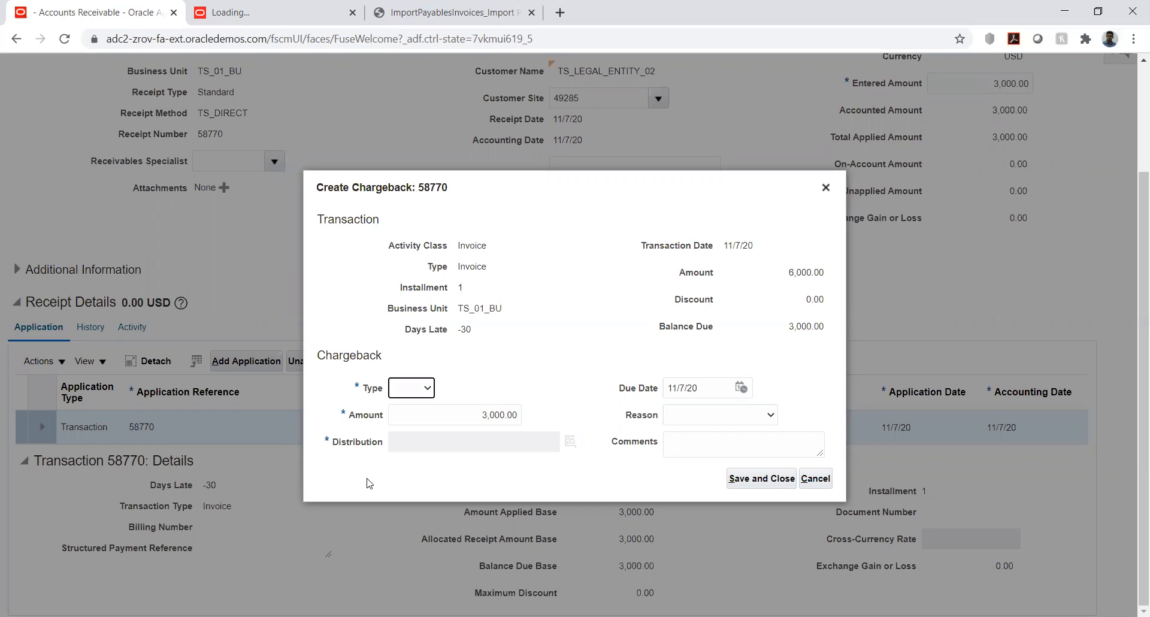
left_click(413, 391)
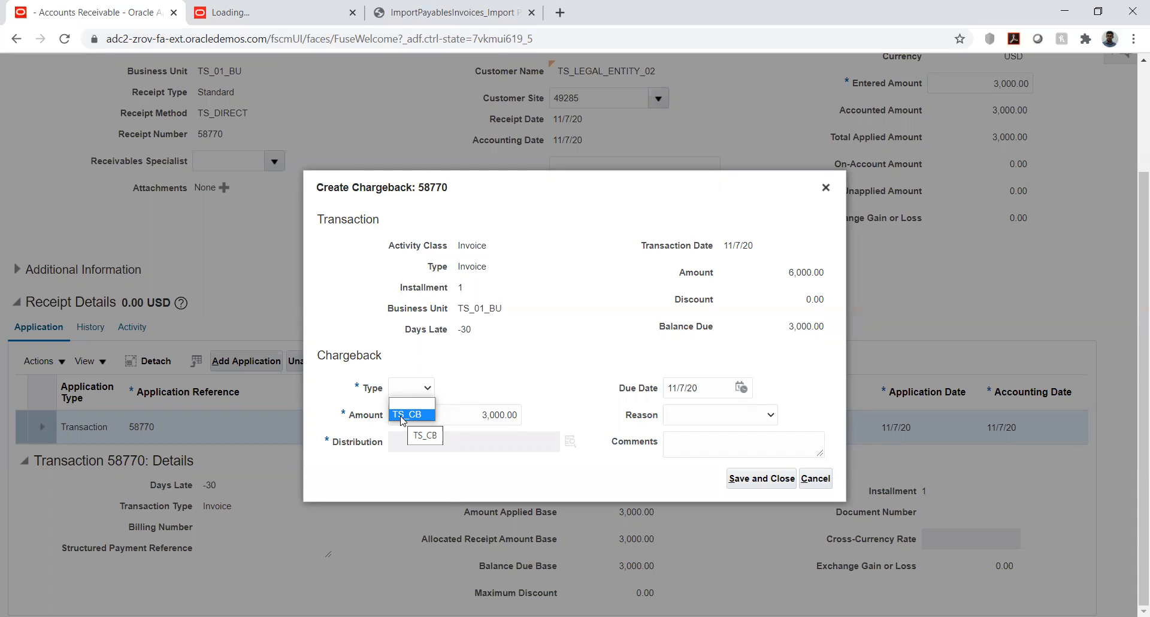
left_click(404, 415)
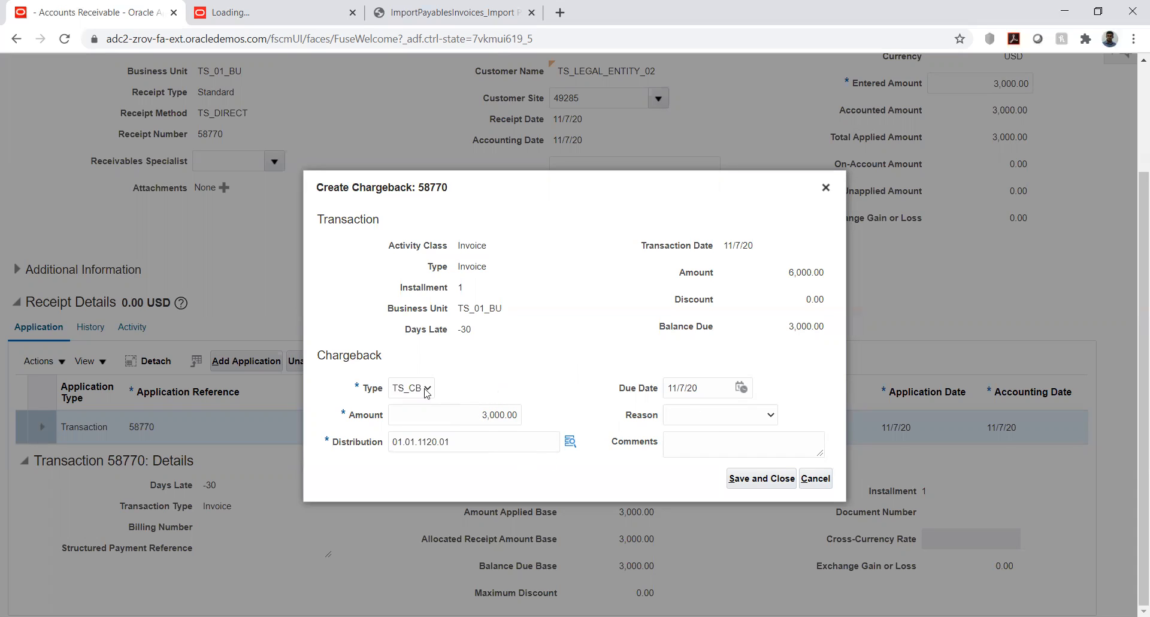
left_click(706, 416)
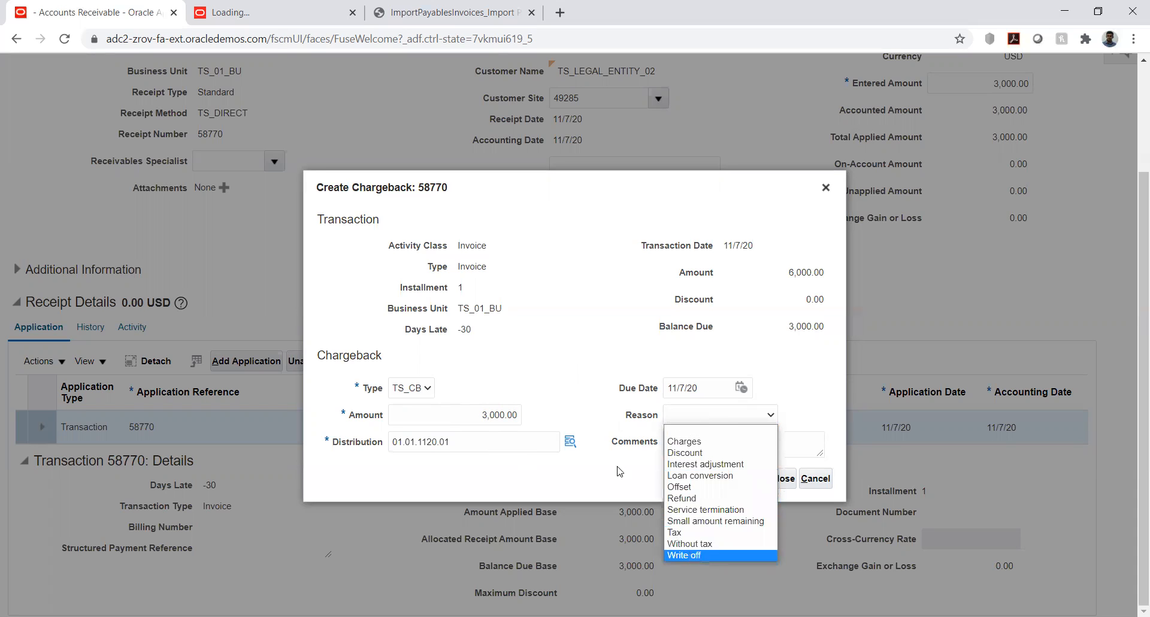
left_click(690, 555)
left_click(742, 483)
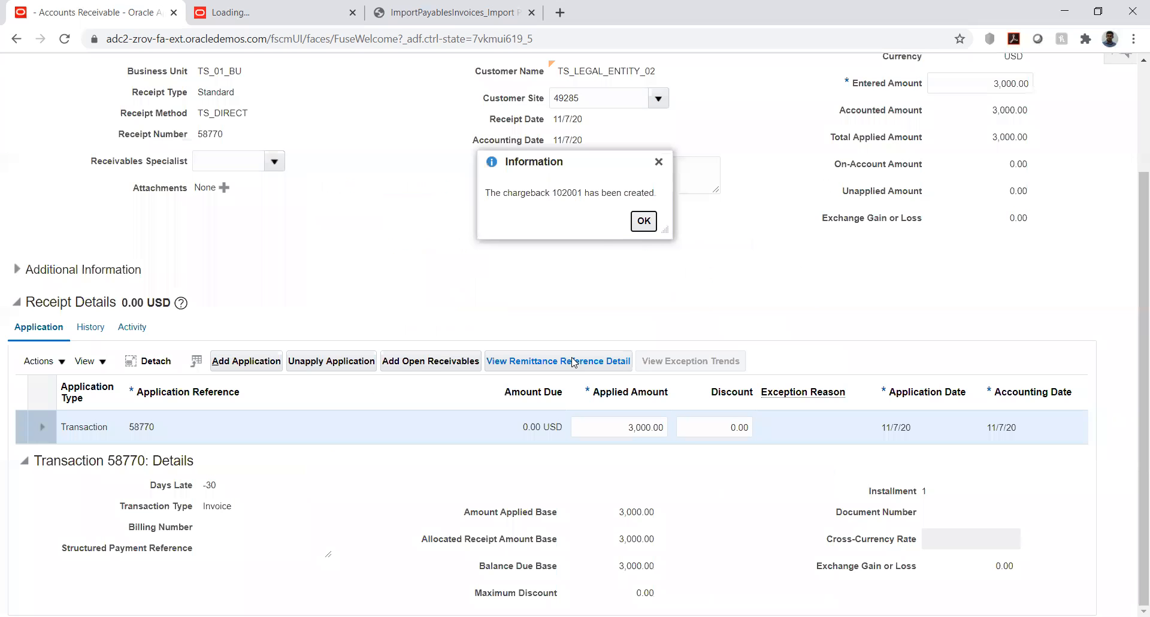
Copy the created chargeback's number and dismiss the information message.
double_click(563, 191)
key("ctrl+c")
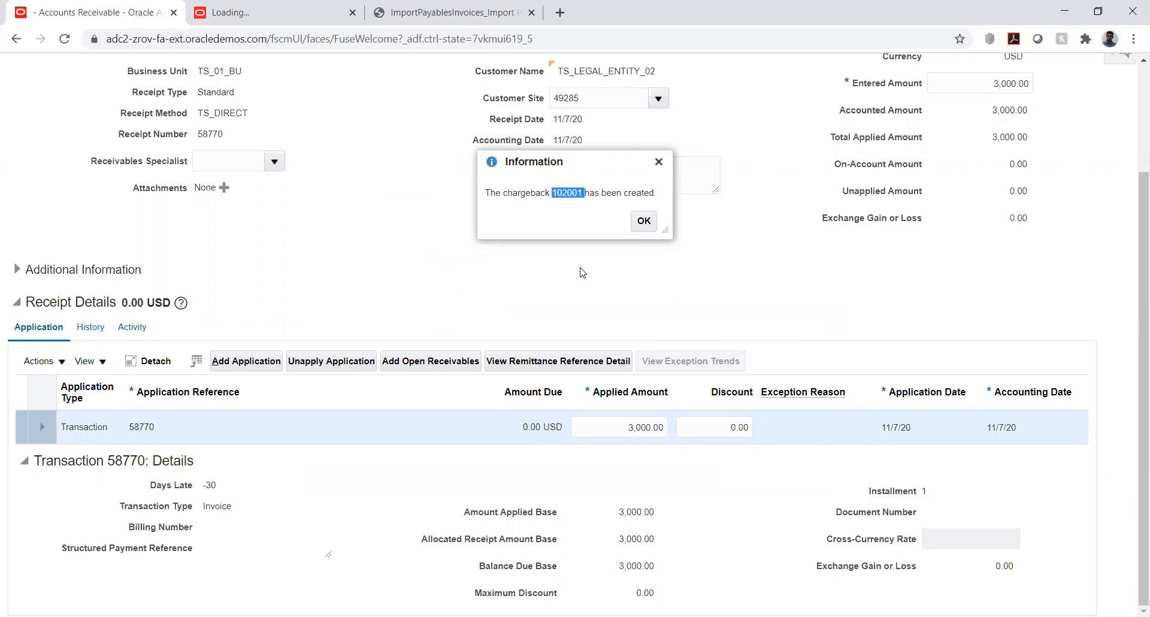
key("alt+Tab")
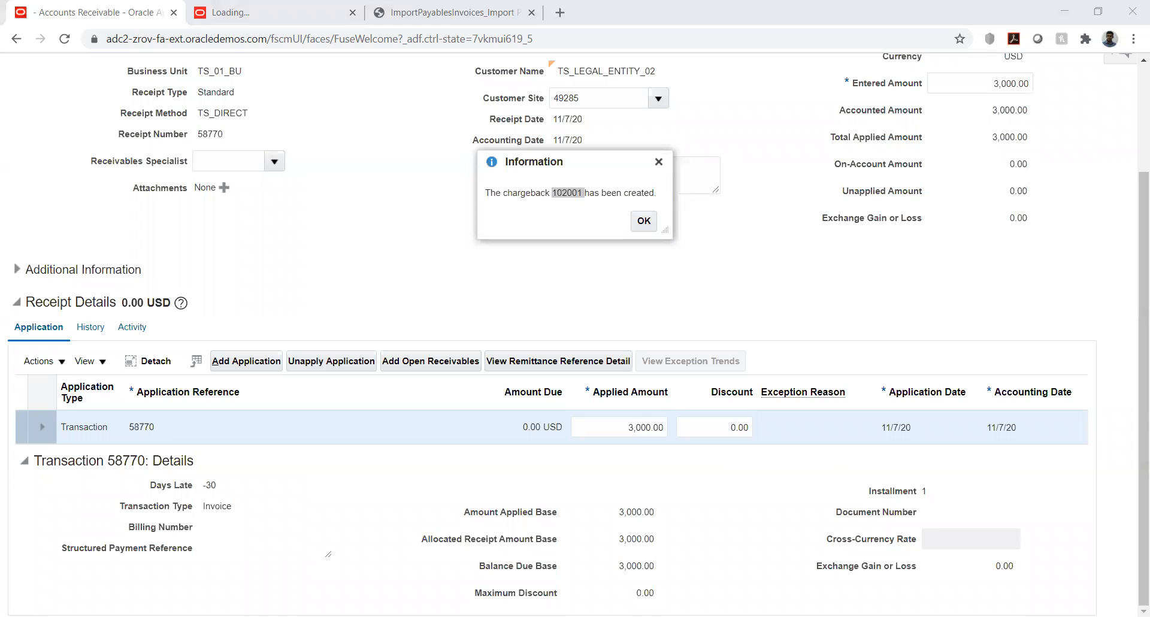
left_click(690, 255)
left_click(645, 220)
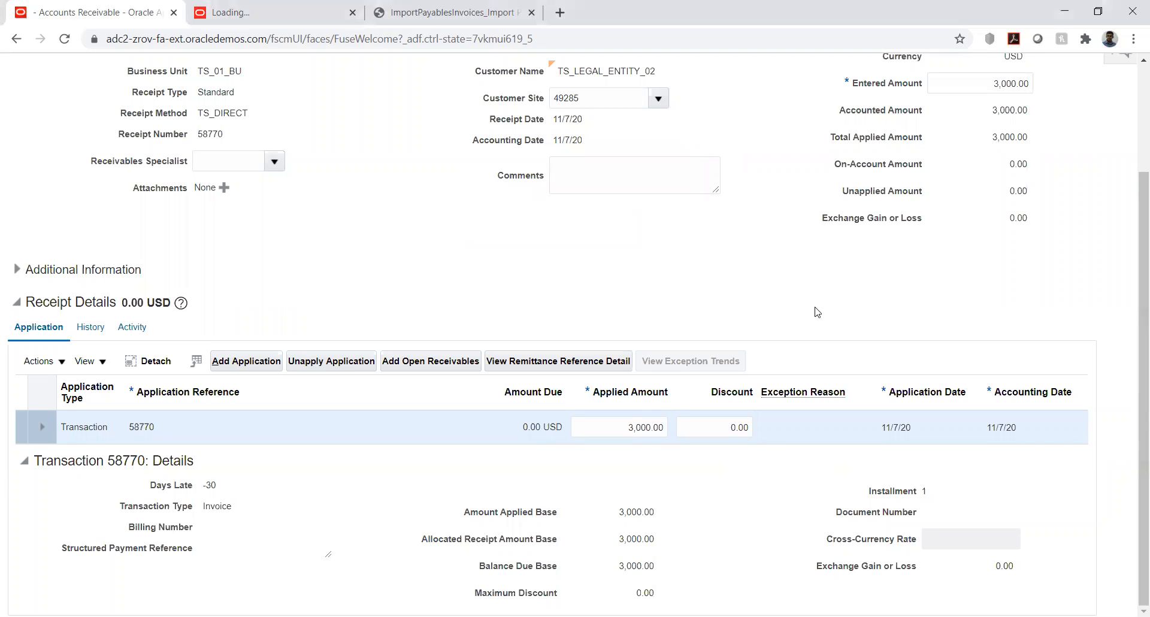
Save and close the receipt, and go to the Billing work area.
scroll(817, 311, "up", 2)
left_click(883, 110)
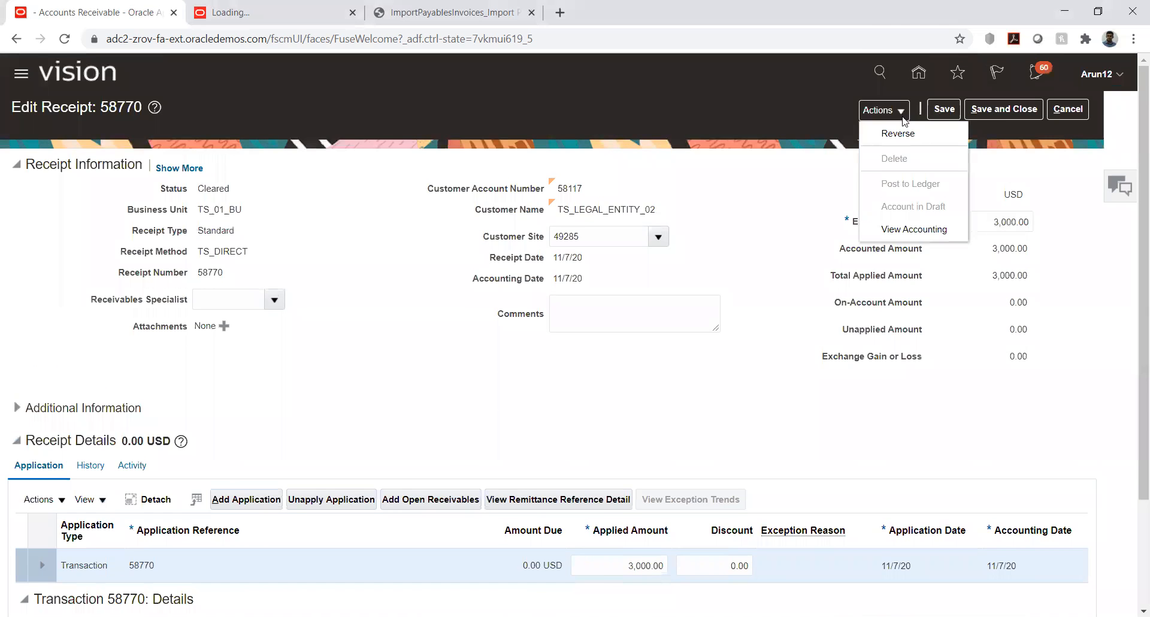
left_click(974, 111)
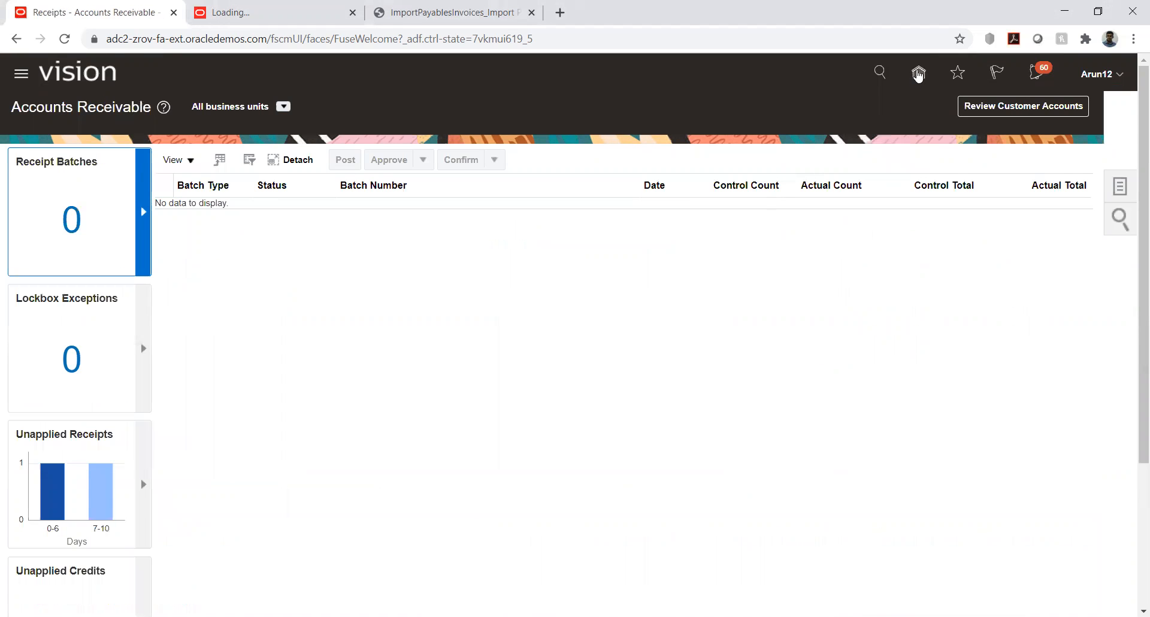
left_click(919, 73)
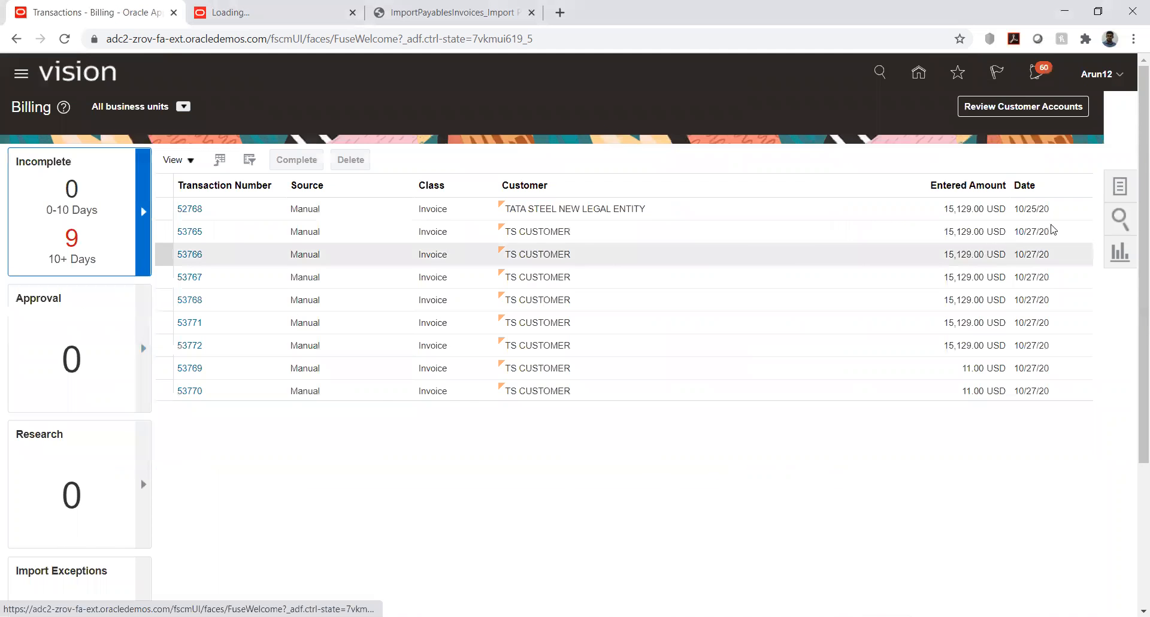
Find transaction number 102001 in Manage Transactions using the copied number and open the chargeback.
left_click(1131, 193)
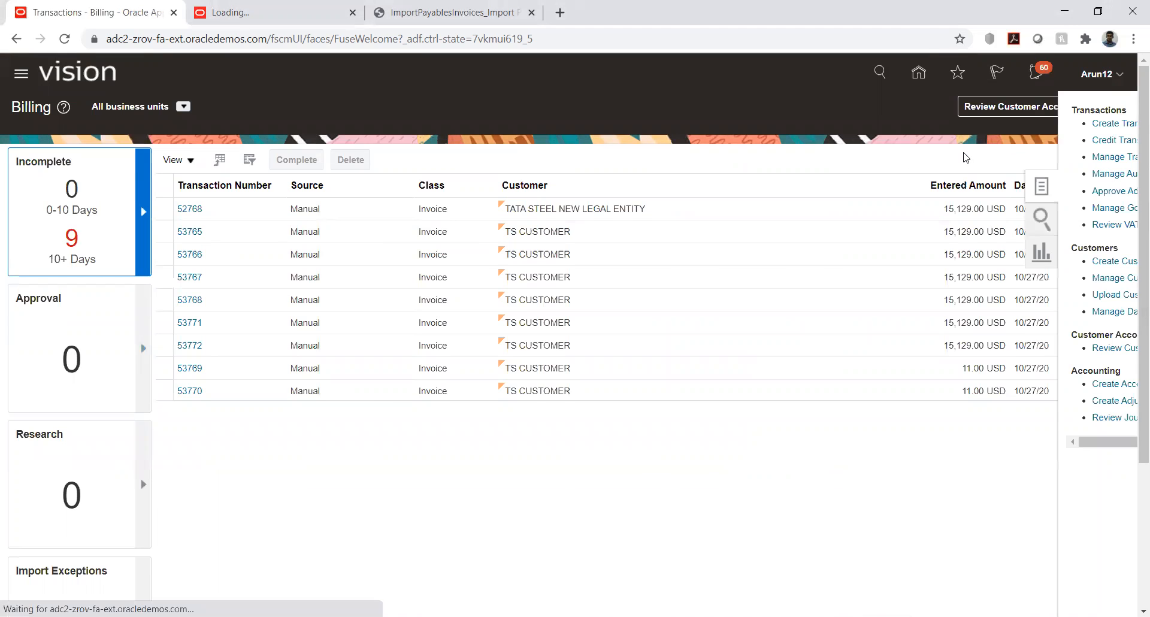
left_click(1013, 157)
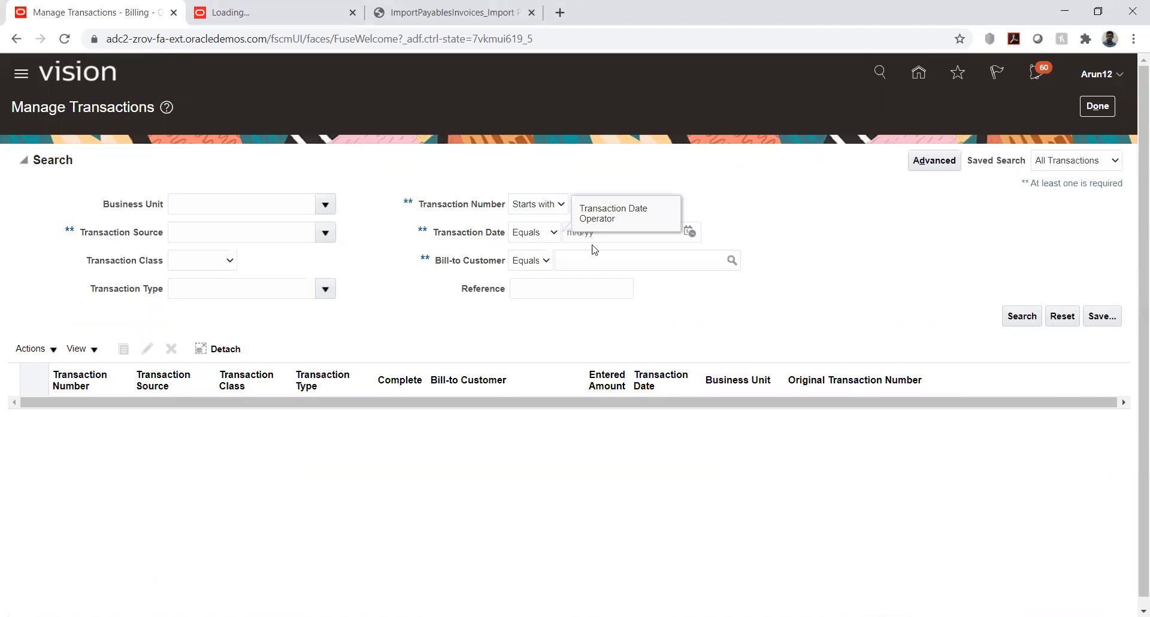
left_click(609, 207)
key("ctrl+v")
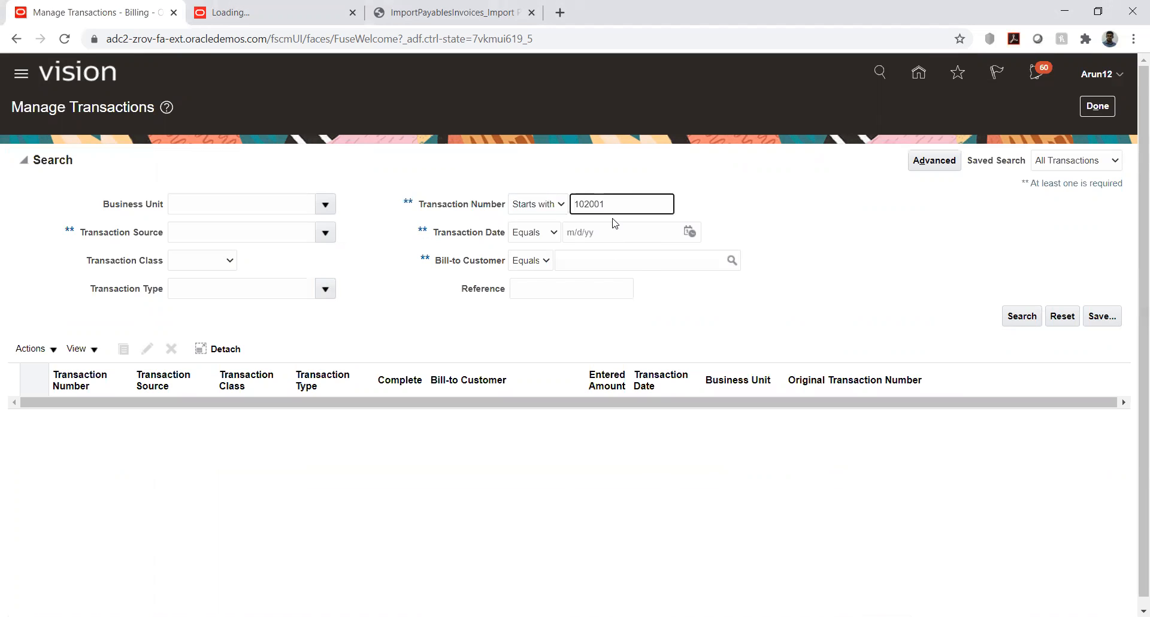
left_click(1020, 317)
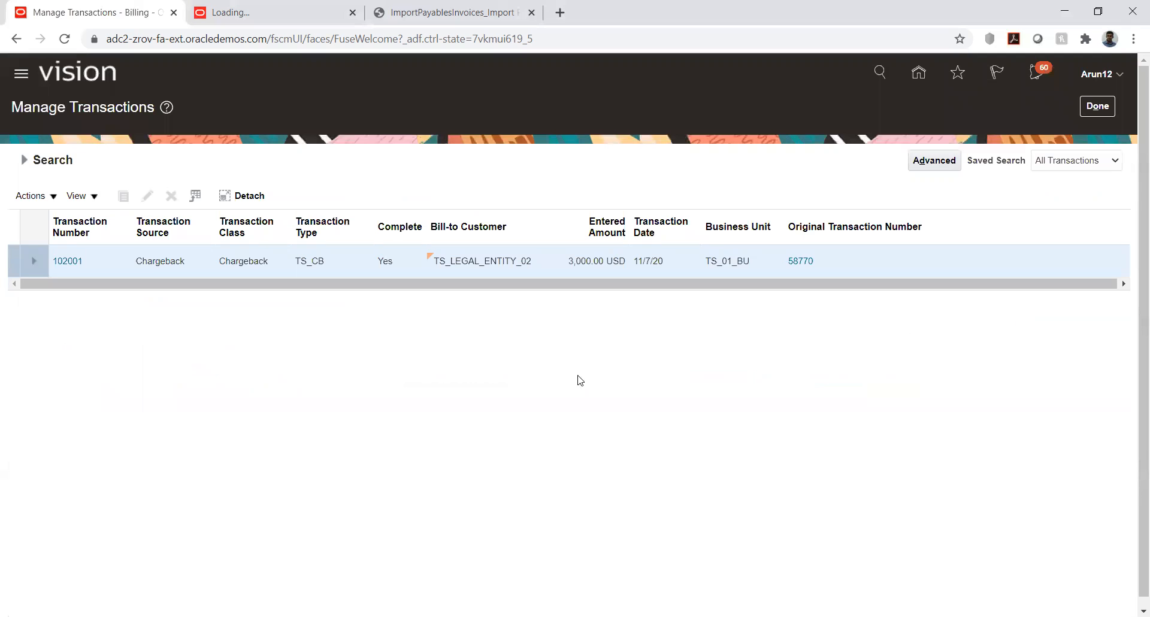
left_click(60, 264)
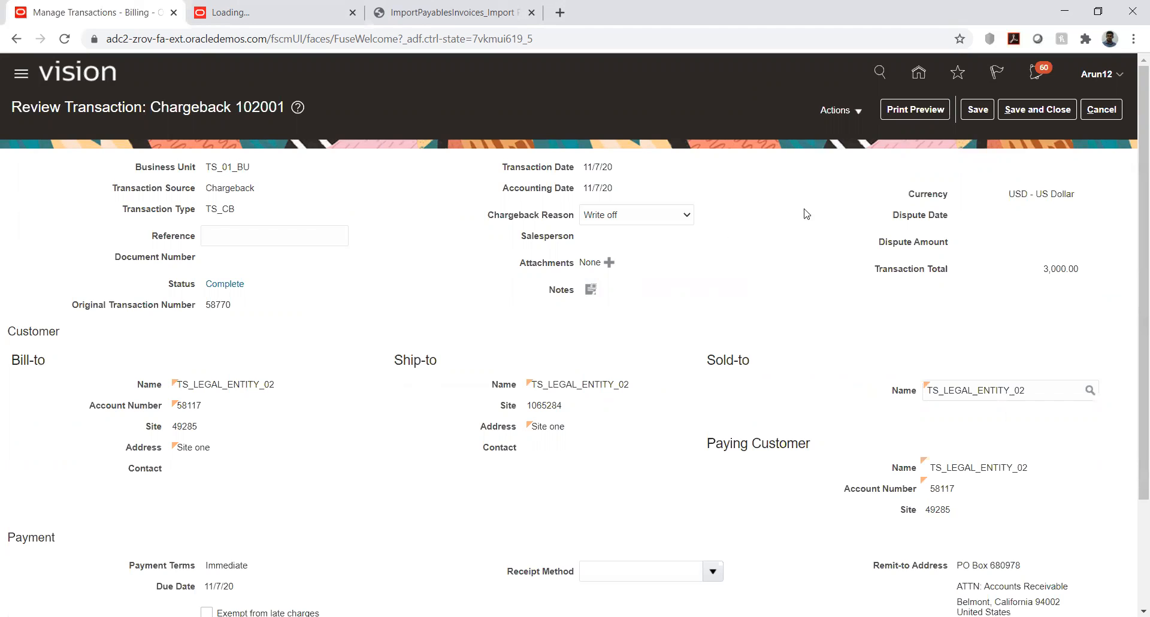
Start a new adjustment on the chargeback with receivables activity TS_Adjustment, type Line Adjustments, and amount 3,000.00.
left_click(845, 111)
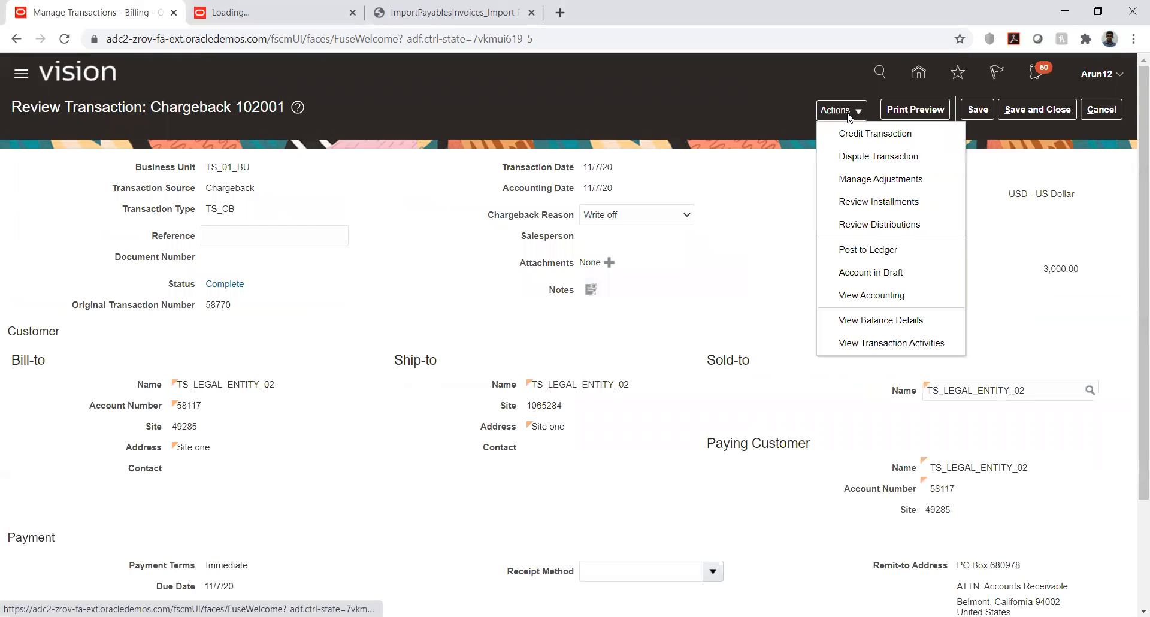
left_click(869, 180)
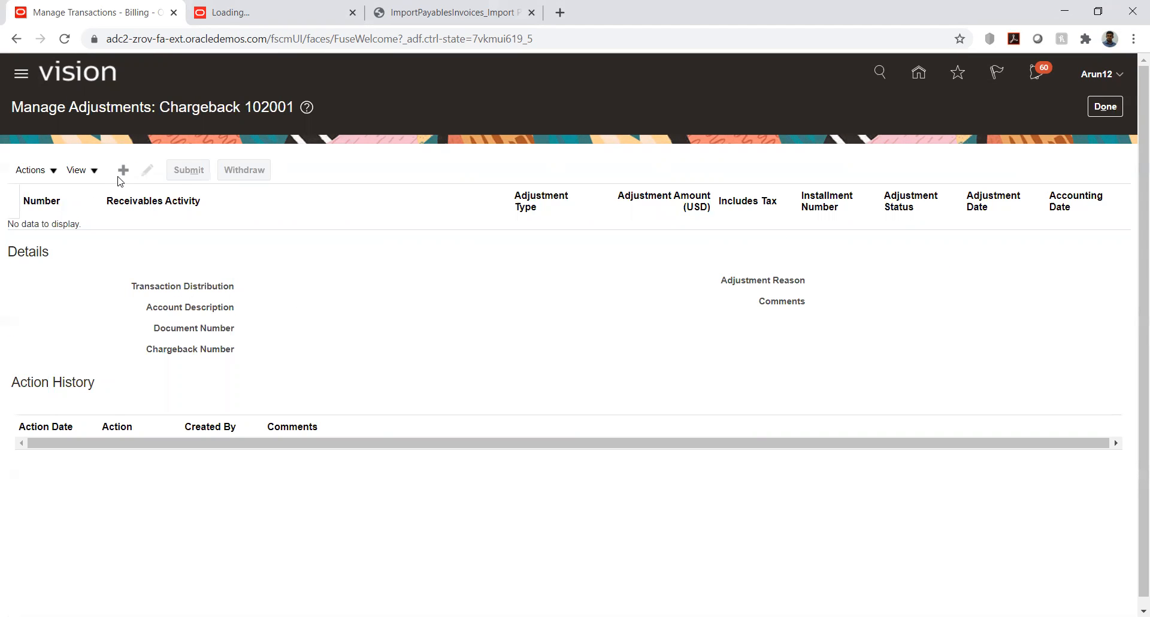
left_click(122, 172)
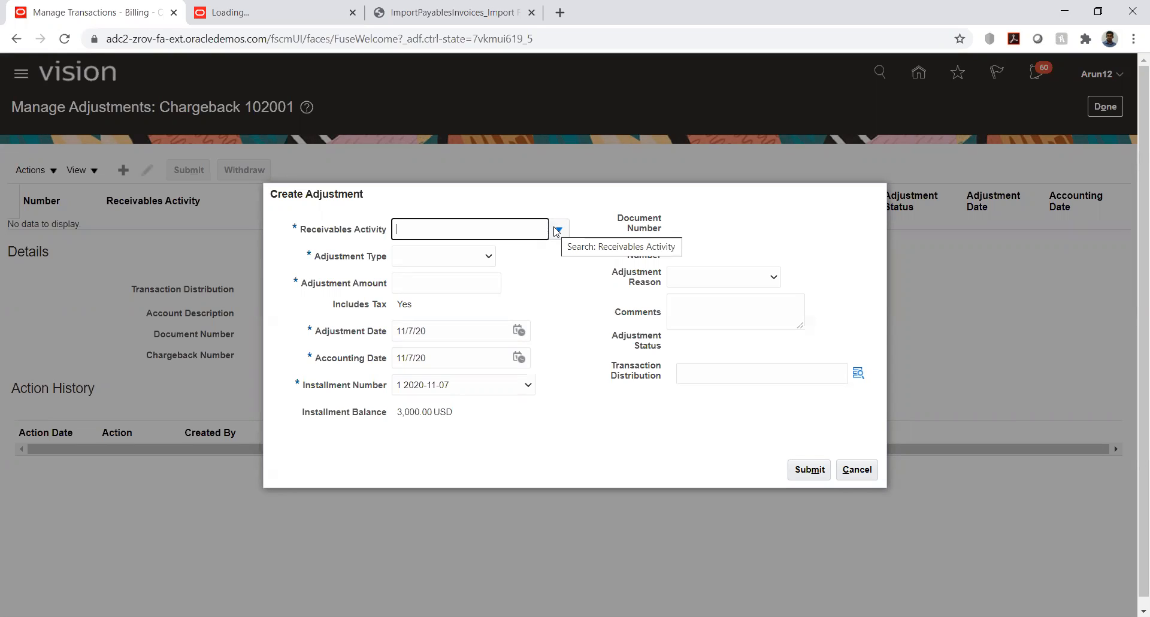
left_click(556, 229)
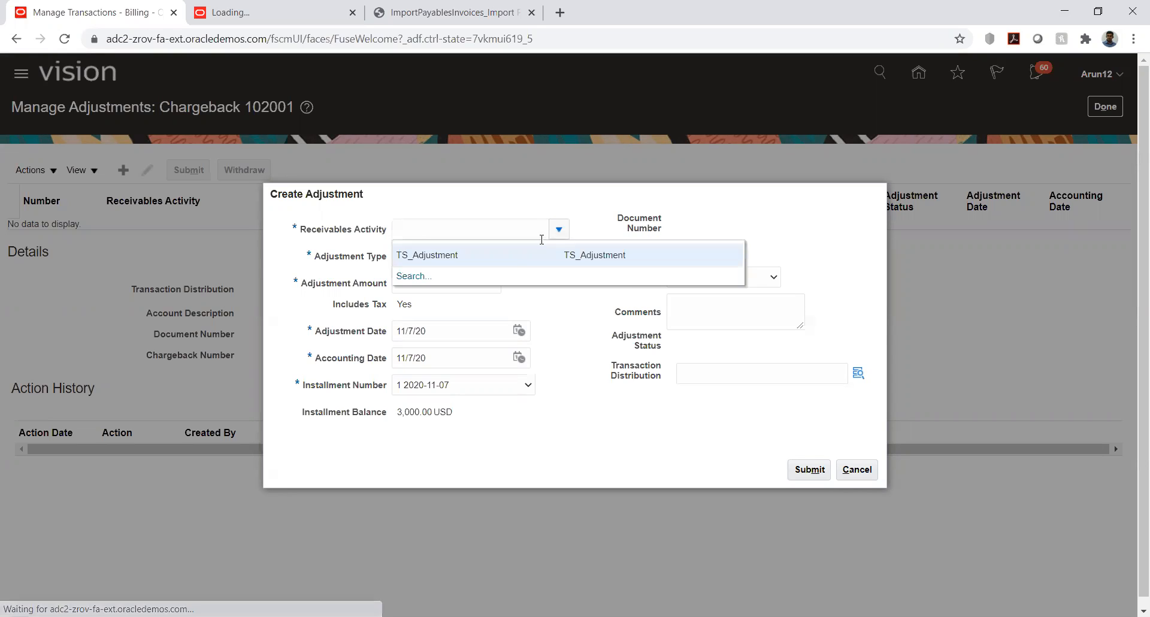
left_click(511, 253)
left_click(454, 255)
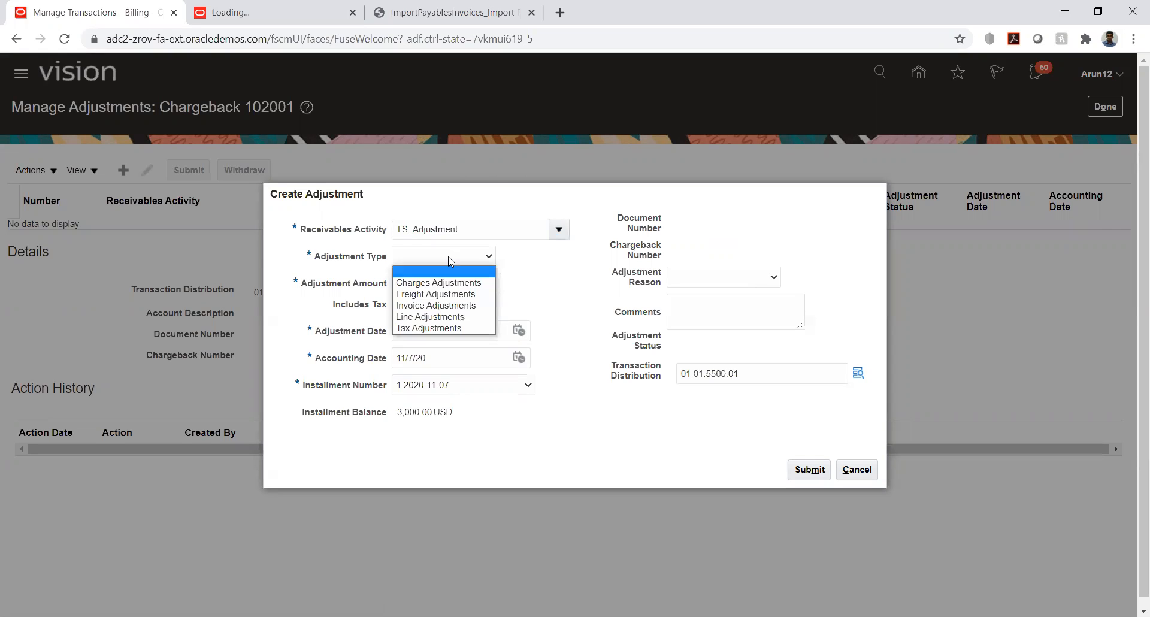
left_click(414, 317)
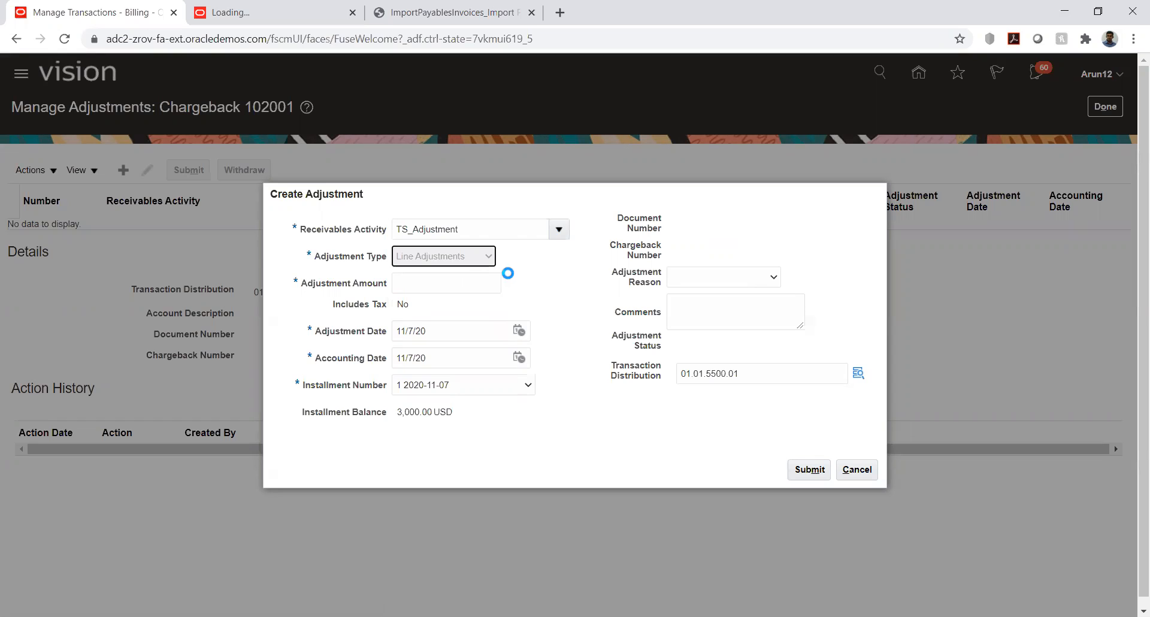
left_click(453, 285)
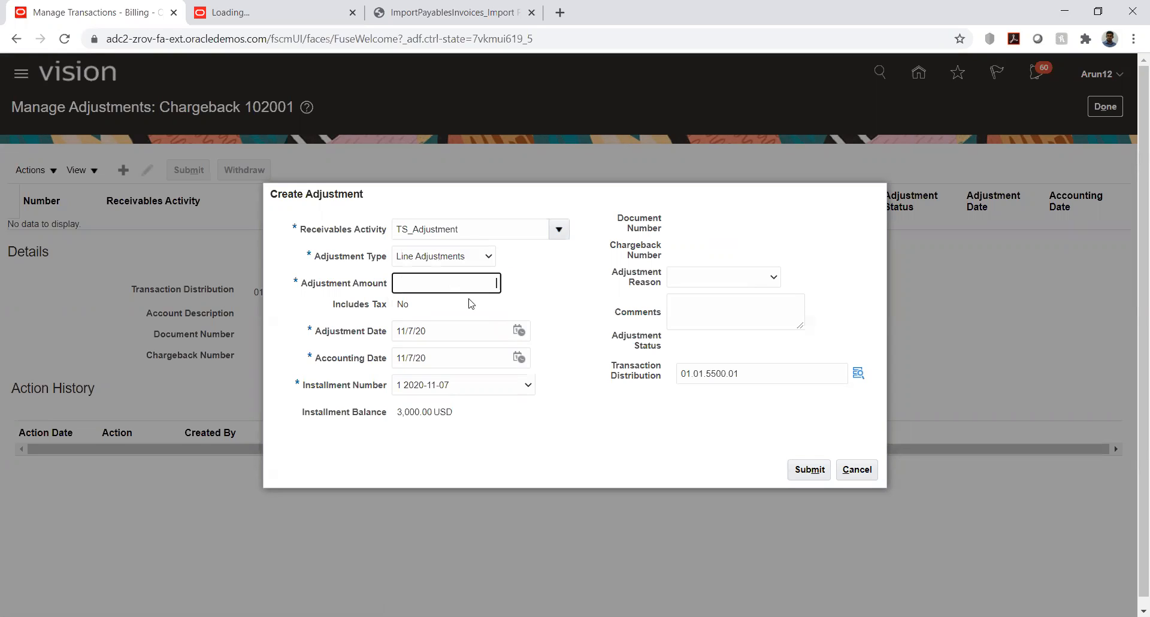
type("3,00")
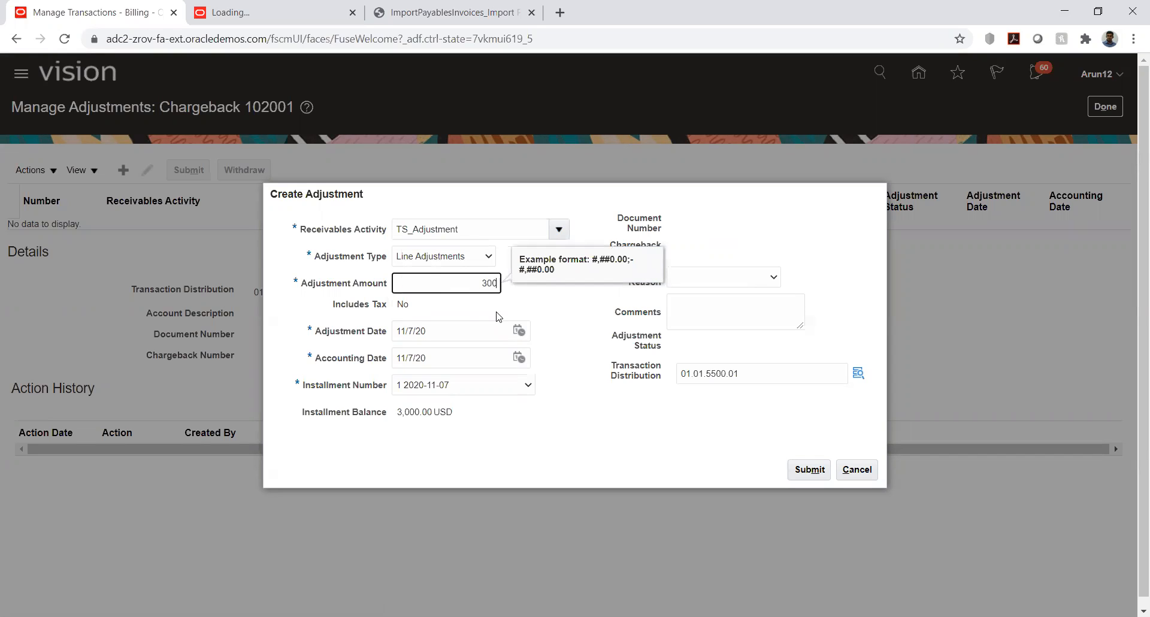
type("0")
key("Tab")
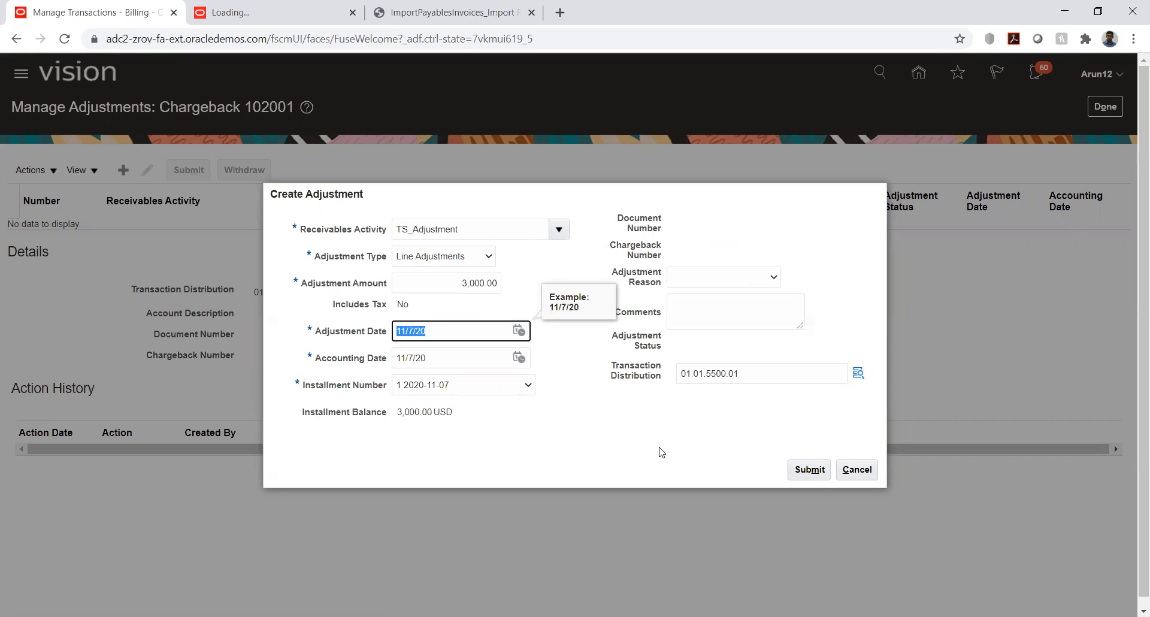
Set the adjustment reason to Write off and submit the adjustment.
left_click(660, 452)
left_click(712, 283)
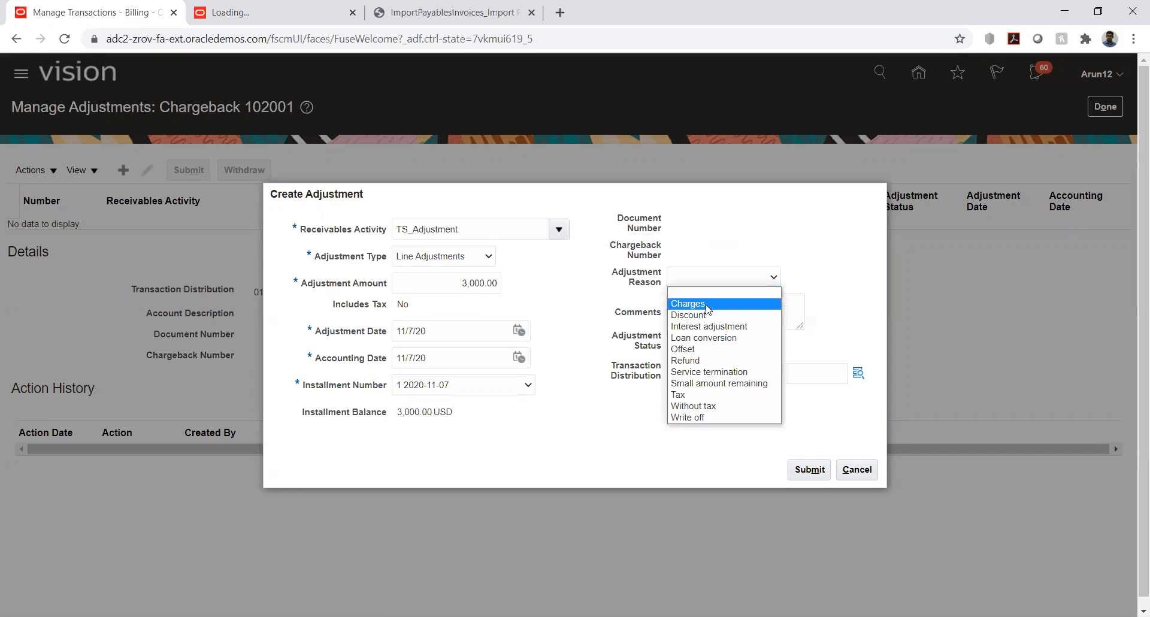
left_click(698, 417)
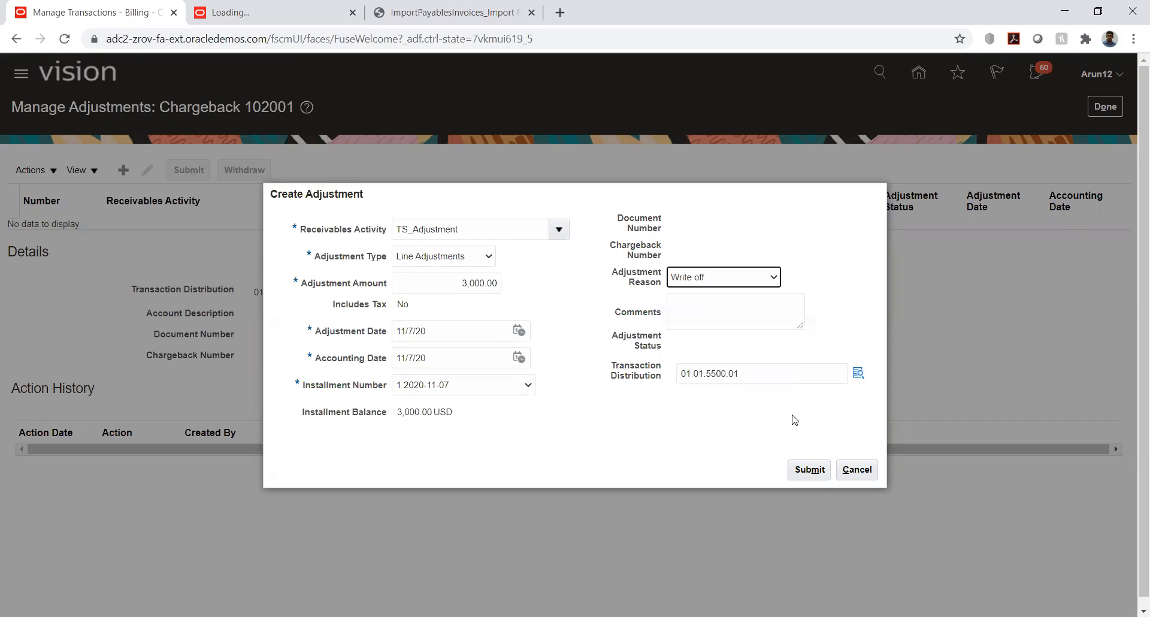
left_click(804, 470)
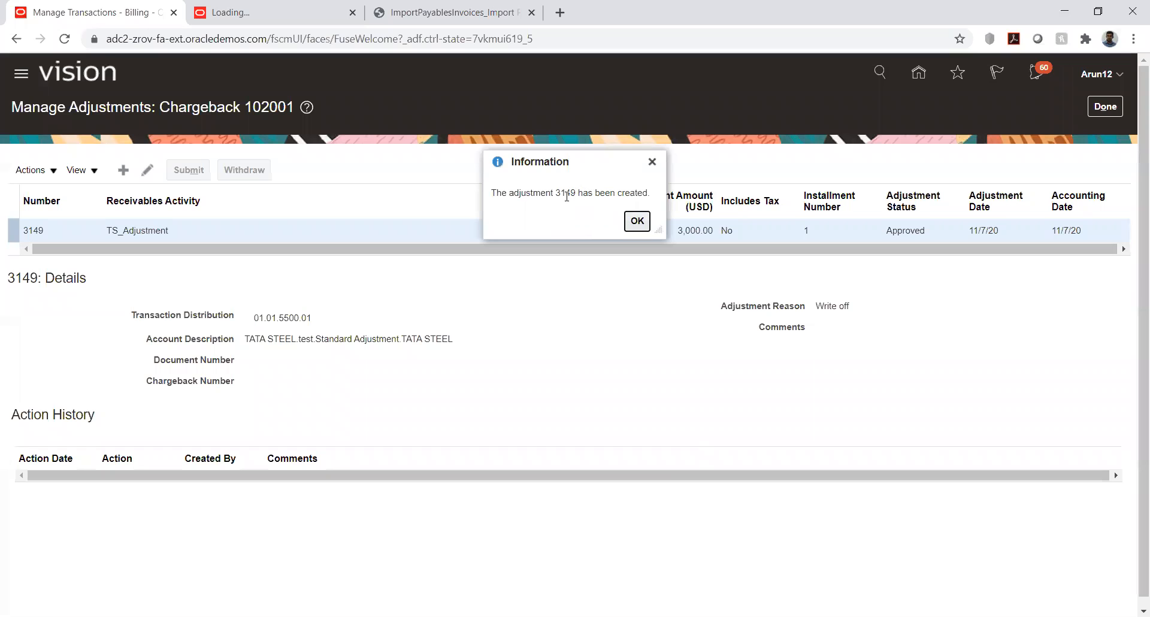
Copy the created adjustment's number and dismiss the information message.
double_click(567, 192)
key("alt+Tab")
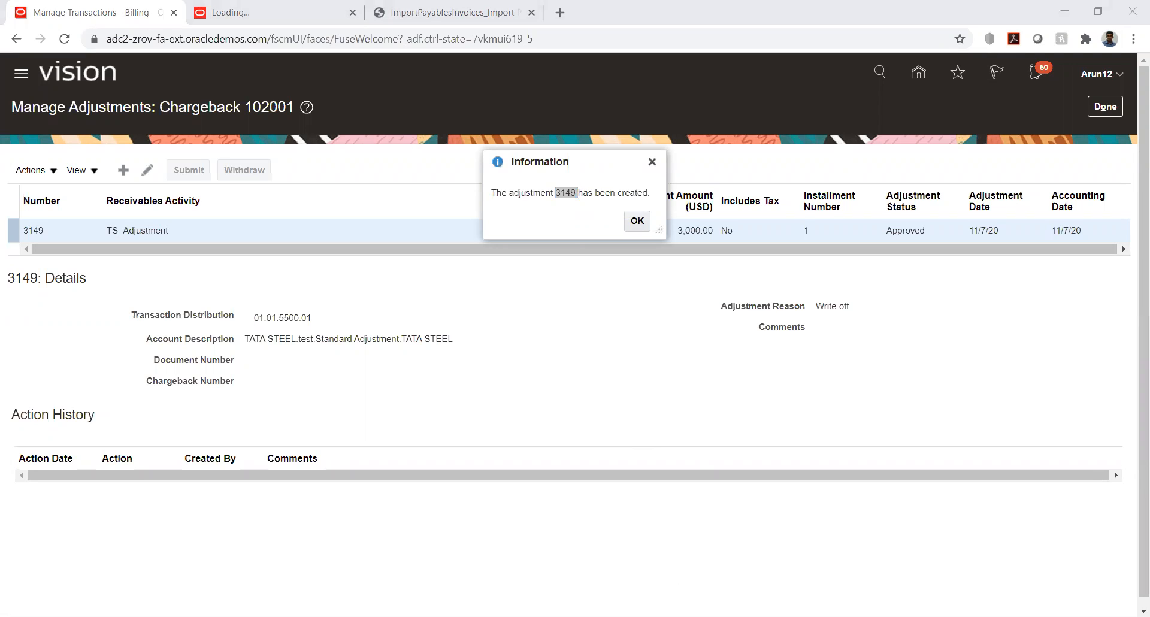
key("alt+Tab")
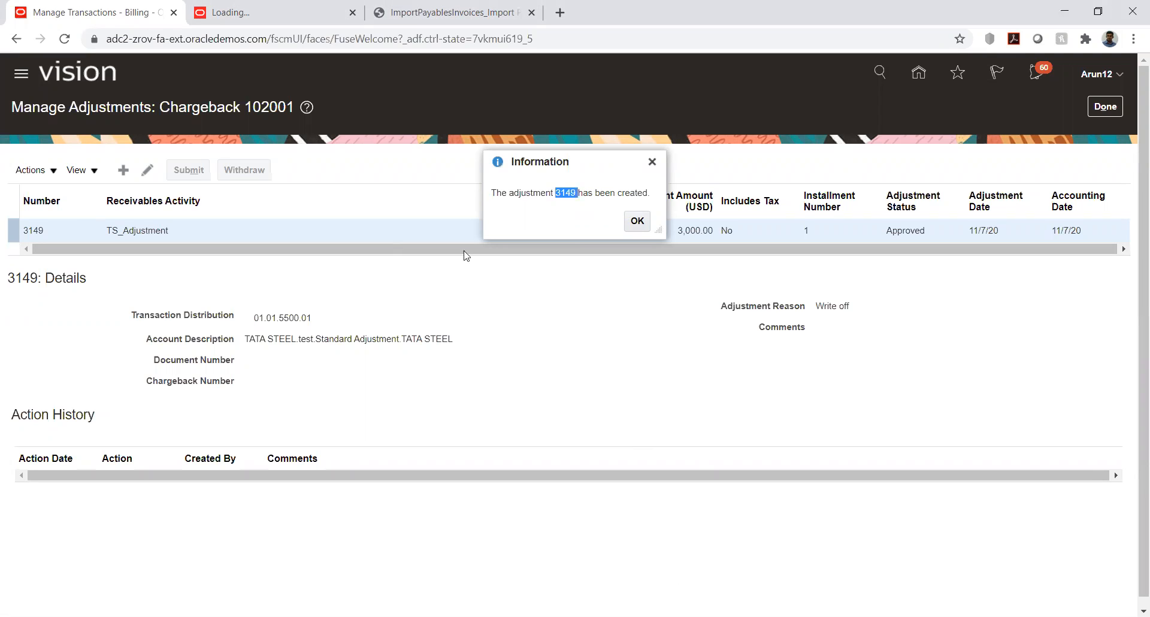
left_click(637, 220)
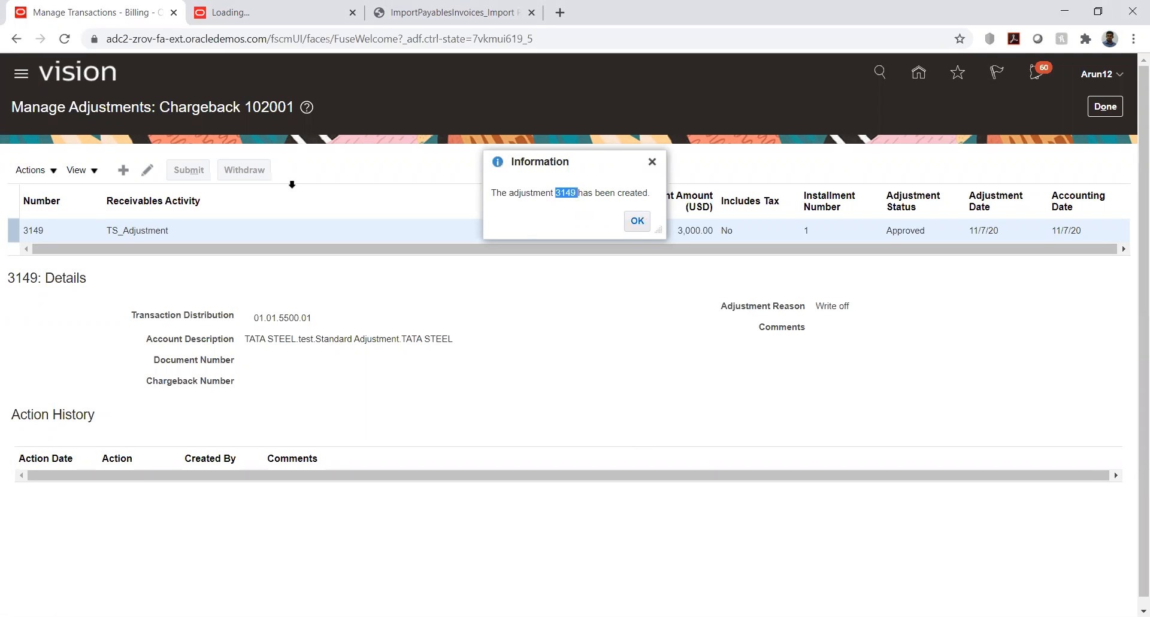
Post the adjustment to the ledger and review its accounting lines, including the account segments of the adjustment line.
left_click(53, 172)
left_click(110, 284)
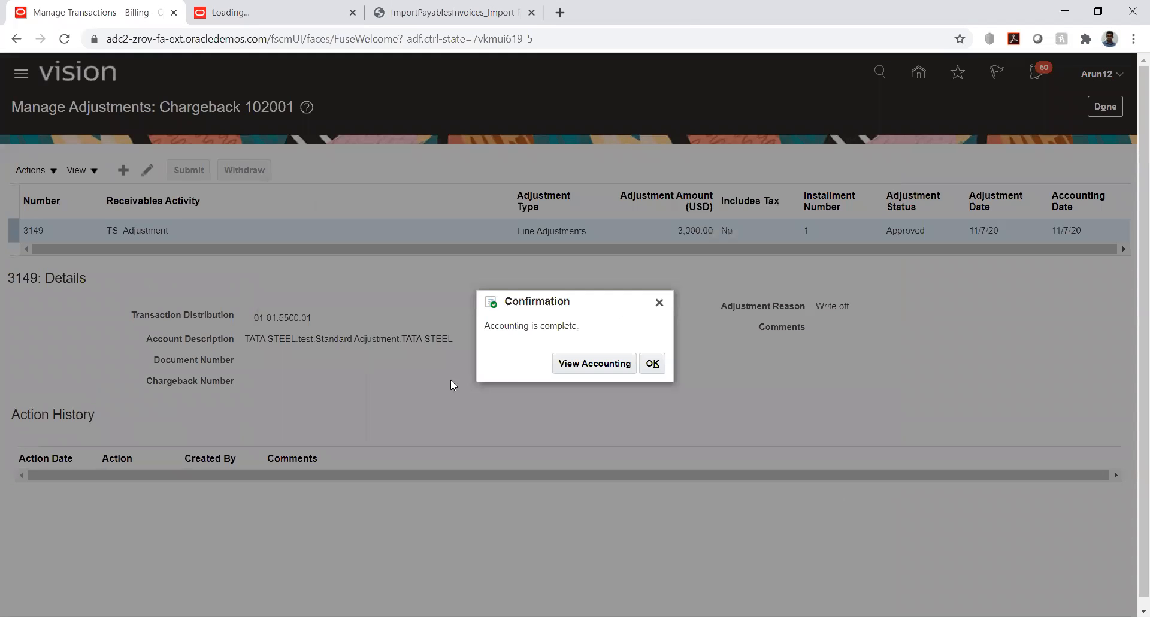
key("Return")
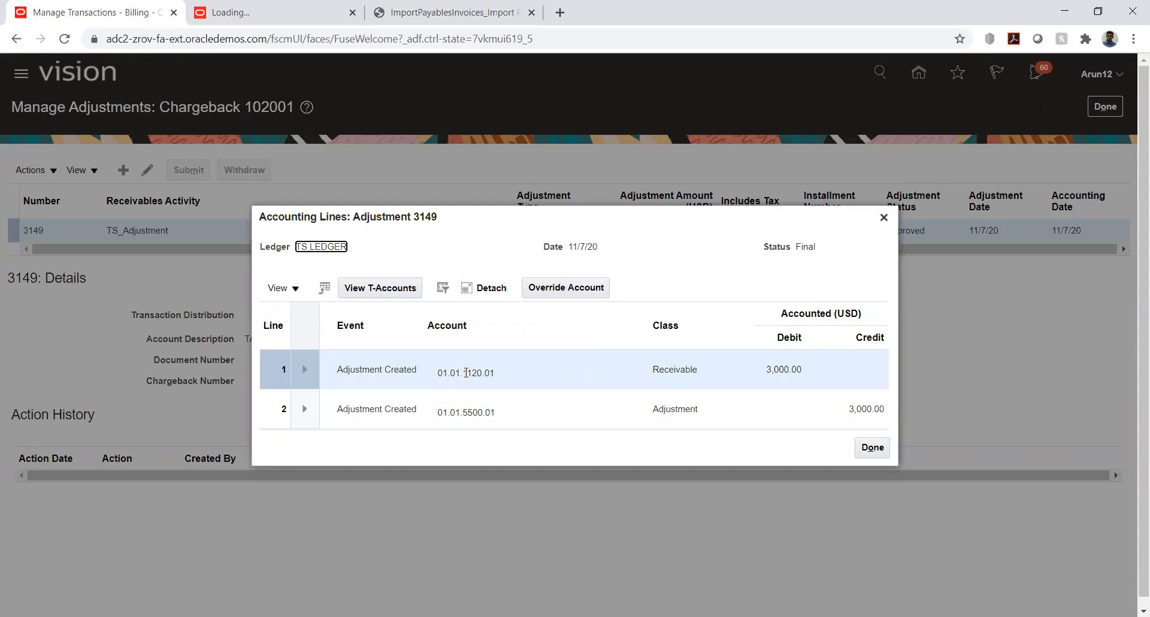
mouse_move(466, 373)
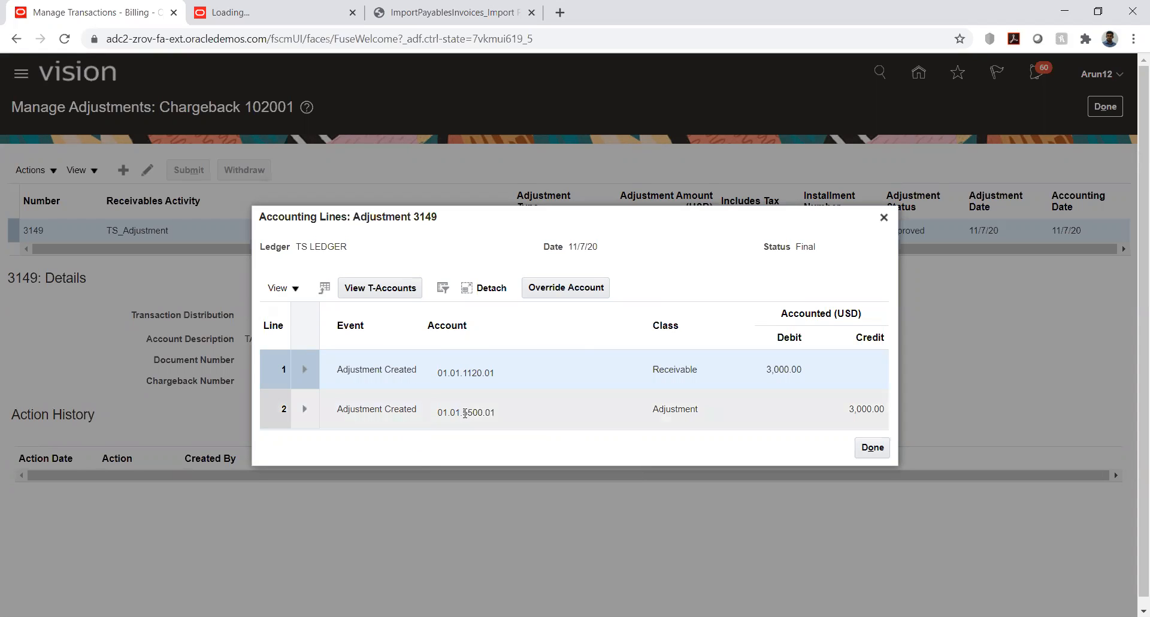
mouse_move(471, 413)
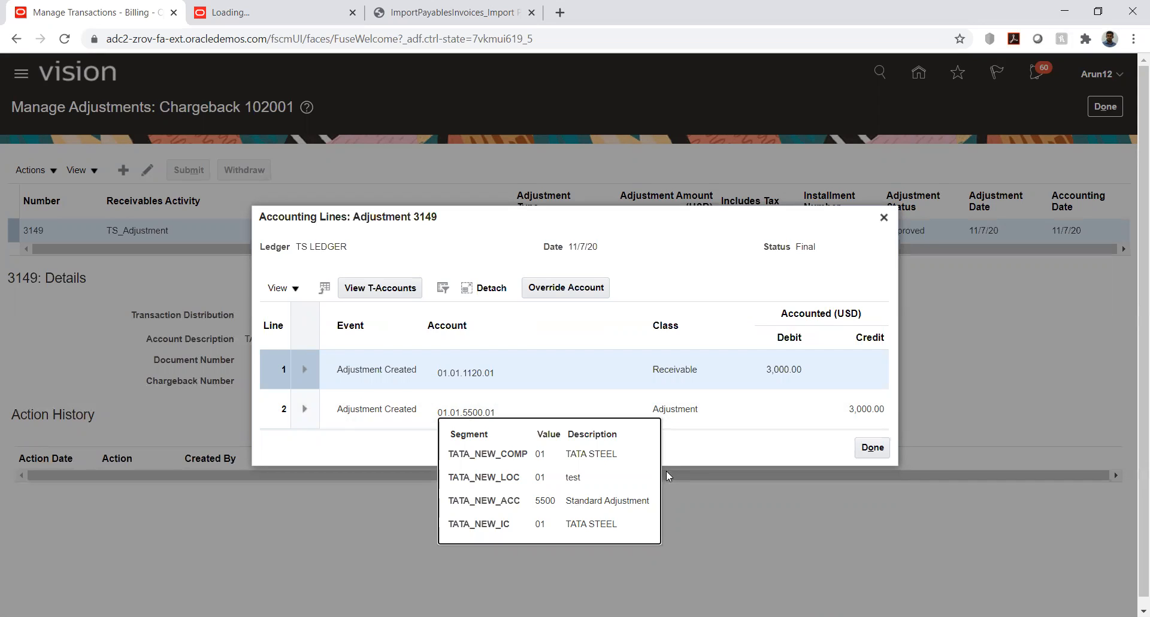
left_click(874, 451)
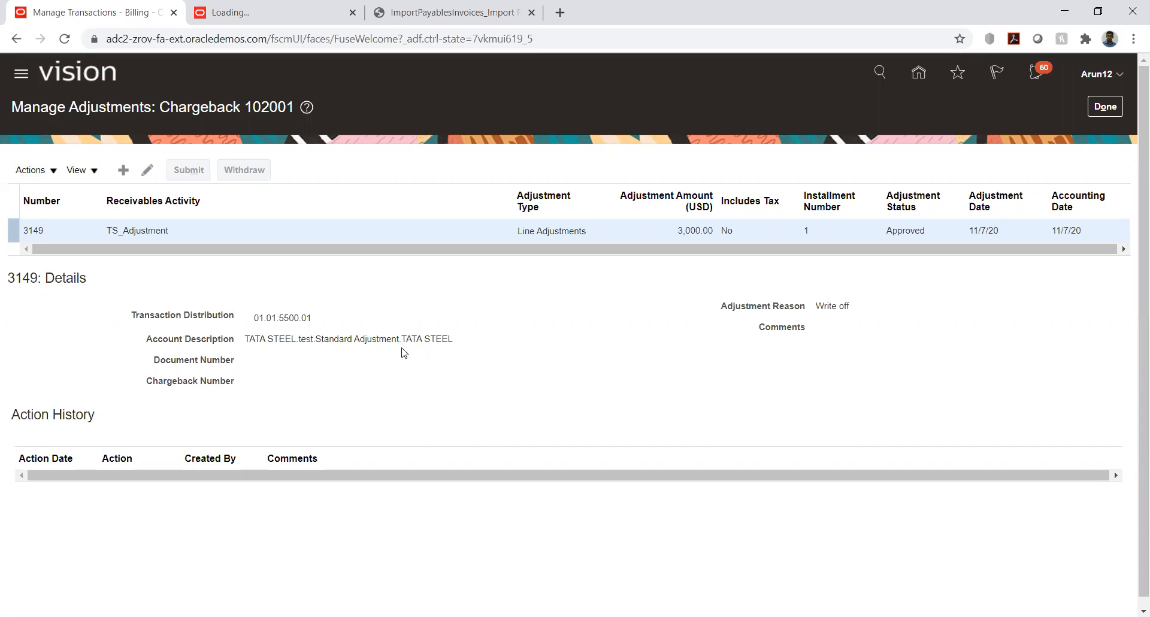
Return to the chargeback, post it to the ledger, and review its accounting lines and the revenue line's account segments.
left_click(1099, 113)
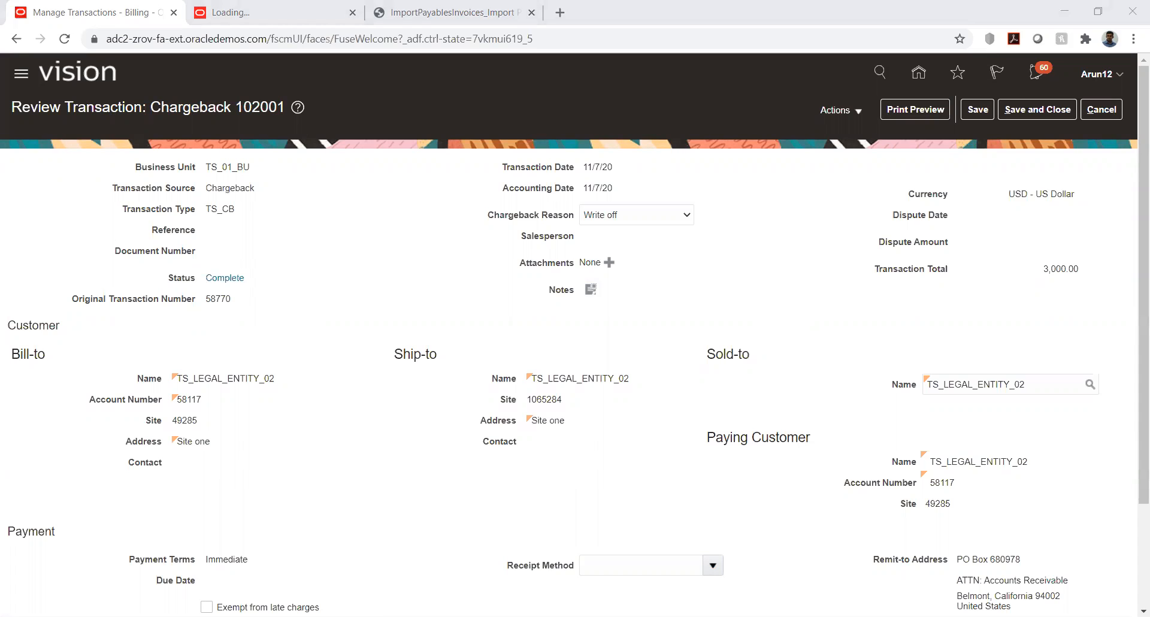
left_click(839, 110)
left_click(838, 251)
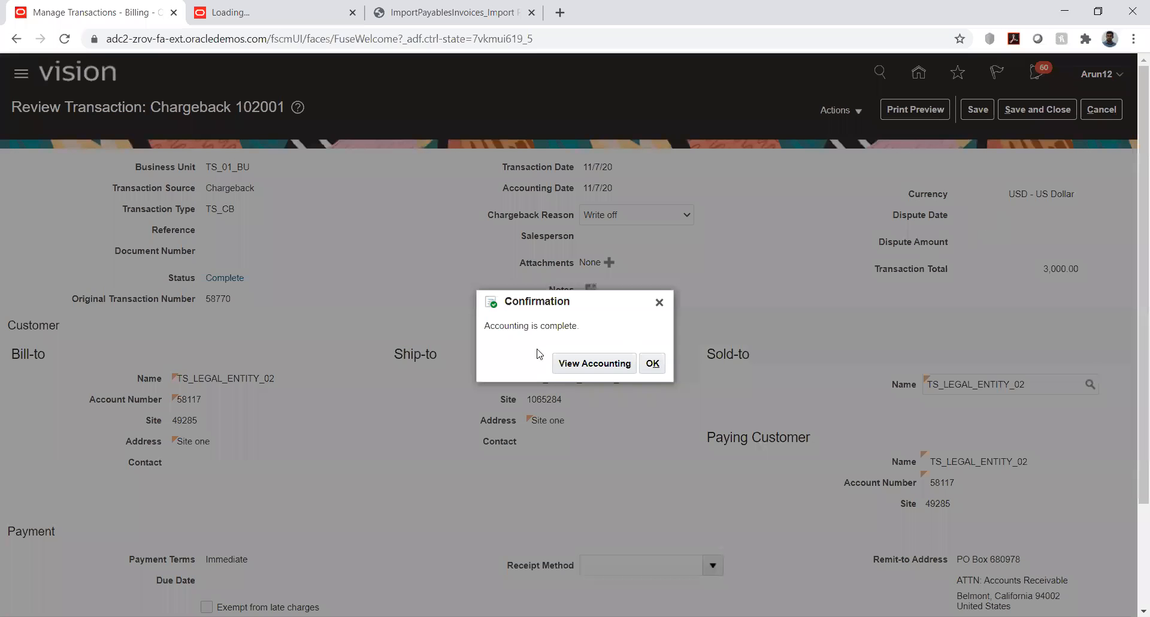
left_click(594, 363)
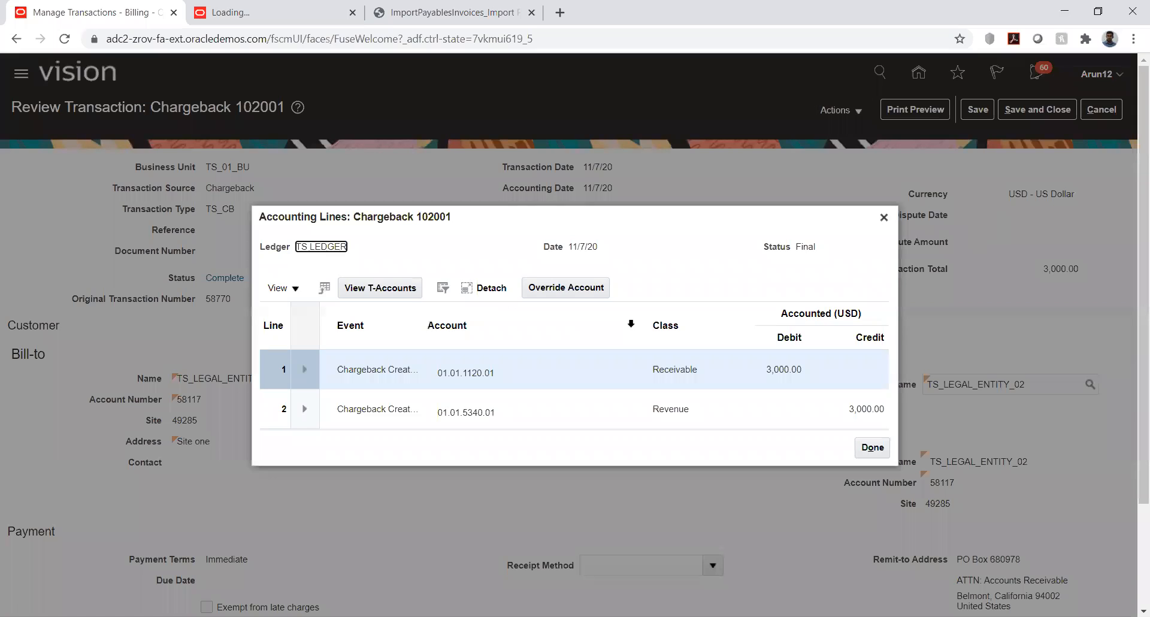
left_click(470, 413)
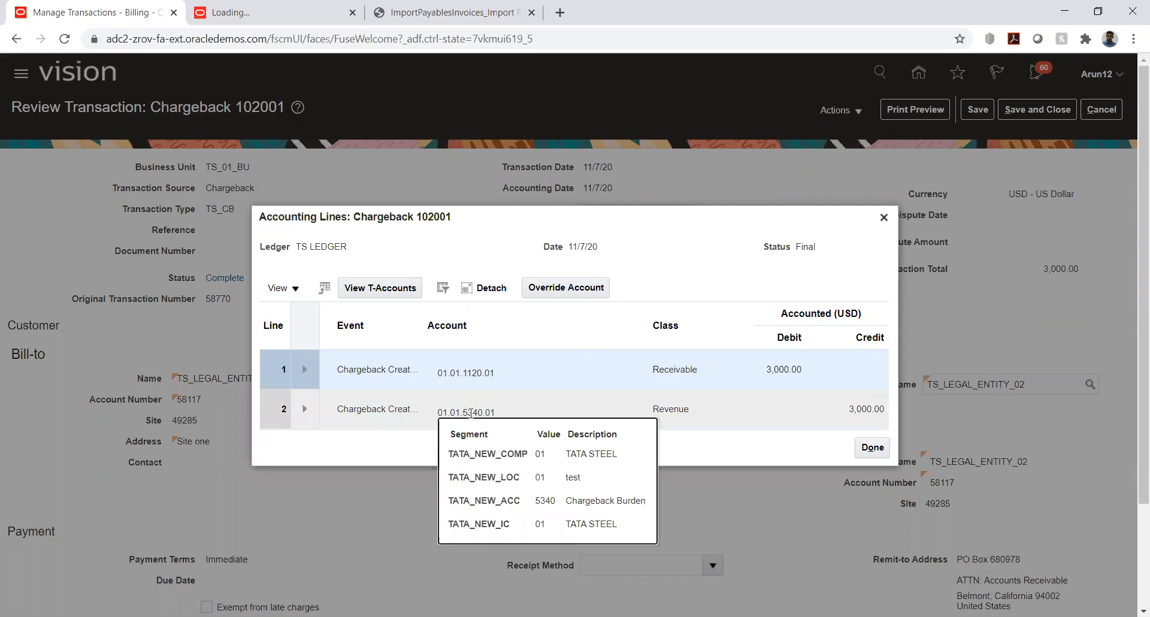
left_click(869, 449)
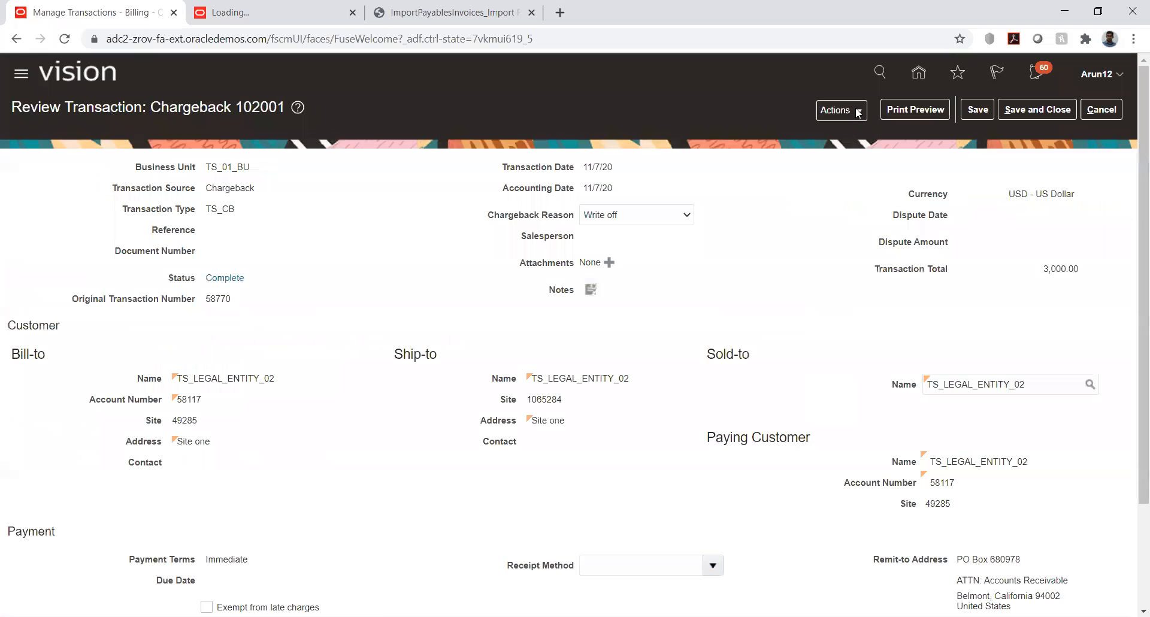
Save and close the chargeback, and open its original invoice through a search for transaction number 58770.
left_click(858, 112)
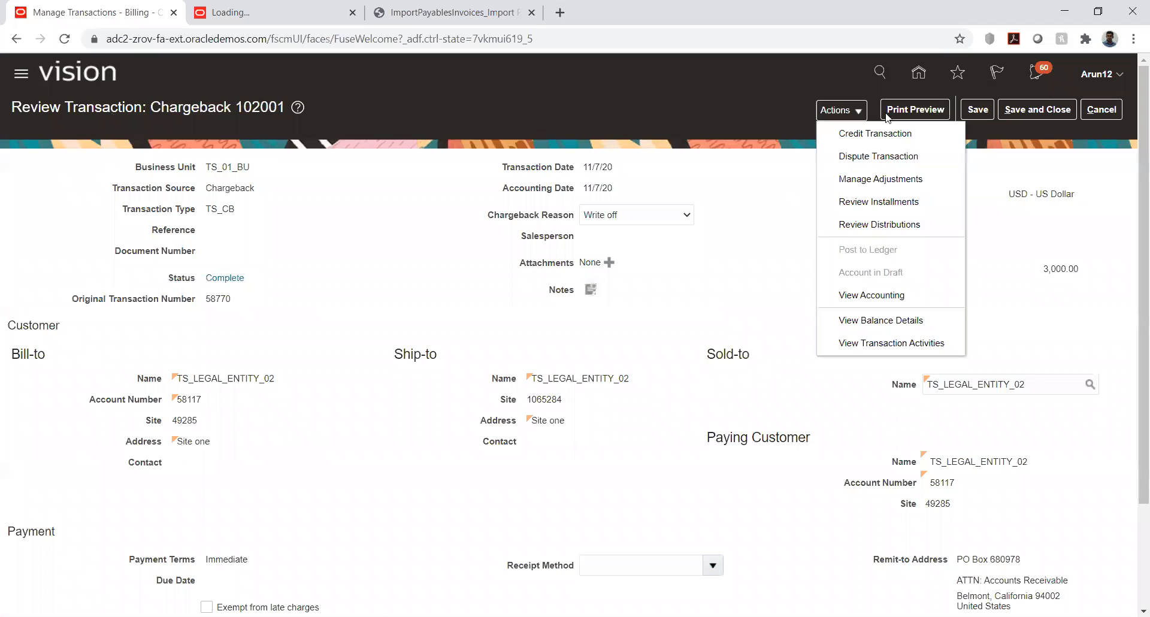
left_click(1037, 109)
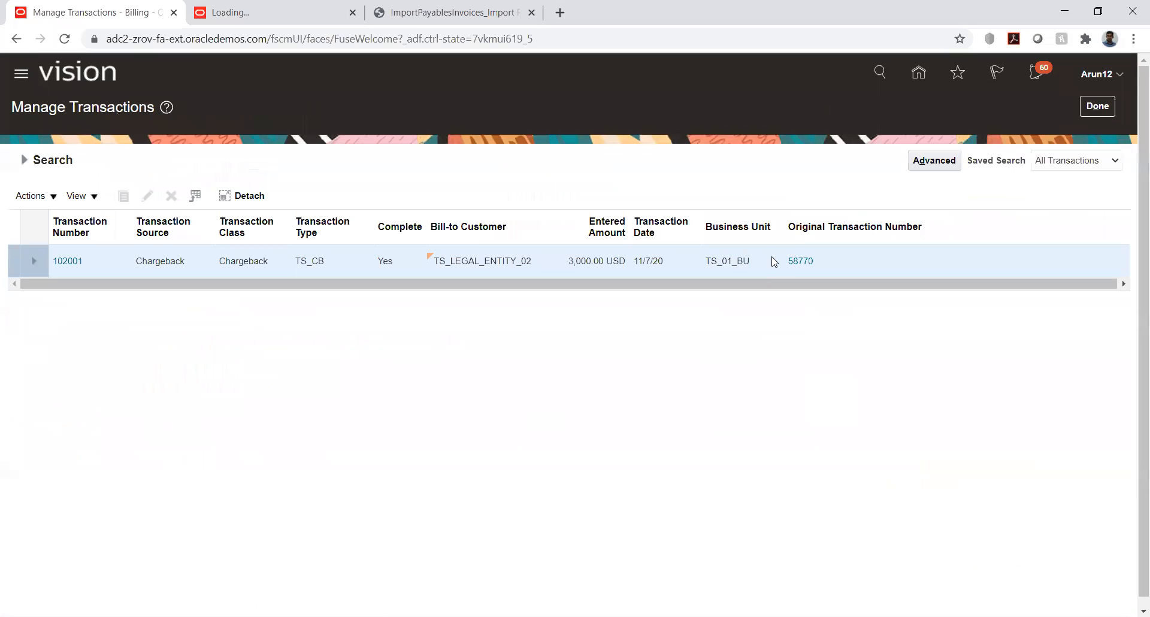
left_click(24, 159)
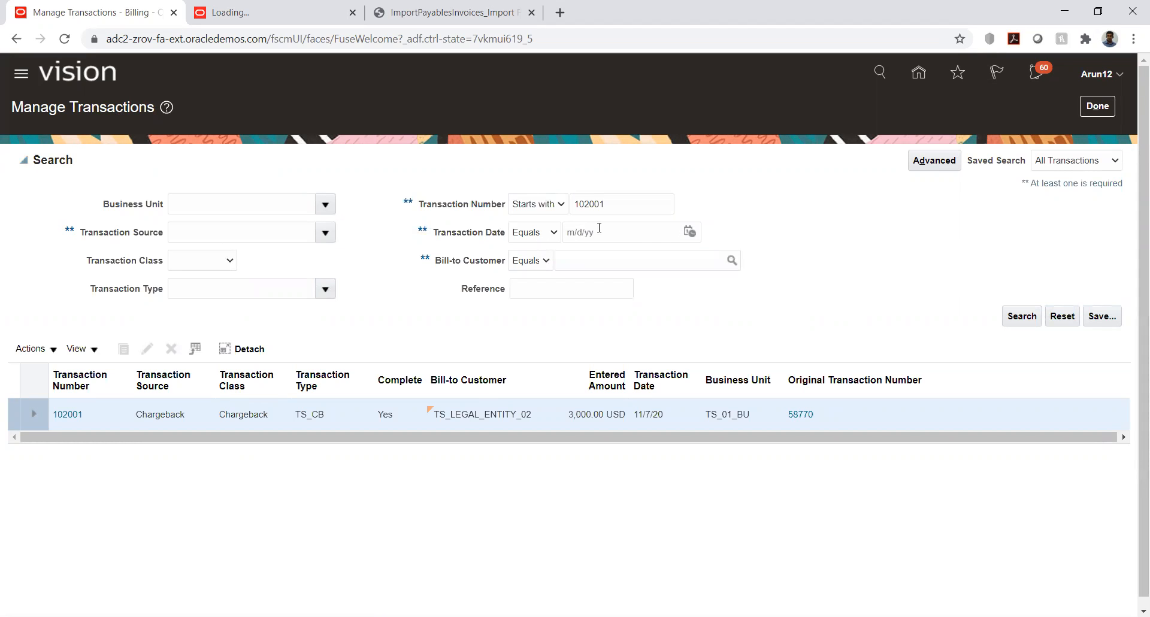
double_click(622, 209)
key("BackSpace")
type("58770")
left_click(1017, 317)
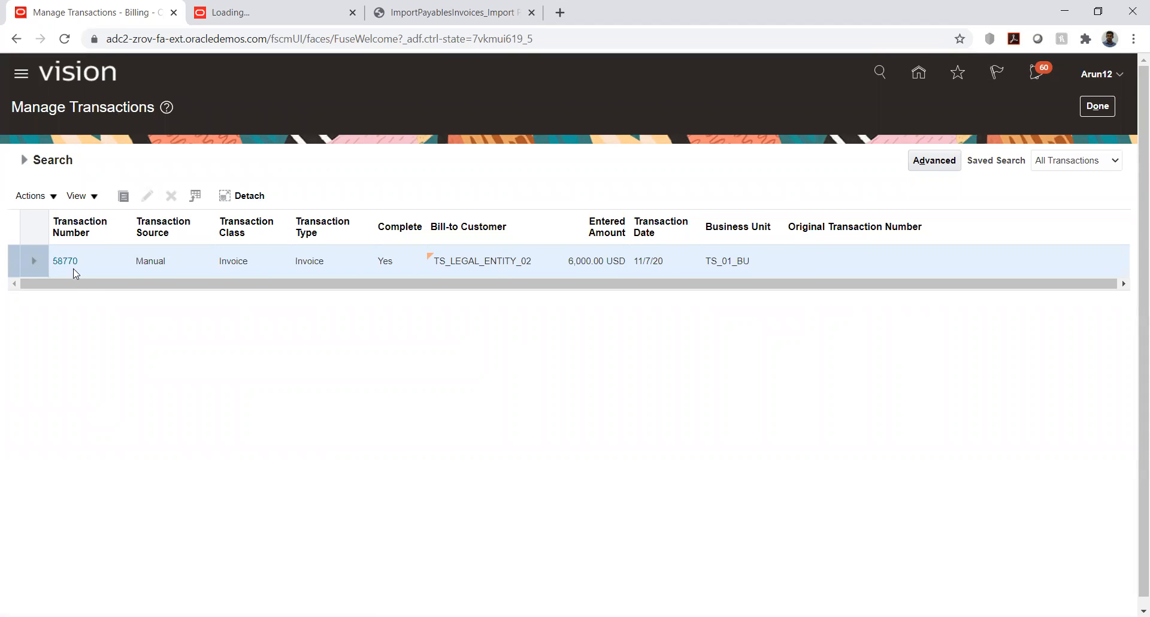
left_click(65, 262)
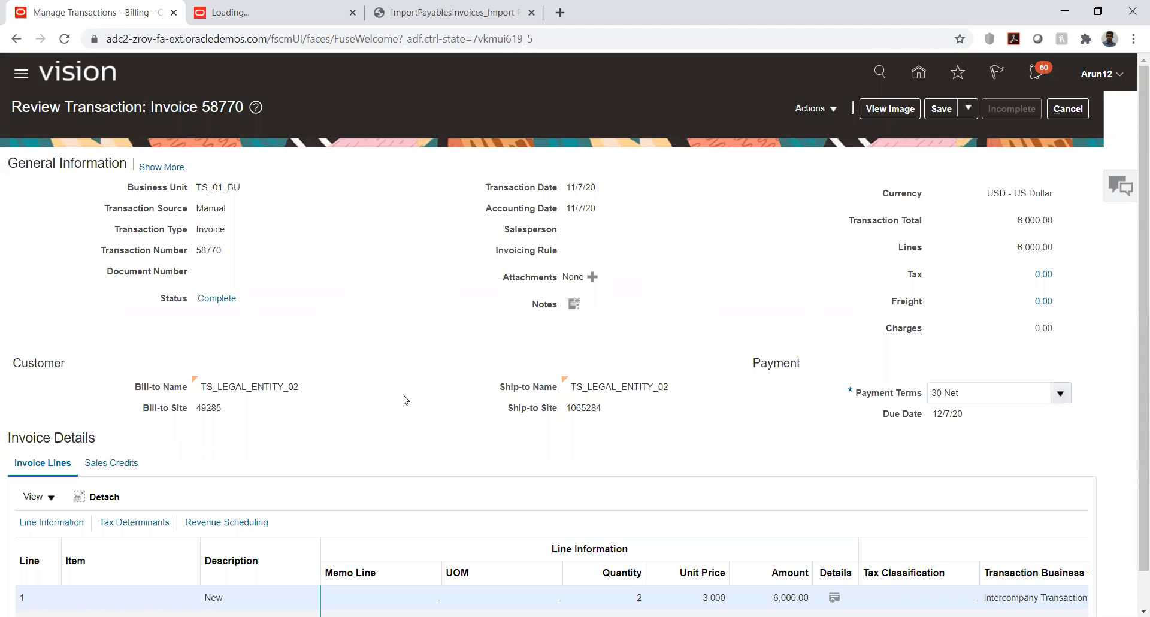
Open the original invoice's adjustments, post the chargeback adjustment to the ledger, and review its accounting lines.
scroll(467, 483, "down", 2)
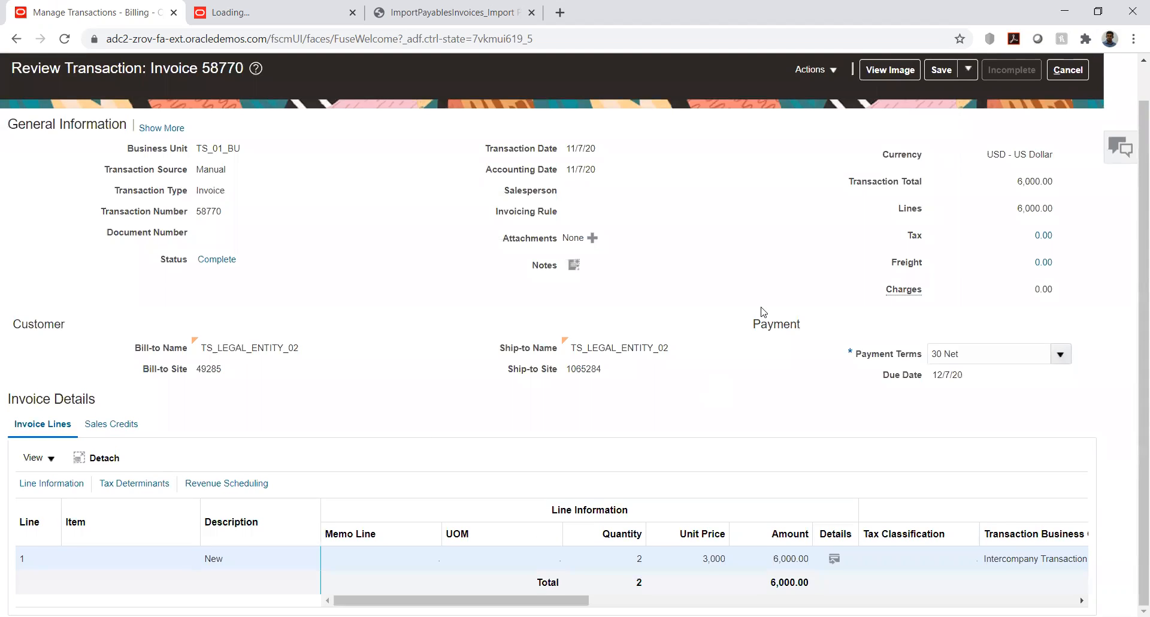
scroll(767, 299, "up", 2)
left_click(834, 111)
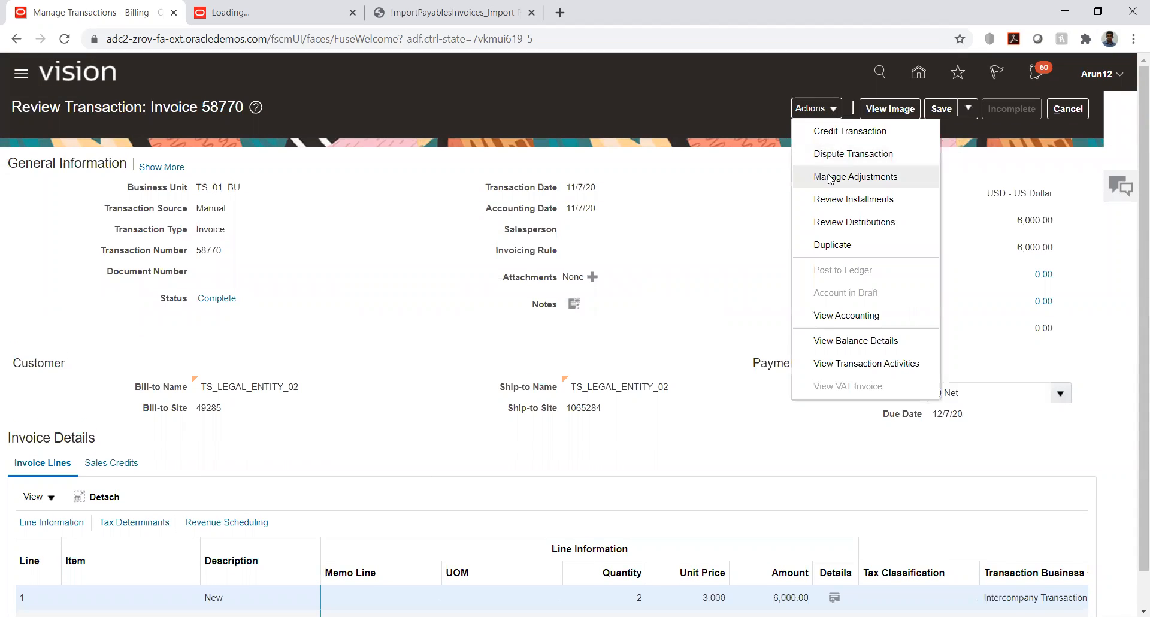
left_click(829, 175)
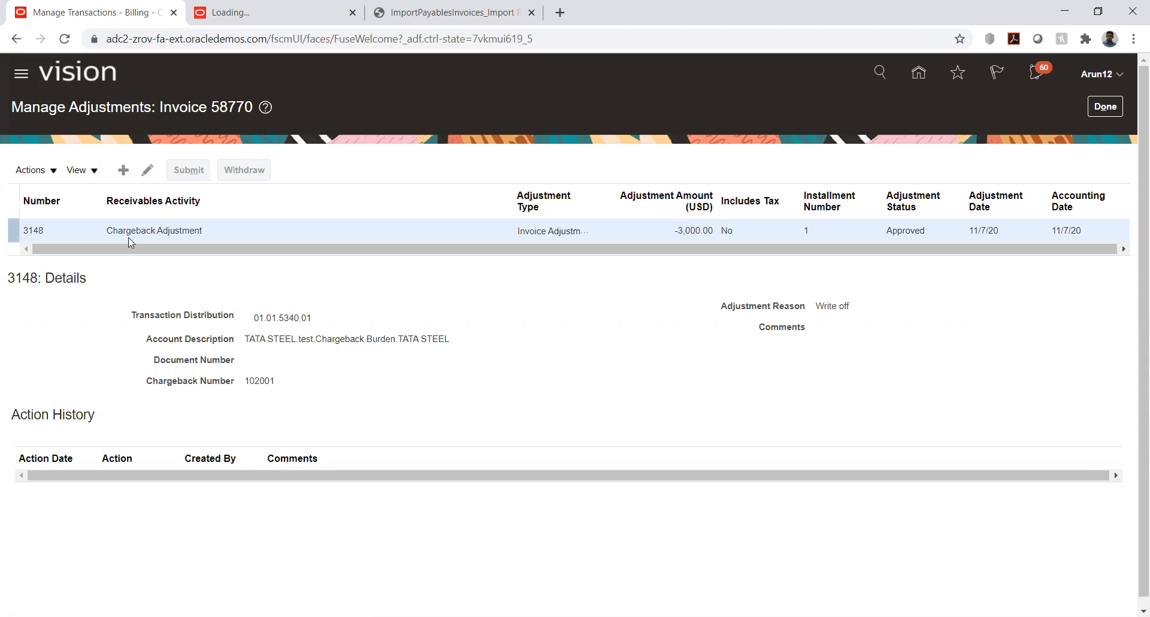
left_click(50, 171)
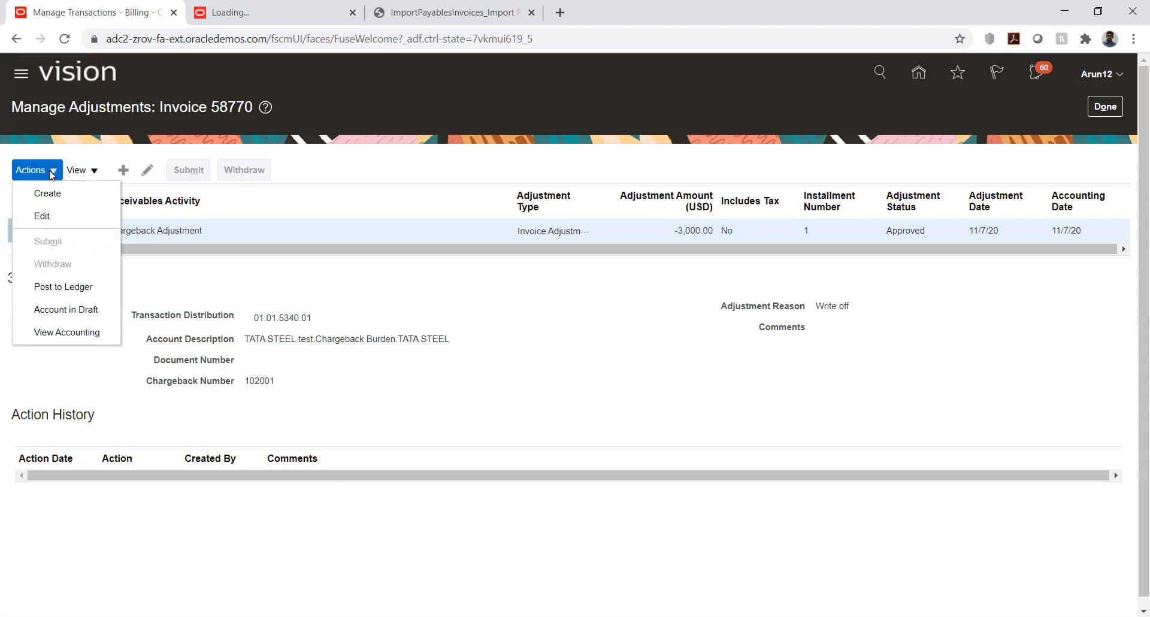
left_click(54, 285)
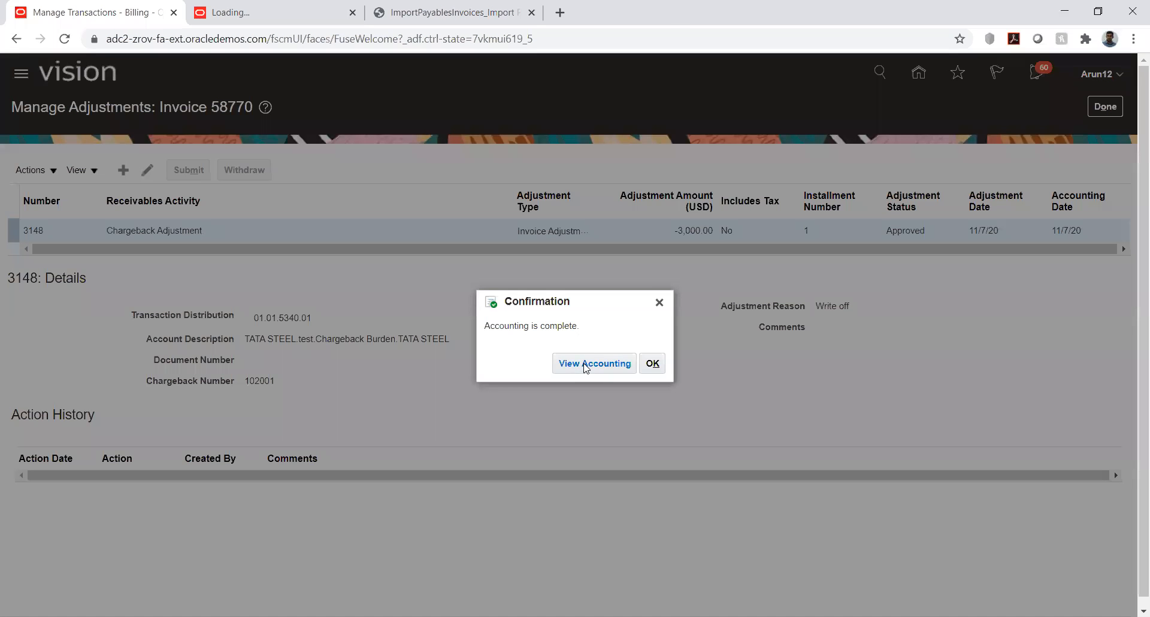
left_click(586, 363)
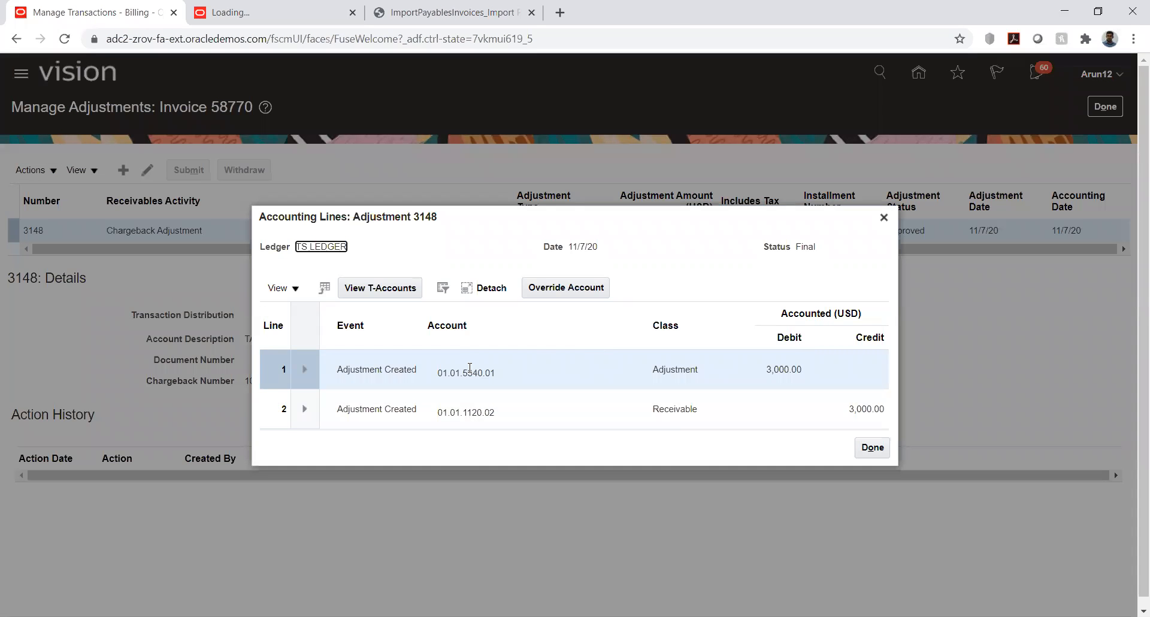
mouse_move(467, 372)
left_click(872, 448)
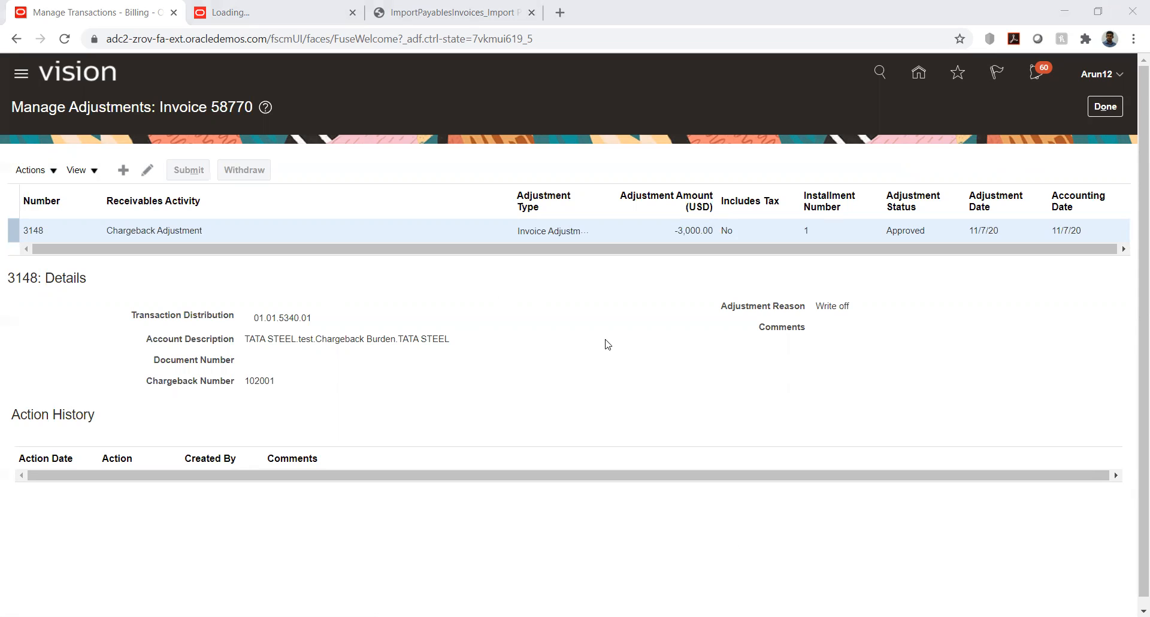
left_click(441, 88)
Return to the invoice, save and close it, and exit Manage Transactions to the Billing work area.
left_click(1104, 106)
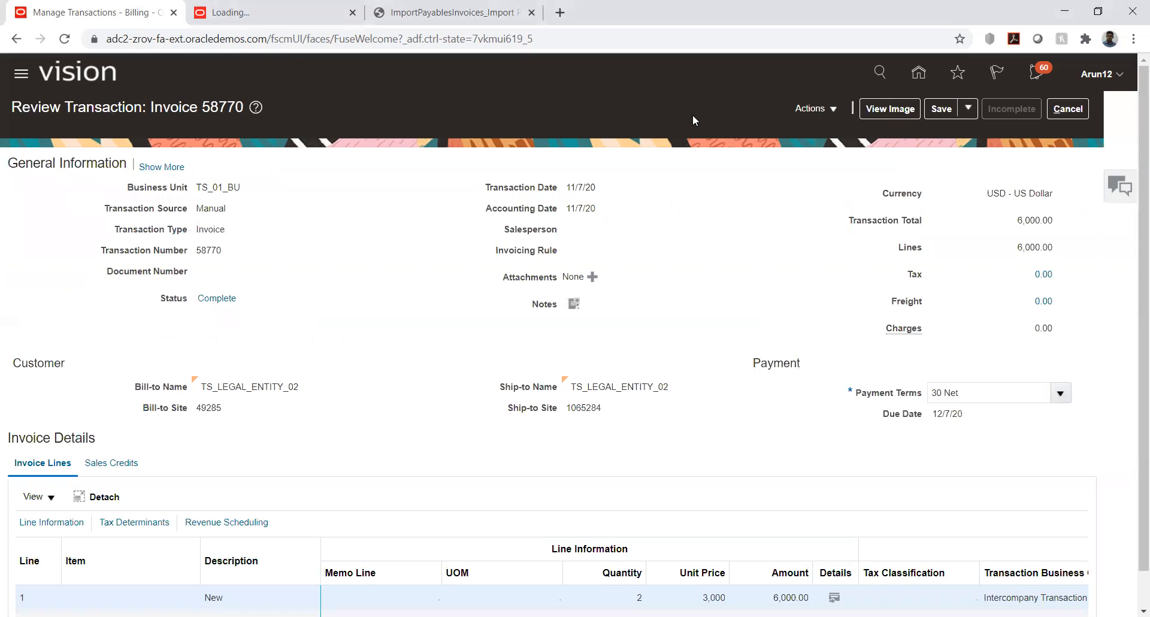
left_click(968, 108)
left_click(976, 132)
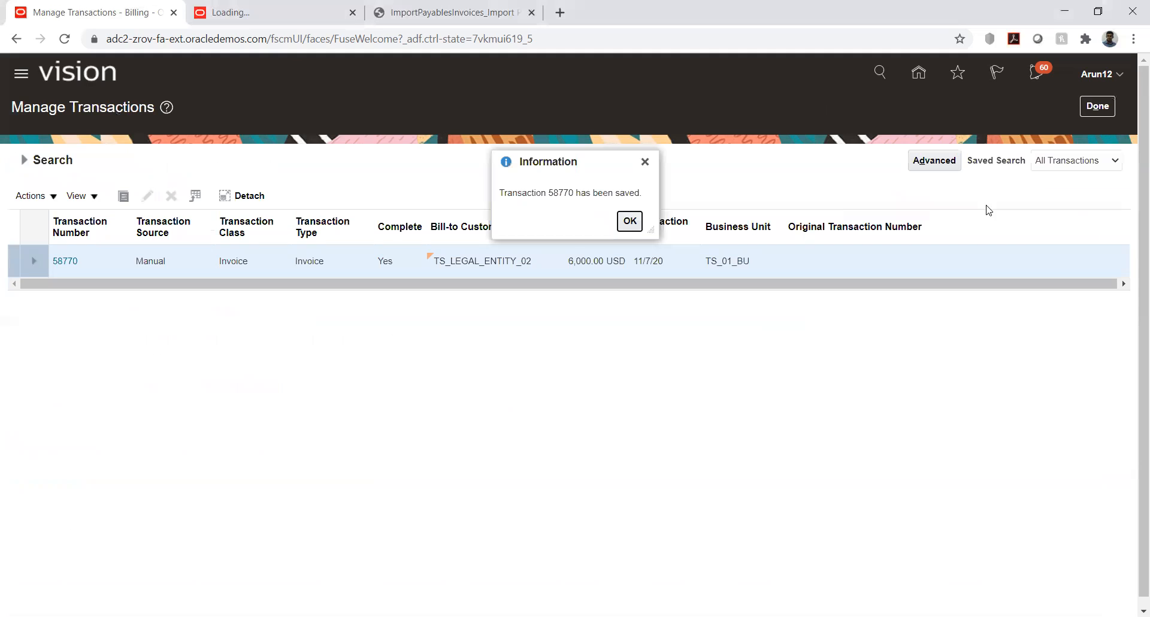
left_click(629, 222)
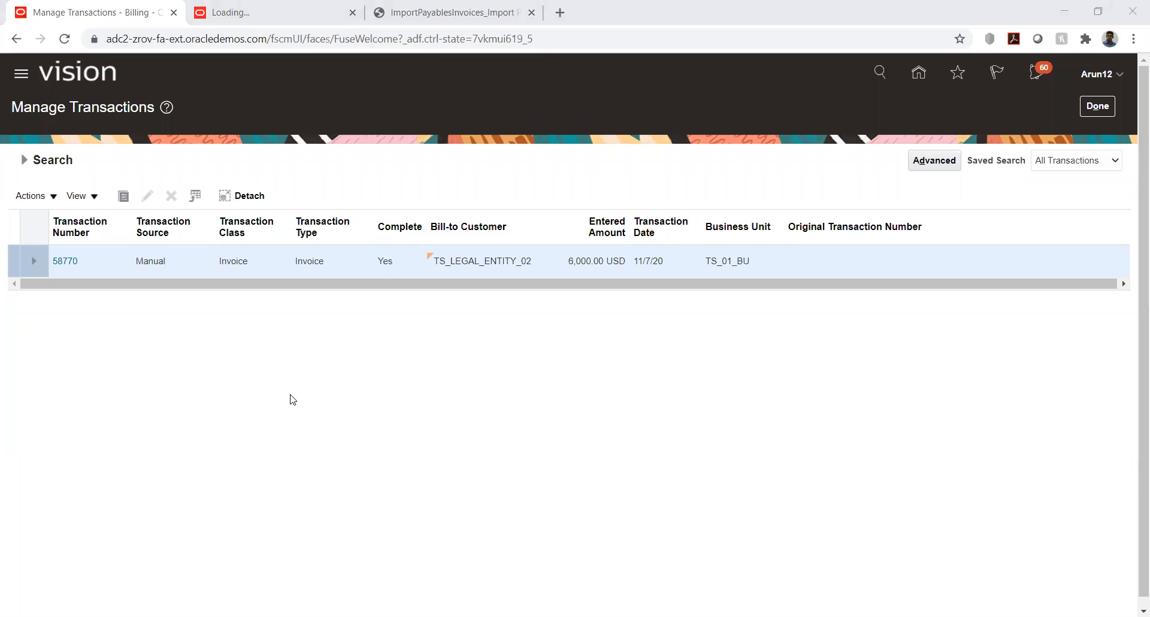
left_click(1090, 106)
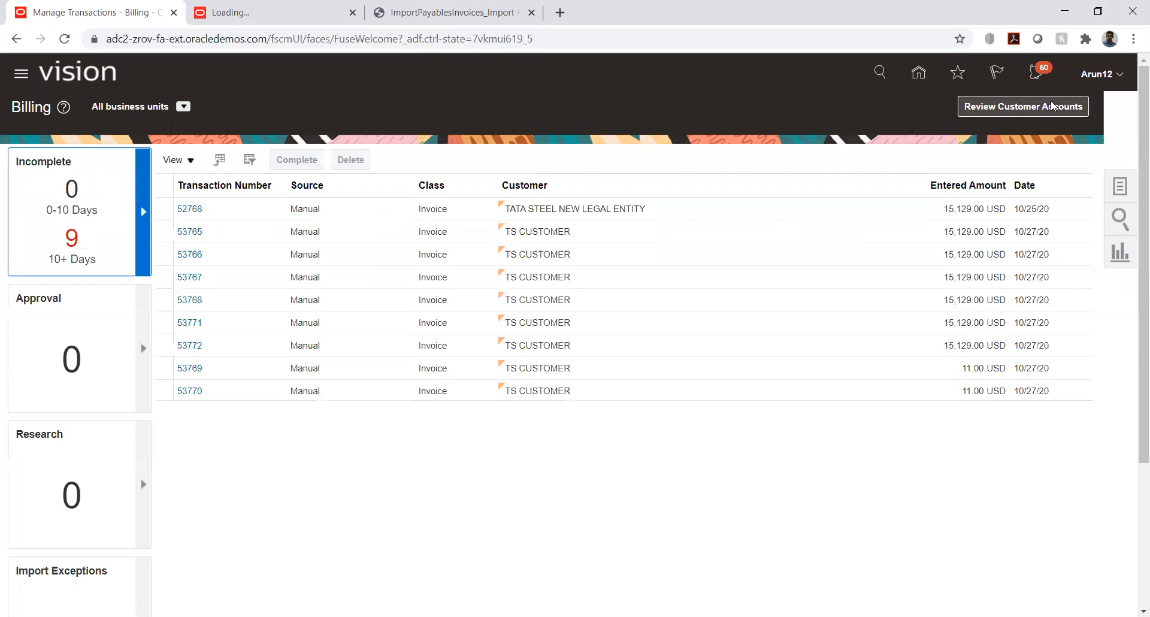
Open the implementation projects in Setup and Maintenance, and expand the Financials task list of TATA PROJECT.
left_click(1120, 76)
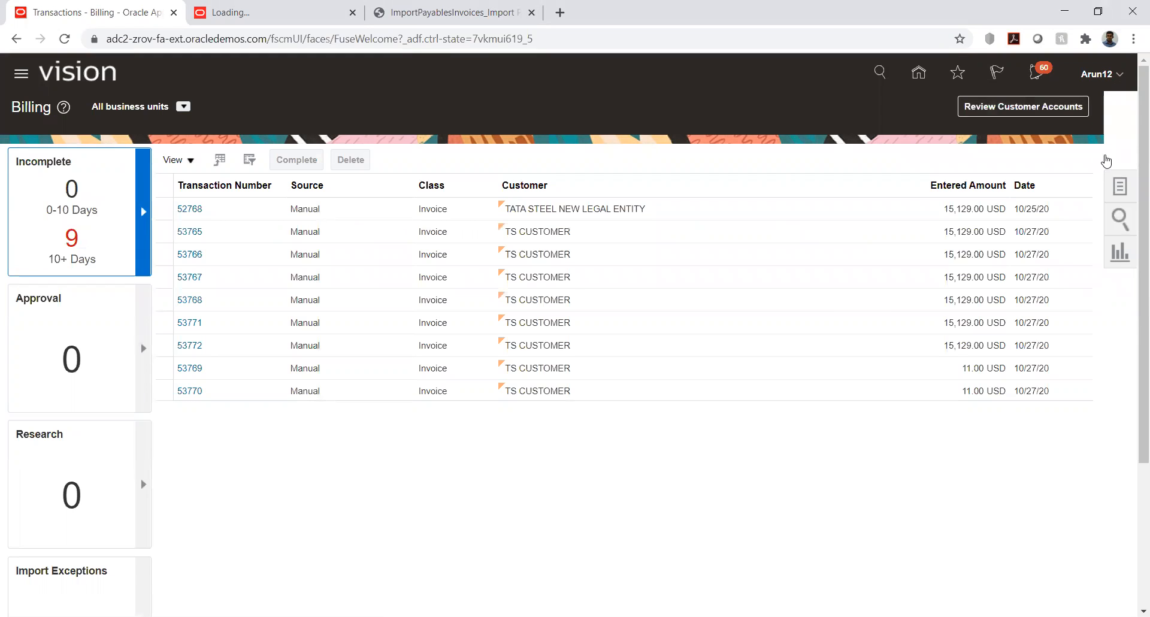
left_click(871, 294)
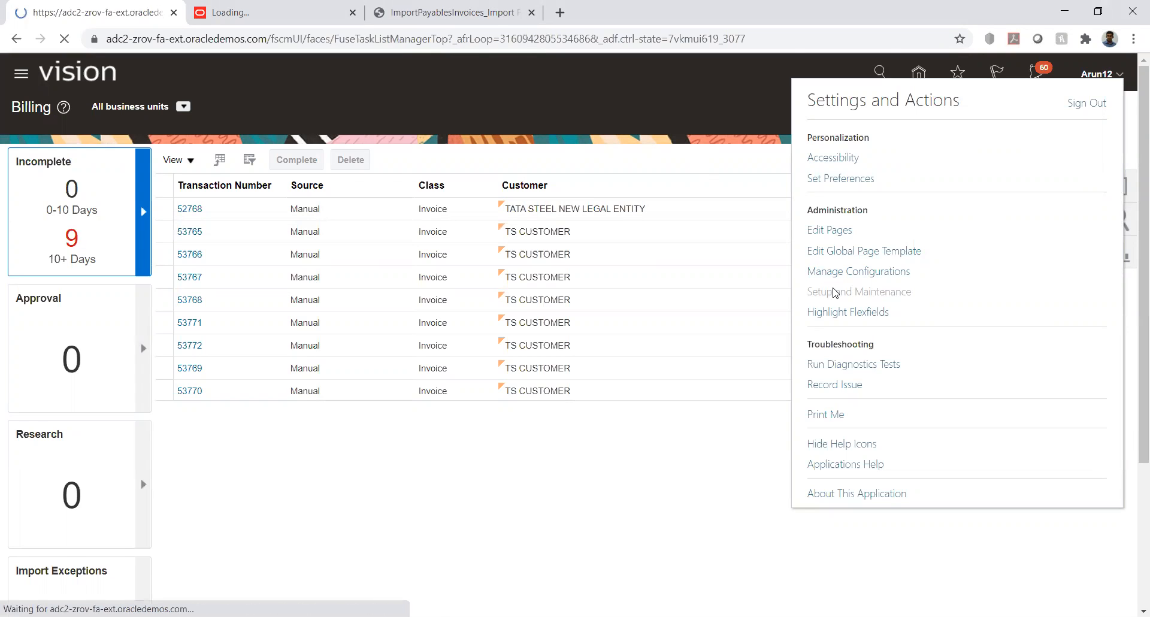
left_click(1117, 193)
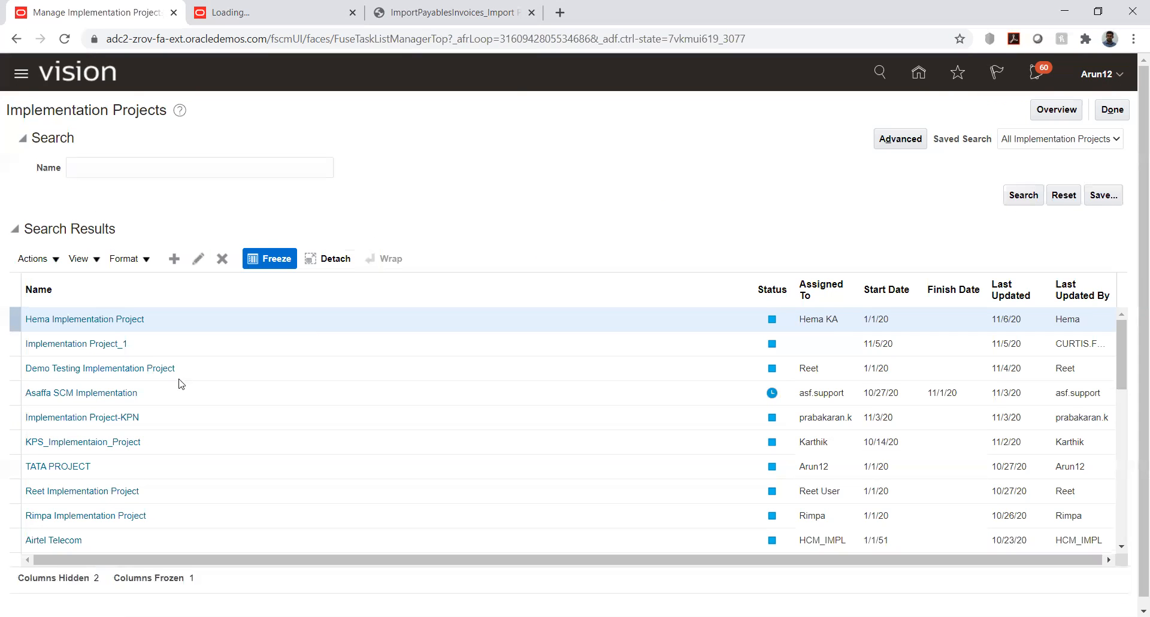
left_click(69, 465)
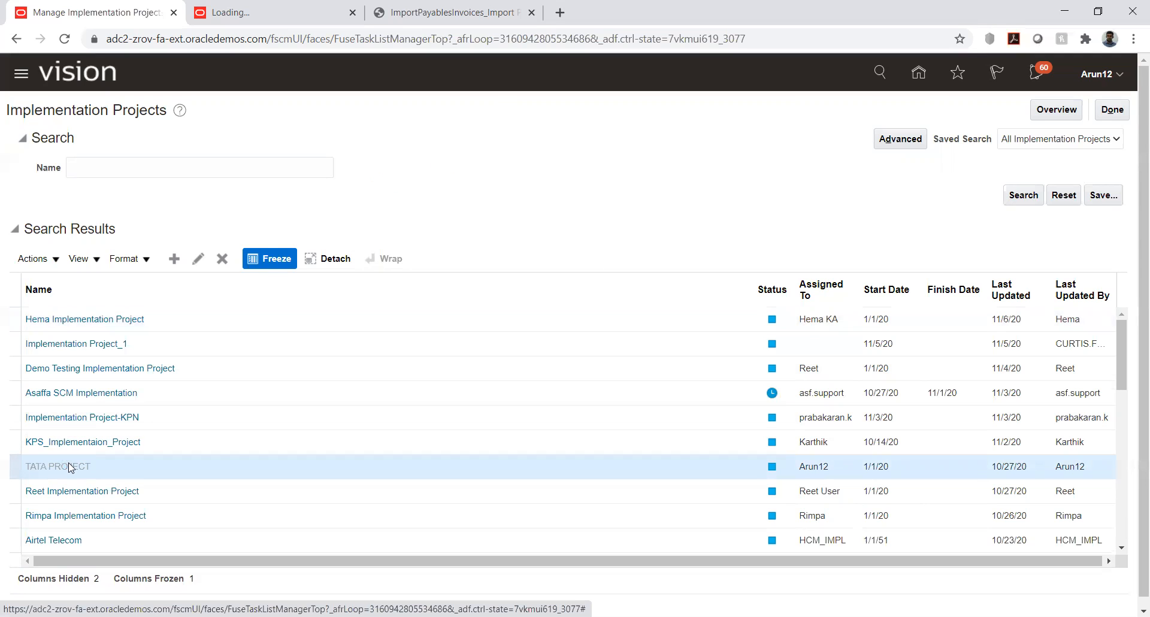
left_click(36, 345)
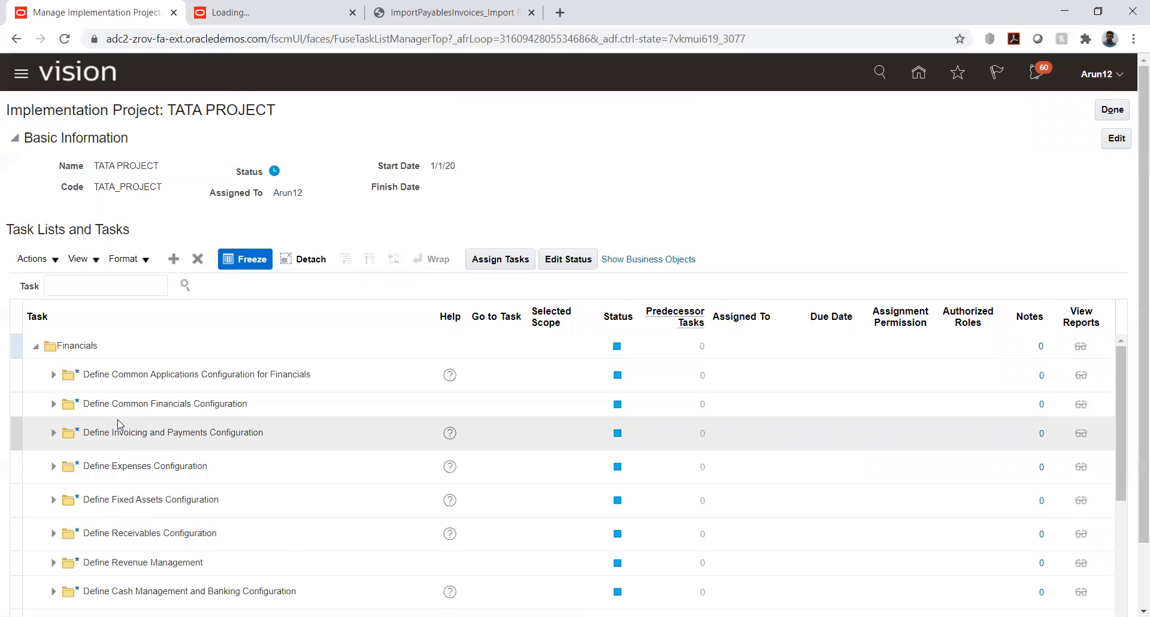
Open the Manage Receivables Activities task under Define Receivables Configuration, Define Common Accounts Receivable Configuration.
scroll(118, 424, "down", 3)
left_click(53, 439)
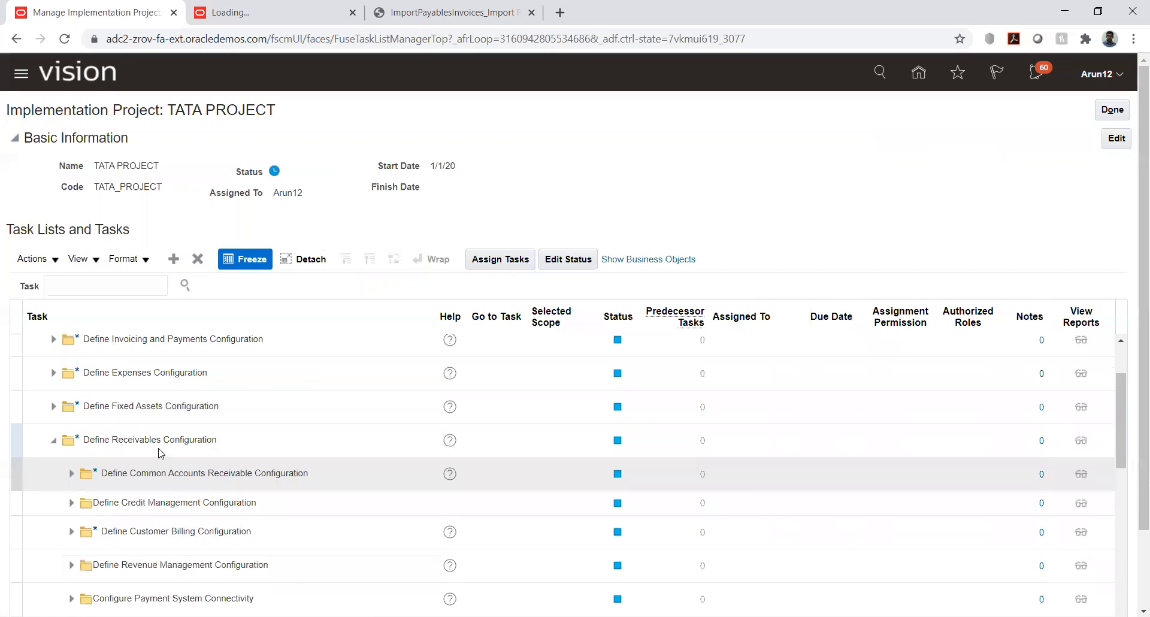
left_click(71, 473)
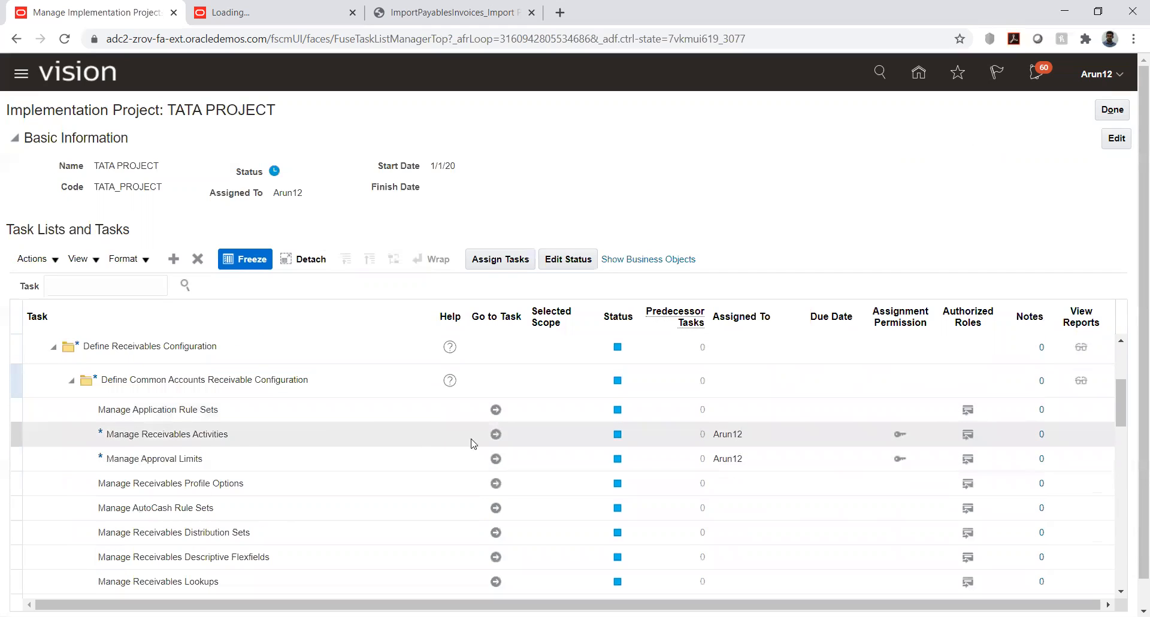
left_click(496, 435)
Set the activity search's business unit to TS_01_BU and list its receivables activities.
left_click(364, 204)
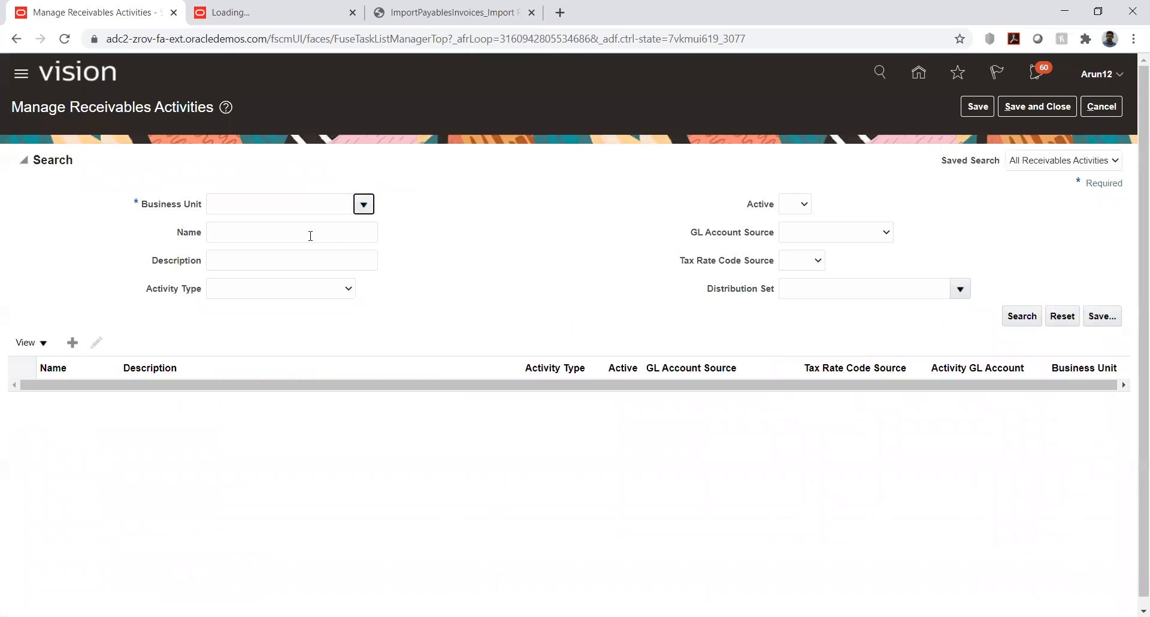
left_click(230, 453)
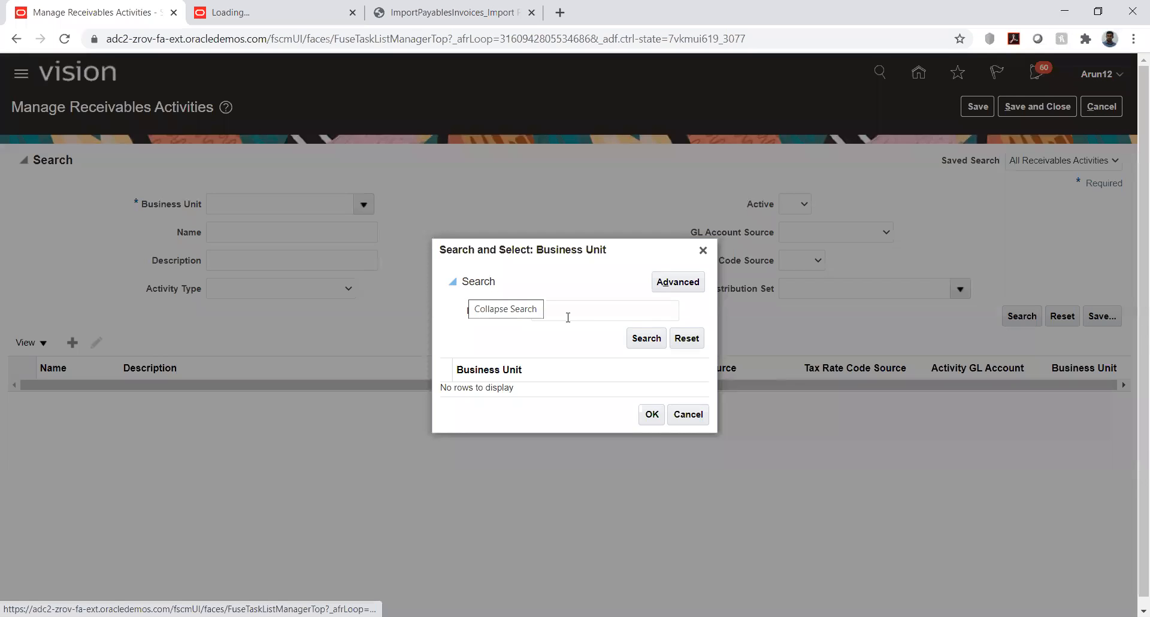
left_click(578, 310)
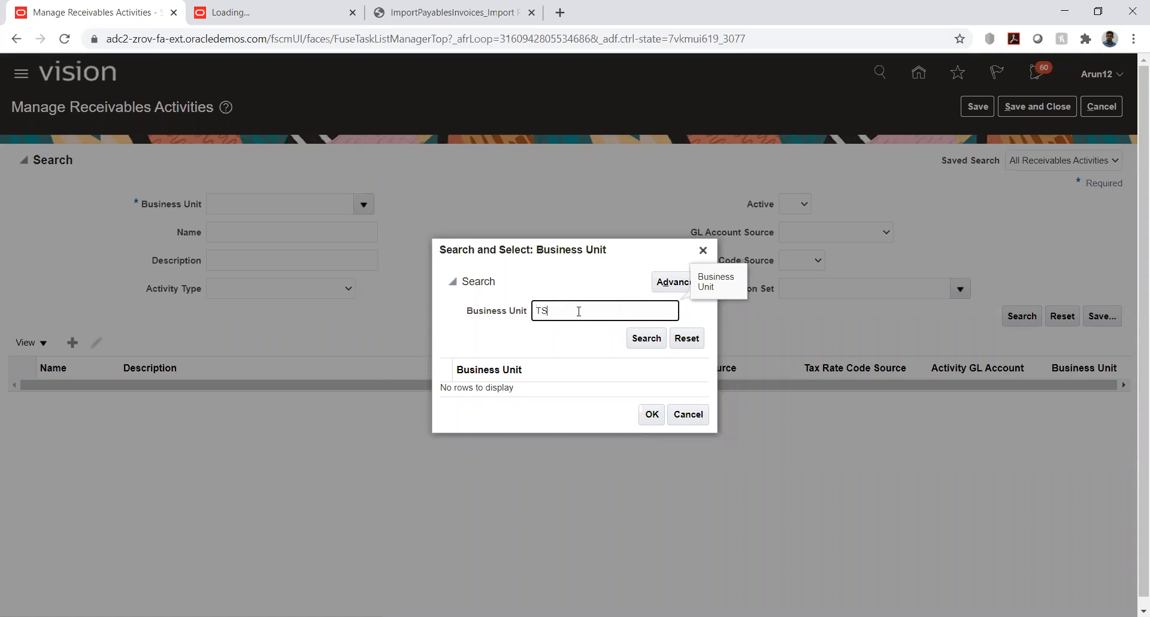
left_click(642, 339)
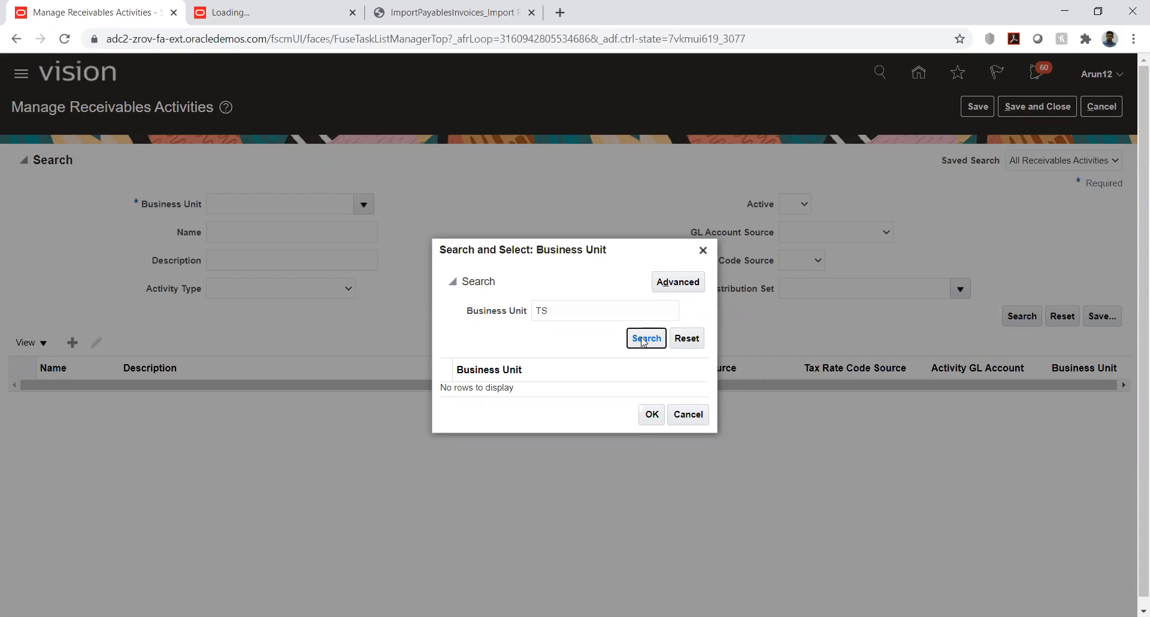
left_click(600, 311)
key("ctrl+a")
key("BackSpace")
left_click(649, 343)
scroll(641, 349, "down", 7)
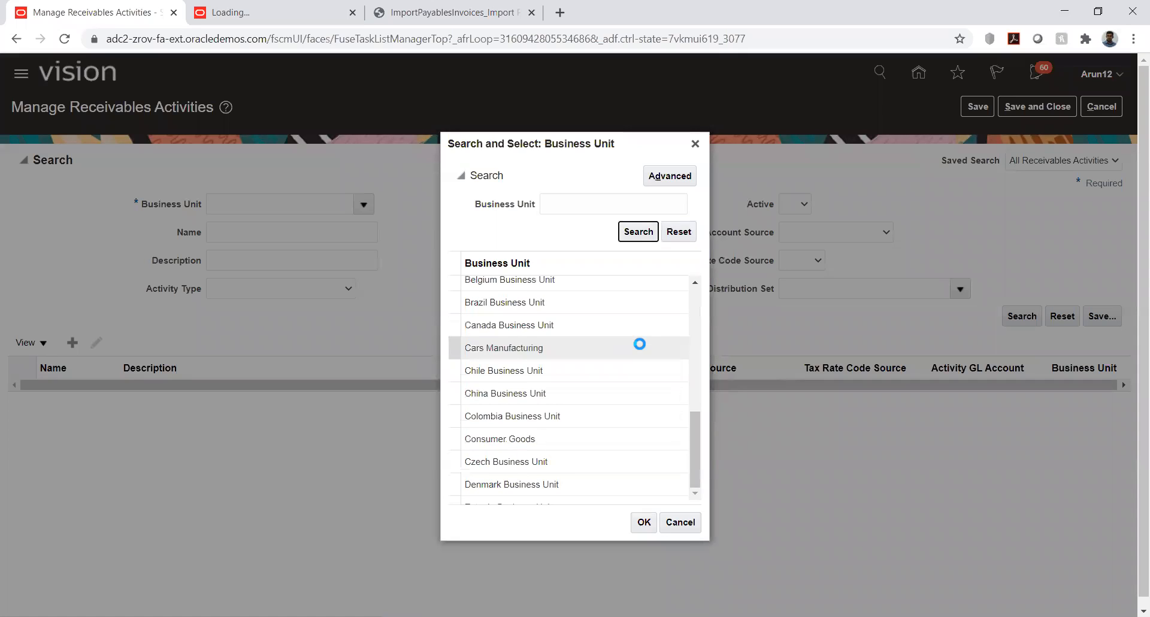
scroll(640, 346, "down", 15)
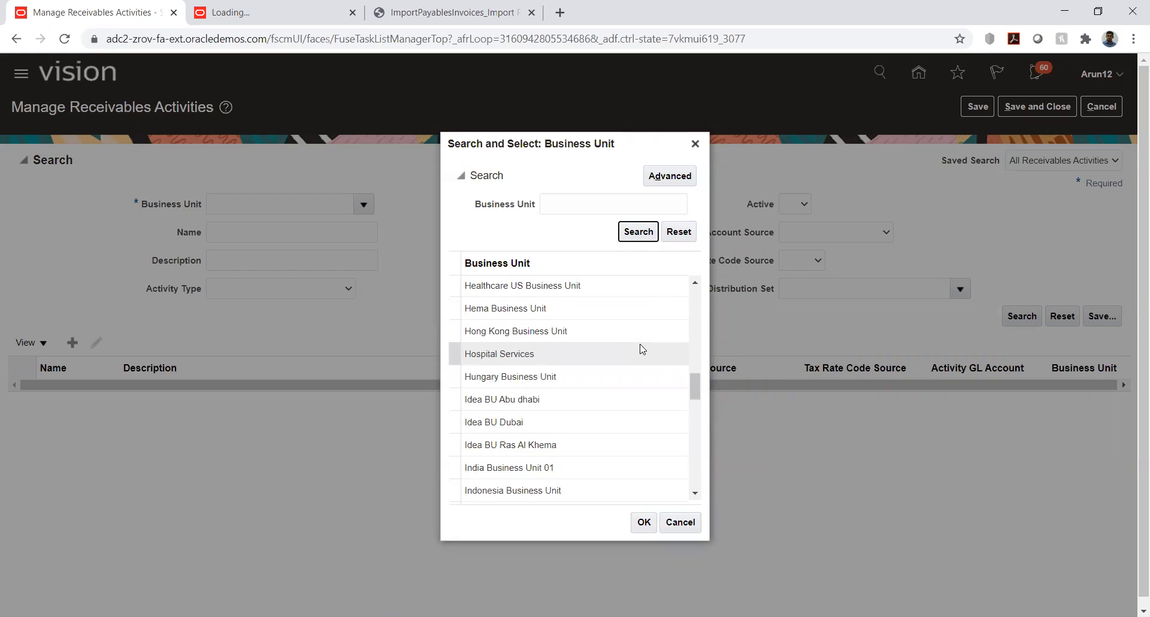
scroll(639, 344, "down", 8)
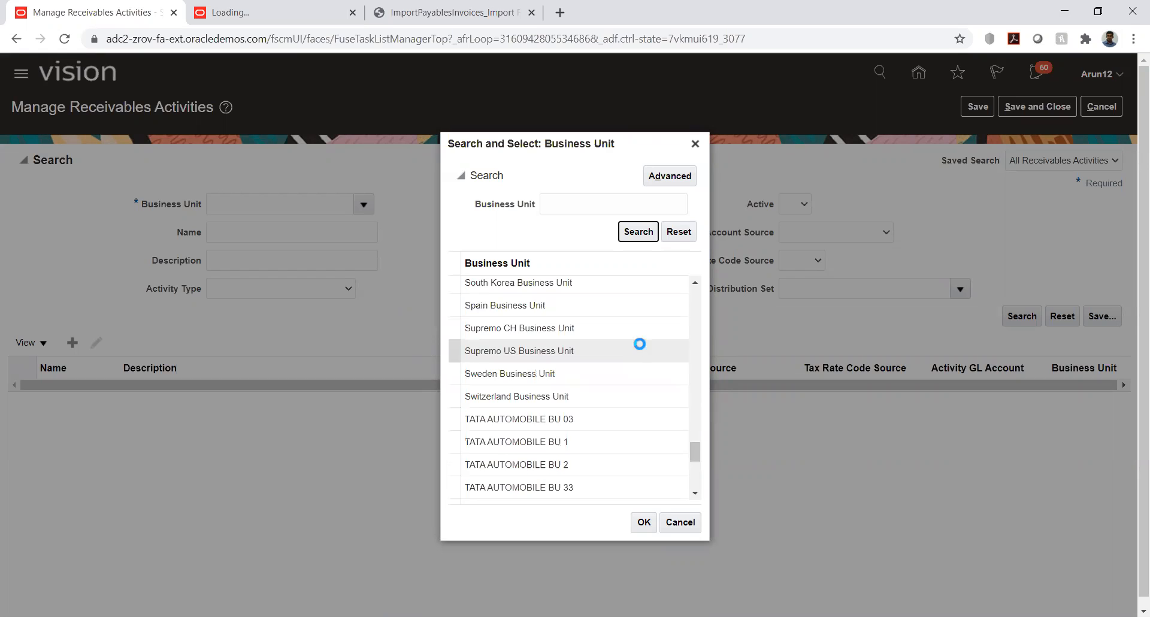
scroll(642, 348, "down", 3)
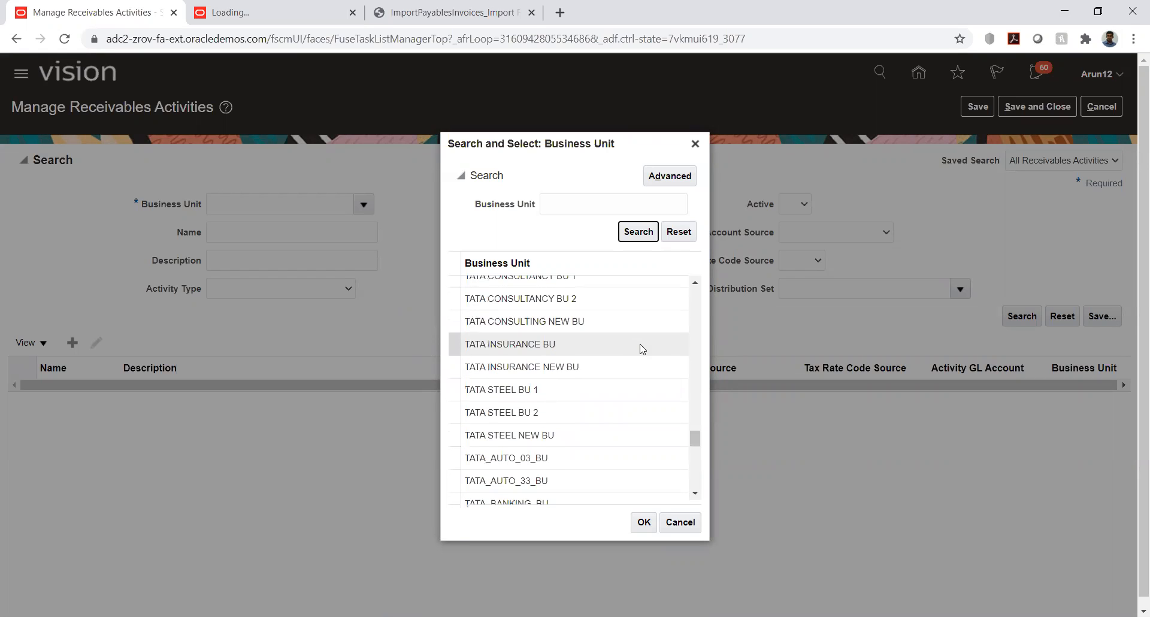
scroll(640, 347, "down", 5)
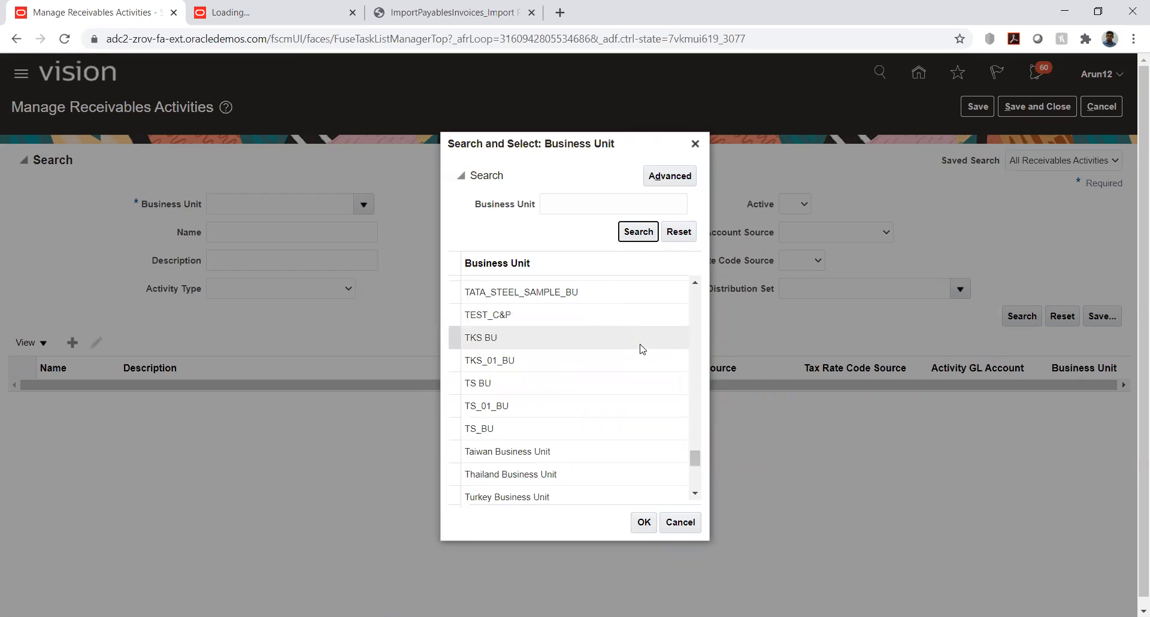
left_click(506, 405)
left_click(642, 522)
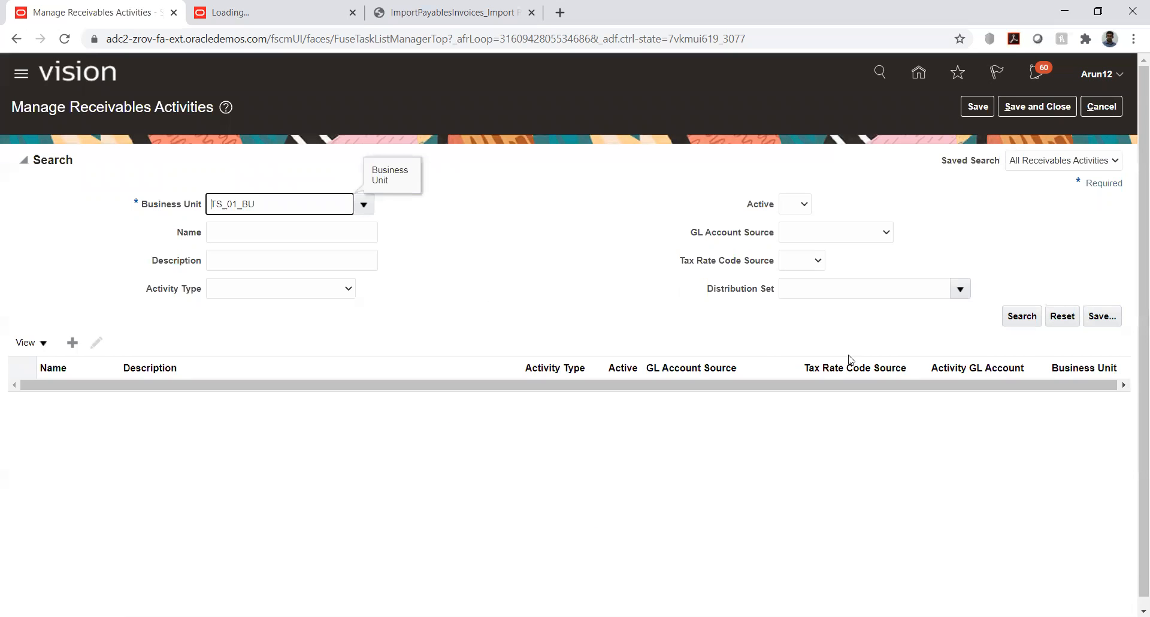
left_click(1010, 315)
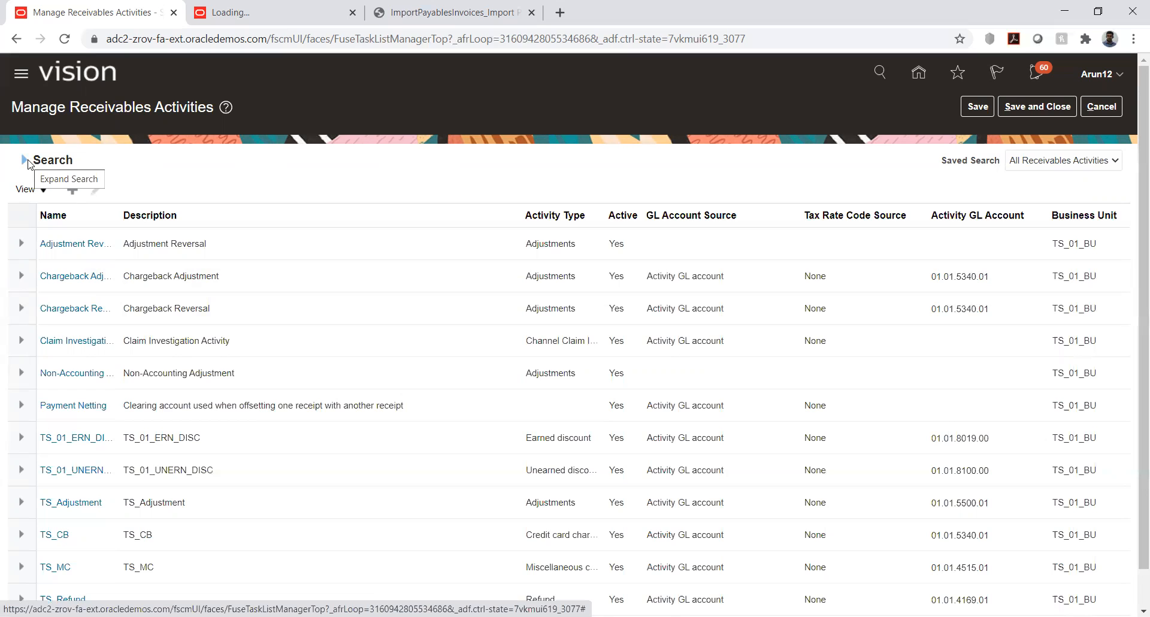
Search the receivables activities for the name TS, then review the activity GL account of TS_CB and save and close it.
left_click(24, 161)
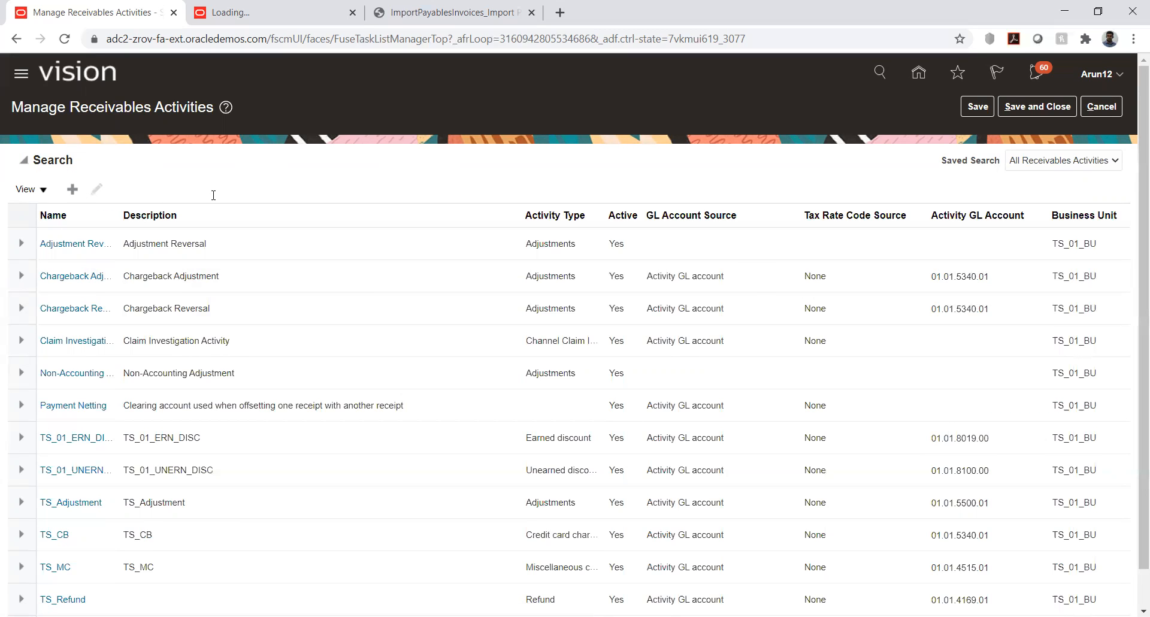
left_click(228, 231)
type("TS")
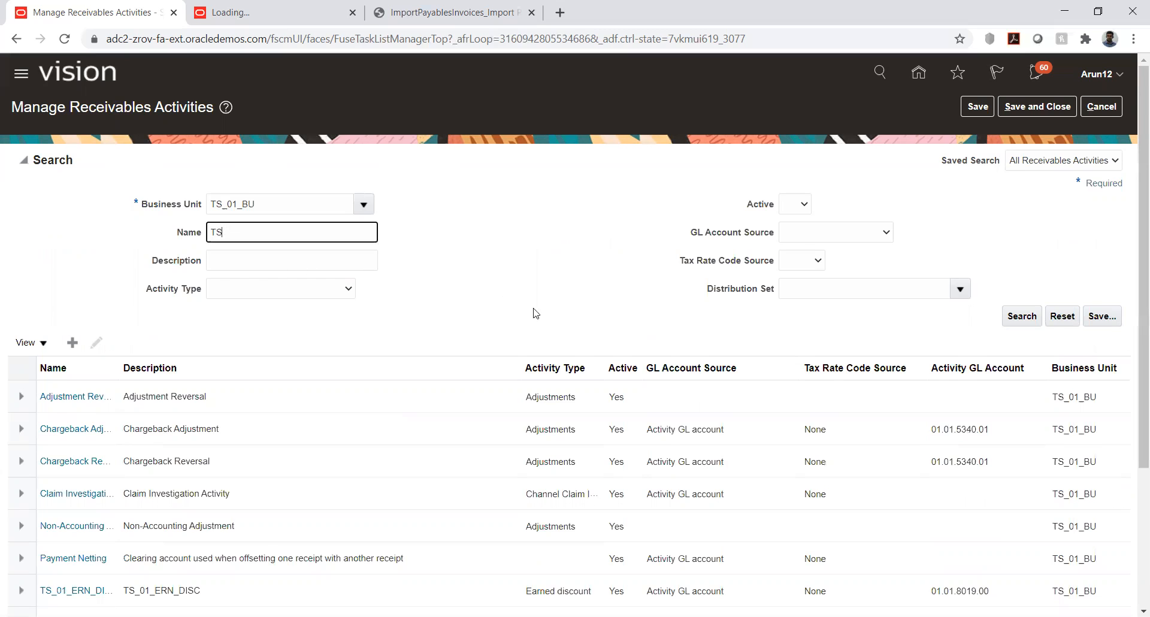
key("Return")
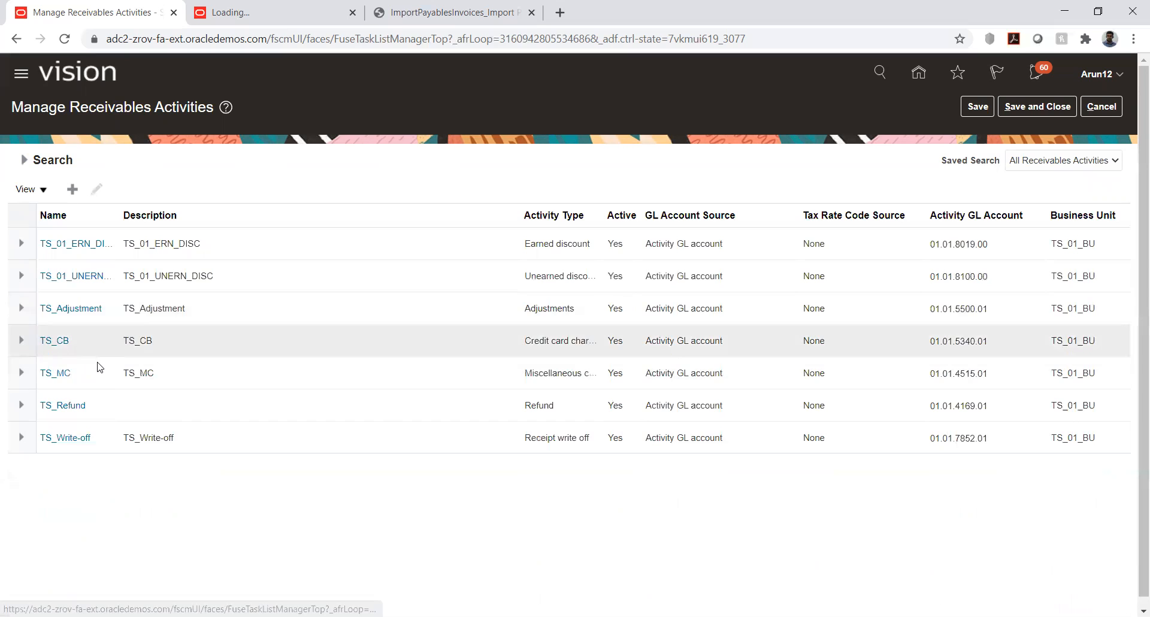
left_click(61, 343)
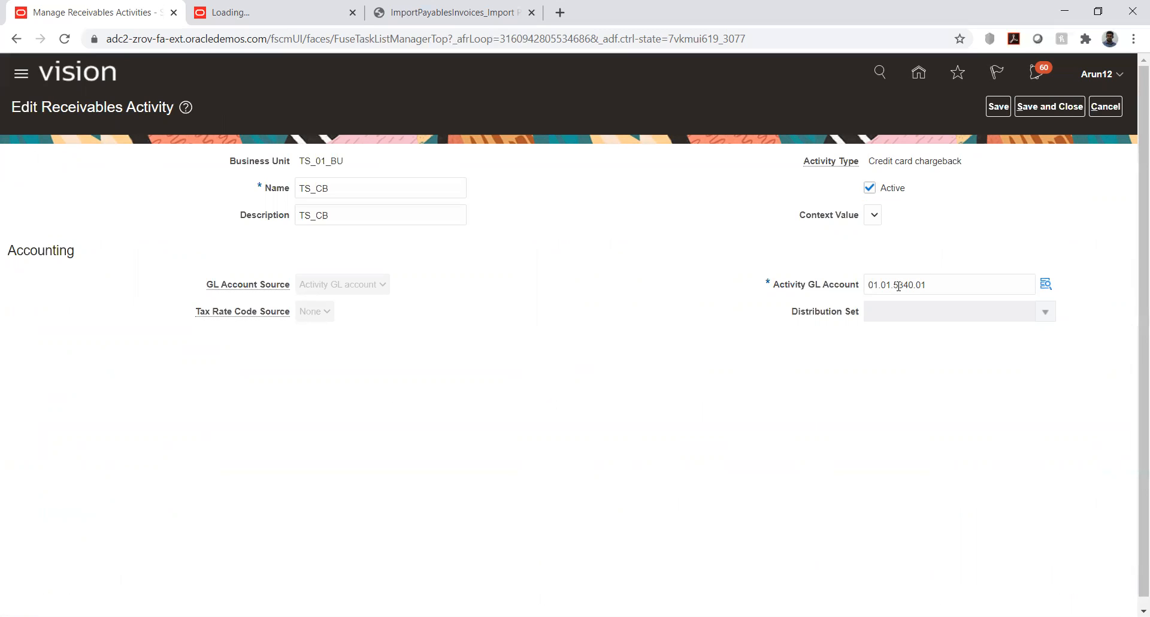
left_click(1048, 107)
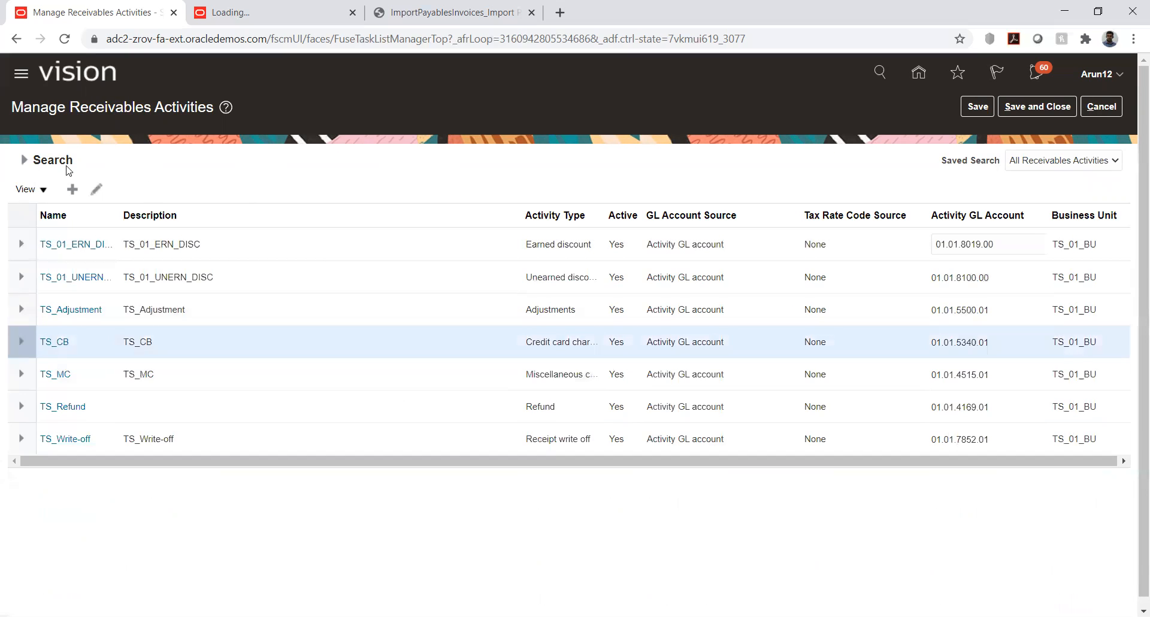
Search the TS_01_BU receivables activities for the name %charge%, and widen the Name column of the list.
left_click(24, 160)
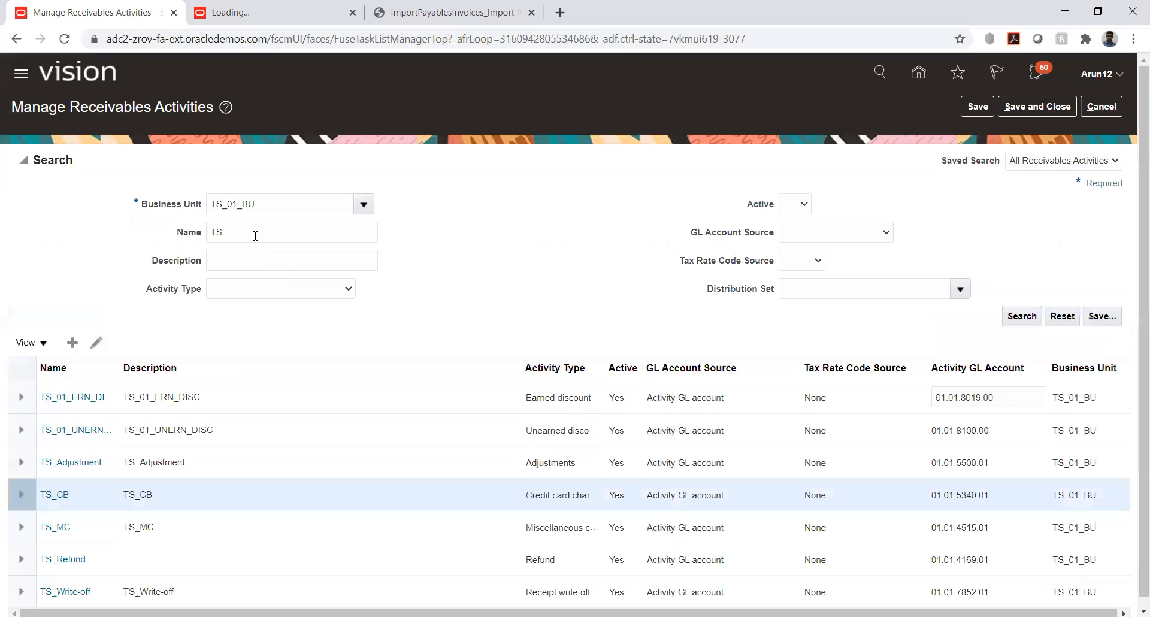
left_click(255, 234)
type("%charge%")
key("Return")
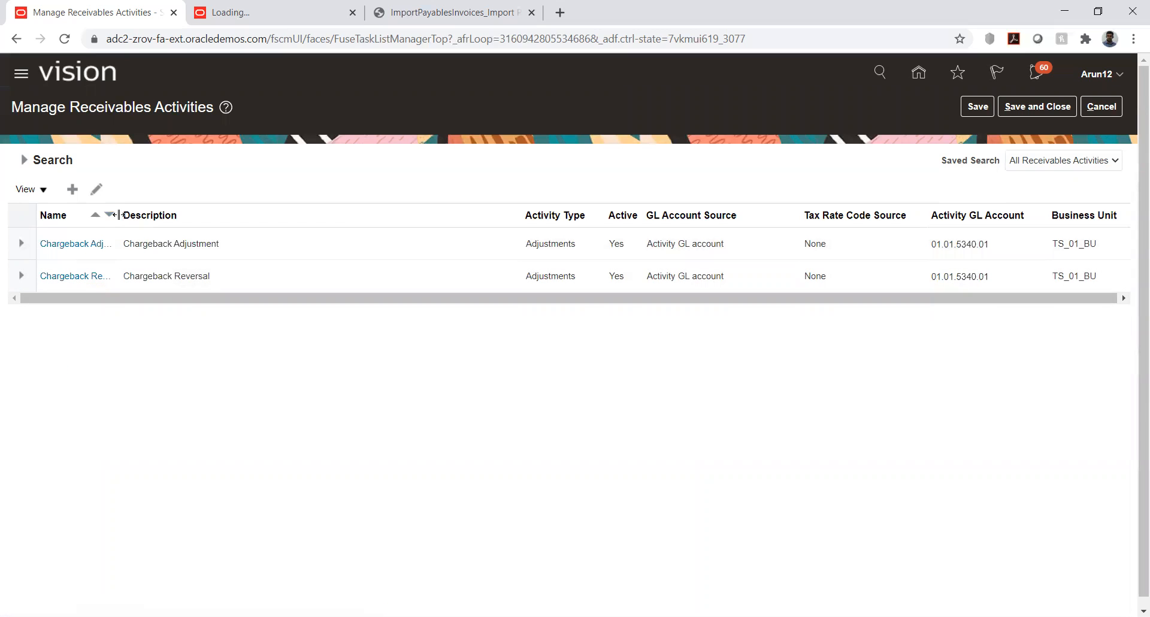
left_click_drag(119, 218, 169, 219)
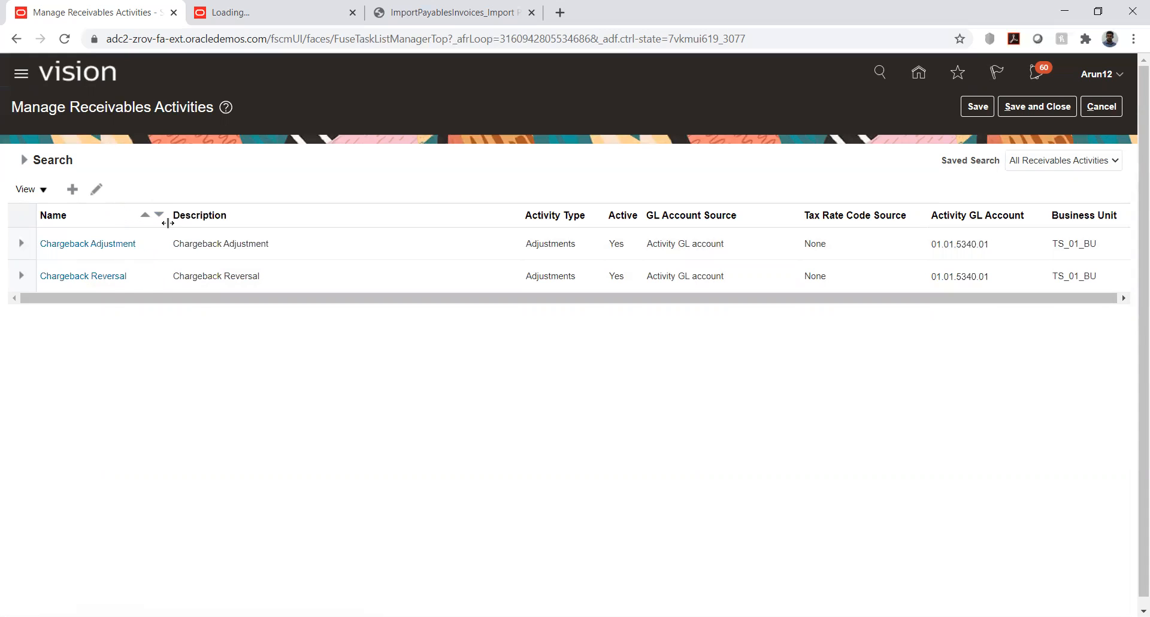
Review the accounting of the Chargeback Adjustment activity, and save and close both it and the receivables activities.
left_click(101, 244)
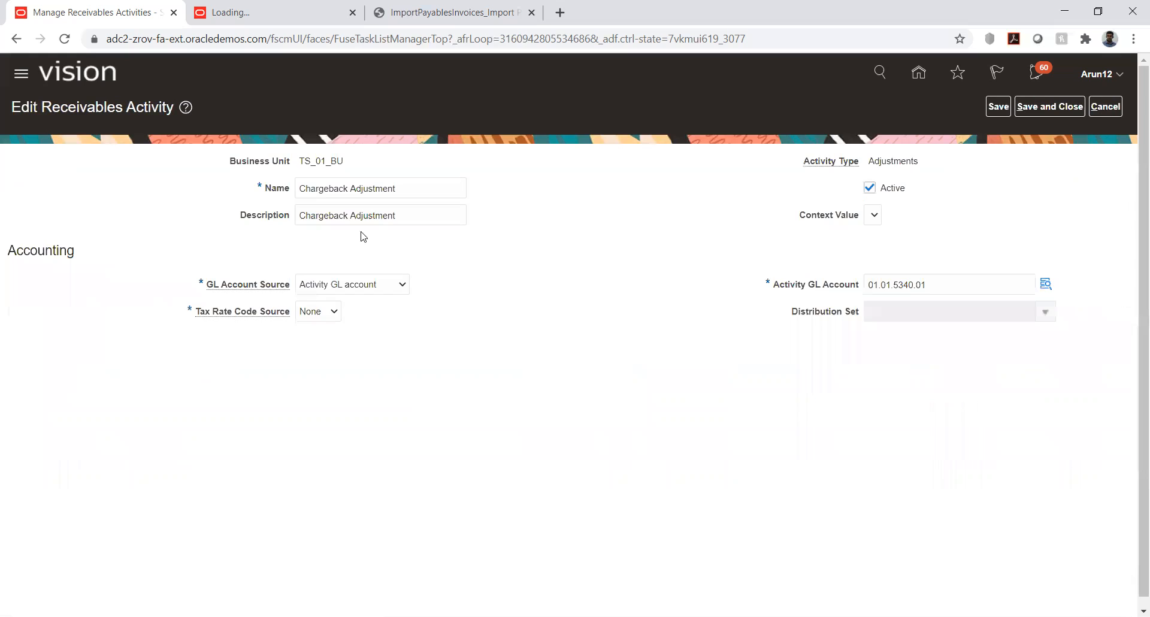
left_click(1056, 108)
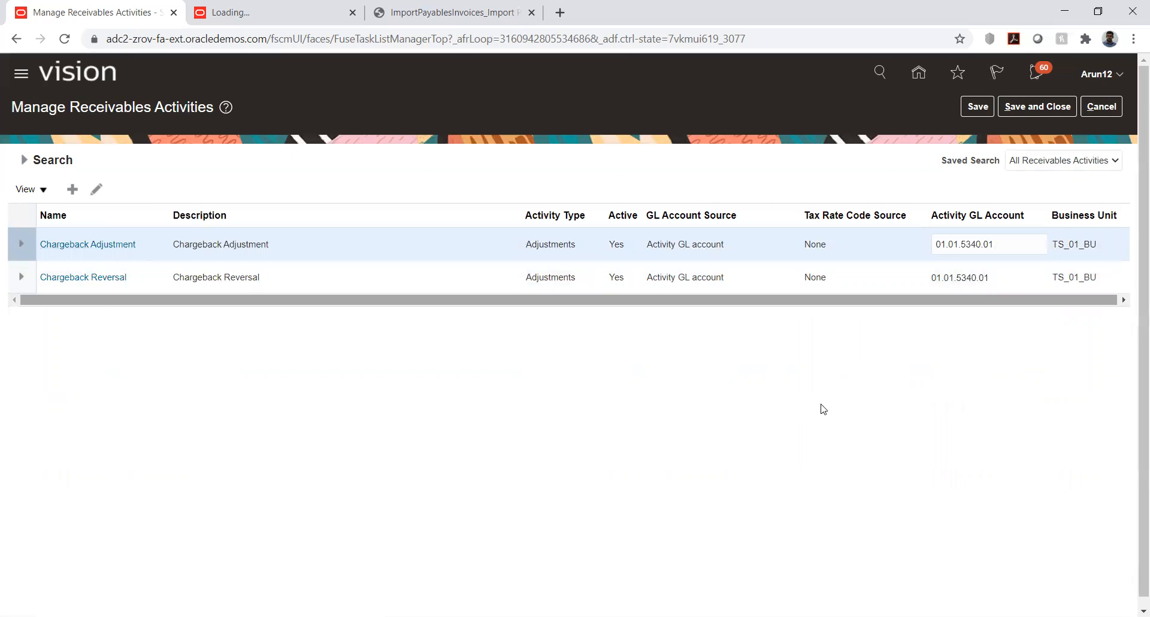
left_click(1048, 106)
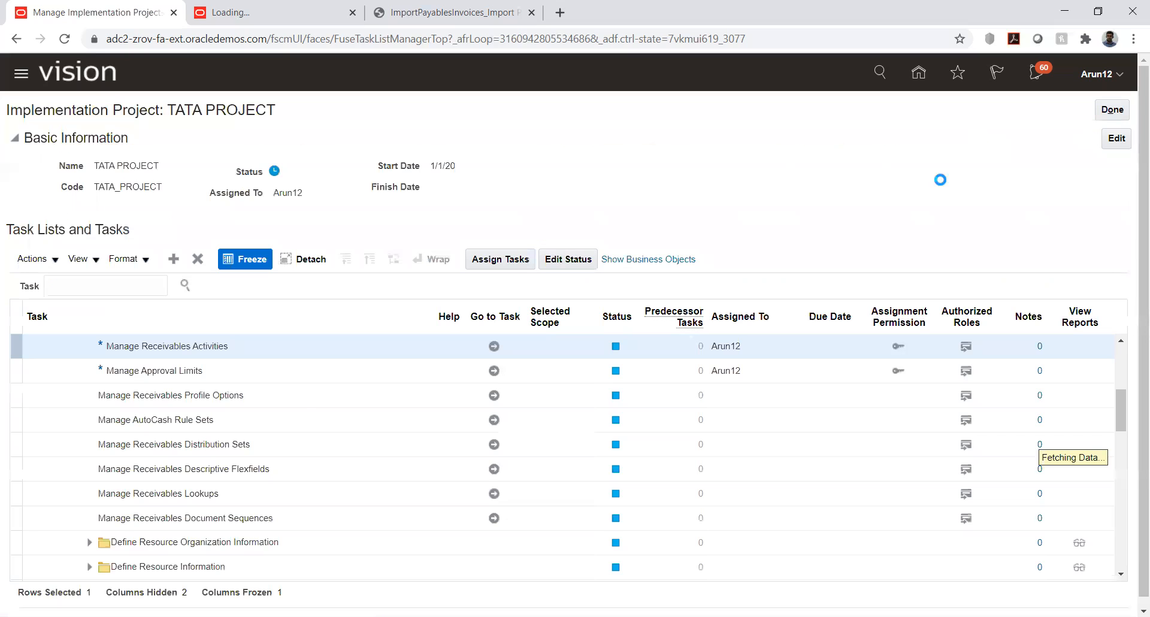
Open the Manage Approval Limits task of TATA PROJECT, and save and close it without making changes.
left_click(501, 376)
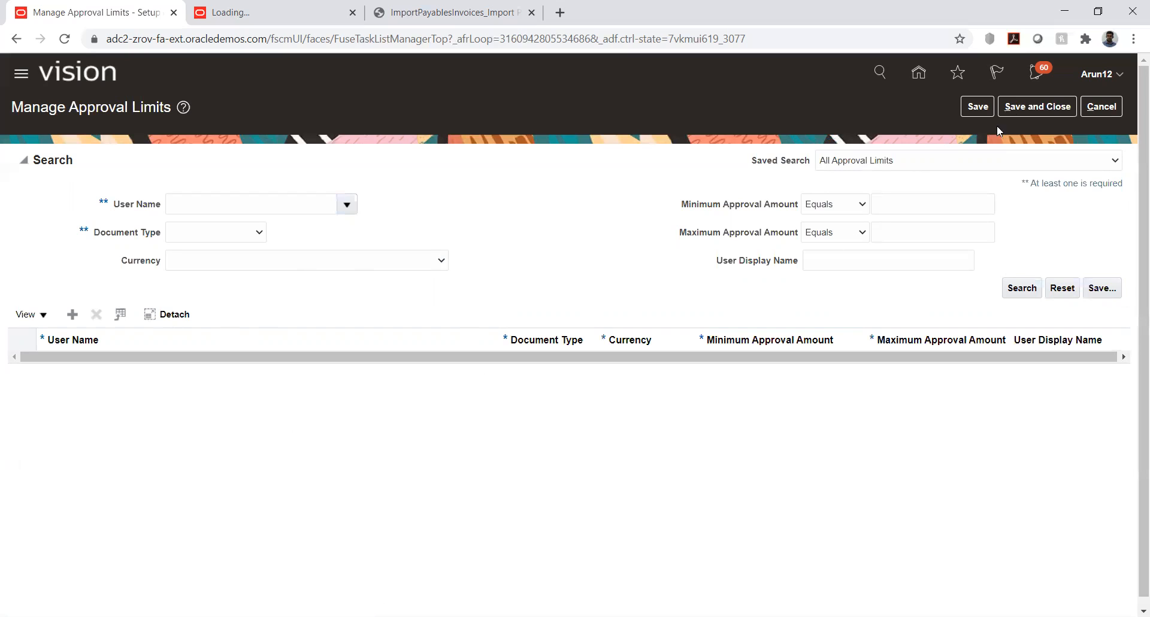
left_click(1025, 108)
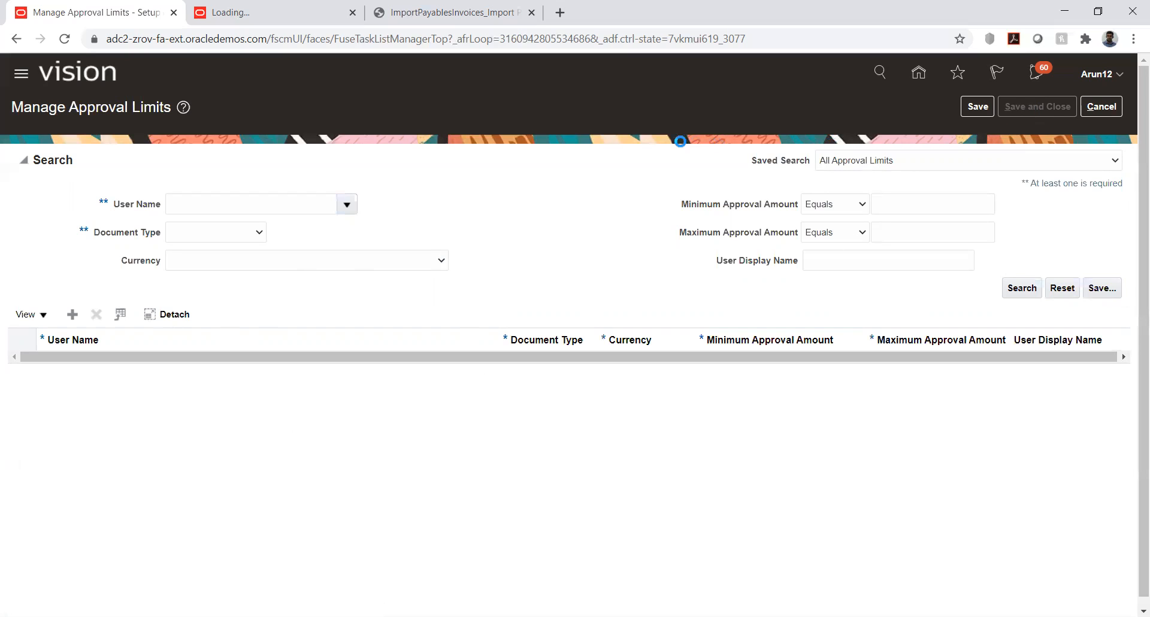
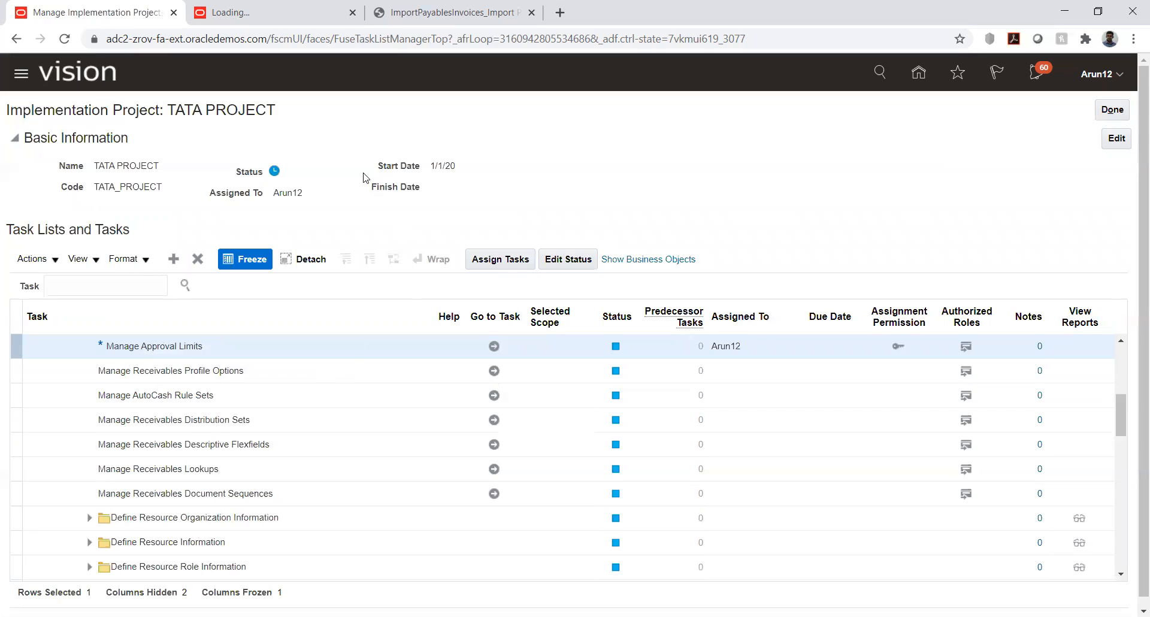
Return to the home page, close the extra loading page, and start creating a new transaction in Billing.
left_click(917, 74)
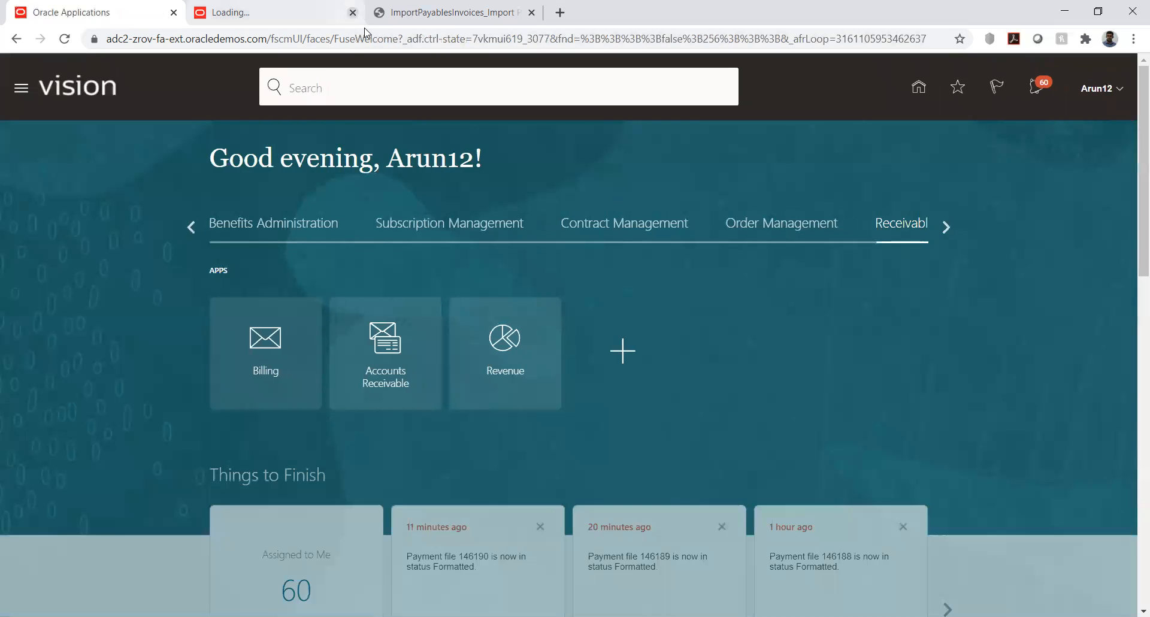
left_click(352, 12)
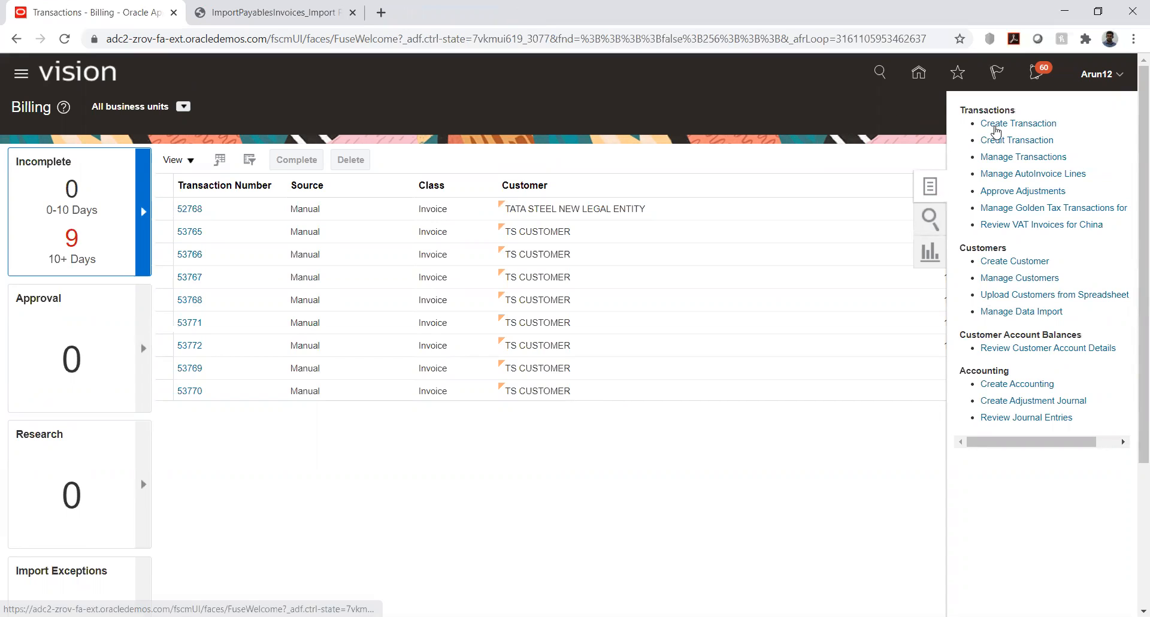
left_click(995, 125)
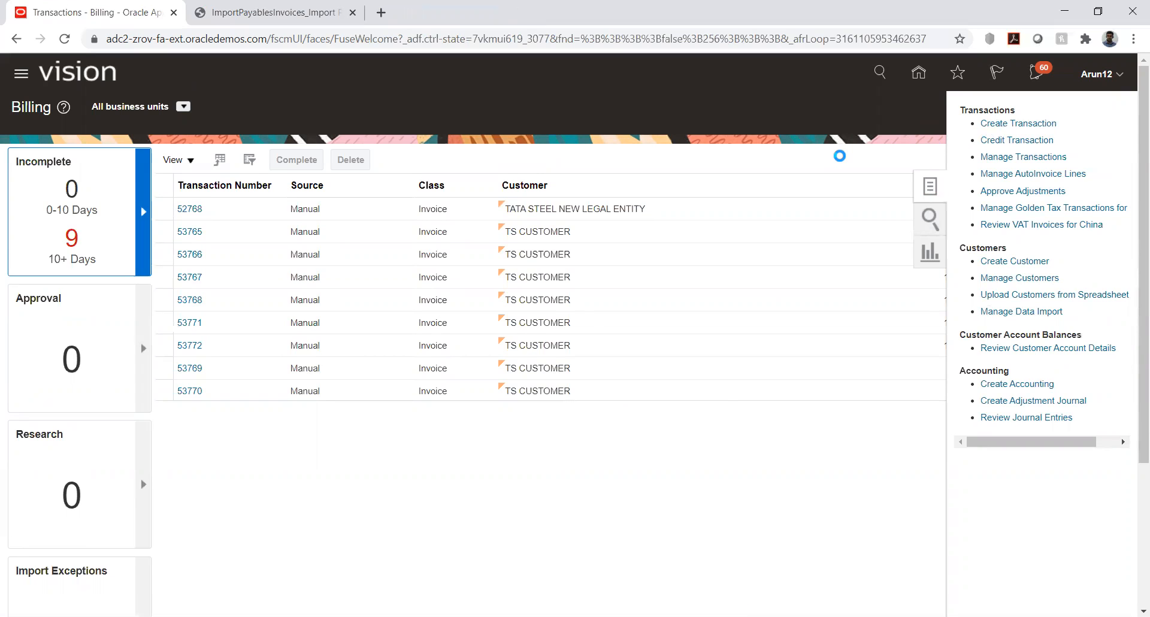
Fill in the invoice header with business unit TS_01_BU, transaction number 12, and bill-to customer TS_LEGAL_ENTITY_02.
left_click(254, 219)
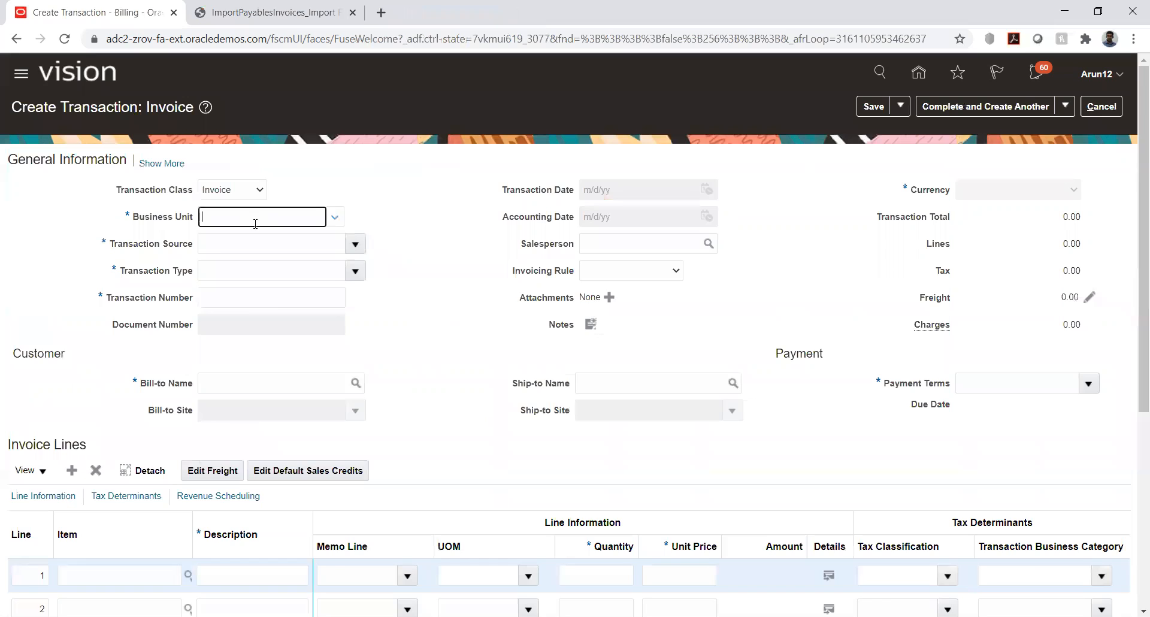
left_click(250, 251)
left_click(275, 301)
type("12")
key("Tab")
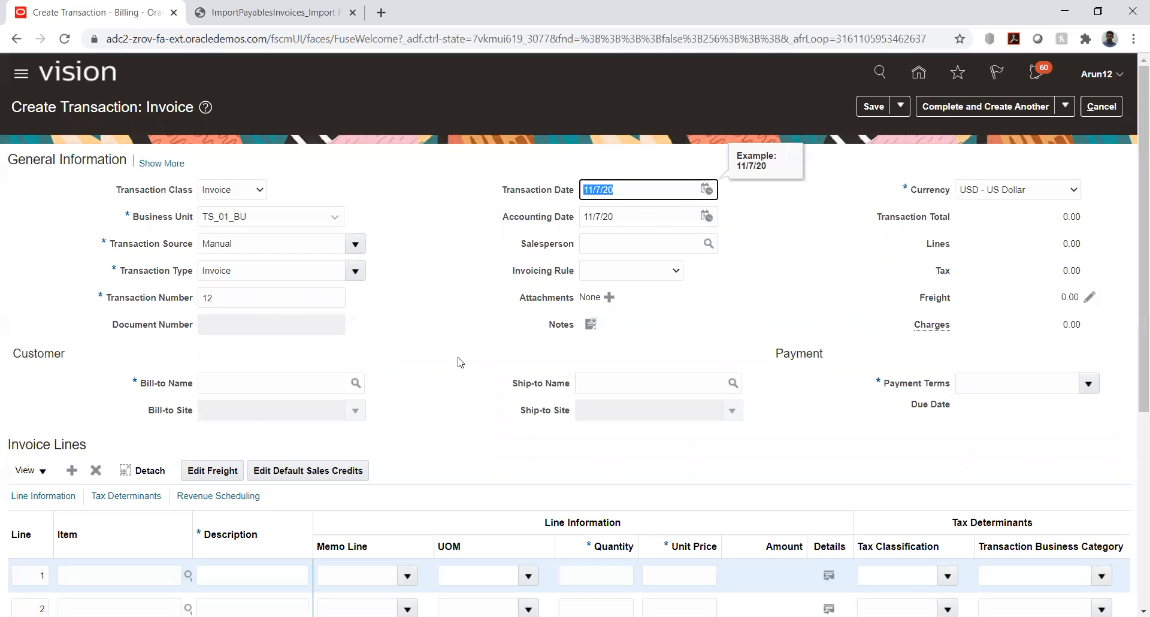
left_click(298, 377)
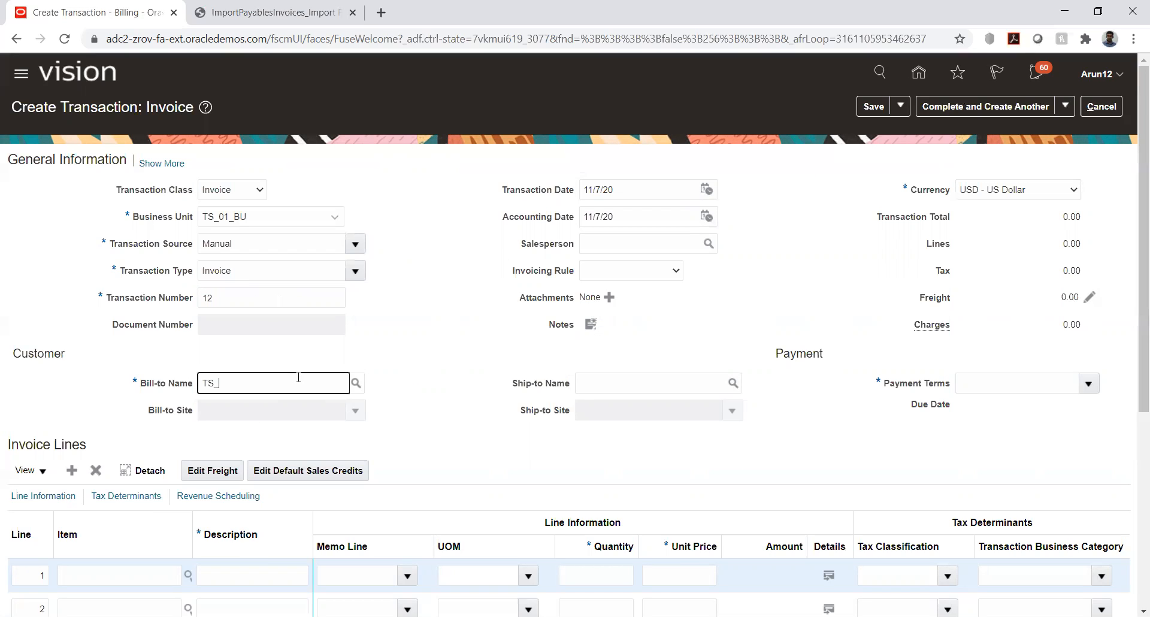
key("Tab")
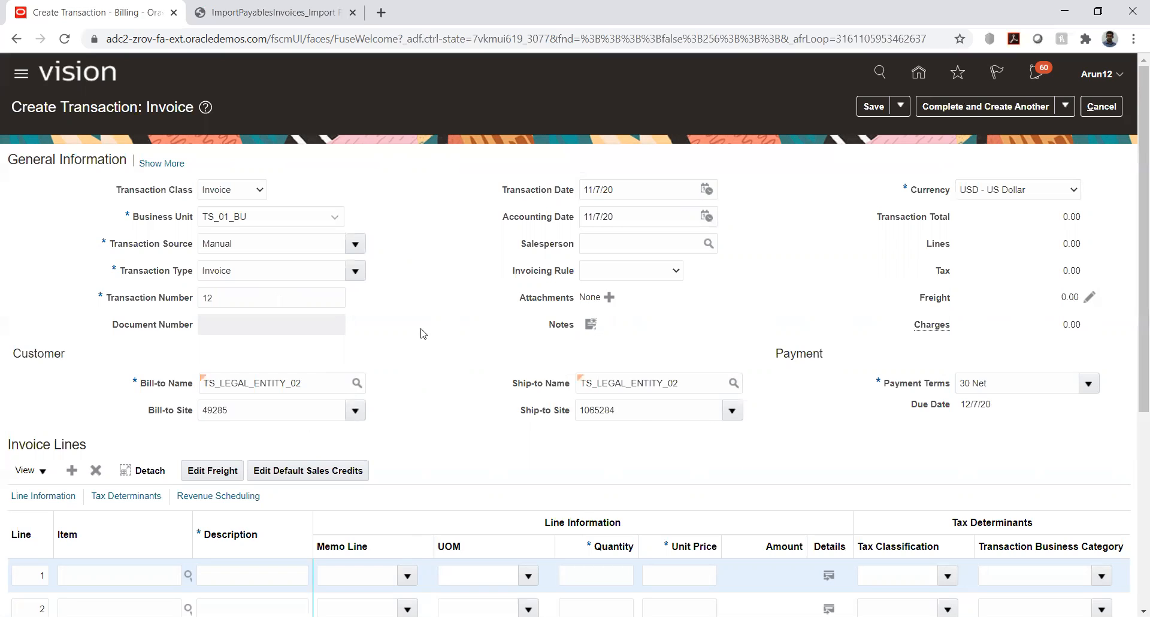
Enter the first invoice line with description New, quantity 1, and unit price 3000.
scroll(427, 339, "down", 4)
left_click(260, 353)
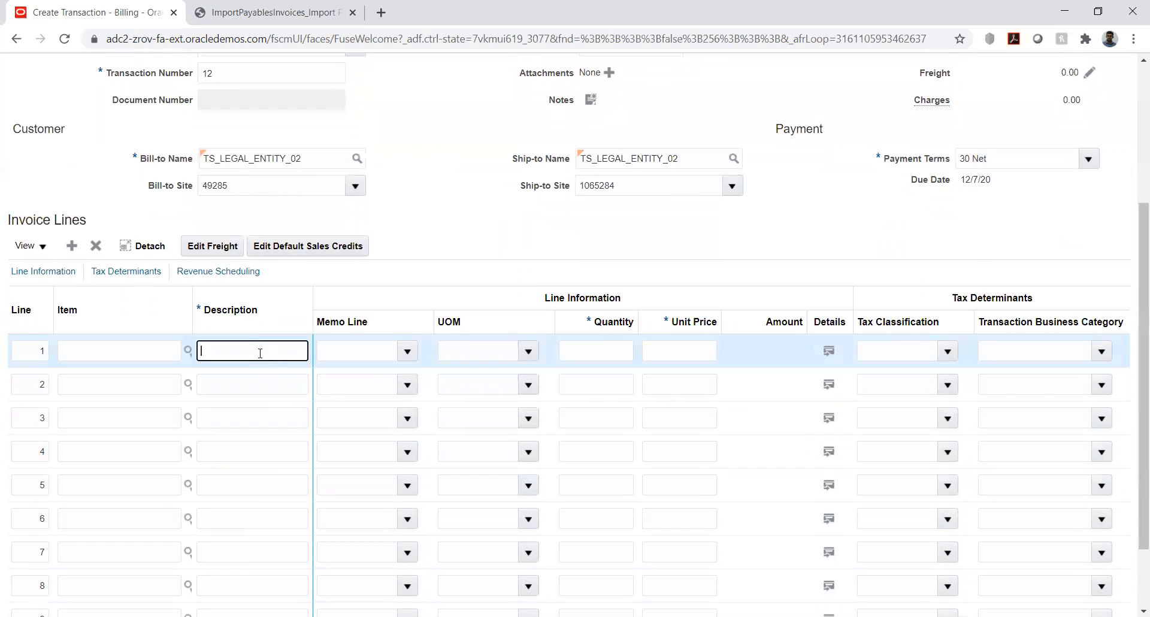
key("Tab")
key("Tab")
type("1")
key("Tab")
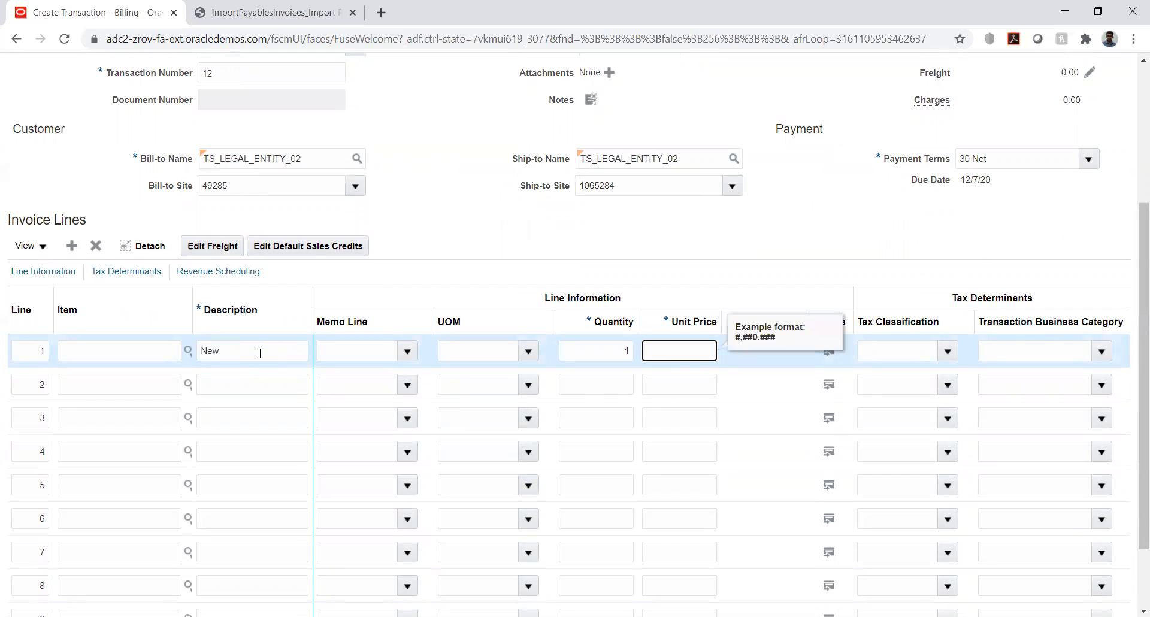
key("Tab")
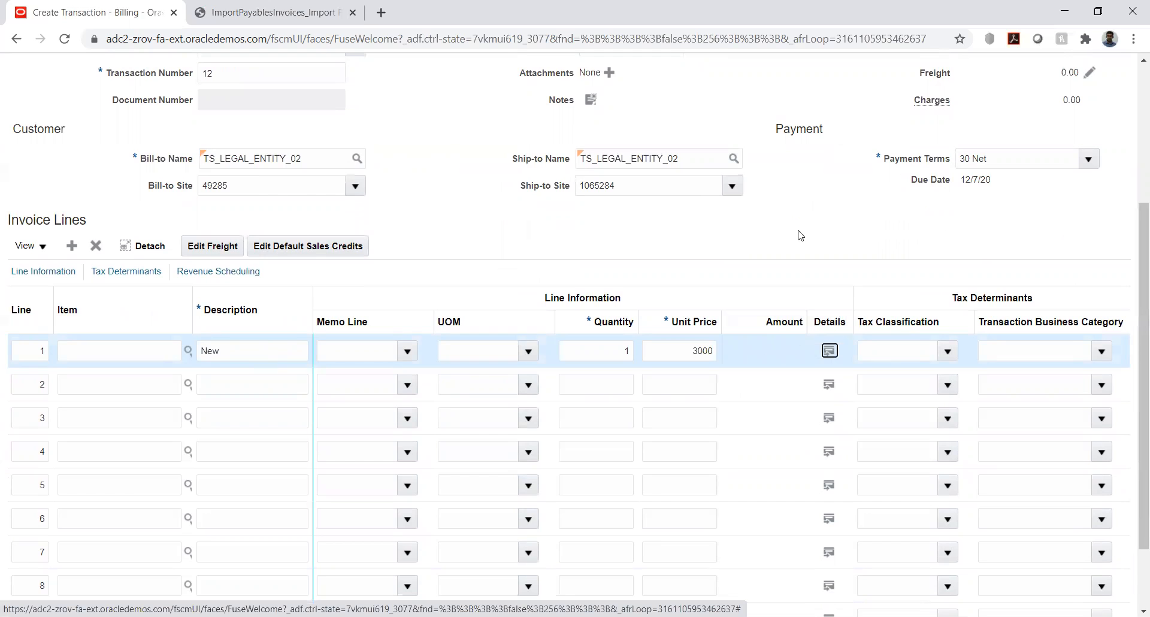
Complete and review the invoice, and post its accounting to the ledger.
scroll(818, 221, "up", 4)
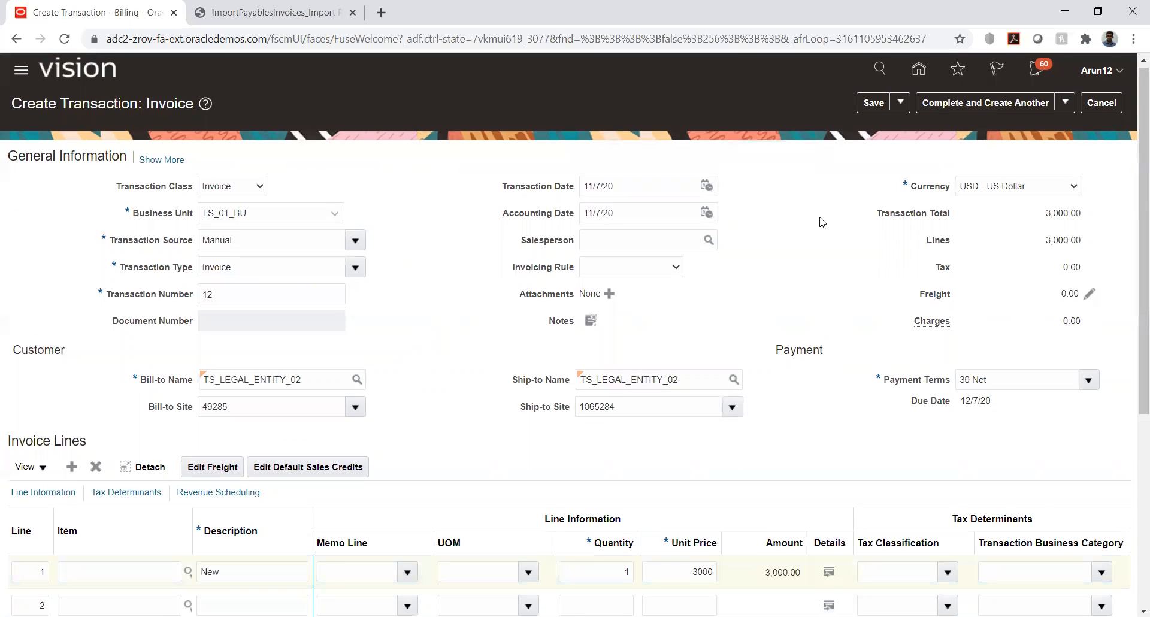
left_click(1063, 109)
left_click(1026, 134)
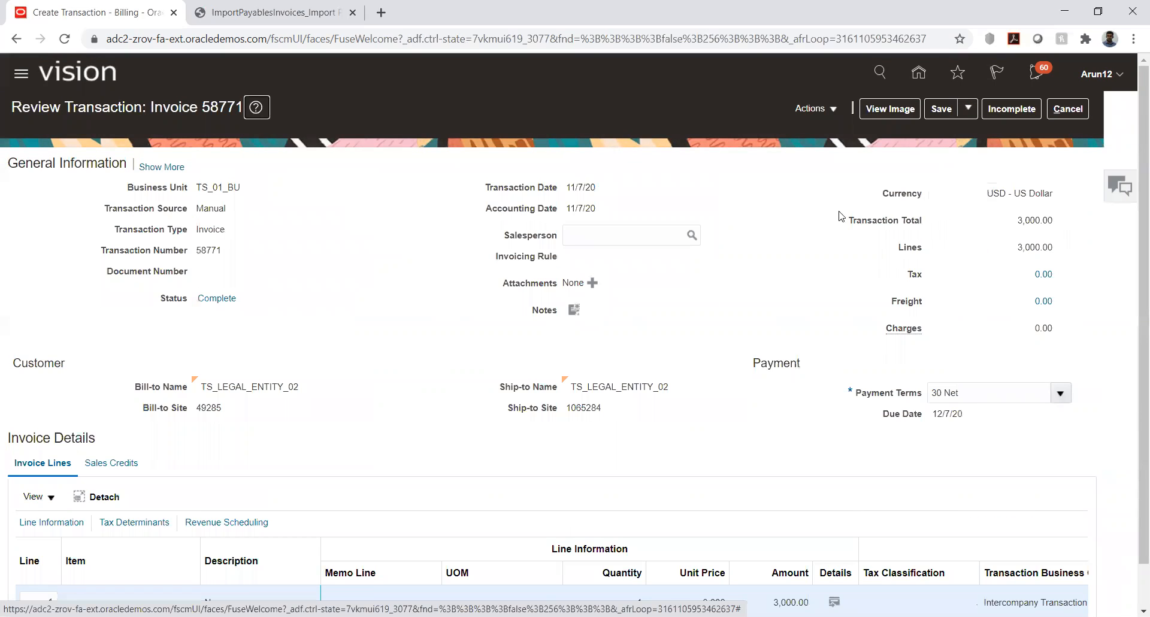
left_click(821, 109)
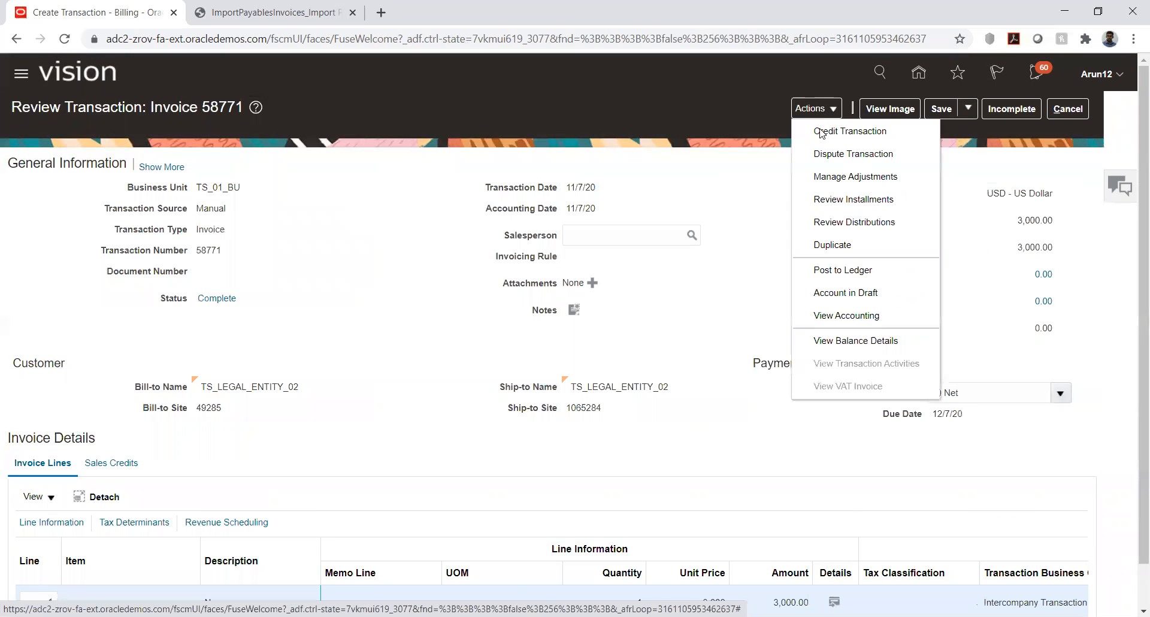
left_click(830, 270)
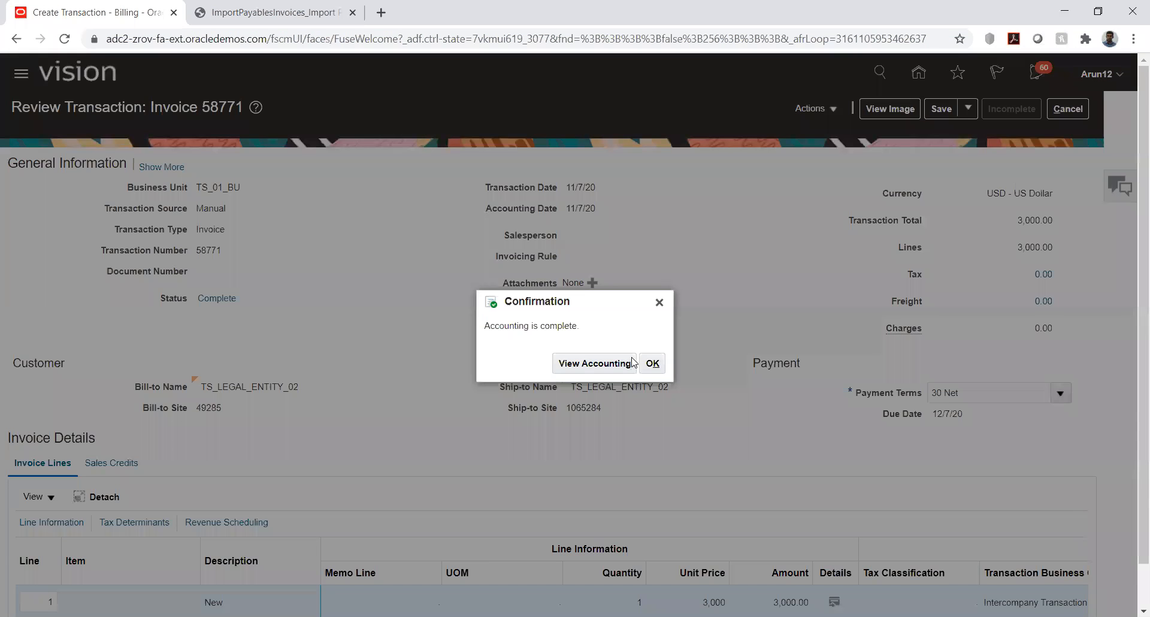
left_click(652, 363)
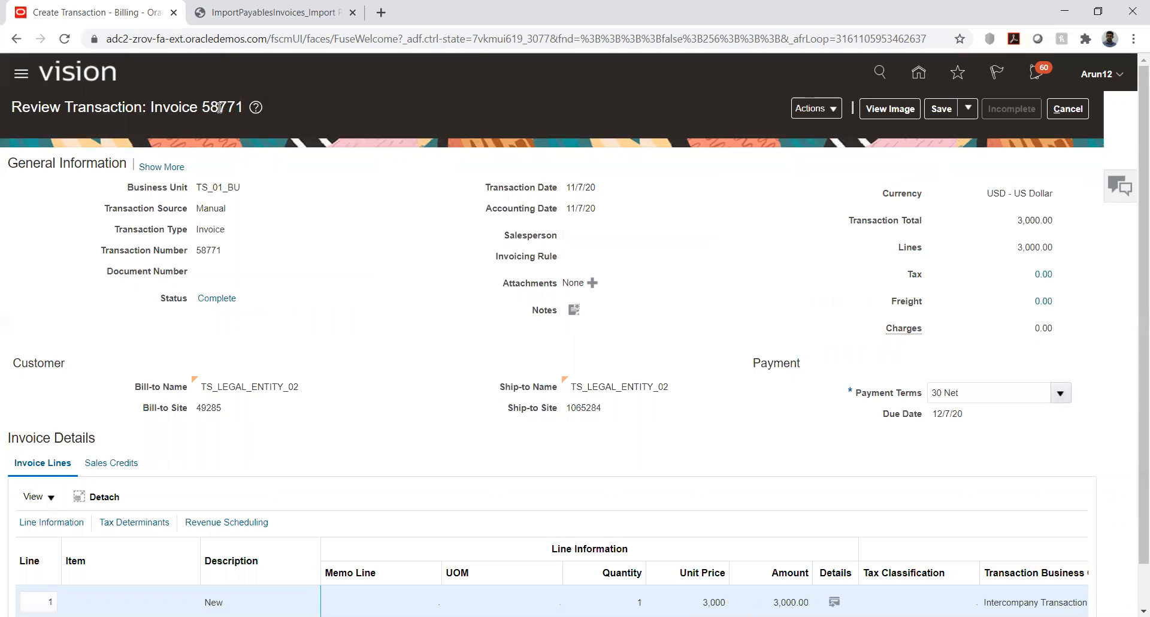
Select the new invoice's number to note it down, and save and close the invoice.
double_click(220, 108)
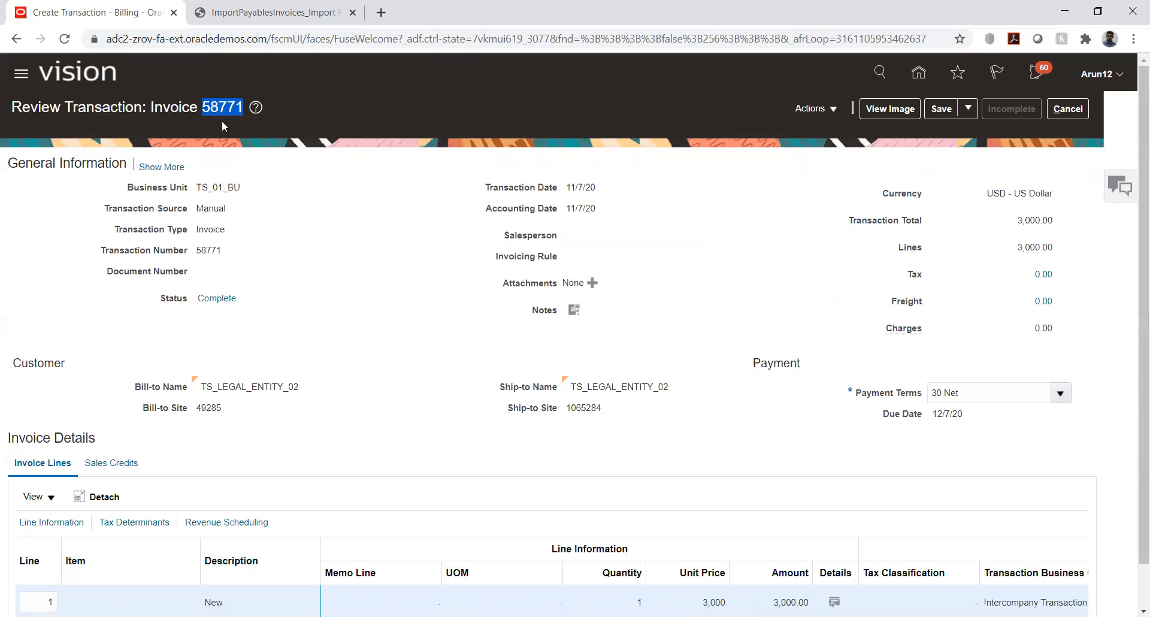
key("alt+Tab")
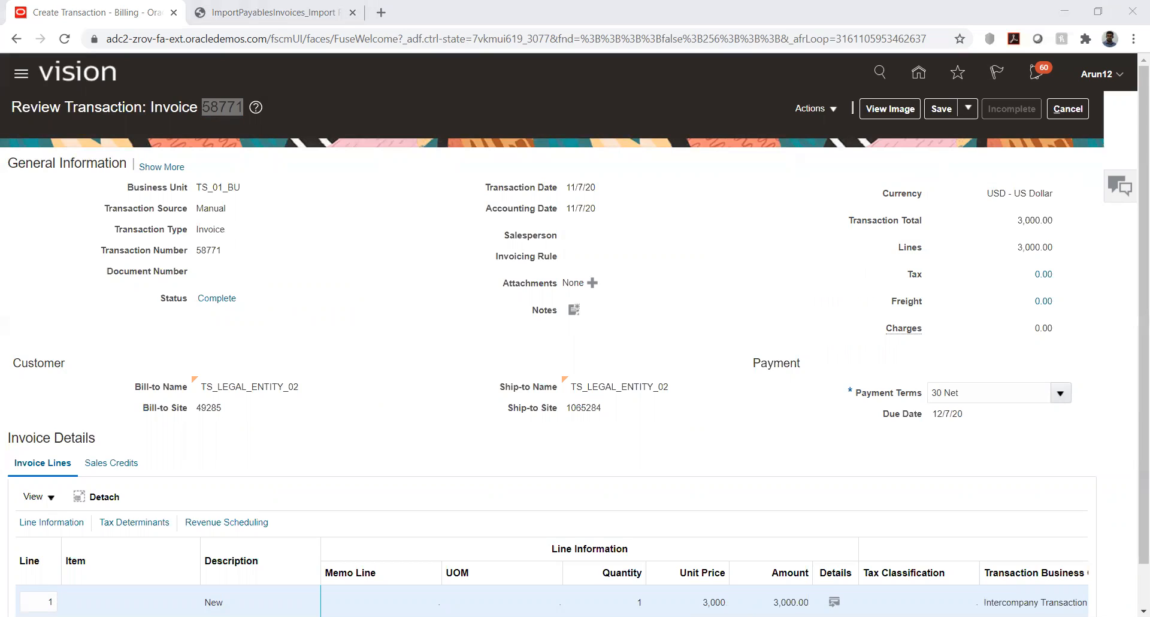
key("alt+Tab")
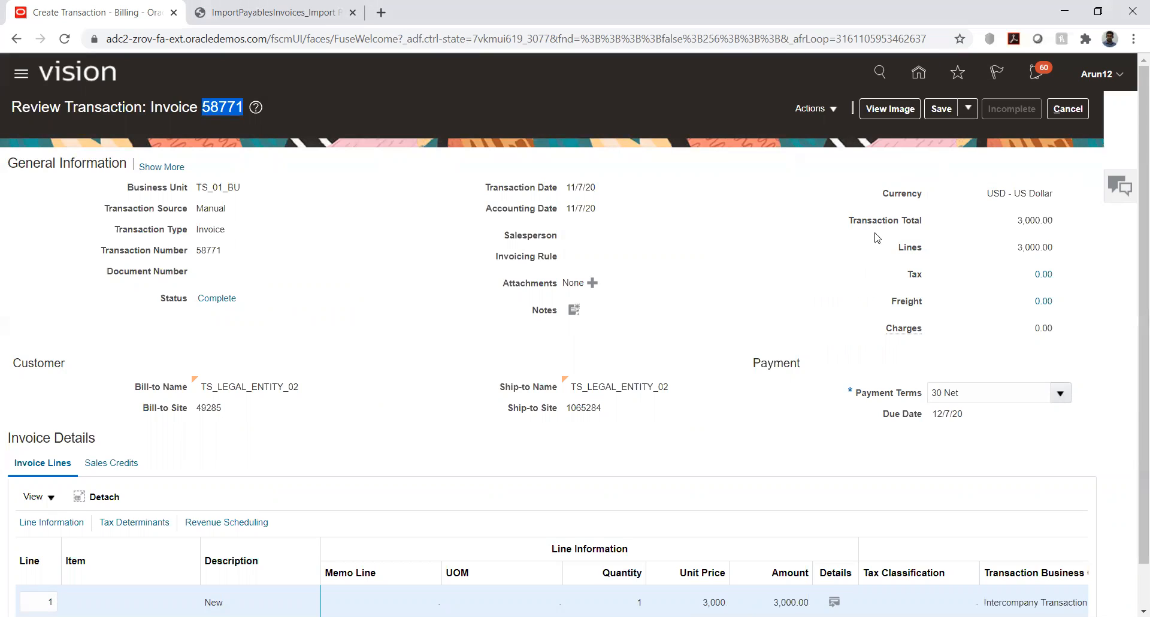
left_click(966, 110)
left_click(952, 133)
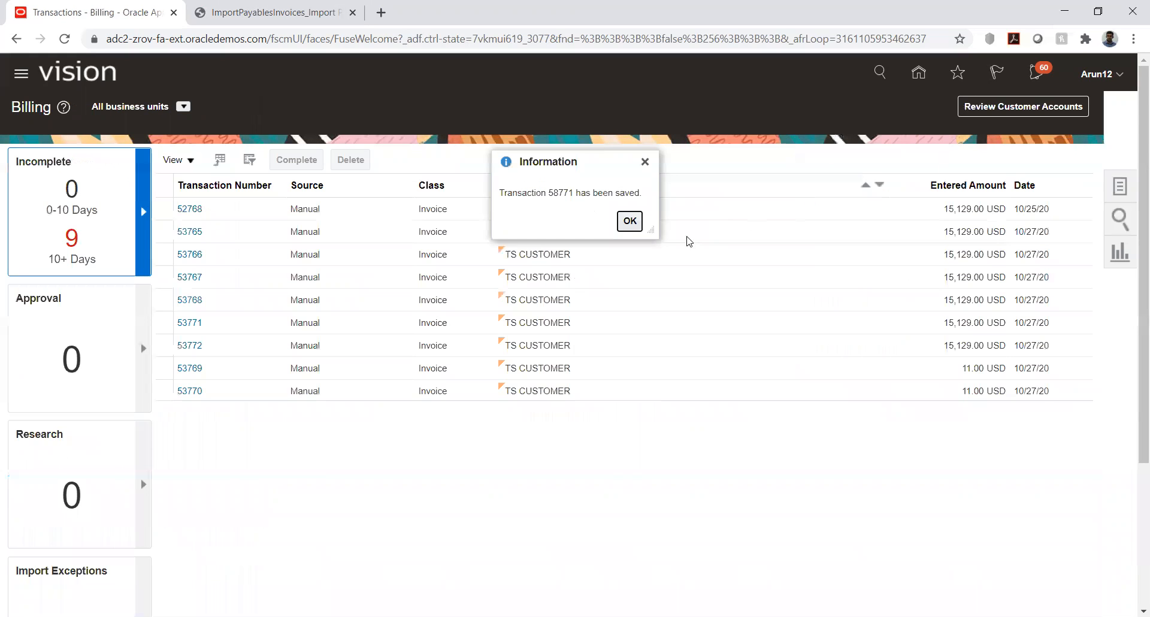
key("Return")
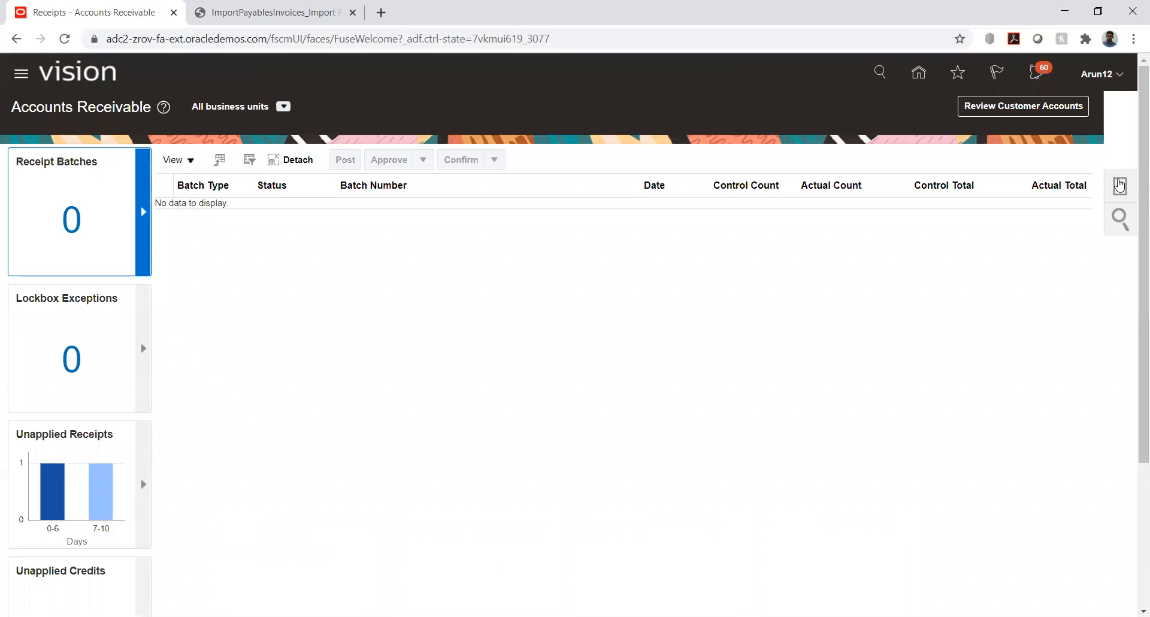
Start a new standard receipt in Accounts Receivable for business unit TS_01_BU.
left_click(1119, 186)
left_click(1011, 123)
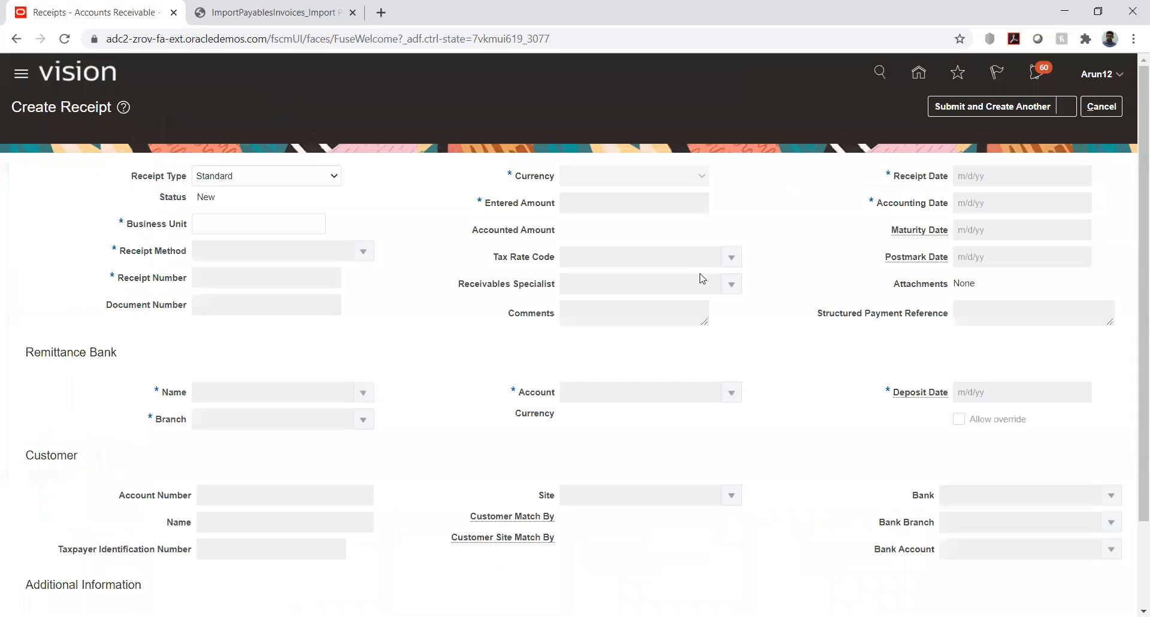
left_click(244, 218)
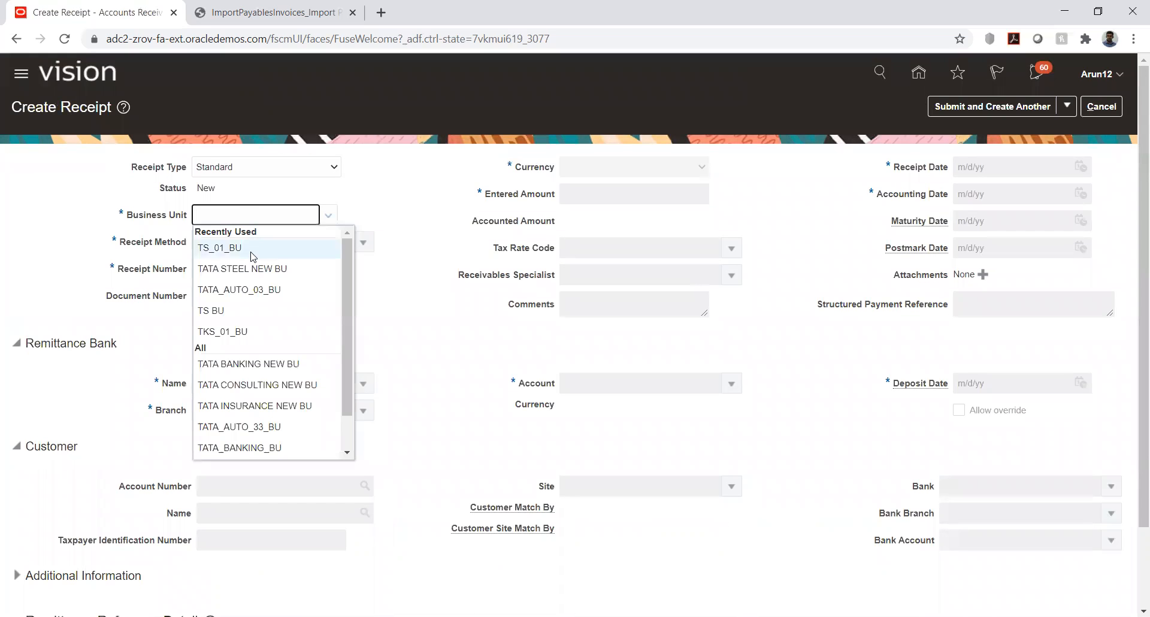
left_click(250, 245)
Set the receipt method to TS_DIRECT, the receipt number to 58771, and the entered amount to 1,500.
left_click(360, 243)
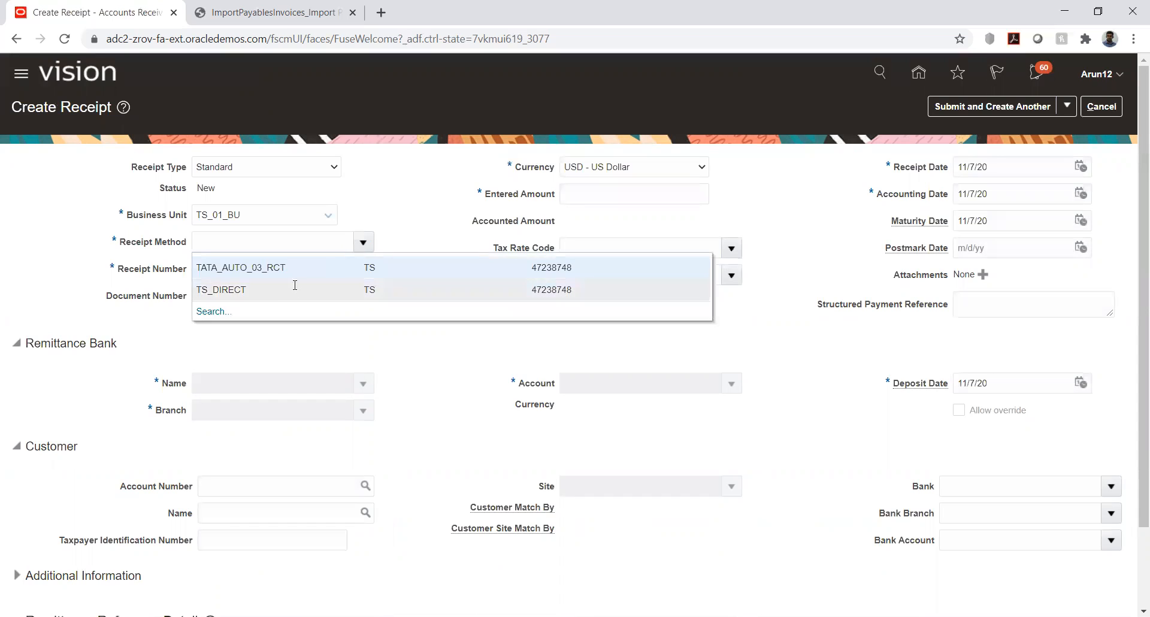
left_click(295, 287)
left_click(263, 267)
type("58771")
left_click(598, 193)
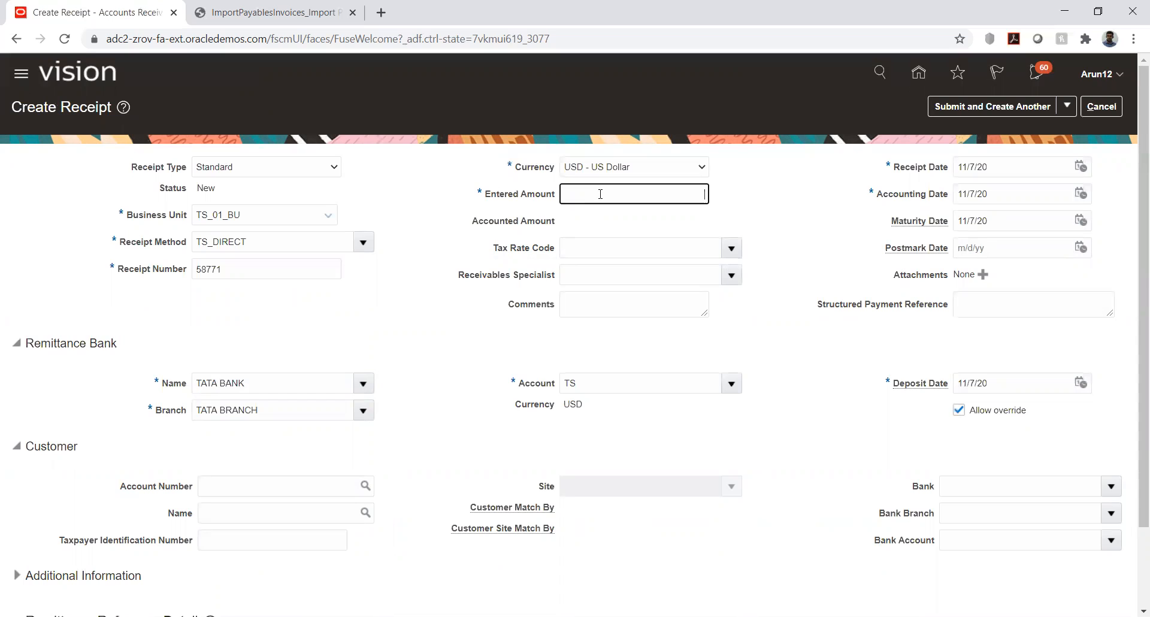
type("1,")
type("500")
key("Tab")
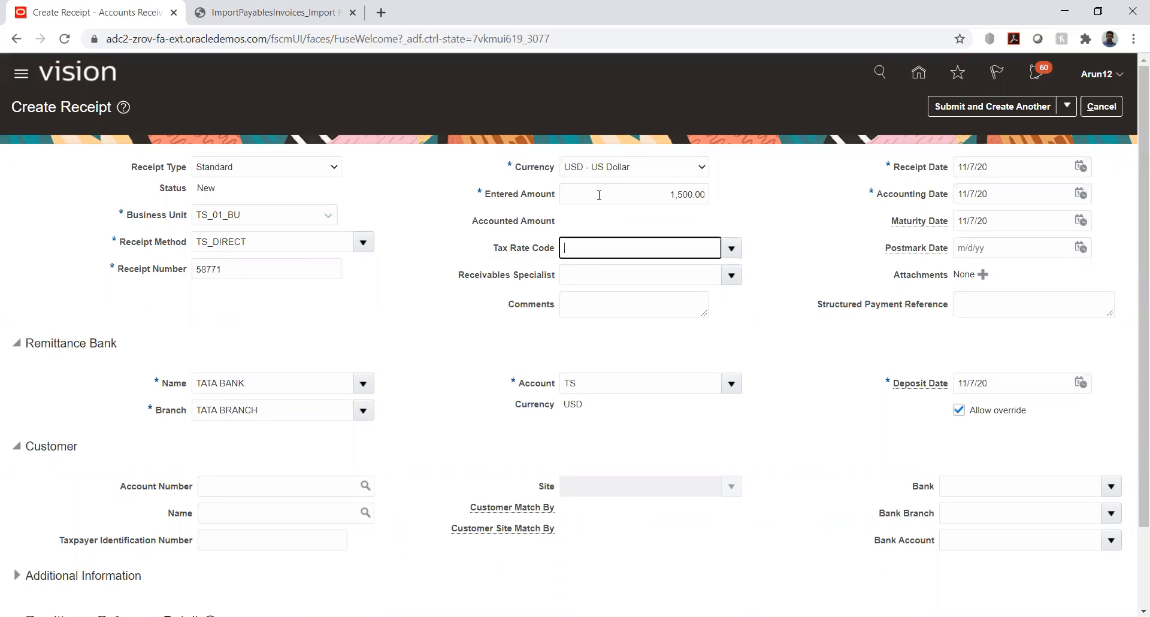
left_click(437, 378)
scroll(437, 377, "down", 3)
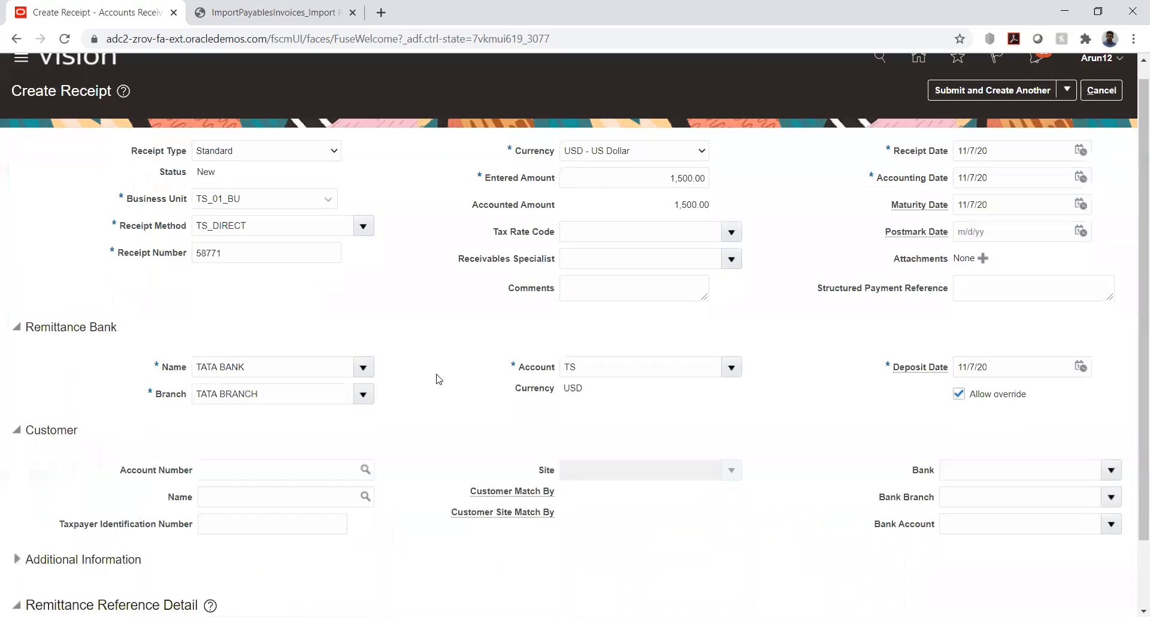
Search the open receivables for transaction number 58771 and add that invoice as the receipt's remittance reference.
left_click(189, 556)
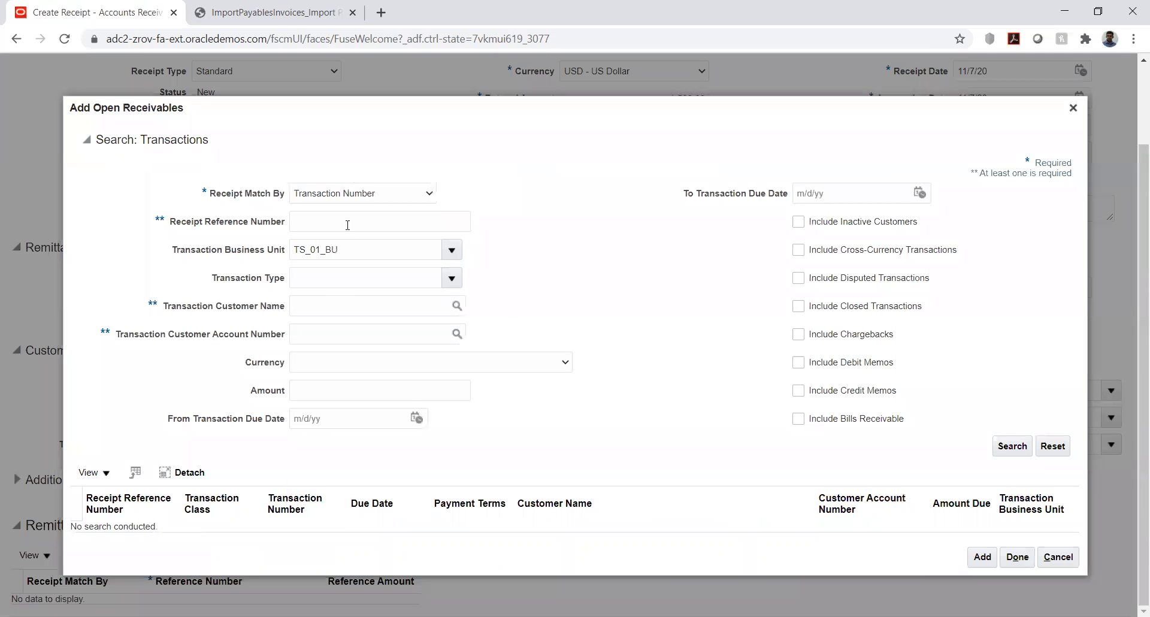
left_click(347, 224)
type("58771")
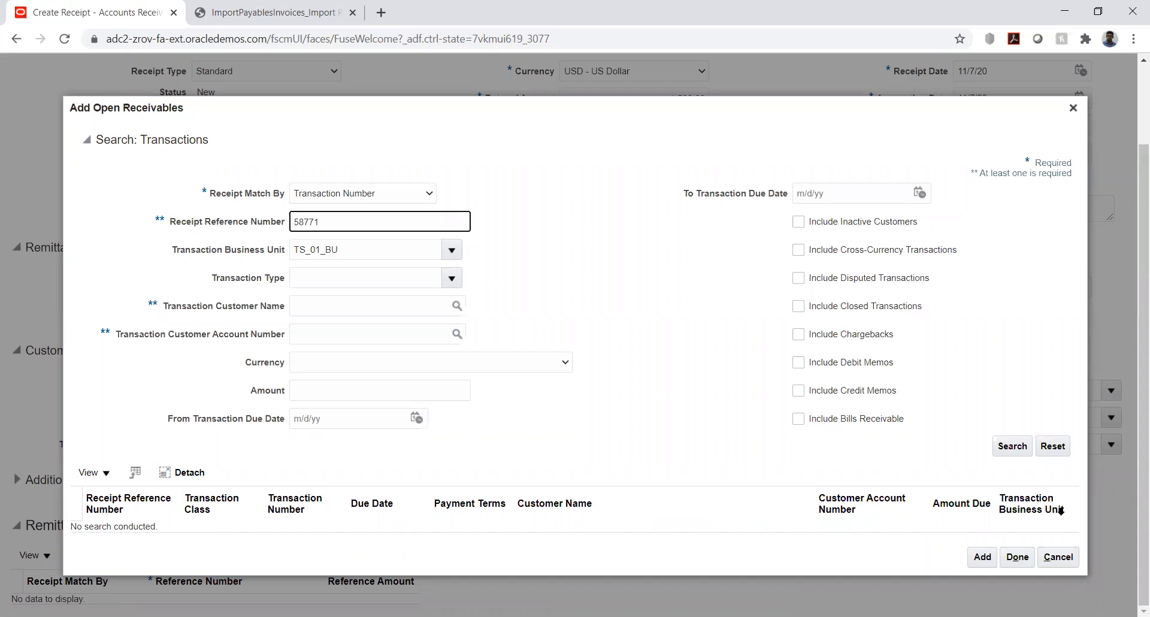
left_click(1009, 447)
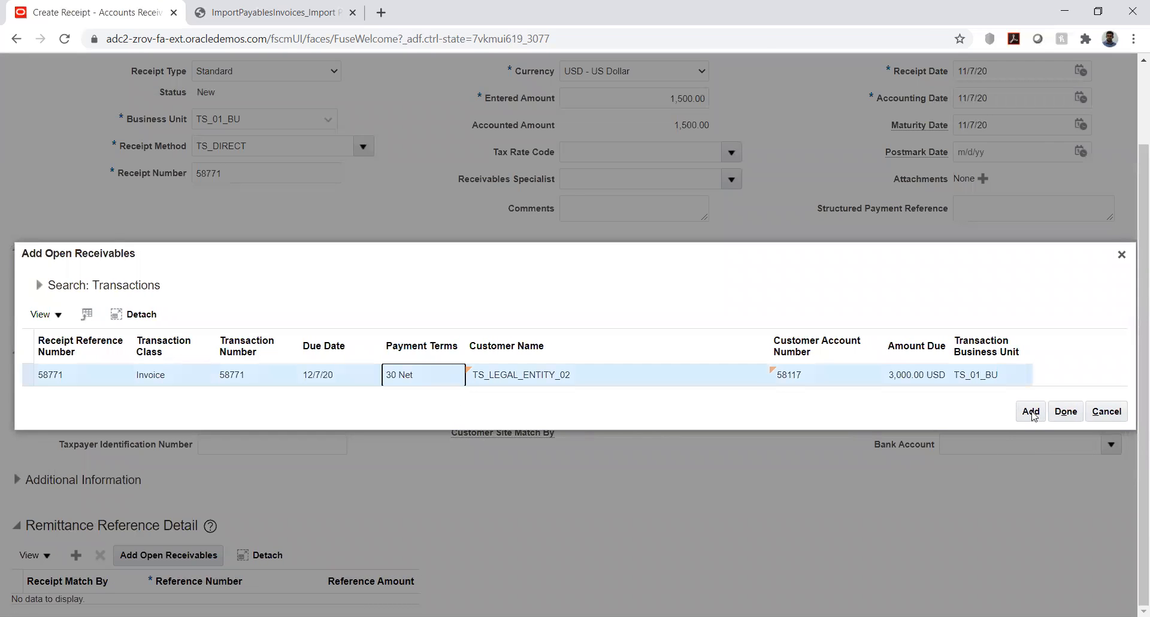
left_click(1031, 412)
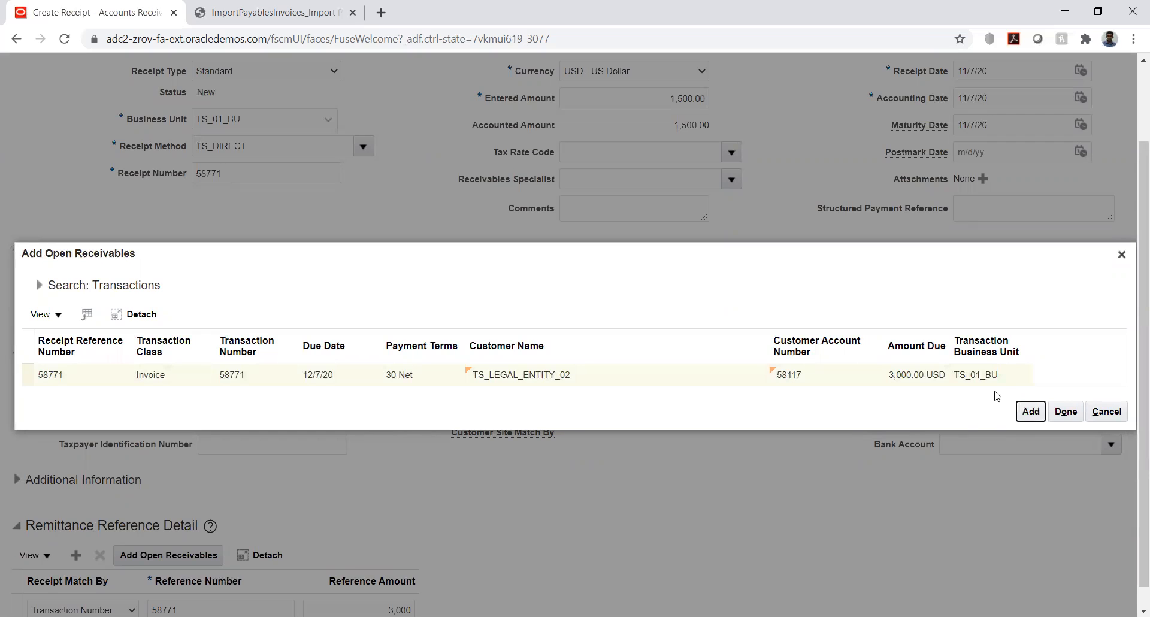
left_click(1053, 410)
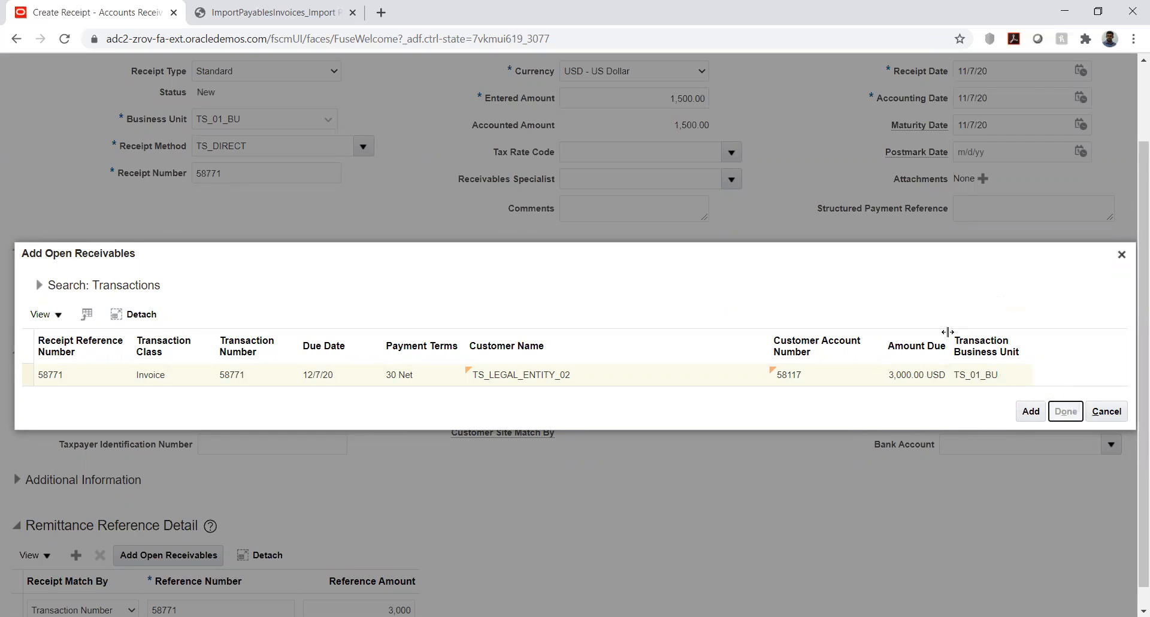
Submit the new receipt and open it for editing.
scroll(820, 225, "up", 2)
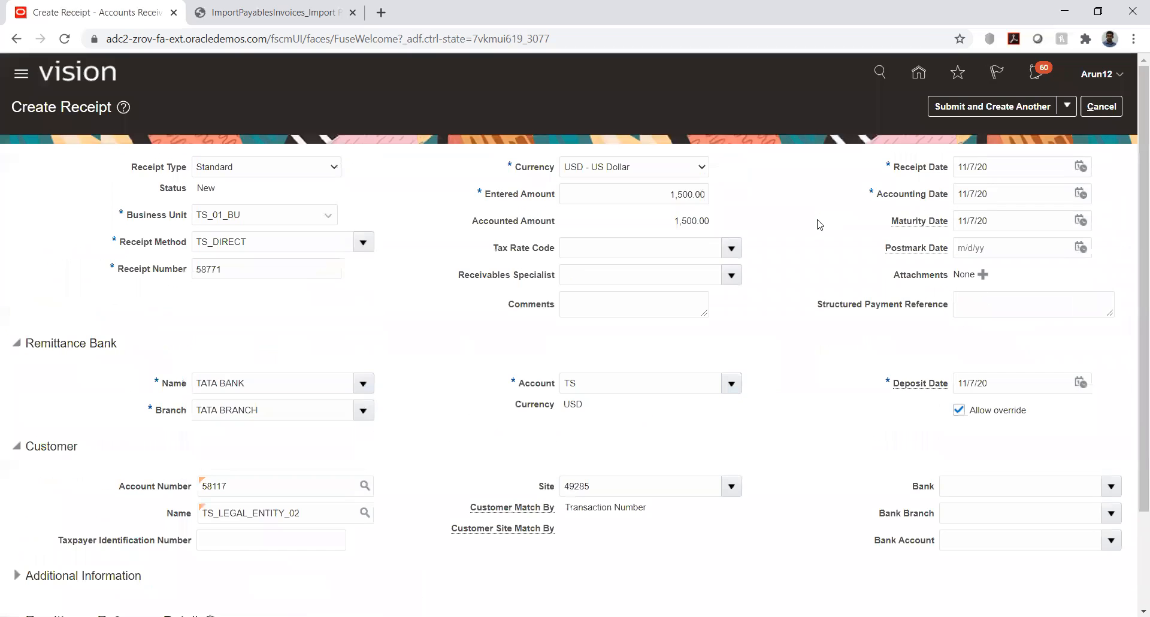
left_click(1066, 106)
left_click(1013, 153)
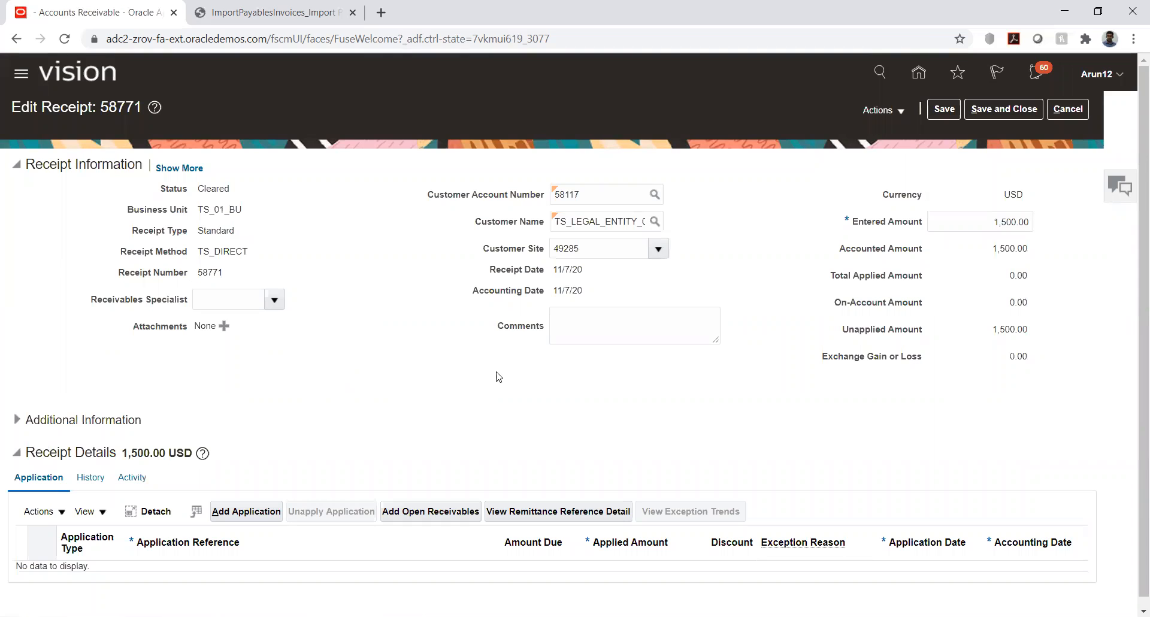
Apply the receipt to invoice 58771 by finding it among the open receivables and adding it as an application.
left_click(423, 512)
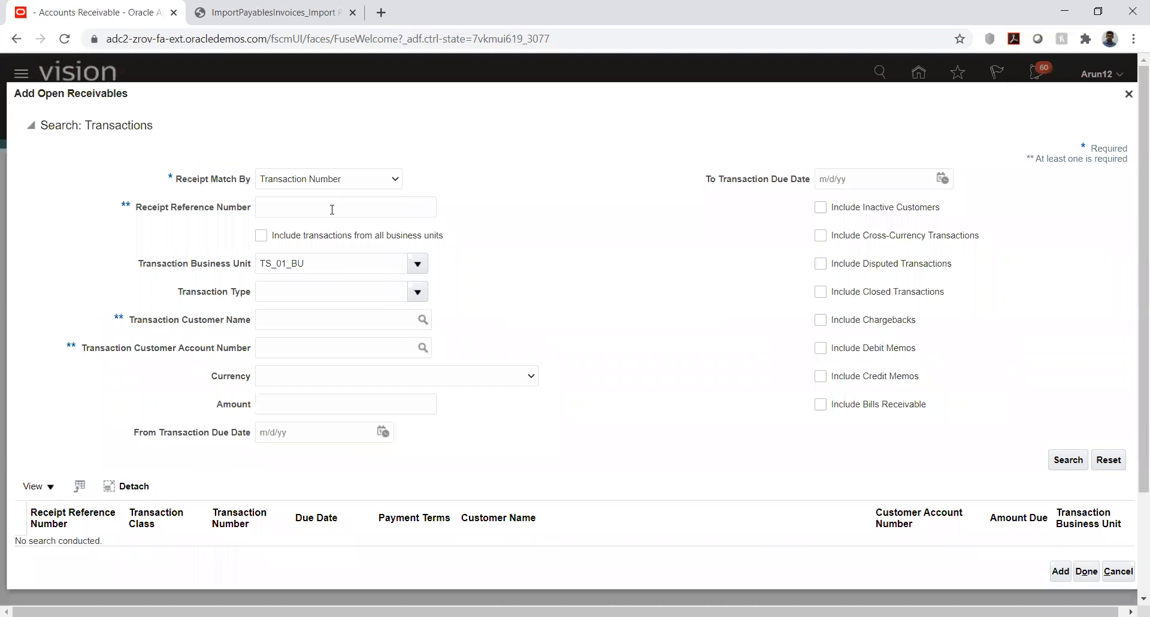
left_click(332, 208)
type("58771")
left_click(1066, 459)
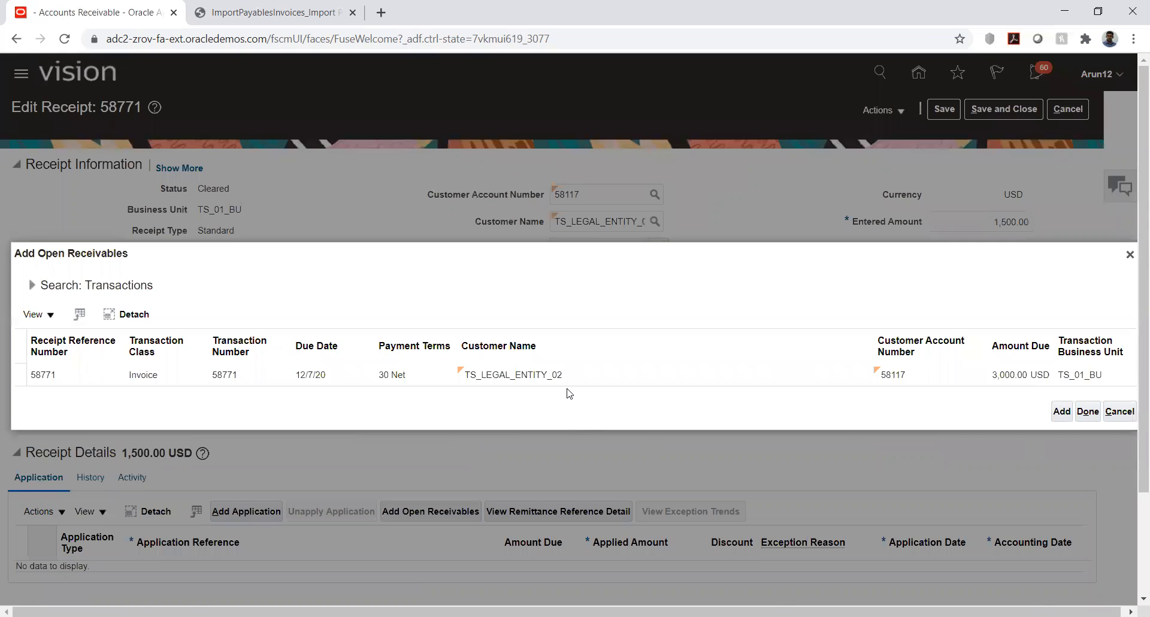
left_click(573, 377)
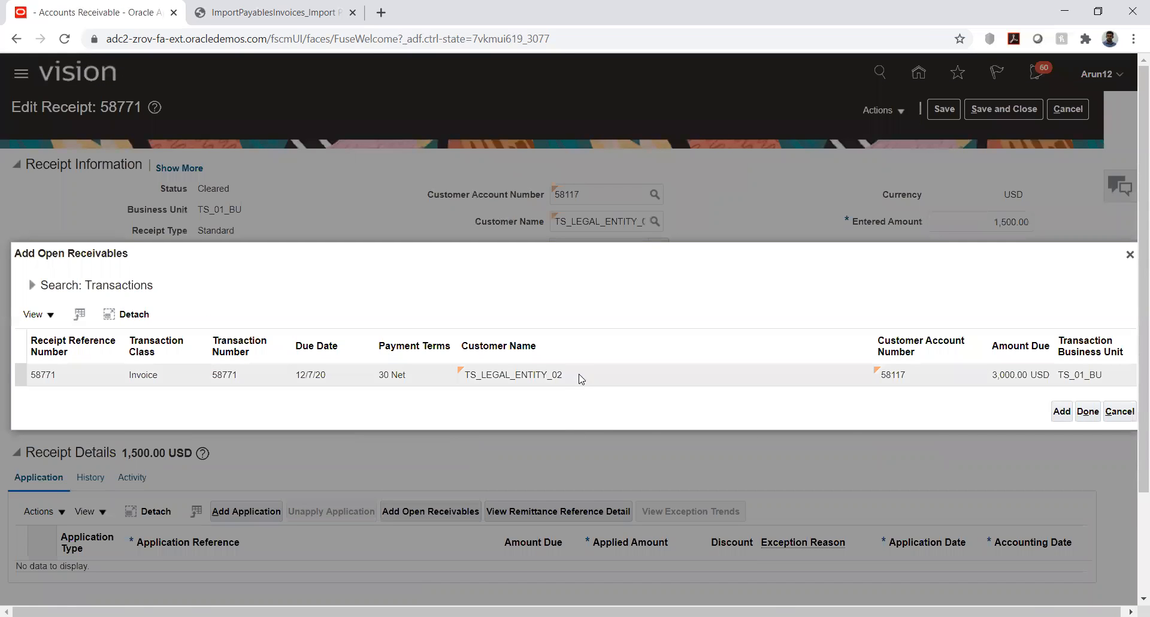
left_click(1061, 410)
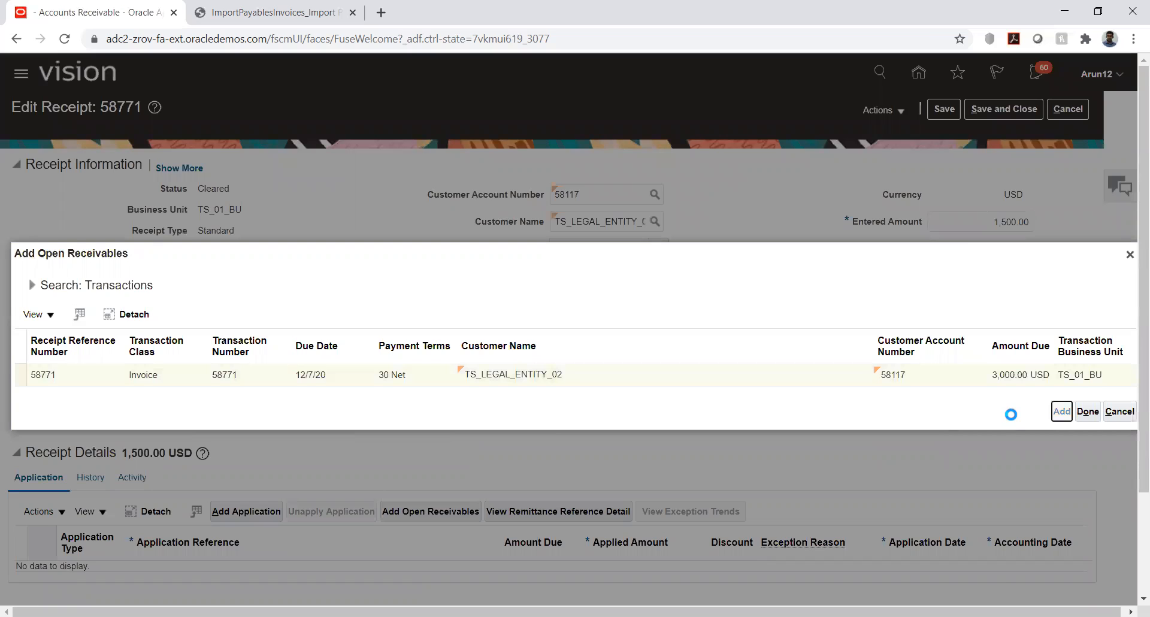
left_click(1087, 411)
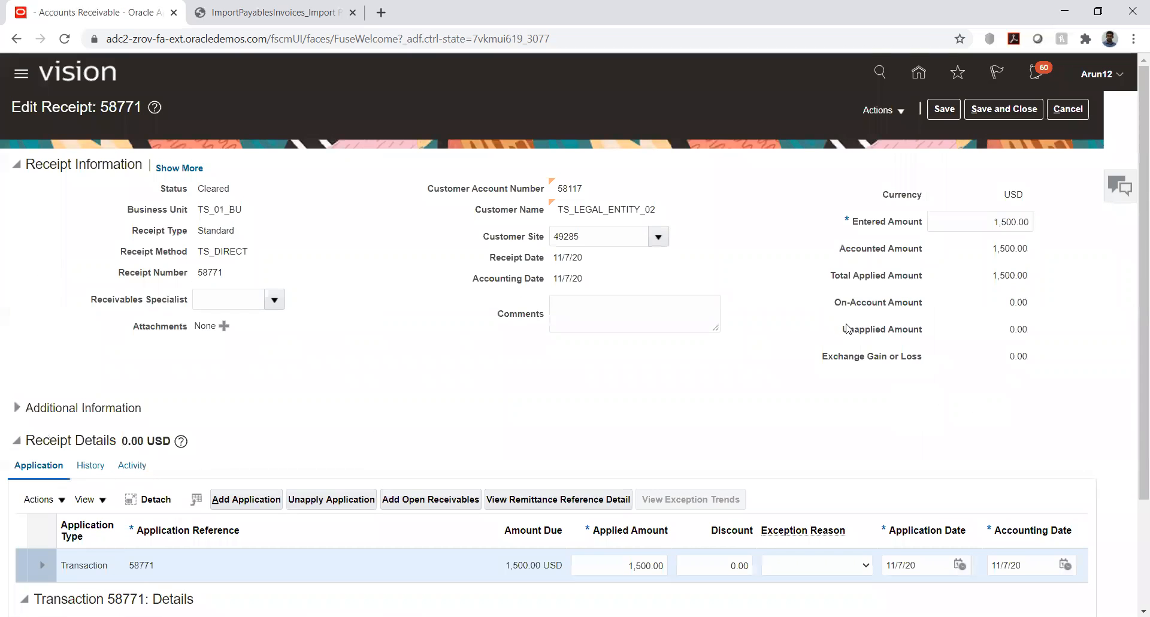
Create the accounting for receipt 58771 and return to the receipt without viewing the entries.
left_click(883, 110)
left_click(900, 184)
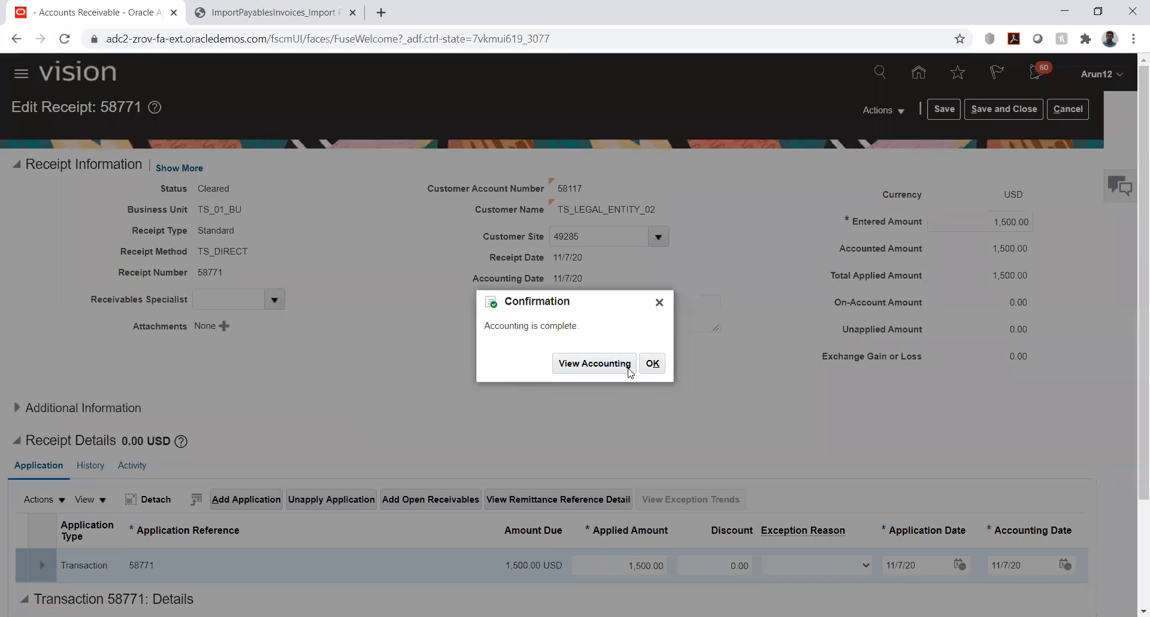
left_click(652, 363)
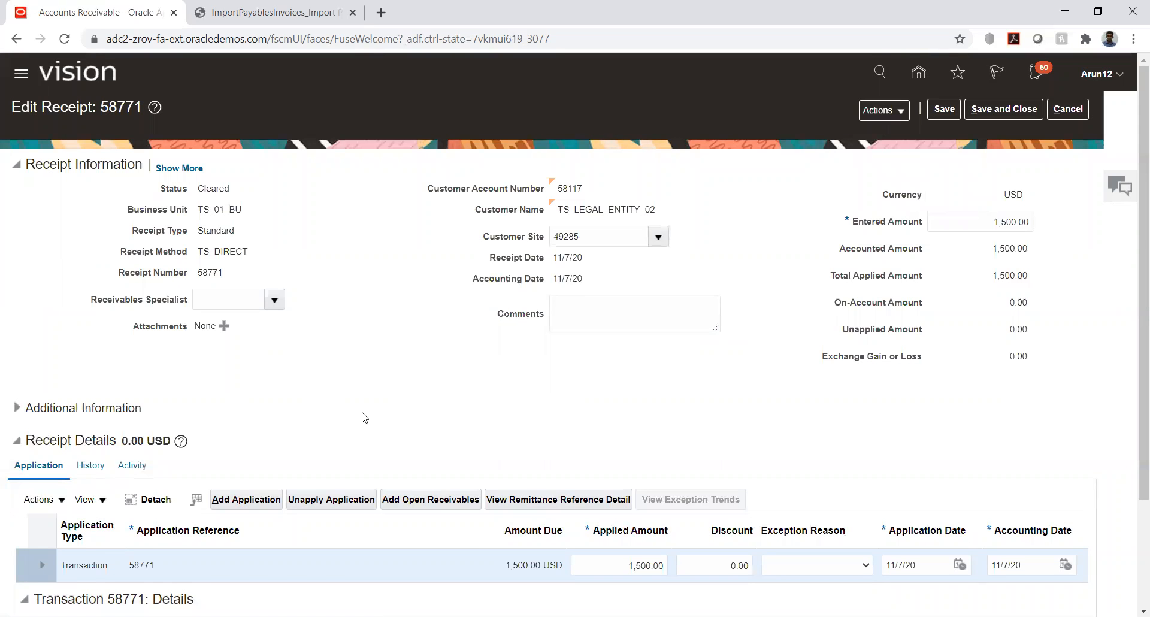
Try to create a write-off from the receipt's application to transaction 58771.
scroll(277, 355, "down", 2)
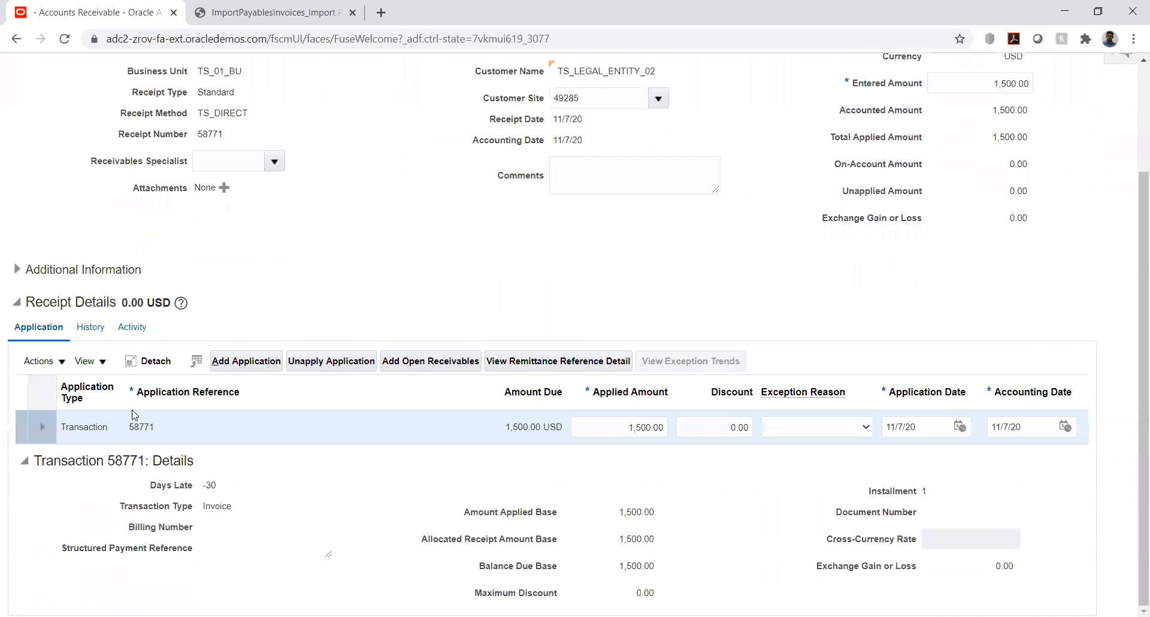
left_click(58, 364)
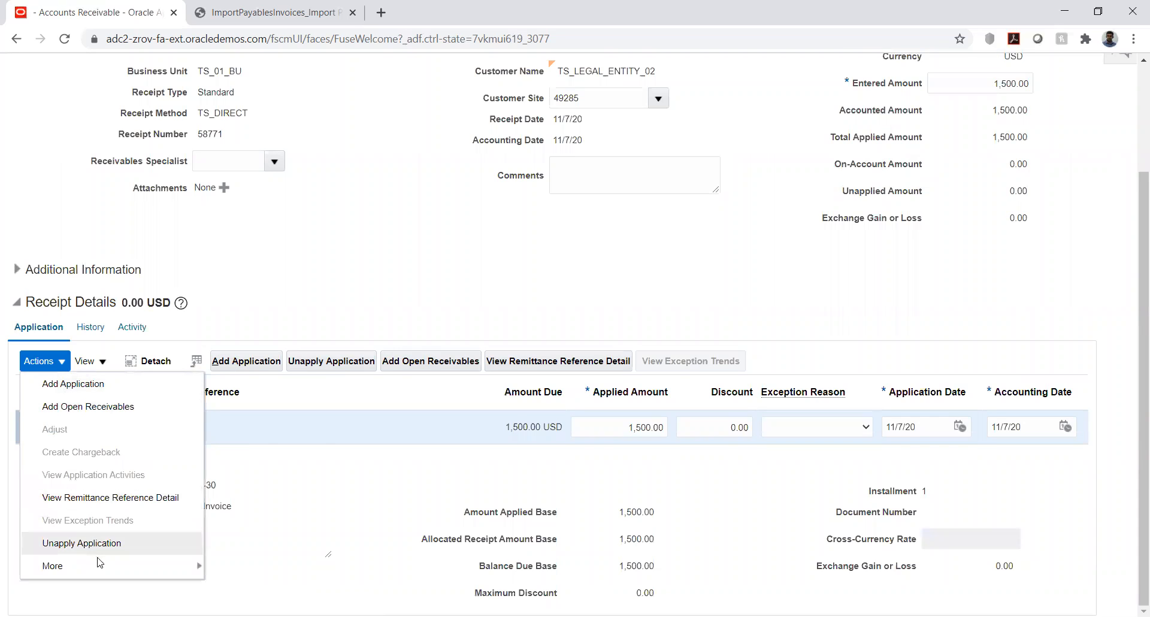
mouse_move(101, 566)
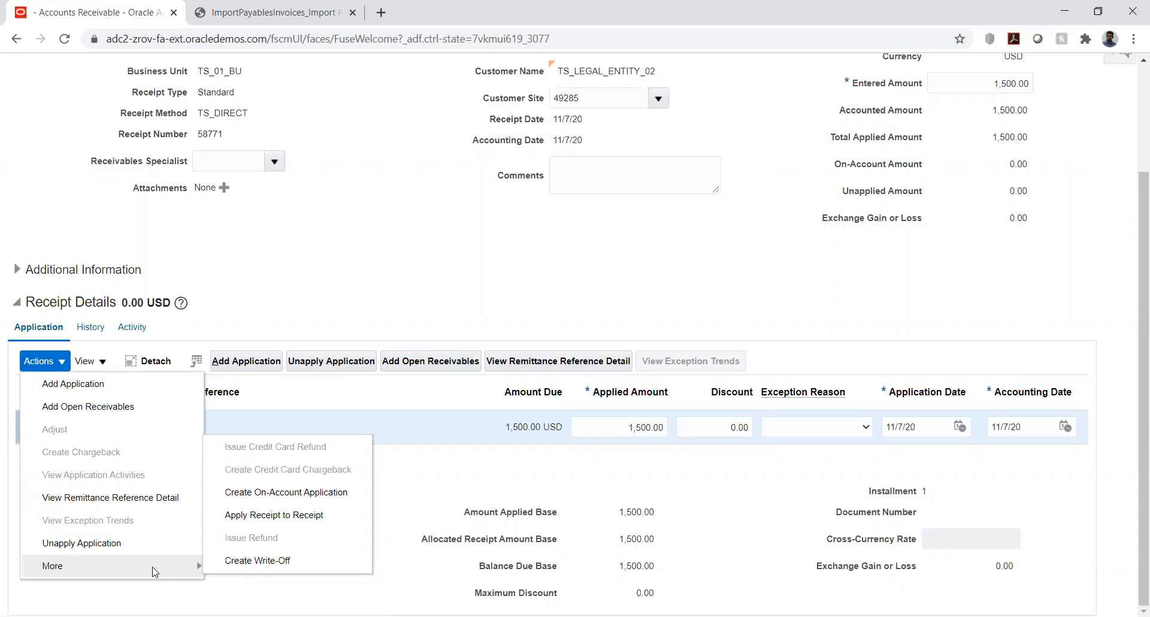
left_click(233, 561)
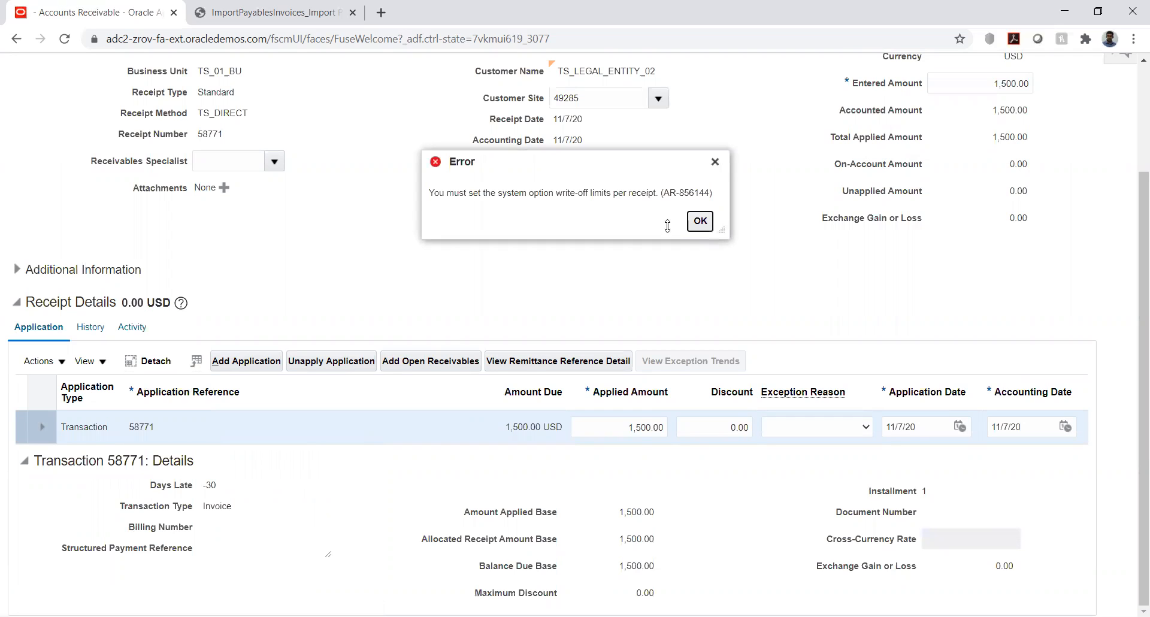
left_click(699, 222)
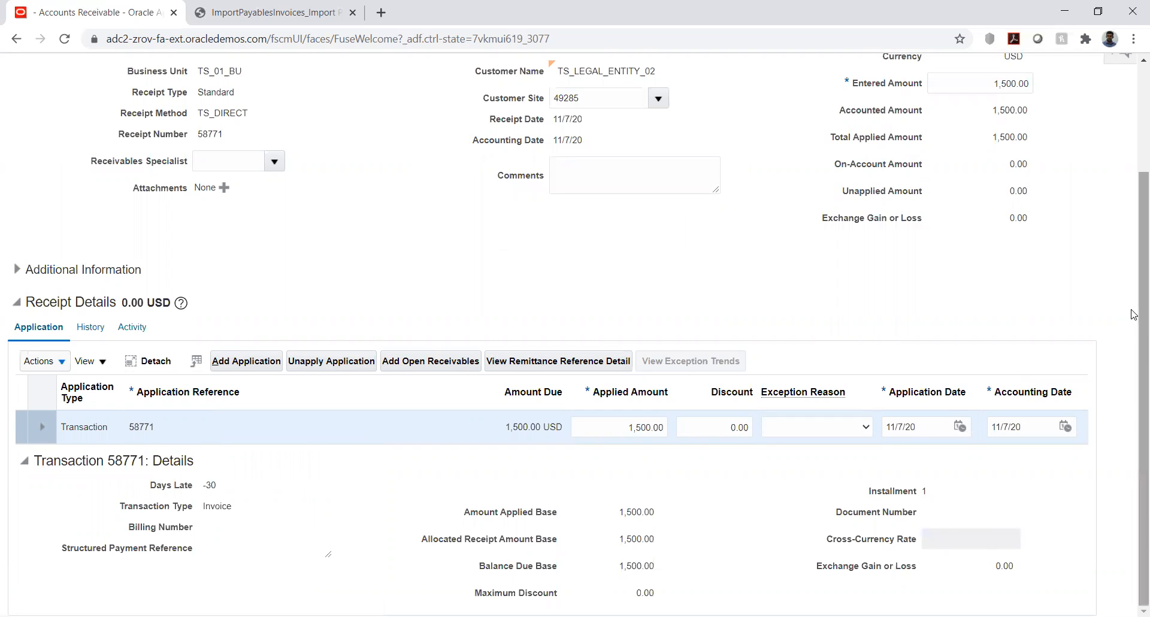
Save and close the receipt, and switch to Setup and Maintenance.
scroll(1133, 314, "up", 3)
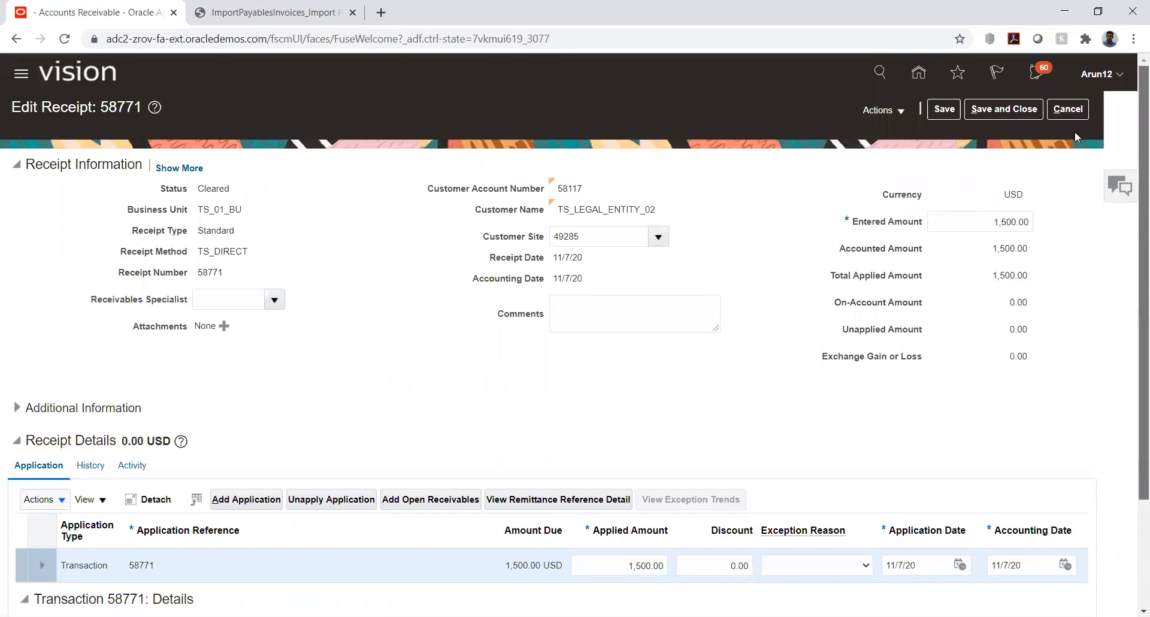
left_click(998, 114)
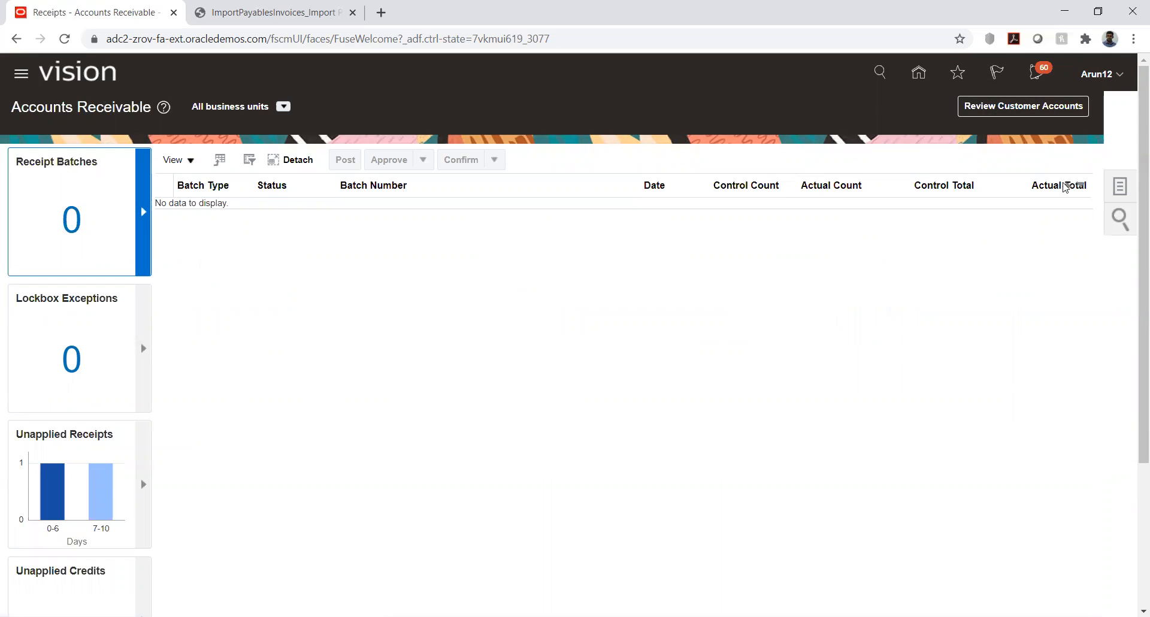
left_click(844, 292)
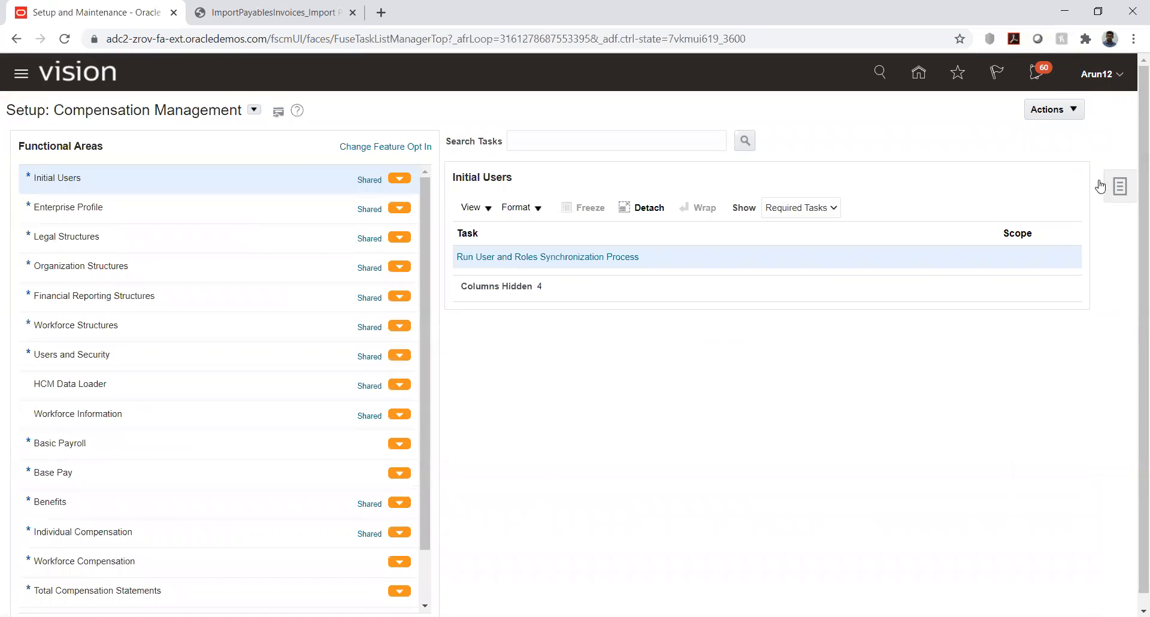
Open the TATA PROJECT implementation project and go to its Manage Receivables System Options task.
left_click(1100, 186)
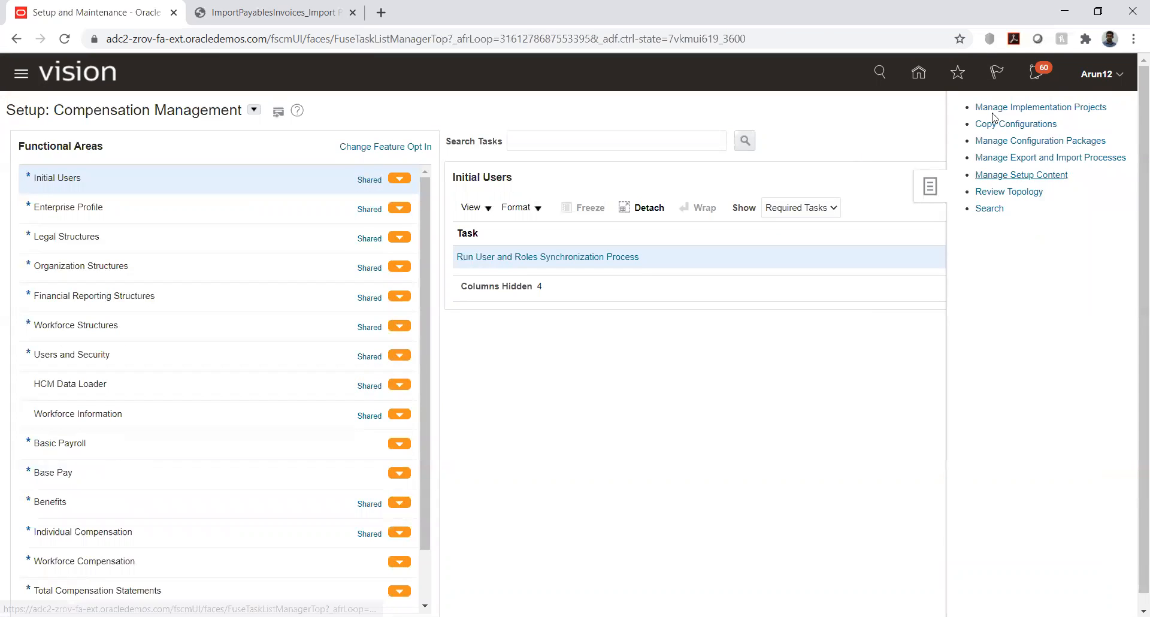
left_click(995, 107)
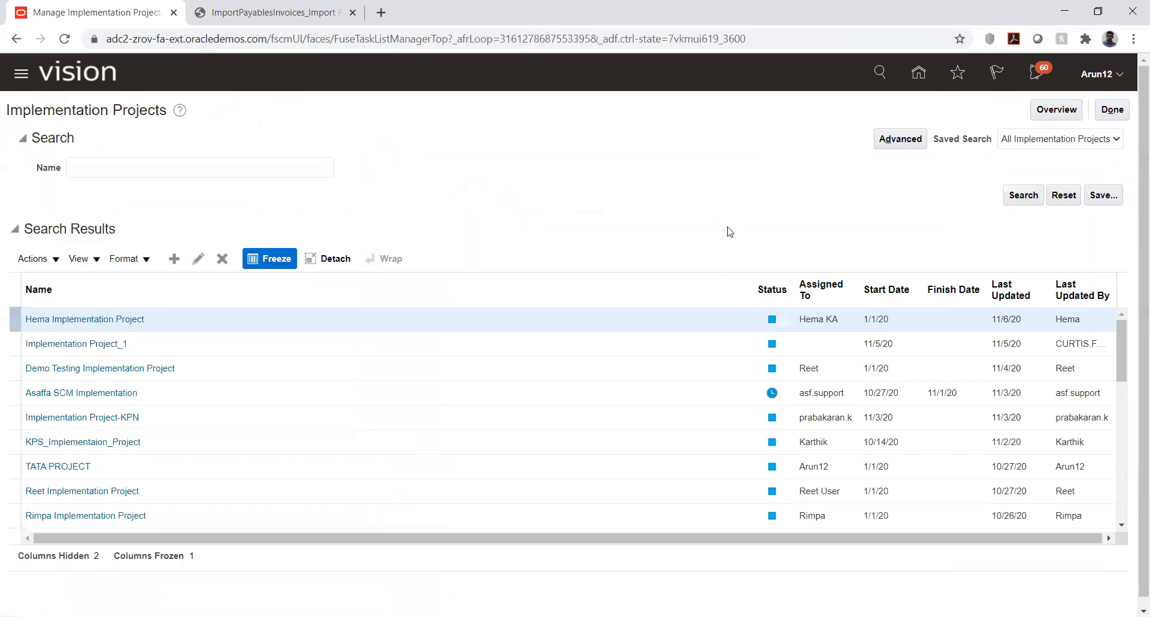
left_click(45, 466)
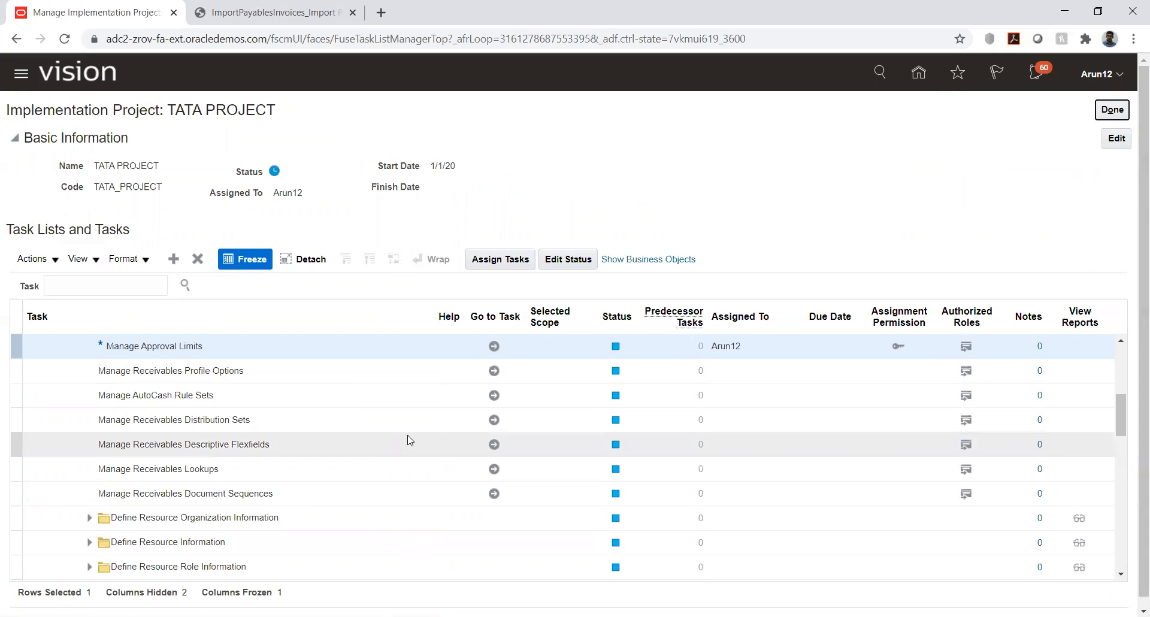
scroll(409, 440, "down", 2)
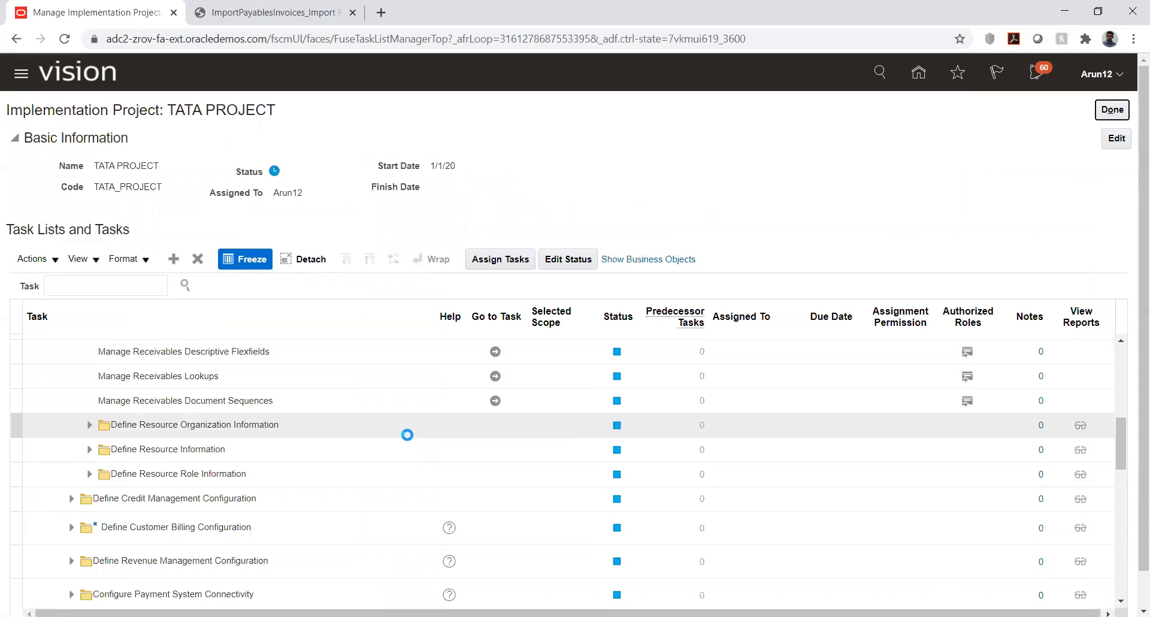
scroll(407, 435, "down", 2)
scroll(407, 437, "down", 2)
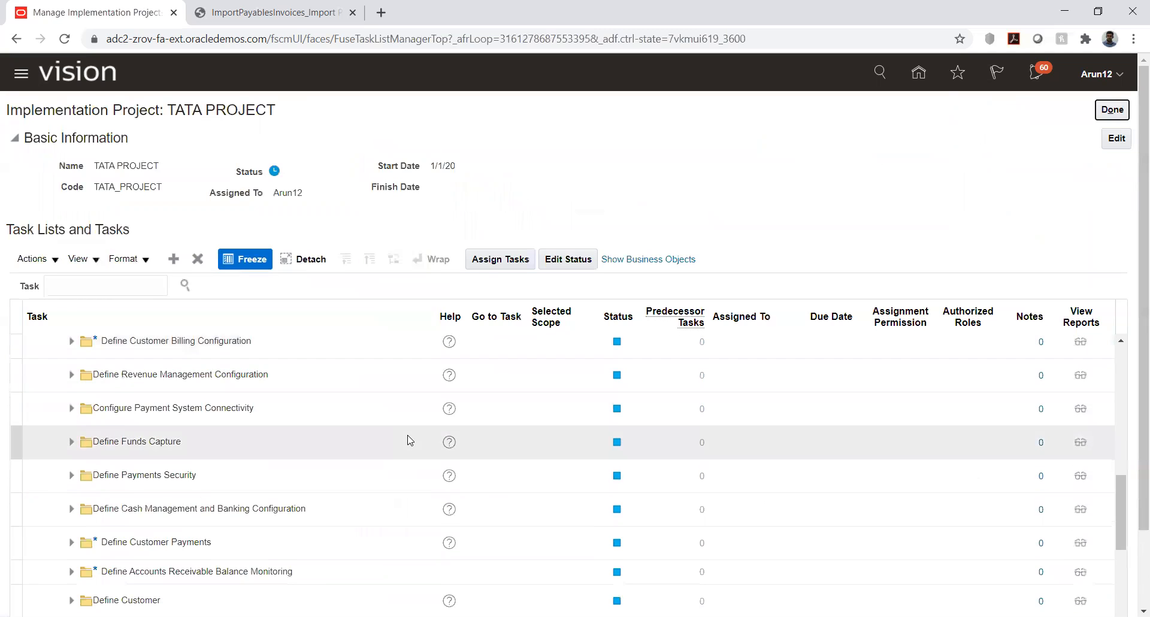
scroll(407, 439, "down", 2)
left_click(494, 541)
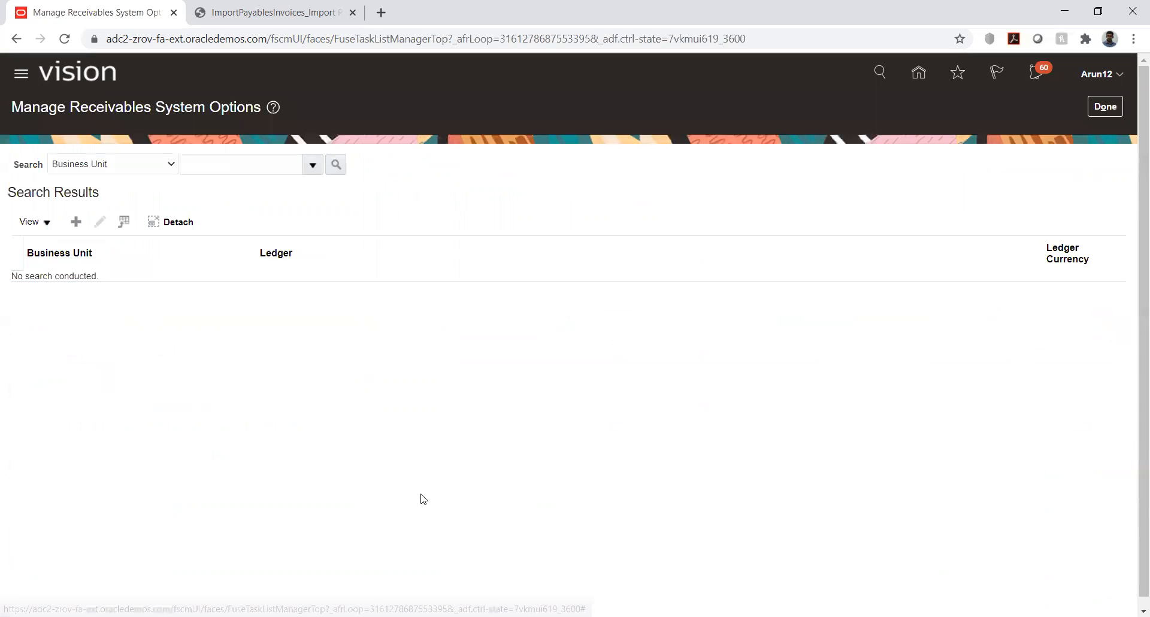
Search the receivables system options for business units matching TS% and open the Cash Processing options of TS_01_BU.
left_click(235, 171)
type("TS%")
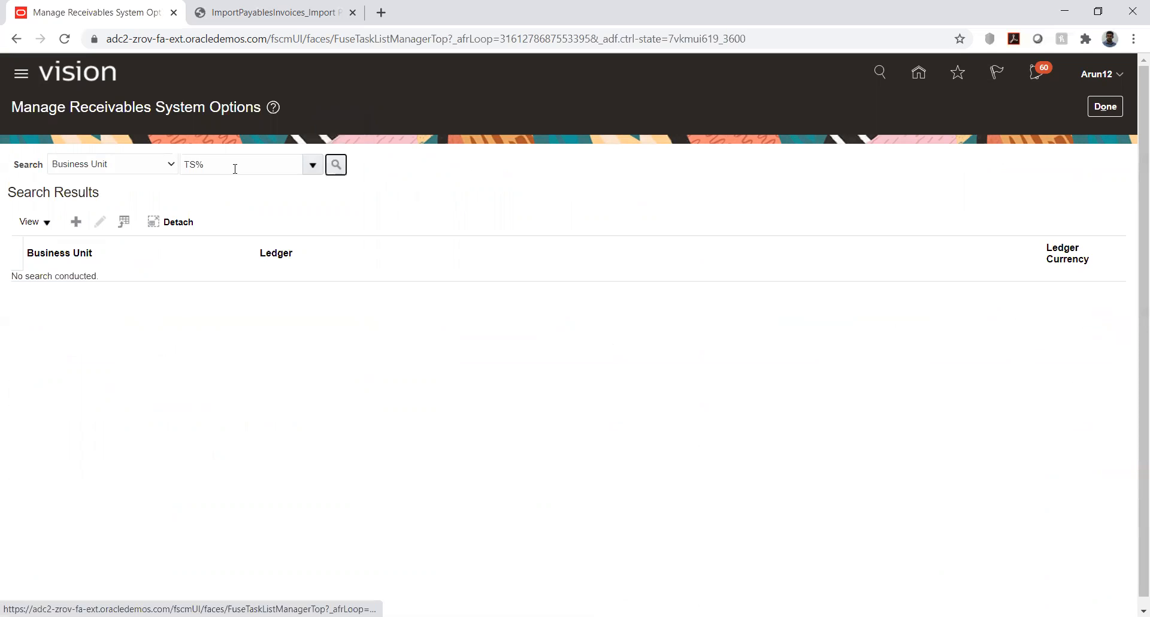
left_click(336, 165)
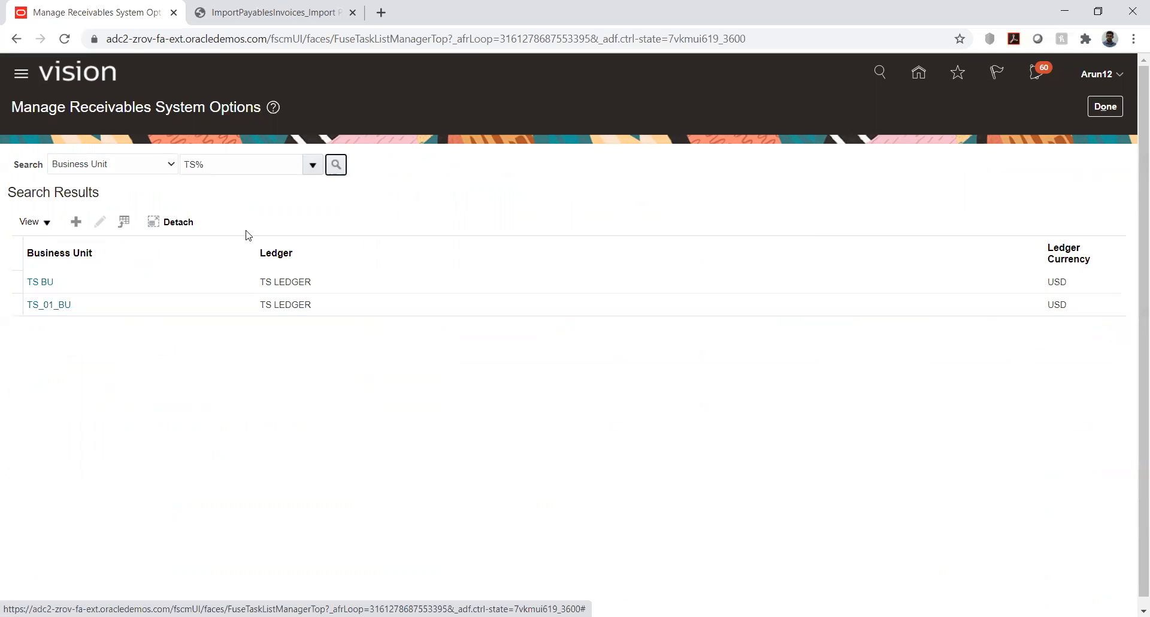
left_click(60, 304)
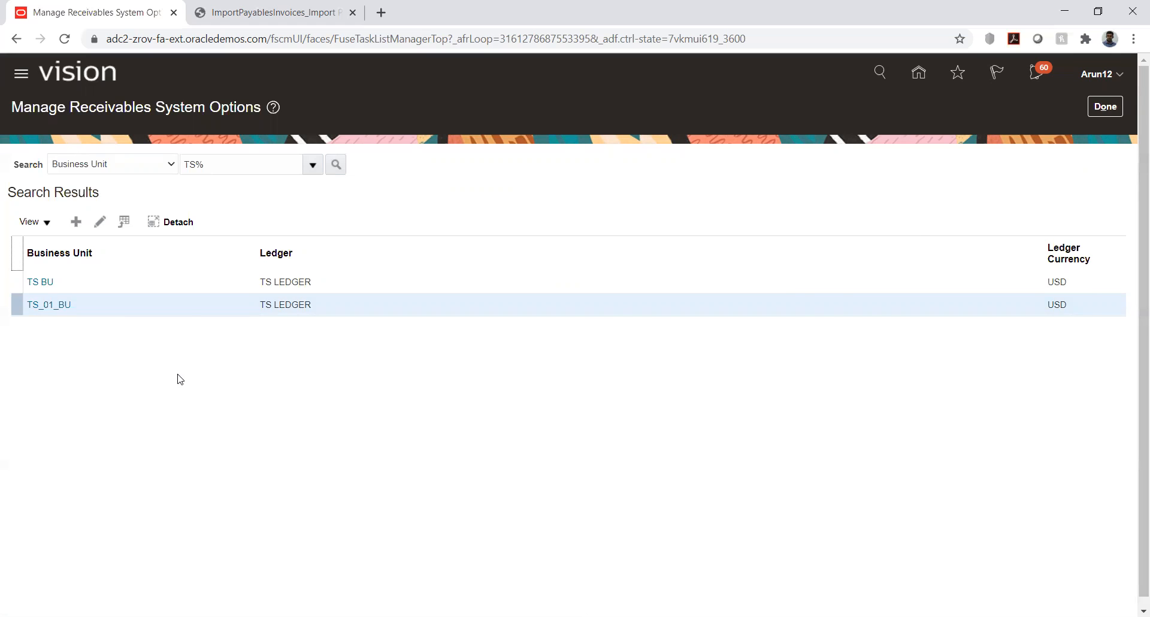
left_click(120, 189)
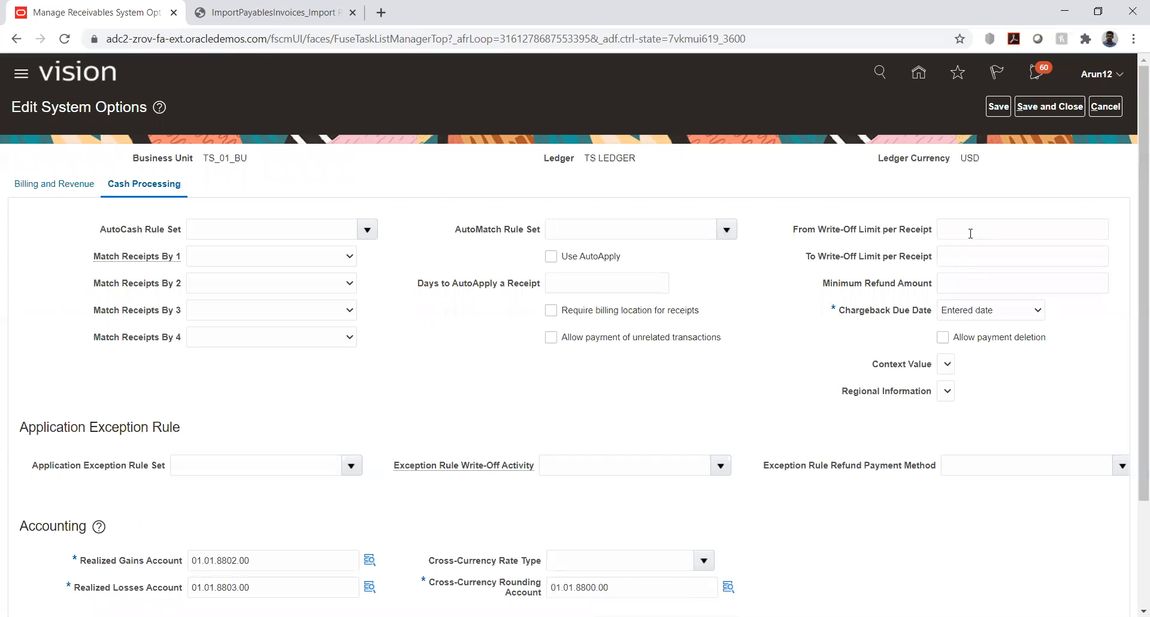
Set the minimum refund amount to 1 and the write-off limits per receipt from 1 to 11,111,111, saving and closing the options.
left_click(972, 280)
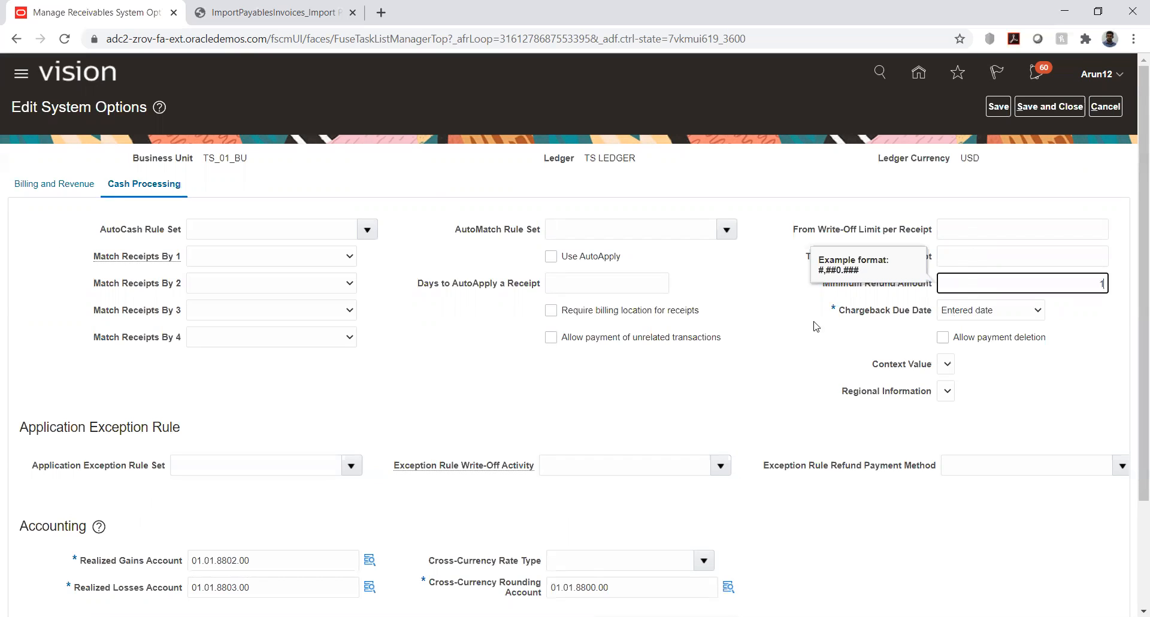
left_click(801, 311)
left_click(952, 231)
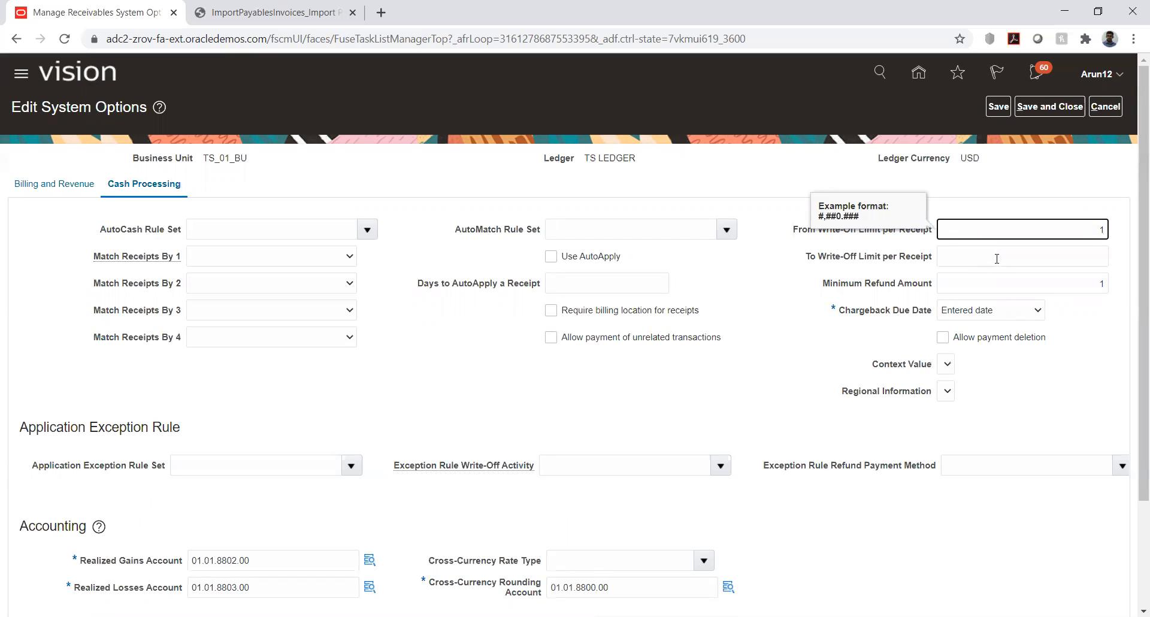
left_click(997, 258)
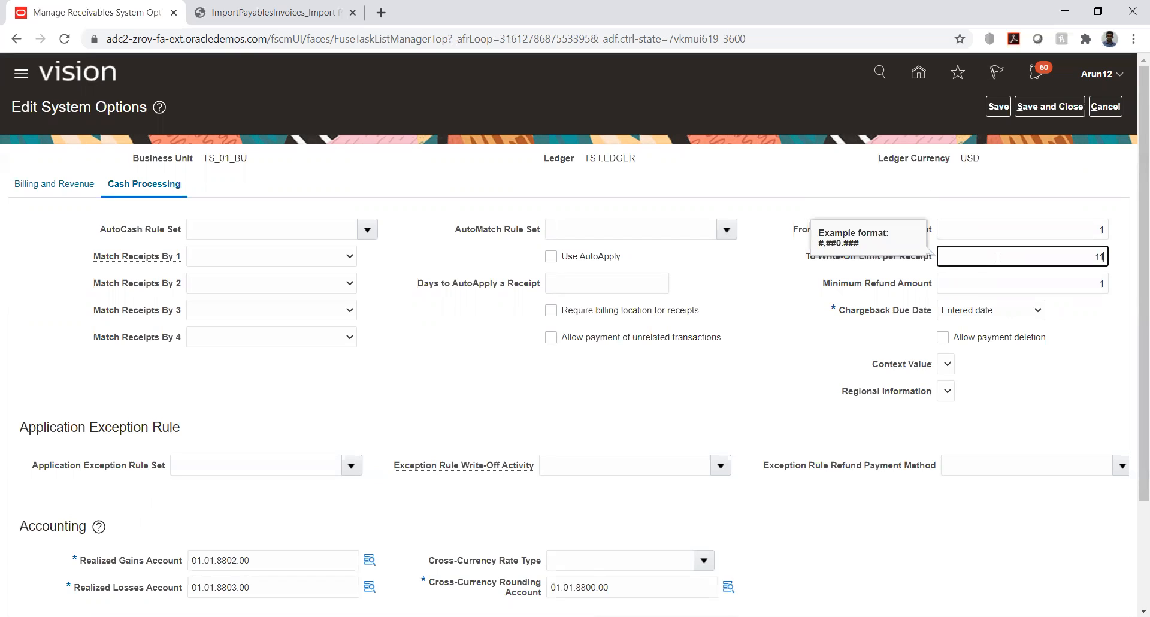
left_click(769, 294)
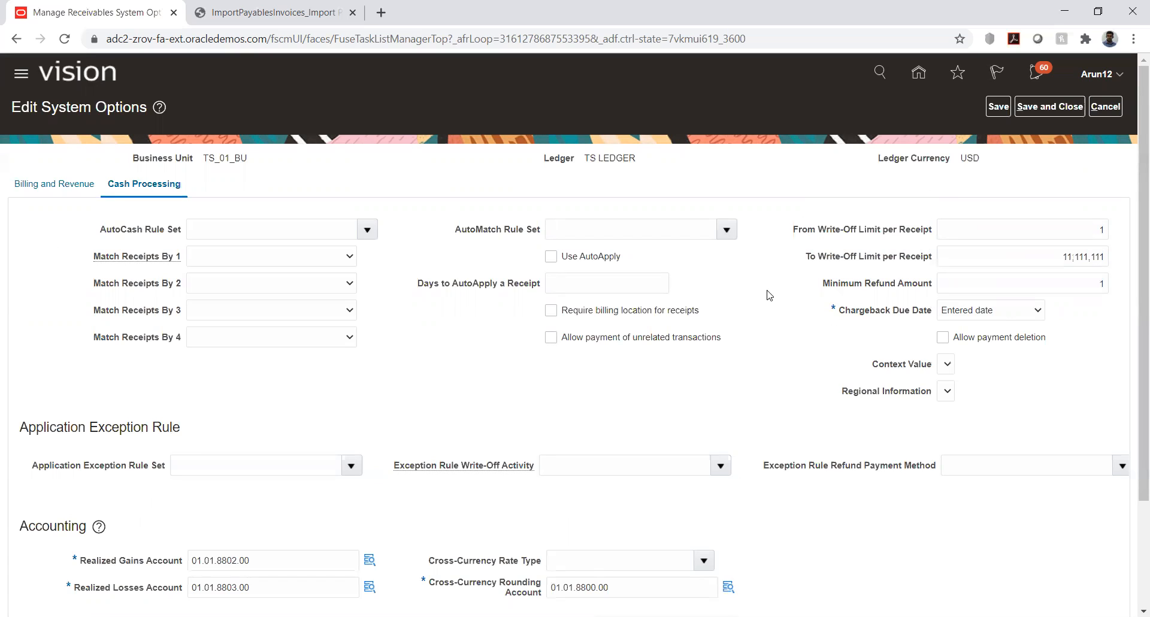
left_click(998, 106)
left_click(1043, 107)
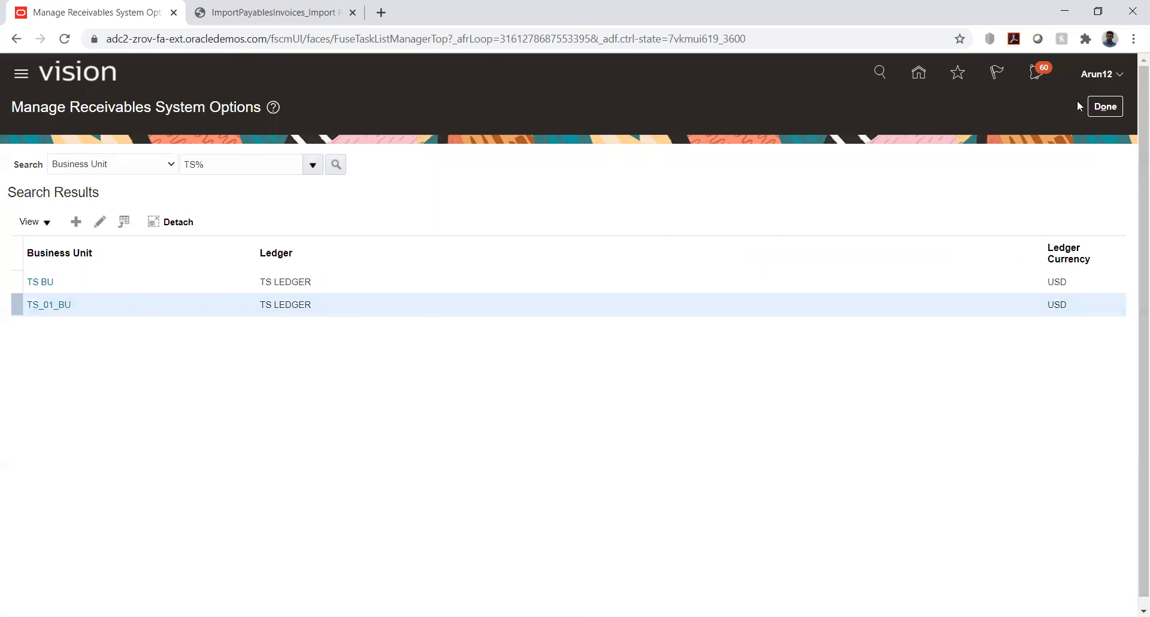
Leave the receivables system options and open Manage Receipts in Accounts Receivable.
left_click(1104, 106)
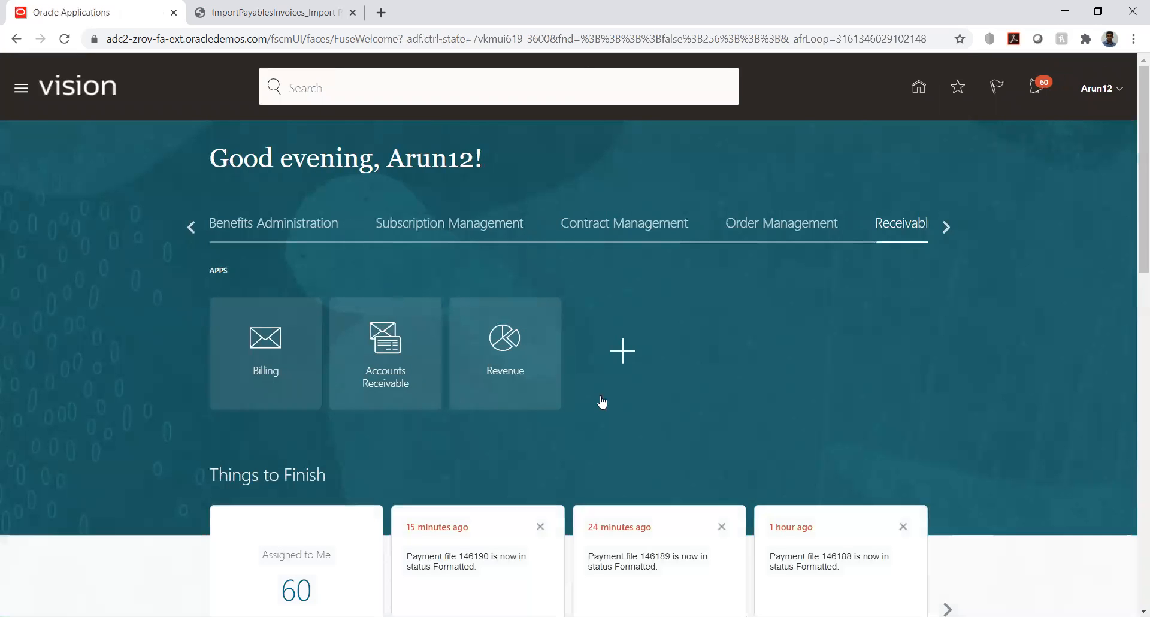
left_click(847, 231)
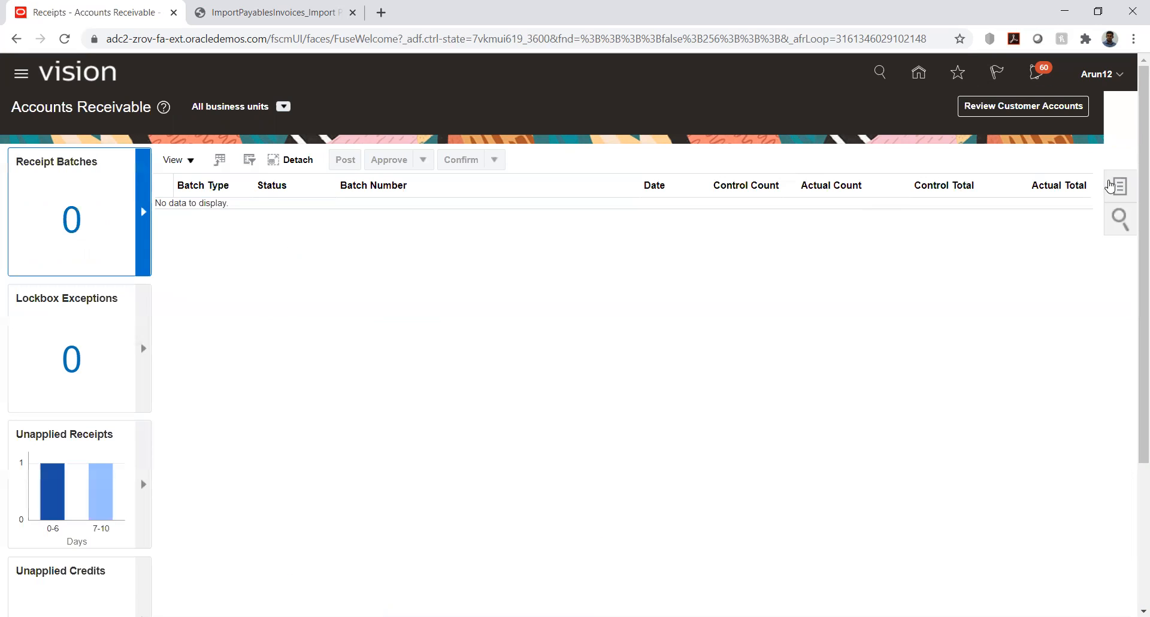
left_click(1110, 185)
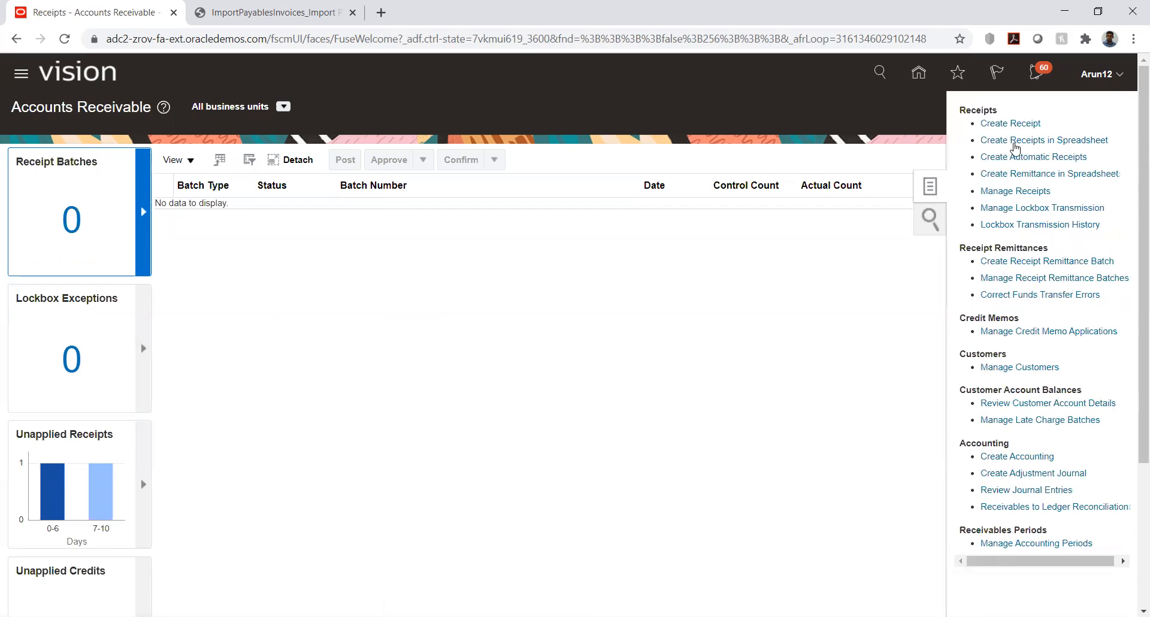
left_click(995, 190)
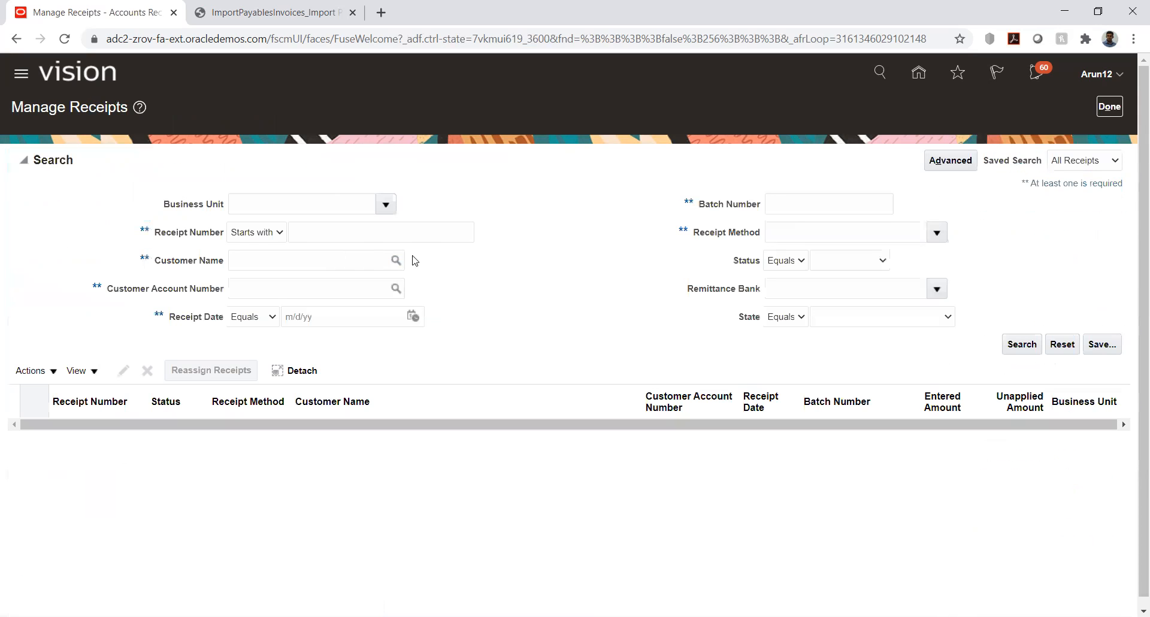
Search for receipt number 58771 and open that receipt for editing.
left_click(406, 237)
type("58771")
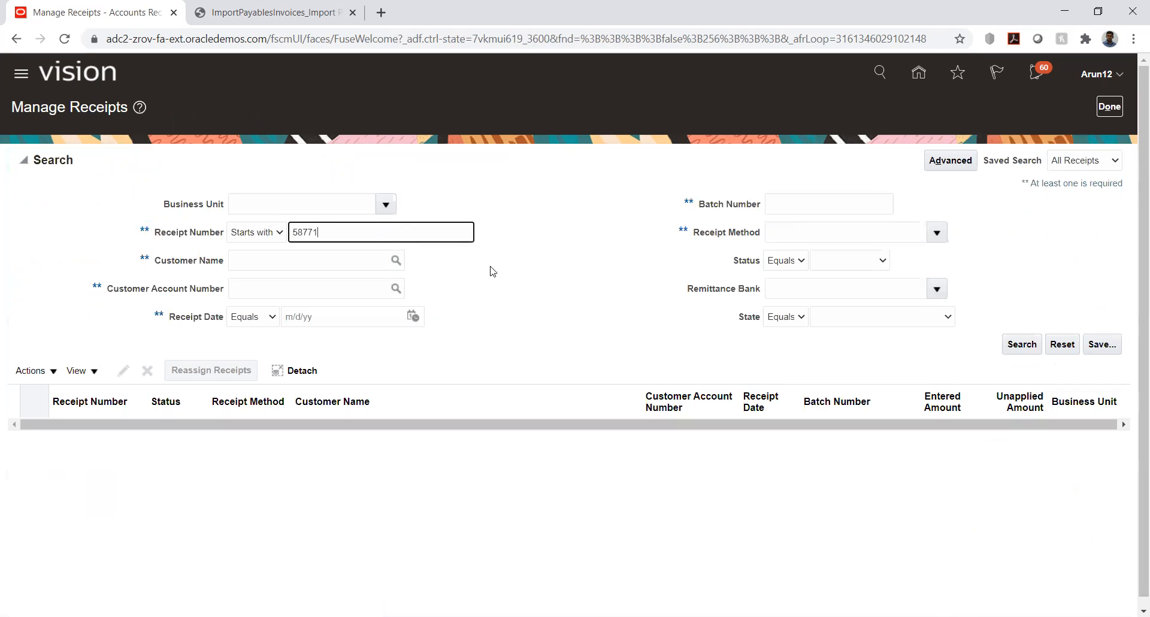
left_click(1018, 346)
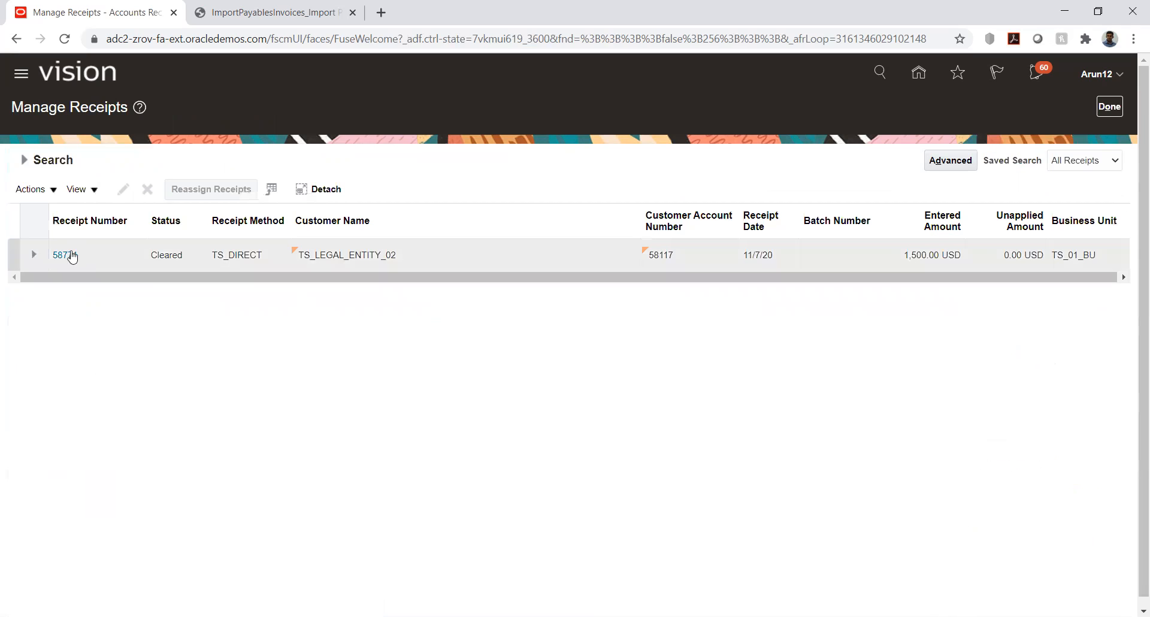
left_click(66, 255)
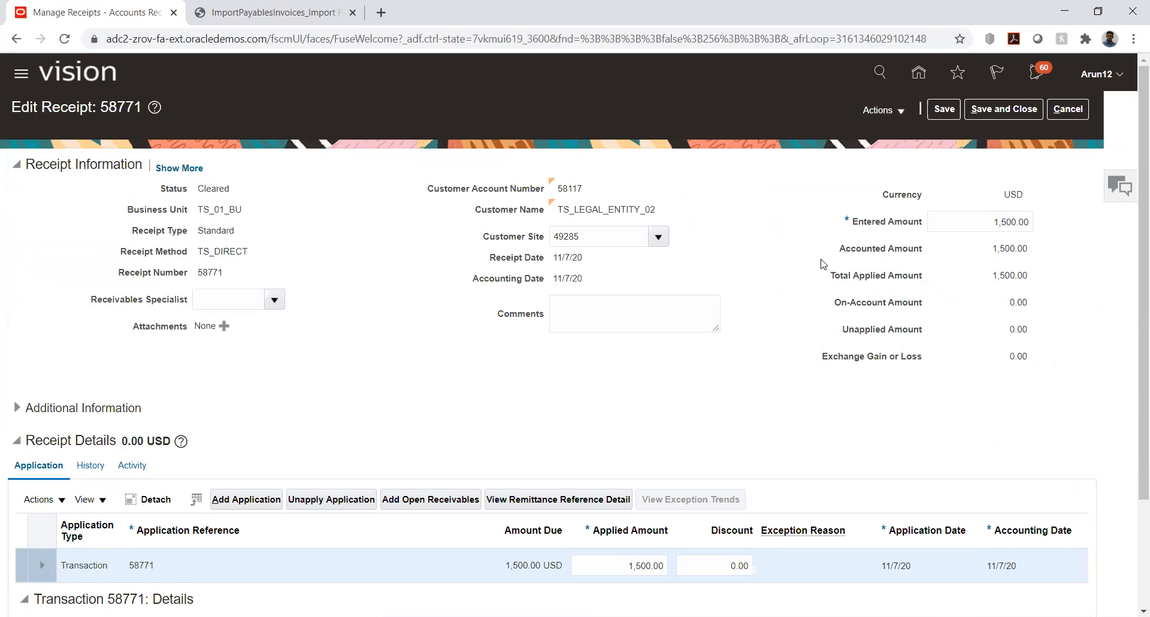
Create a write-off of 1,500.00 USD on the receipt with the receivables activity TS_Write-off.
scroll(150, 389, "down", 2)
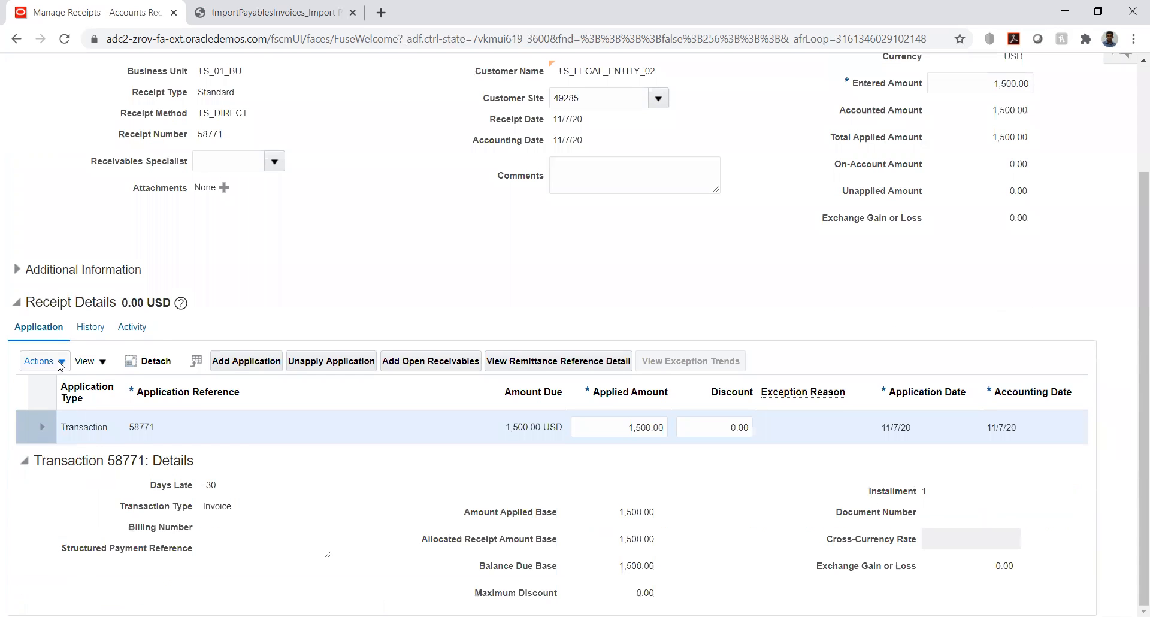
left_click(60, 362)
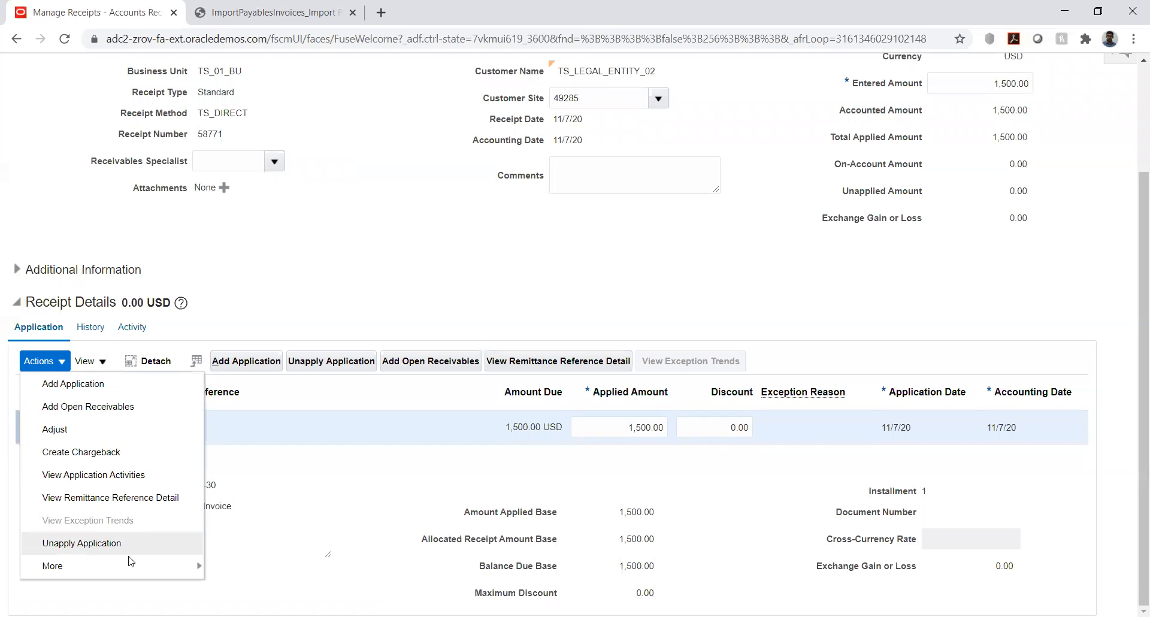
mouse_move(146, 566)
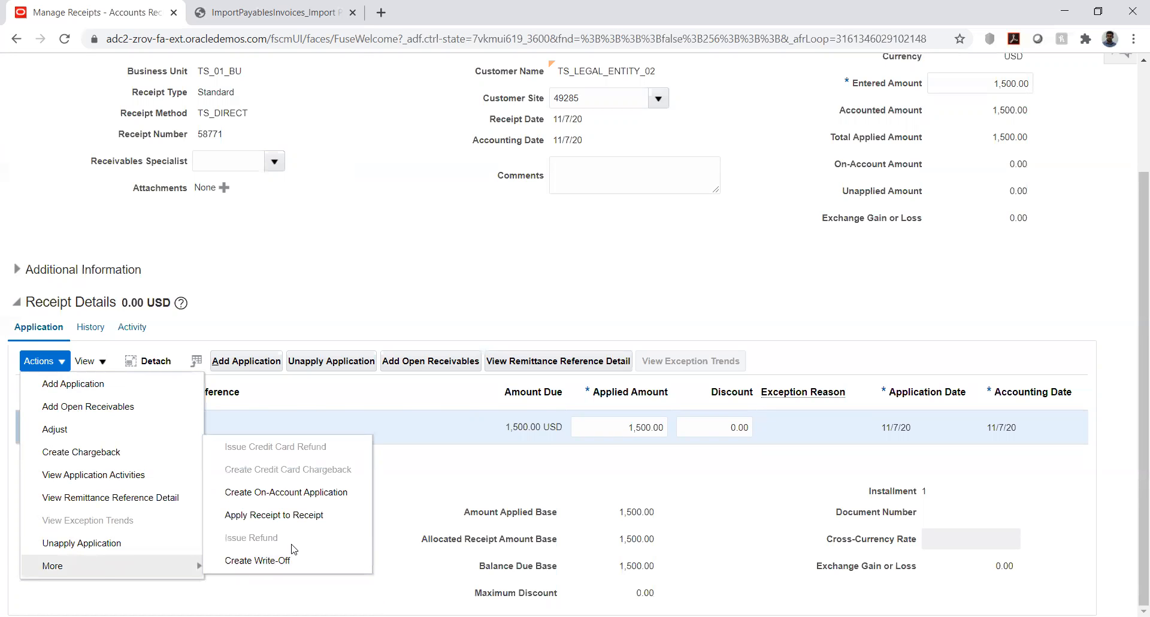
left_click(292, 560)
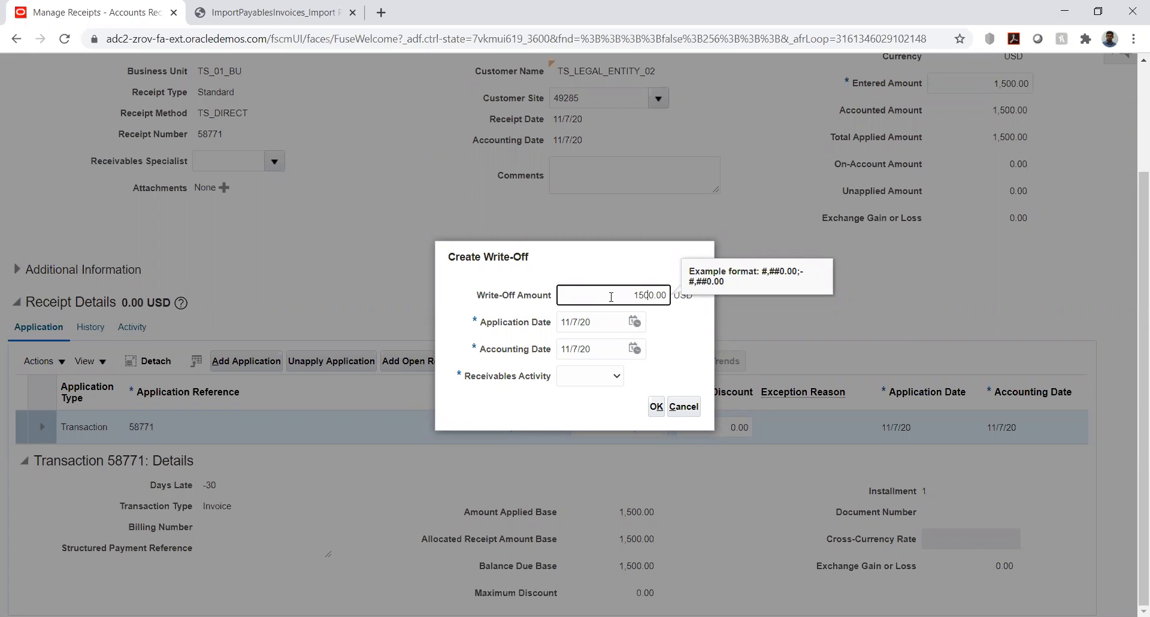
key("Tab")
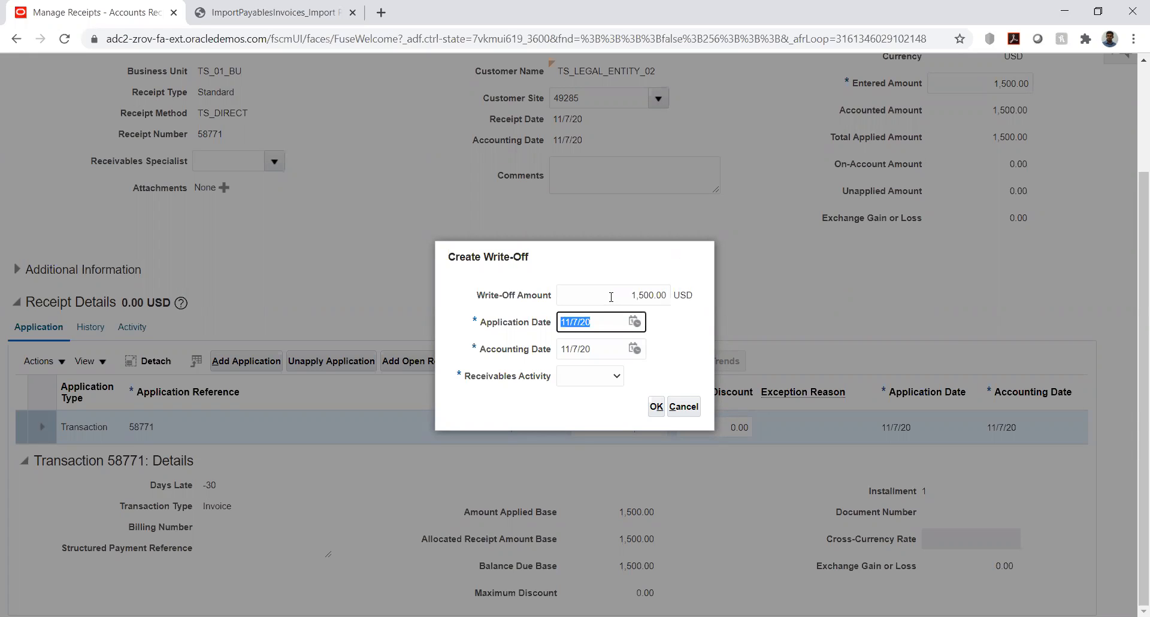
left_click(591, 377)
left_click(590, 403)
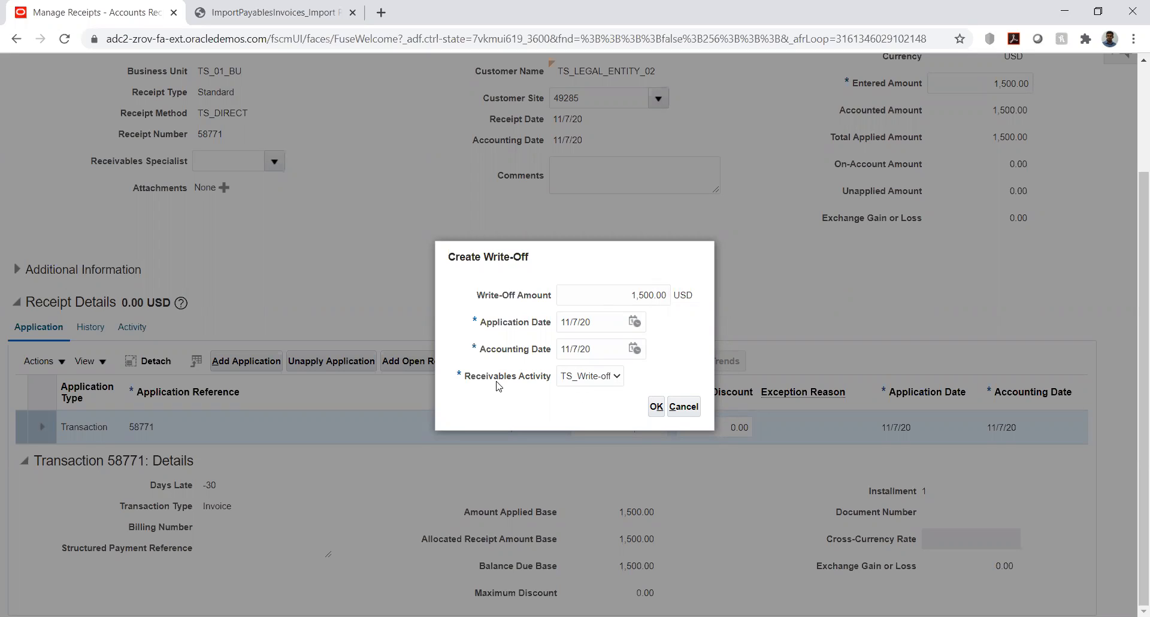
left_click(655, 407)
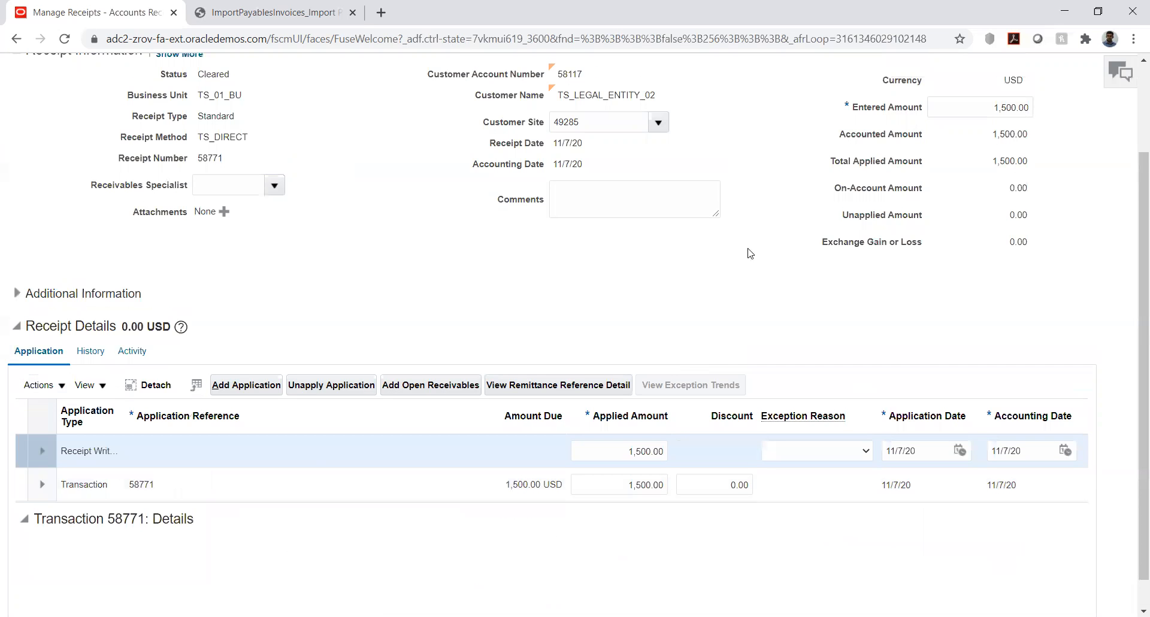
Post receipt 58771 to the ledger and review its accounting lines.
scroll(766, 248, "up", 2)
left_click(892, 110)
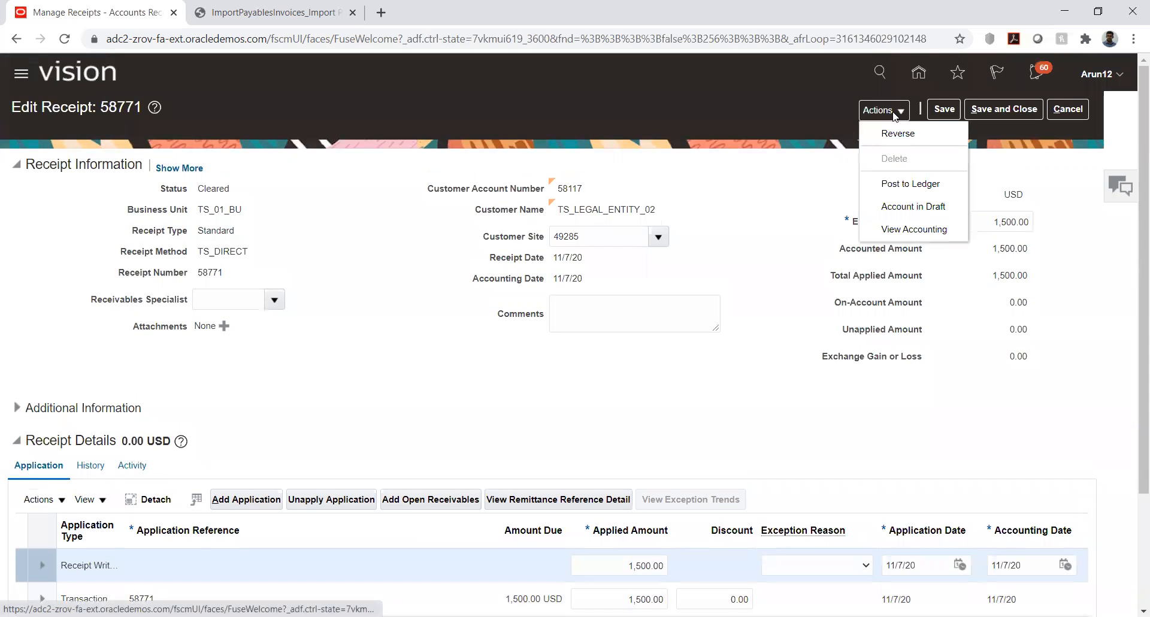
left_click(901, 183)
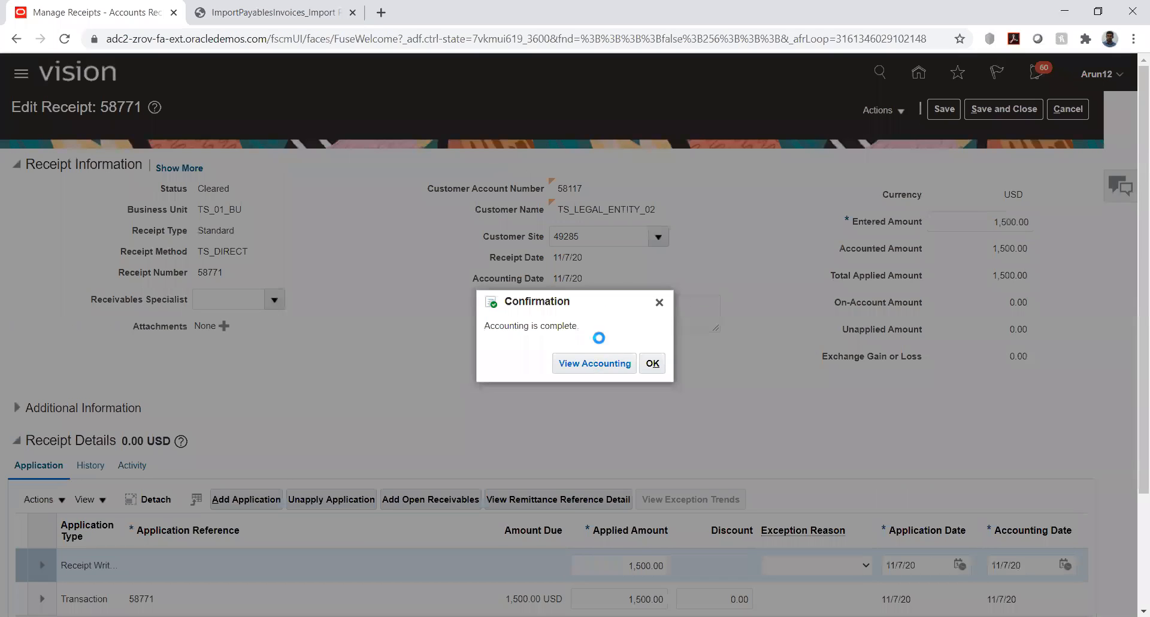
key("Return")
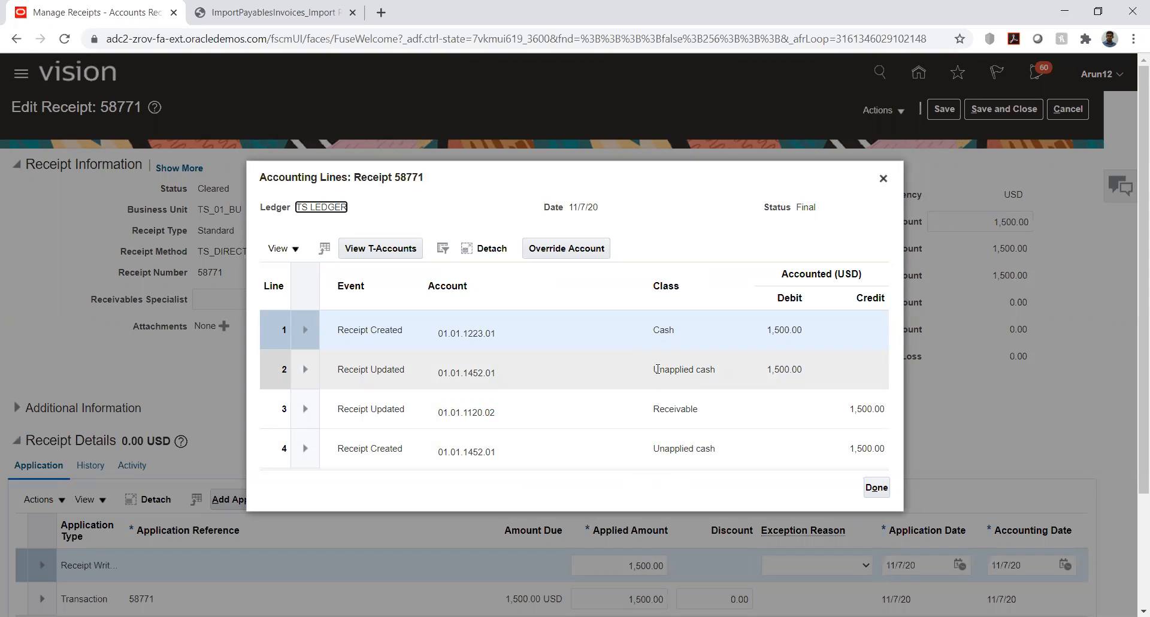
left_click(876, 488)
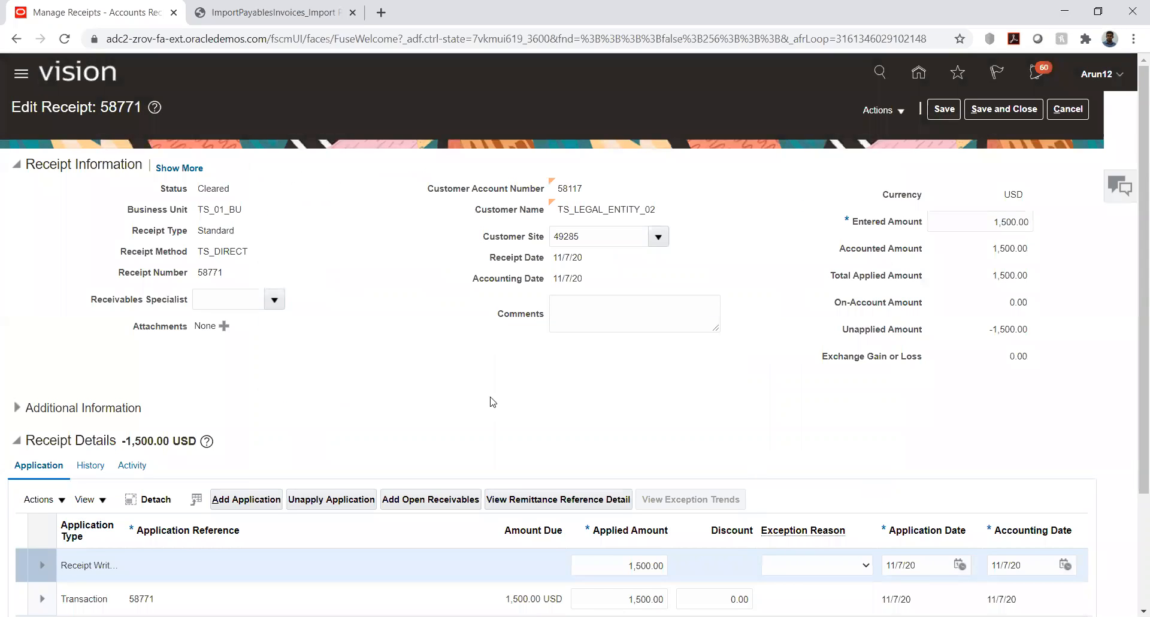
Check the actions available for the write-off application, and try to save and close the receipt.
scroll(392, 354, "down", 2)
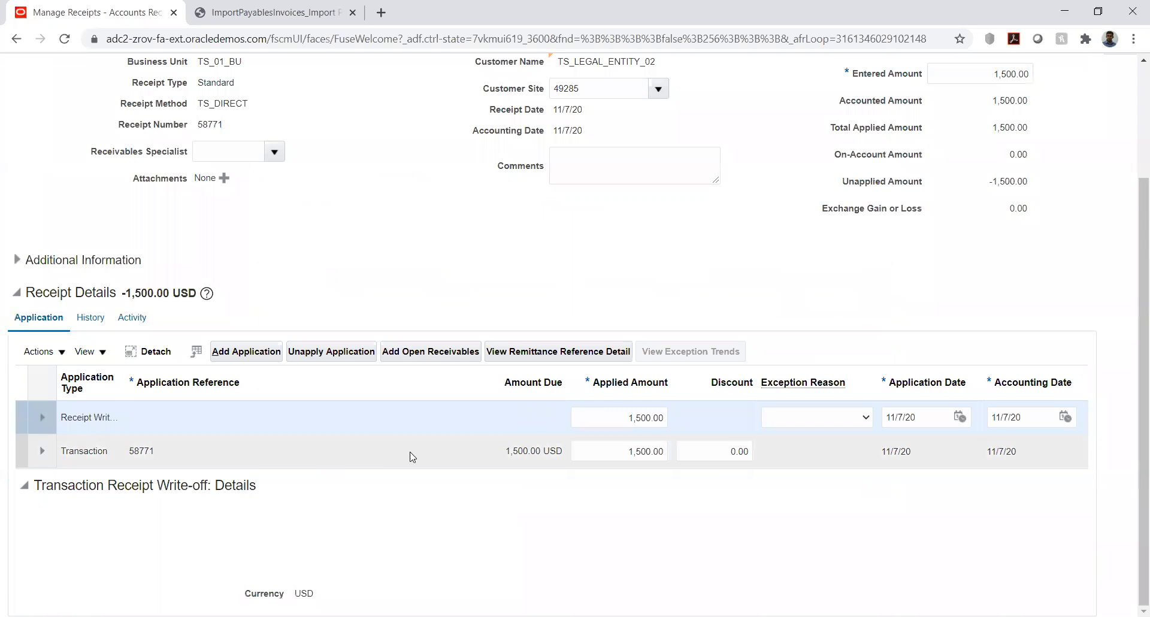
left_click(39, 351)
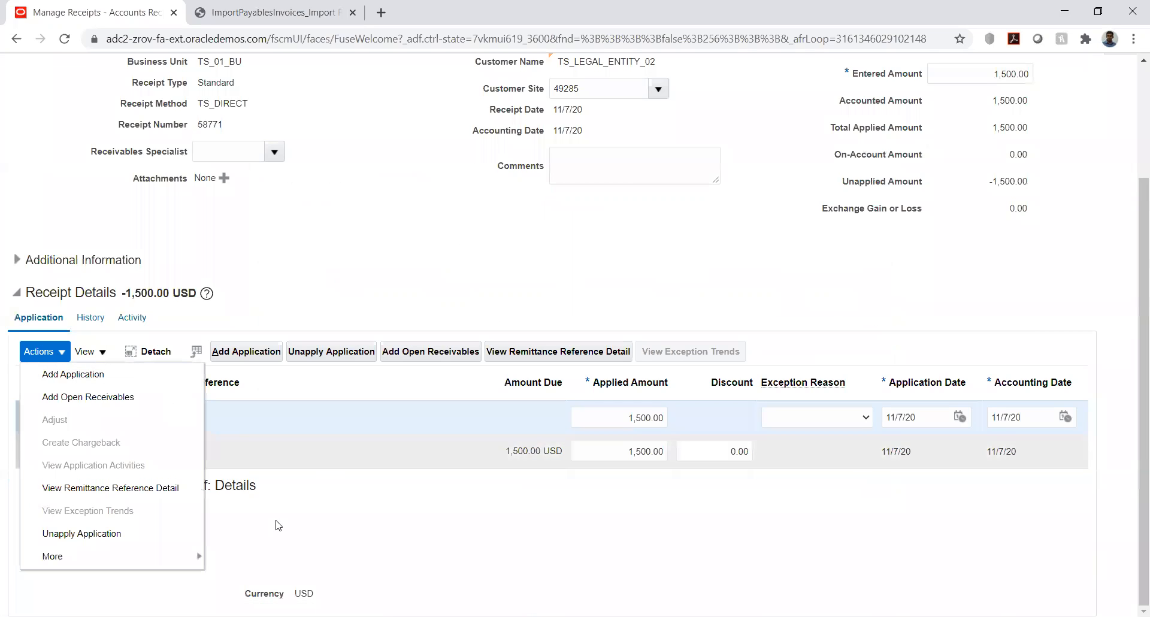
mouse_move(178, 558)
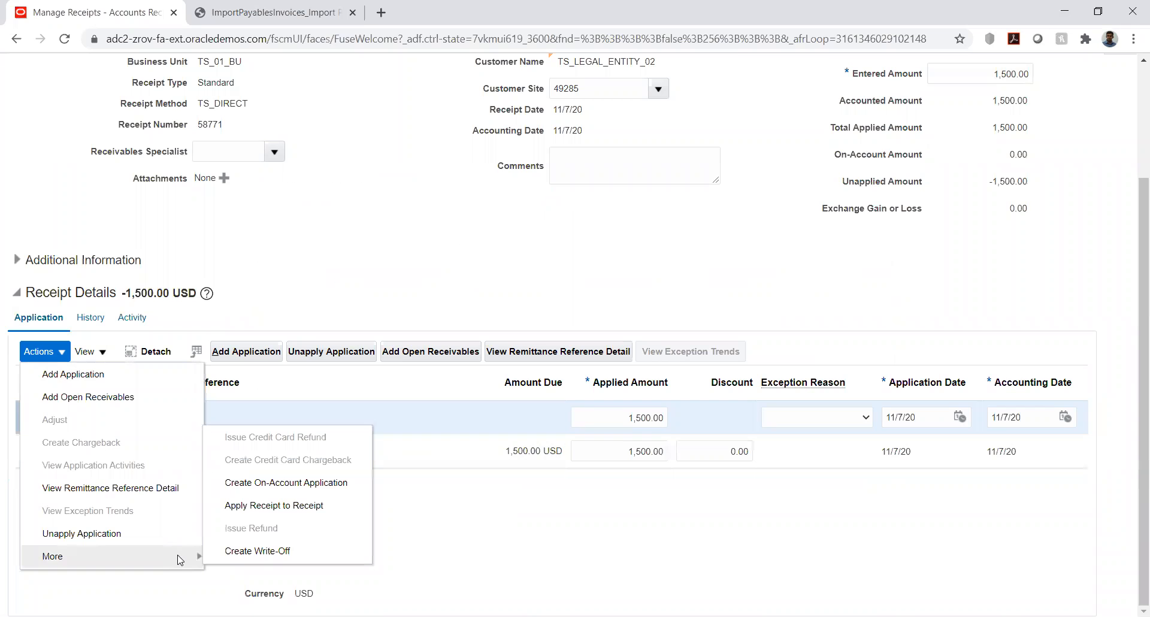
left_click(449, 526)
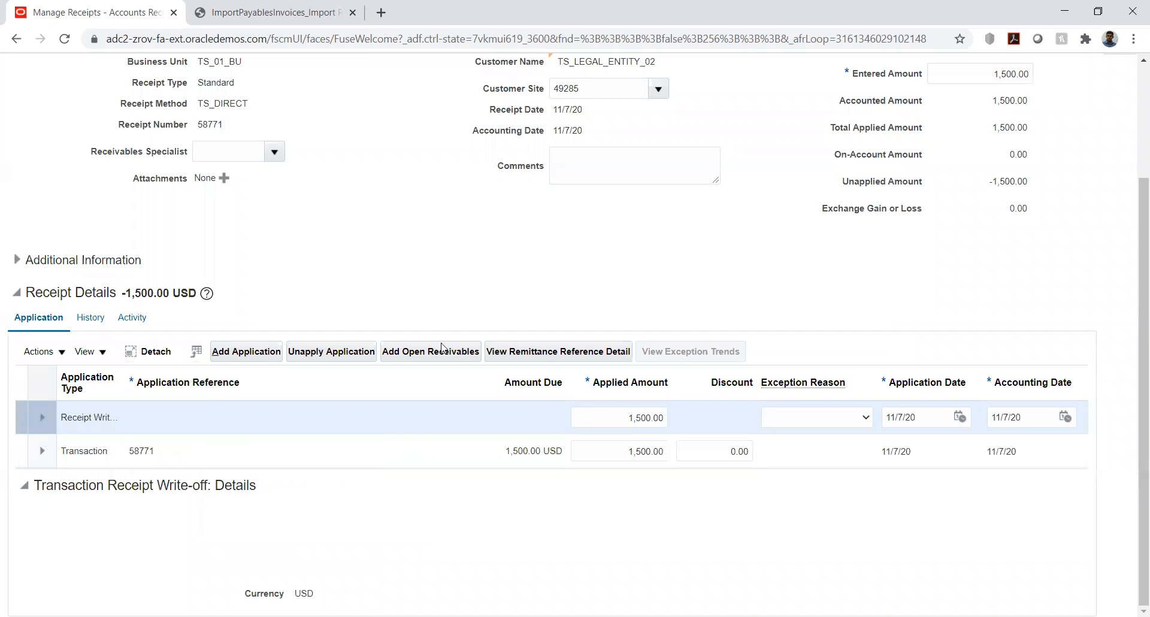
scroll(998, 245, "up", 2)
scroll(998, 246, "up", 1)
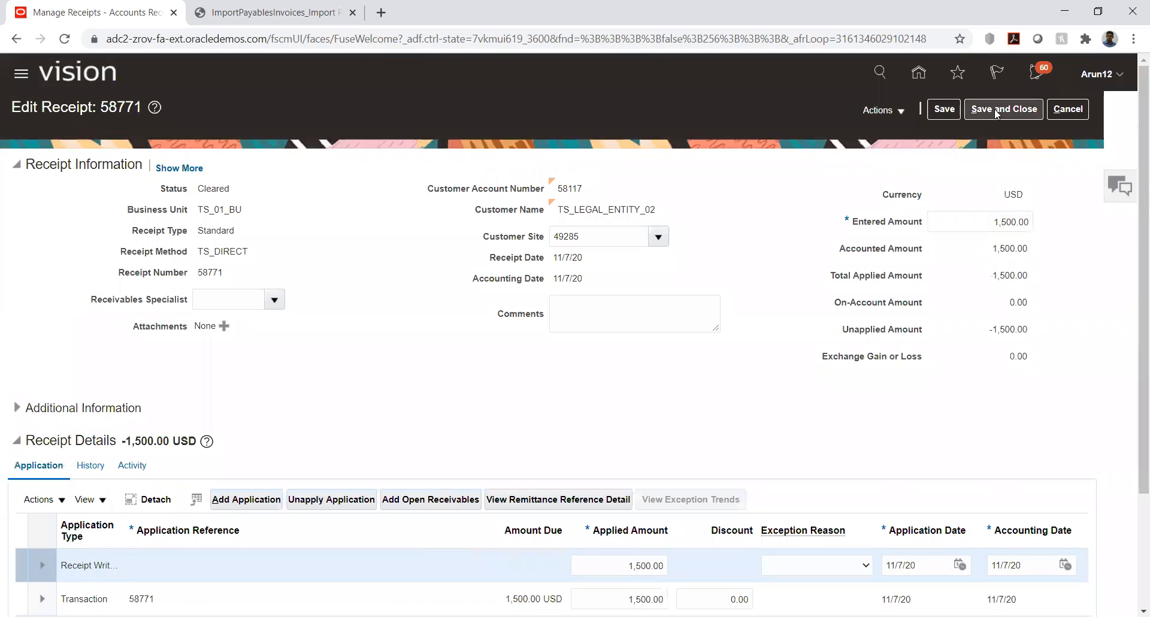
left_click(980, 113)
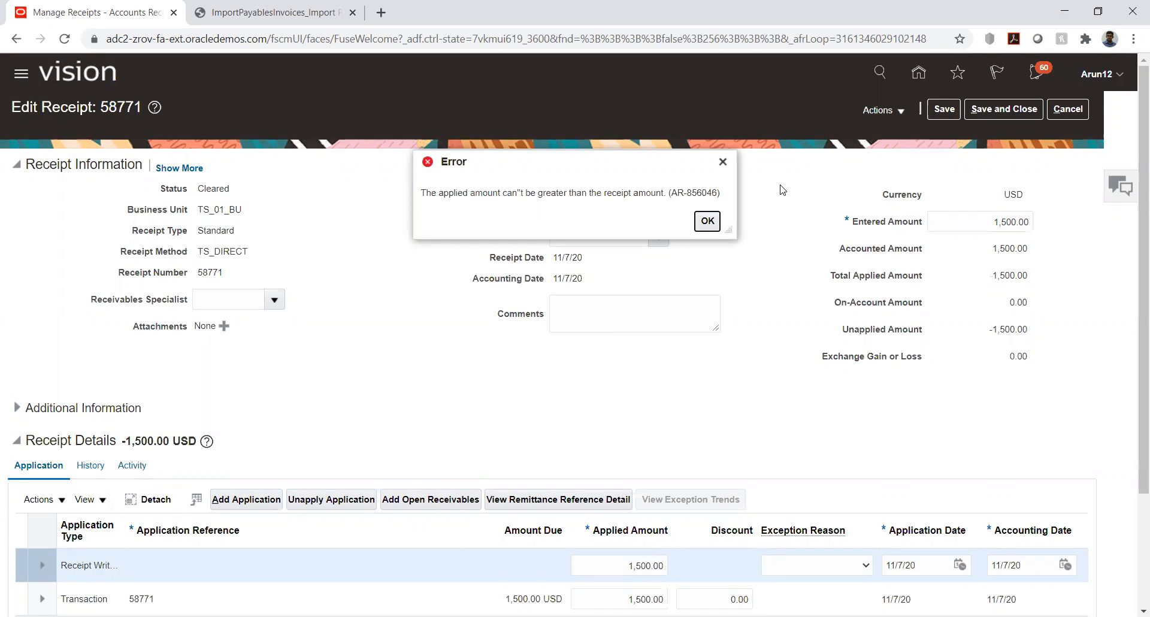
left_click(705, 222)
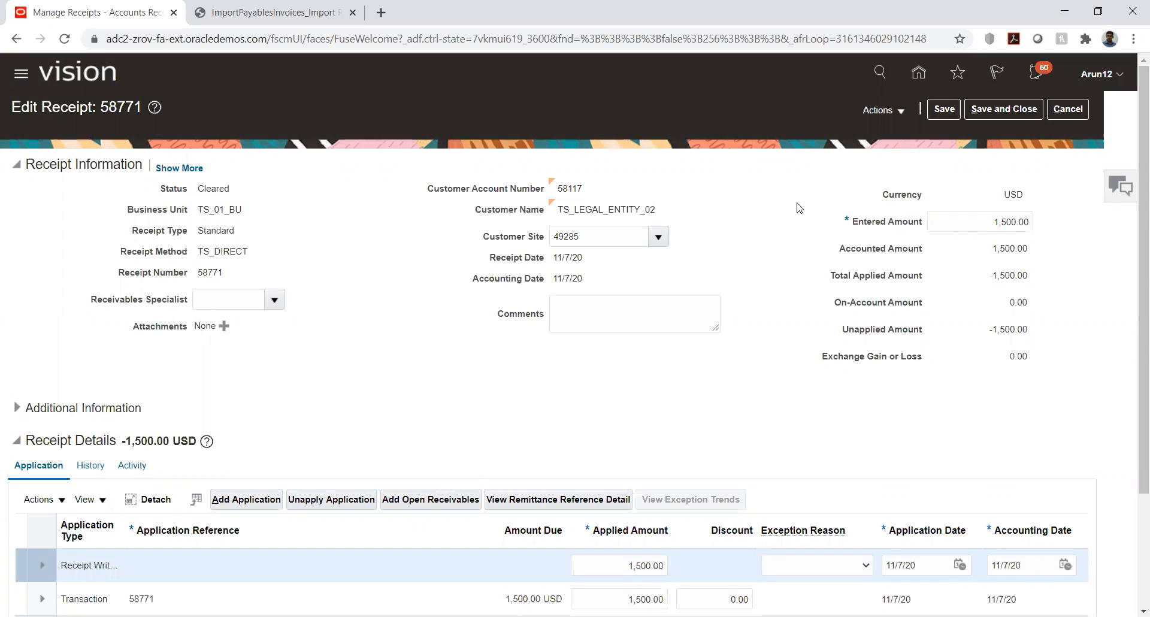
Cancel editing receipt 58771 without saving the pending changes.
scroll(530, 365, "down", 1)
scroll(530, 365, "down", 2)
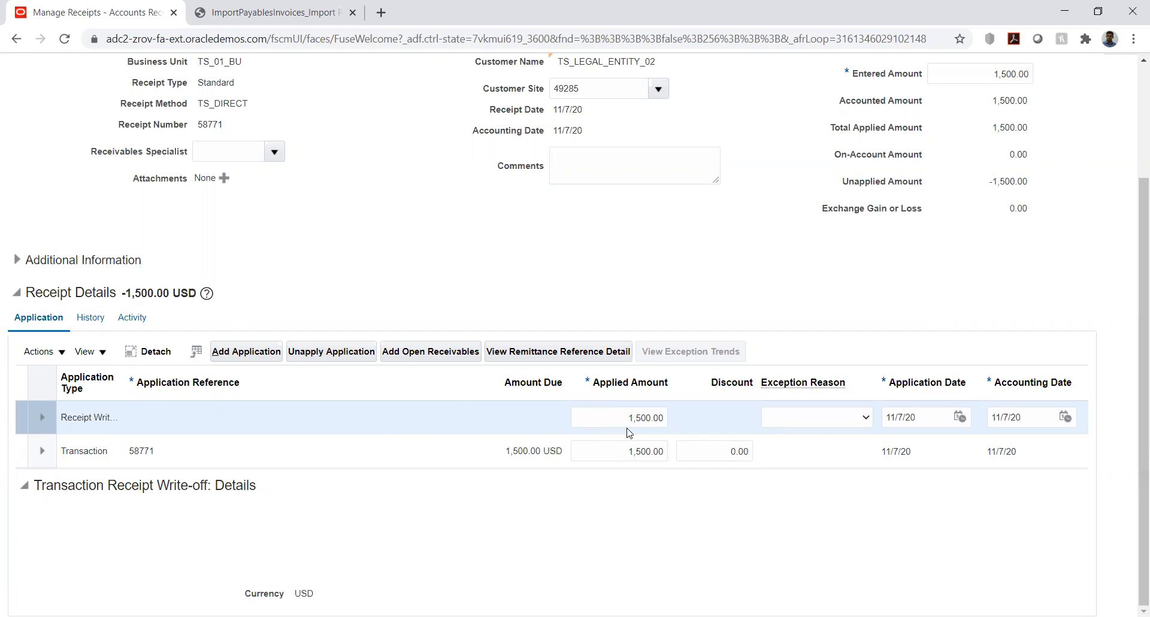
left_click(592, 415)
scroll(819, 245, "up", 1)
scroll(819, 245, "up", 2)
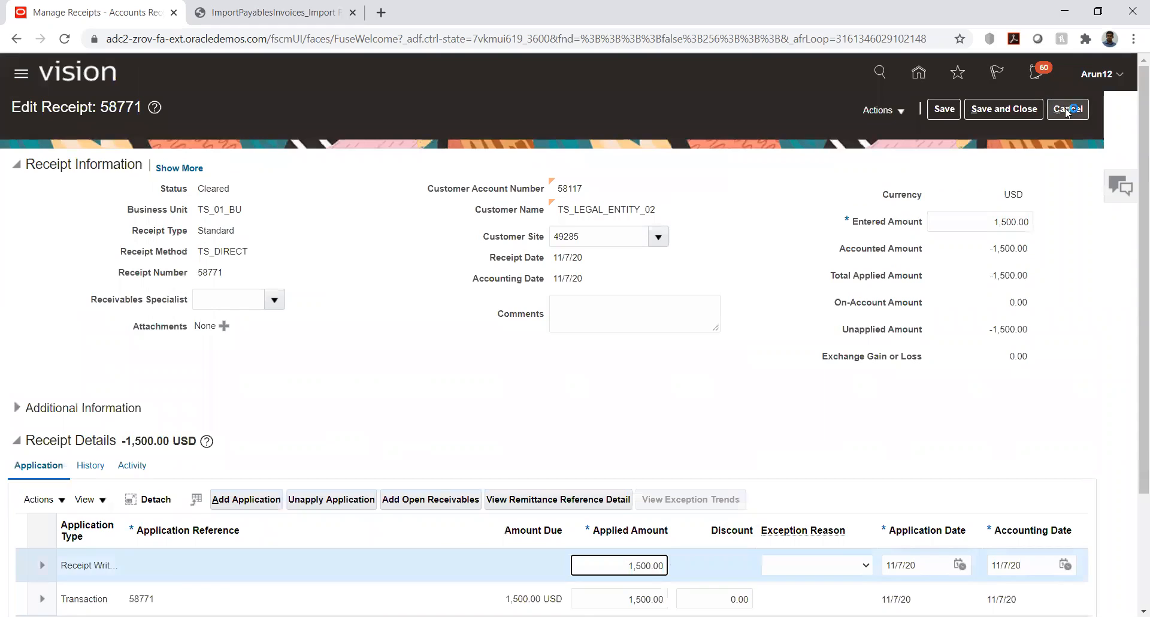
left_click(1068, 110)
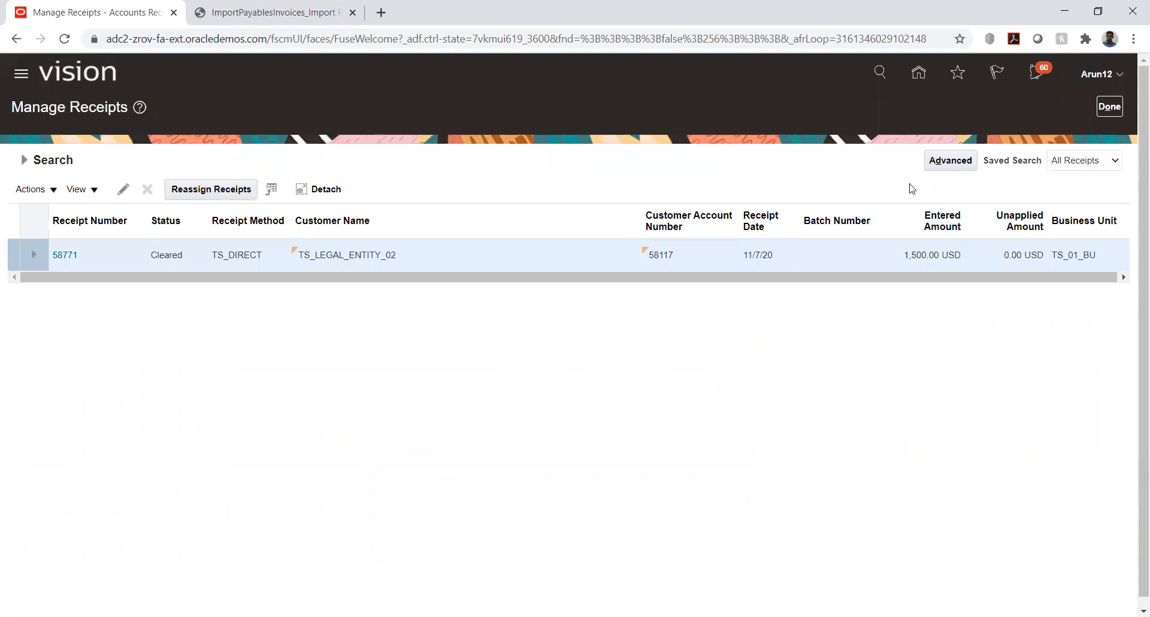
Leave Manage Receipts, return to the home page and open Setup and Maintenance.
left_click(1105, 114)
left_click(918, 72)
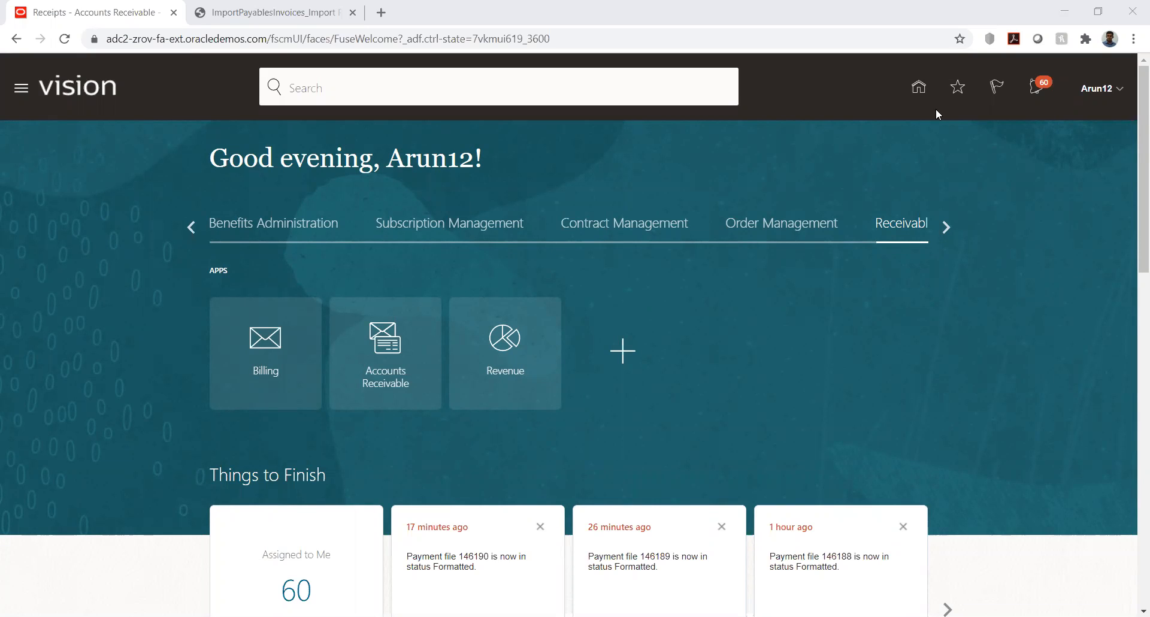
left_click(1117, 90)
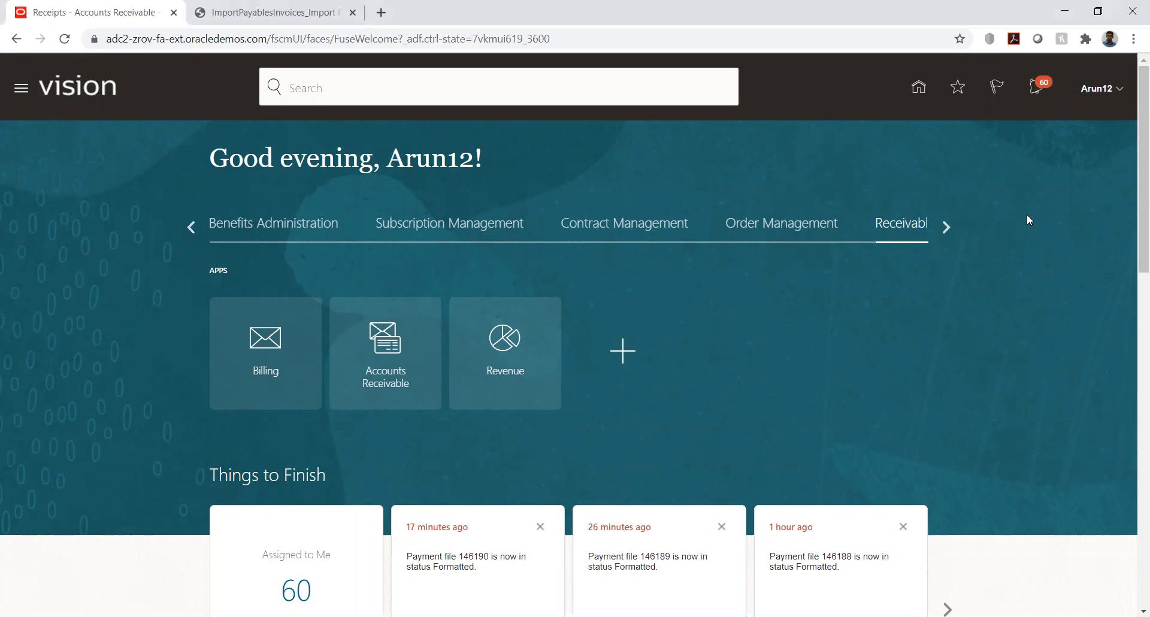
left_click(862, 305)
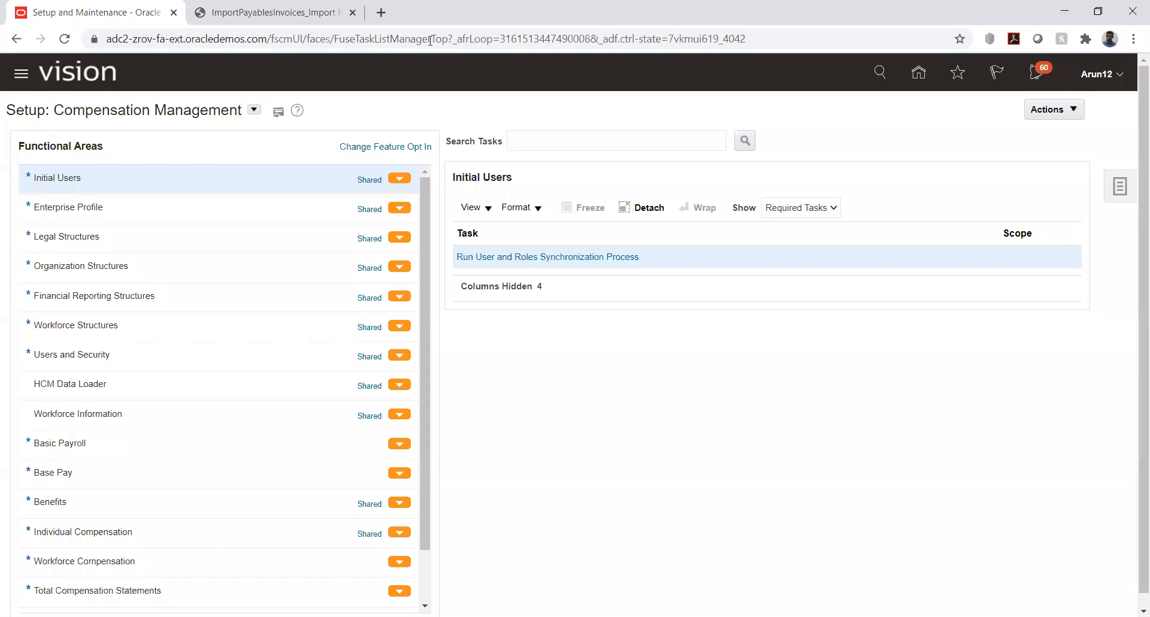
key("alt+Tab")
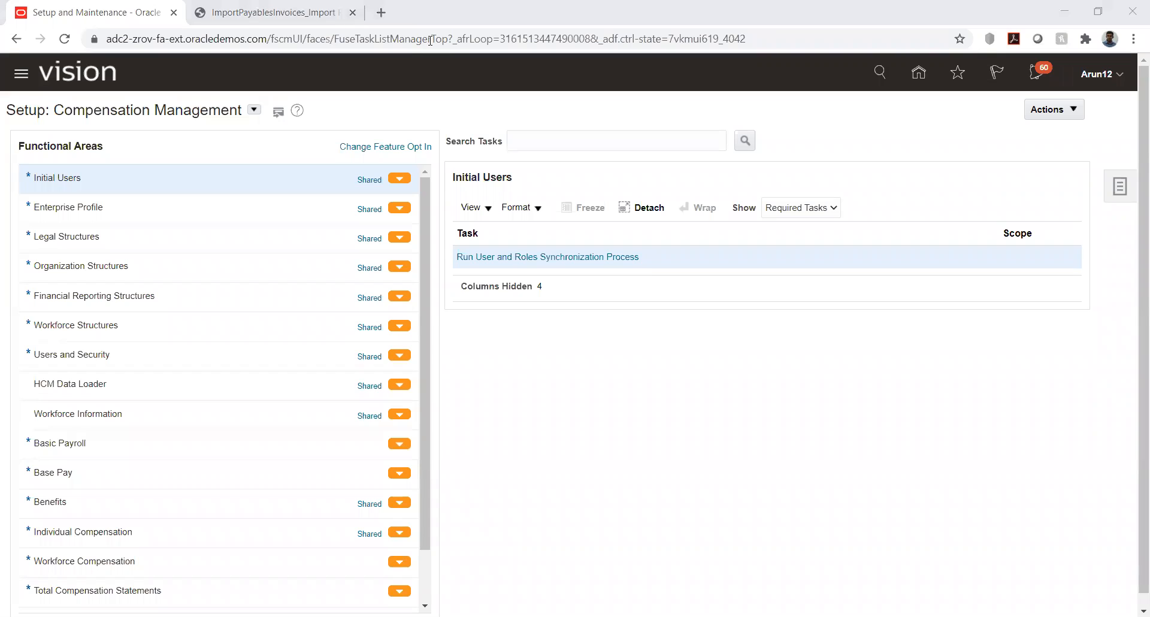